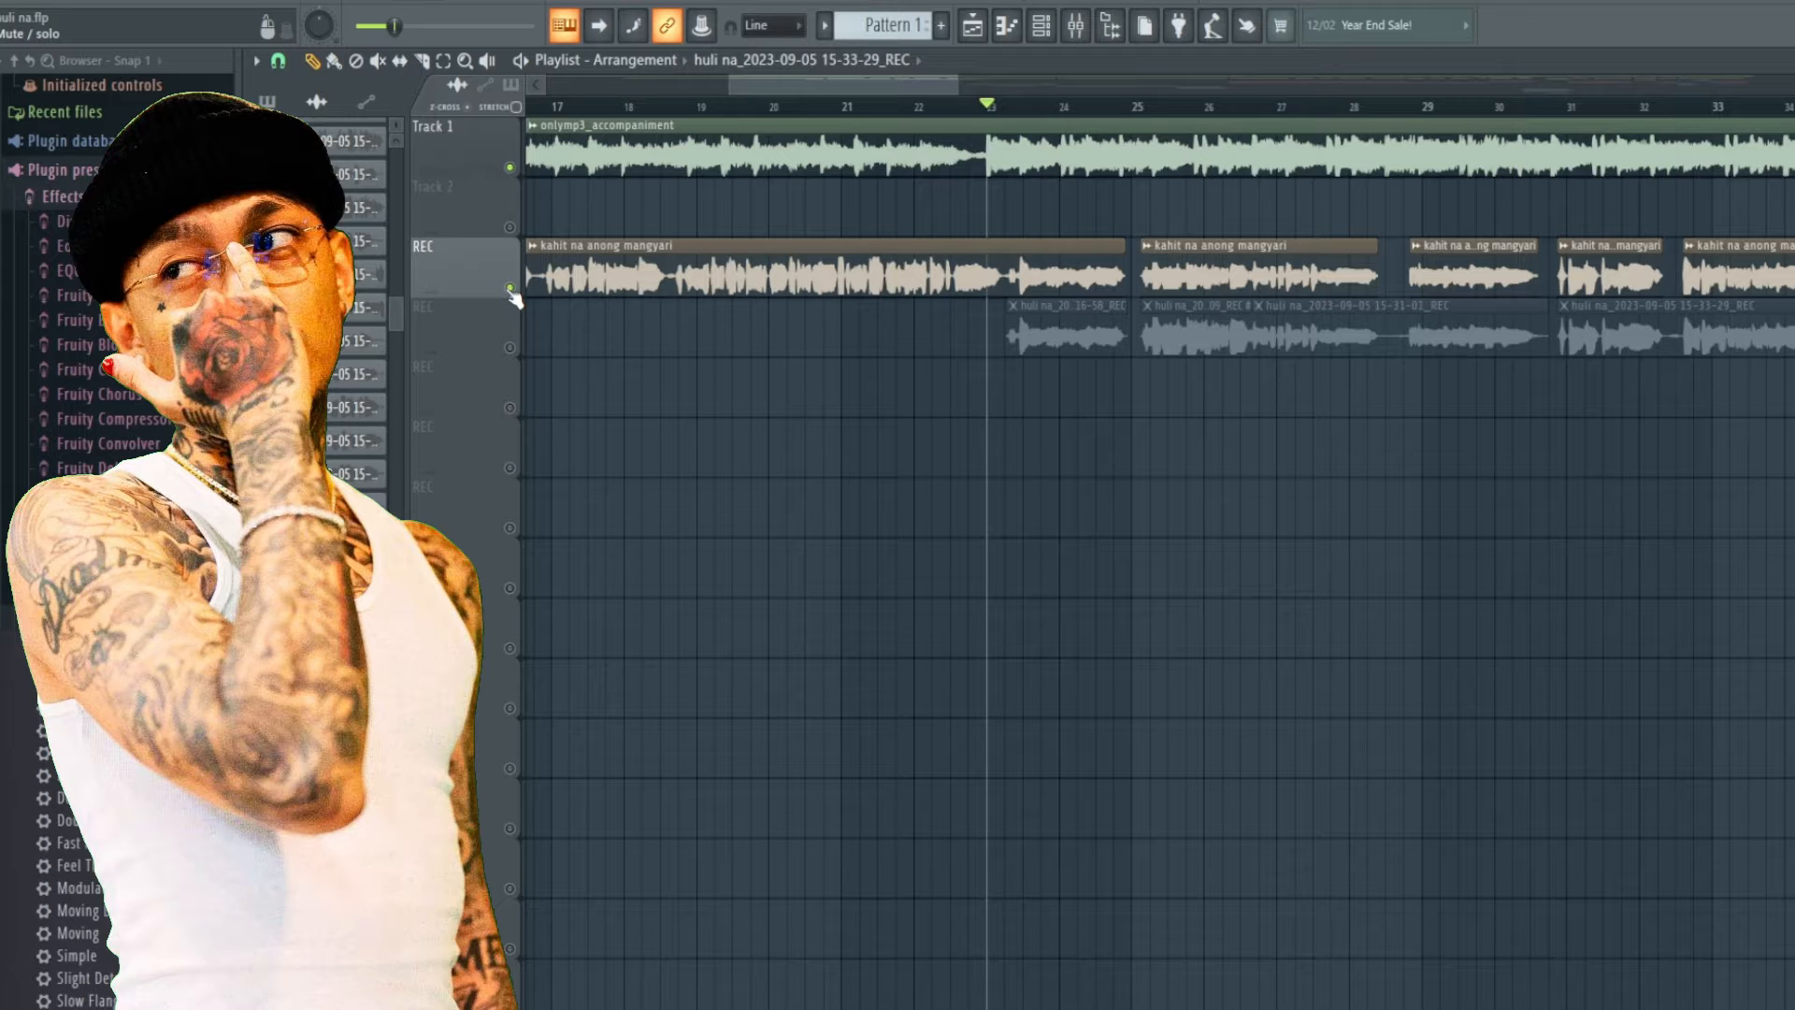
# Switch from the upper REC vocal track to the lower REC take by muting one and unmuting the other, and preview playback.
pyautogui.click(511, 289)
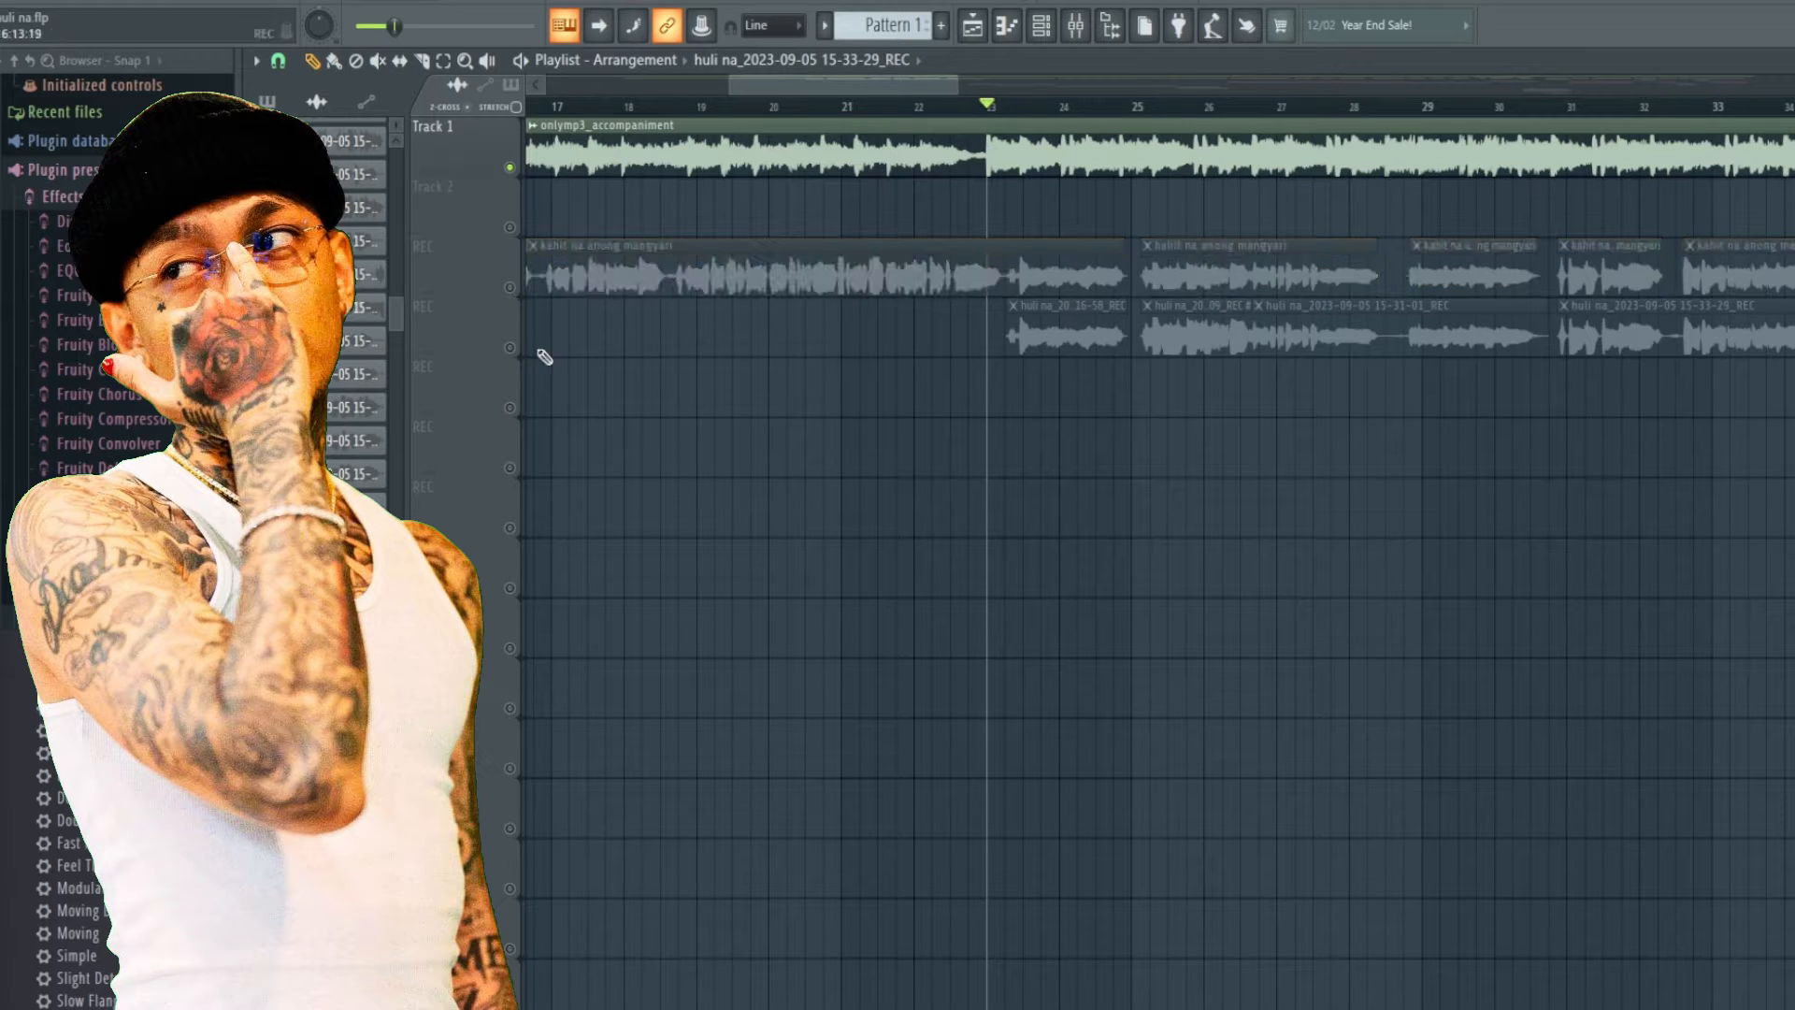
pyautogui.click(511, 347)
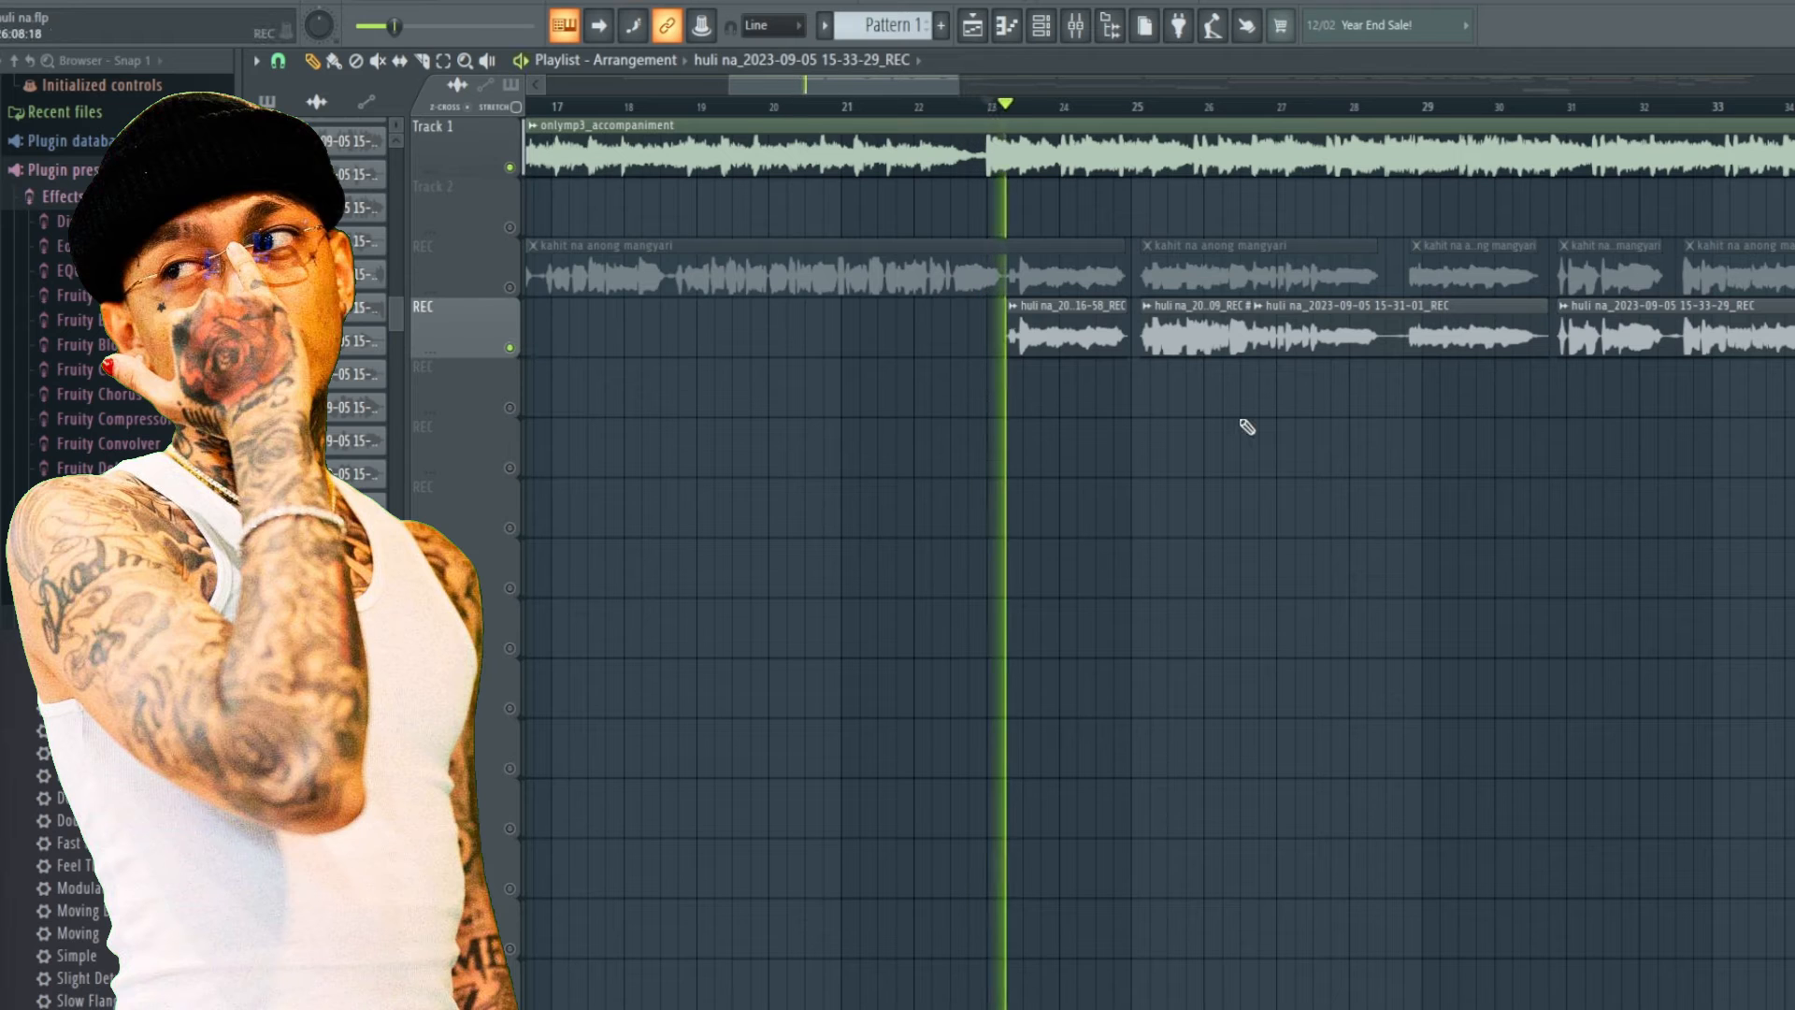
pyautogui.press('space')
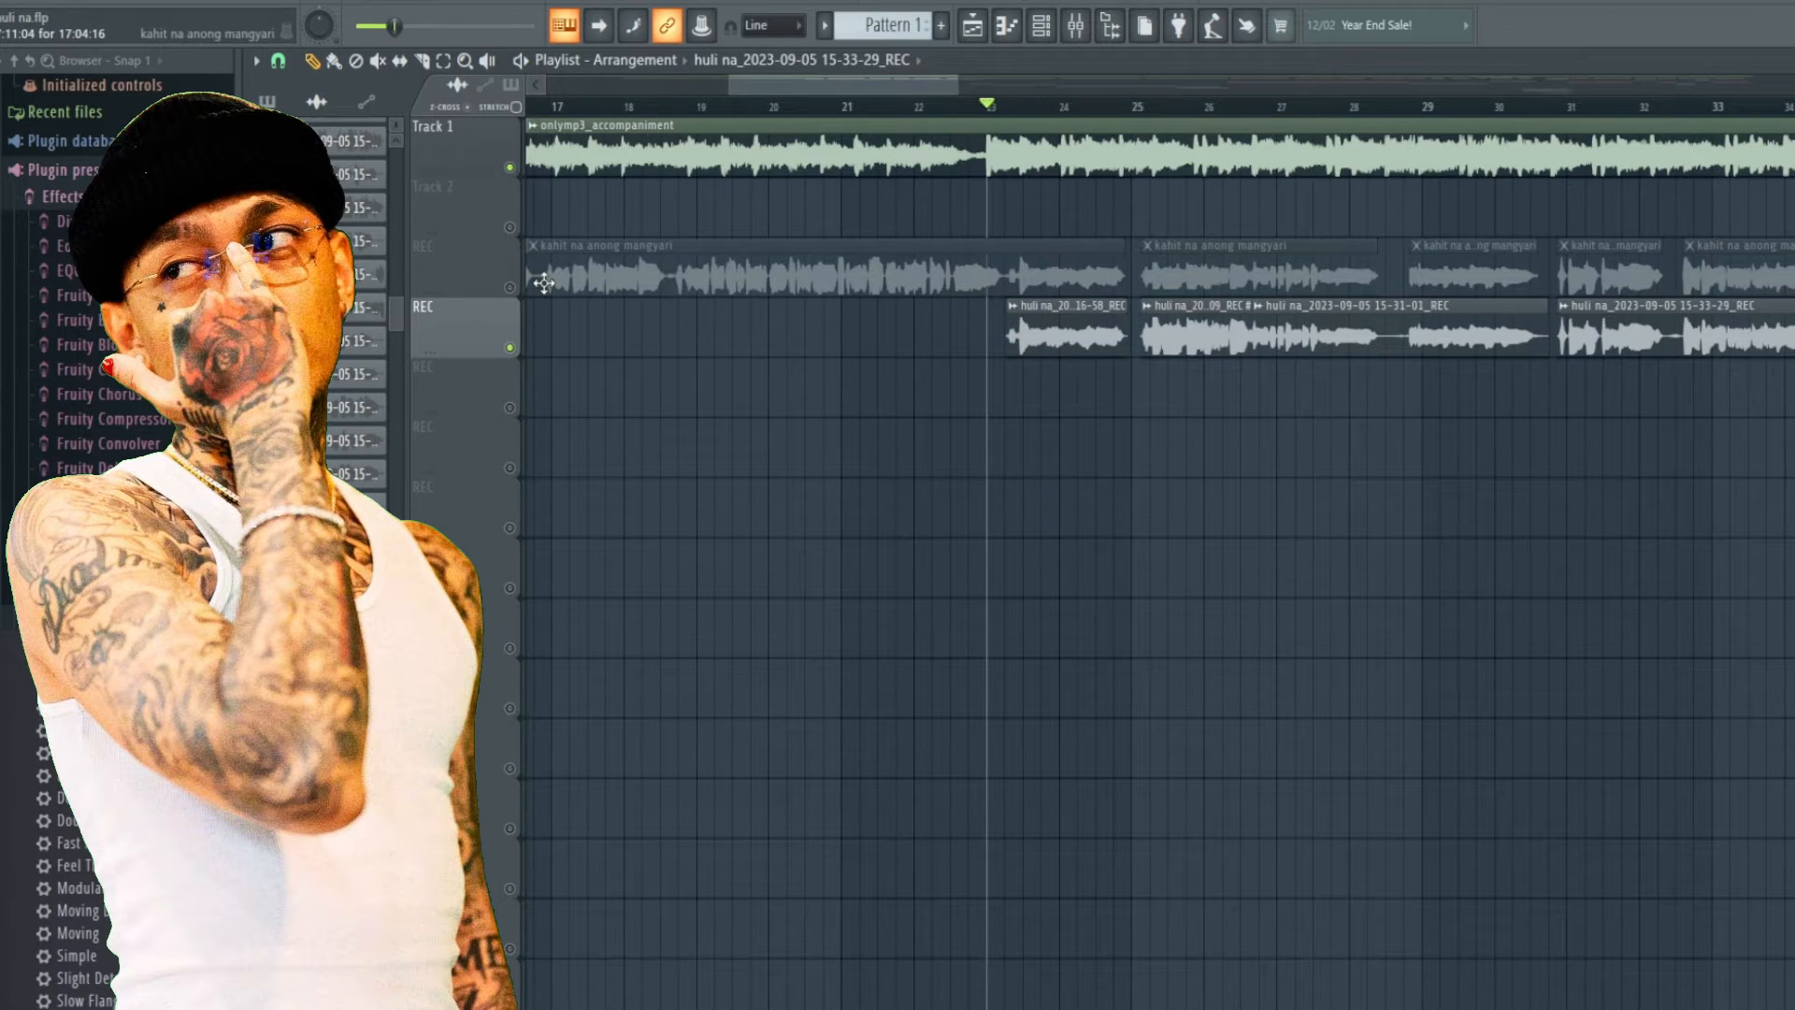
pyautogui.press('space')
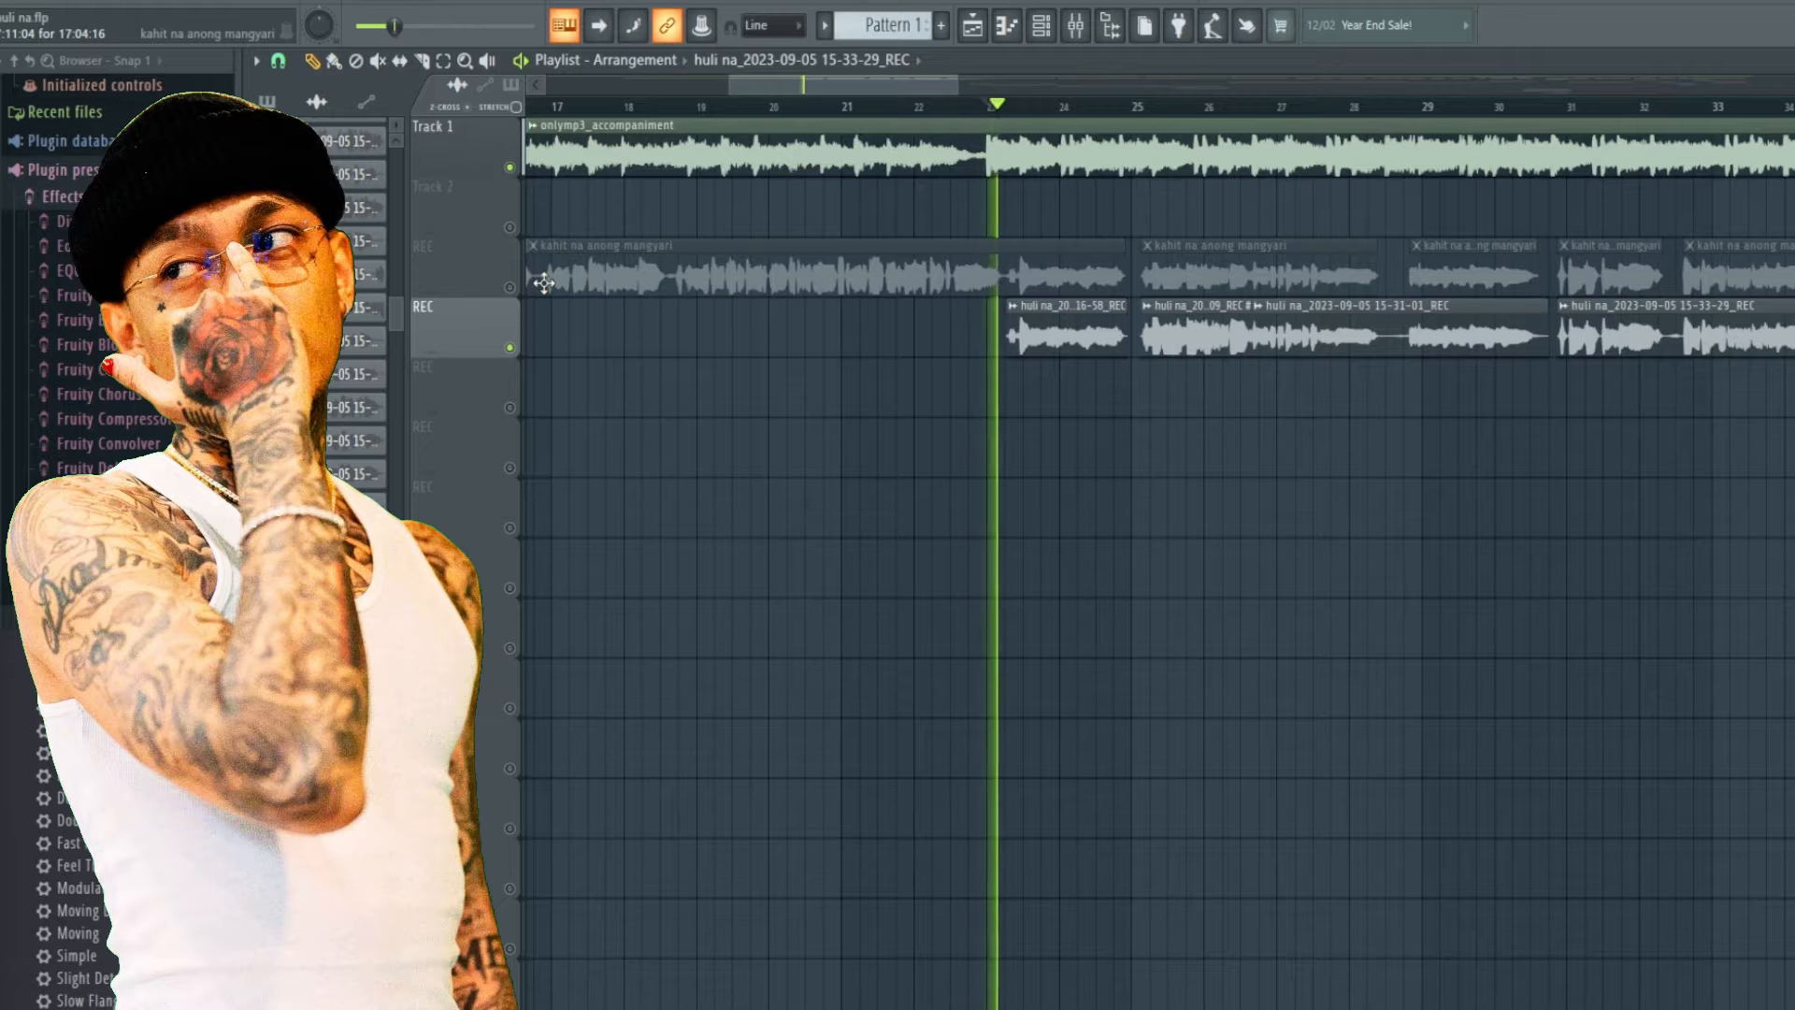
# Toggle the accompaniment track's mute repeatedly during playback to compare the vocal with and without the beat.
pyautogui.click(512, 170)
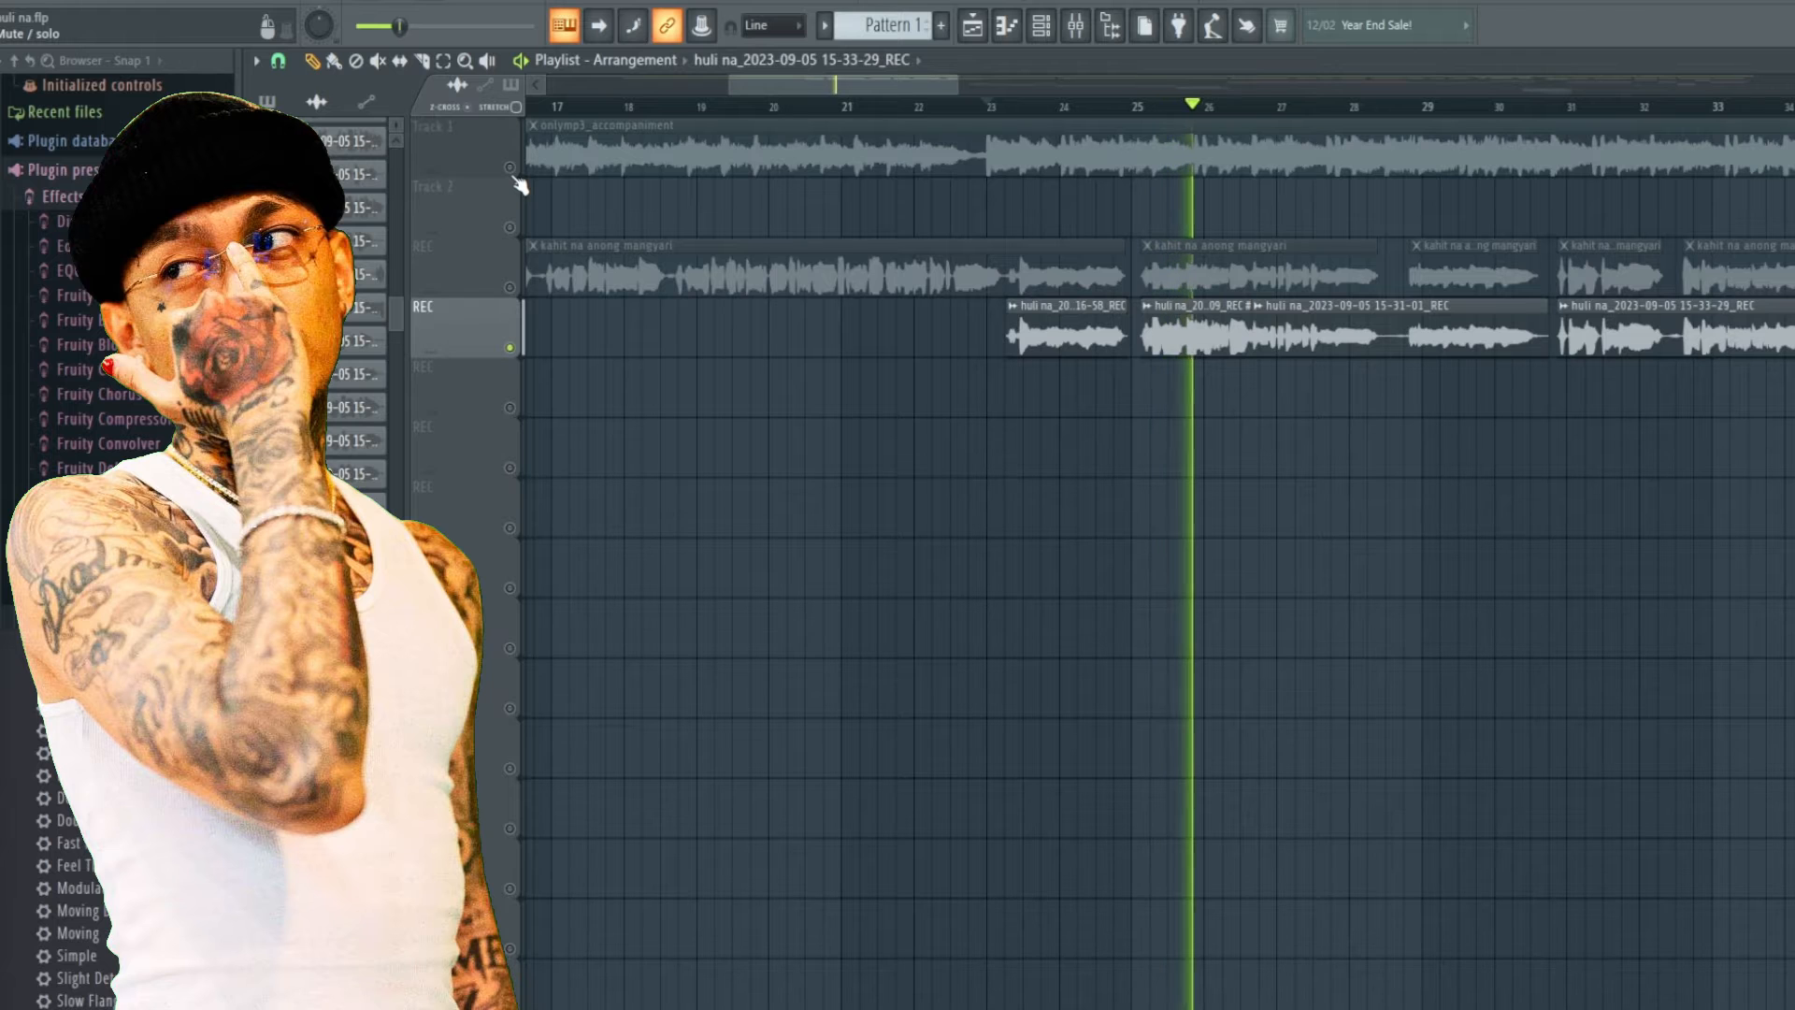
pyautogui.click(512, 170)
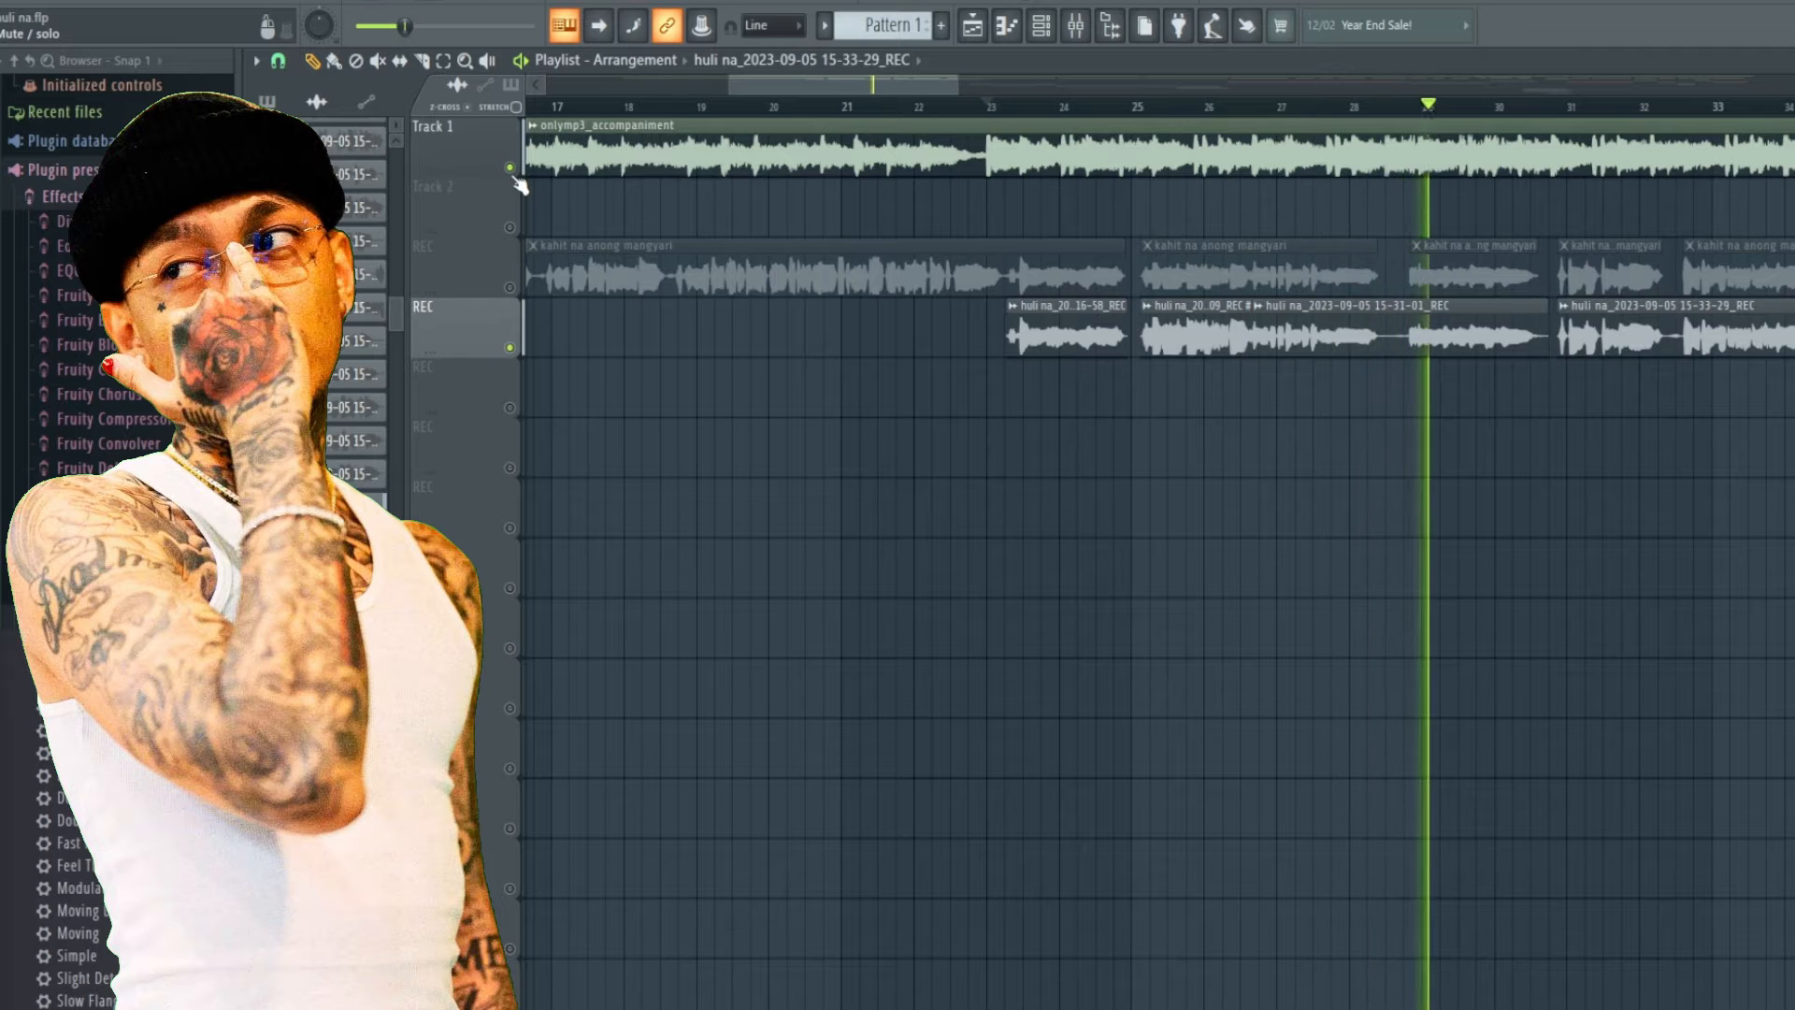
pyautogui.click(511, 170)
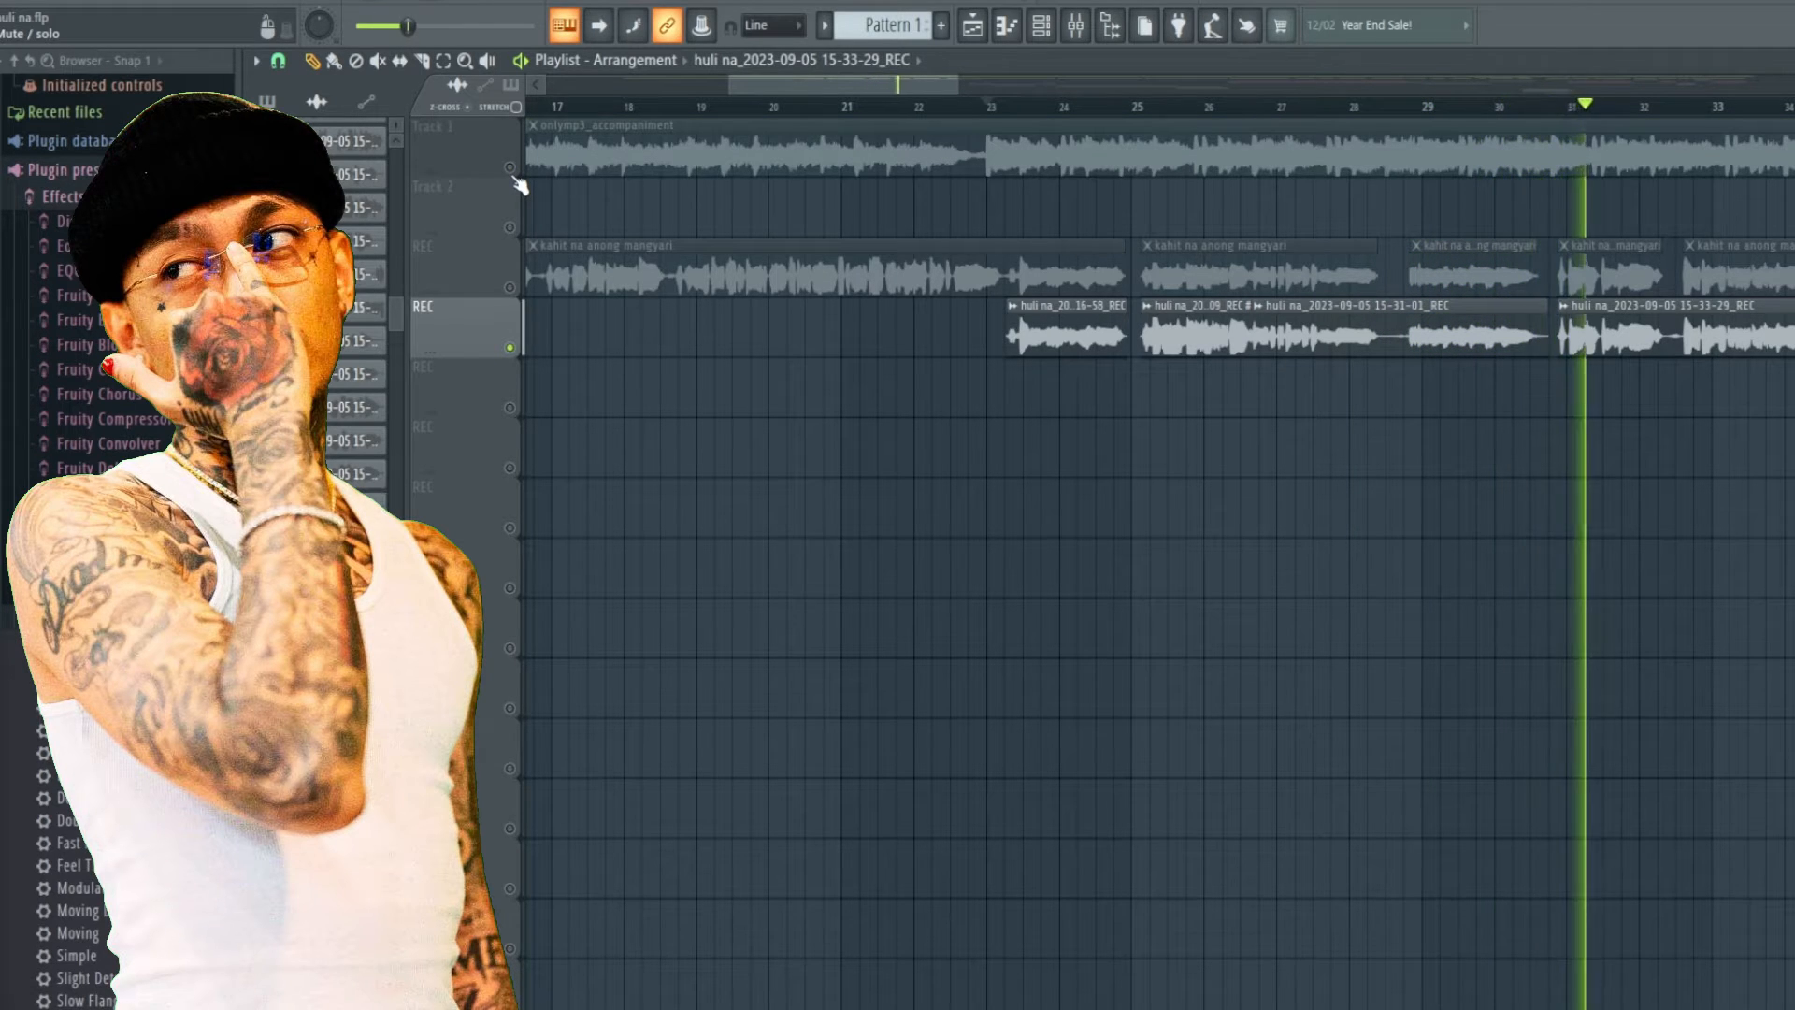
pyautogui.click(511, 170)
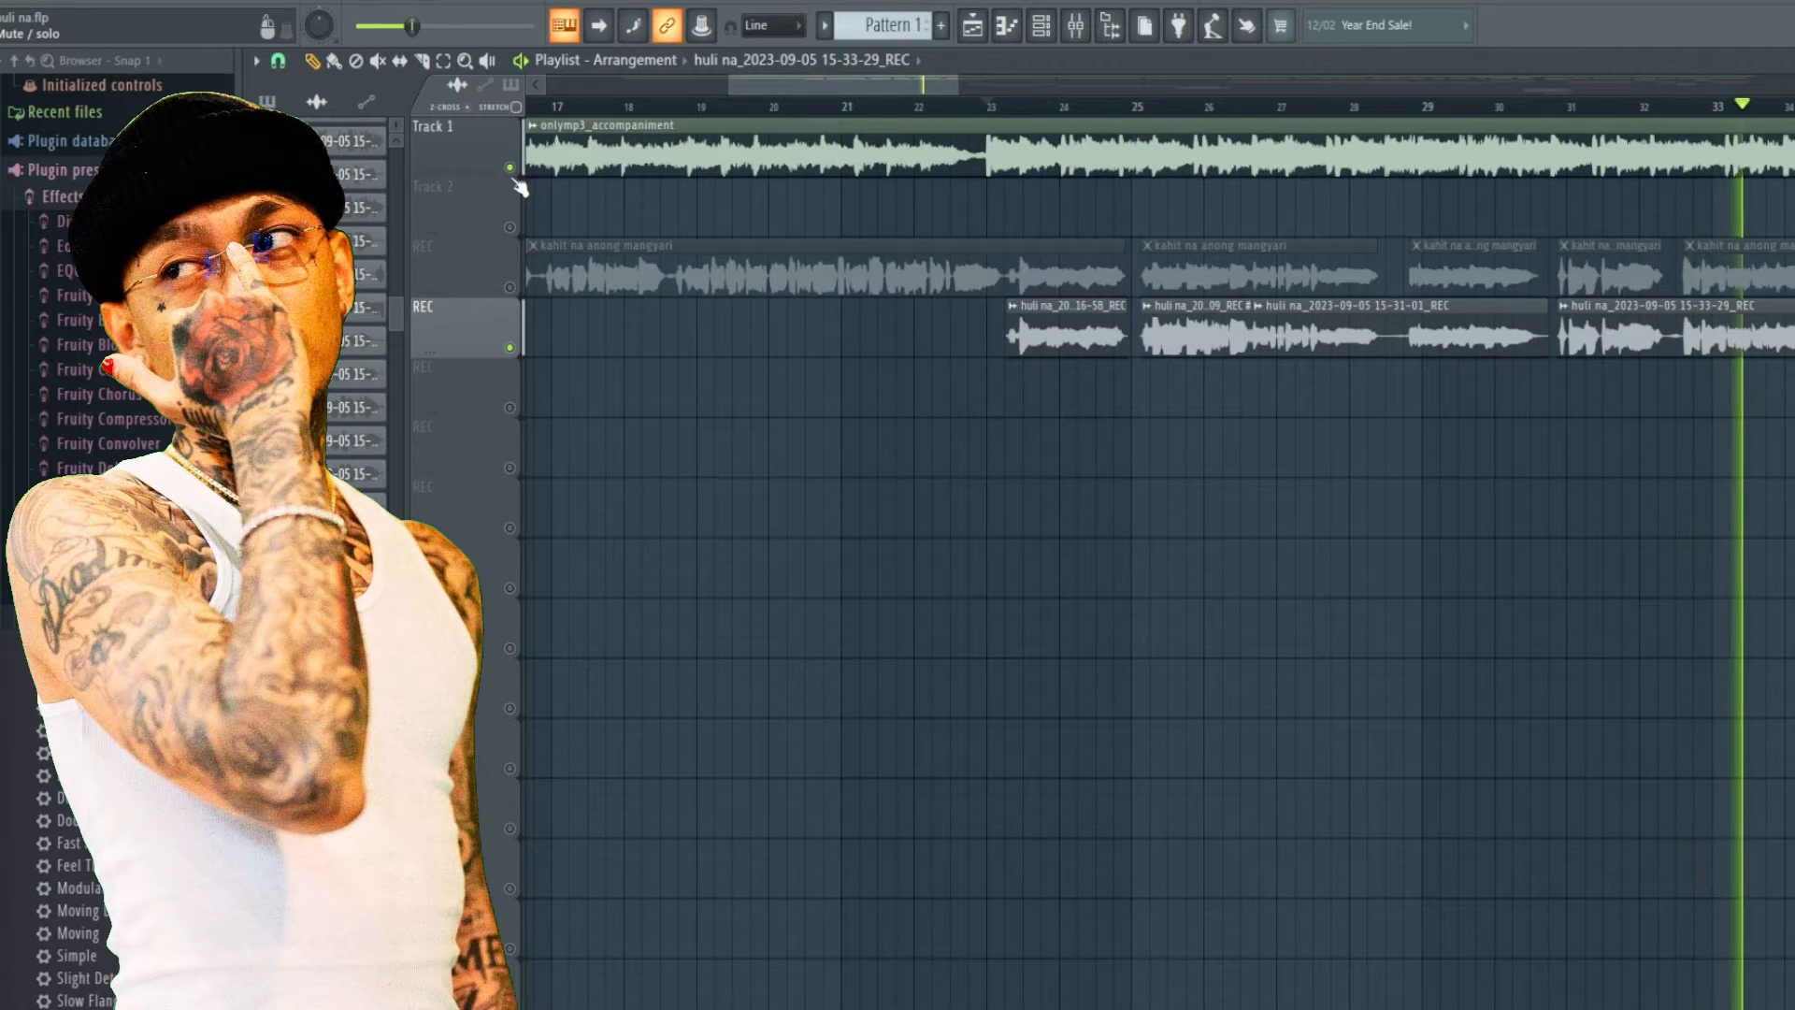
pyautogui.click(511, 170)
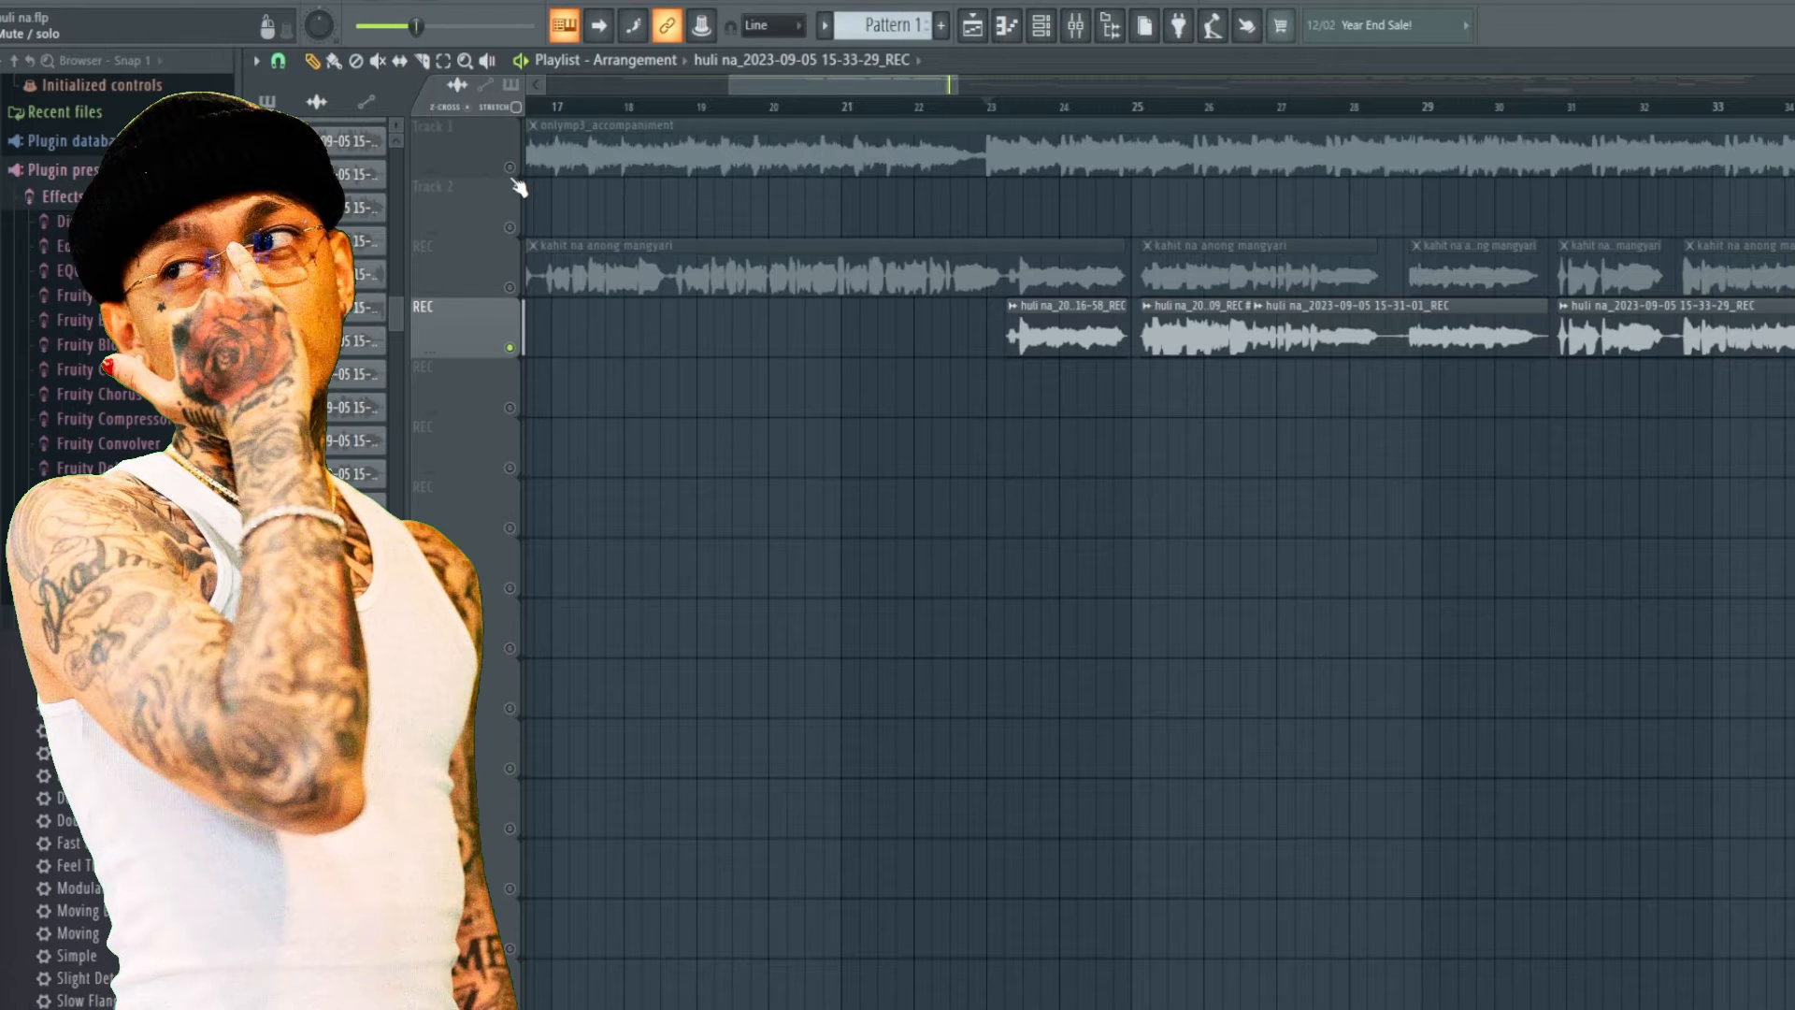
pyautogui.click(511, 168)
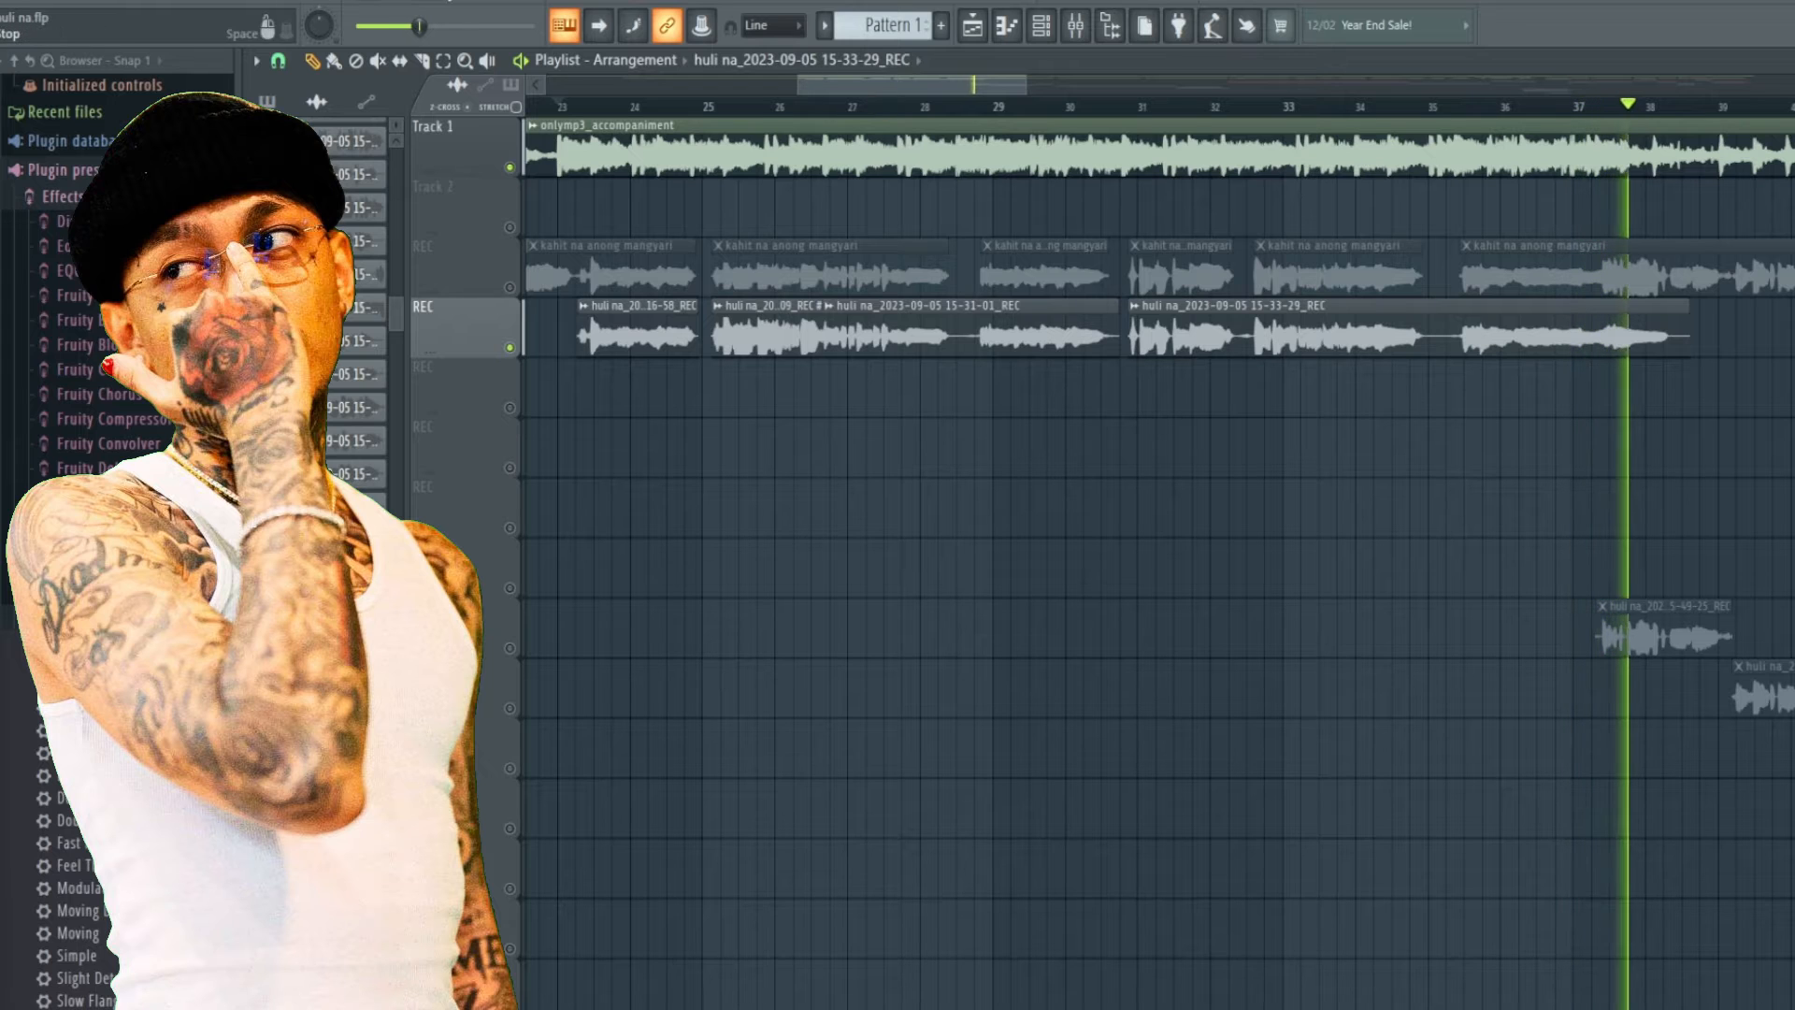
pyautogui.click(446, 2)
# Switch back to the upper REC vocal track by unmuting it and muting the lower take, and start playback.
pyautogui.click(510, 287)
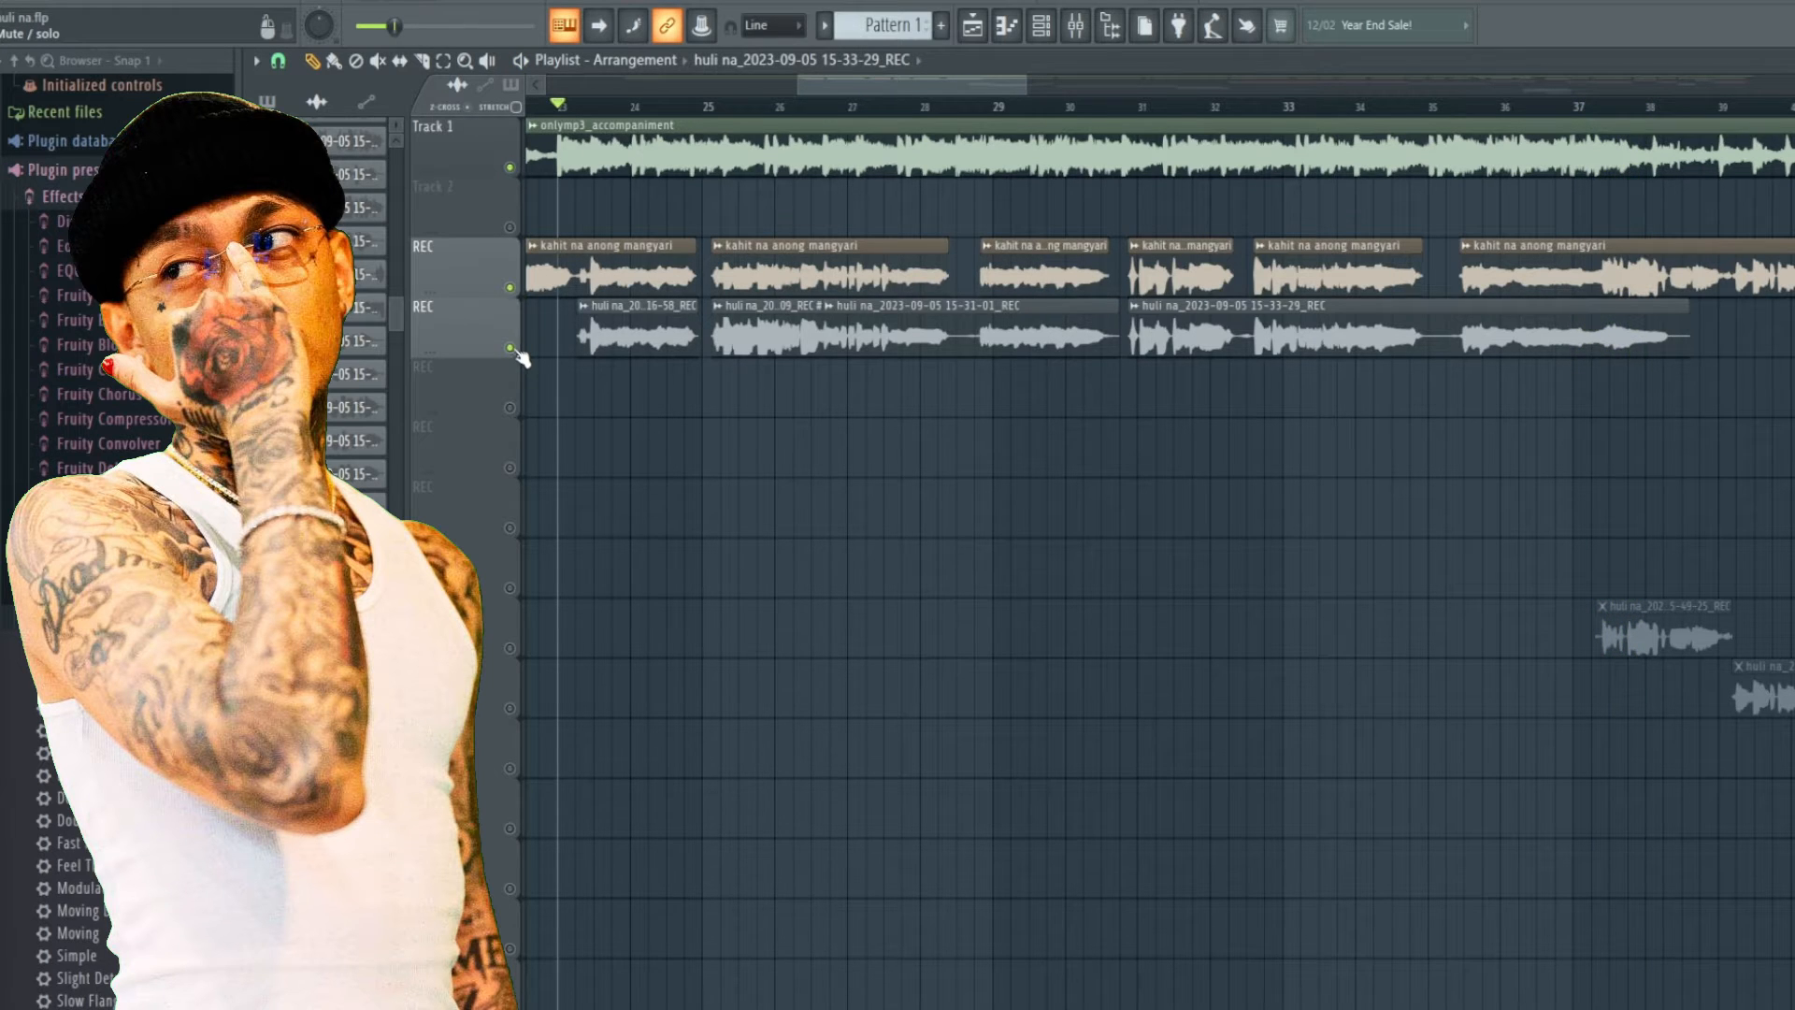
pyautogui.click(510, 348)
pyautogui.press('space')
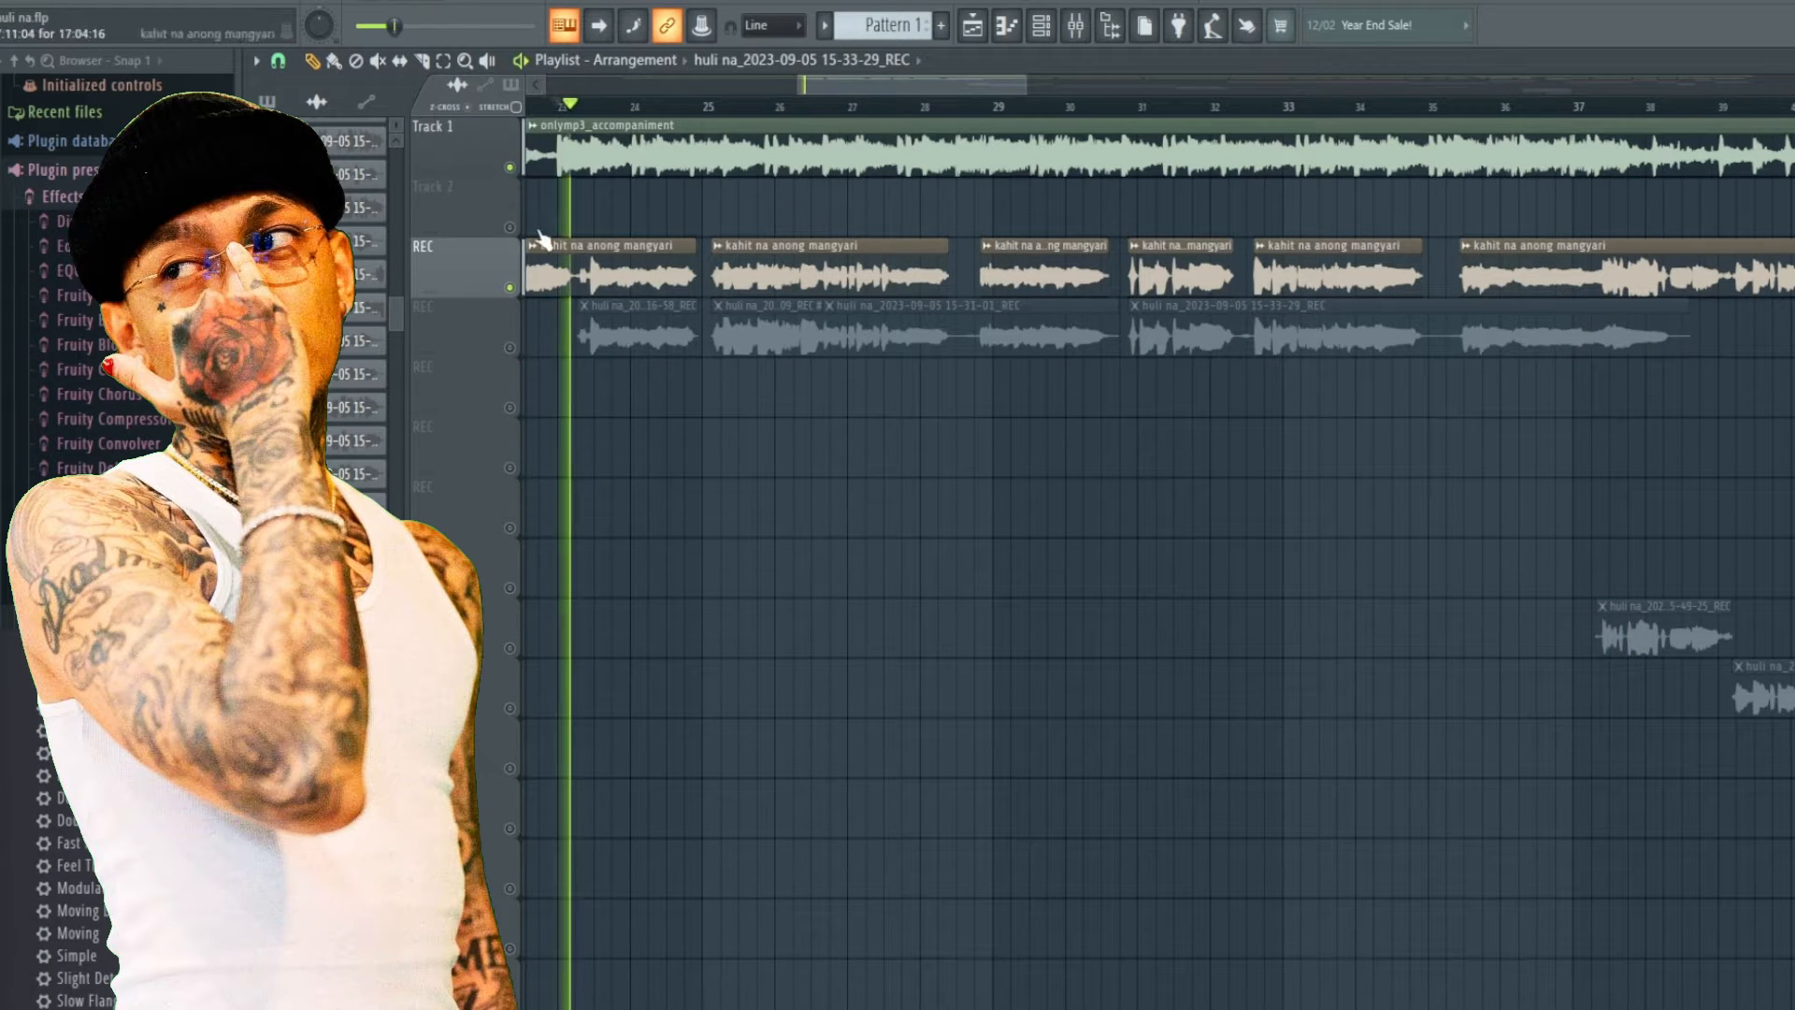
# Toggle the accompaniment track's mute during playback to compare, then stop and leave the accompaniment unmuted.
pyautogui.click(511, 169)
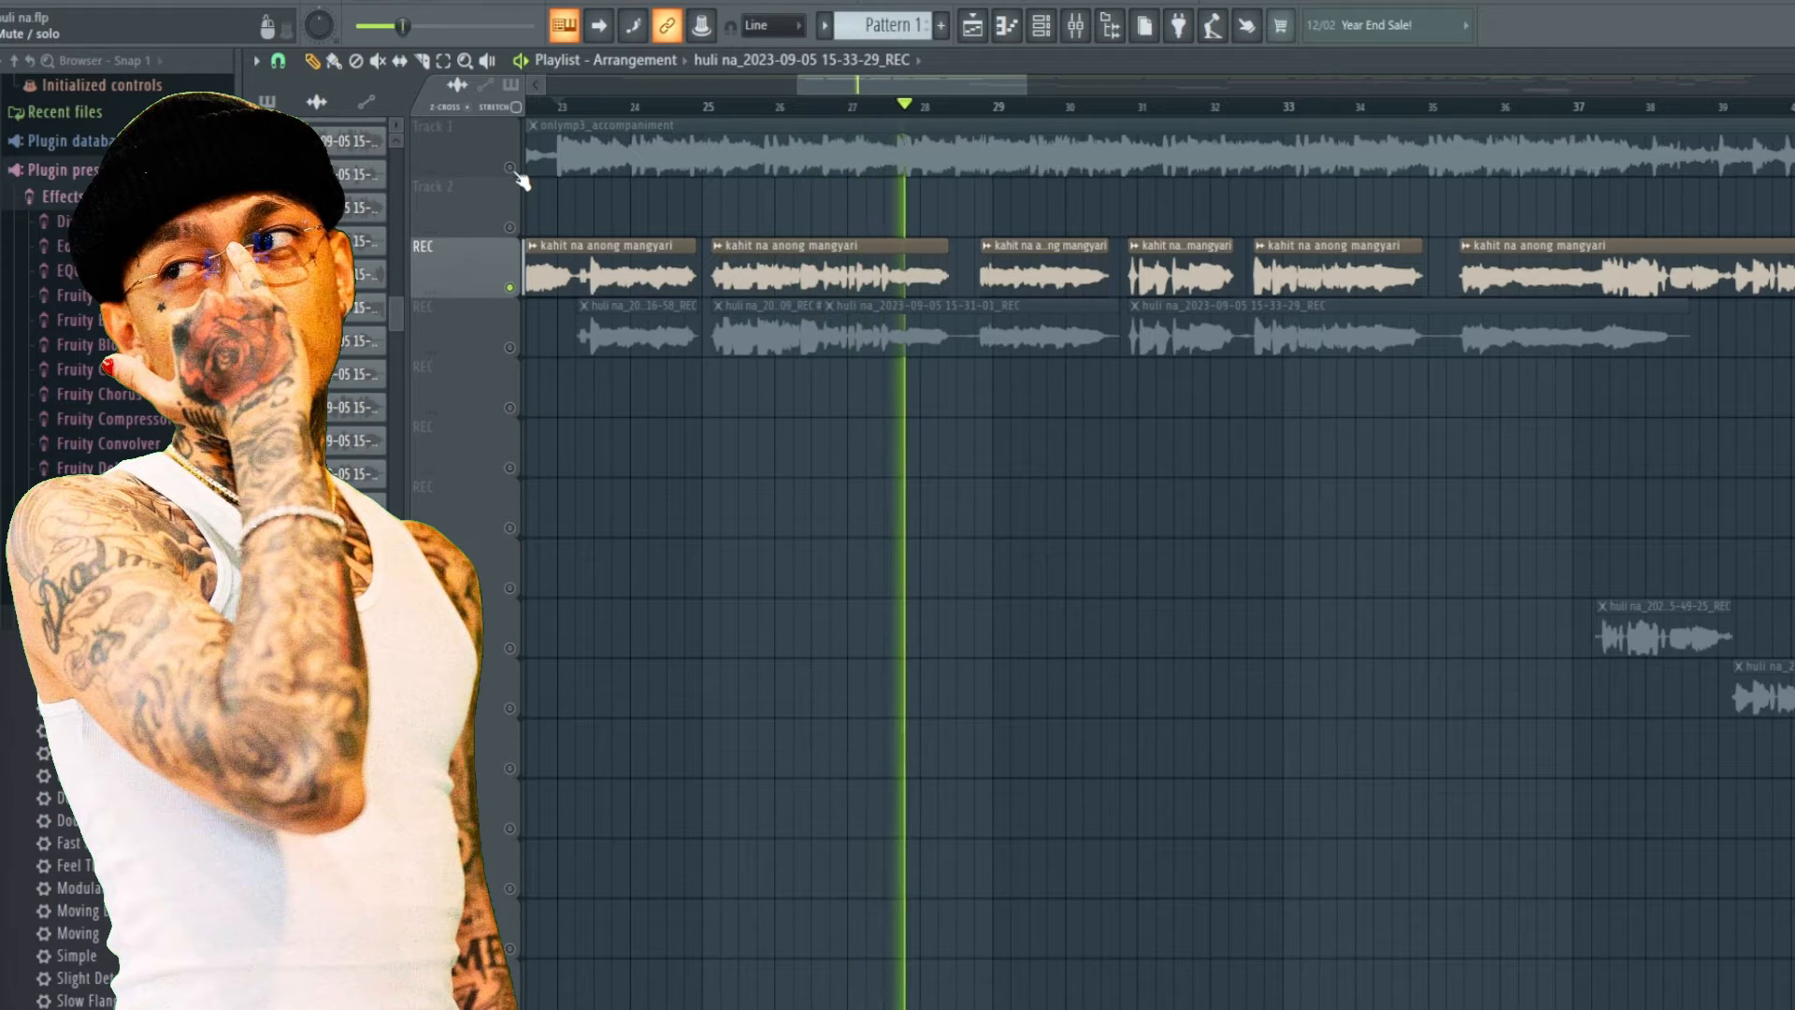
pyautogui.click(511, 169)
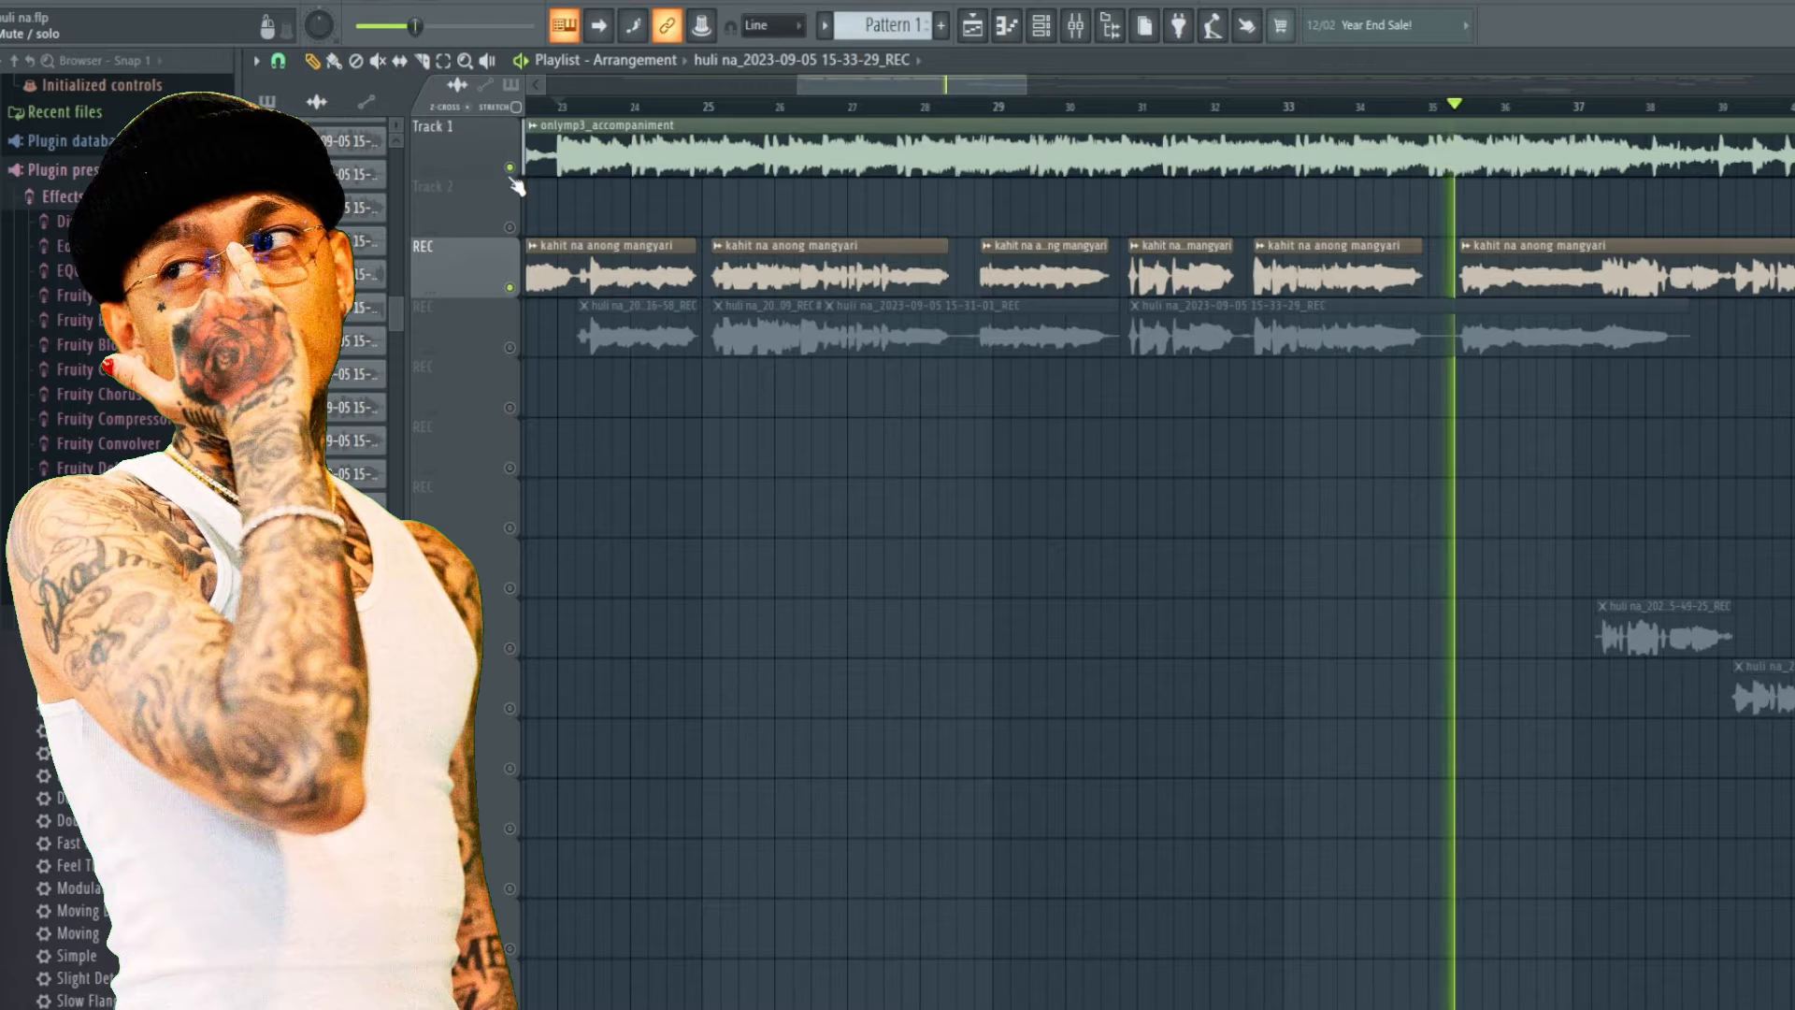
pyautogui.click(512, 179)
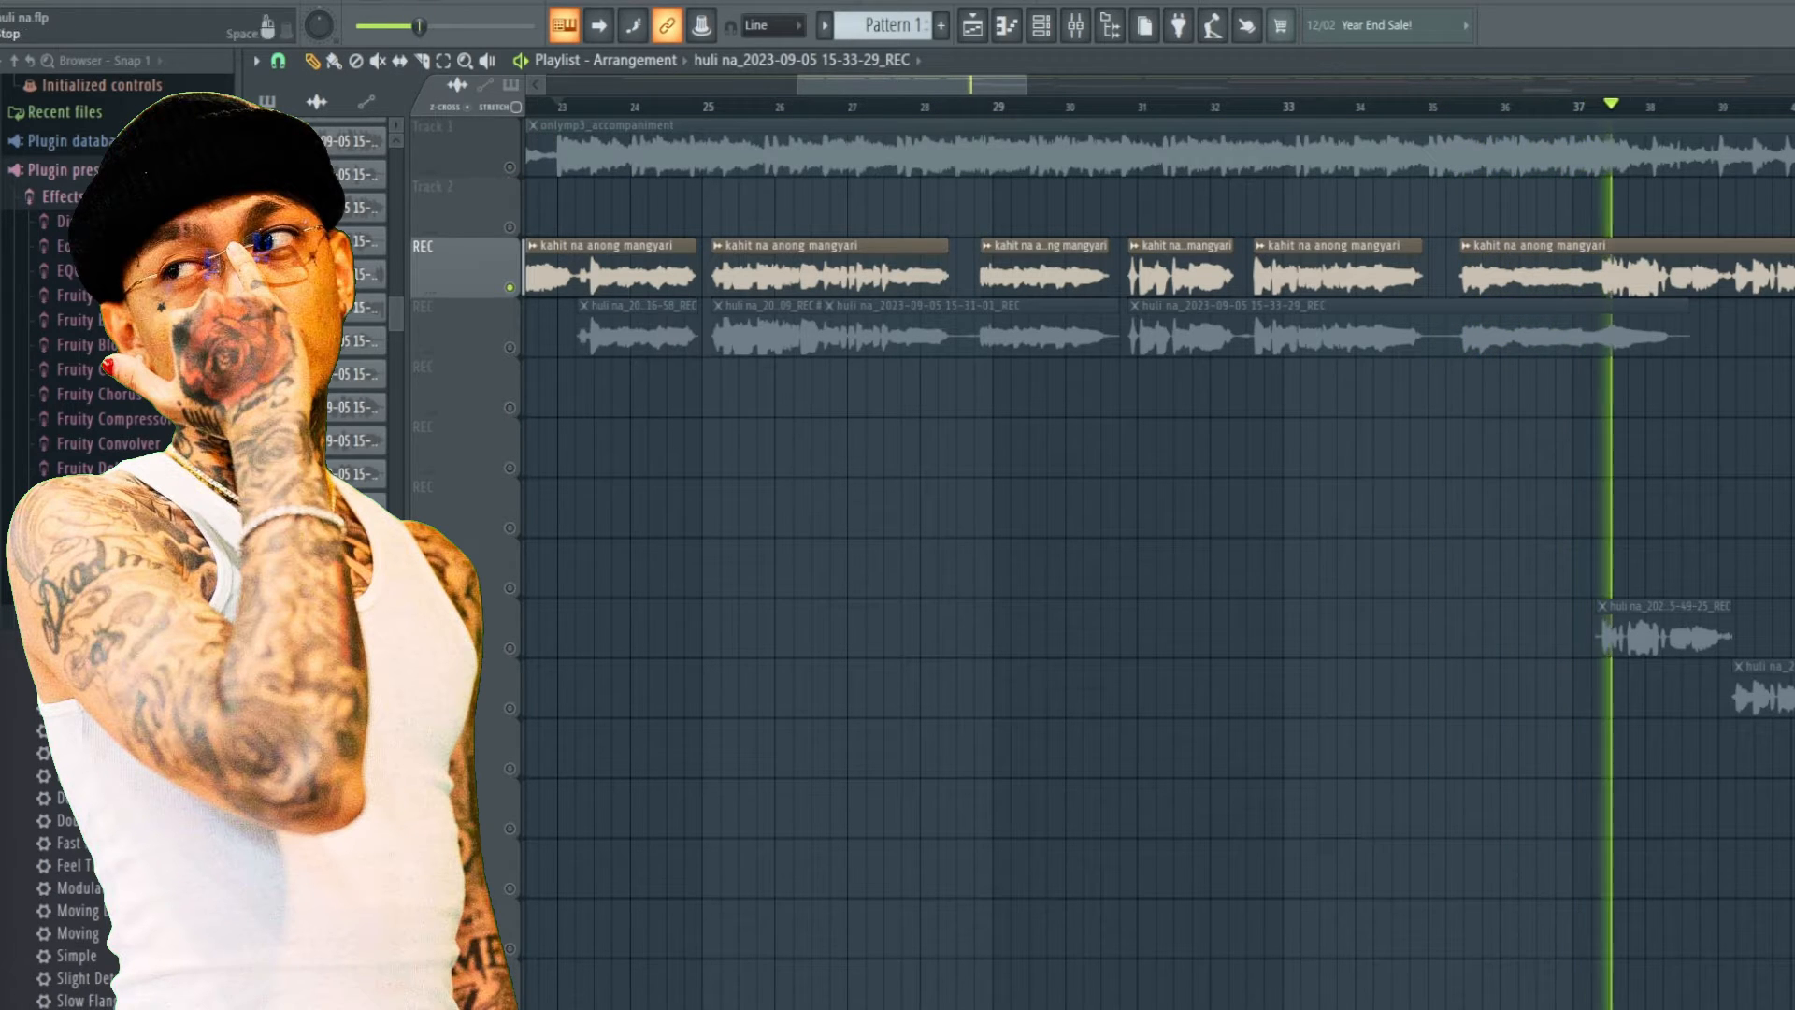
pyautogui.press('space')
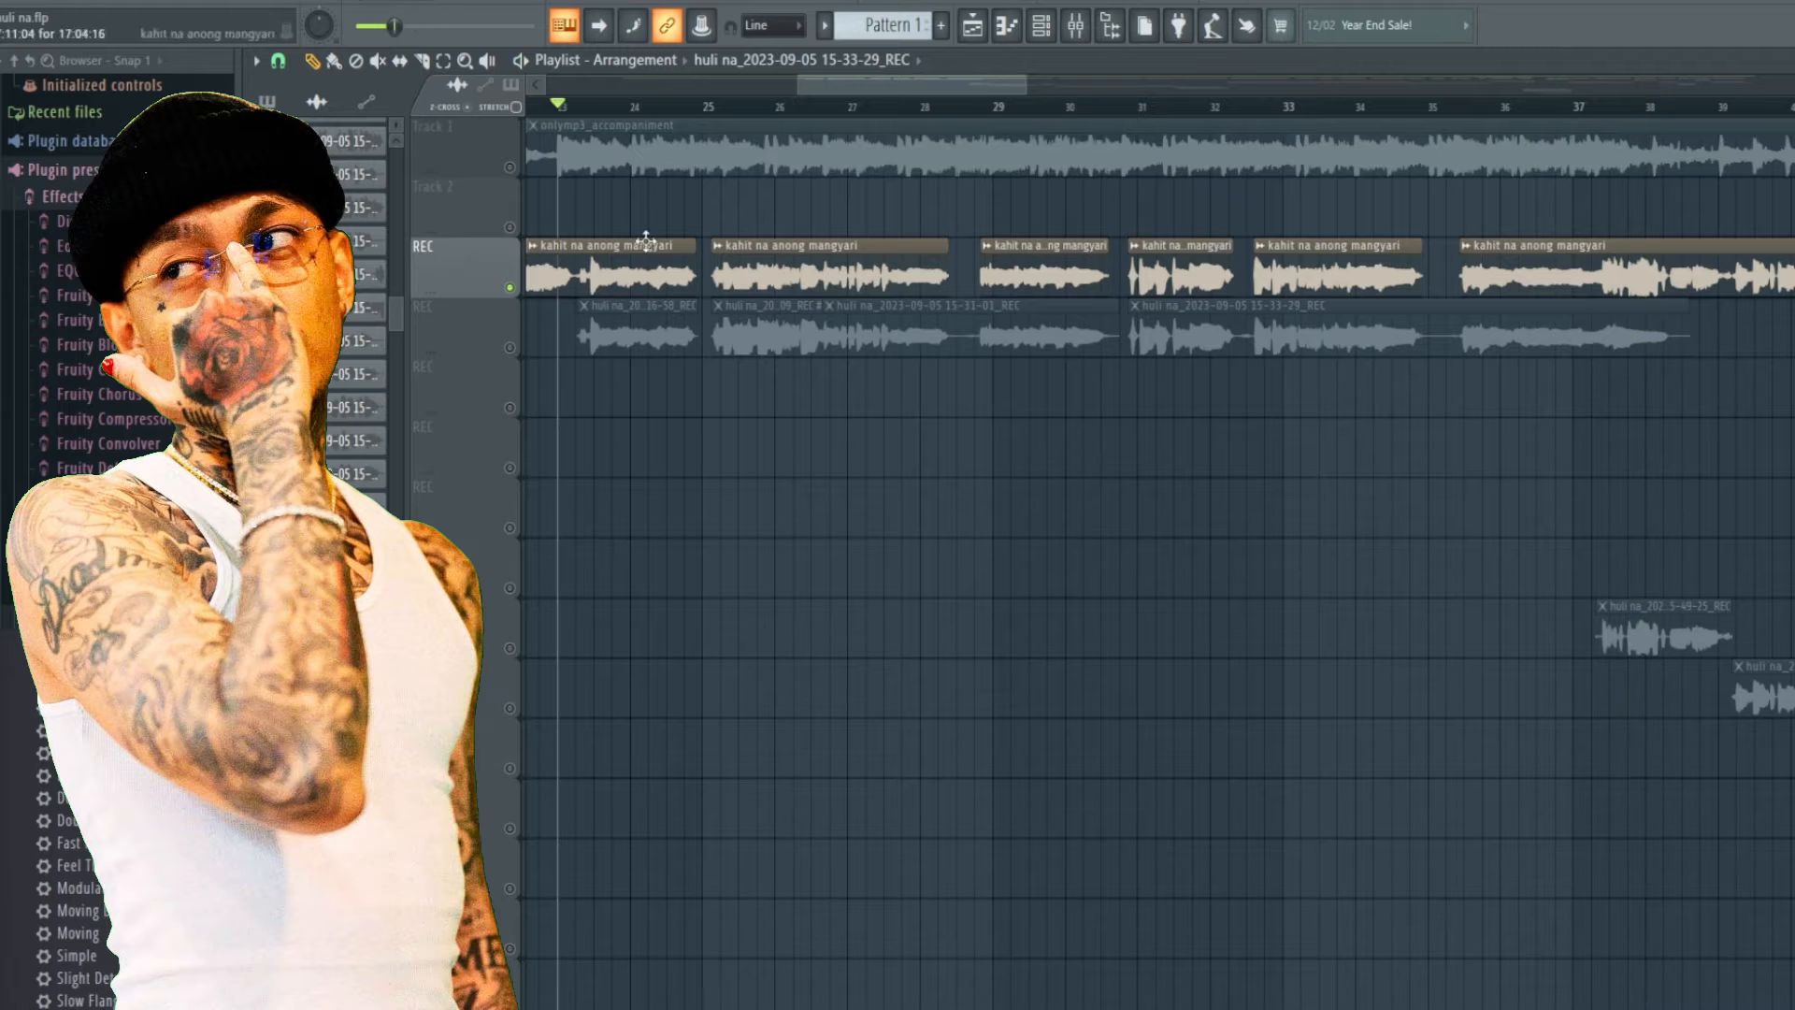
pyautogui.click(509, 168)
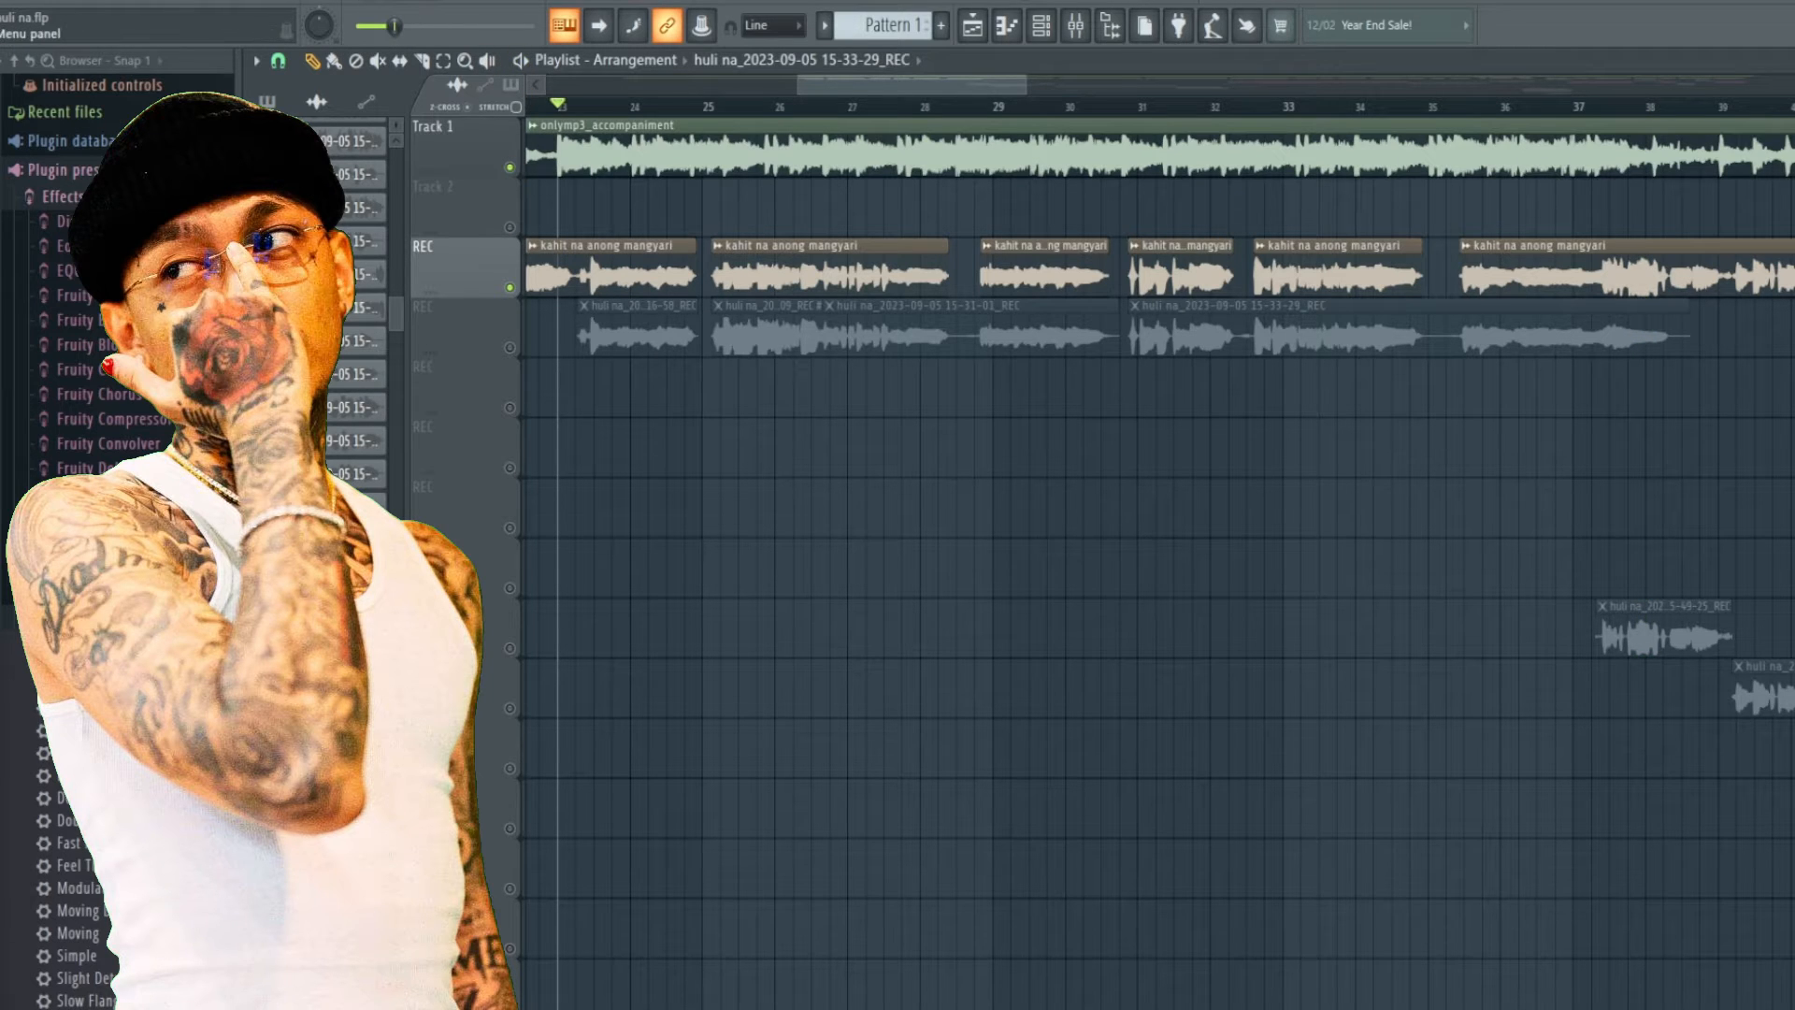
# Open the mixer and remove the sends from insert 3 to inserts 10, 11, 12, 13 and 15.
pyautogui.click(1110, 28)
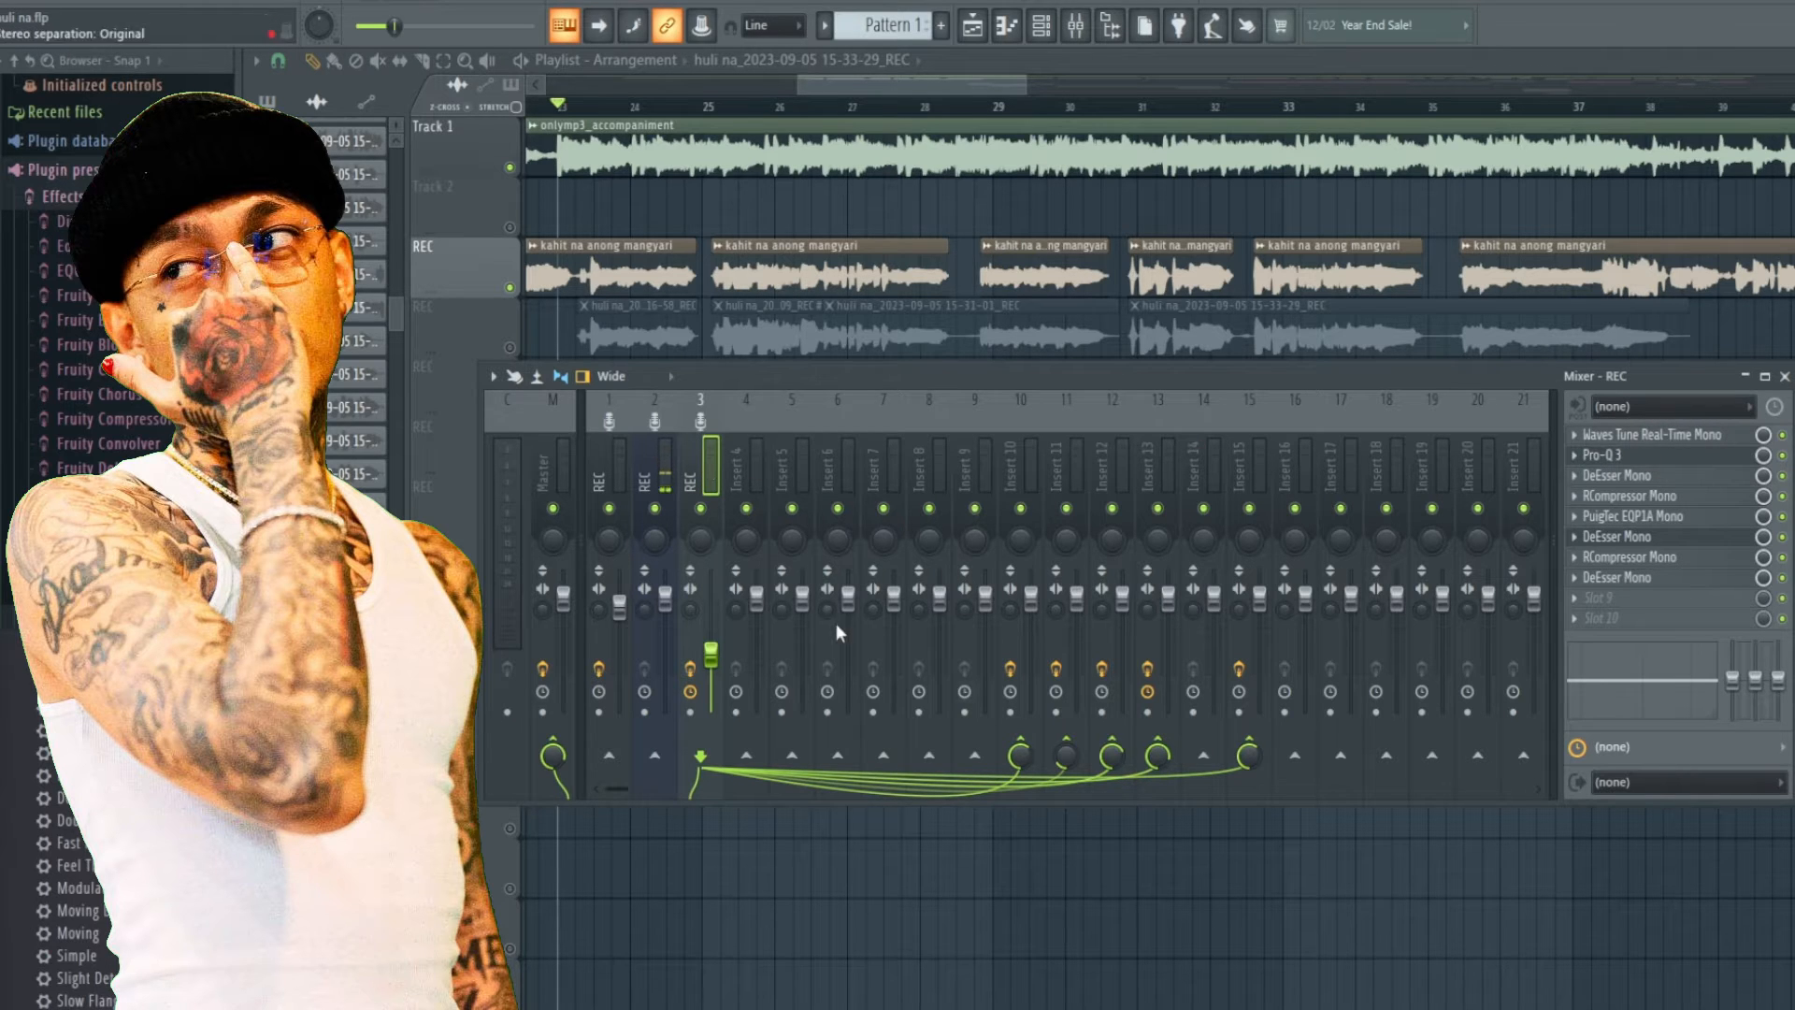
pyautogui.click(1020, 752)
pyautogui.click(1066, 753)
pyautogui.click(1111, 754)
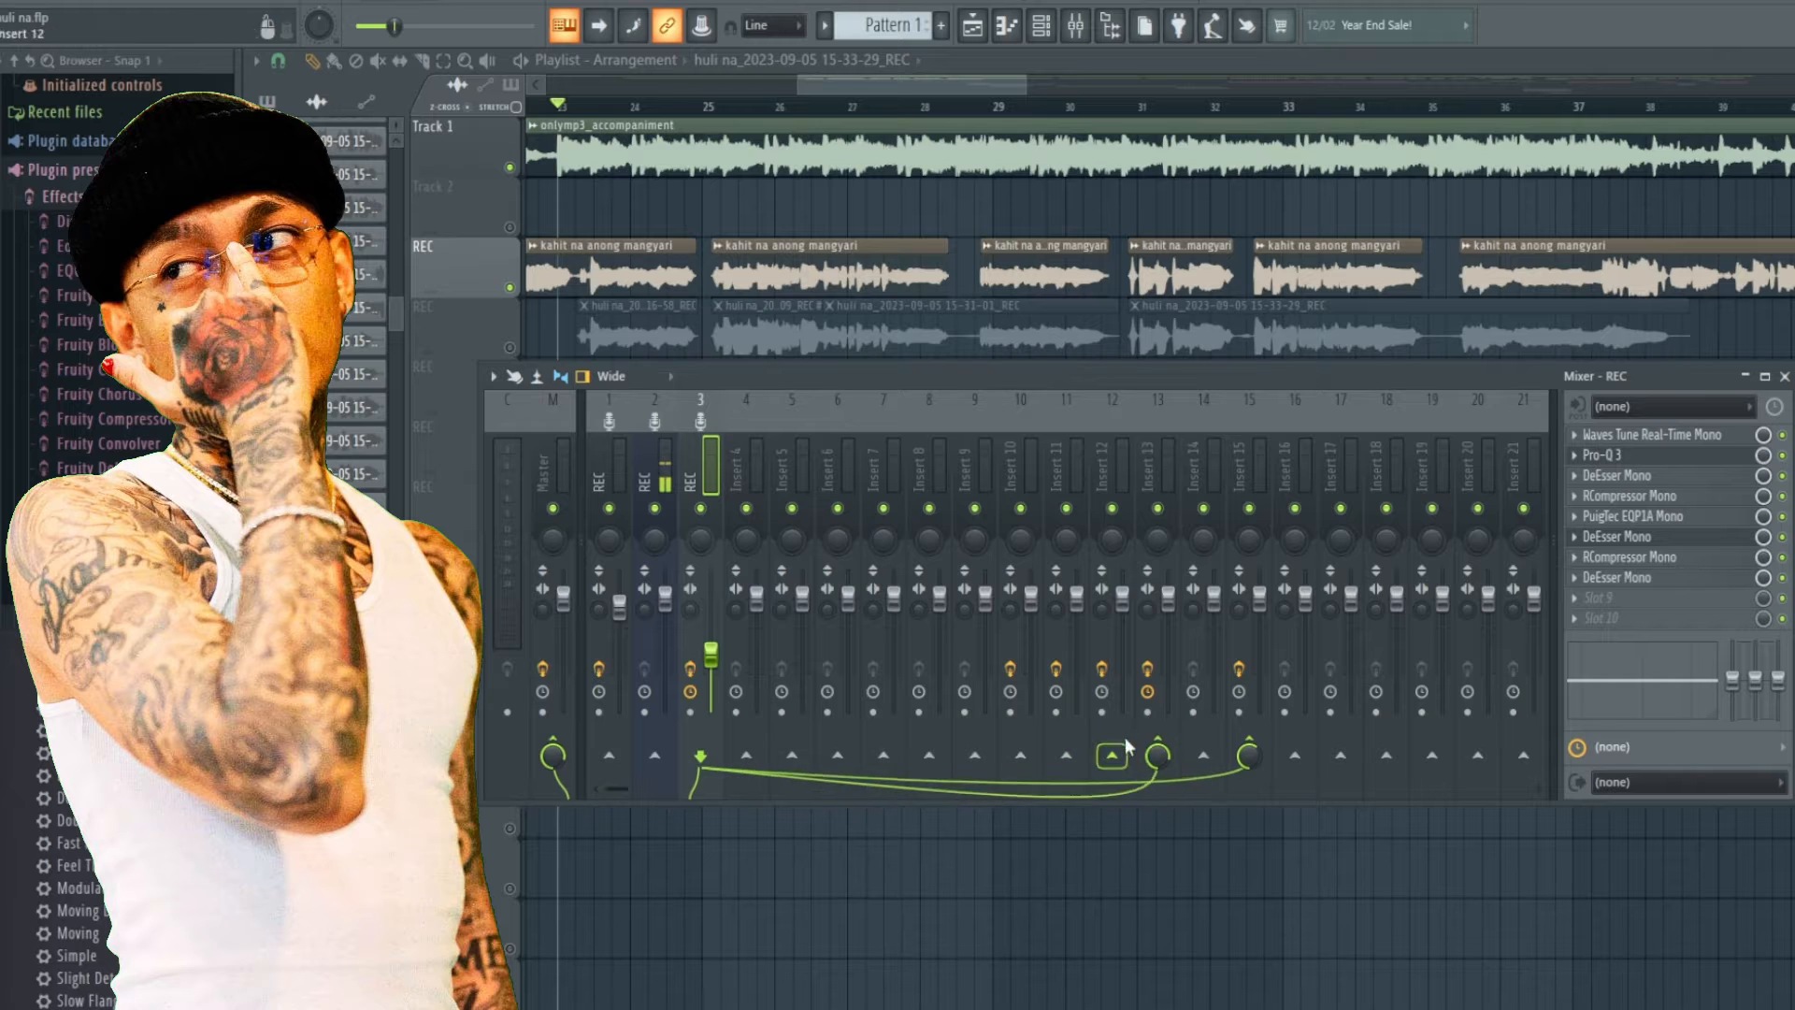
pyautogui.click(1158, 753)
pyautogui.click(1258, 753)
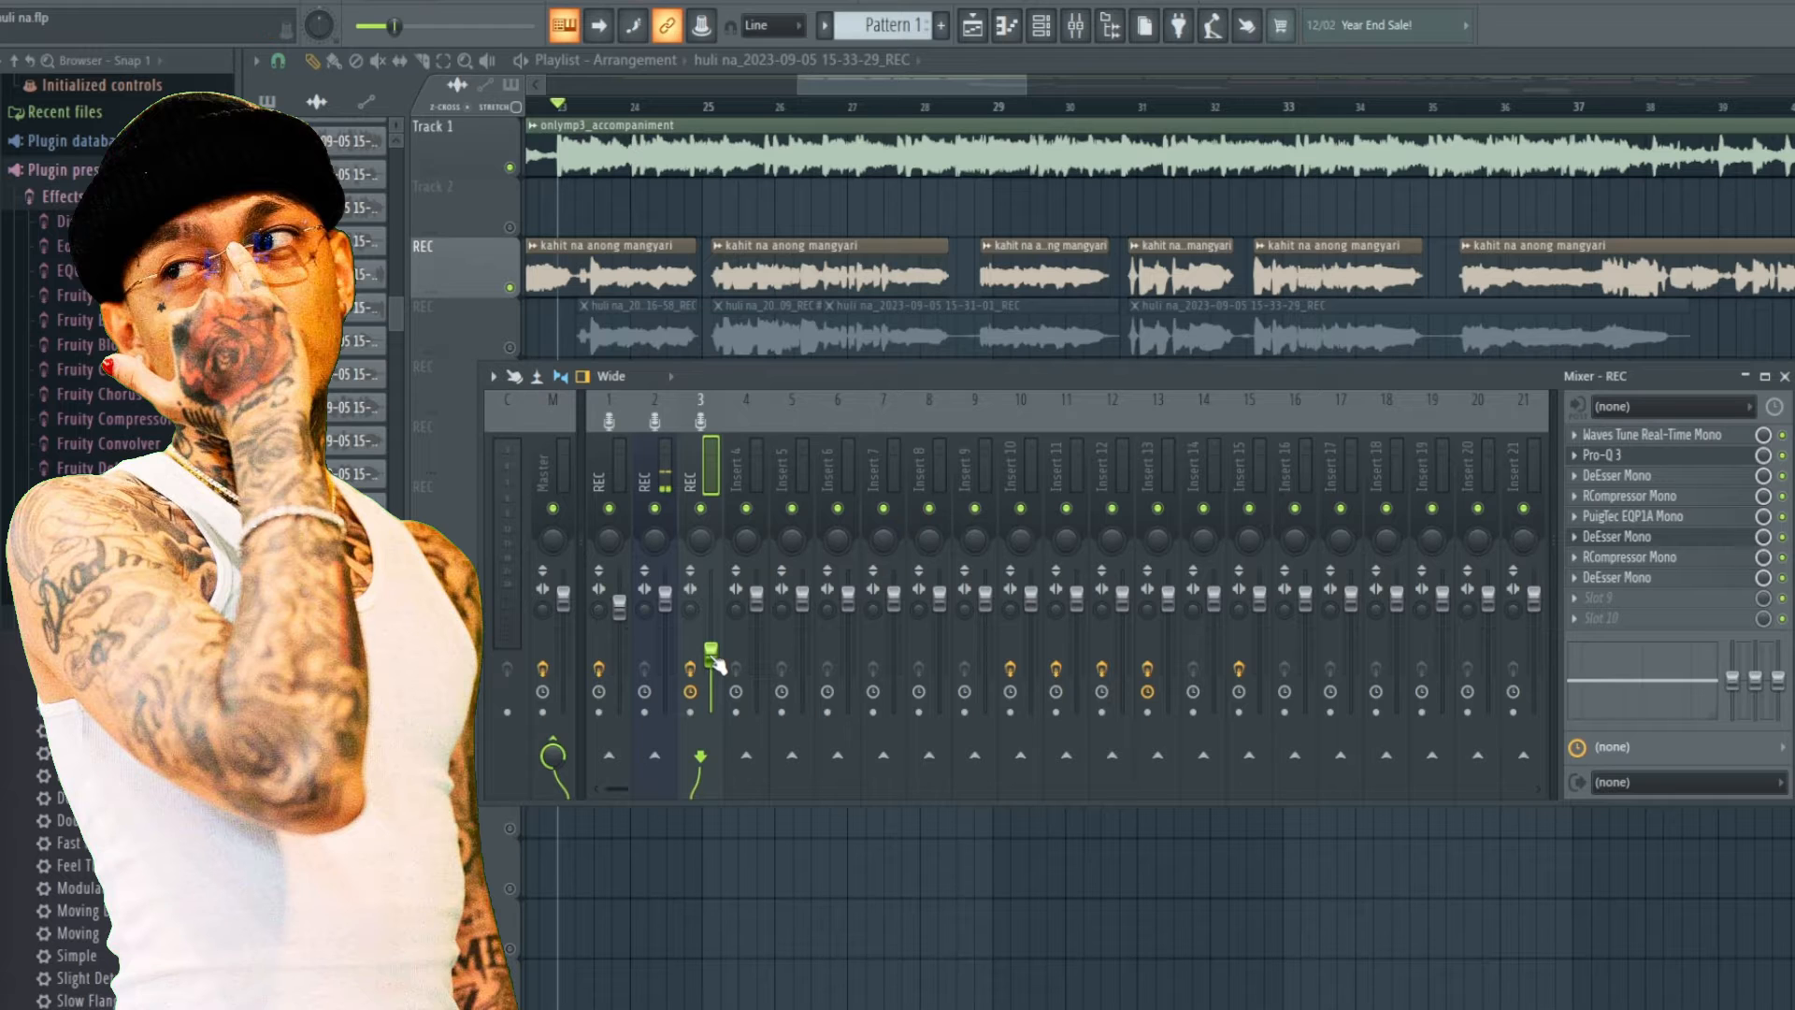
# Toggle the enable switches of all seven effects in the REC insert's effect chain.
pyautogui.click(1783, 456)
pyautogui.click(1783, 476)
pyautogui.click(1783, 497)
pyautogui.click(1783, 517)
pyautogui.click(1782, 538)
pyautogui.click(1783, 557)
pyautogui.click(1783, 578)
# Raise insert 3's volume fader and play the vocal with the accompaniment track muted.
pyautogui.moveTo(715, 671); pyautogui.dragTo(715, 625)
pyautogui.press('space')
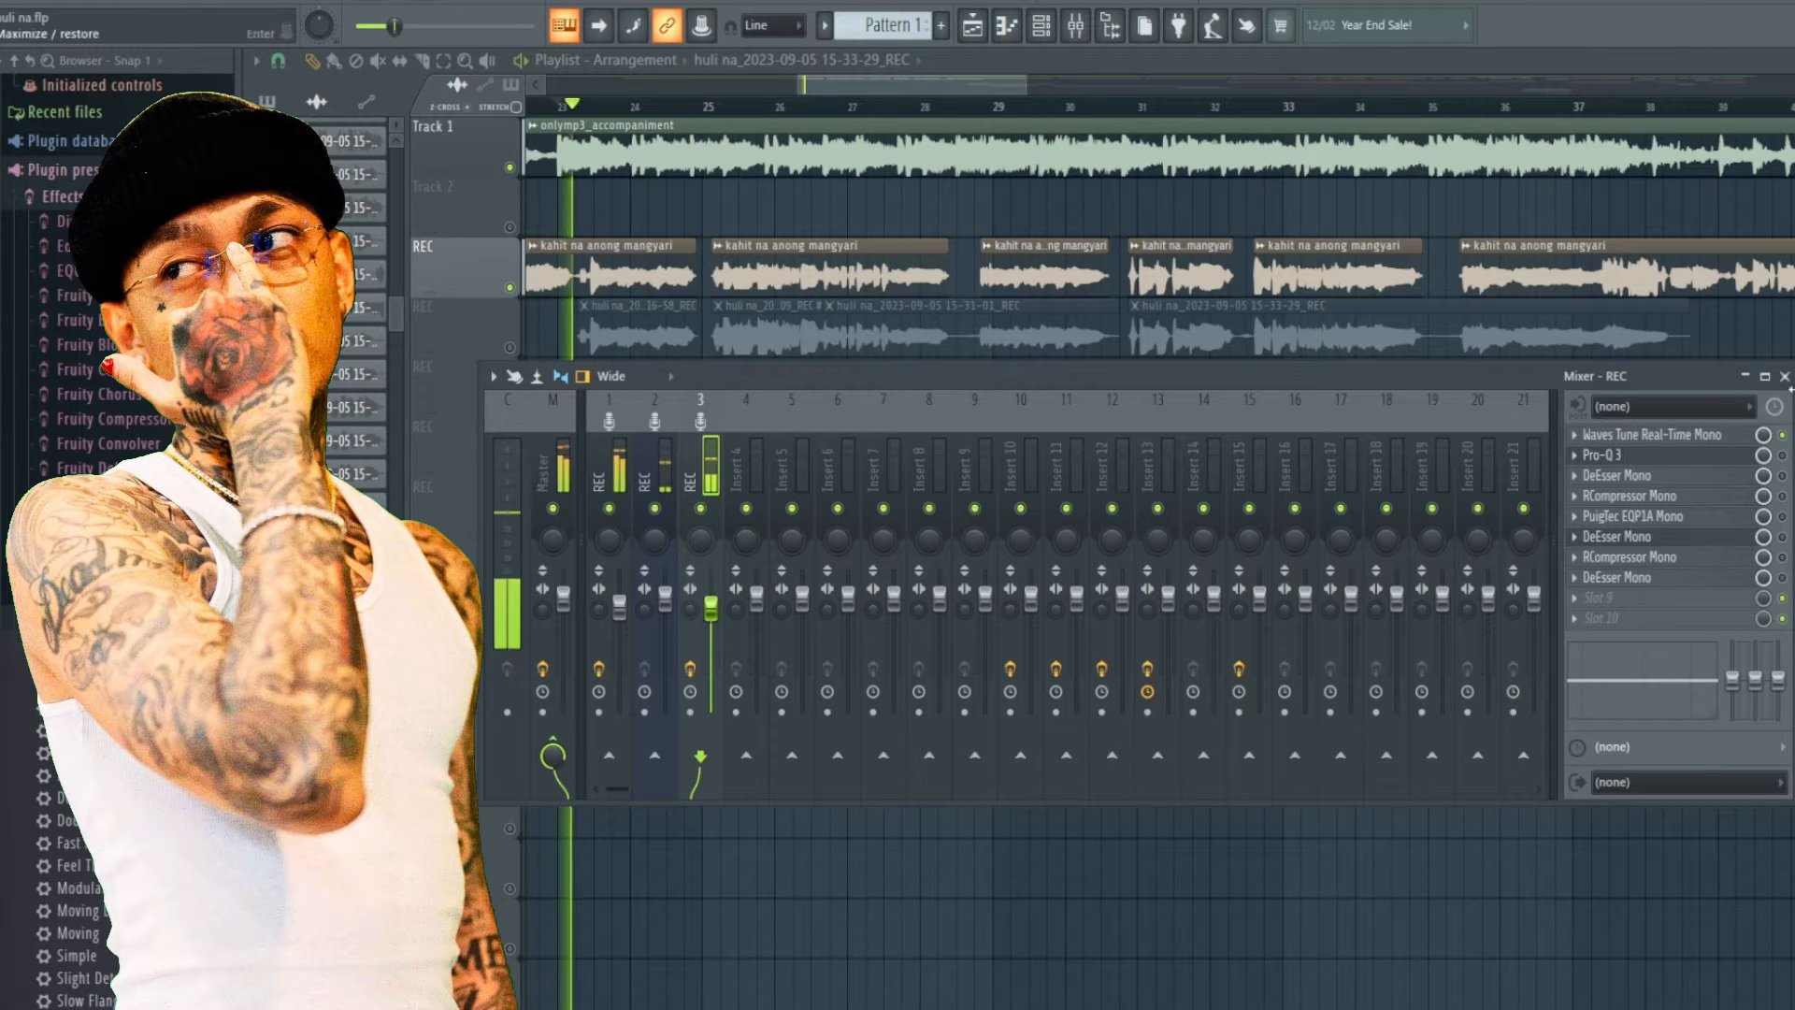
pyautogui.click(510, 168)
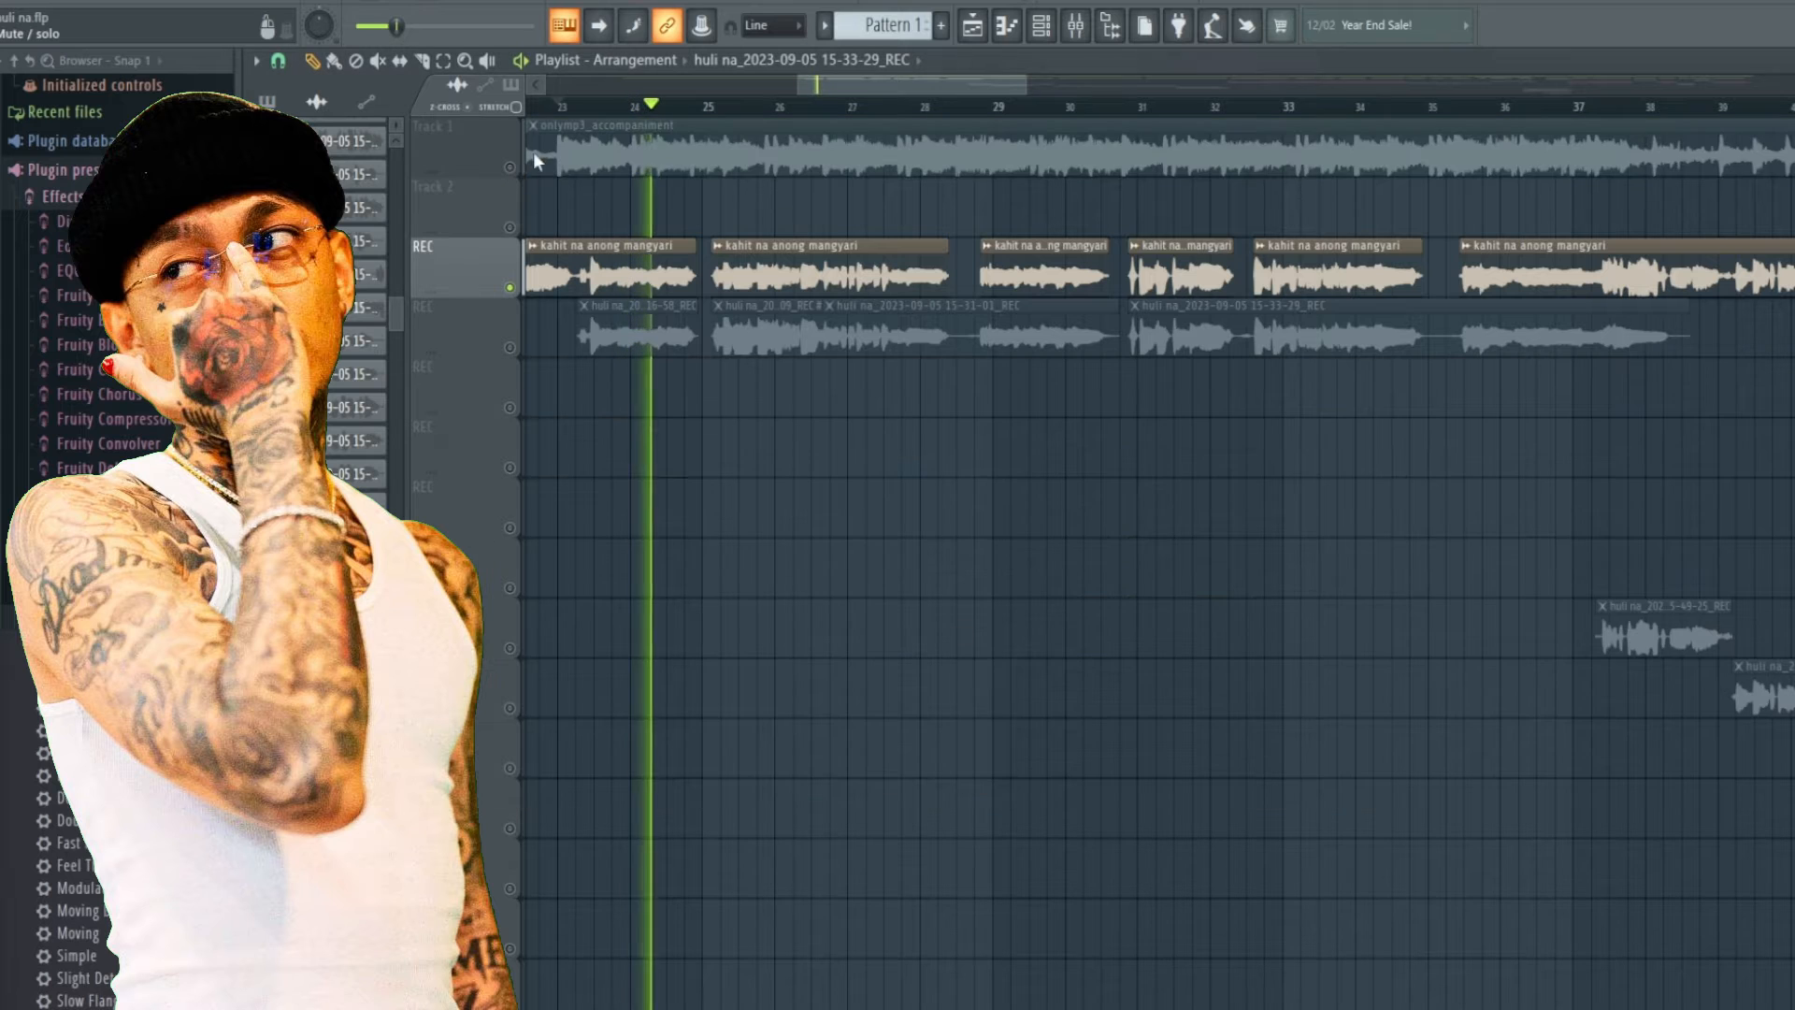
# Open the Waves Tune Real-Time plugin on the REC insert and preview the vocal.
pyautogui.click(1075, 28)
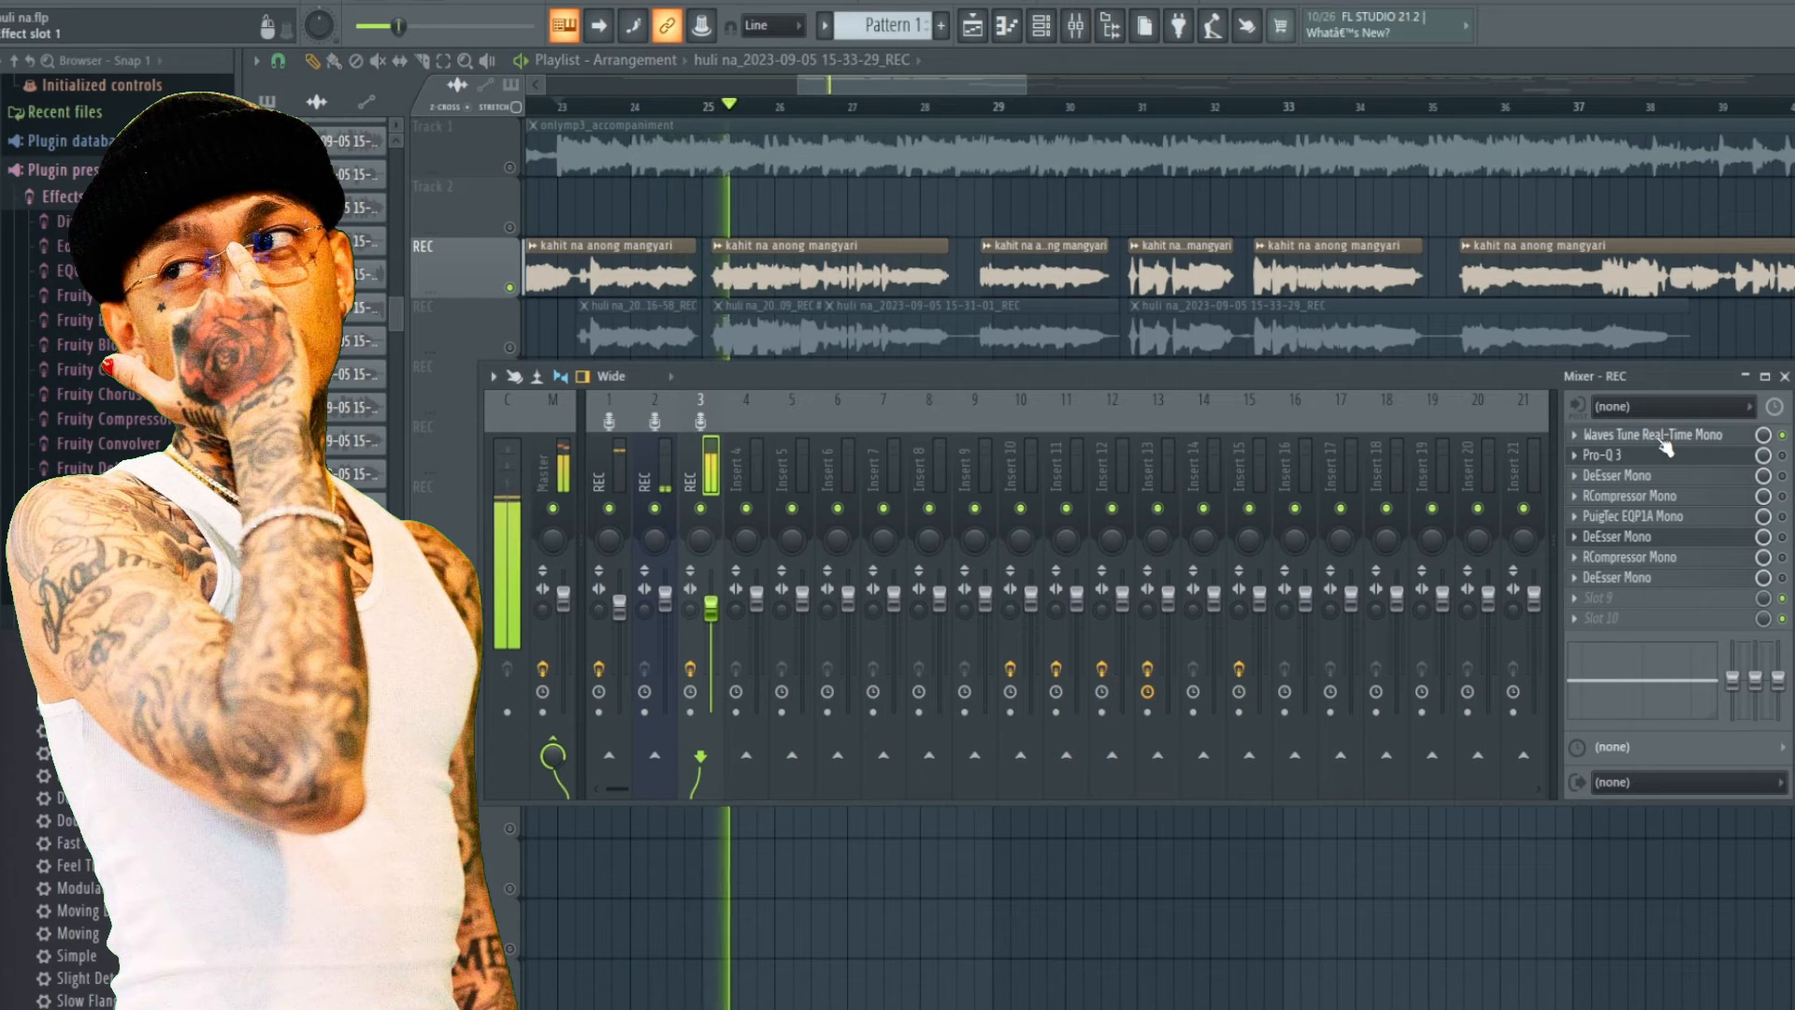
pyautogui.click(1652, 434)
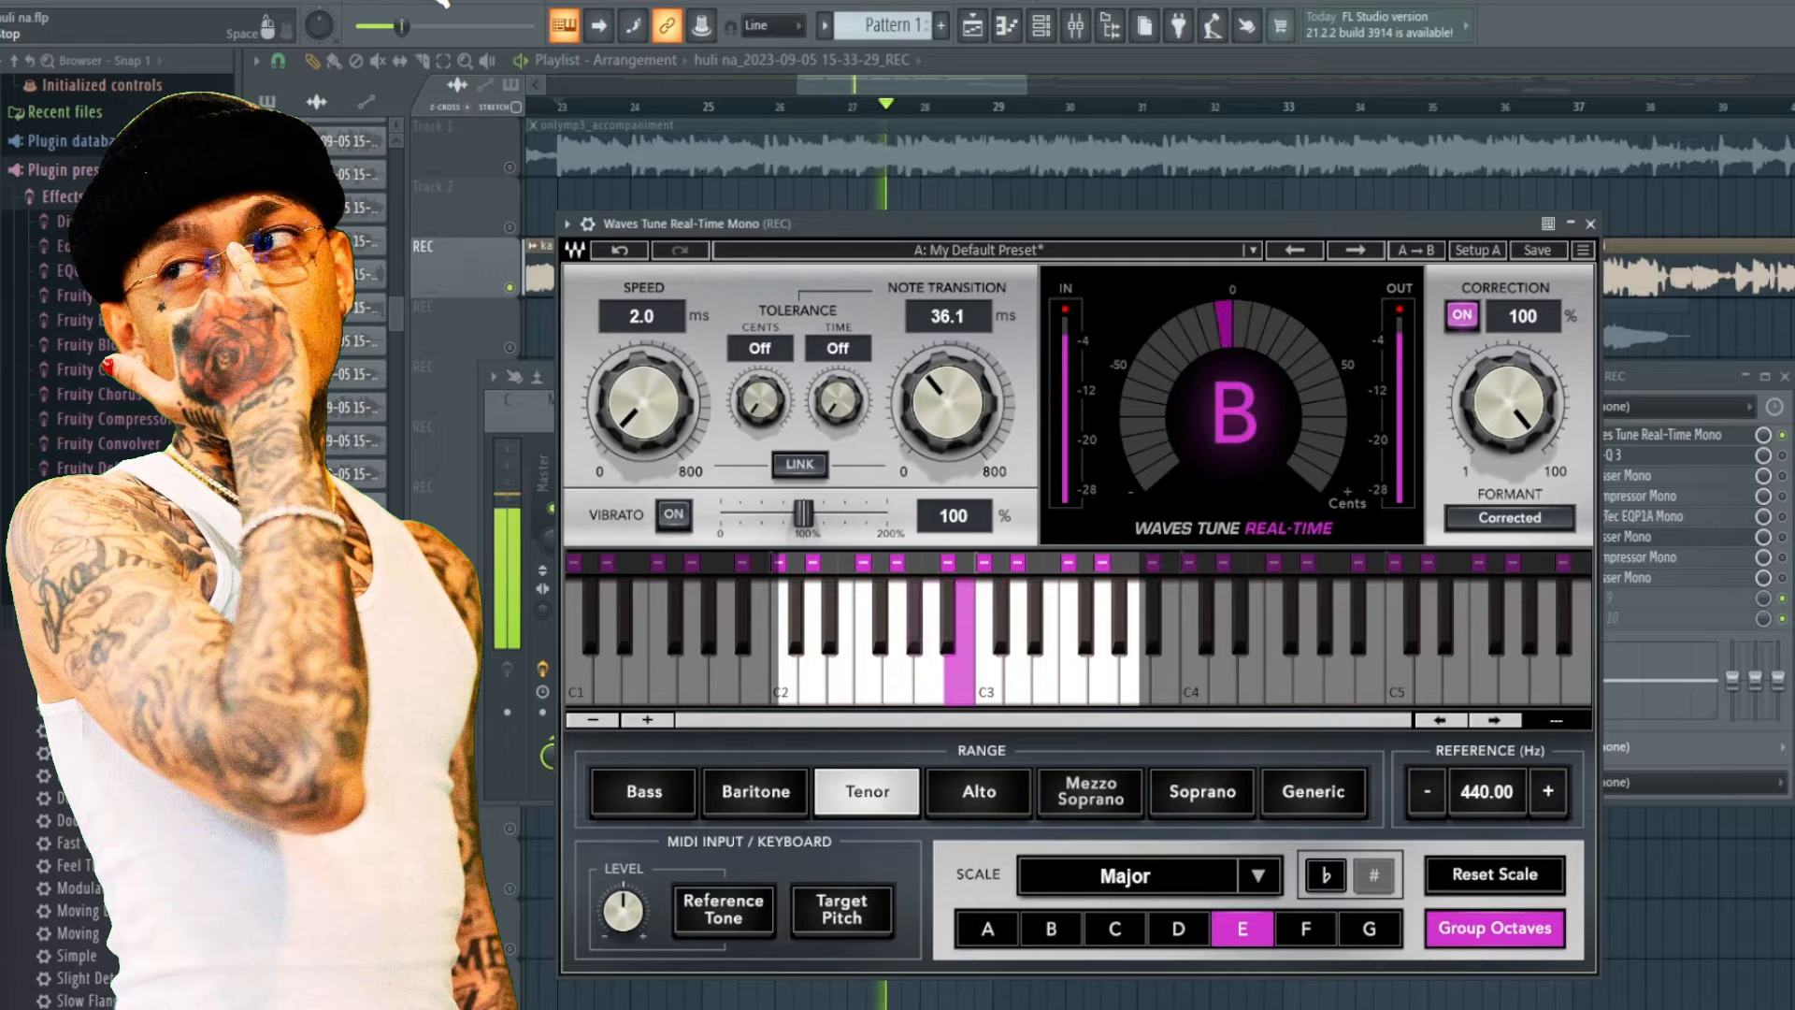
pyautogui.press('space')
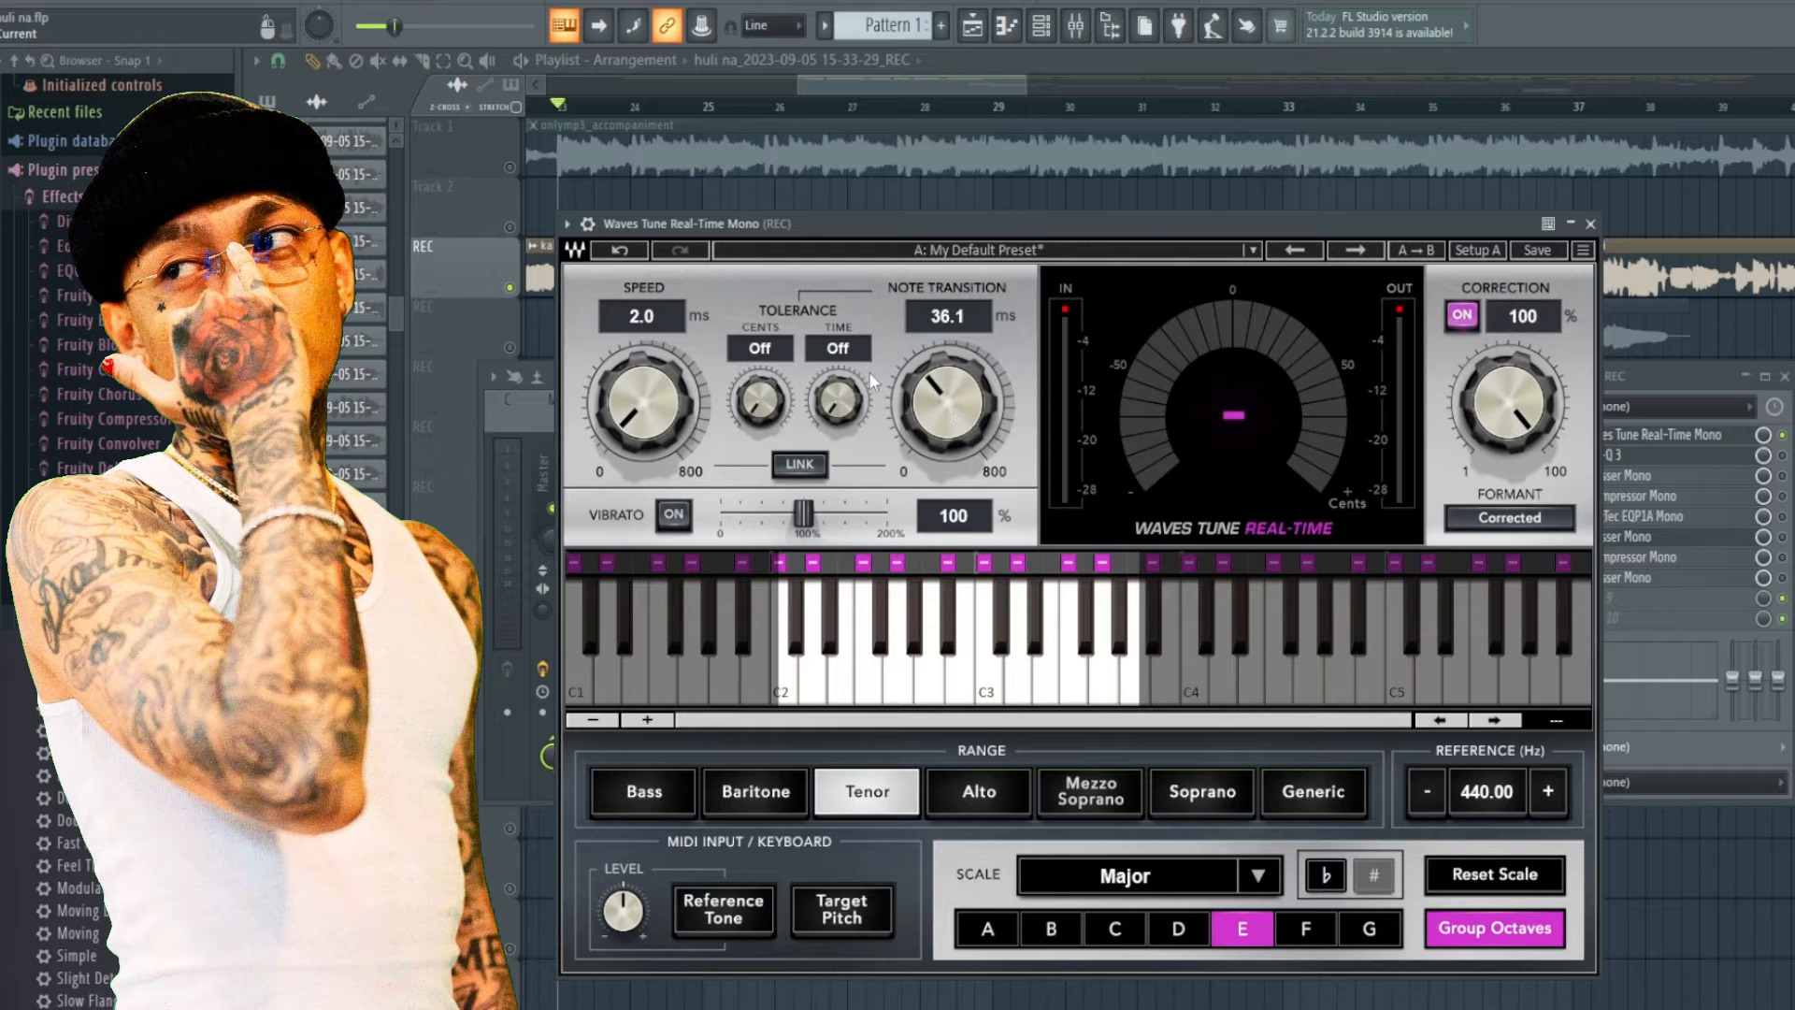
pyautogui.press('space')
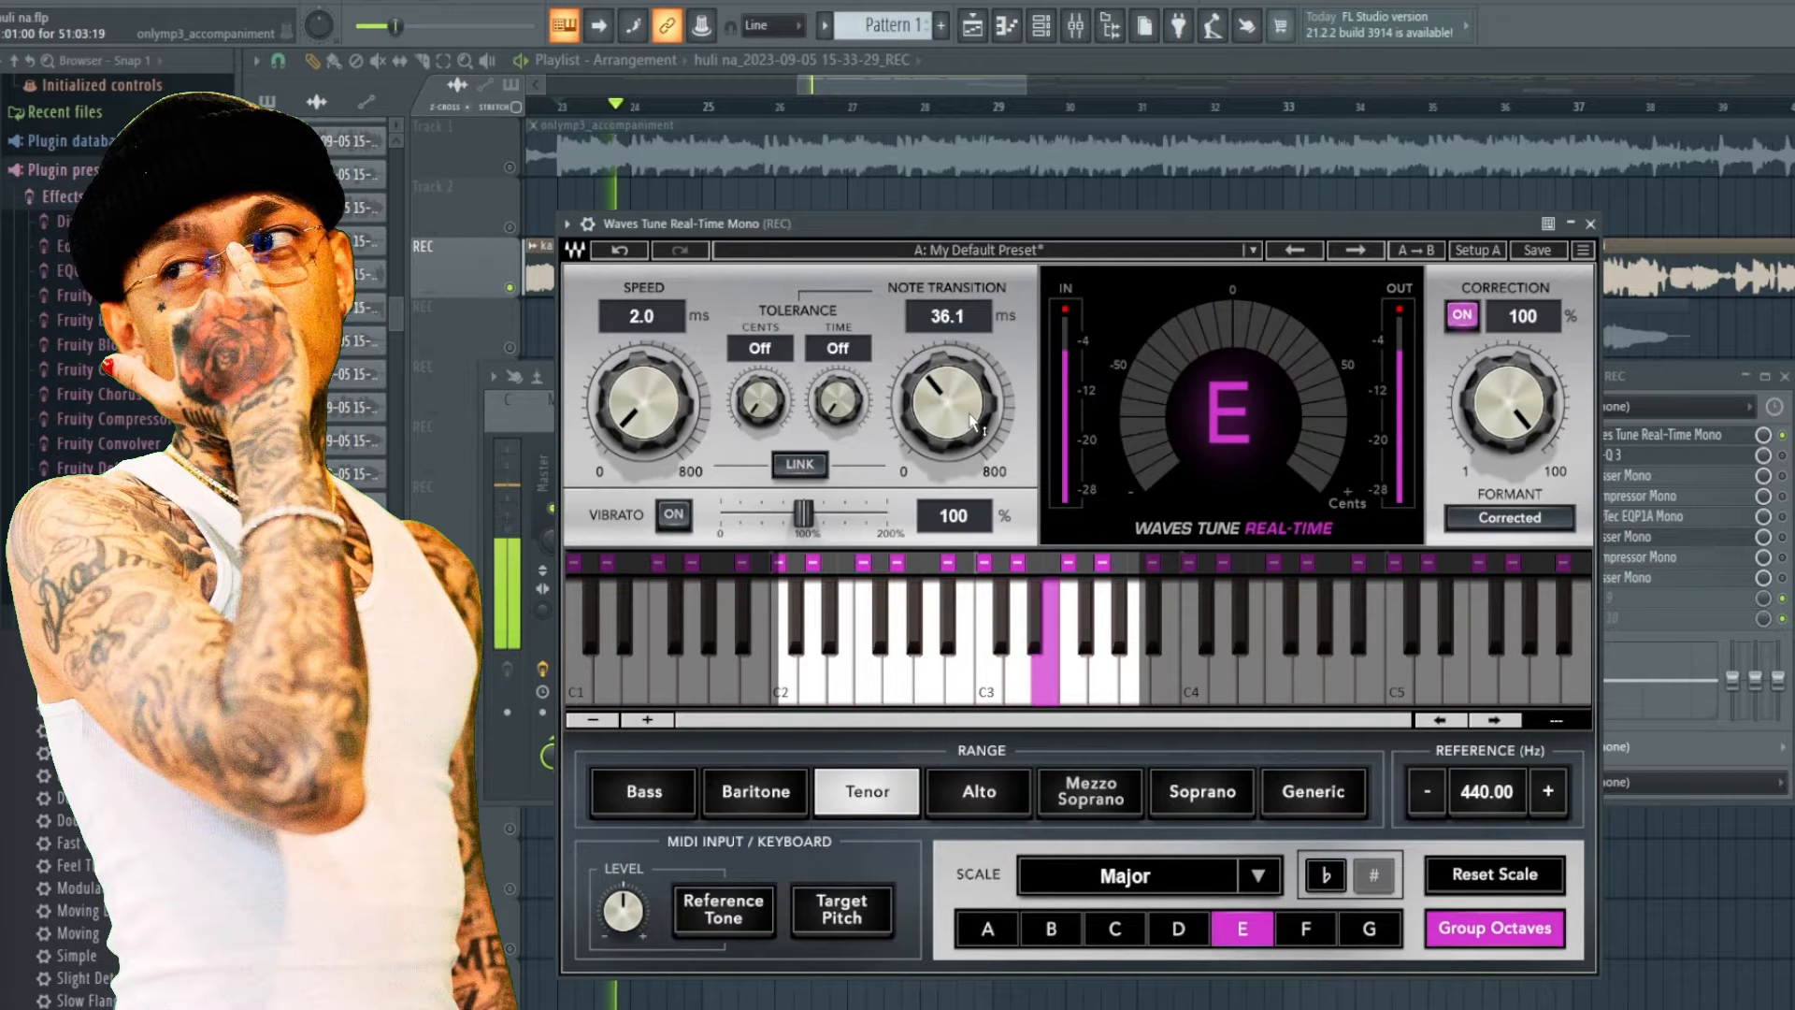
# Lower Waves Tune's Note Transition to about 2.2 ms and preview the vocal.
pyautogui.moveTo(947, 404); pyautogui.dragTo(948, 468)
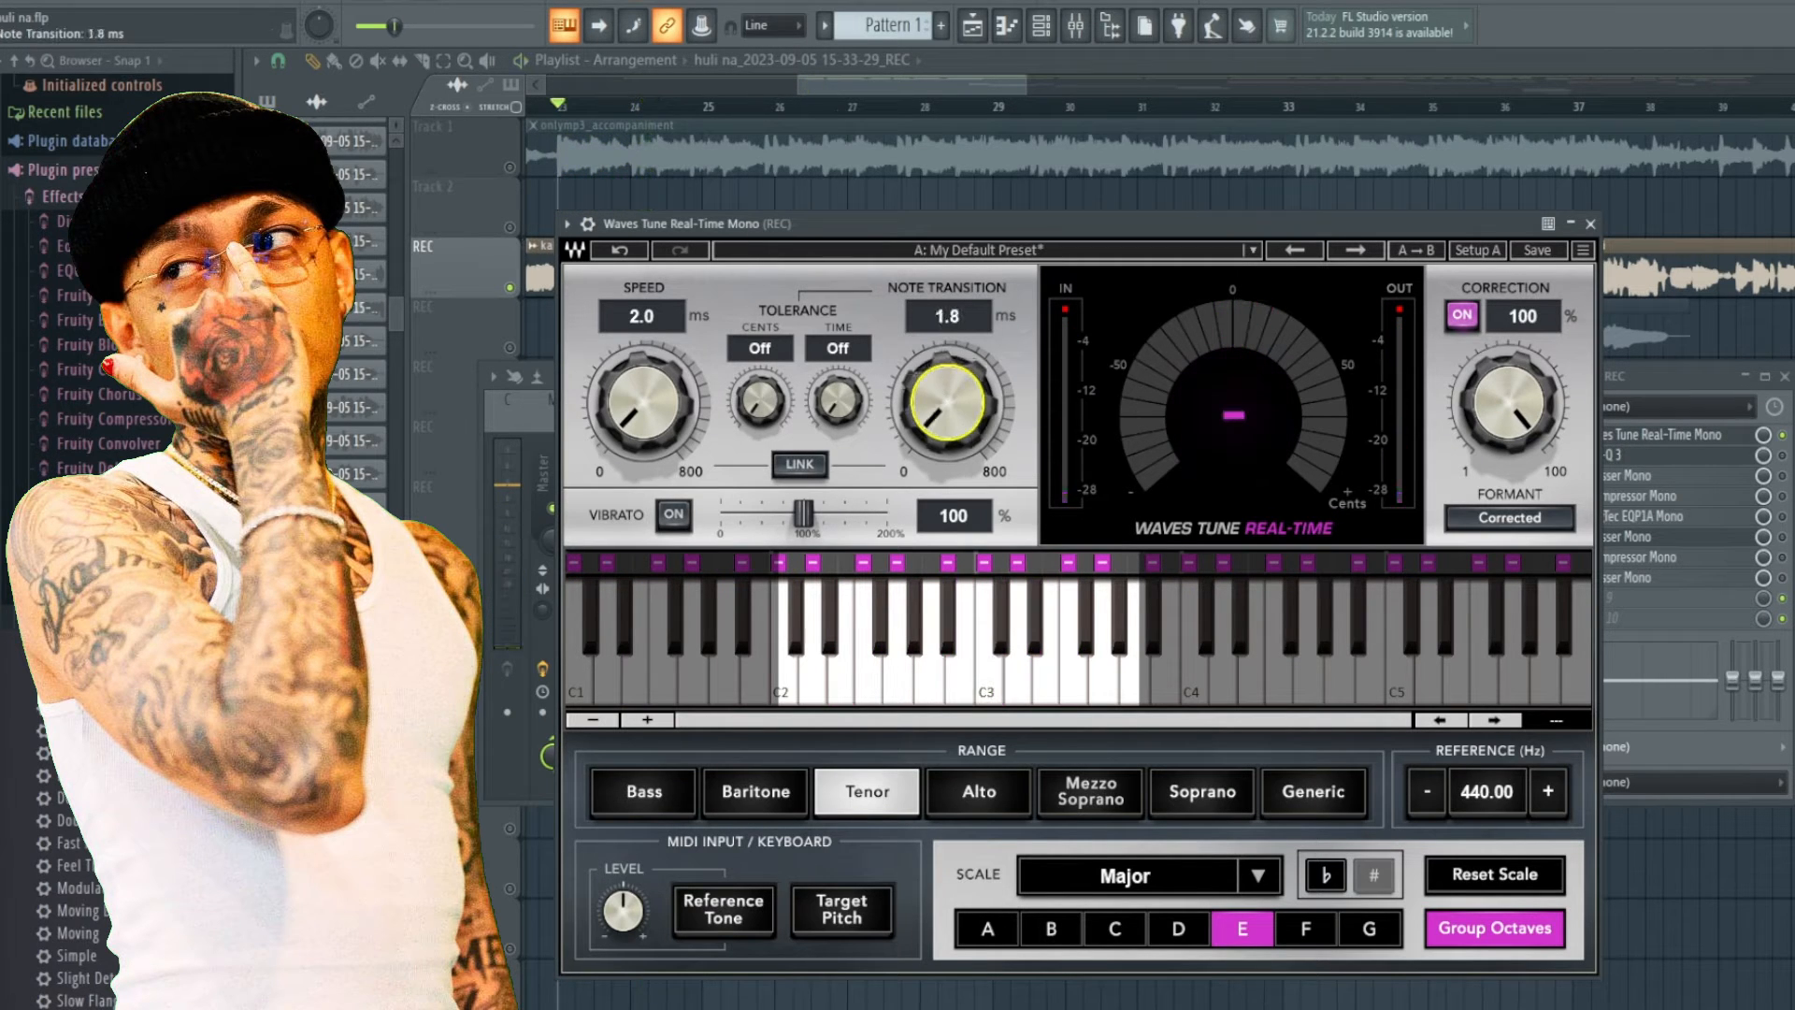
pyautogui.moveTo(944, 406); pyautogui.dragTo(945, 403)
pyautogui.press('space')
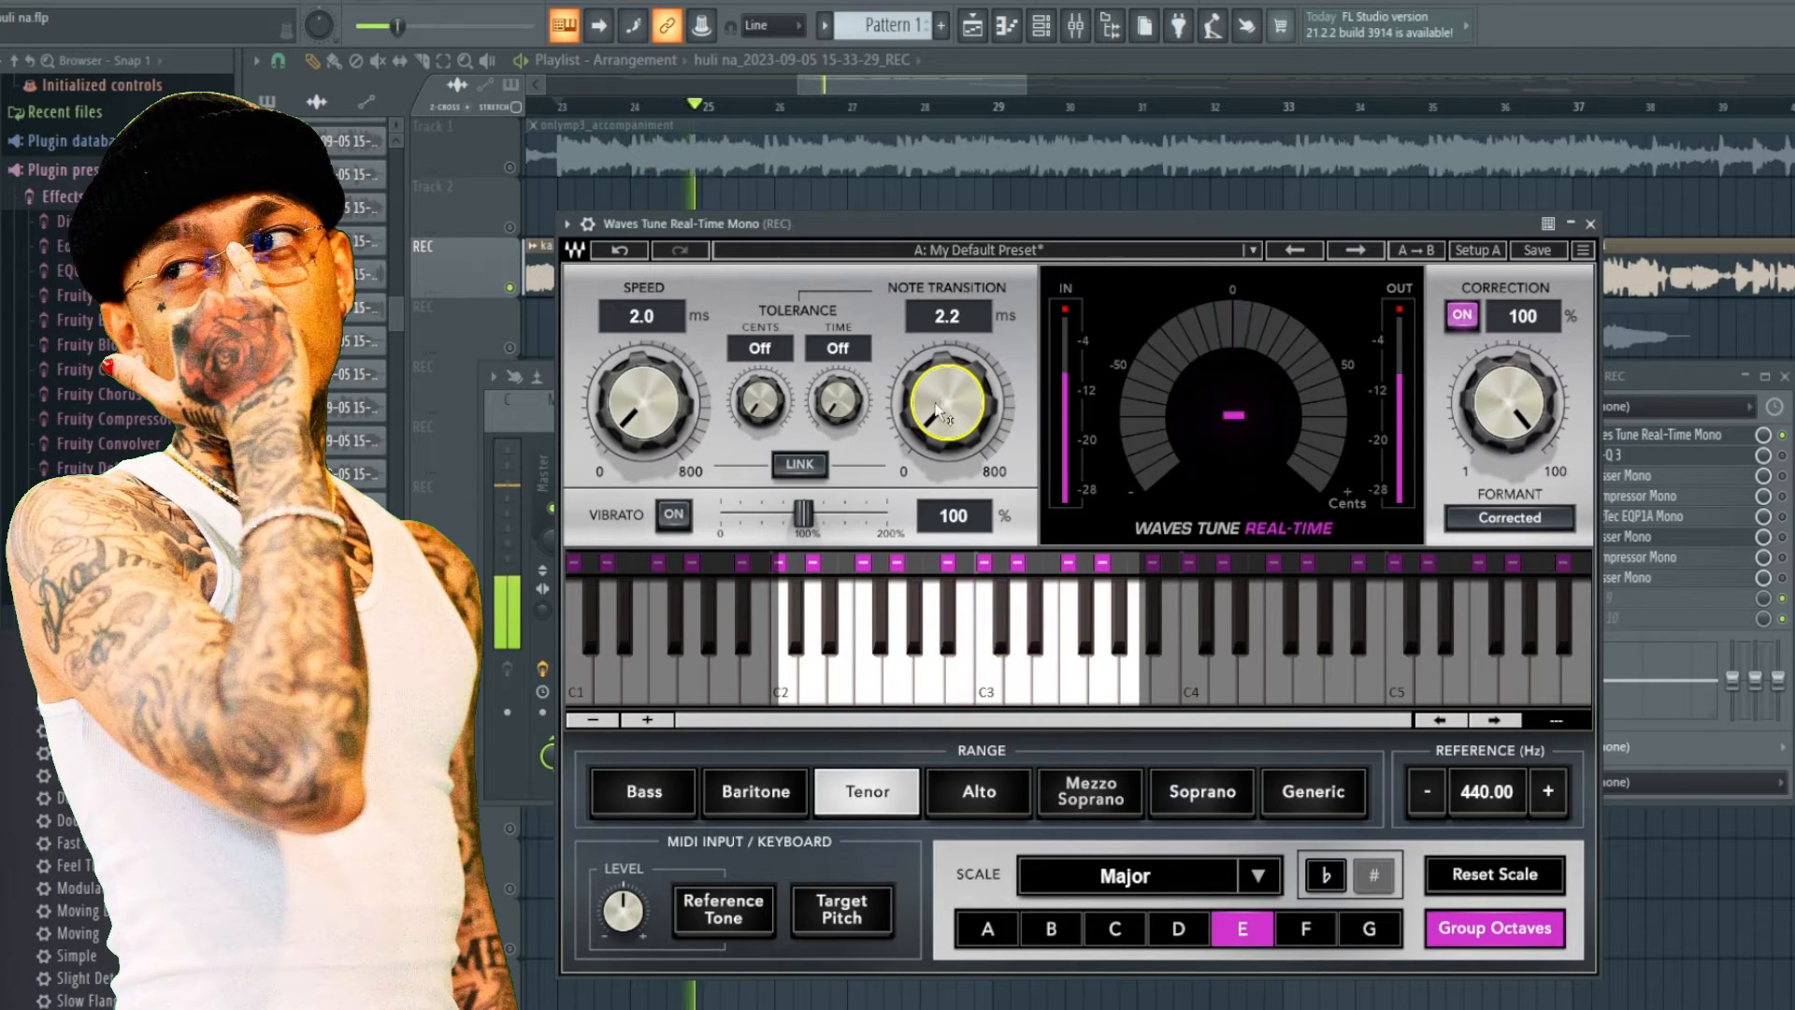
pyautogui.press('space')
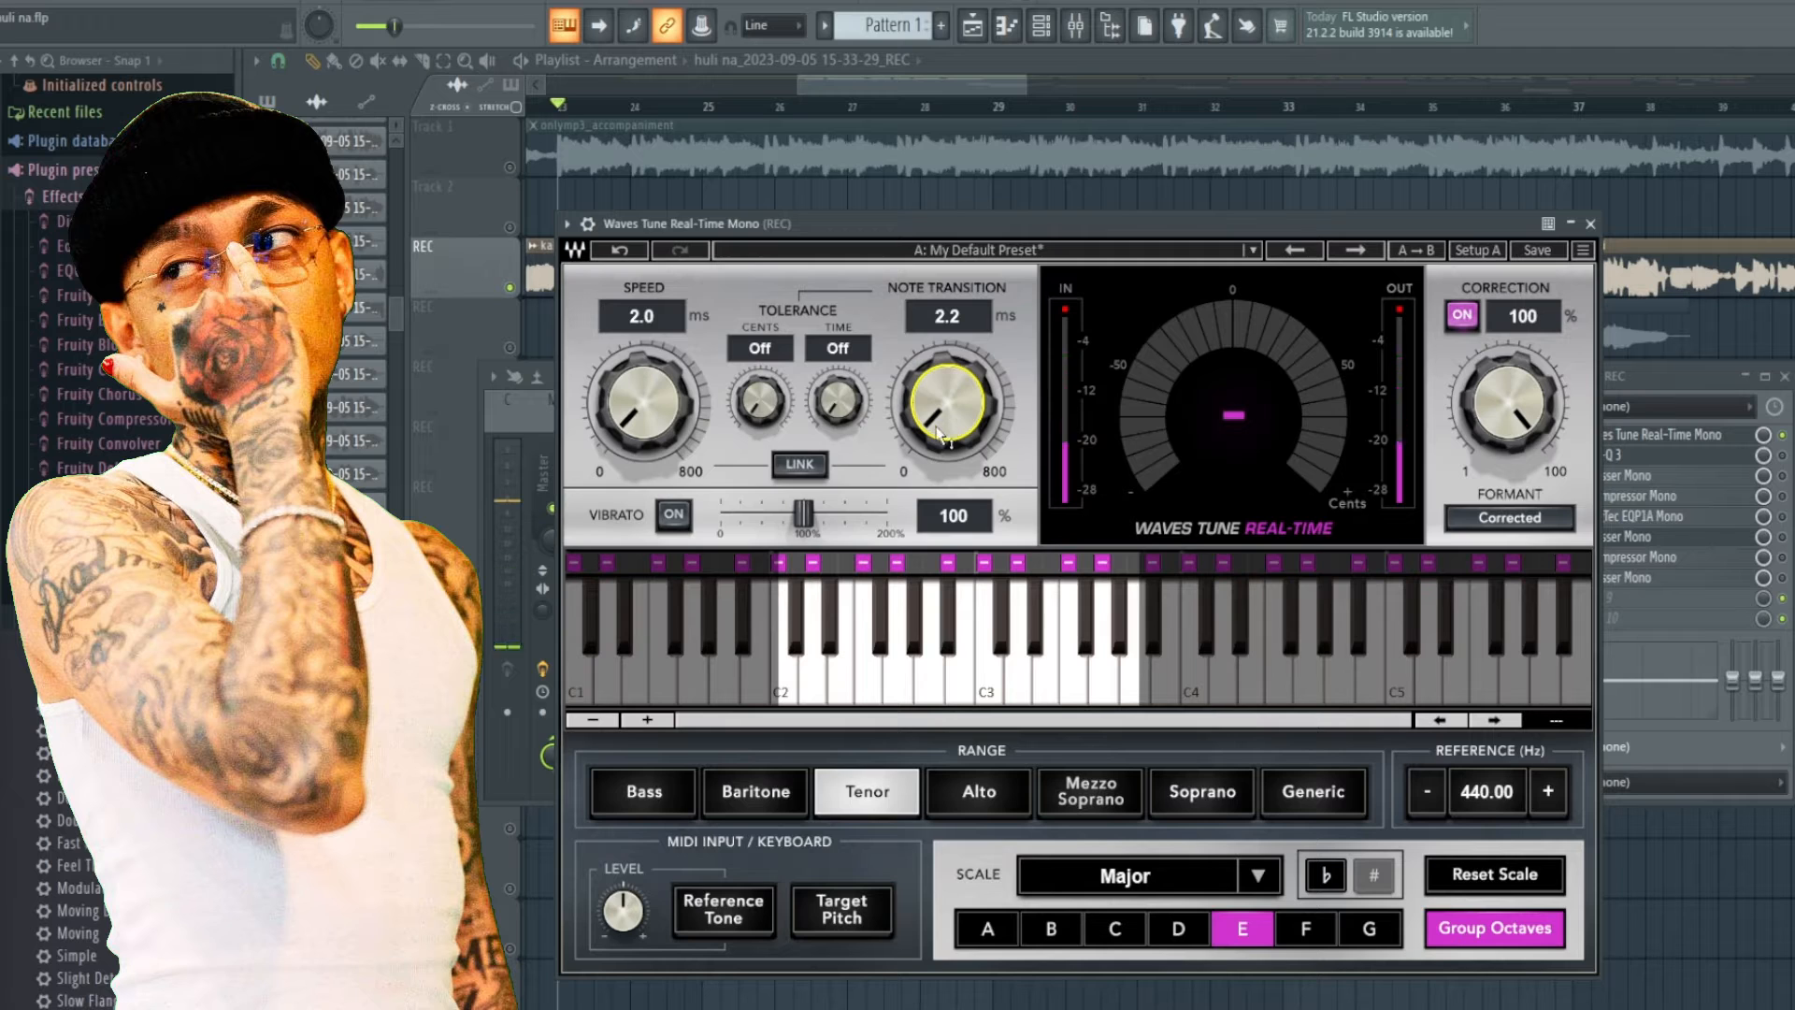
# Set the Note Transition back to 36.5 ms and close the Waves Tune window.
pyautogui.moveTo(946, 403); pyautogui.dragTo(946, 371)
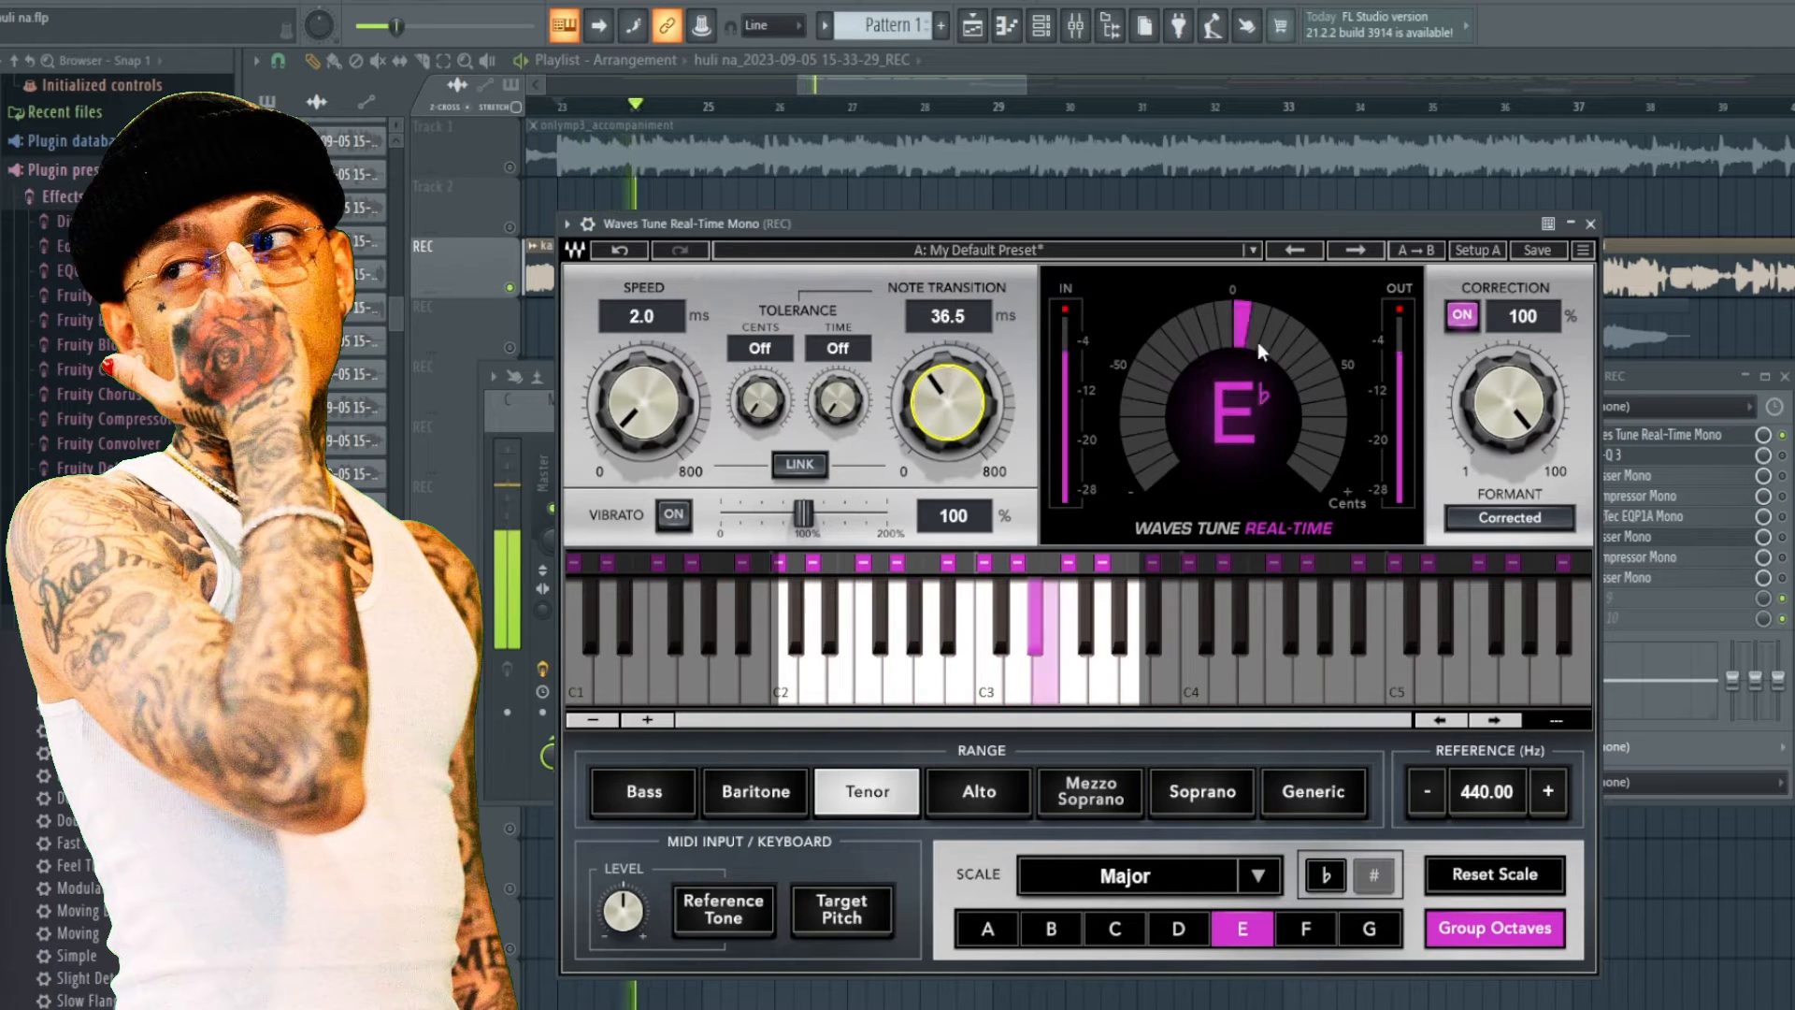
pyautogui.press('space')
pyautogui.click(1590, 224)
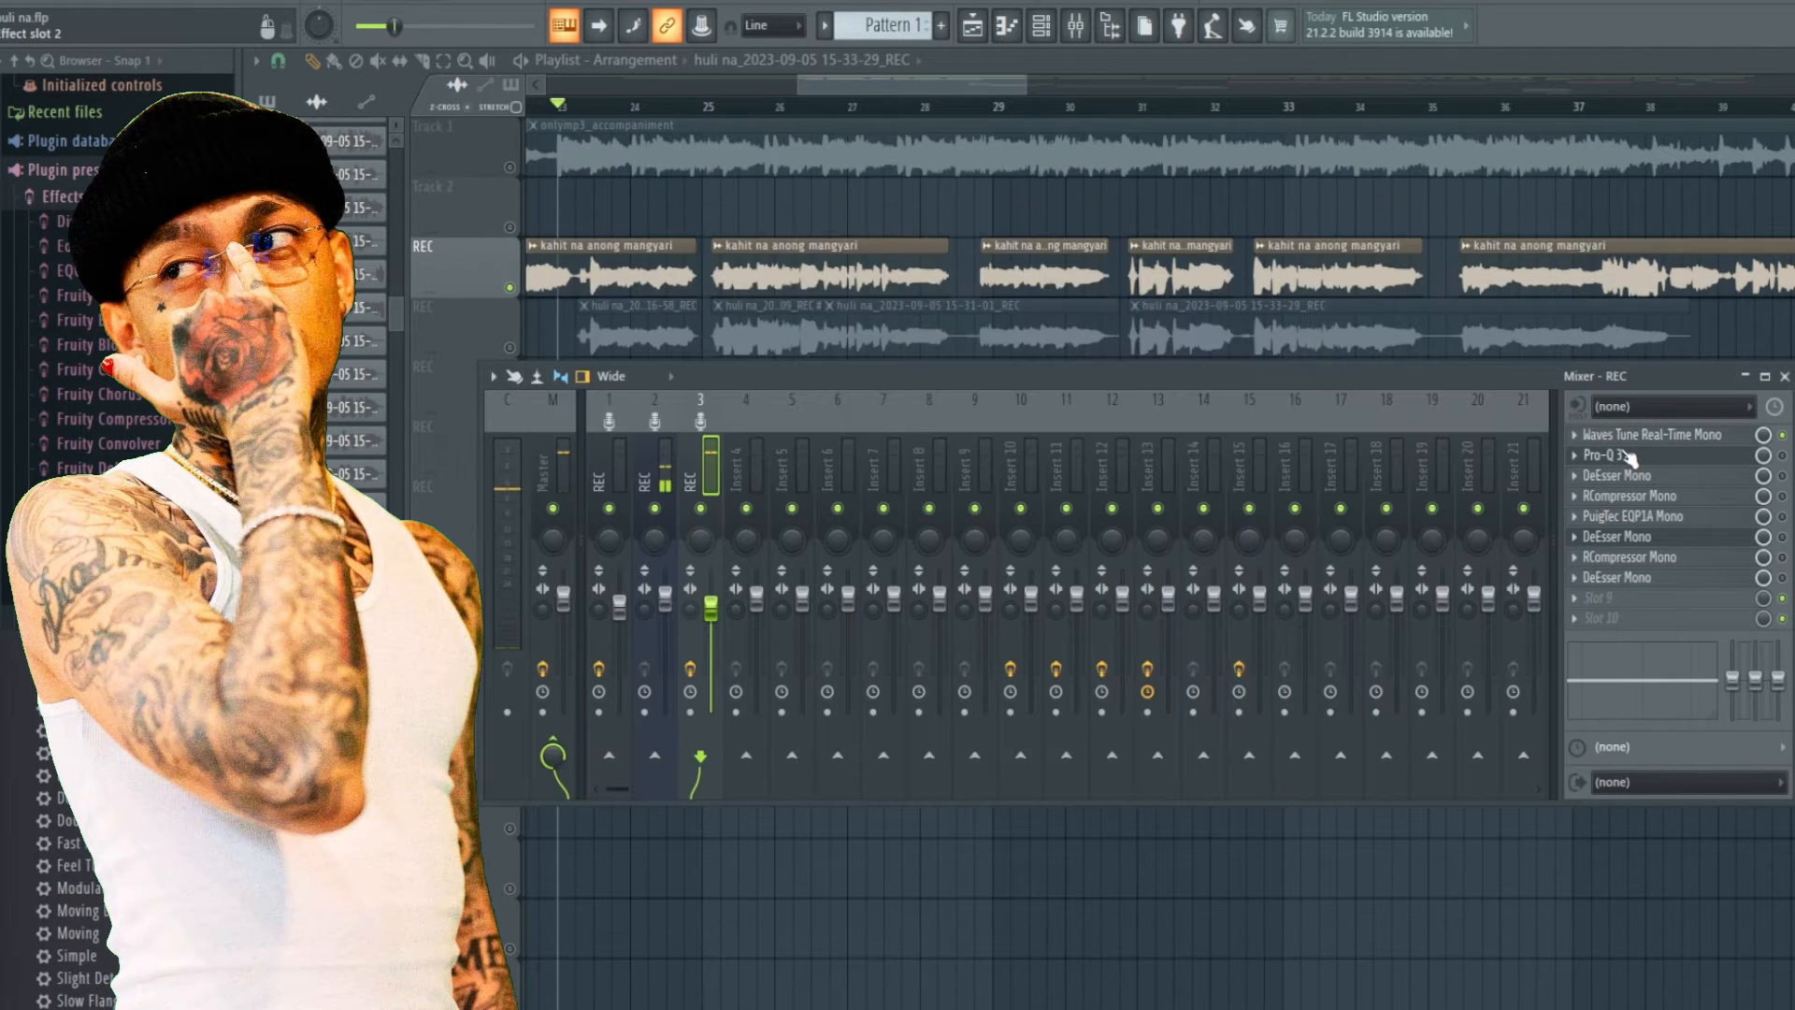
# Open Pro-Q 3 on the REC insert and inspect the low-cut band's shape options.
pyautogui.click(1606, 454)
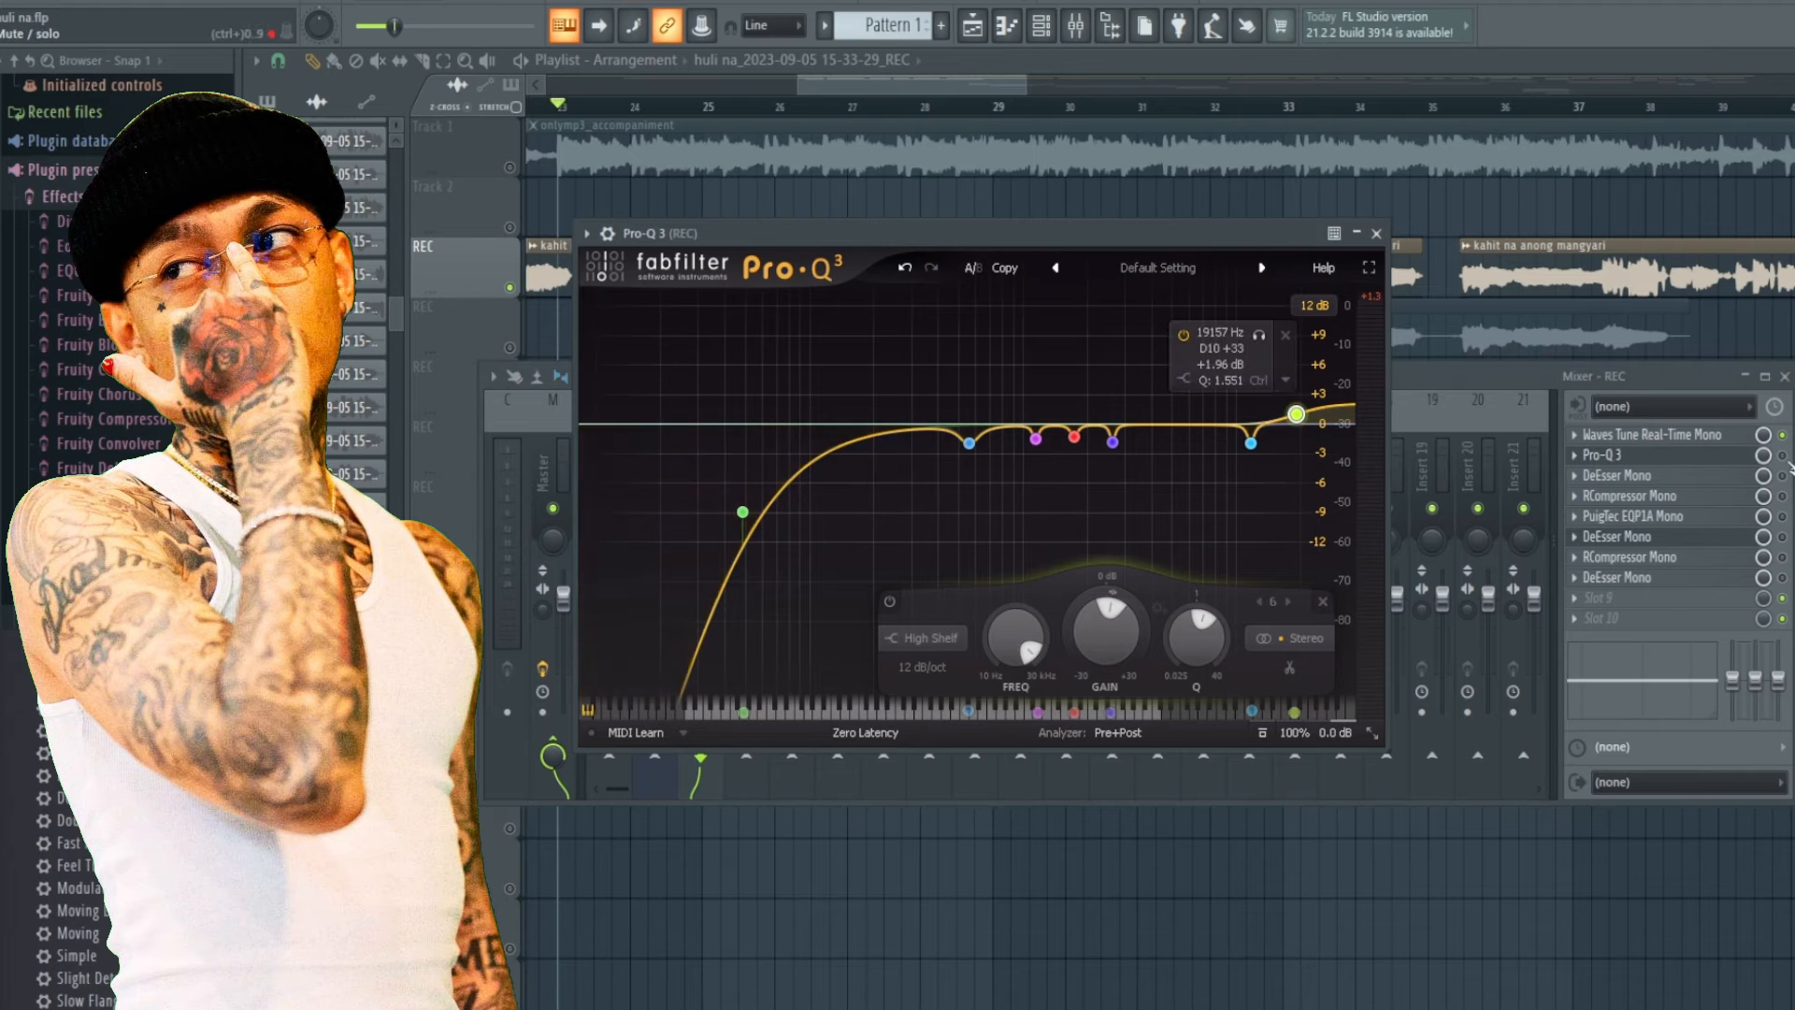
pyautogui.click(510, 496)
pyautogui.click(896, 247)
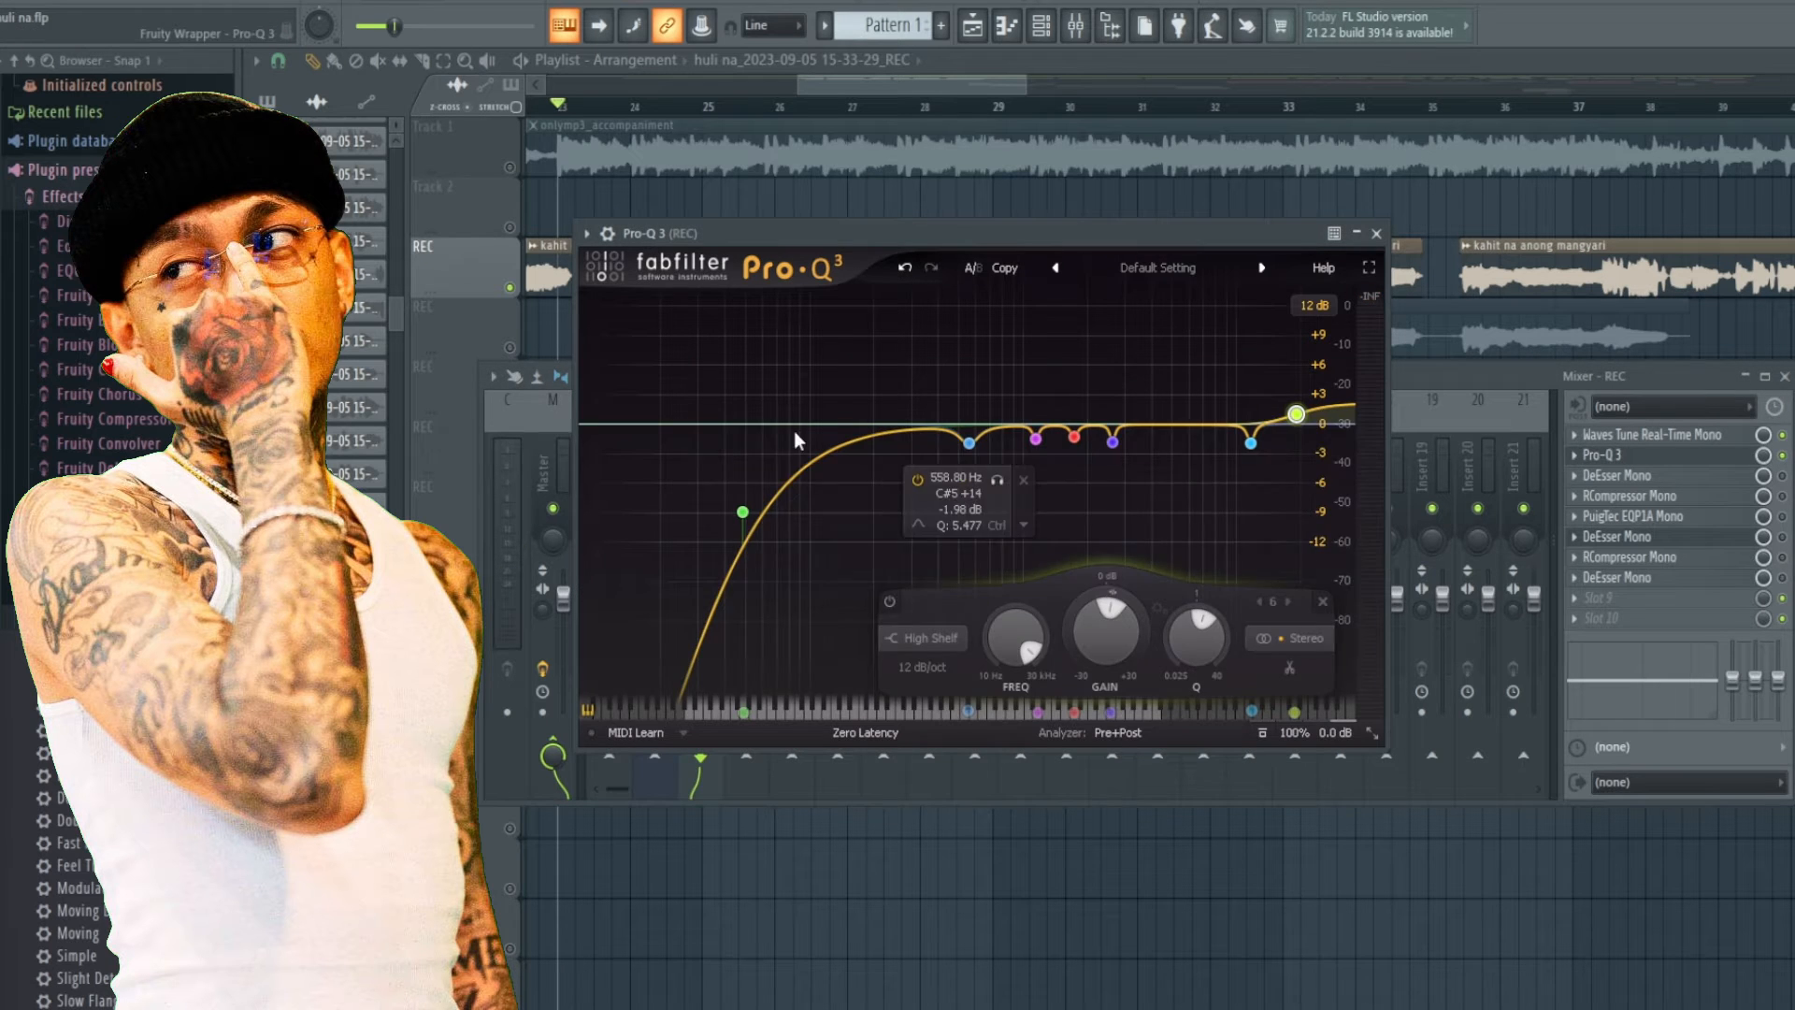
pyautogui.rightClick(743, 512)
pyautogui.moveTo(797, 553)
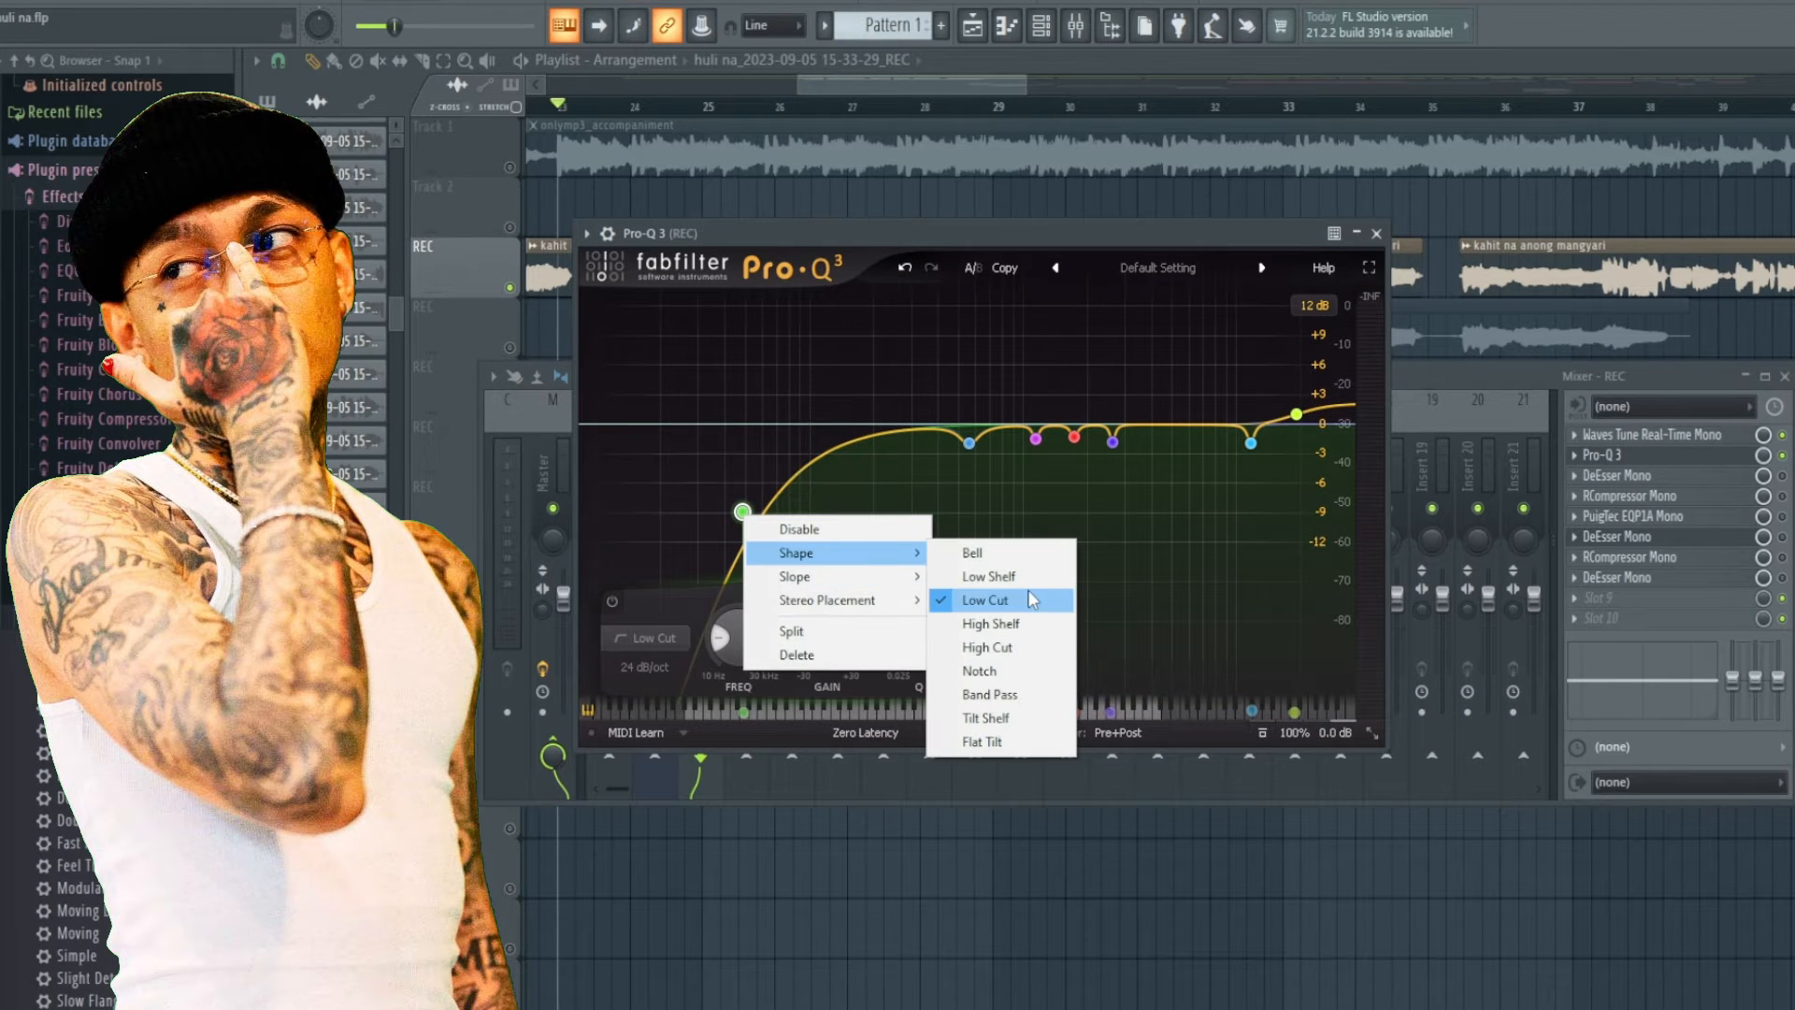
pyautogui.click(831, 240)
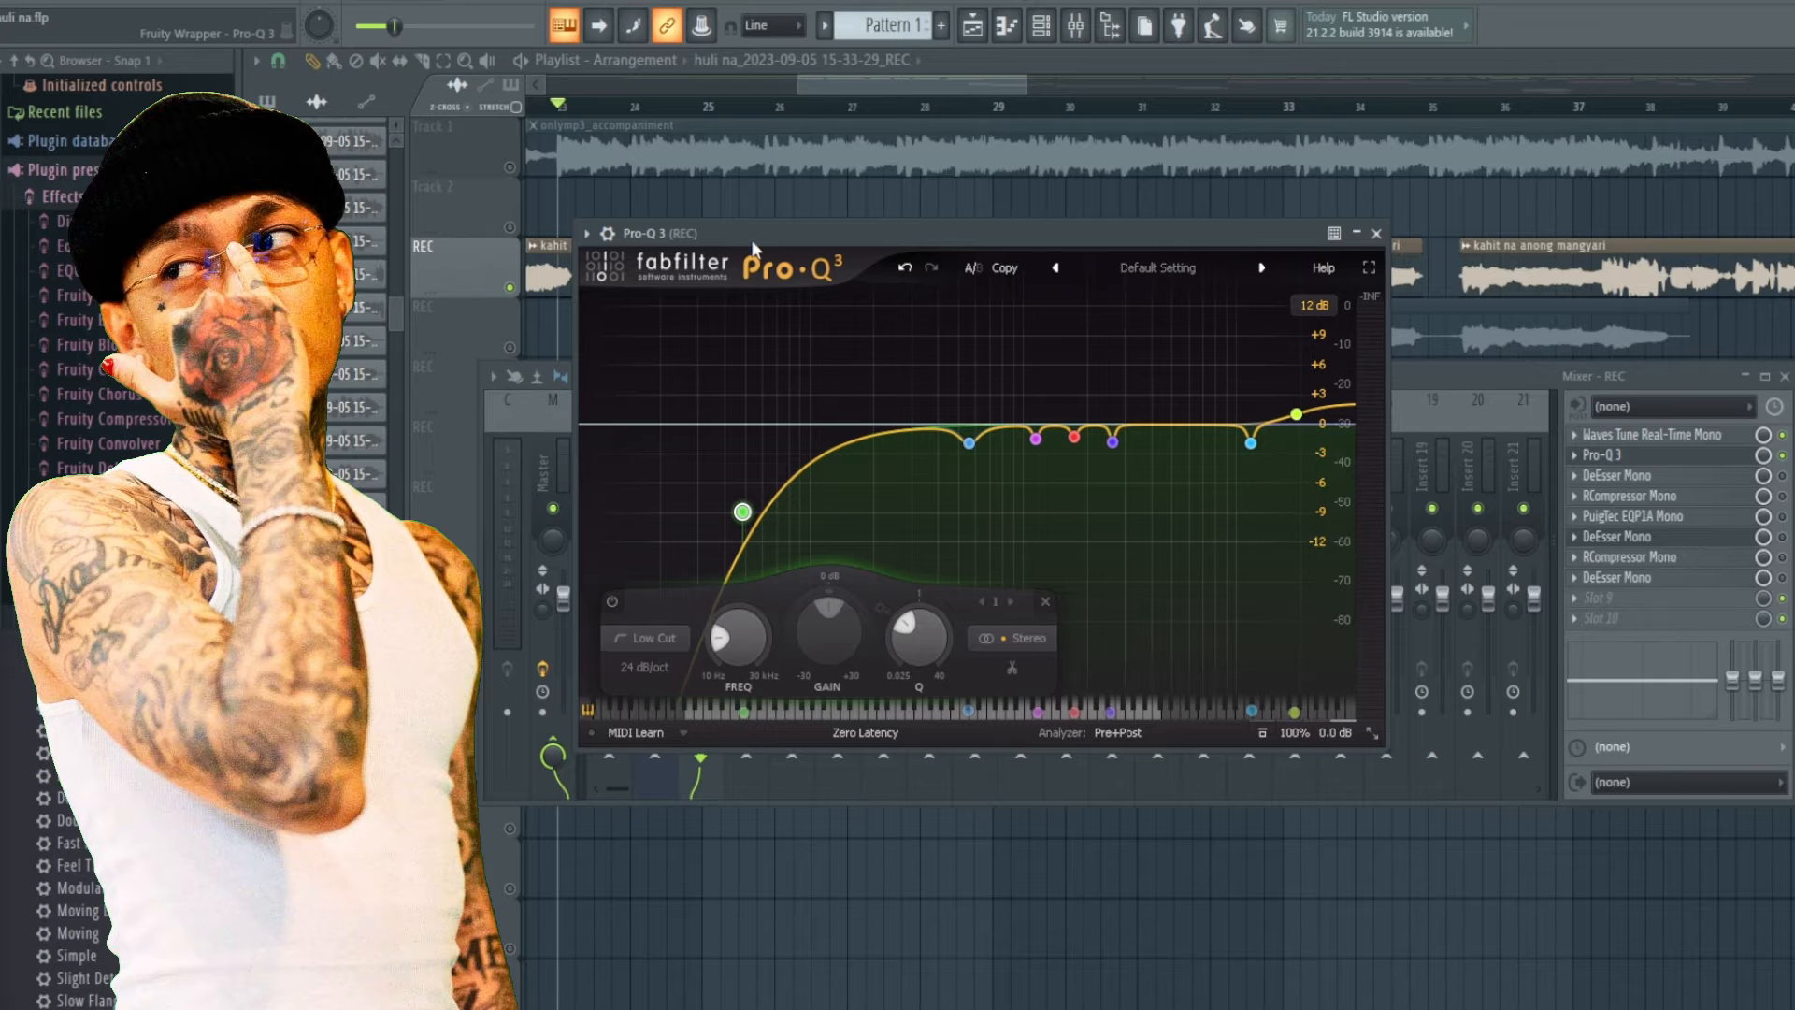
# Move the Pro-Q 3 window, play the vocal and disable the low-cut band to compare.
pyautogui.moveTo(743, 513)
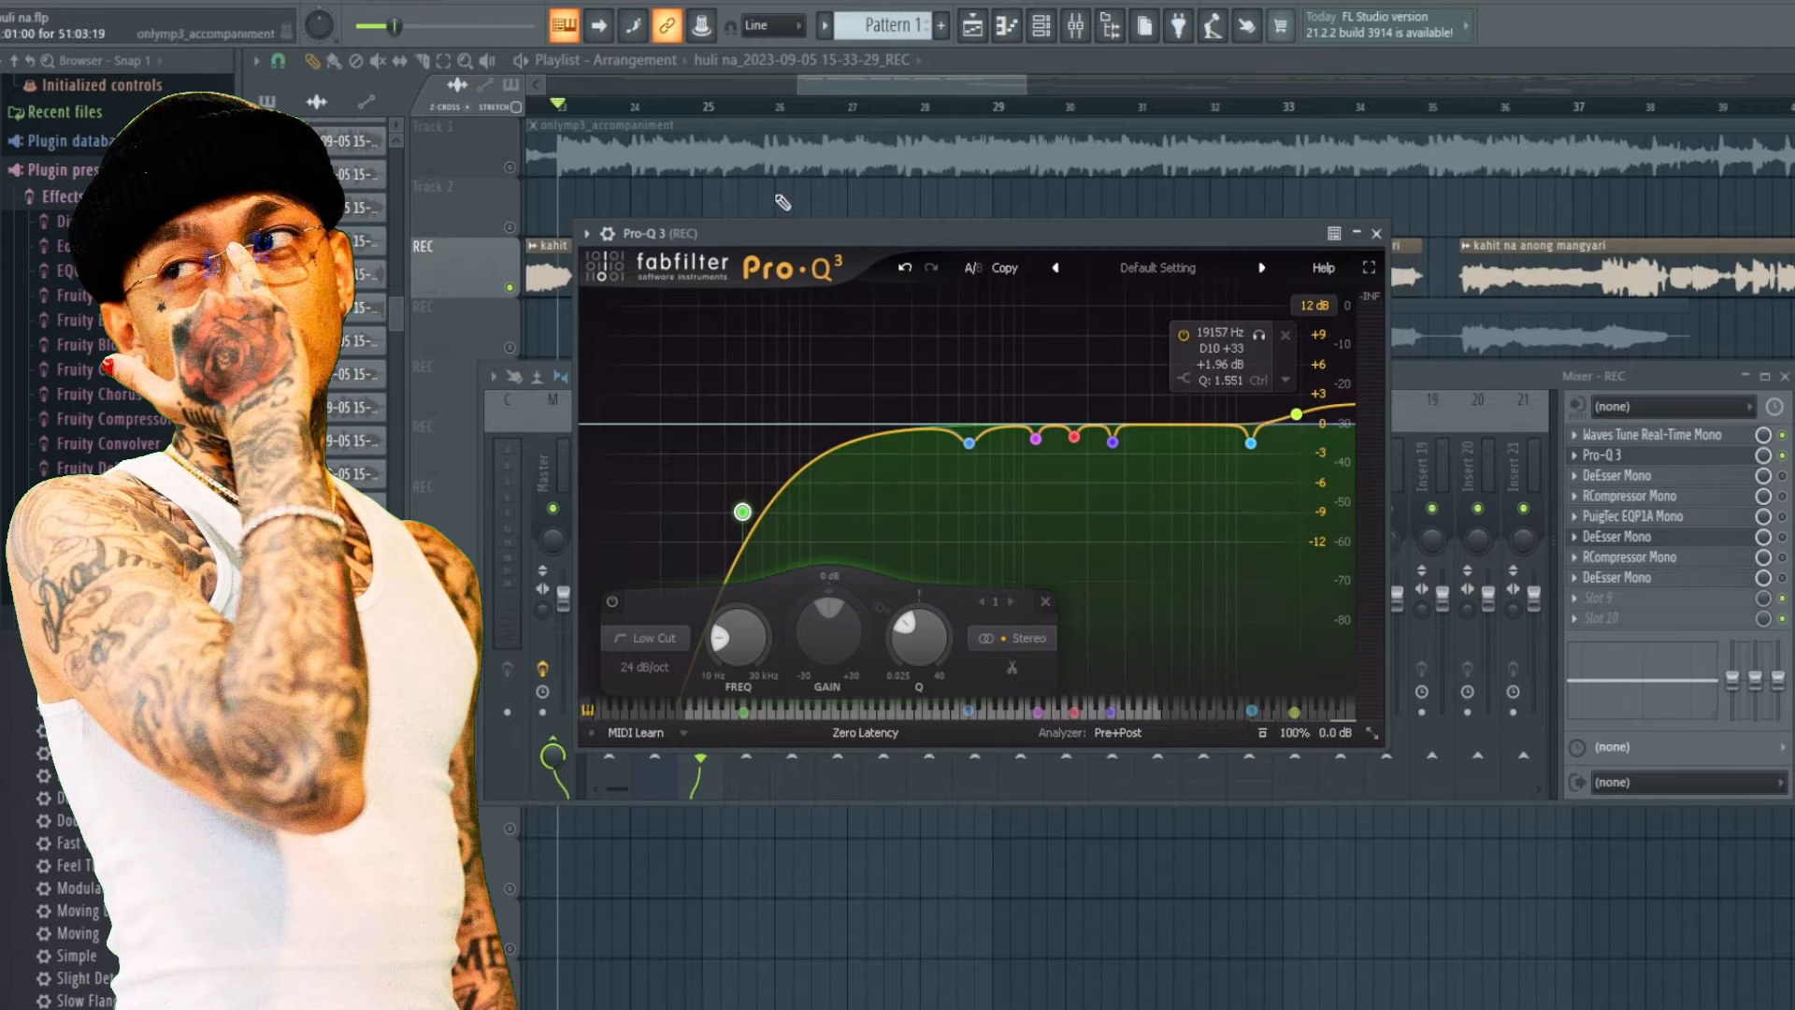
pyautogui.moveTo(843, 237); pyautogui.dragTo(909, 237)
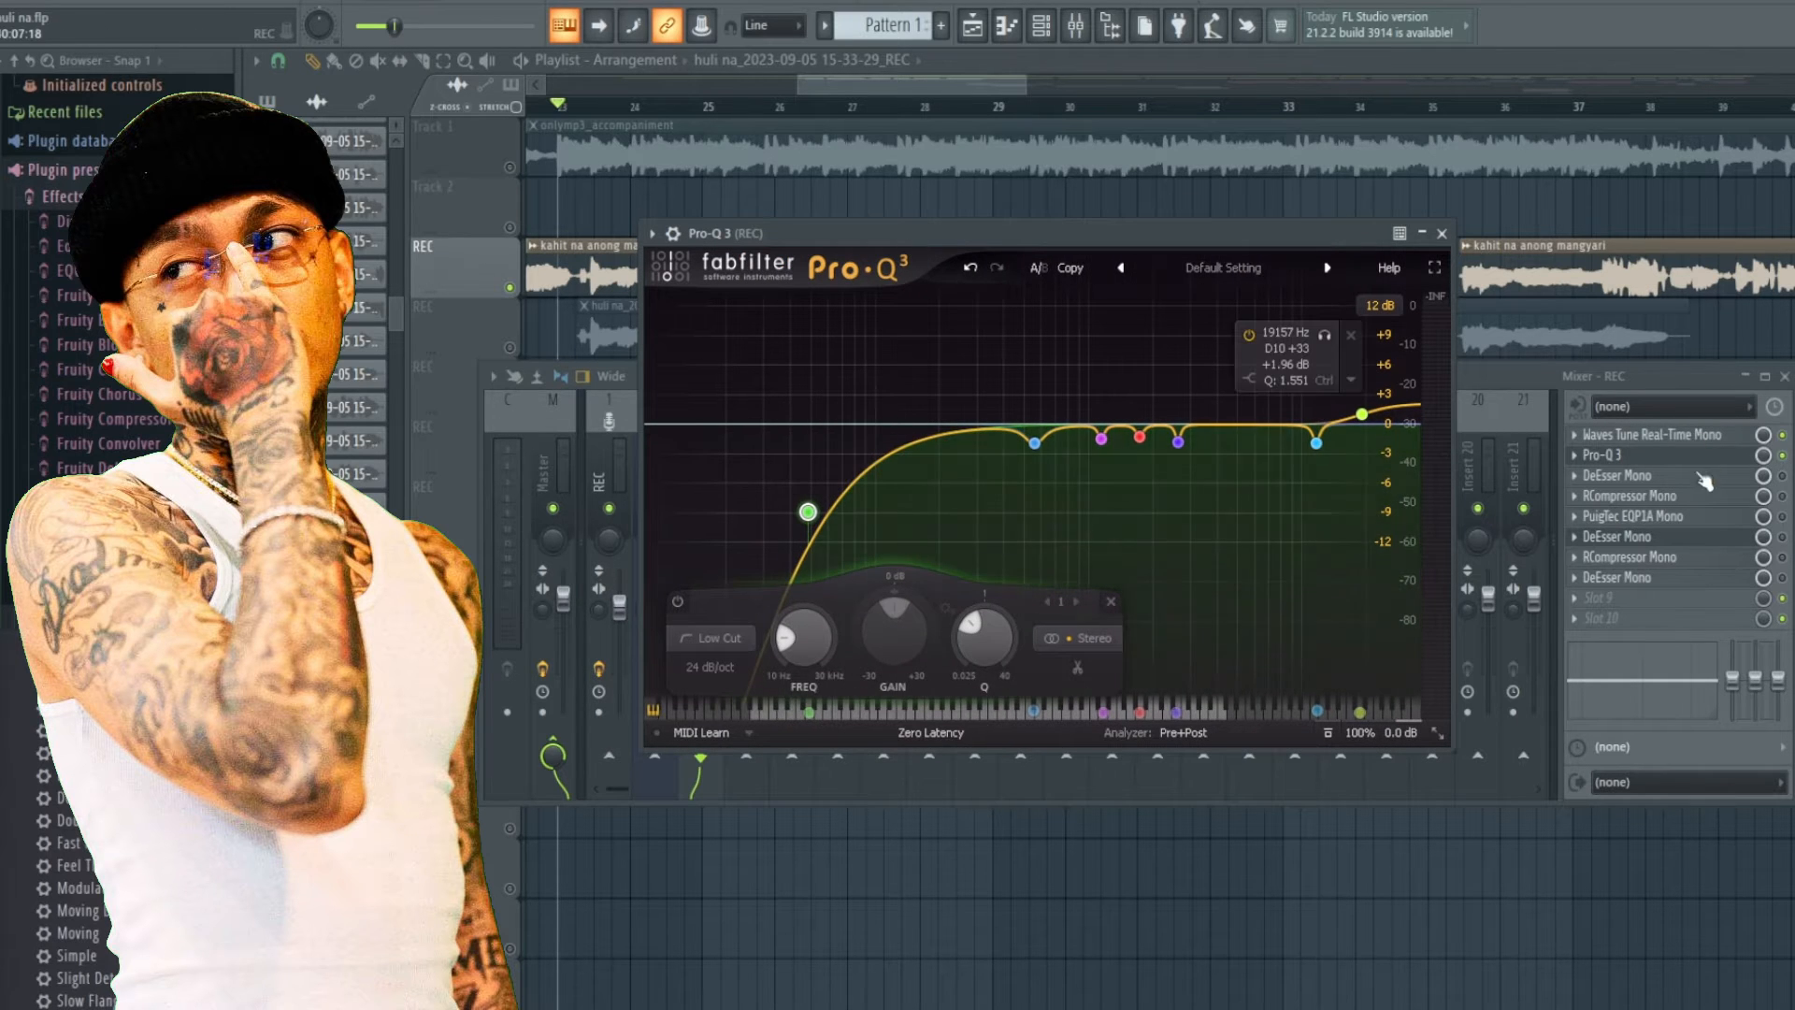
pyautogui.press('space')
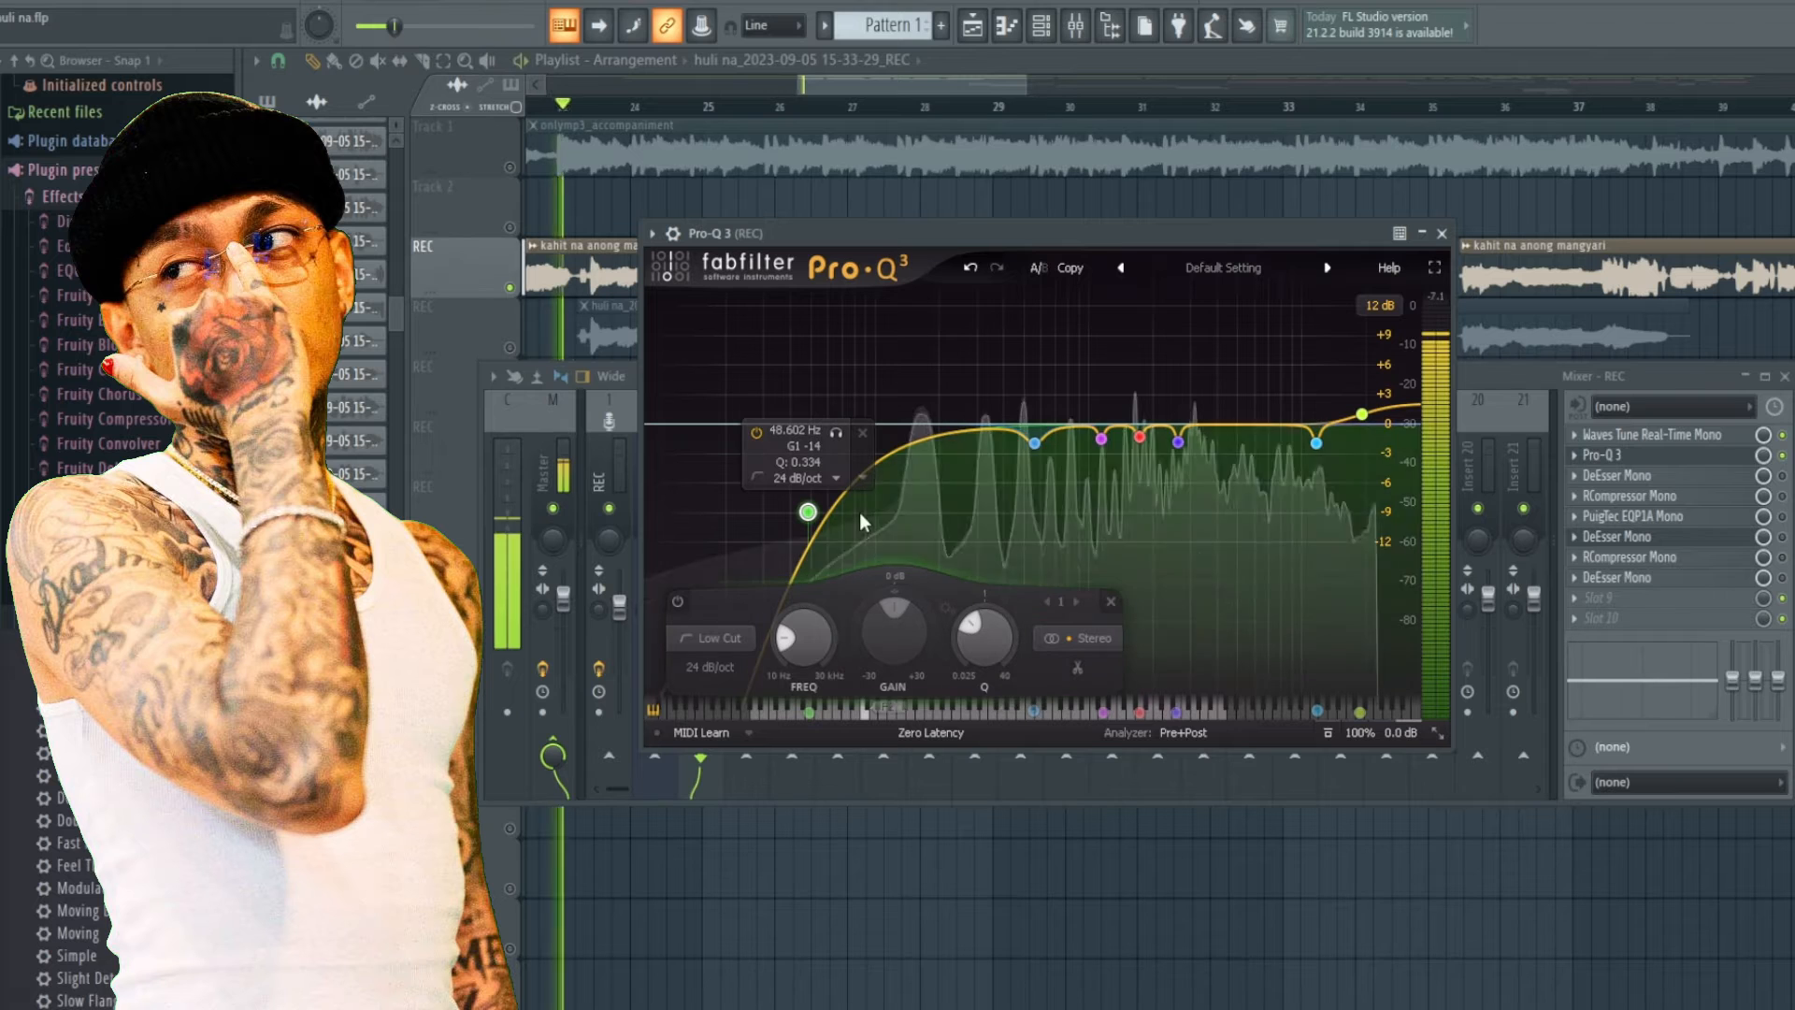
pyautogui.rightClick(808, 514)
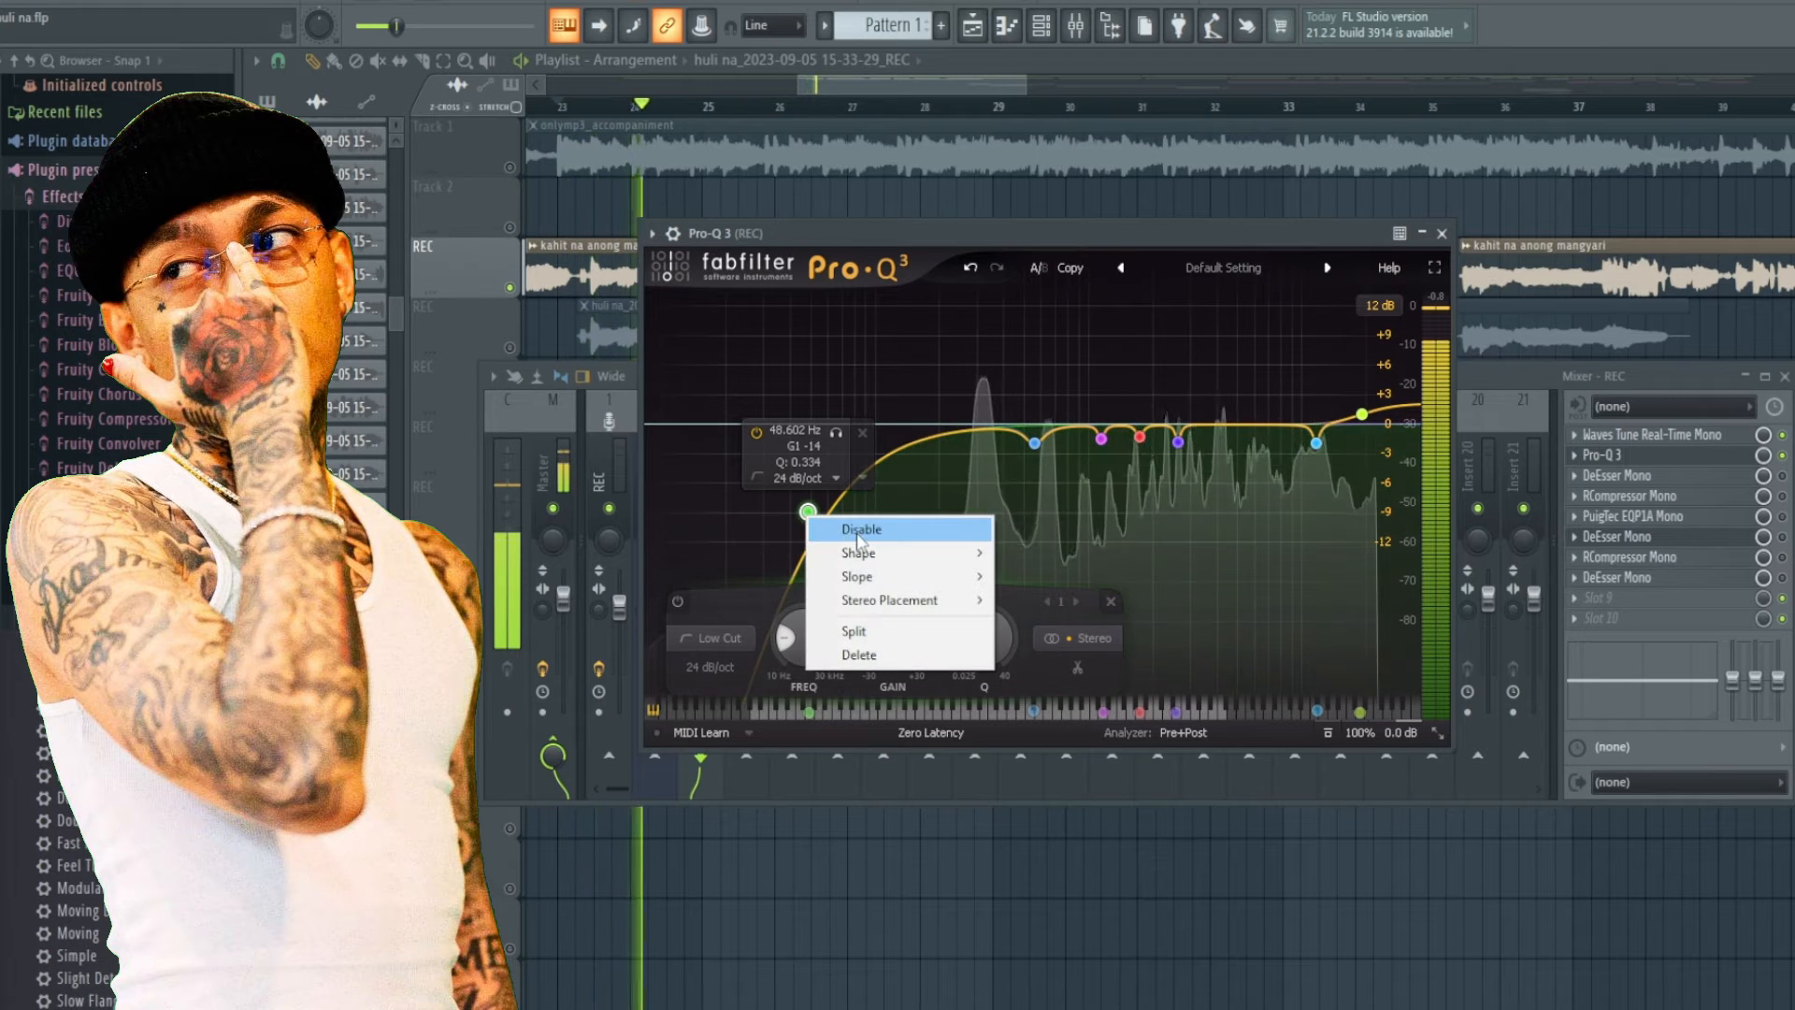
pyautogui.click(857, 530)
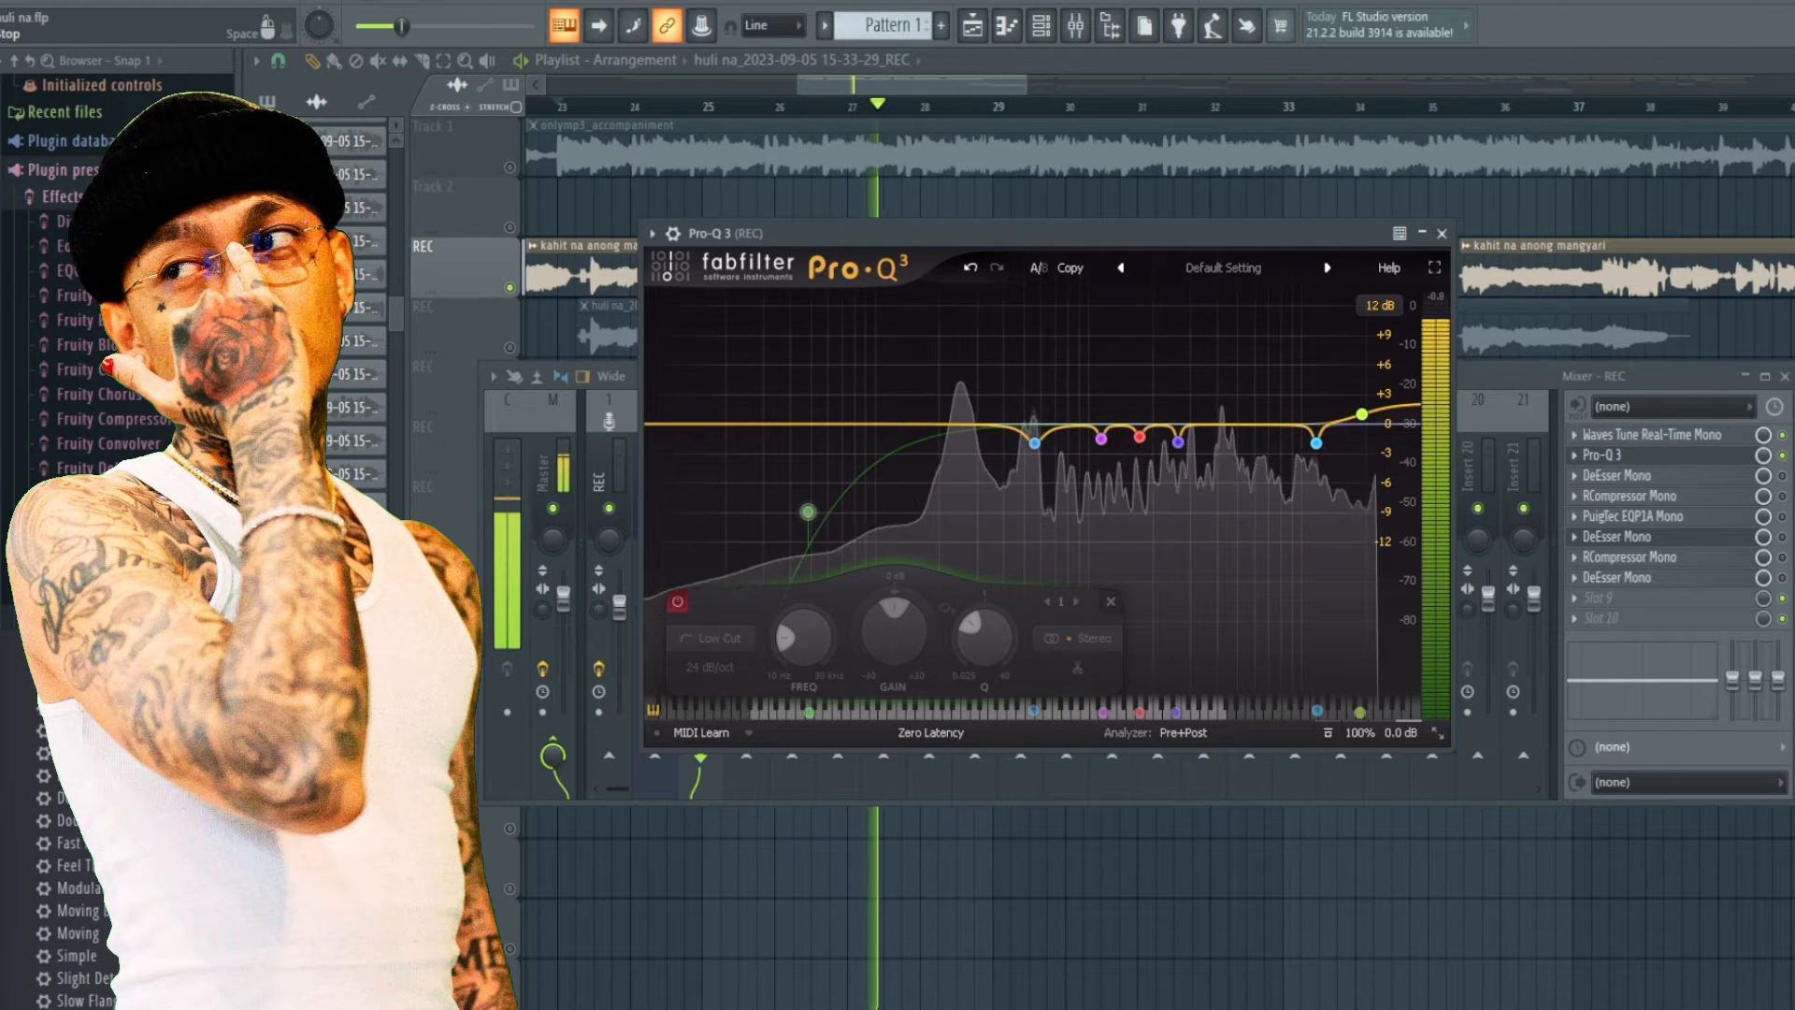
# Stop playback and reopen Pro-Q 3 from the REC insert's effect slots.
pyautogui.click(1089, 28)
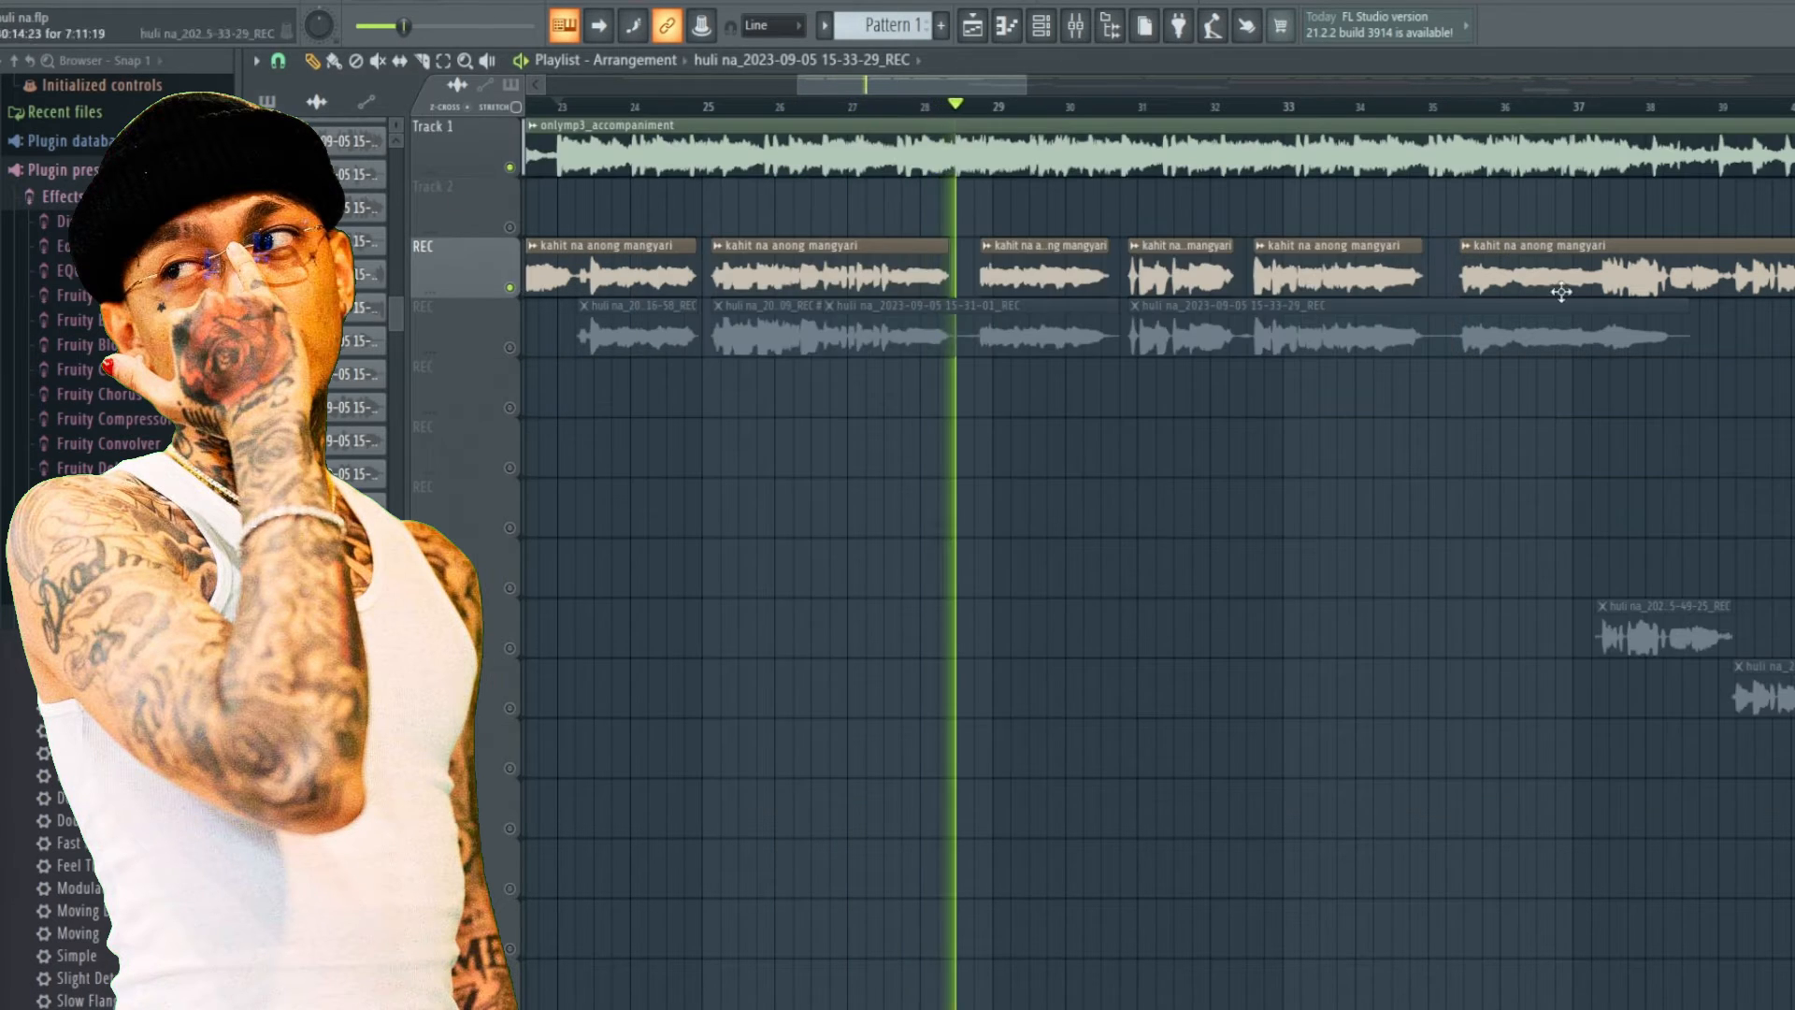
pyautogui.click(1092, 28)
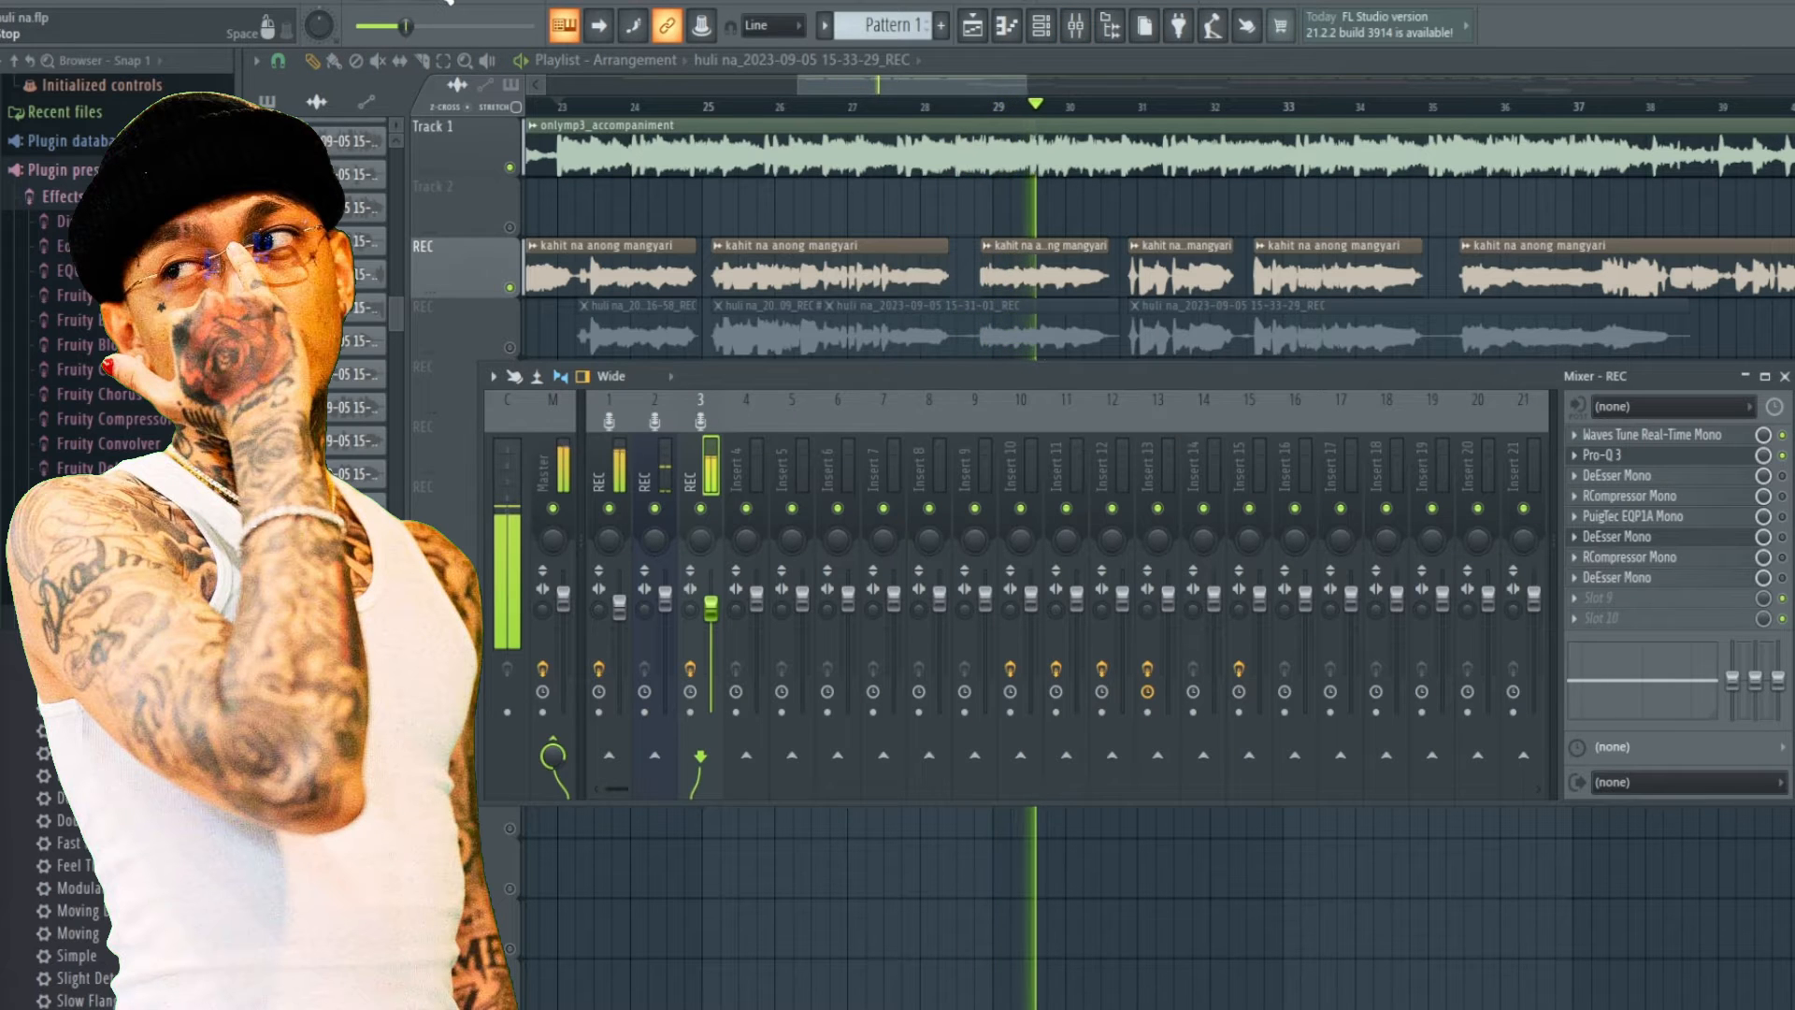
pyautogui.press('space')
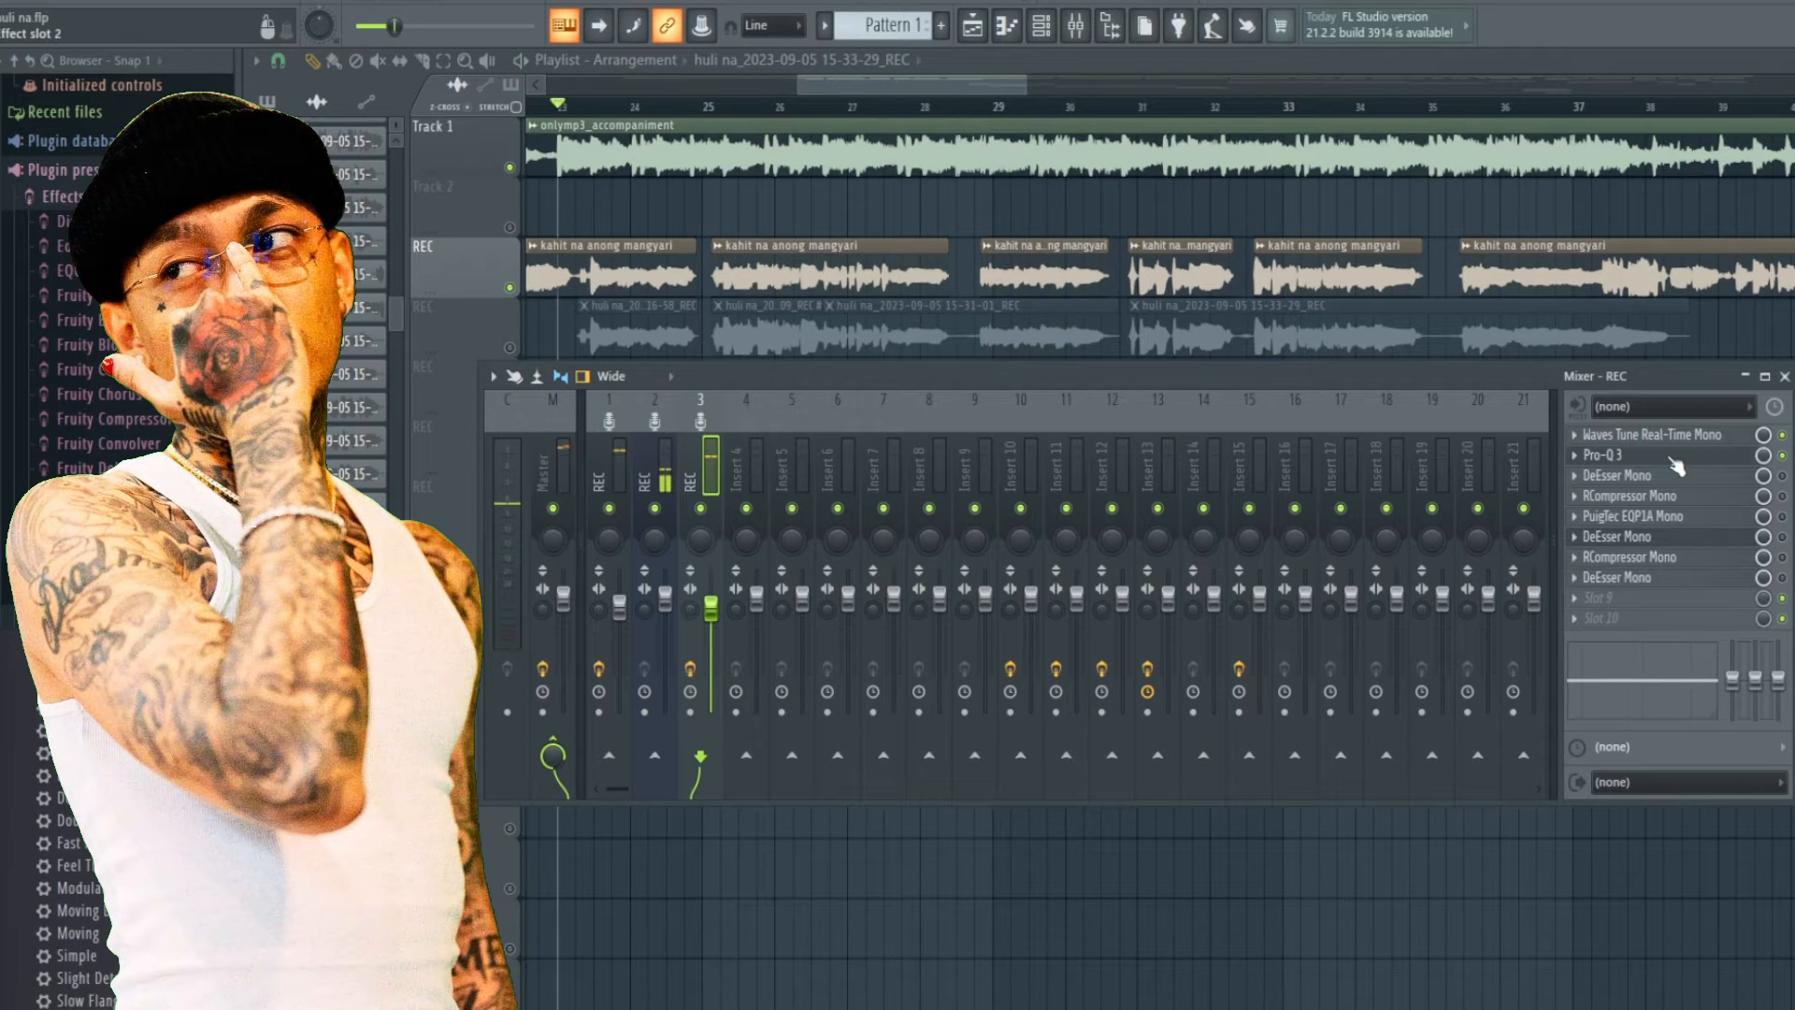
pyautogui.click(1673, 458)
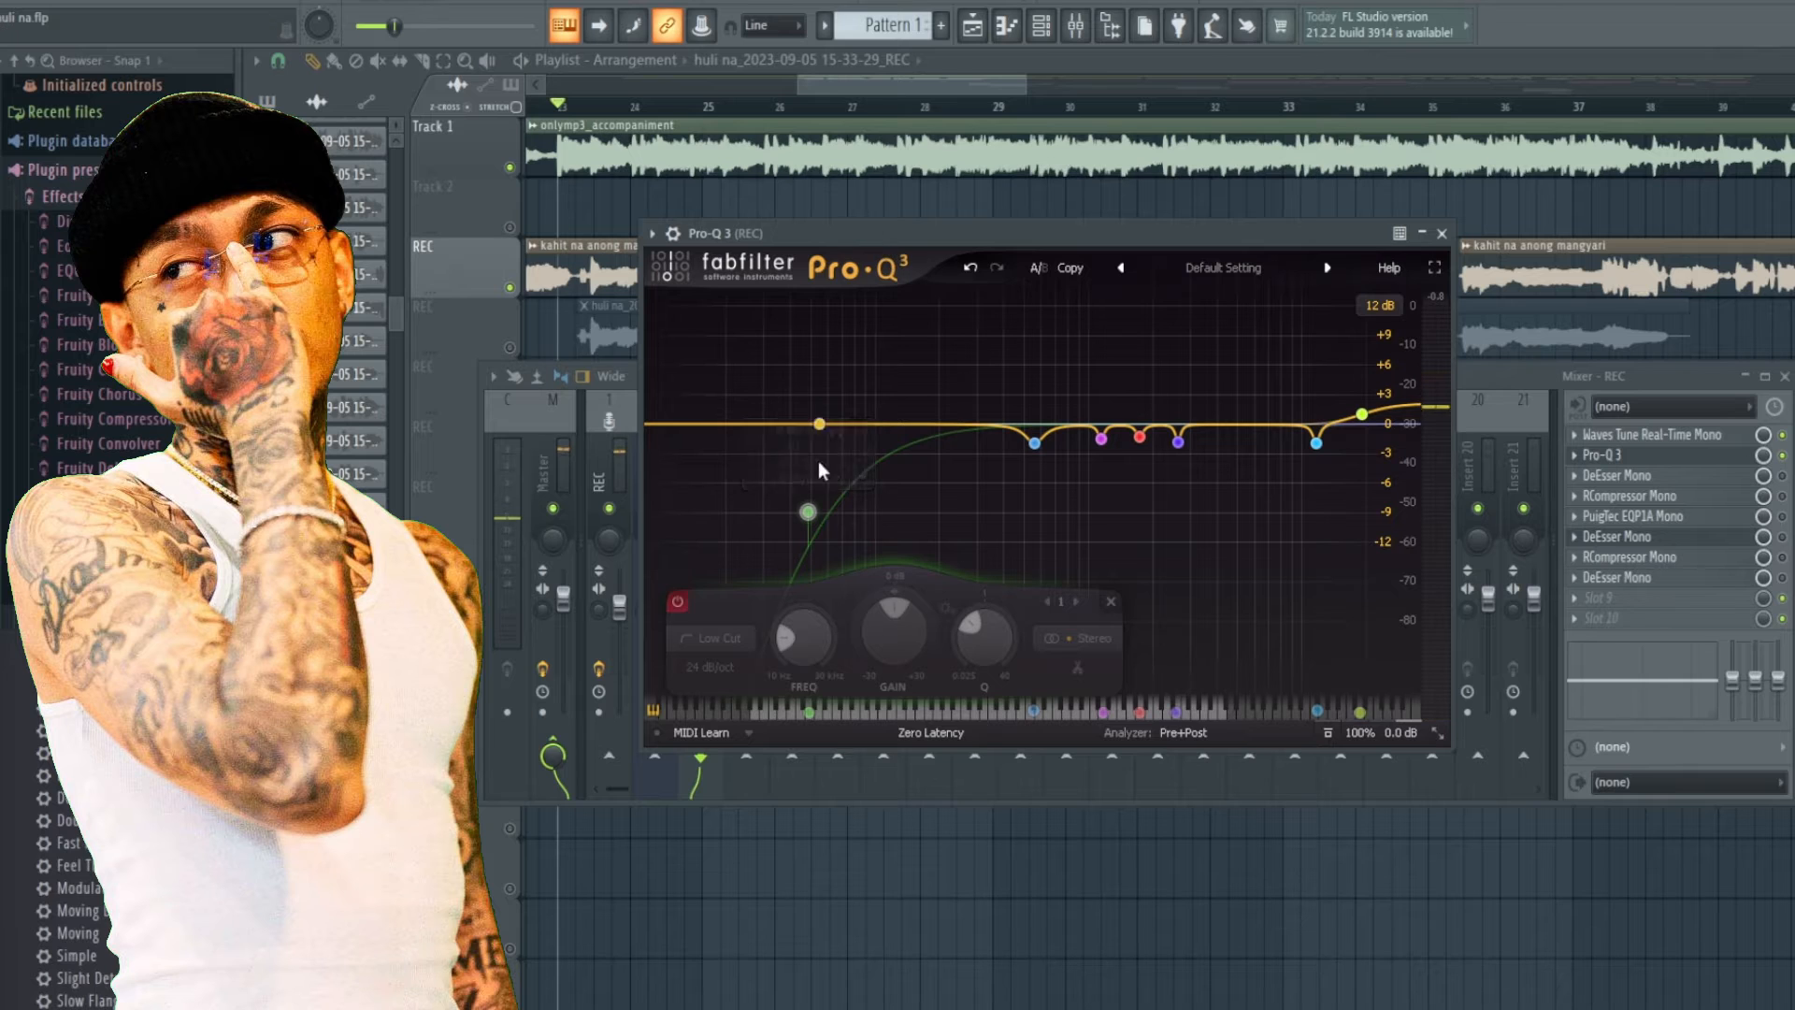
# Re-enable Pro-Q 3's low-cut band and start playback of the vocal.
pyautogui.rightClick(808, 514)
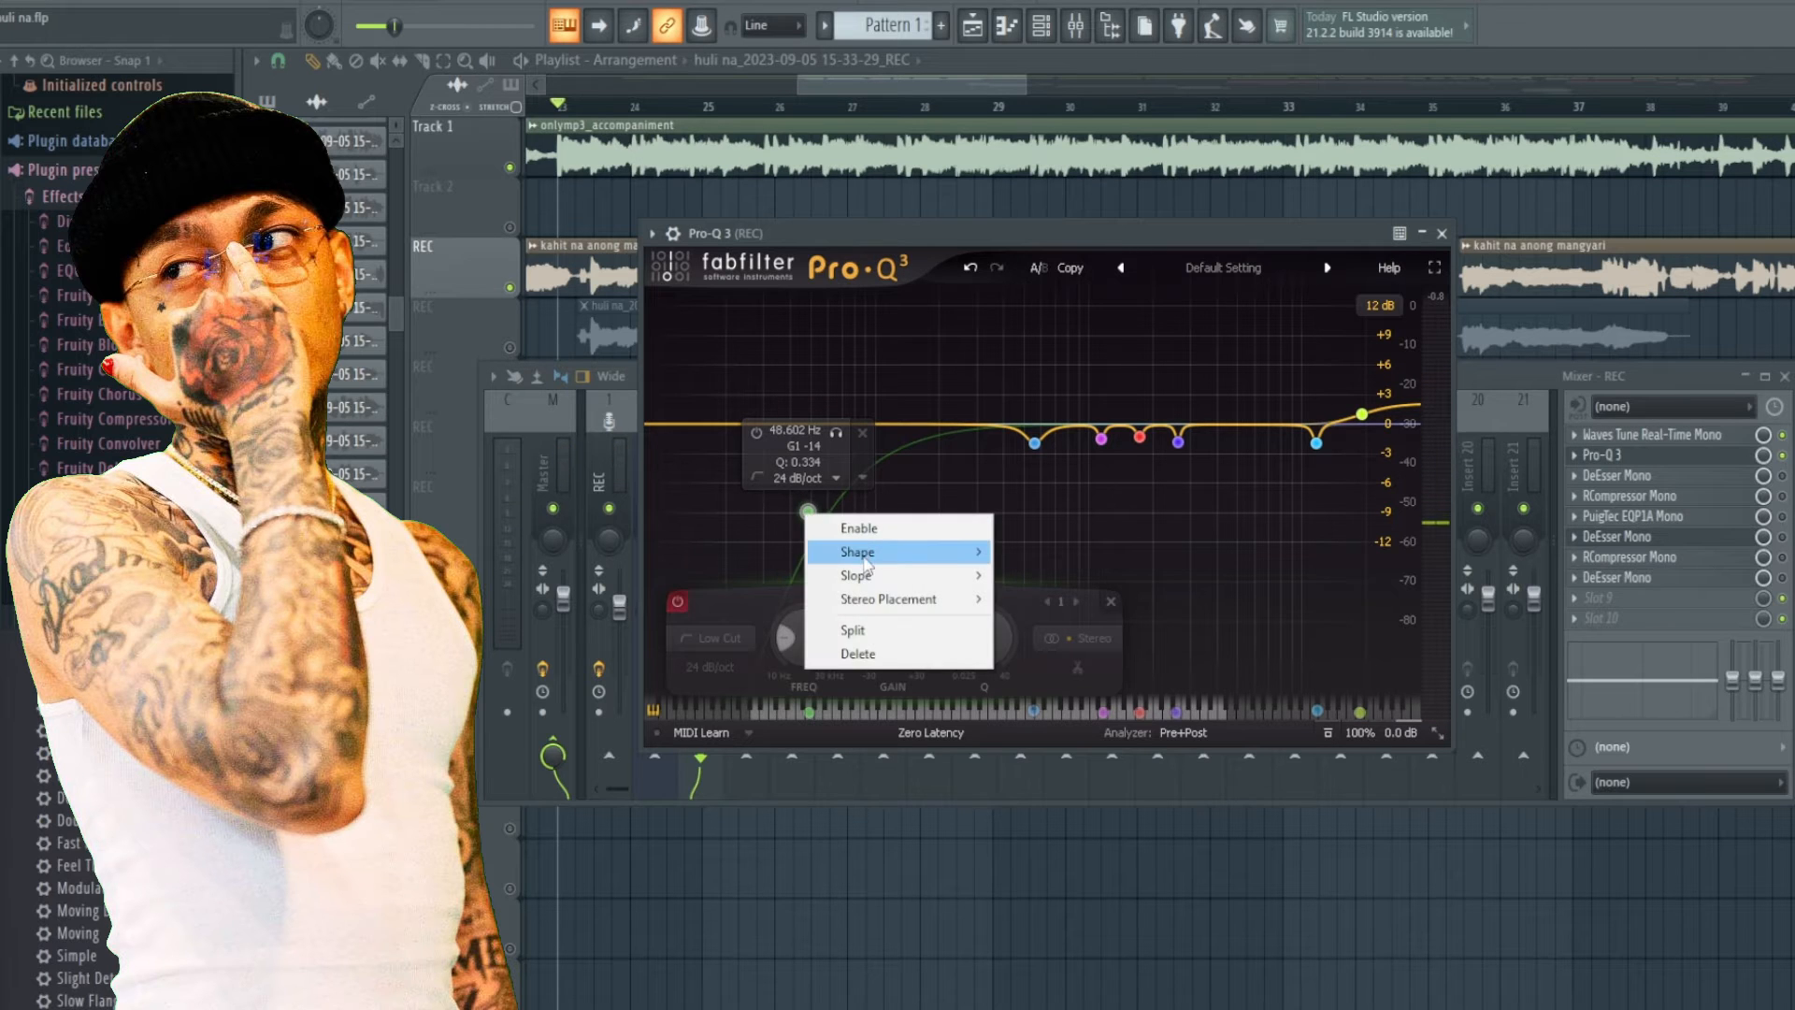
pyautogui.moveTo(883, 559)
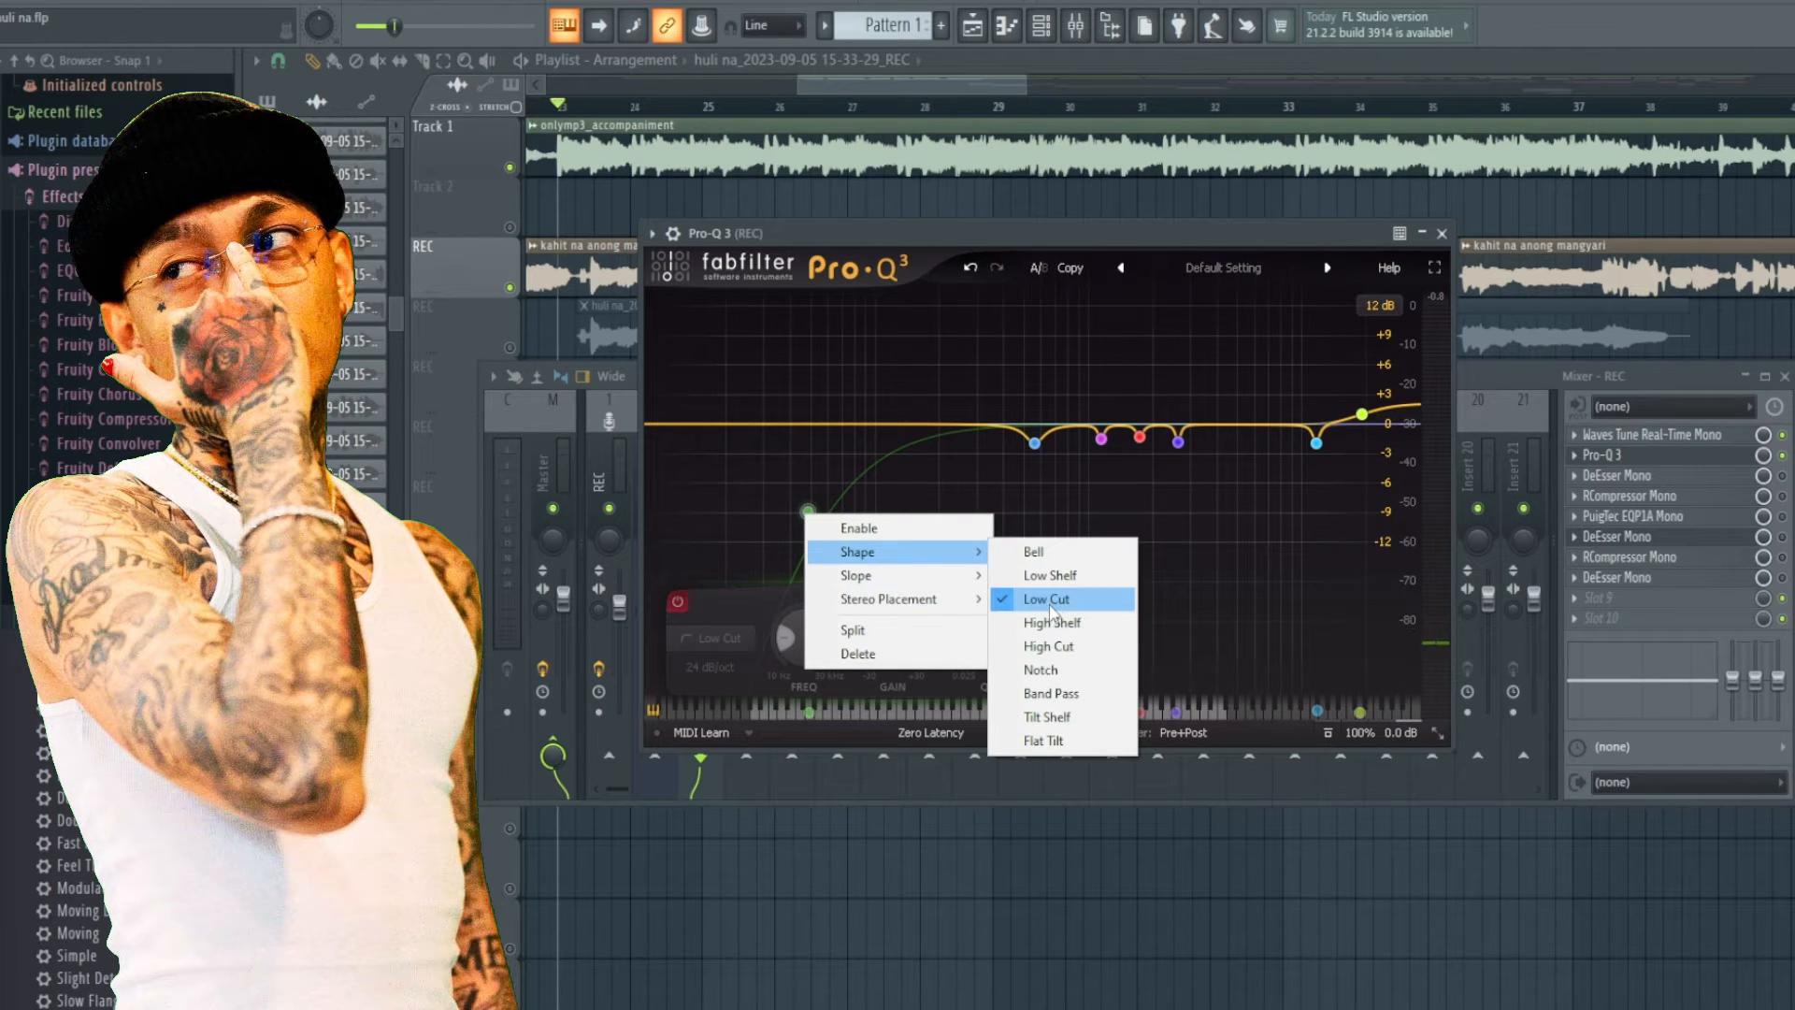
pyautogui.click(828, 525)
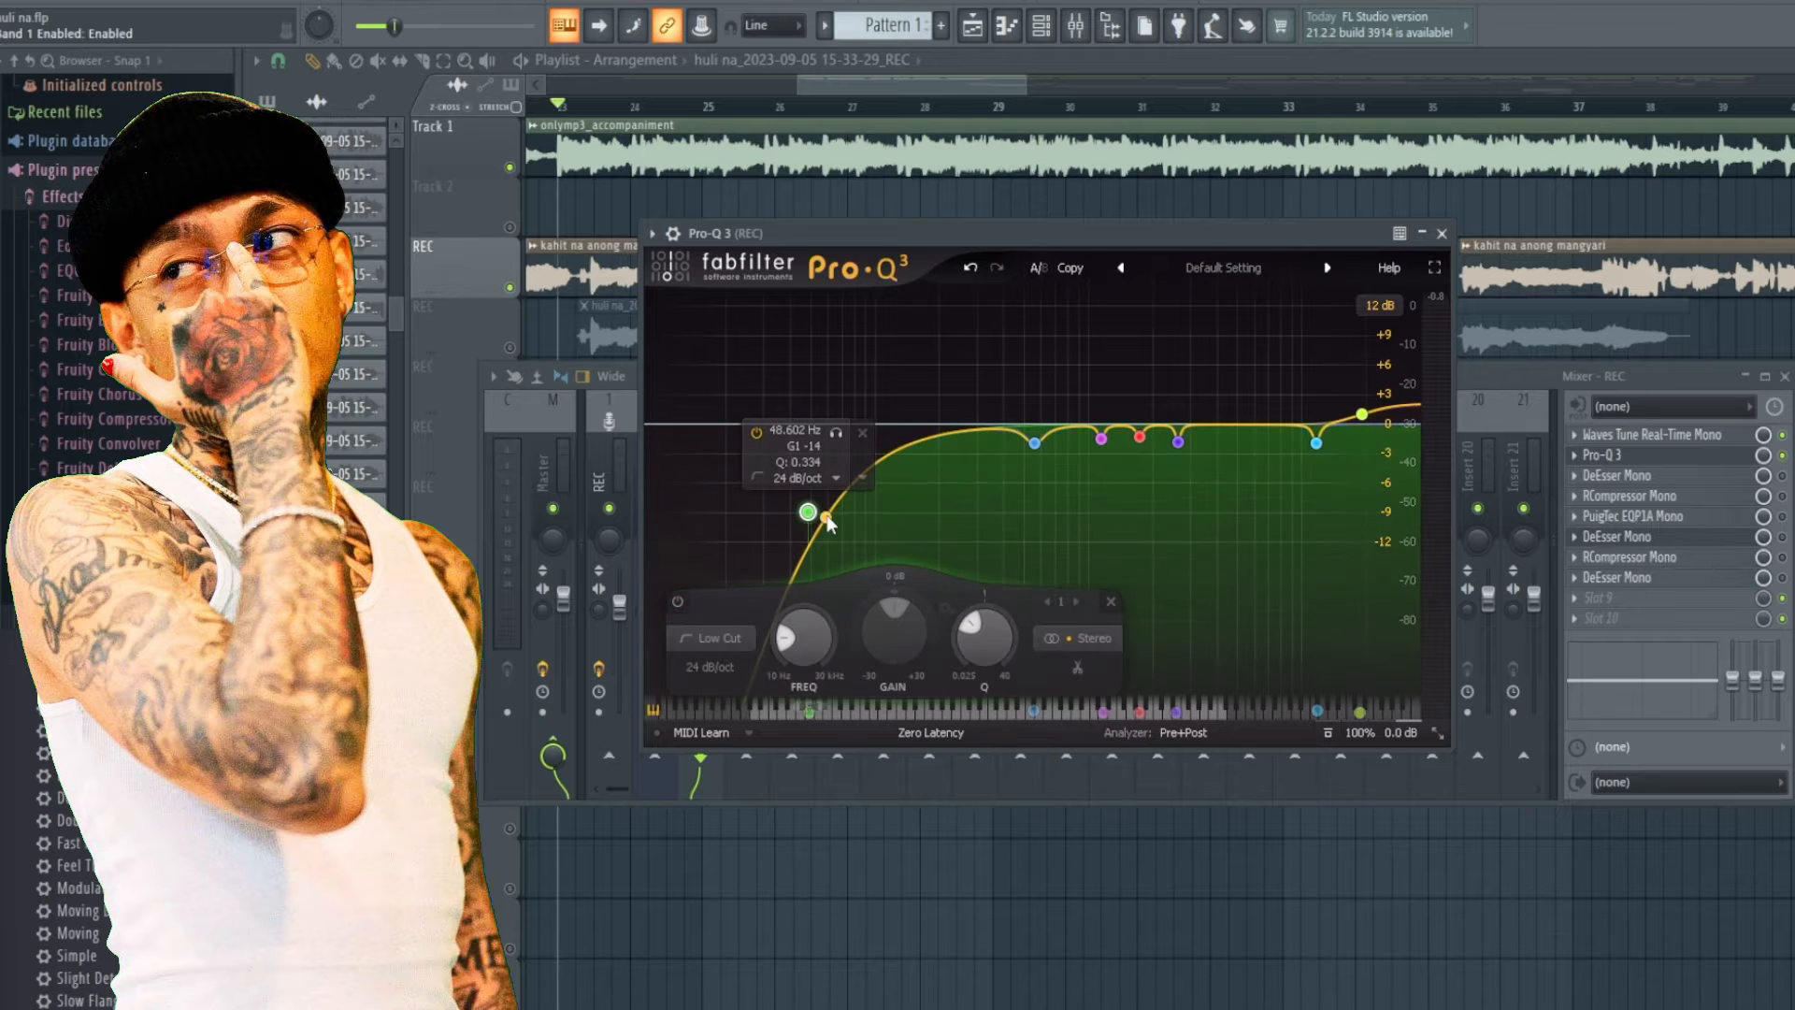
pyautogui.press('space')
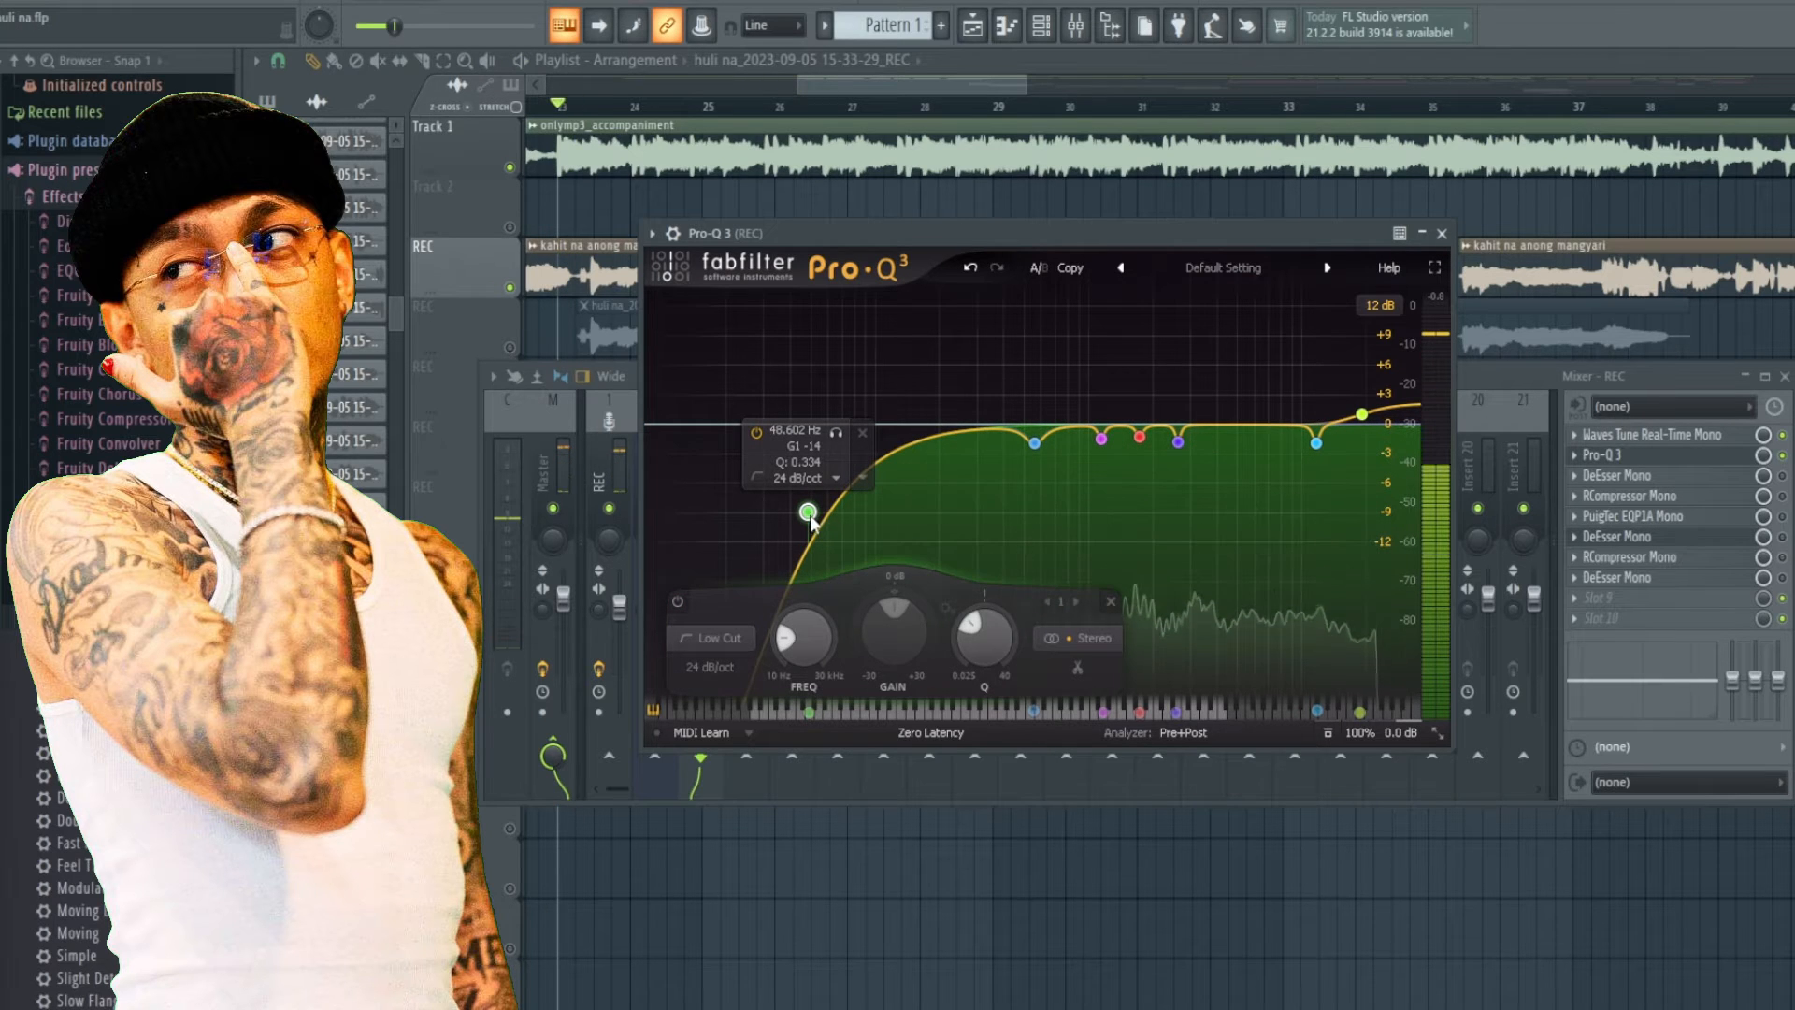
# Sweep the low-cut band's frequency up and back down, settling at about 59.5 Hz while previewing.
pyautogui.moveTo(809, 515); pyautogui.dragTo(1025, 504)
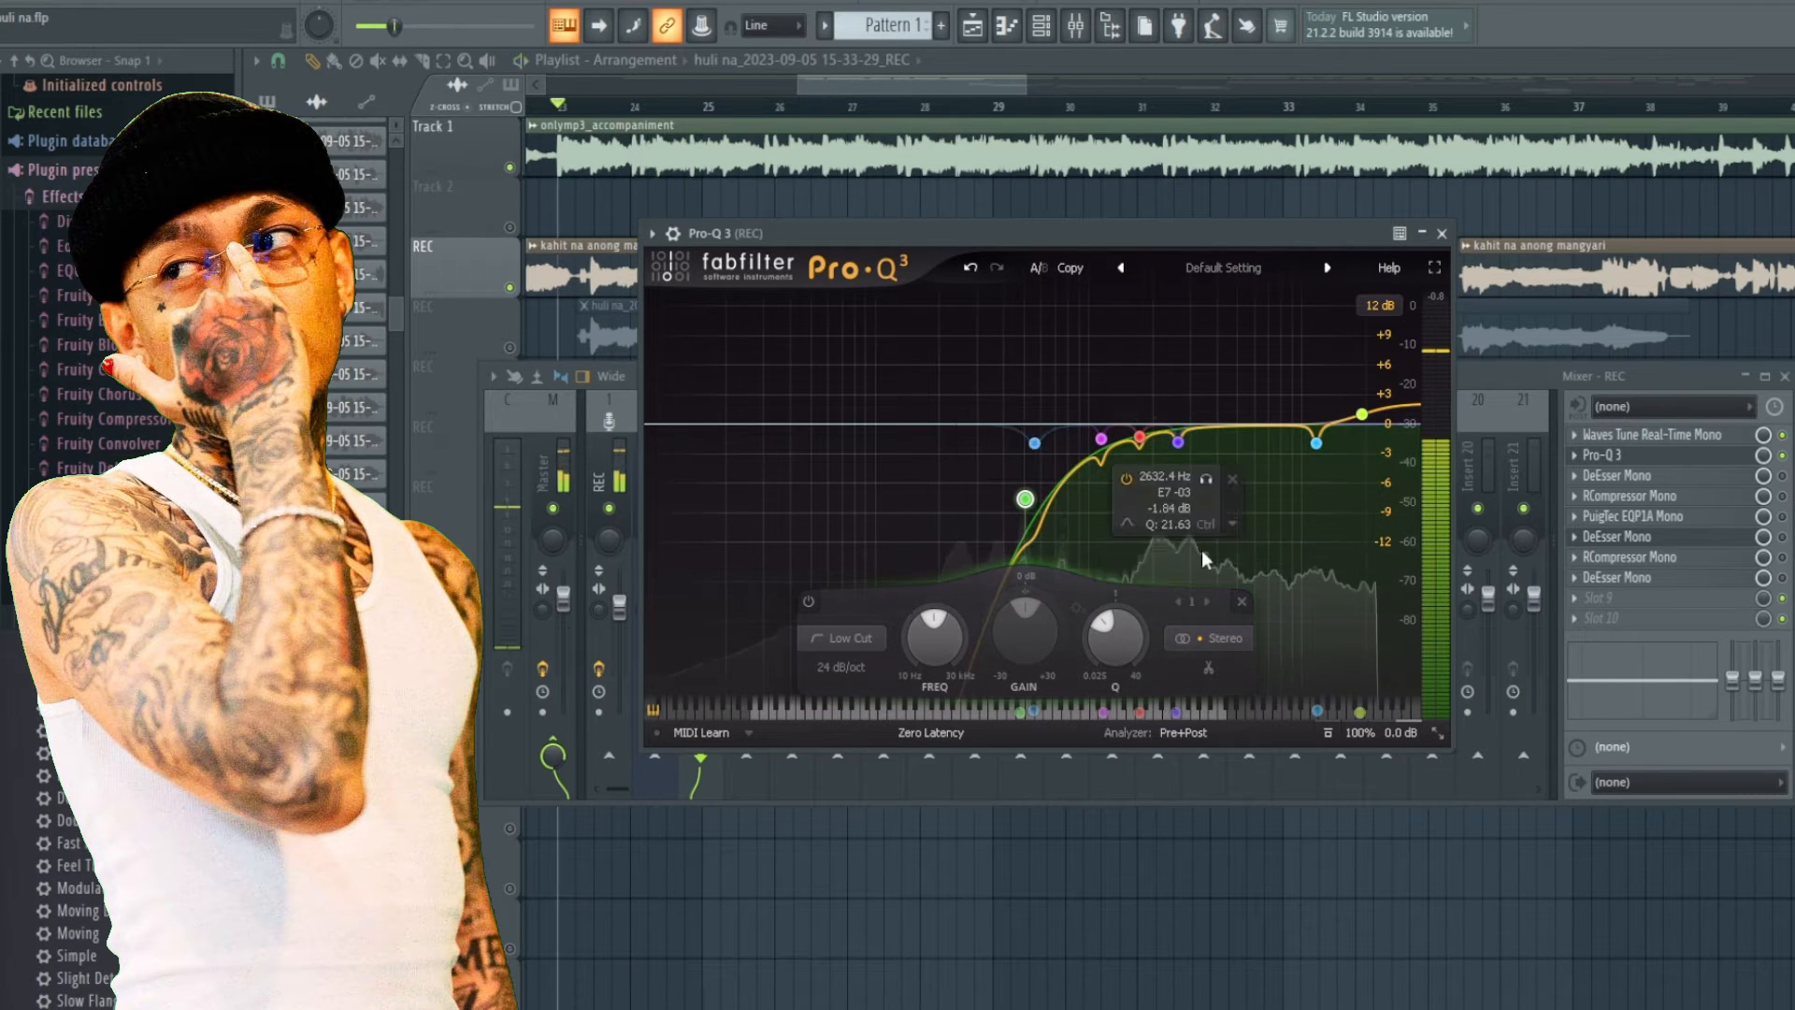
pyautogui.moveTo(1025, 498); pyautogui.dragTo(819, 499)
pyautogui.press('space')
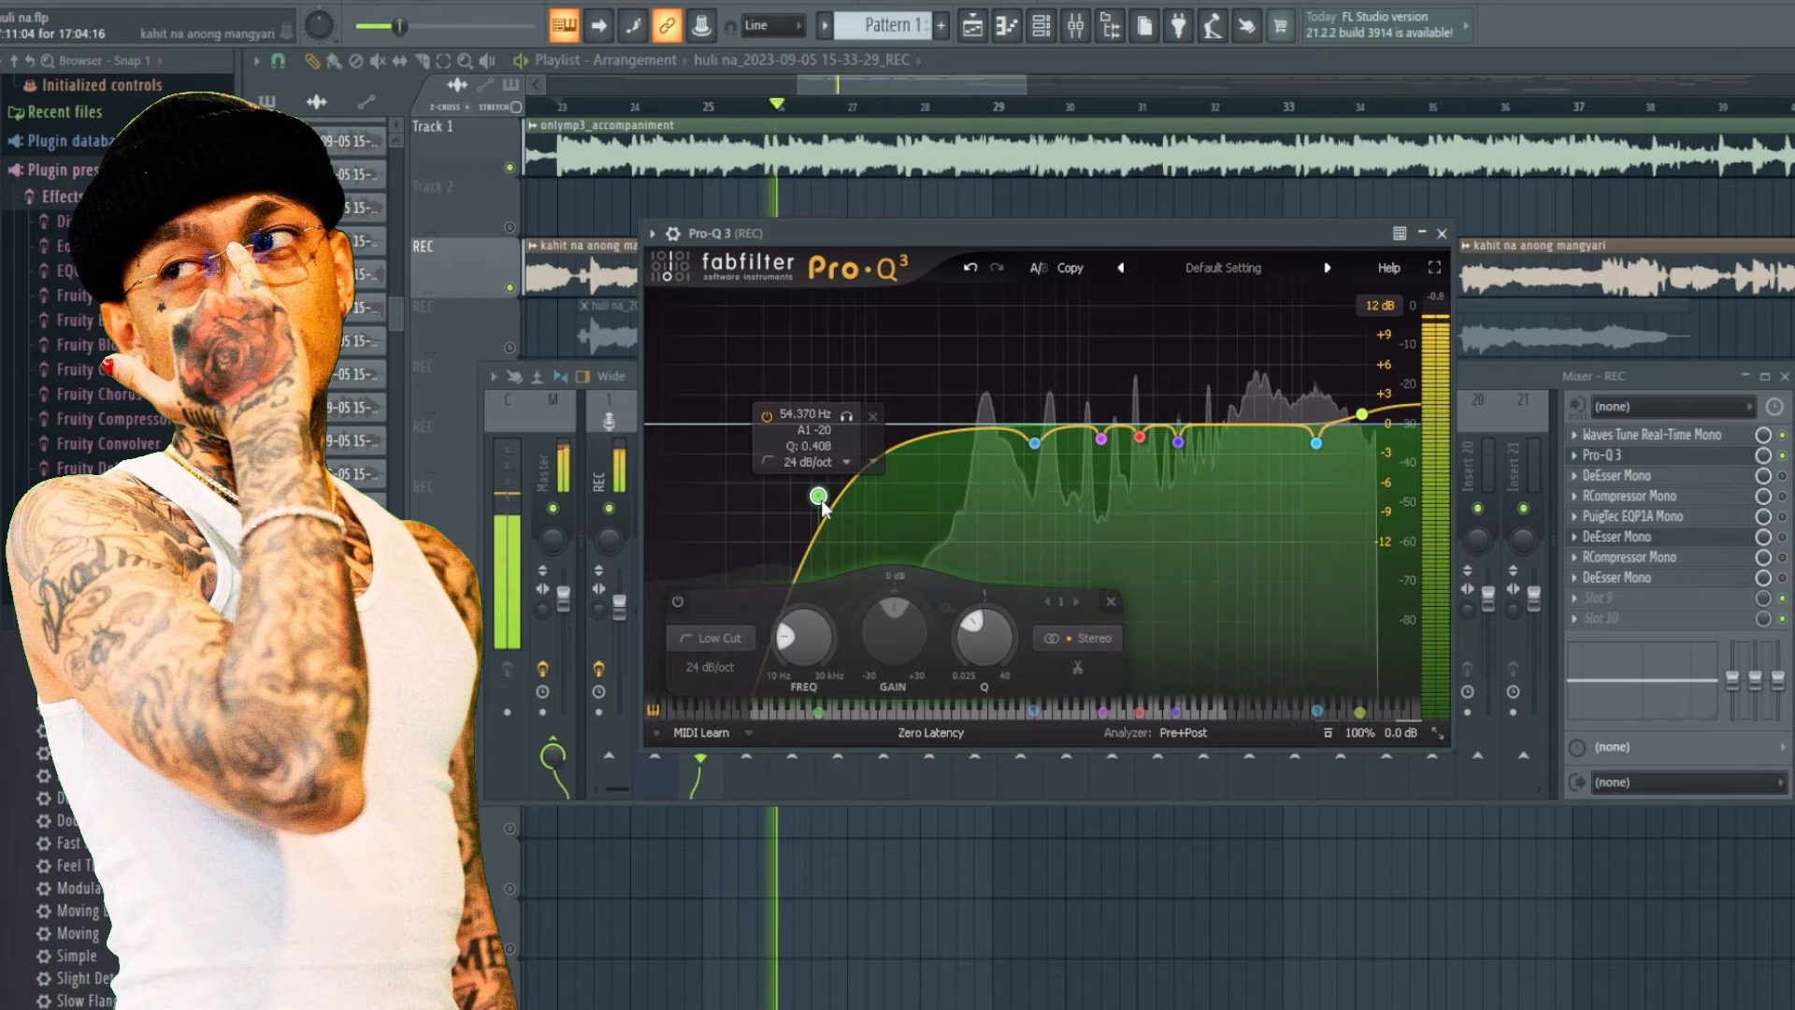
pyautogui.moveTo(821, 502); pyautogui.dragTo(829, 501)
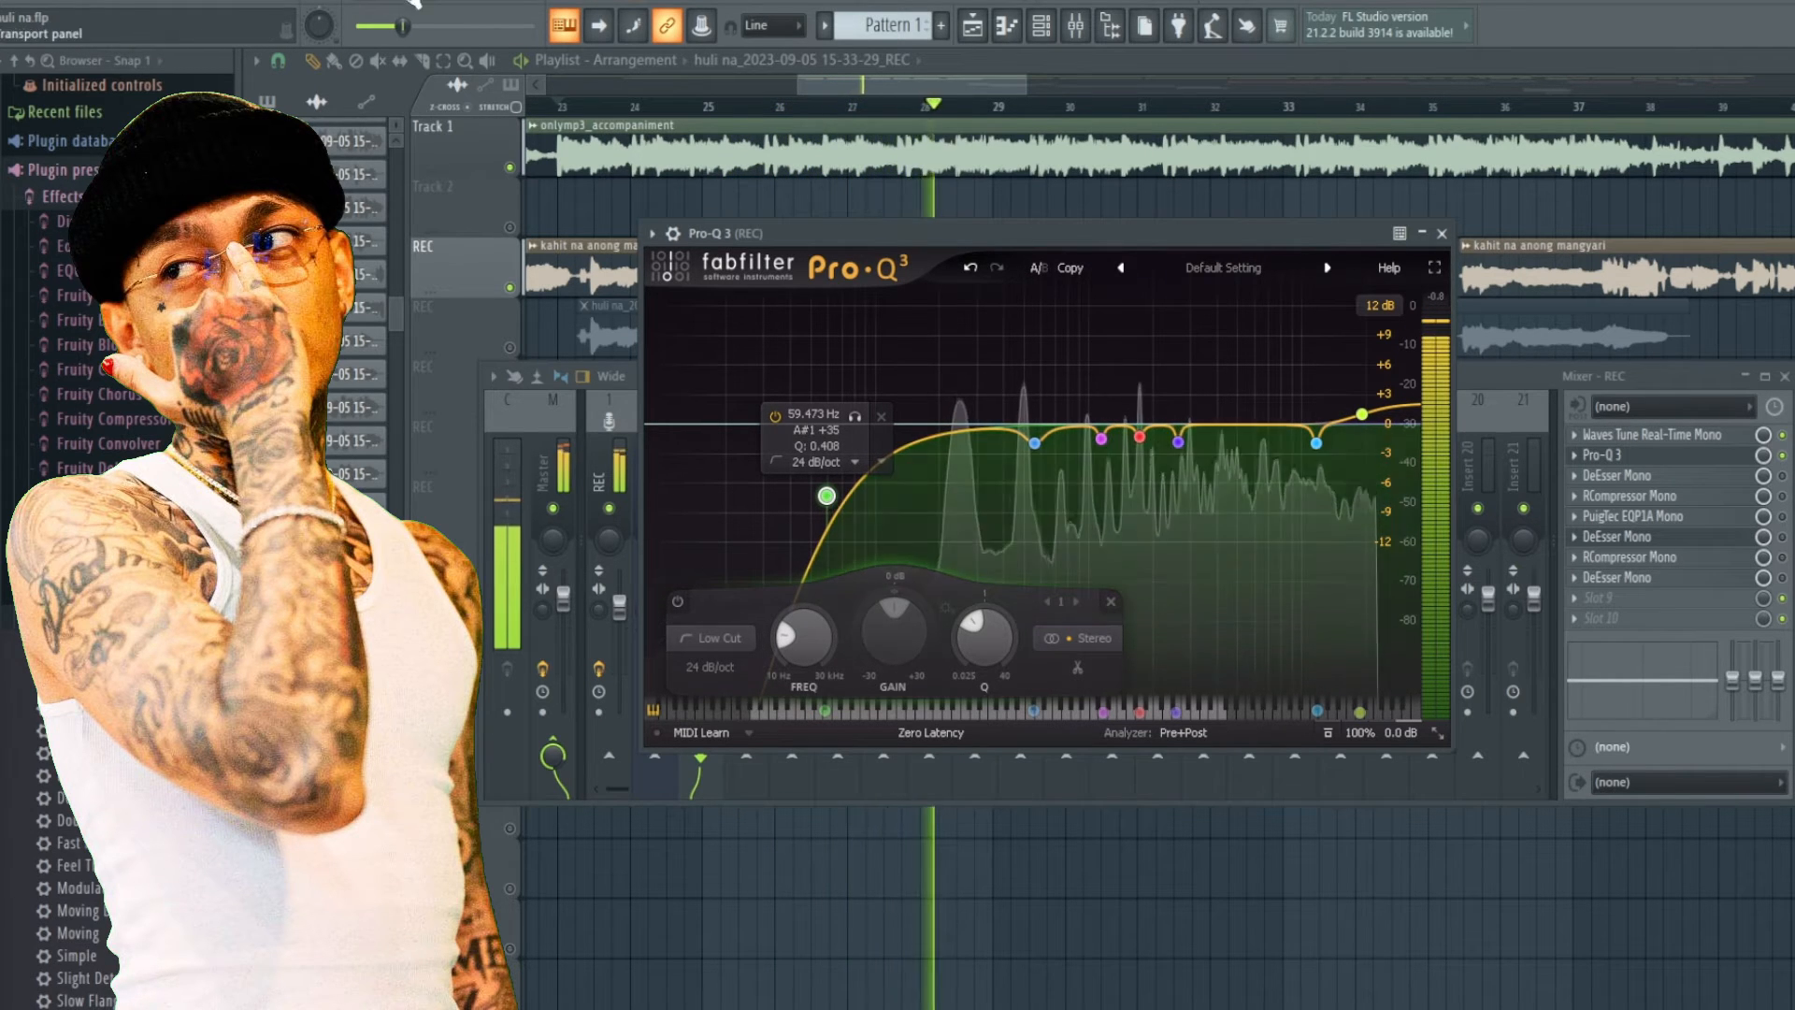
pyautogui.press('space')
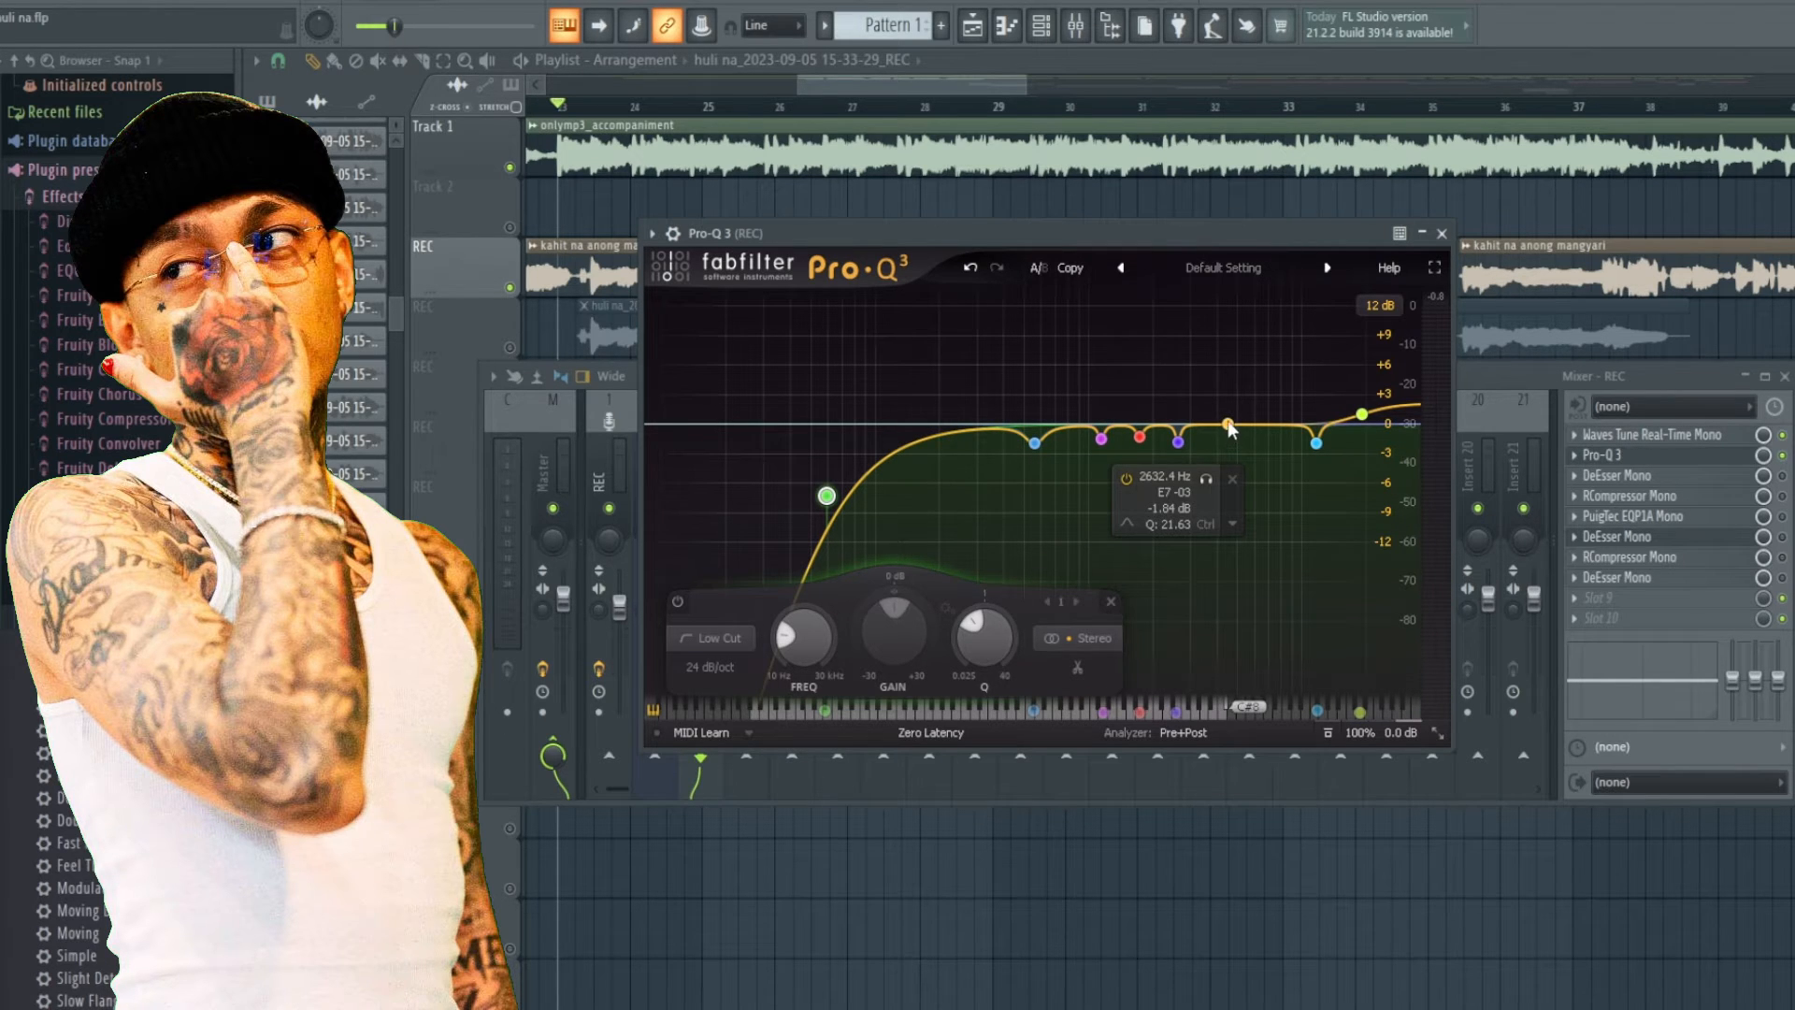
# Add a bell band near 5.4 kHz and boost it by about 1.7 dB.
pyautogui.moveTo(1224, 425); pyautogui.dragTo(1230, 409)
pyautogui.scroll(5, 1272, 628)
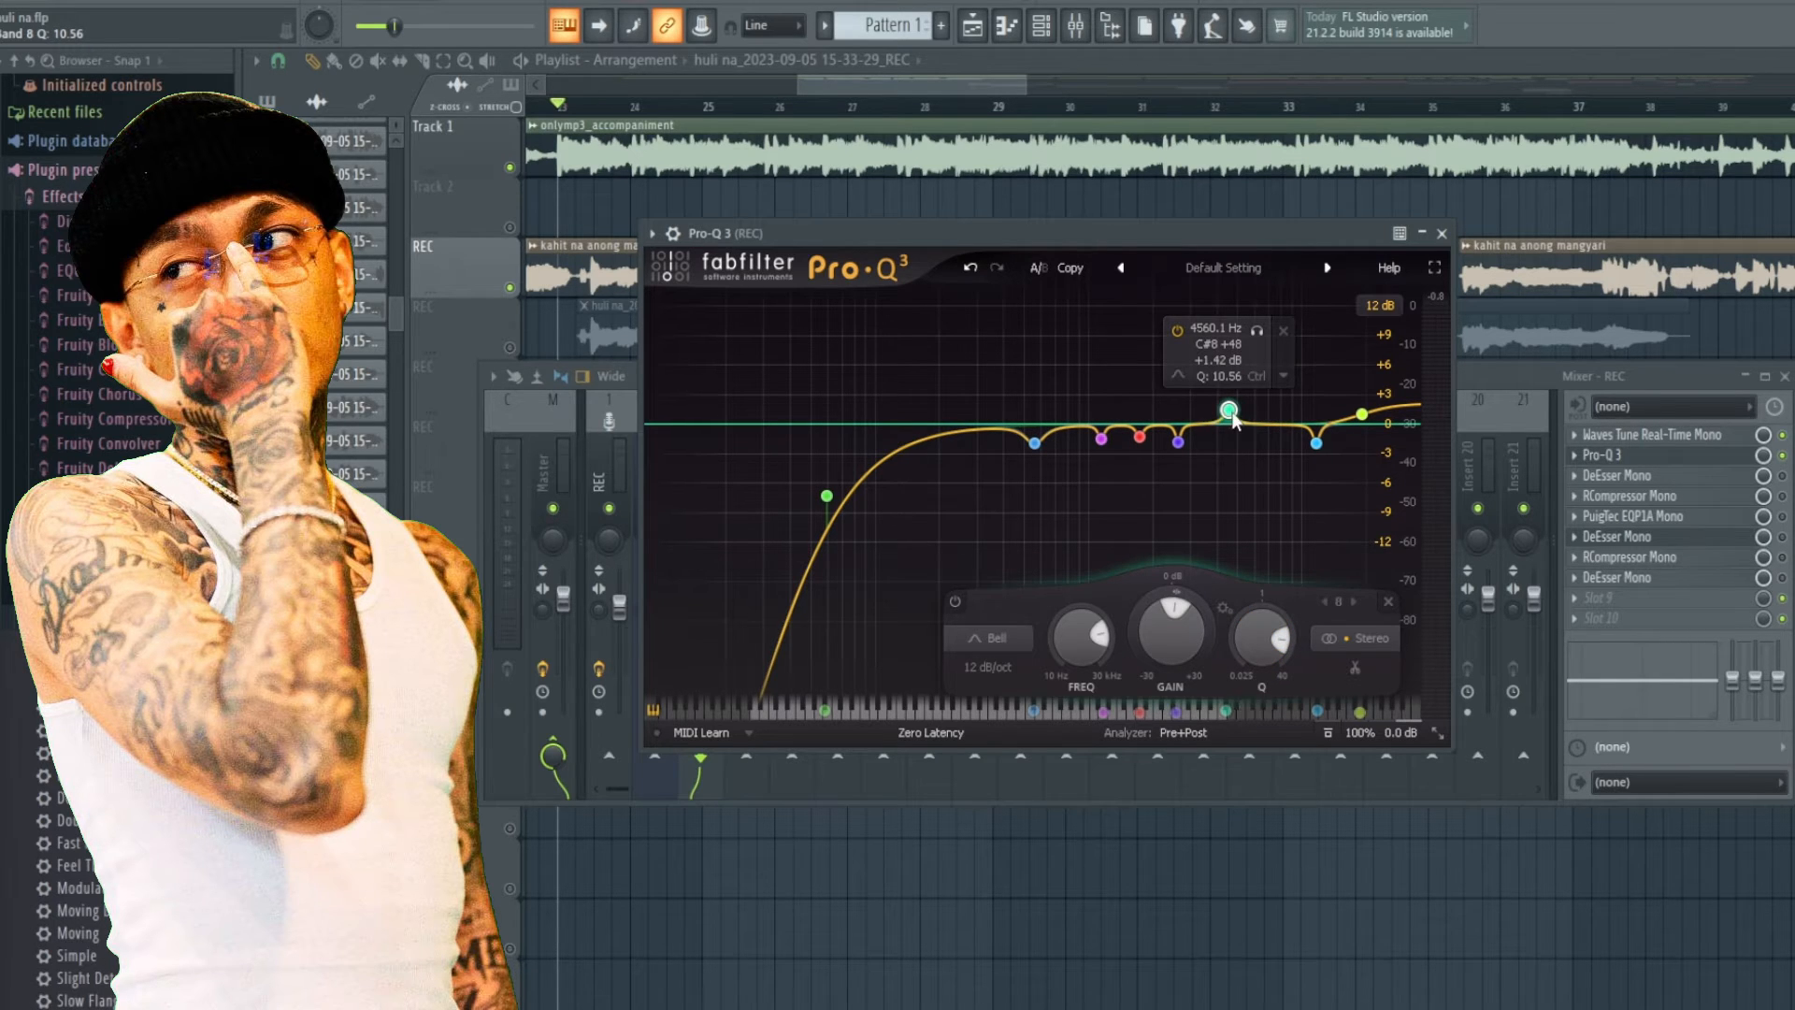
pyautogui.moveTo(1233, 418)
pyautogui.mouseDown()
pyautogui.moveTo(1227, 383)
pyautogui.moveTo(861, 391)
pyautogui.moveTo(1268, 393)
pyautogui.moveTo(863, 403)
pyautogui.moveTo(1243, 402)
pyautogui.mouseUp()
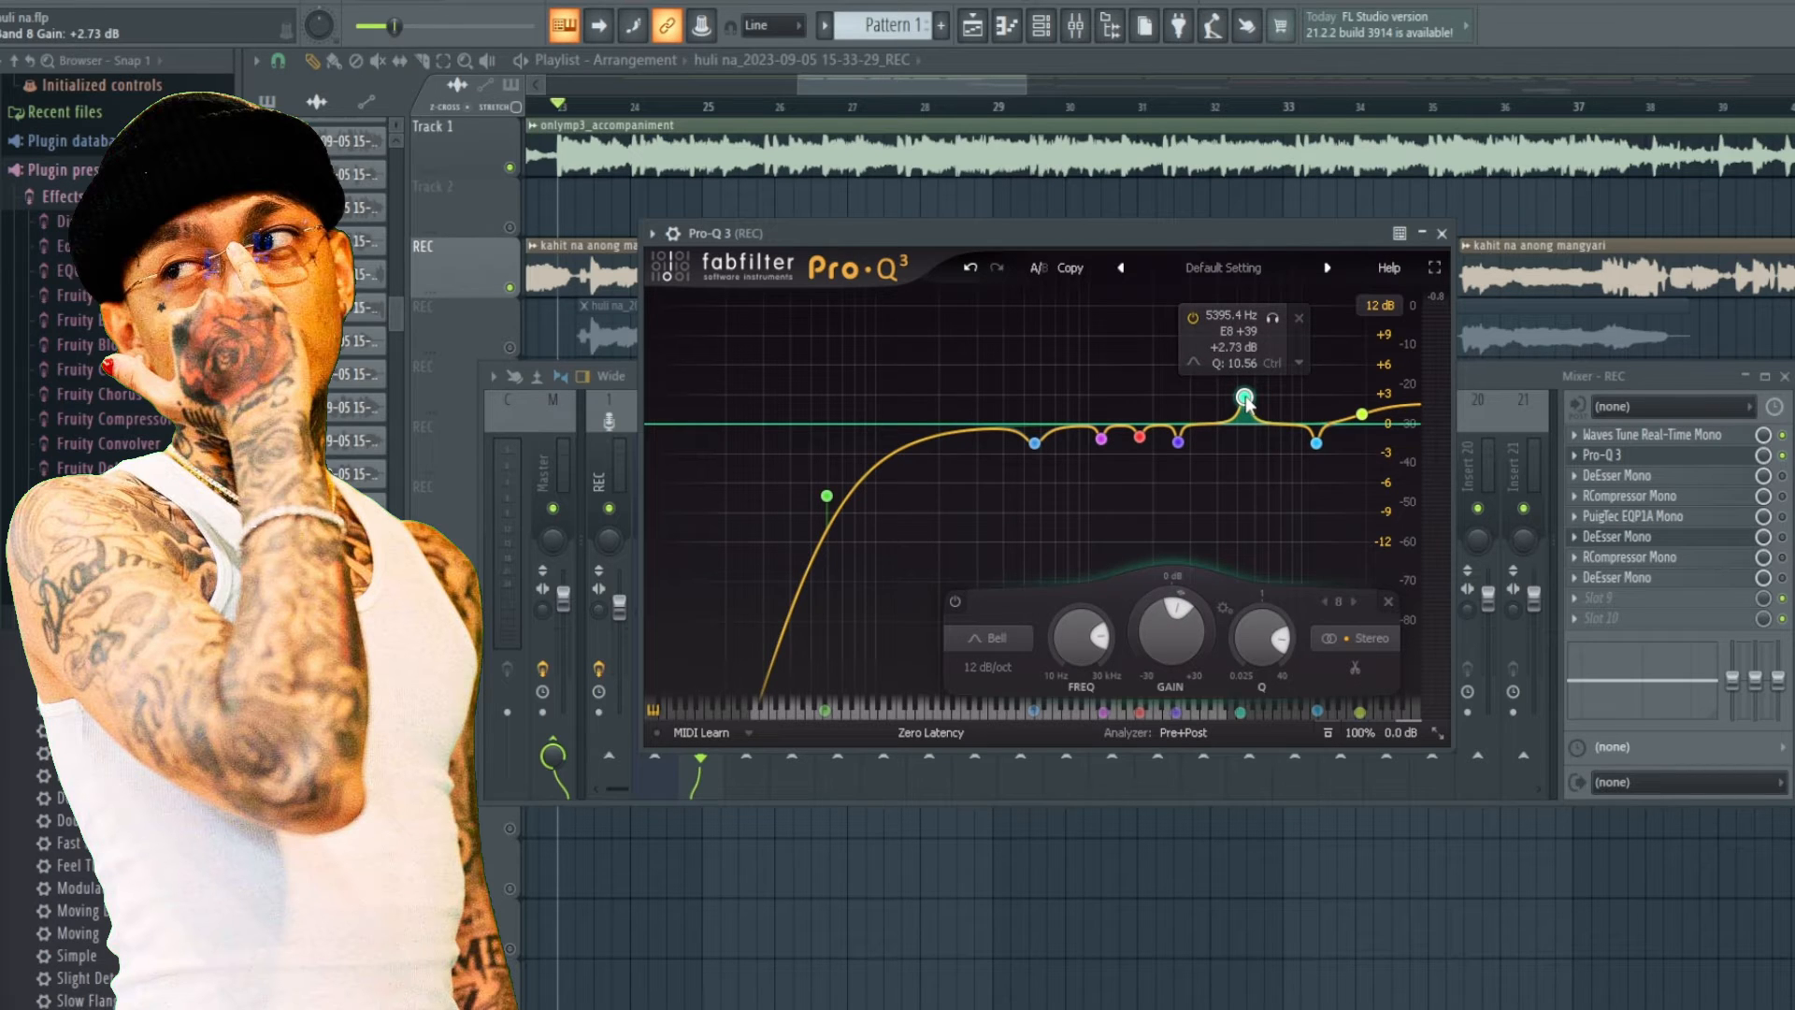
pyautogui.moveTo(1175, 603); pyautogui.dragTo(1173, 614)
pyautogui.moveTo(1245, 446); pyautogui.dragTo(1245, 407)
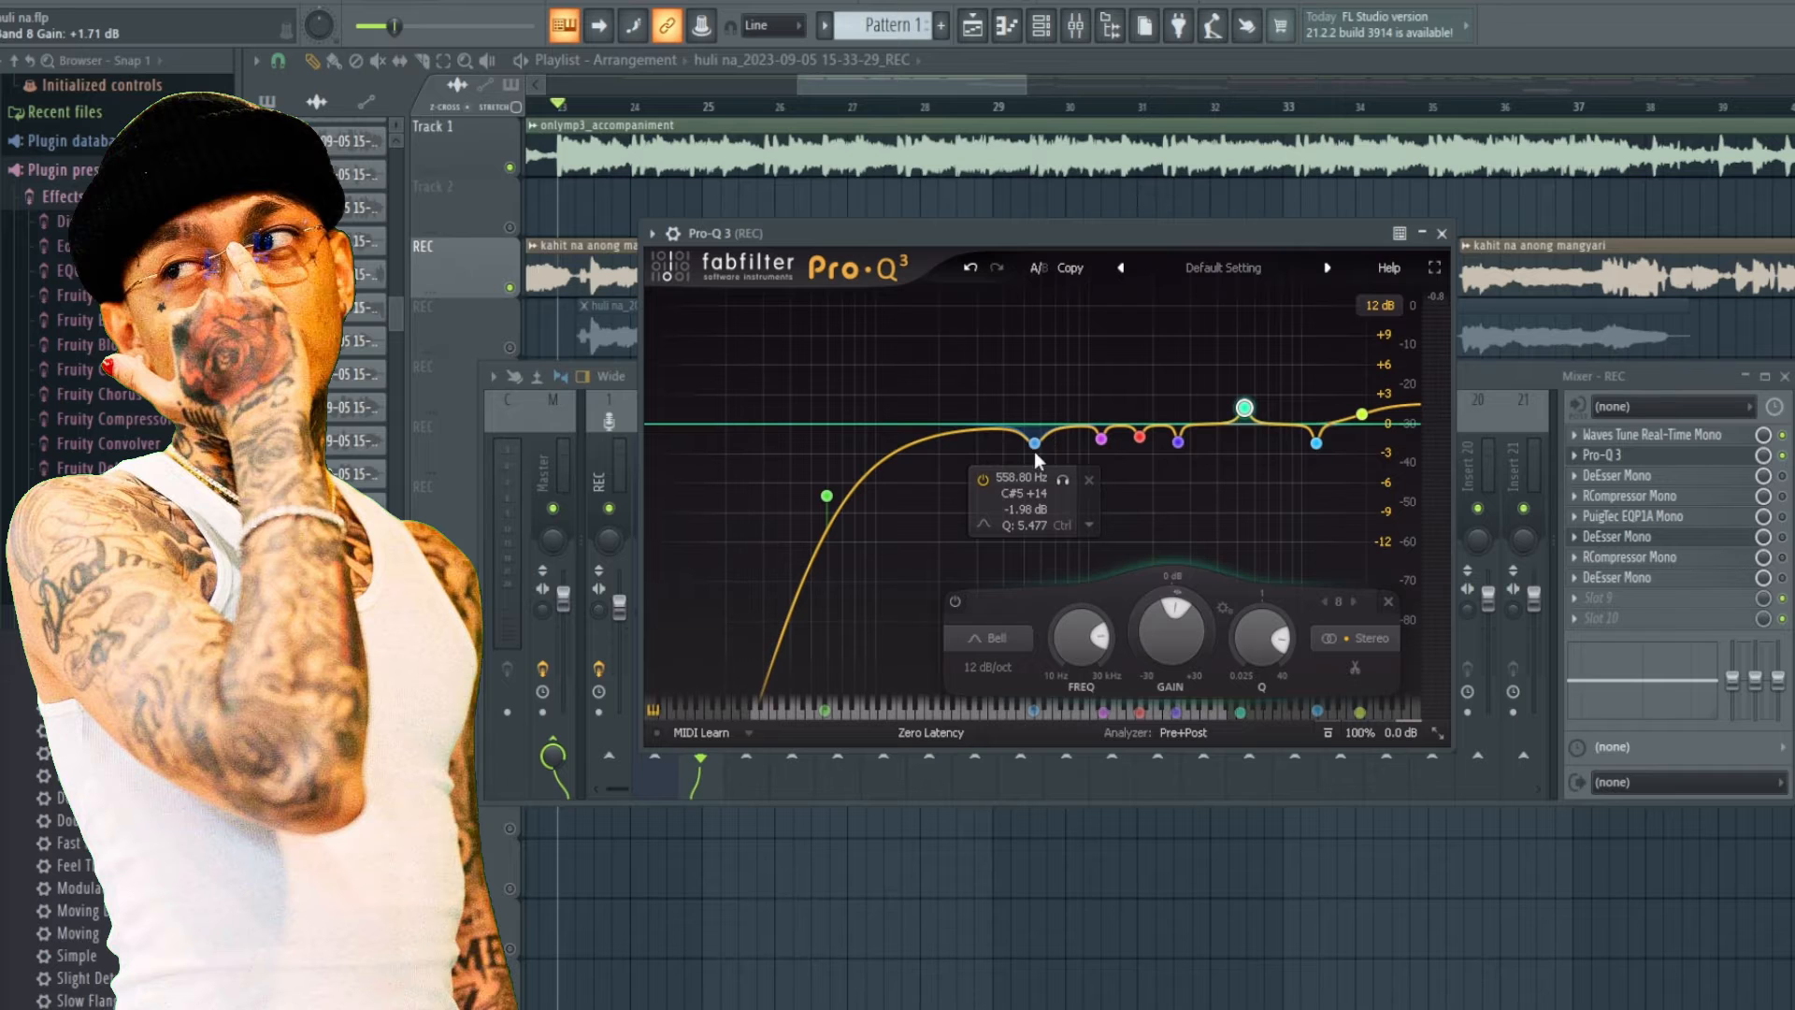
# Delete the new 5.4 kHz bell band and play back the vocal to compare.
pyautogui.rightClick(1245, 409)
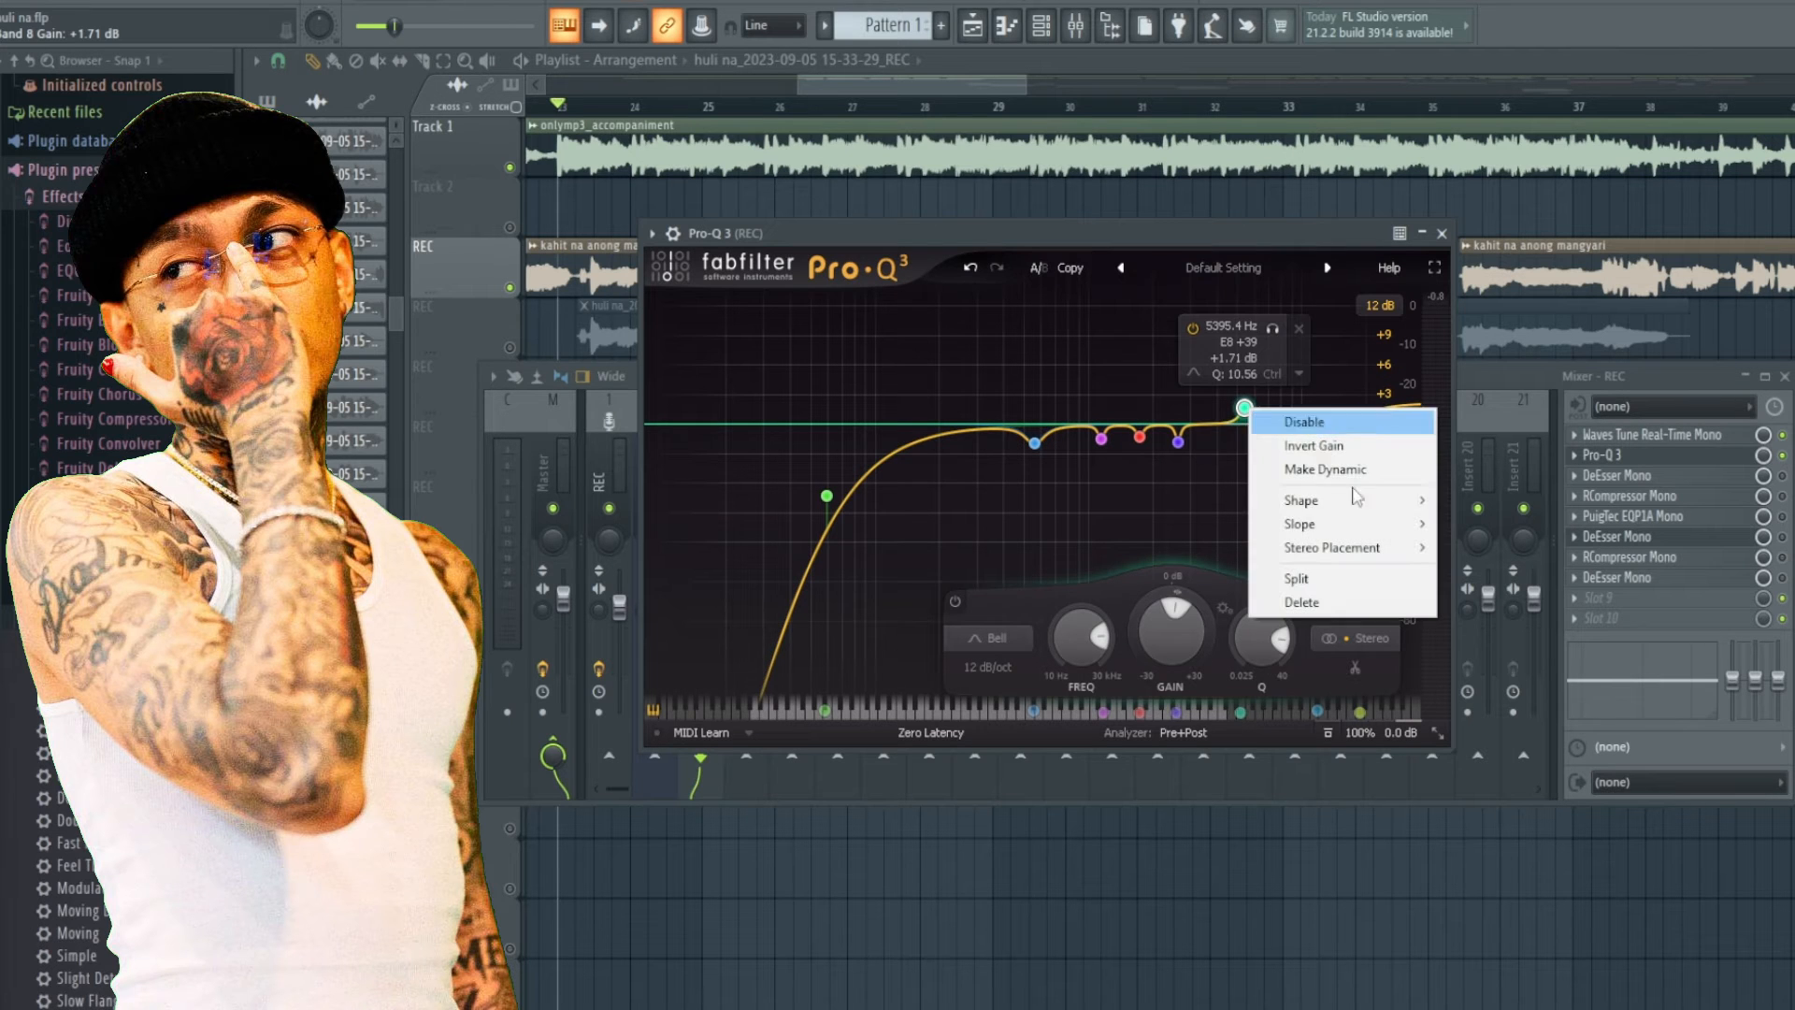
pyautogui.click(1277, 603)
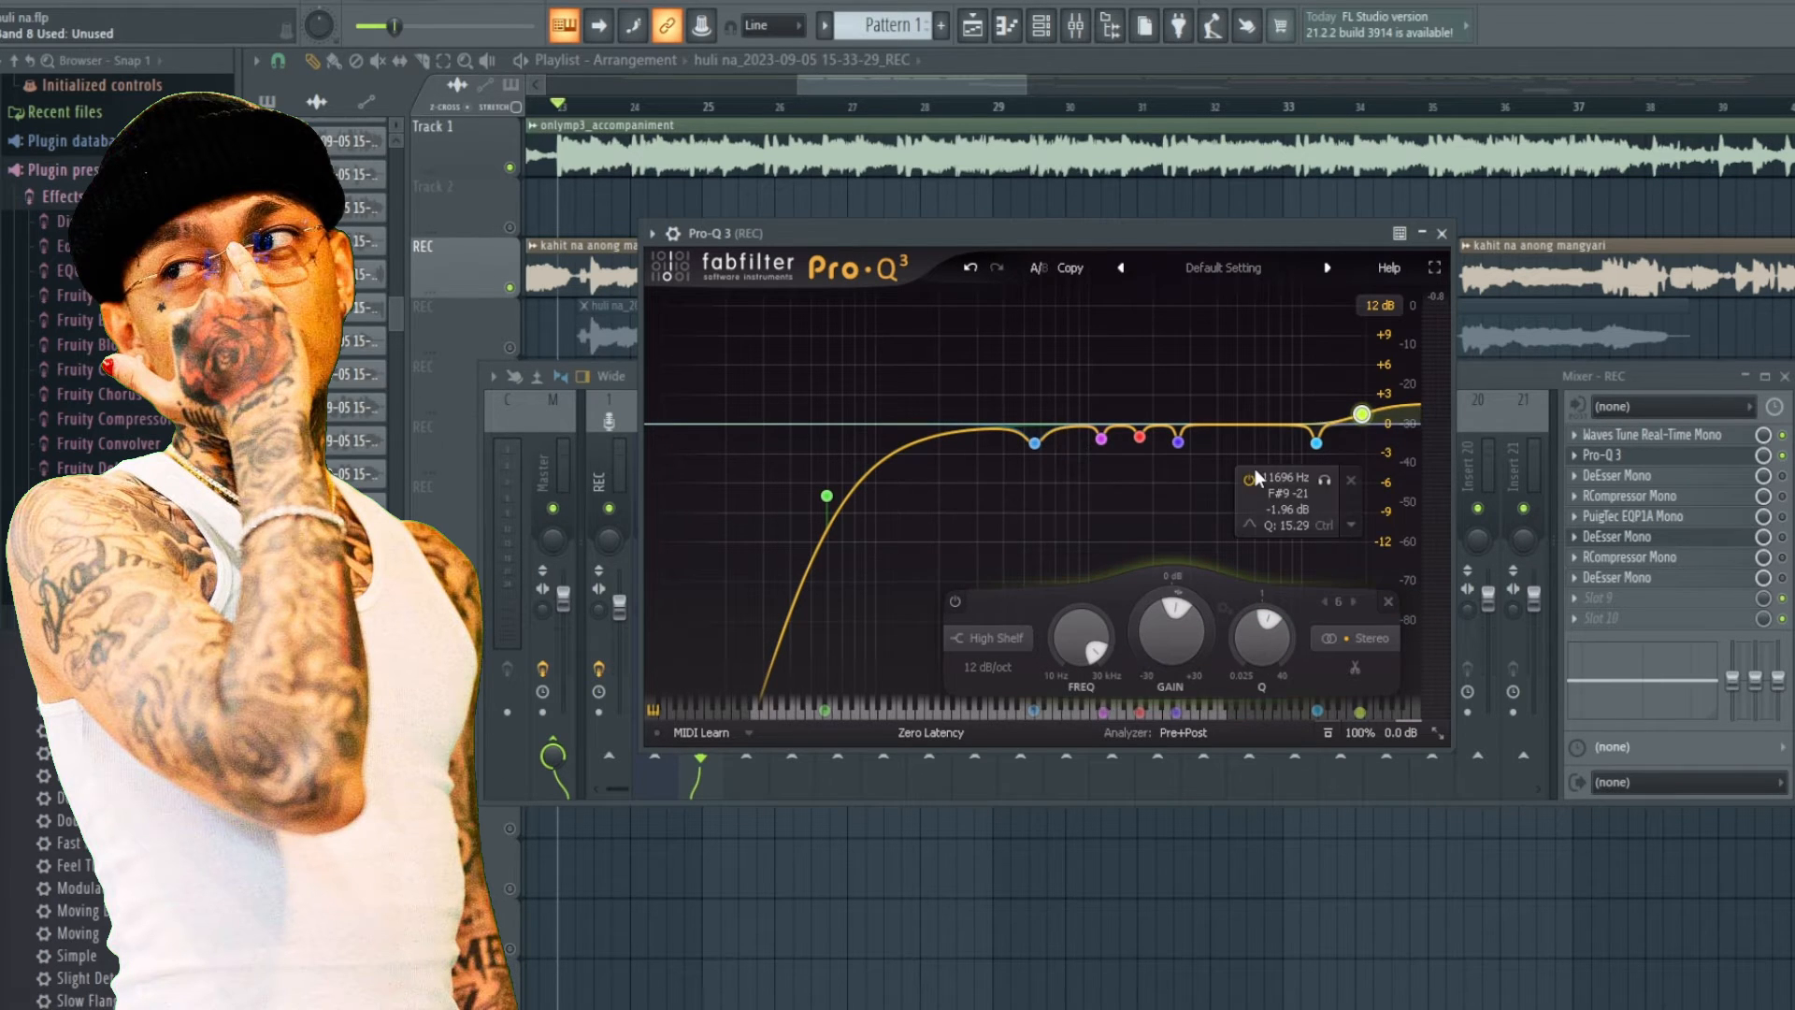
pyautogui.press('space')
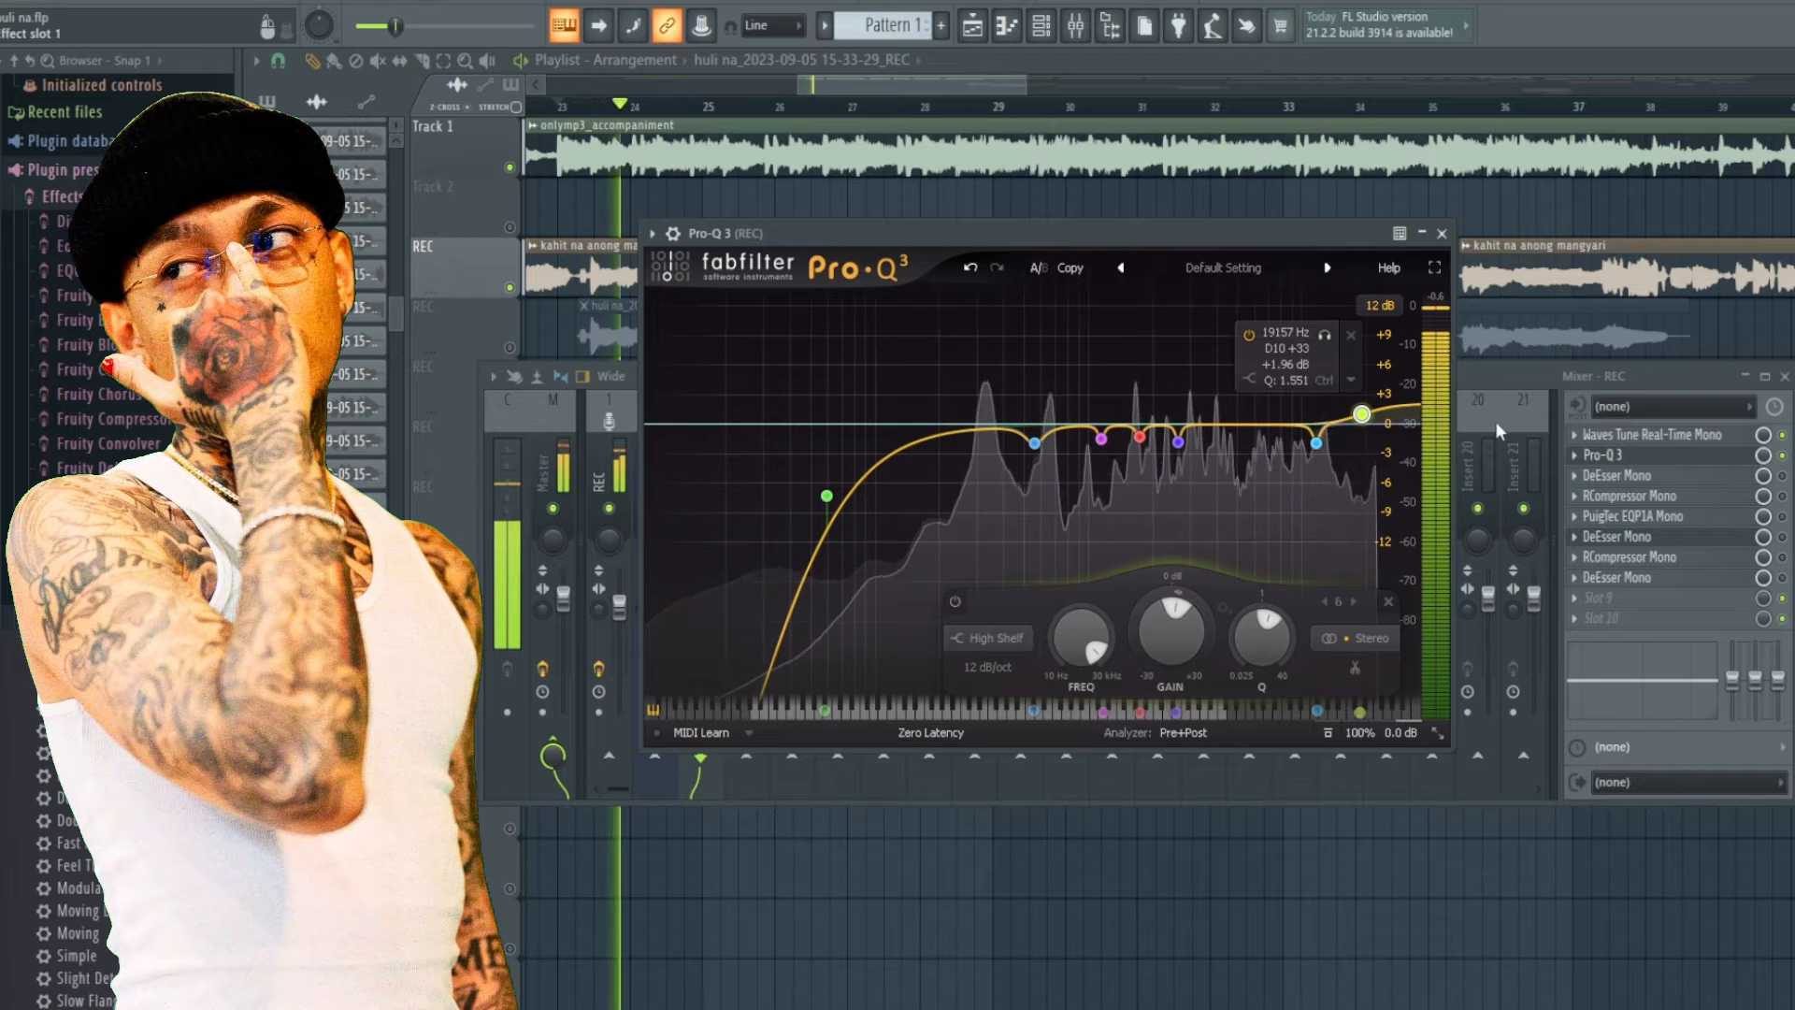
pyautogui.press('space')
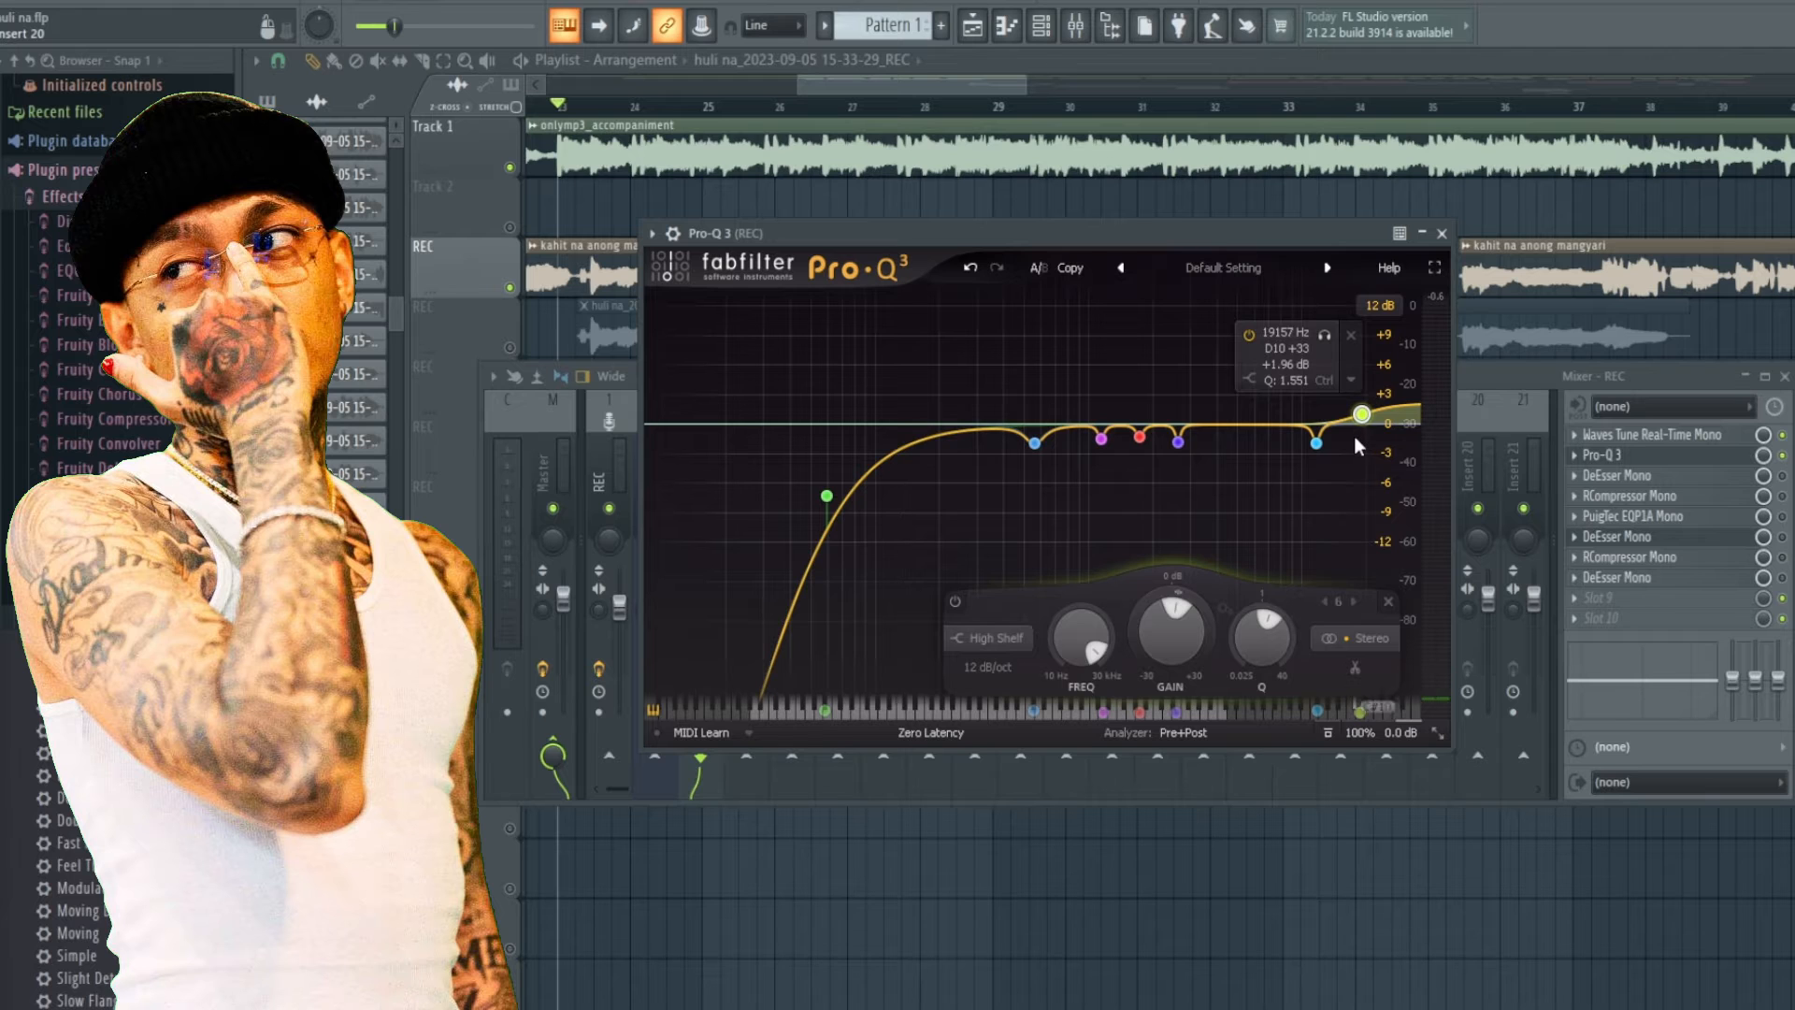
pyautogui.press('space')
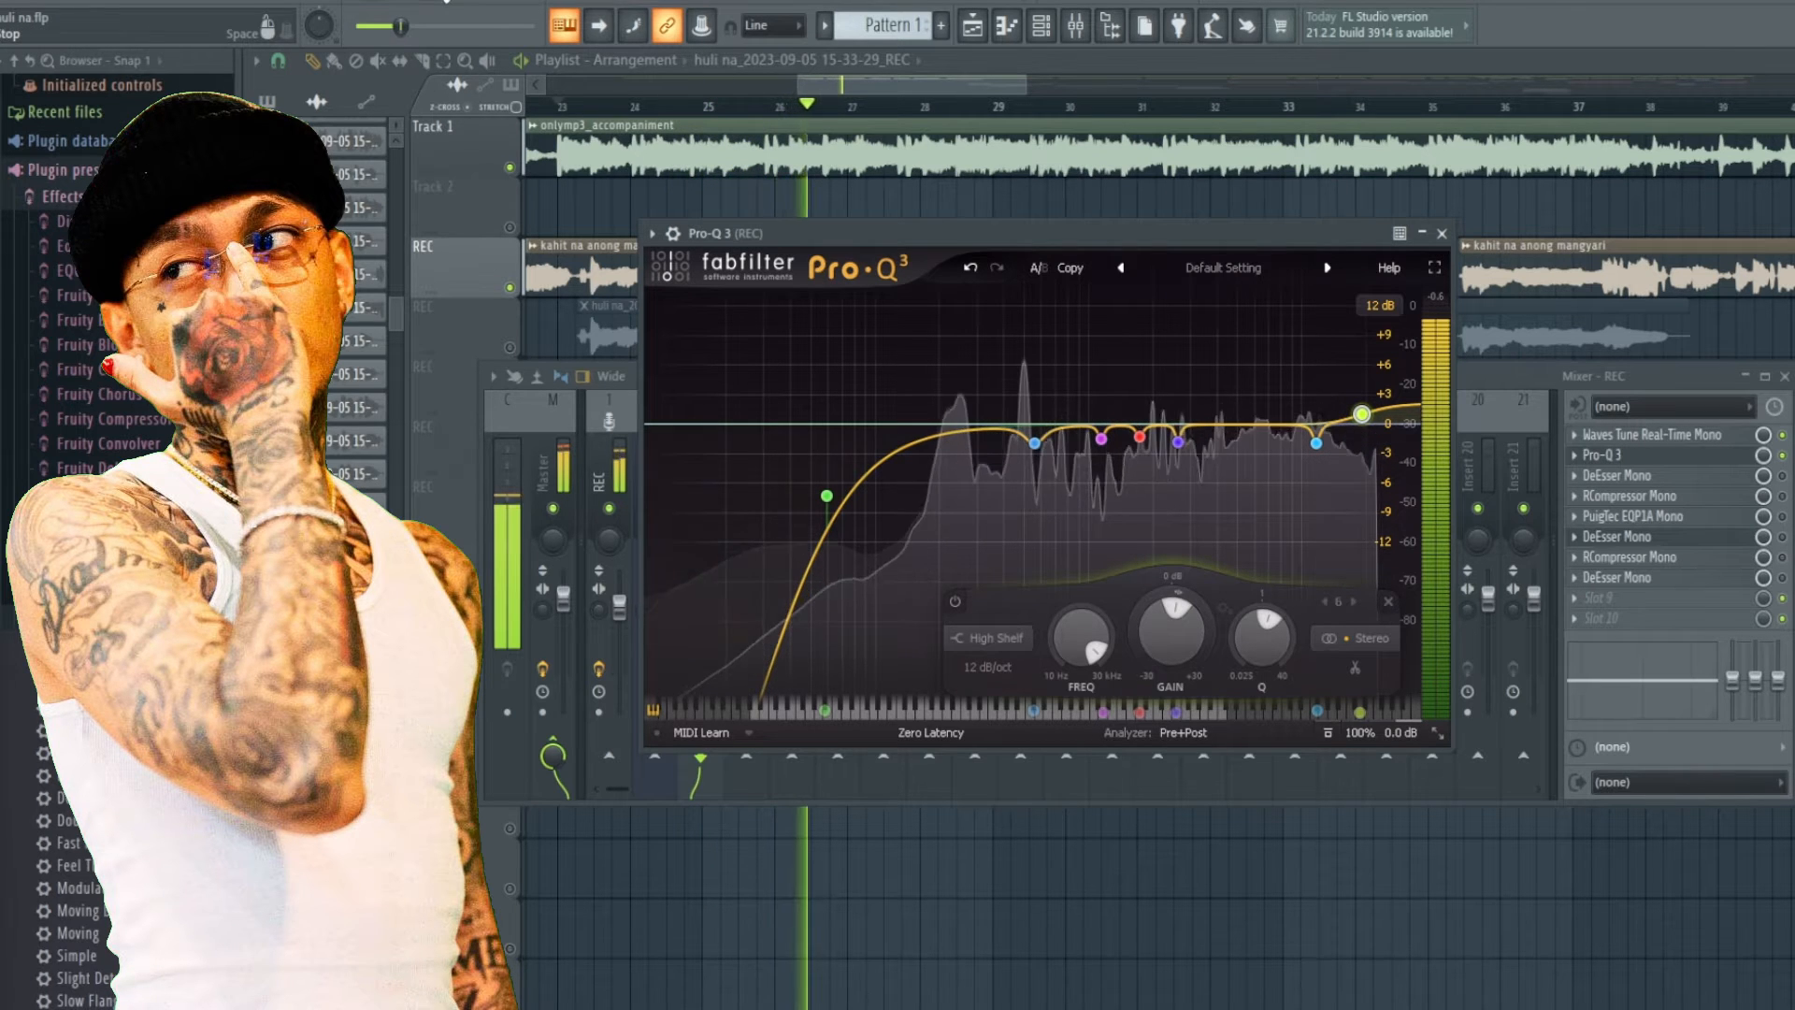
pyautogui.press('space')
# Close the Pro-Q 3 plugin window.
pyautogui.click(1653, 484)
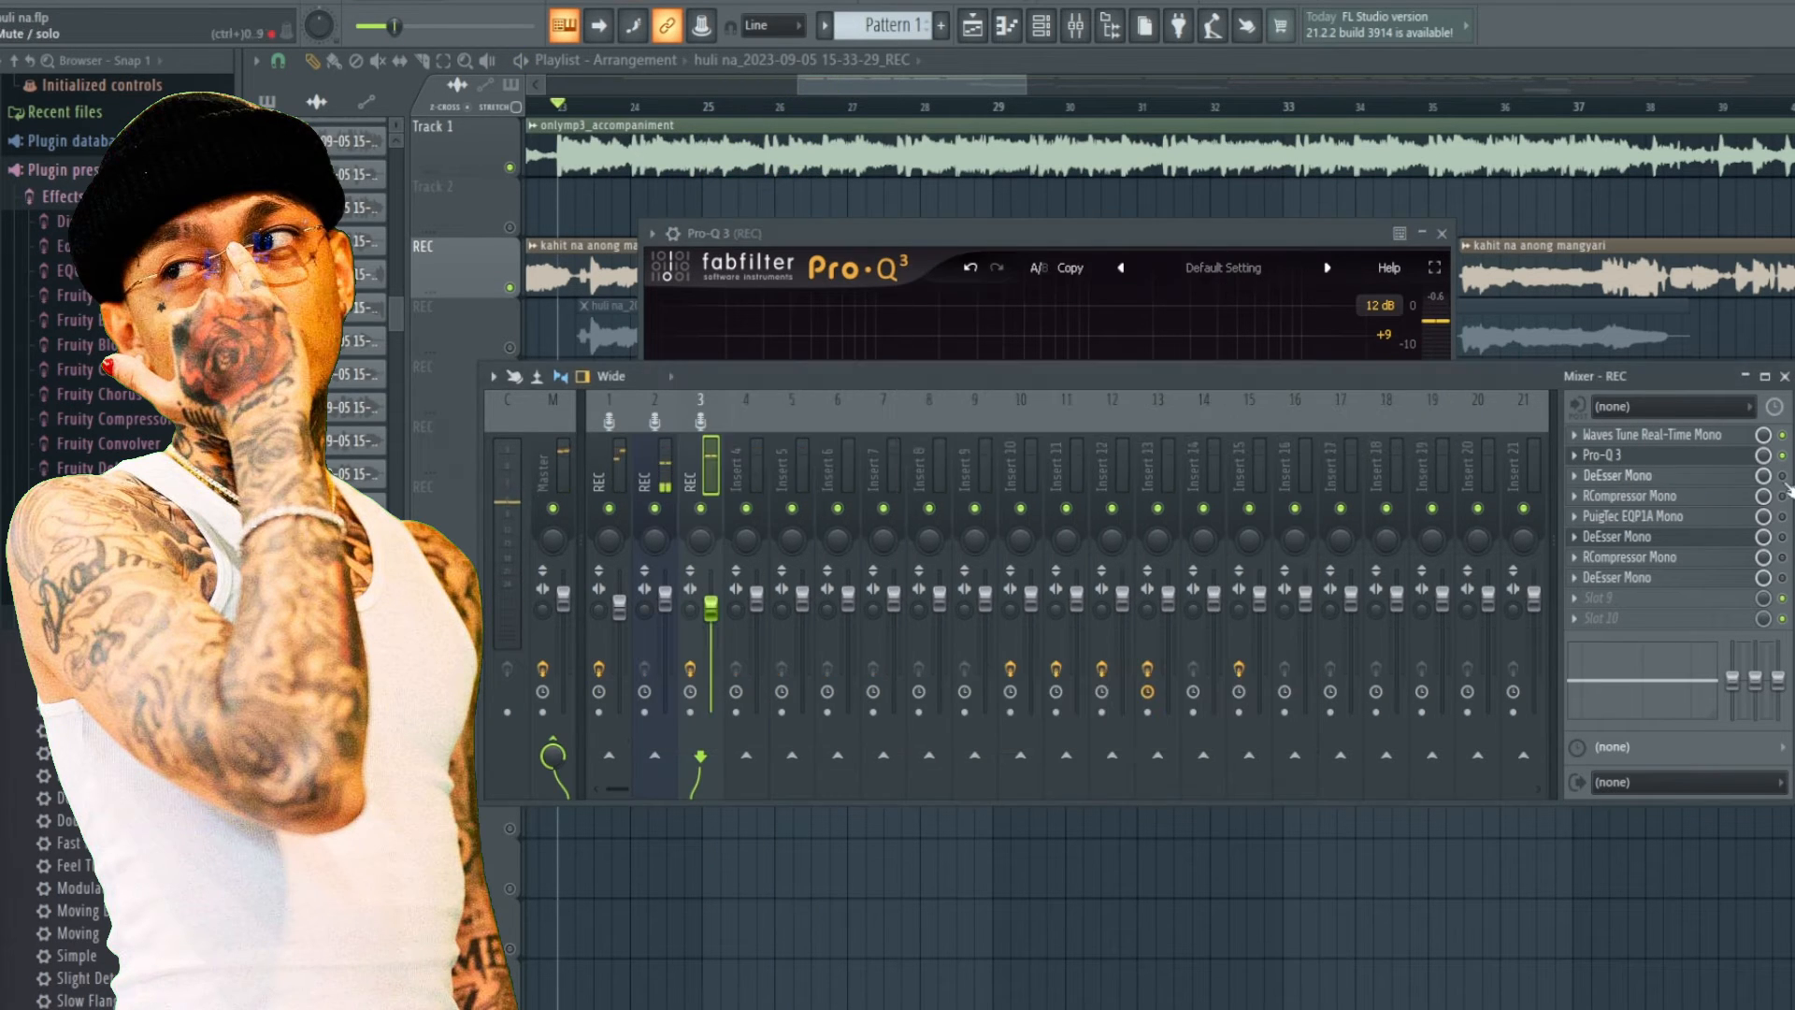
pyautogui.moveTo(992, 278); pyautogui.dragTo(967, 374)
pyautogui.click(993, 244)
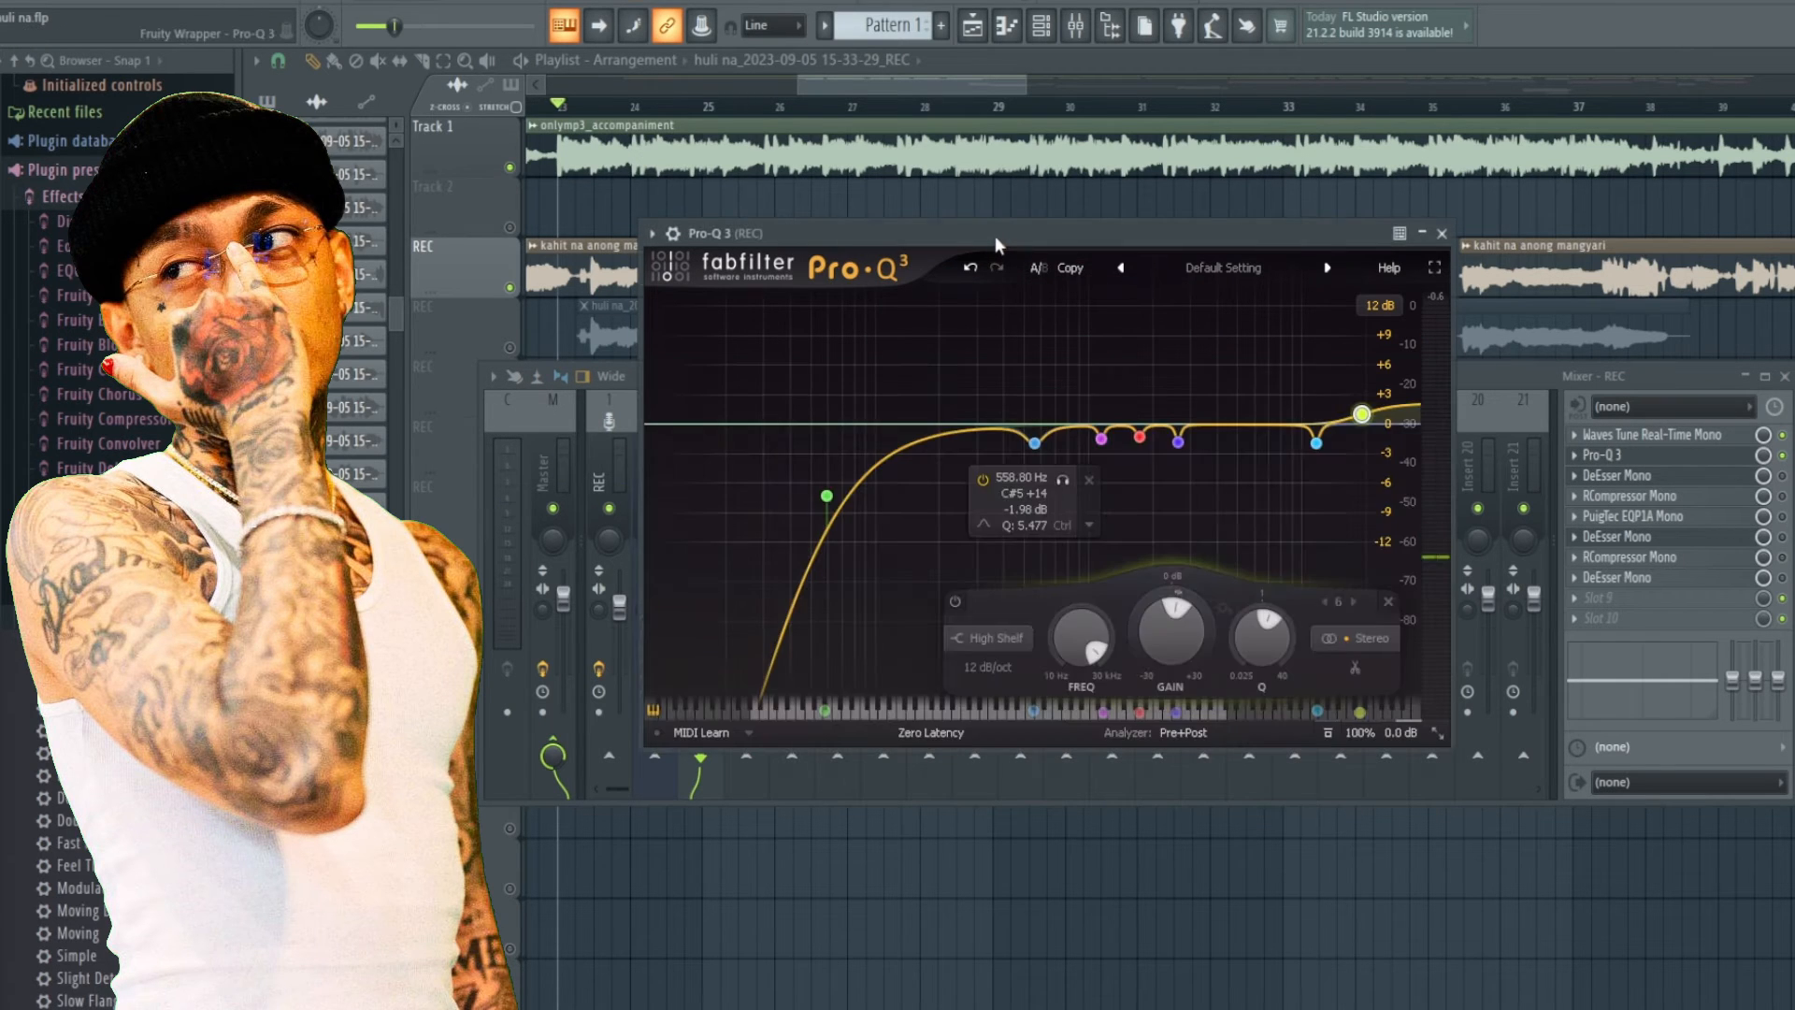
pyautogui.doubleClick(995, 235)
pyautogui.doubleClick(731, 236)
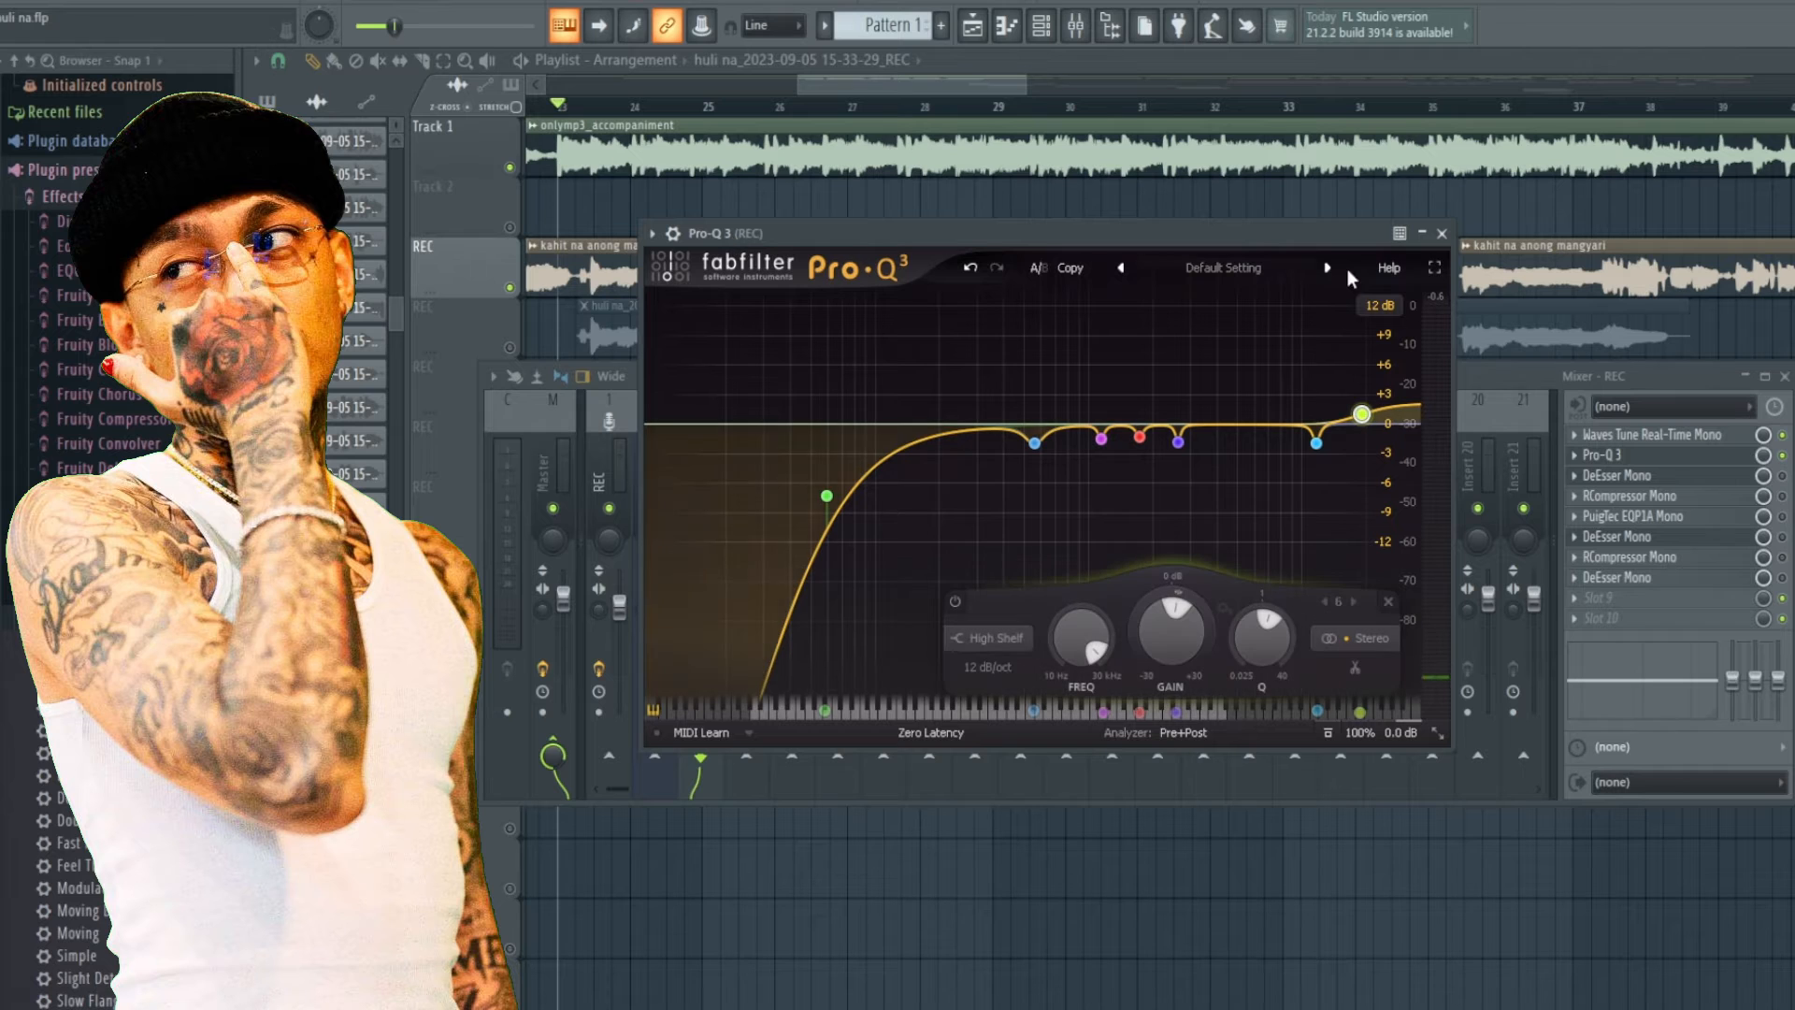
pyautogui.click(1442, 233)
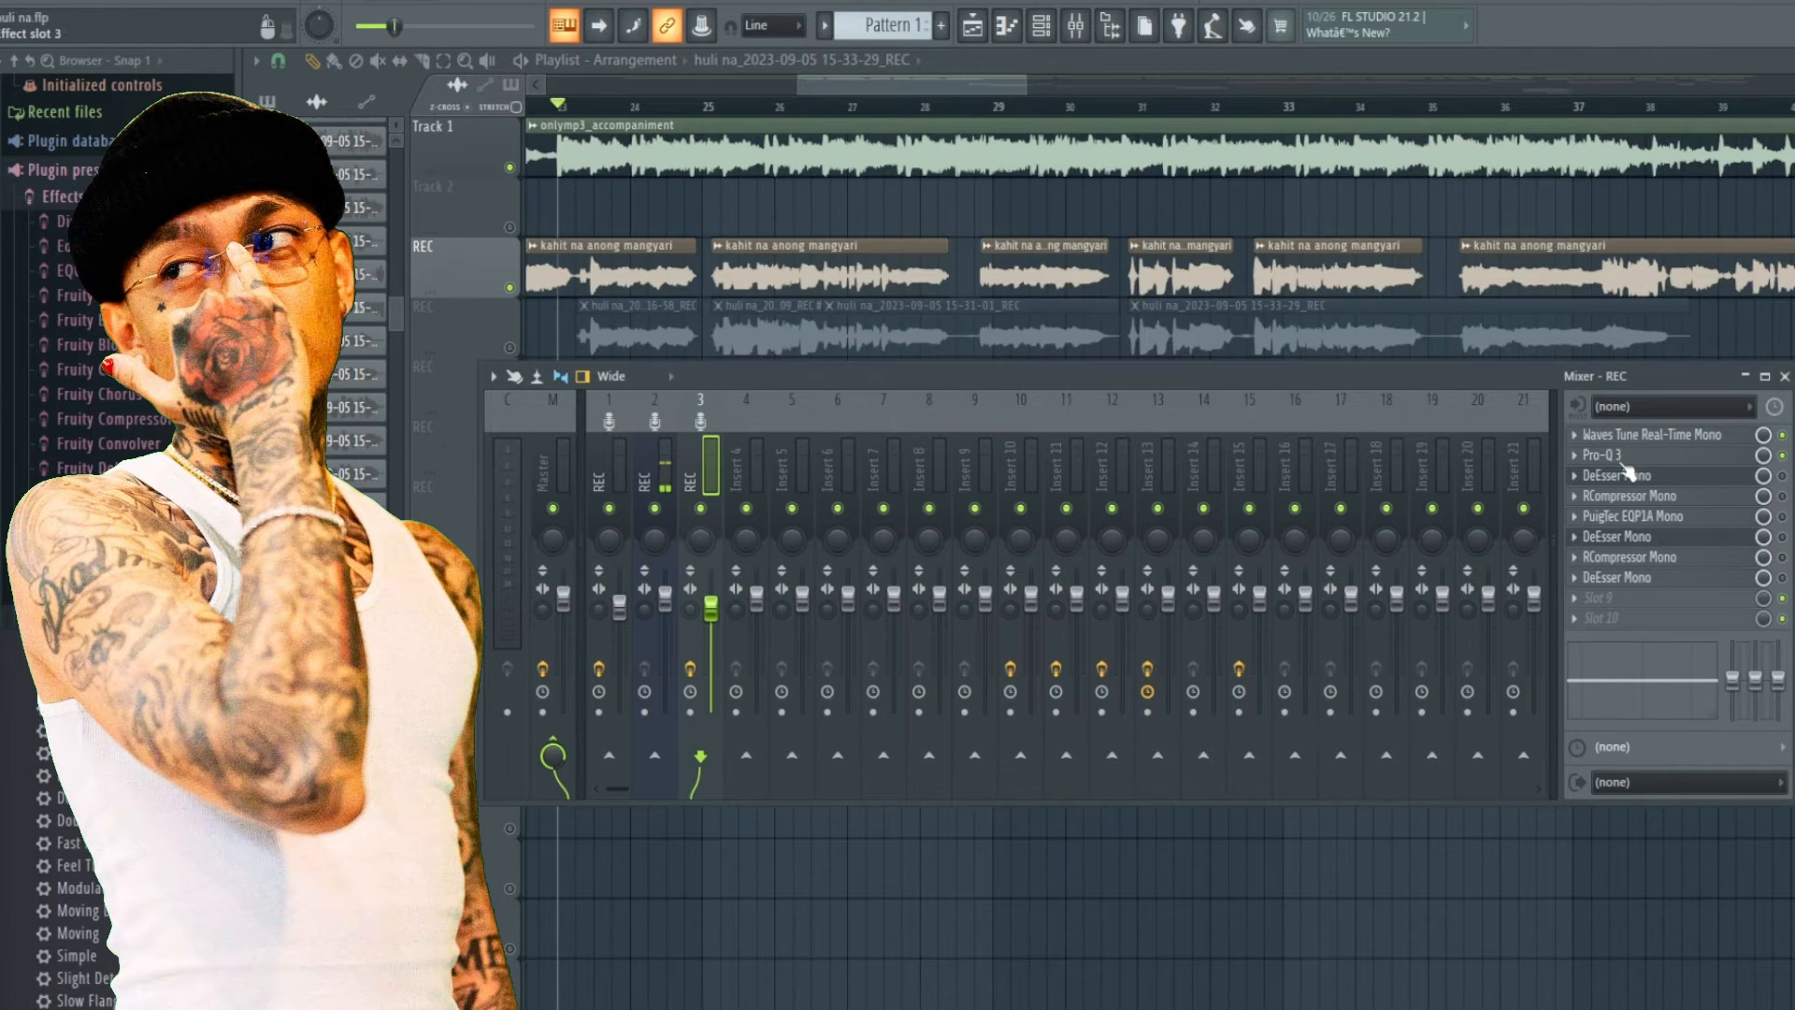
# Open the DeEsser Mono plugin on the REC insert, reposition it and preview the vocal.
pyautogui.click(1682, 481)
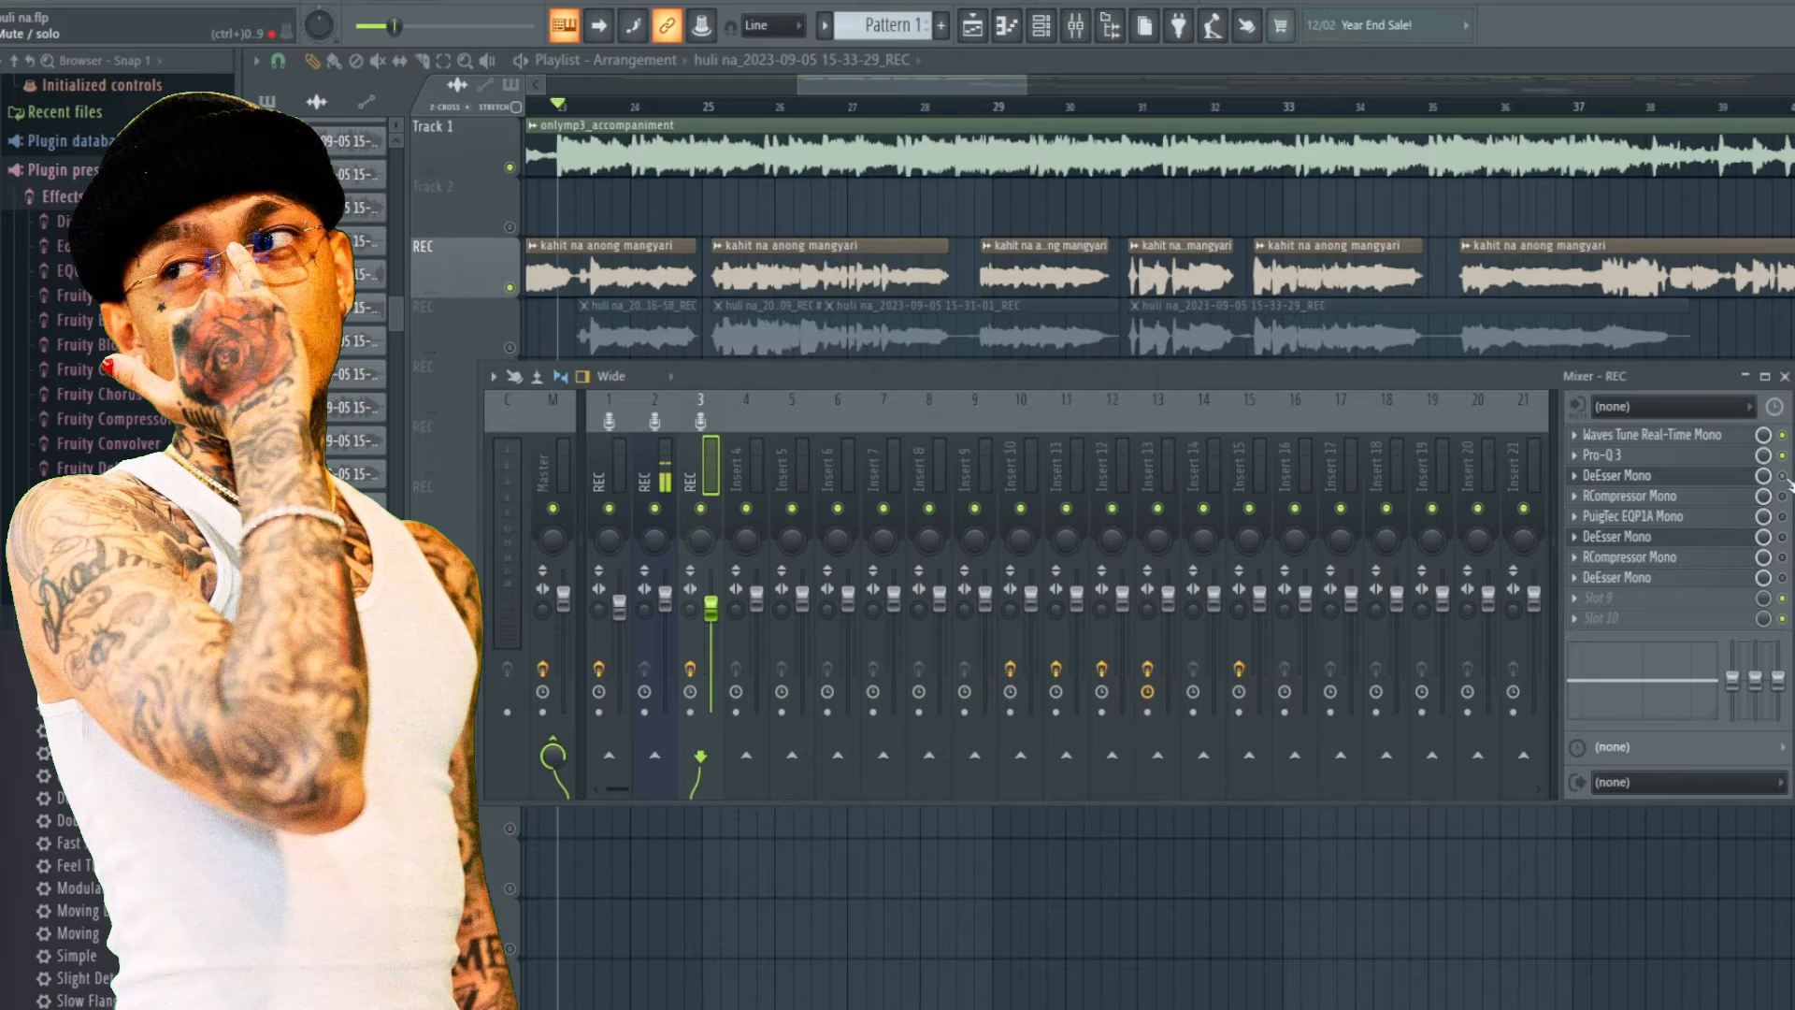
pyautogui.click(1634, 487)
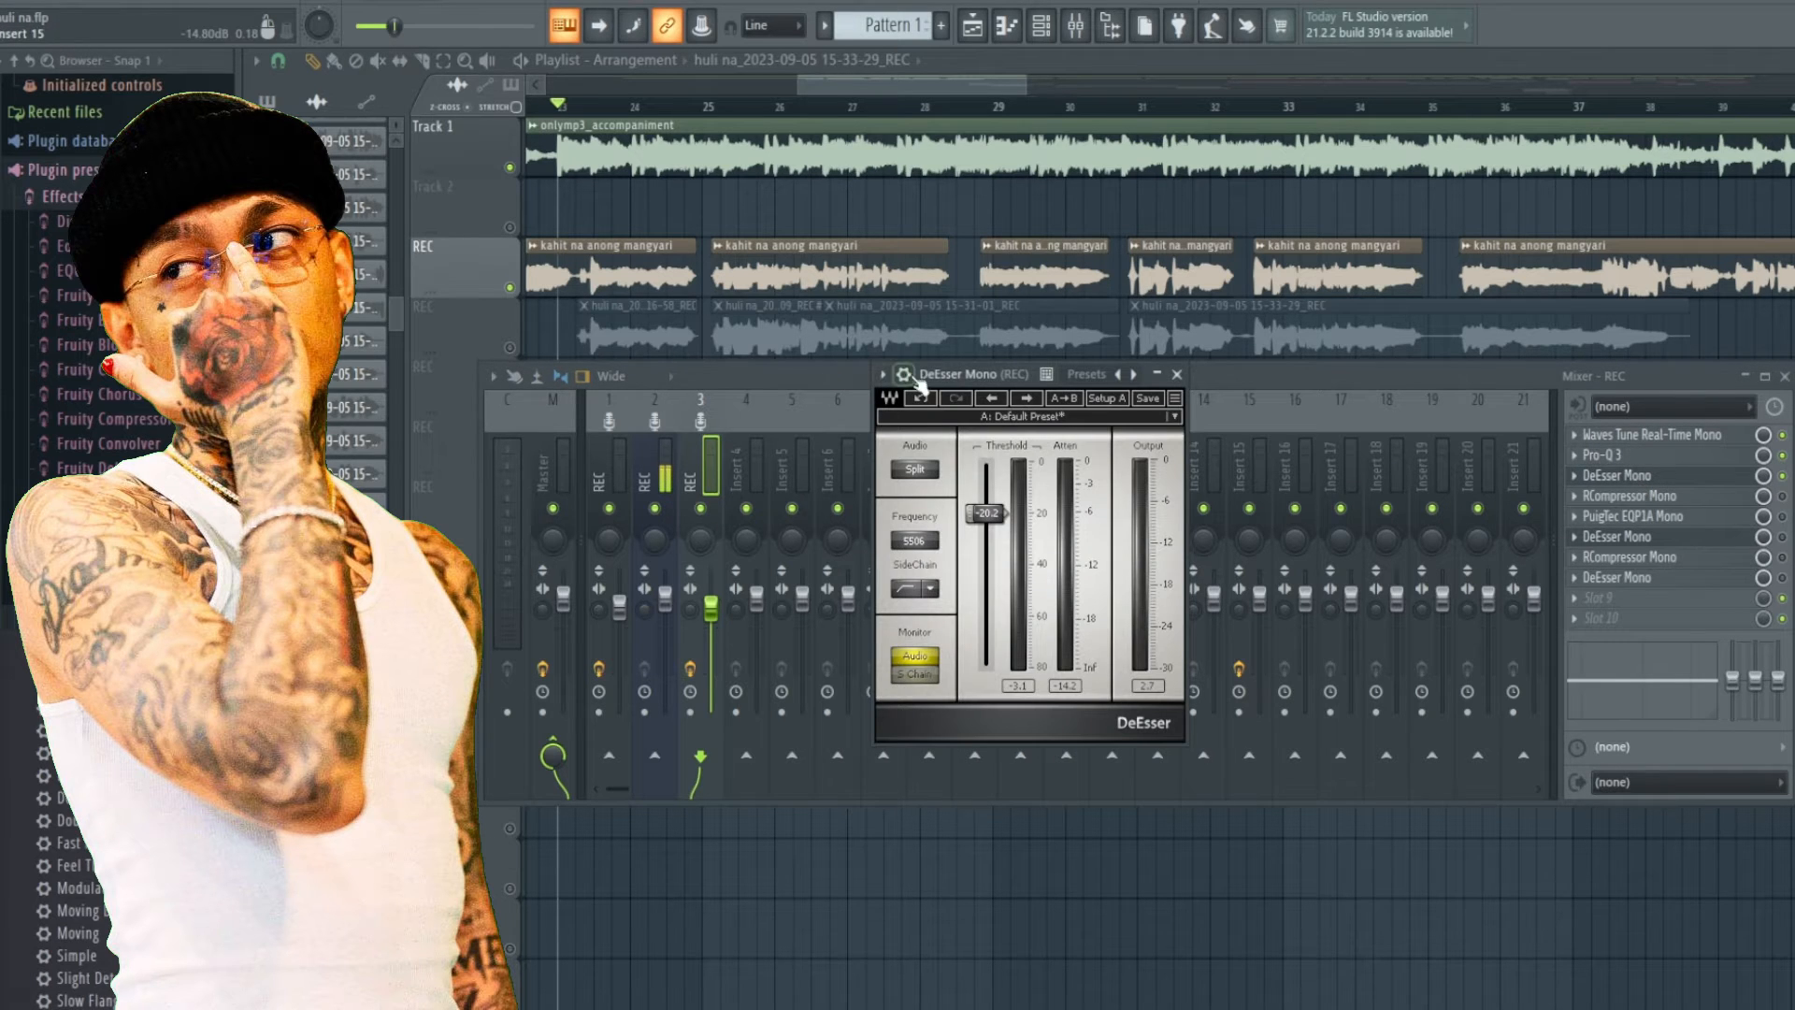
pyautogui.moveTo(917, 378); pyautogui.dragTo(911, 363)
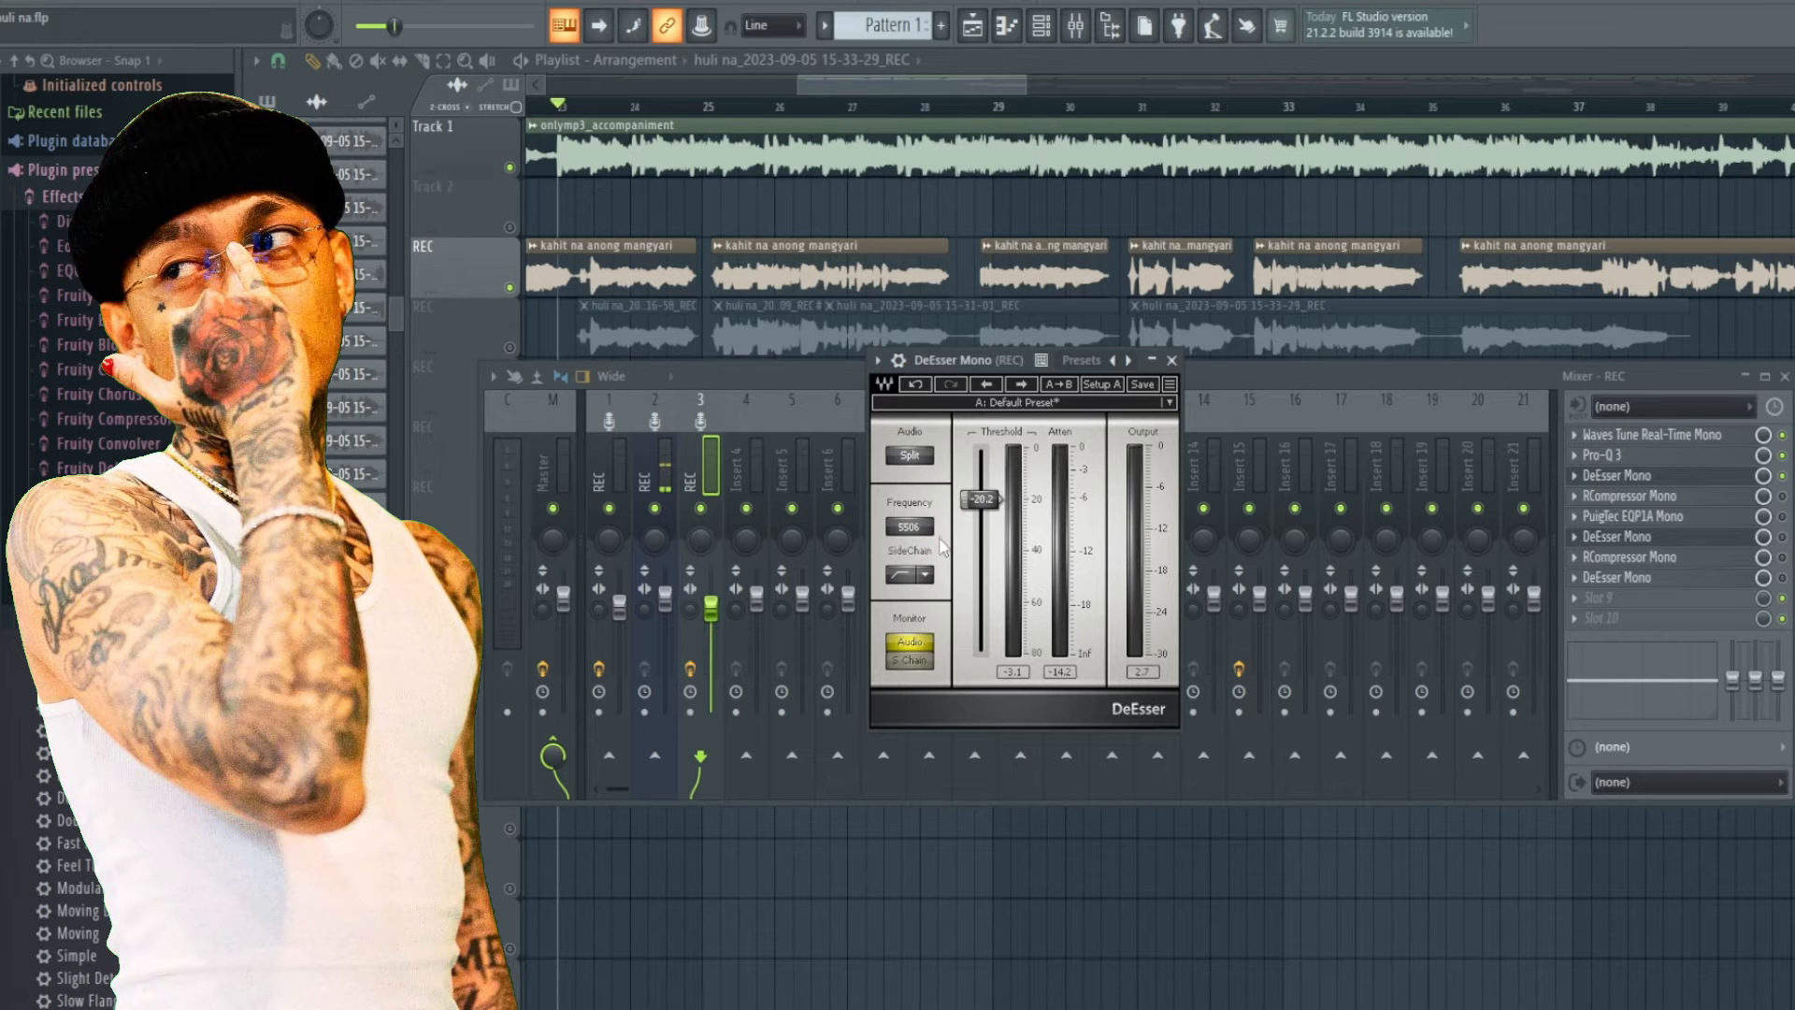
pyautogui.press('space')
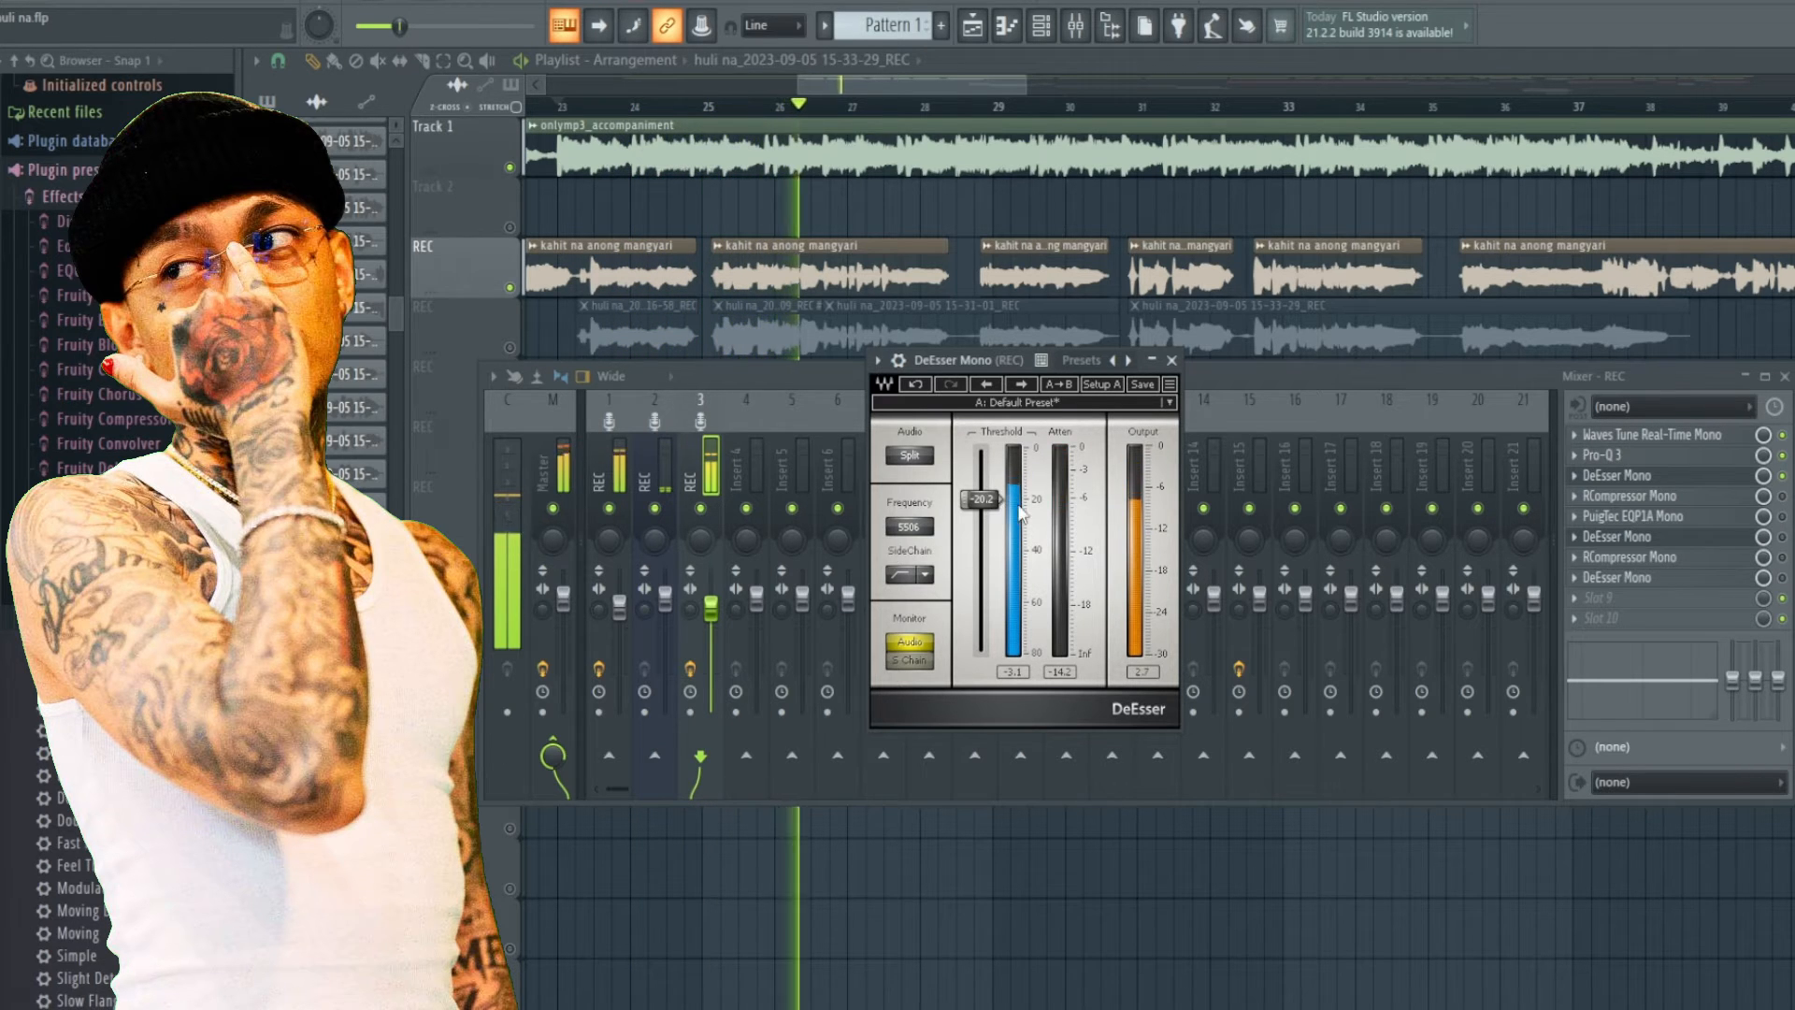
pyautogui.press('space')
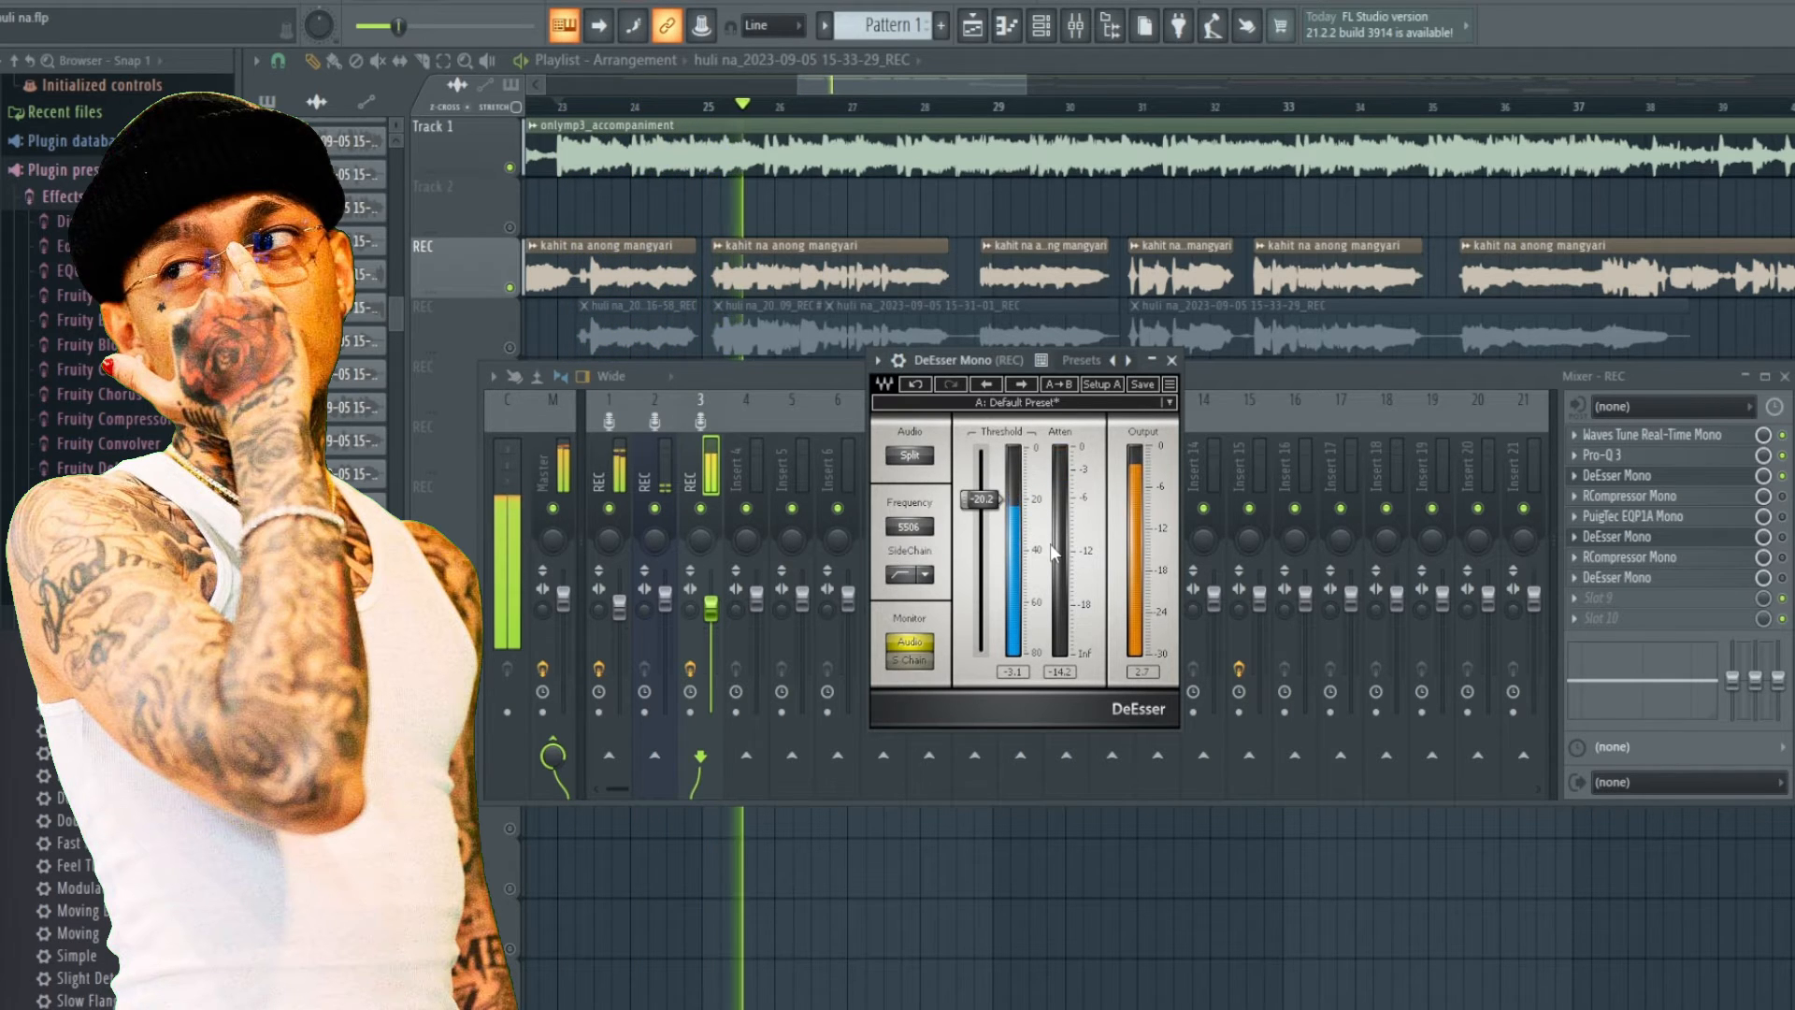
pyautogui.press('space')
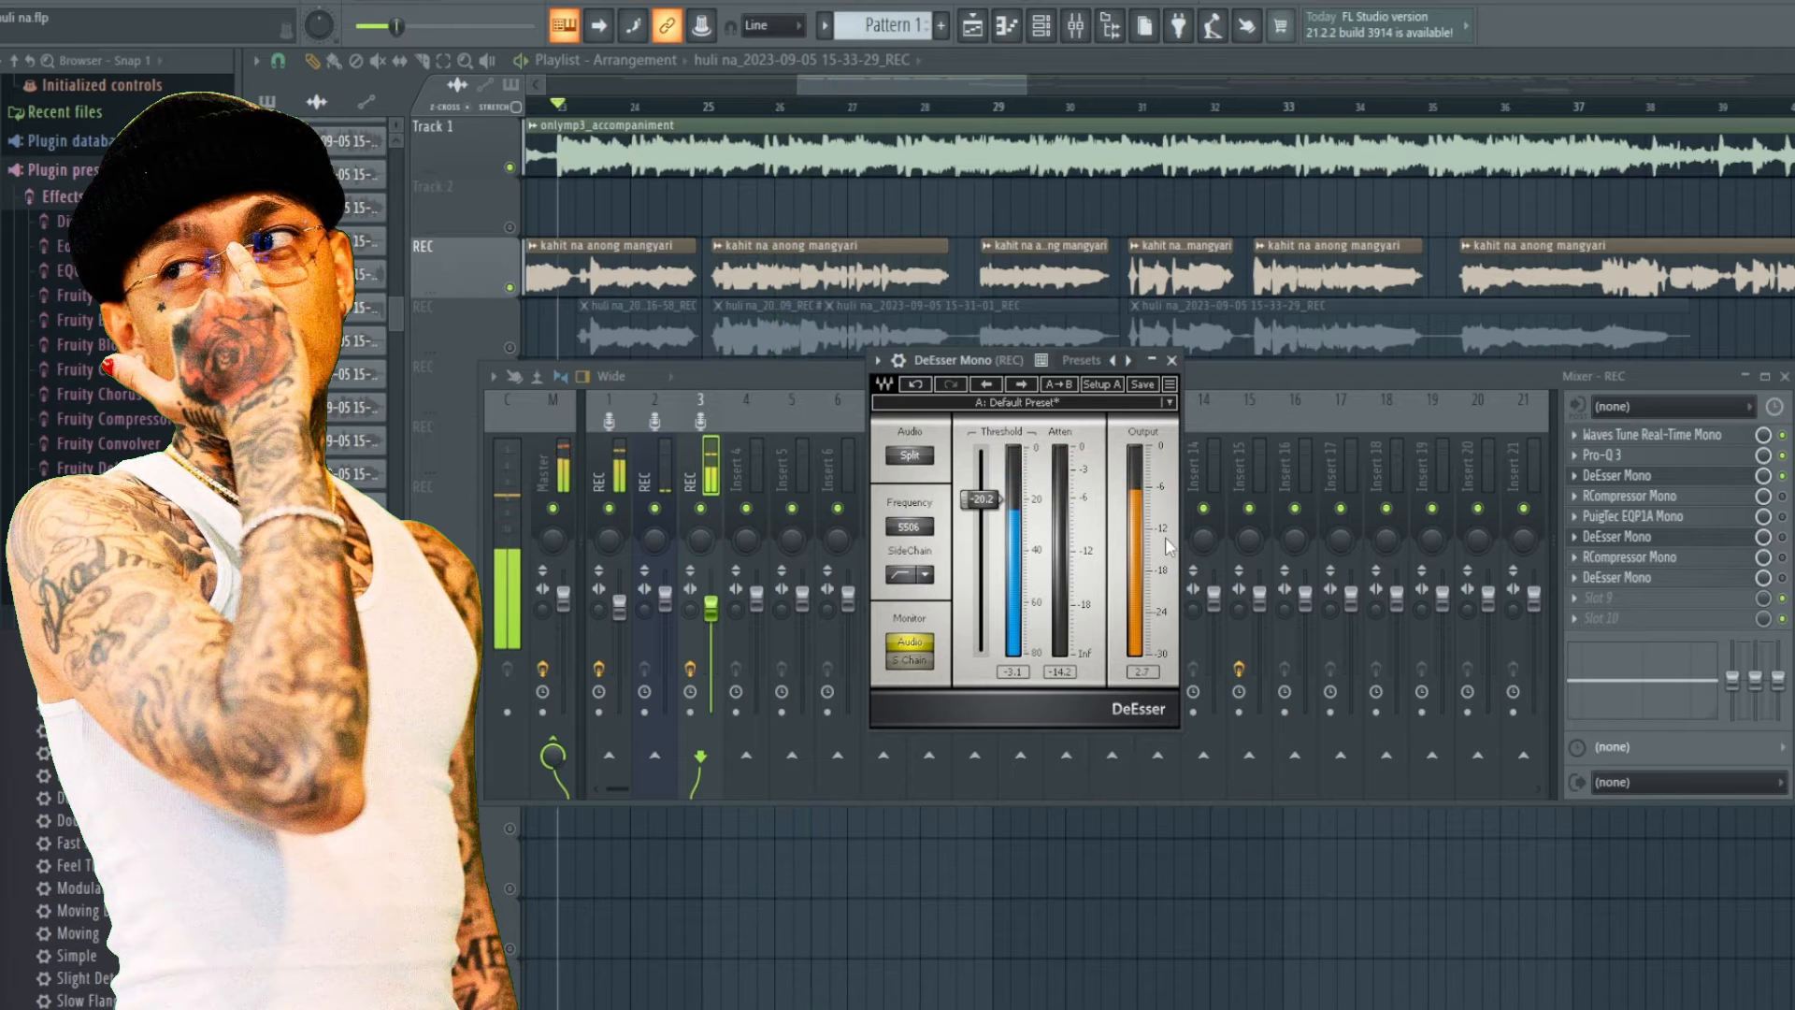
# Open the RCompressor Mono plugin on the REC insert, move its window aside and preview the vocal.
pyautogui.click(1690, 503)
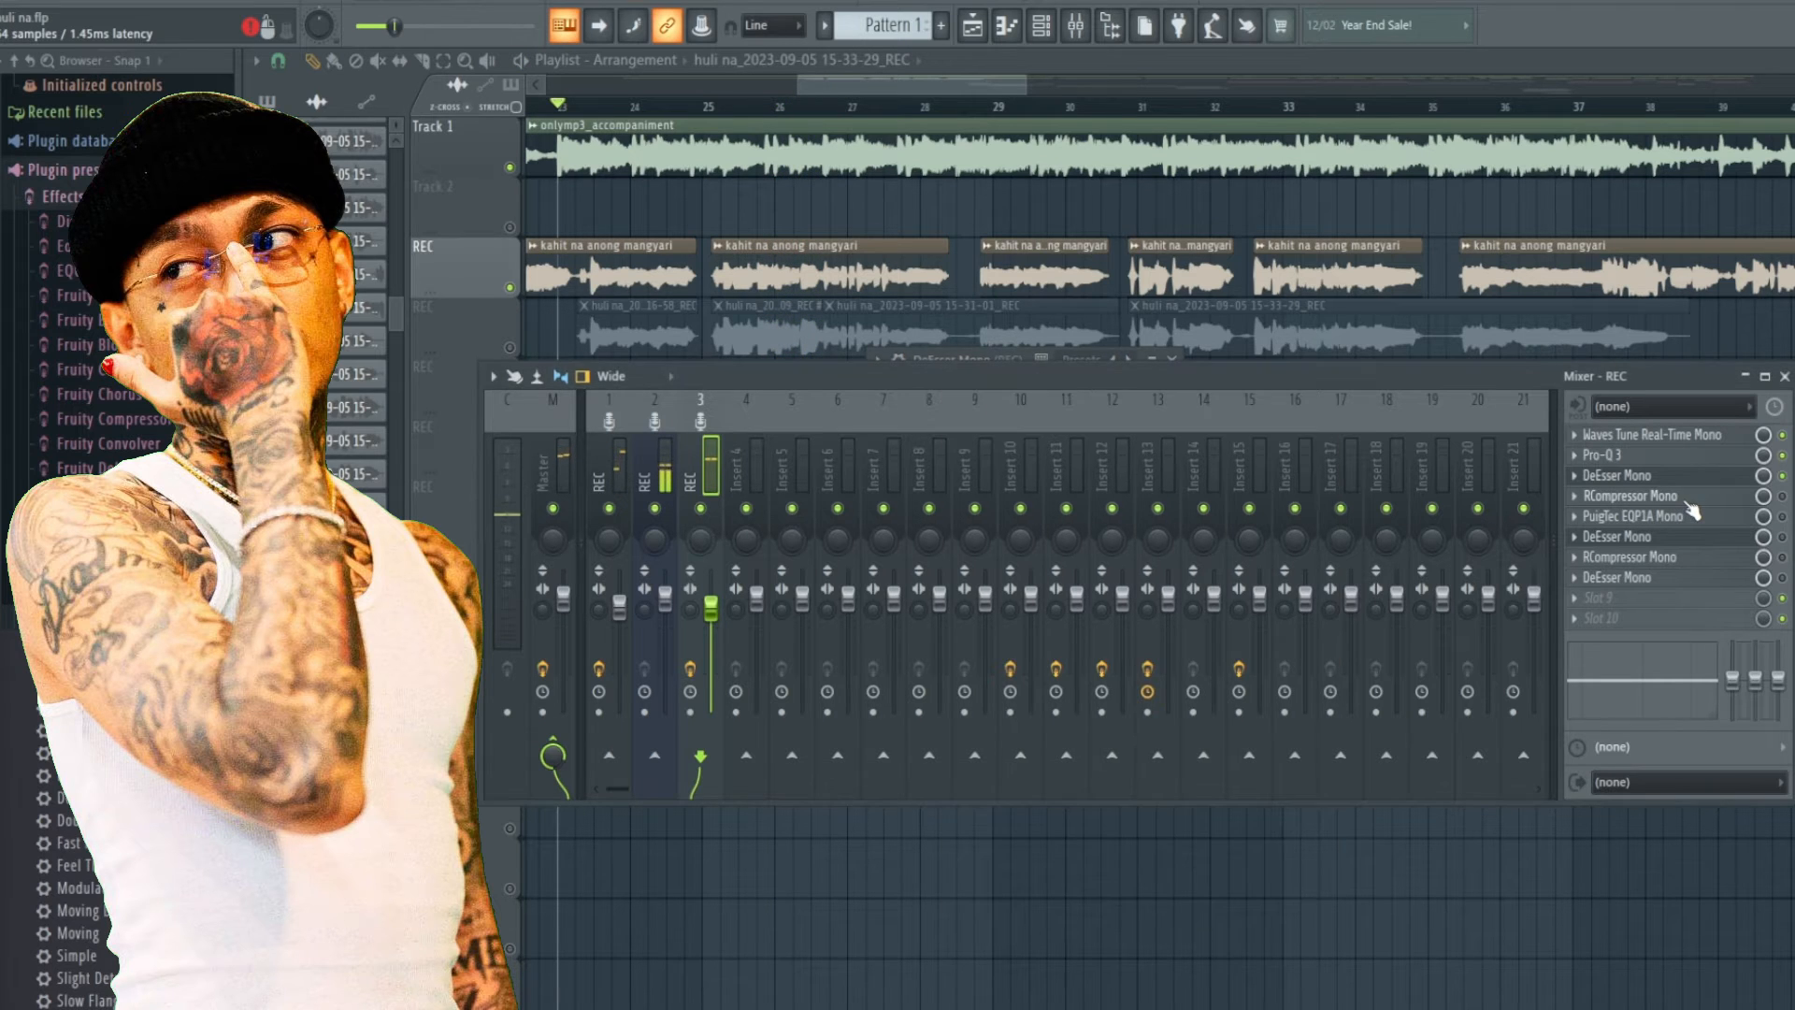
pyautogui.moveTo(1025, 378); pyautogui.dragTo(1011, 304)
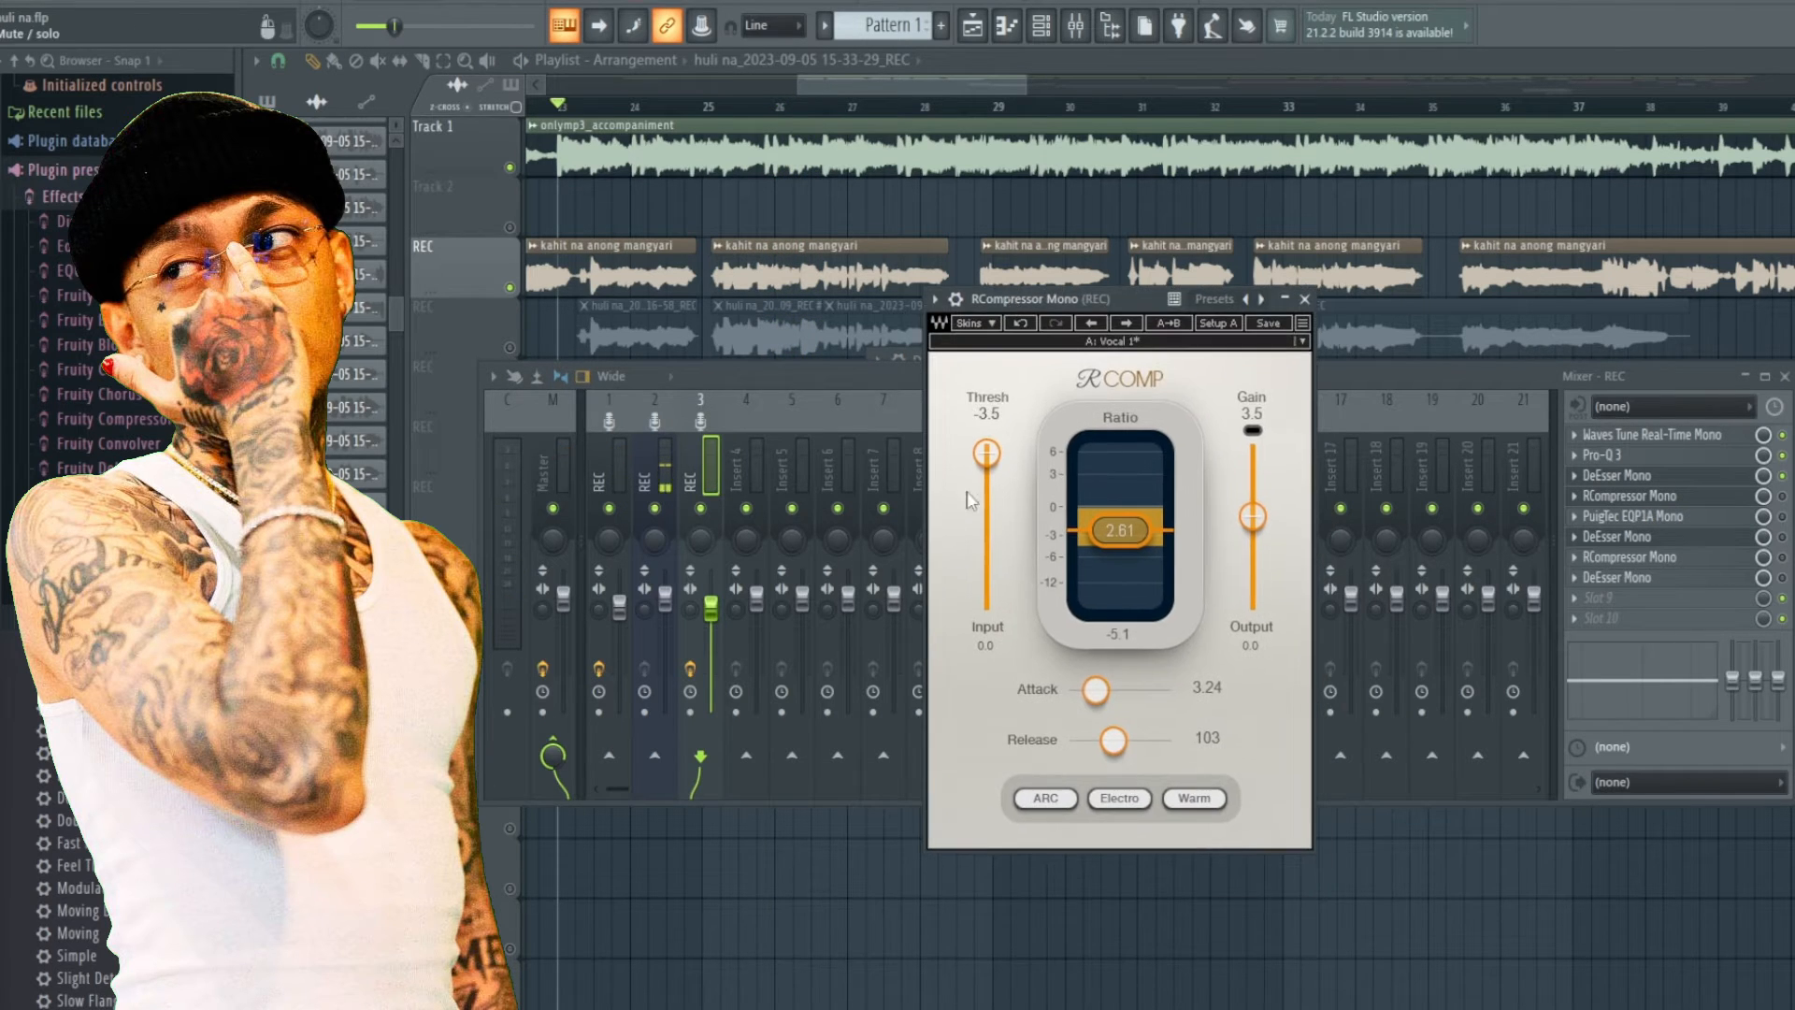
pyautogui.press('space')
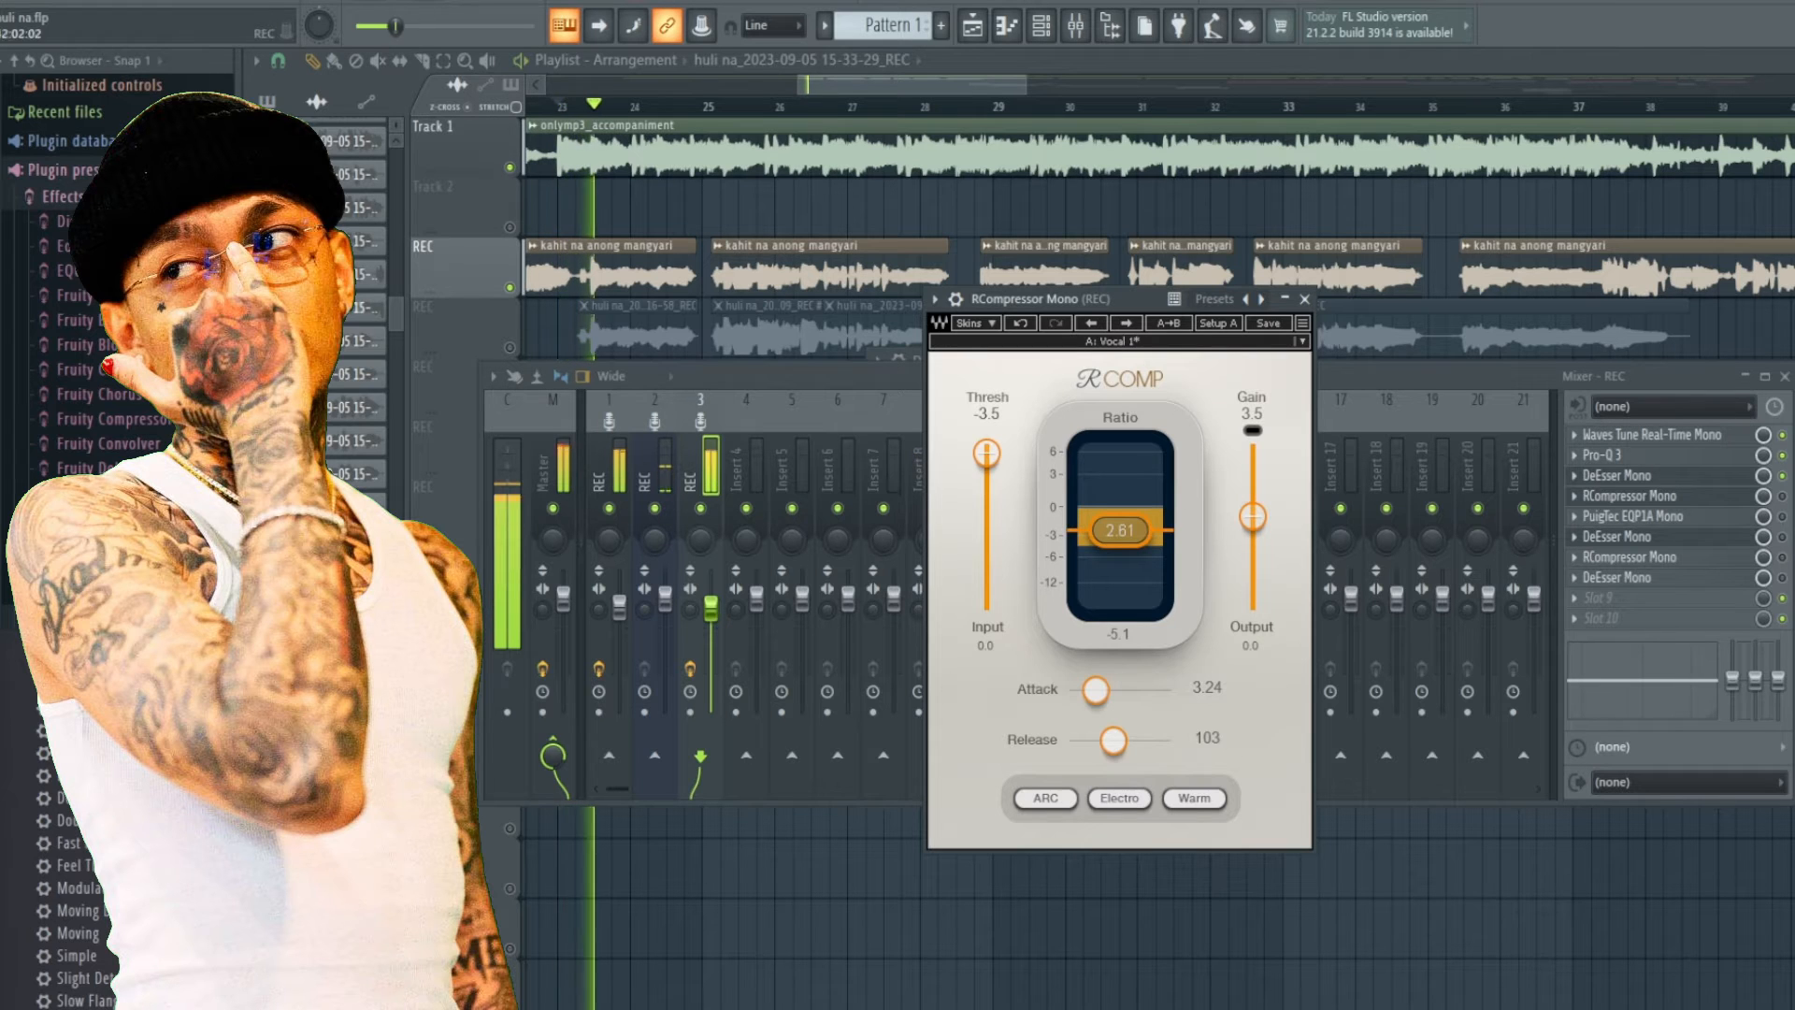
pyautogui.press('space')
# Toggle the RCompressor Mono slot on the REC insert, reopen its window and reposition it.
pyautogui.click(1784, 498)
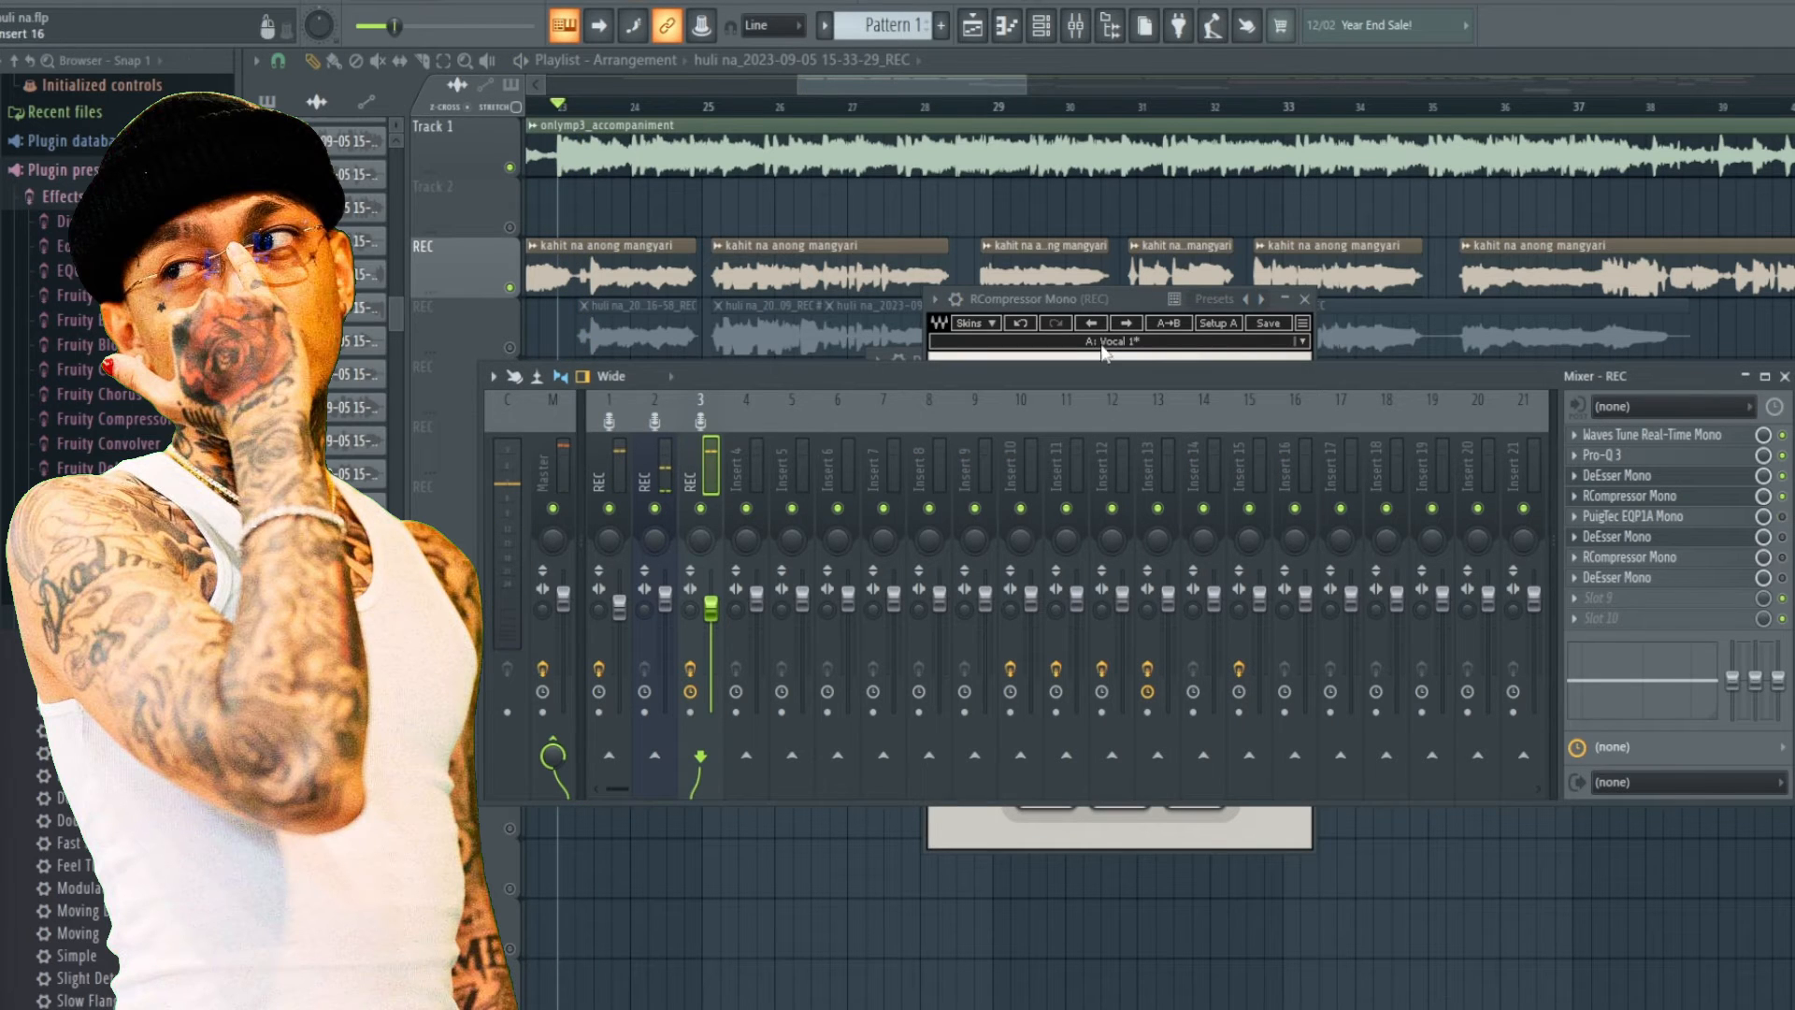
pyautogui.click(1636, 497)
pyautogui.click(1637, 500)
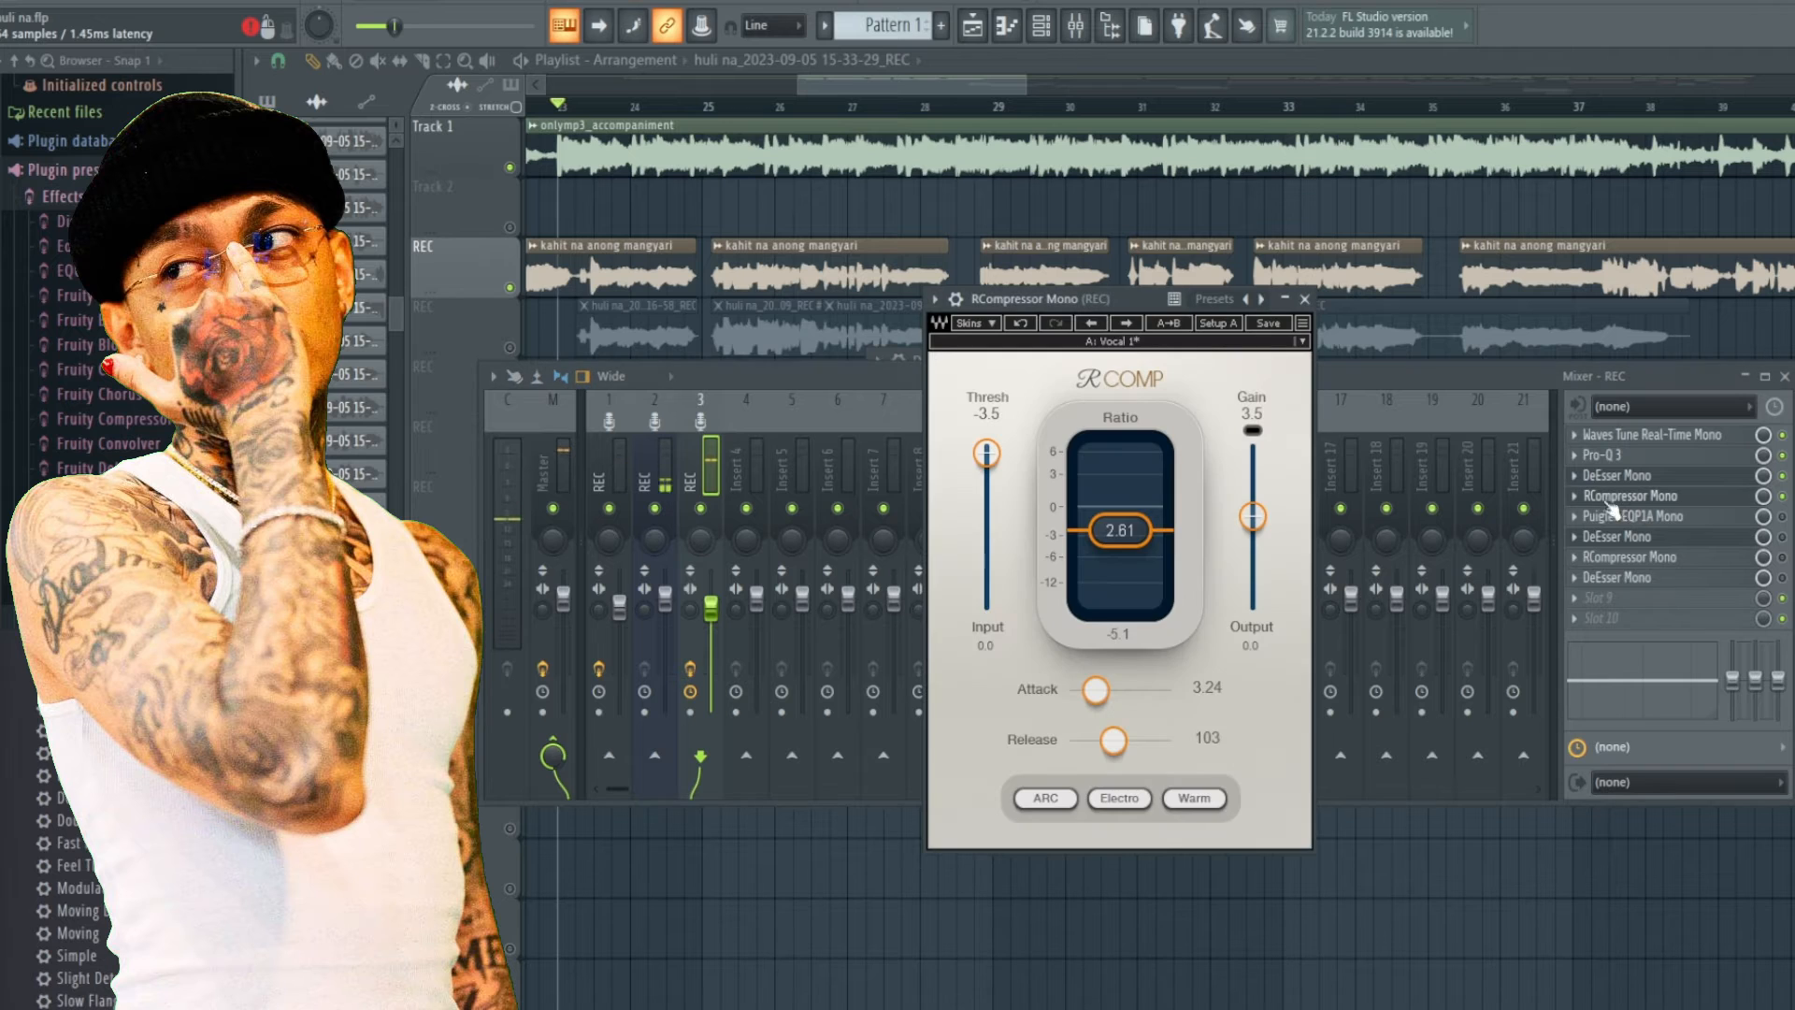
pyautogui.moveTo(1011, 306); pyautogui.dragTo(1023, 334)
pyautogui.press('space')
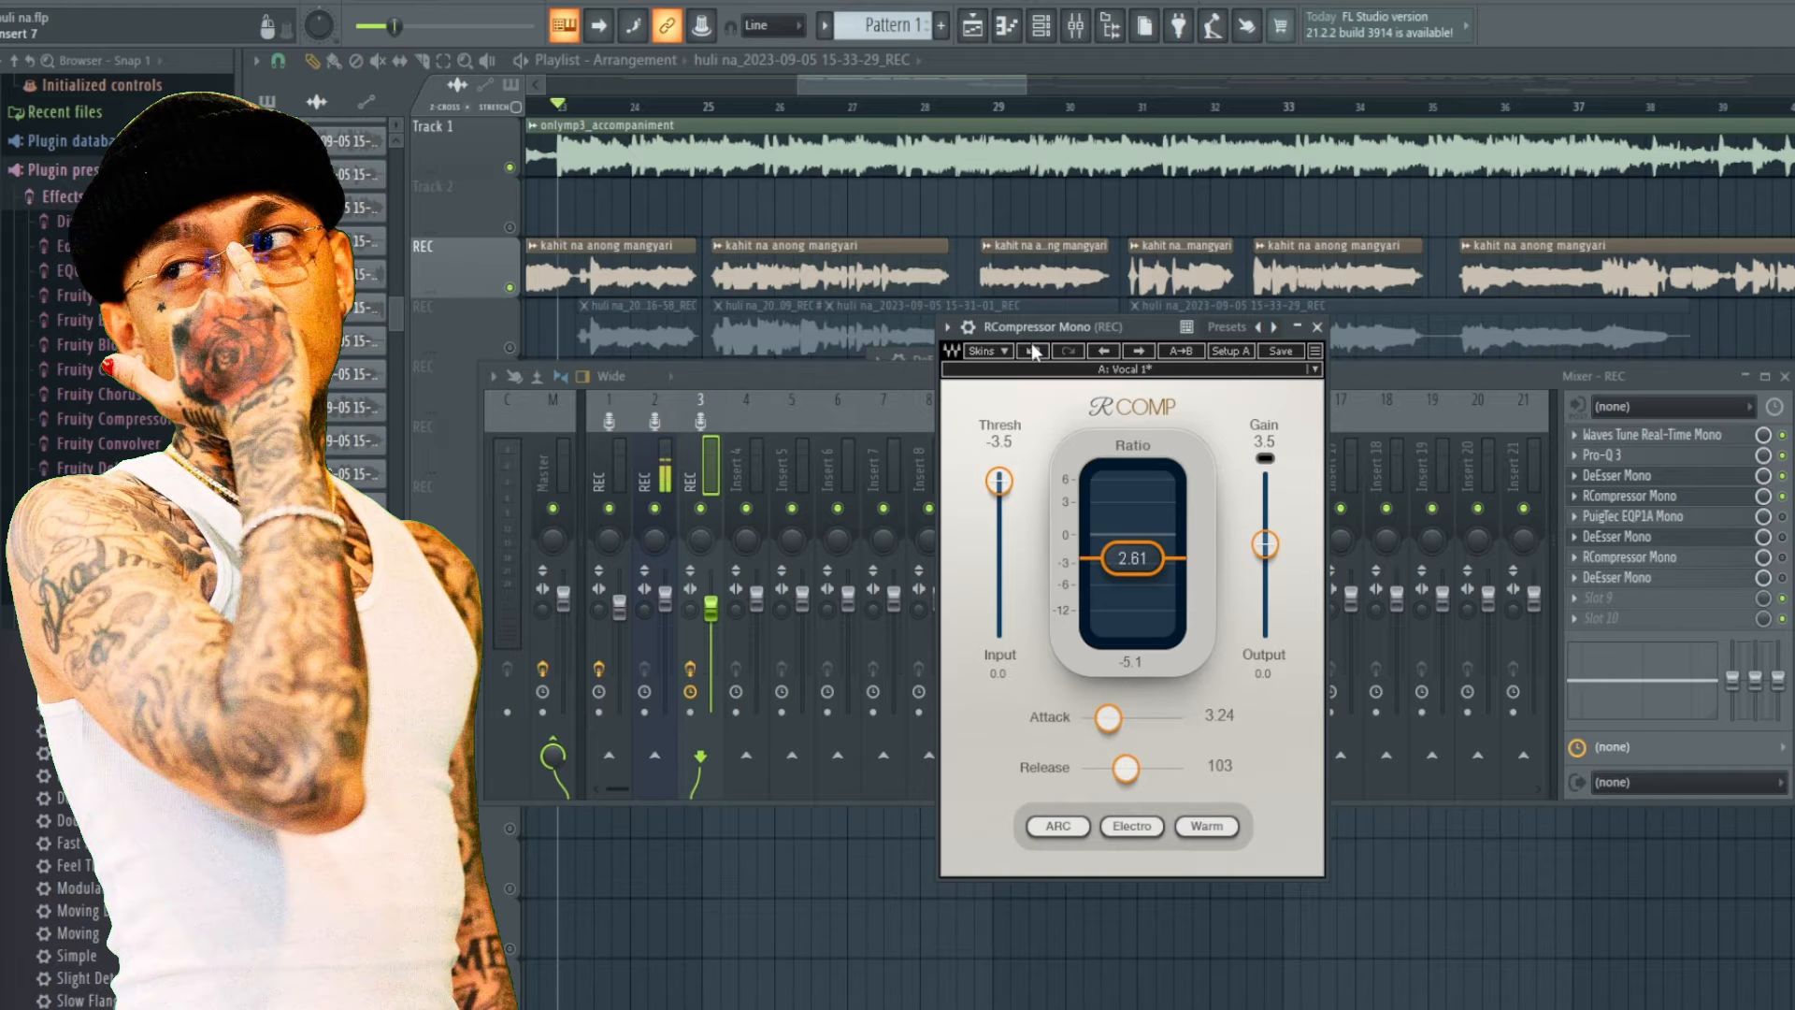
# Reposition the RCompressor window and repeatedly play back the vocal to audition the compression.
pyautogui.moveTo(1006, 323); pyautogui.dragTo(1002, 343)
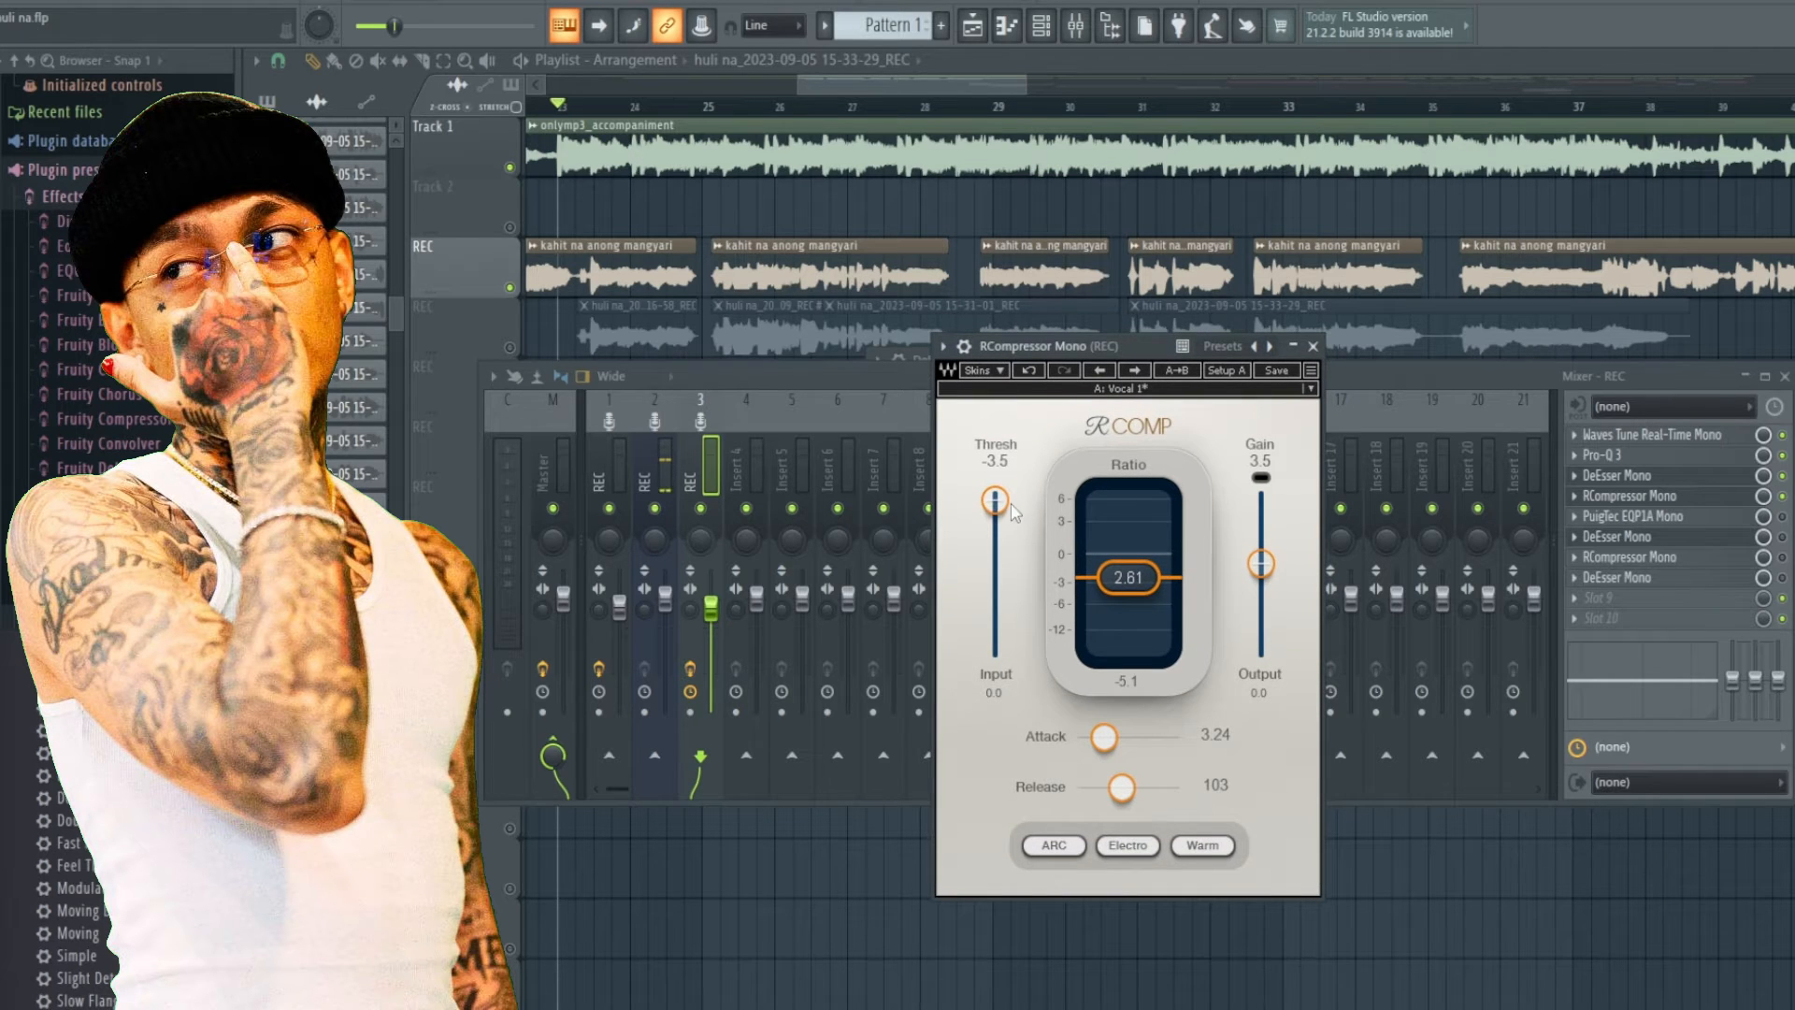
pyautogui.press('space')
pyautogui.press('space')
pyautogui.press('space')
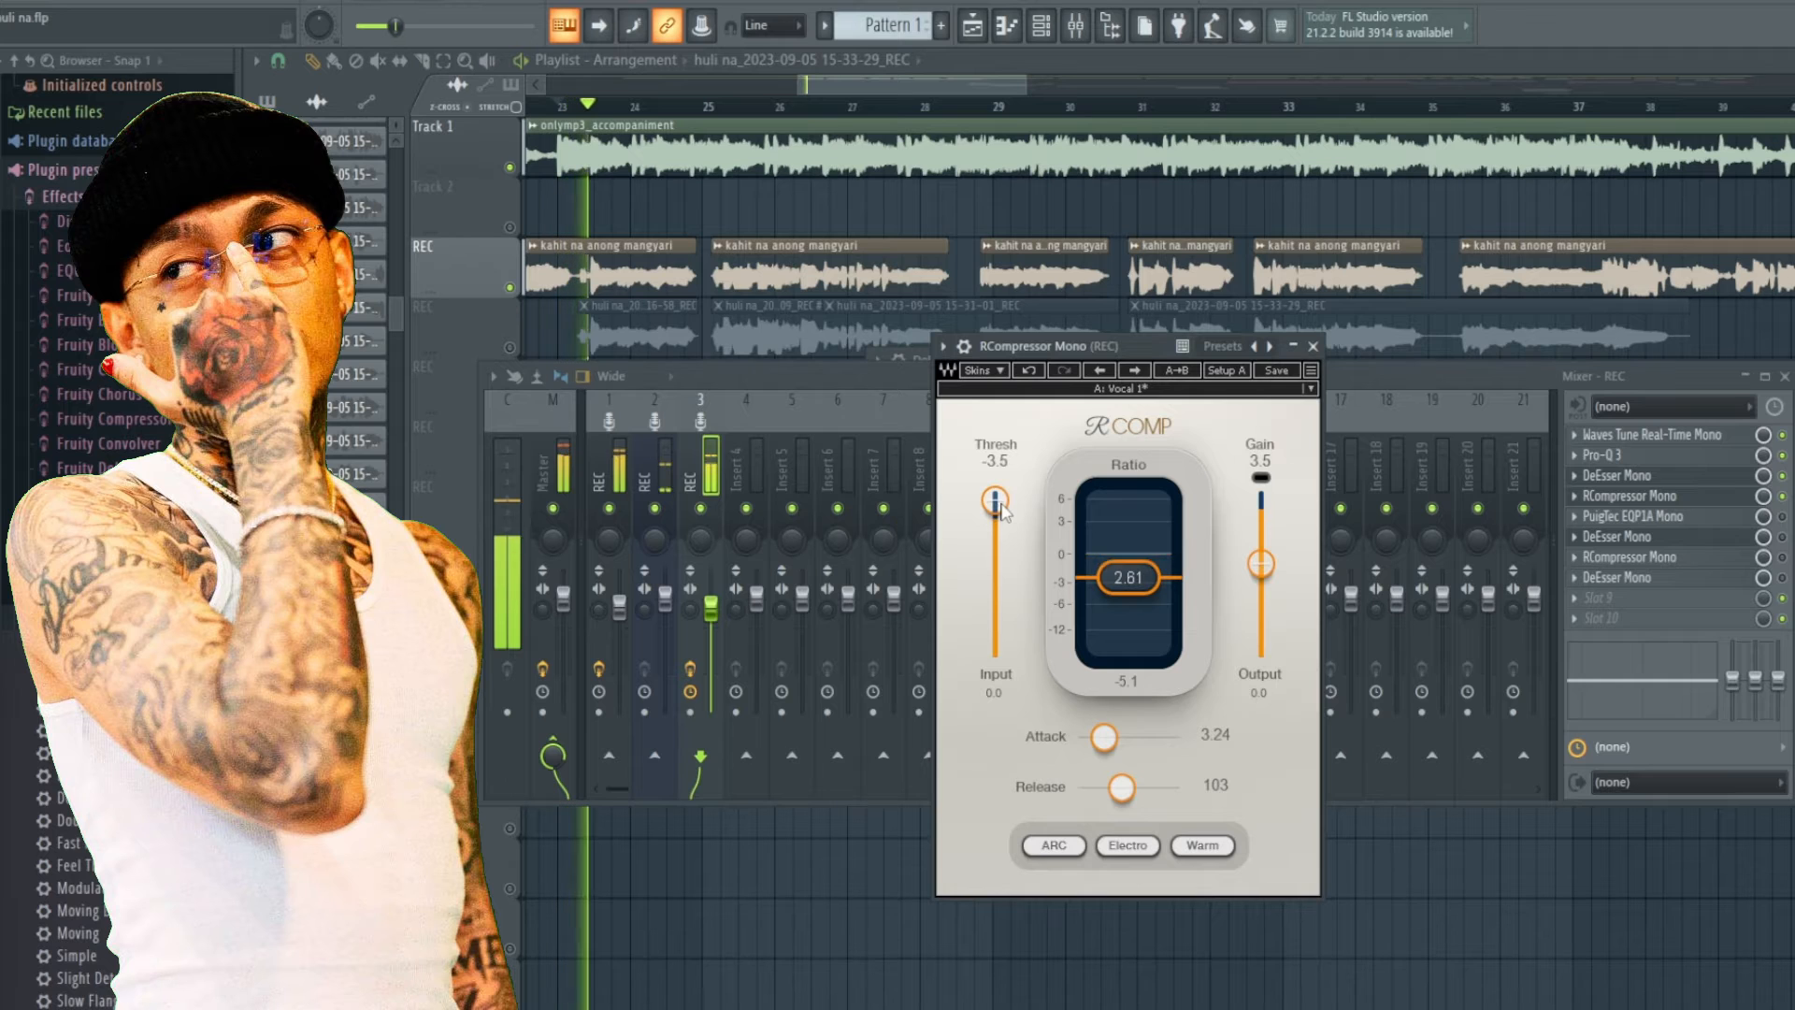
pyautogui.press('space')
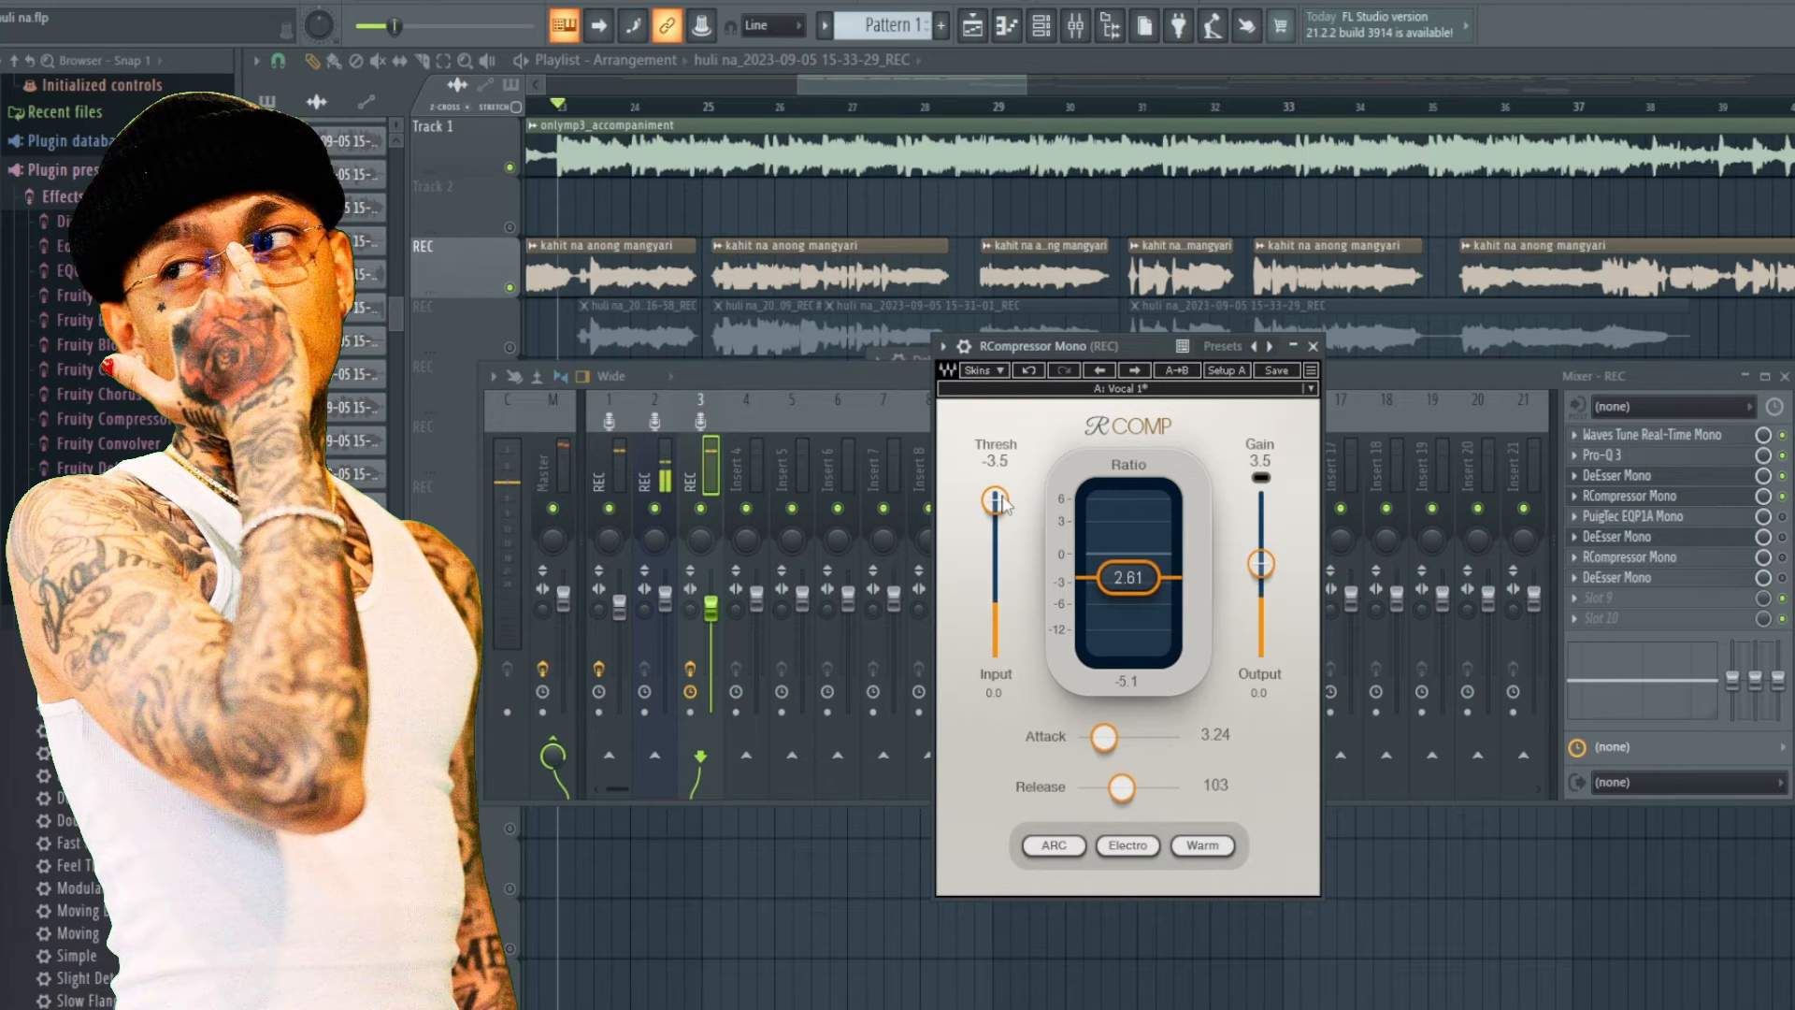
pyautogui.press('space')
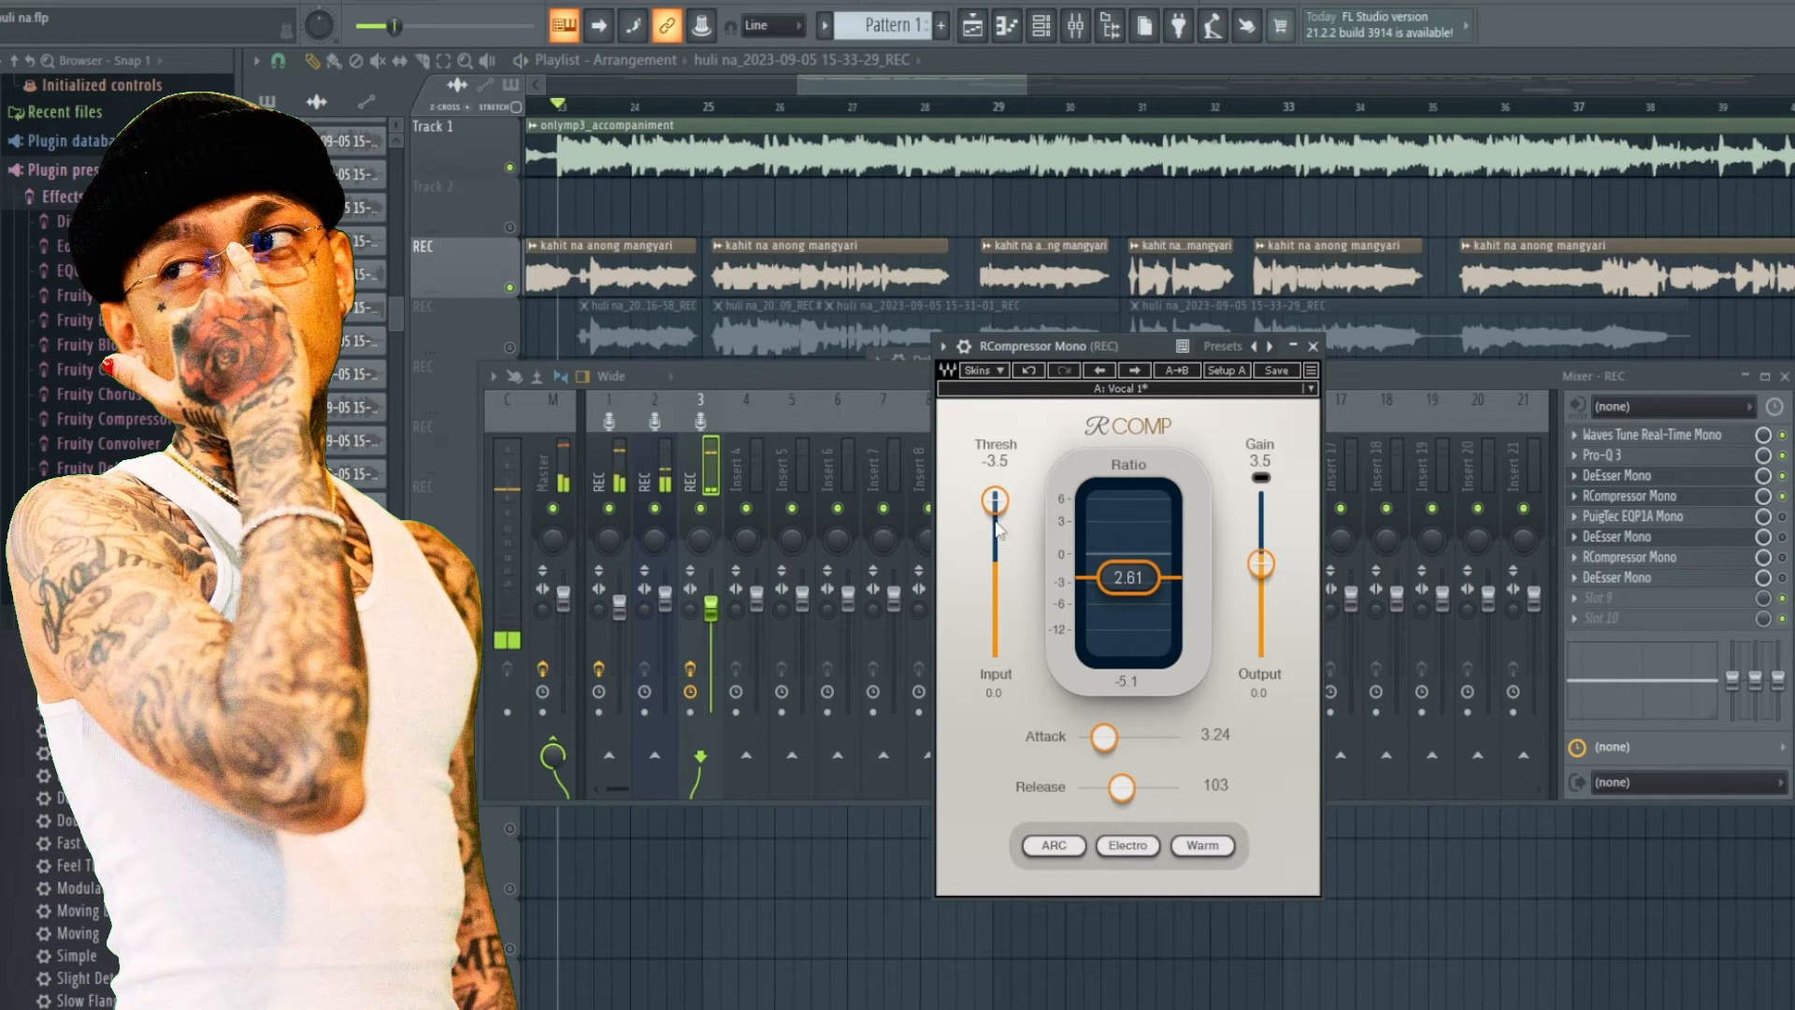
pyautogui.press('space')
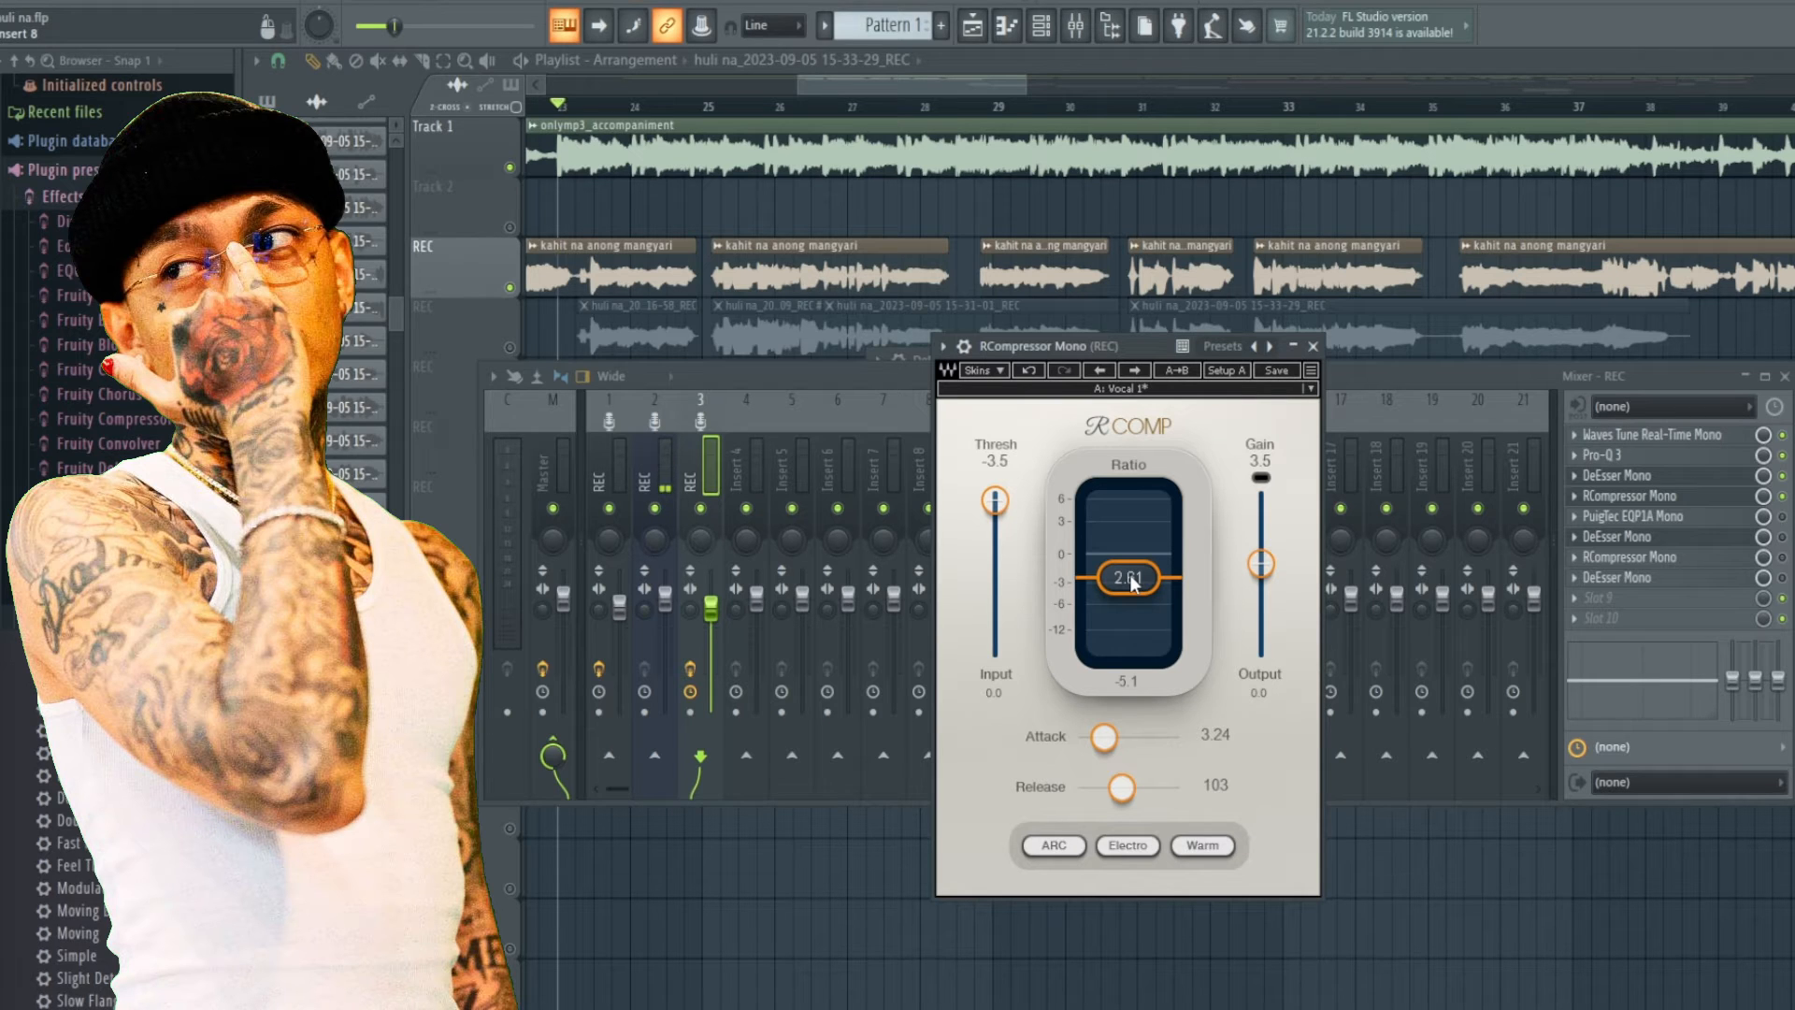
pyautogui.press('space')
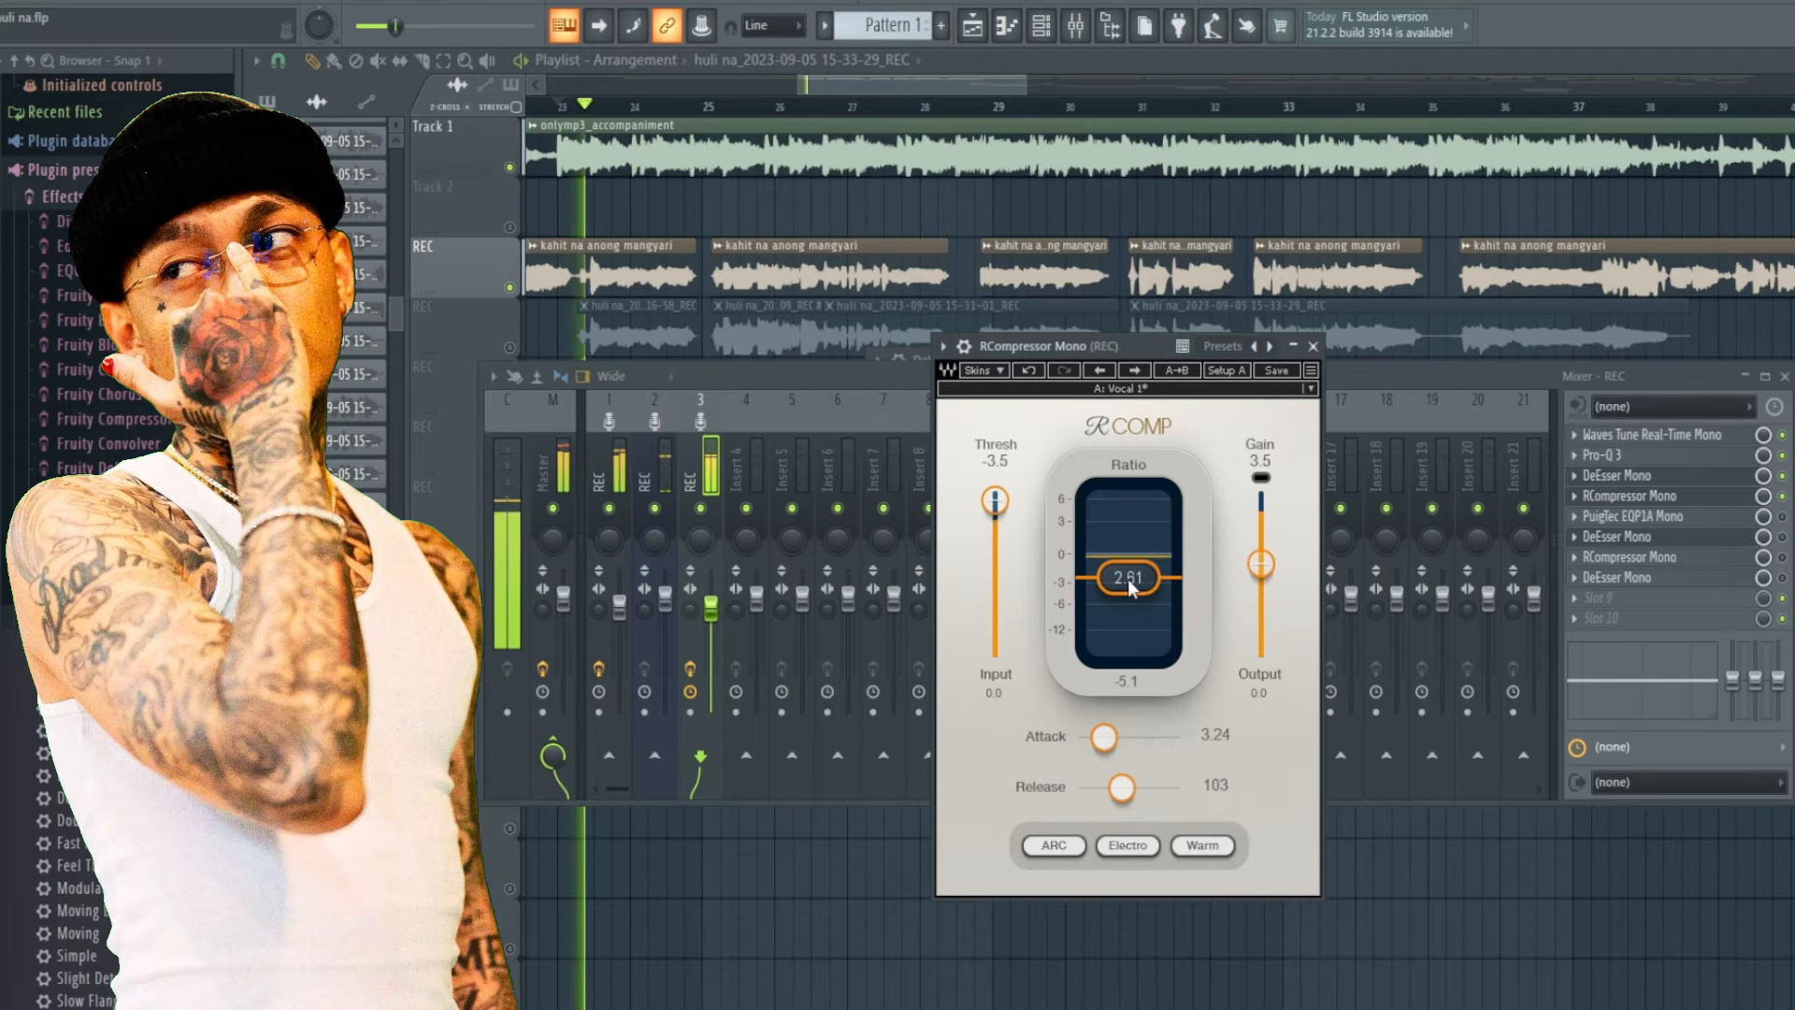
# Lower the RCompressor ratio to about 2.43 and play back the vocal to compare.
pyautogui.moveTo(1130, 585)
pyautogui.mouseDown()
pyautogui.moveTo(1129, 560)
pyautogui.moveTo(1131, 584)
pyautogui.mouseUp()
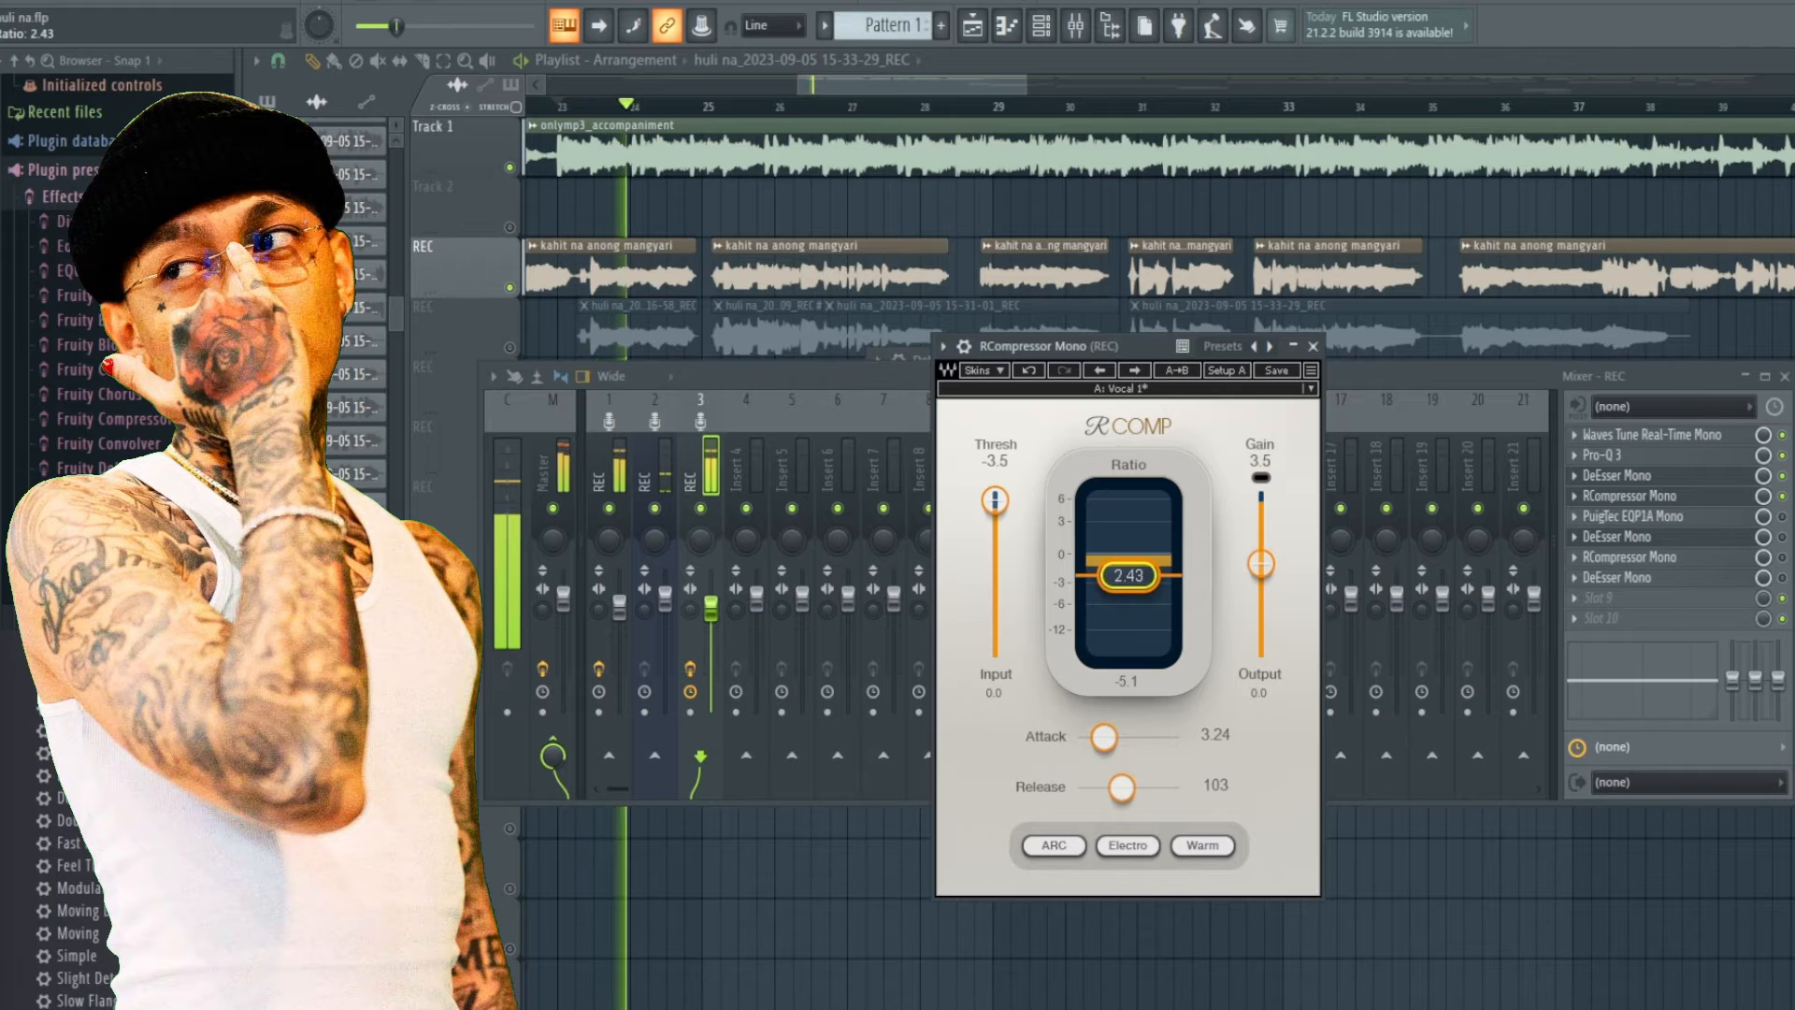
pyautogui.press('space')
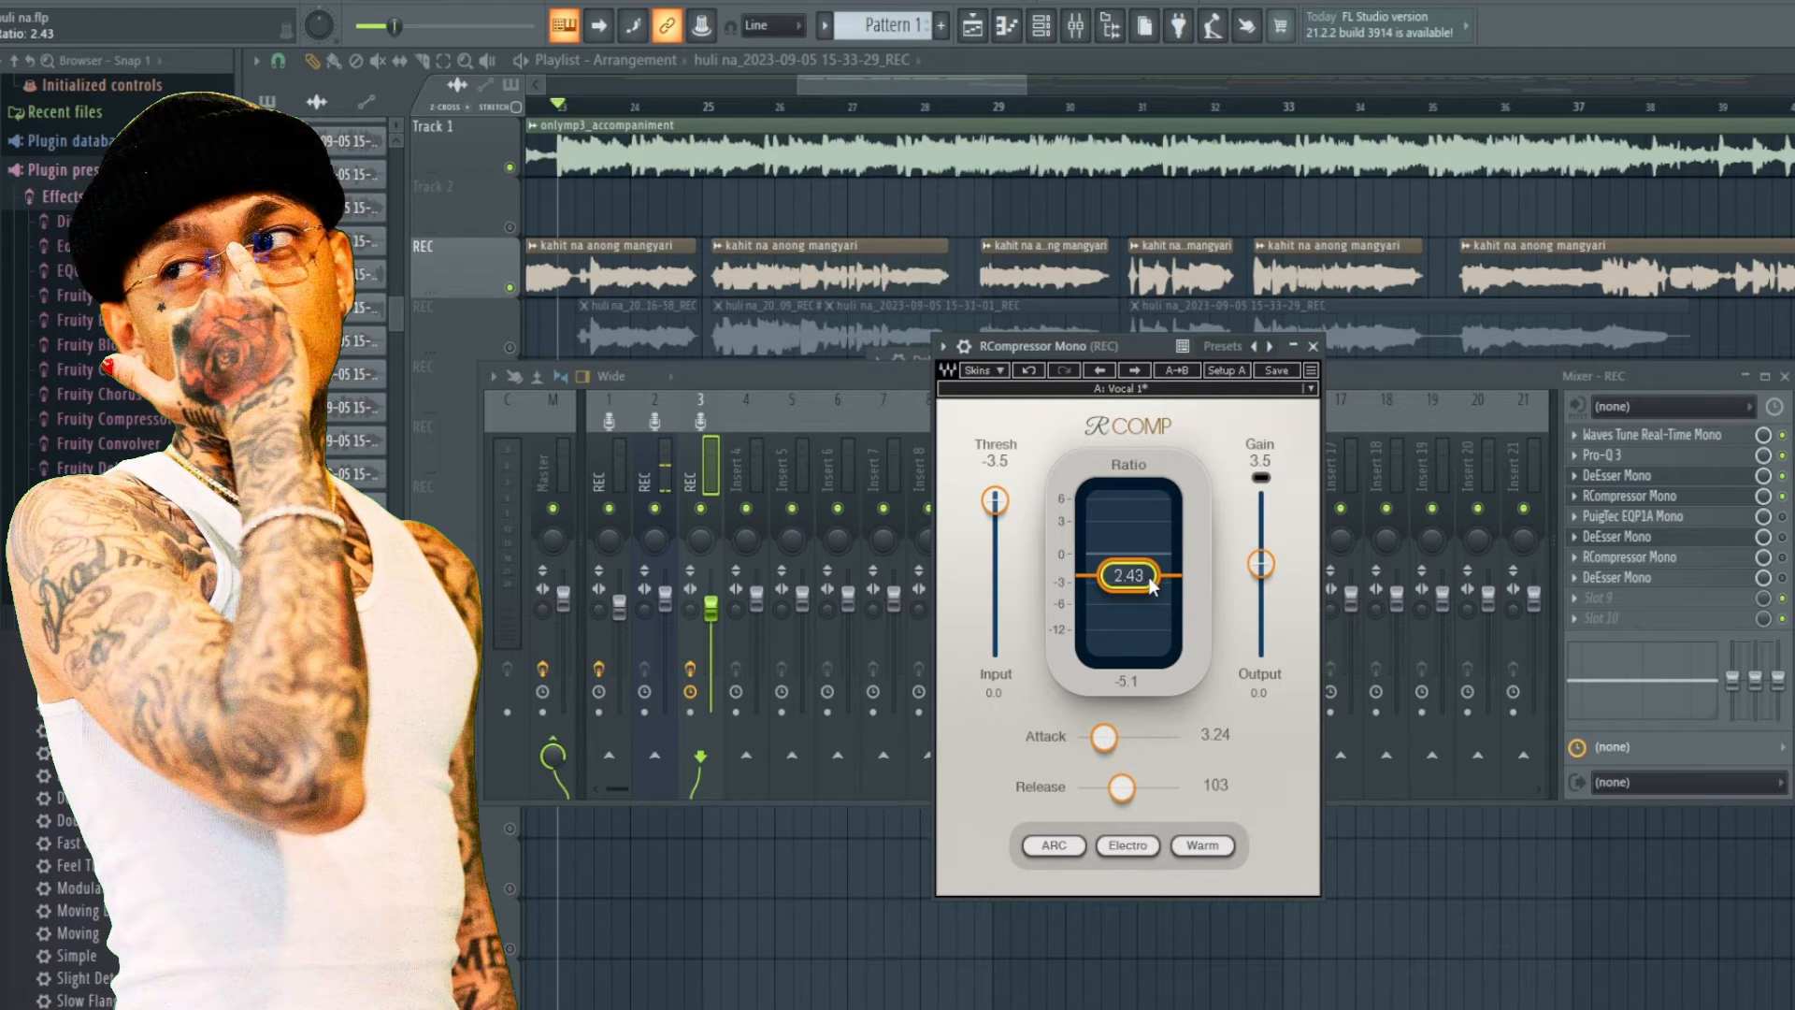
pyautogui.press('space')
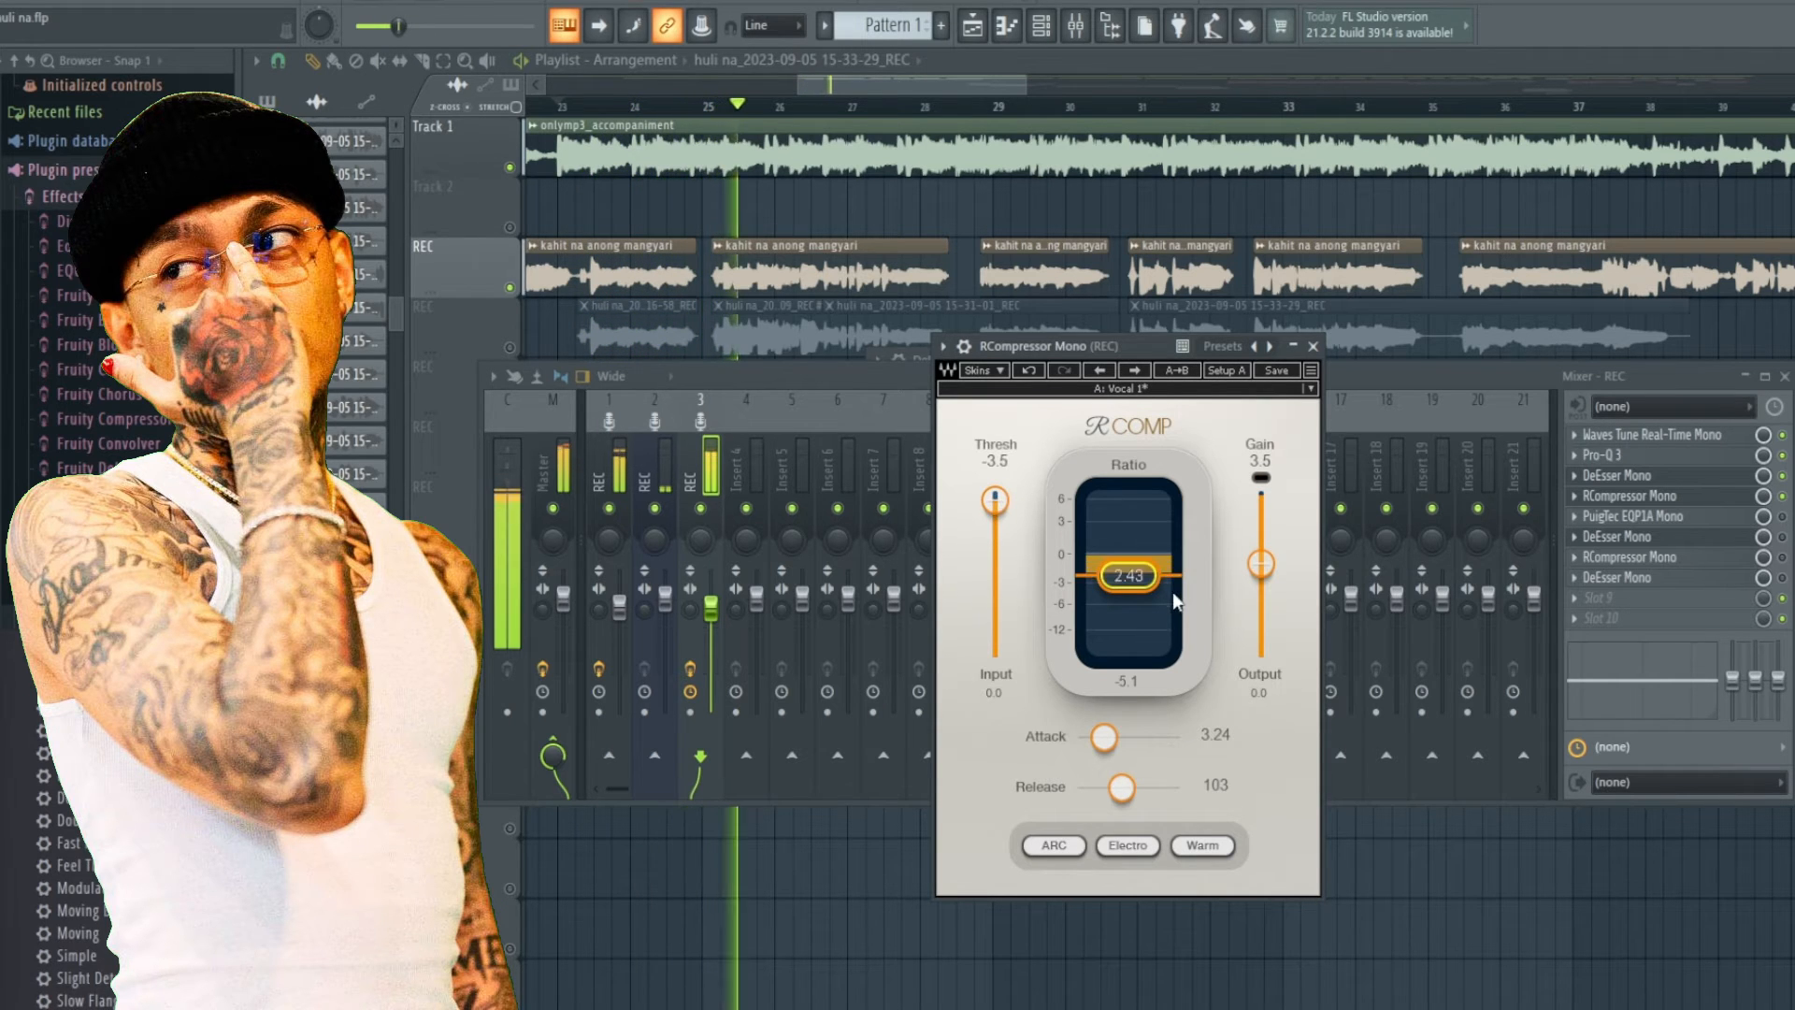
pyautogui.press('space')
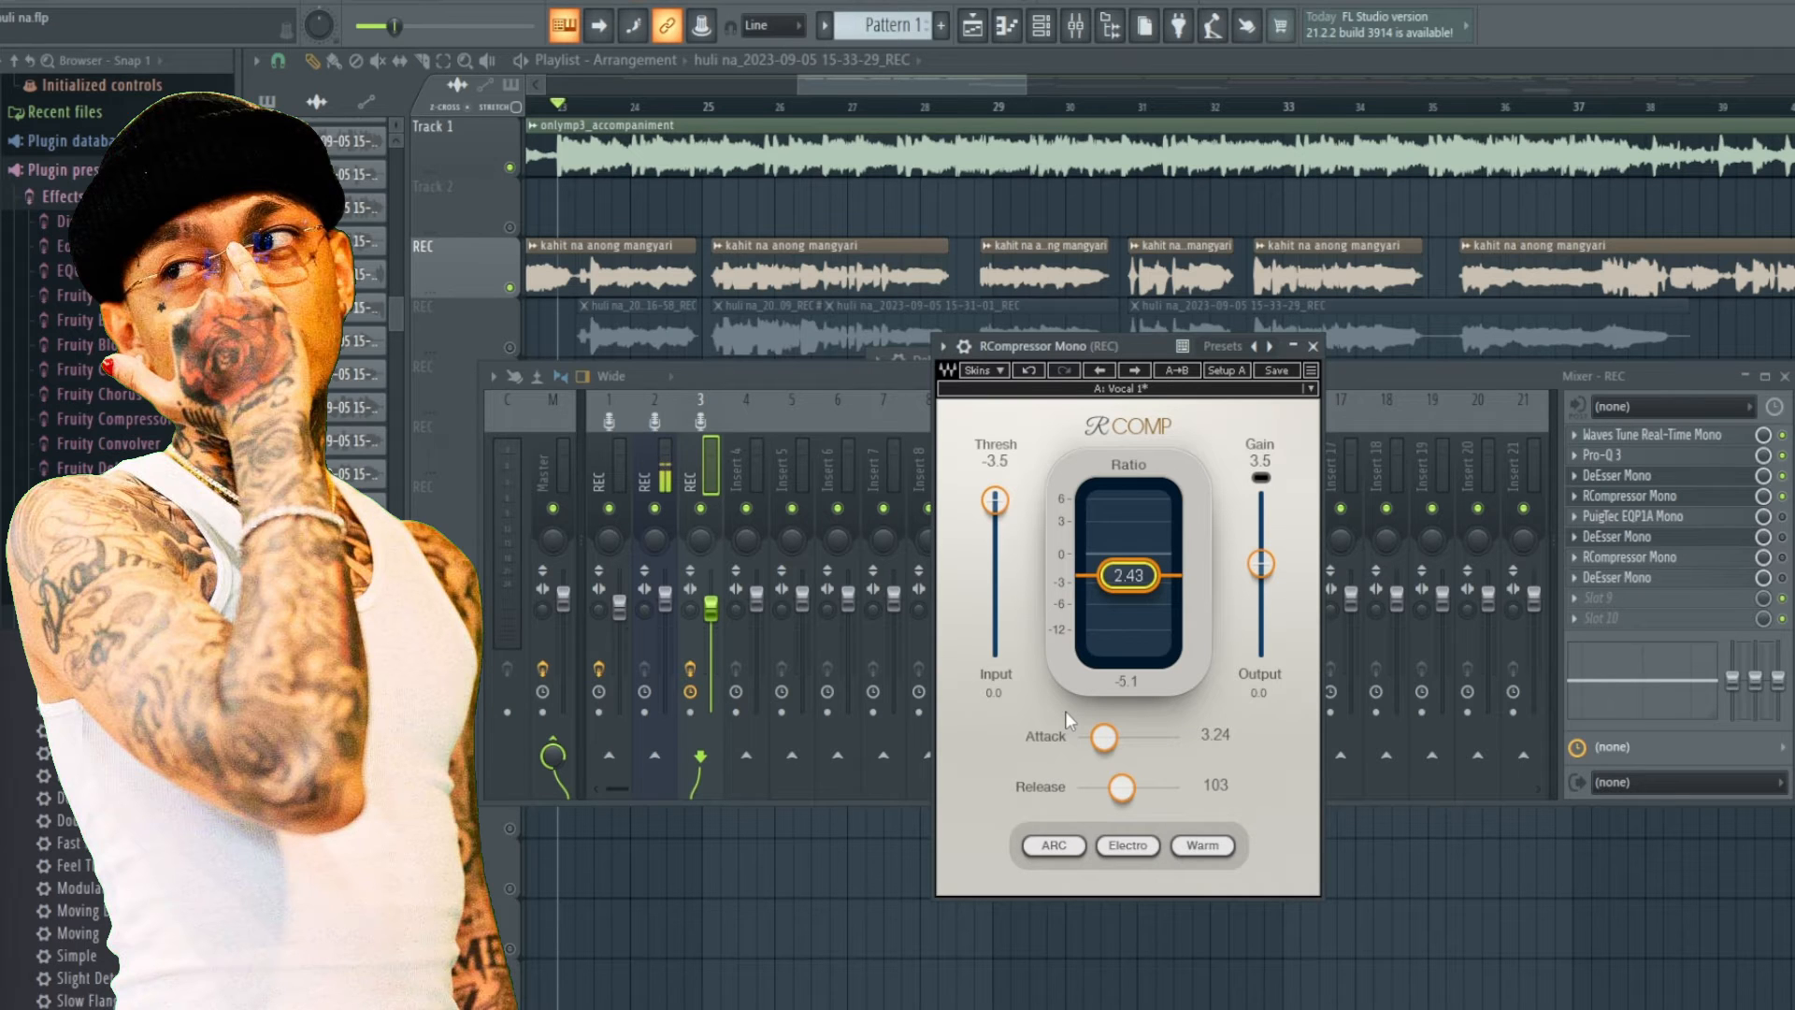
pyautogui.press('space')
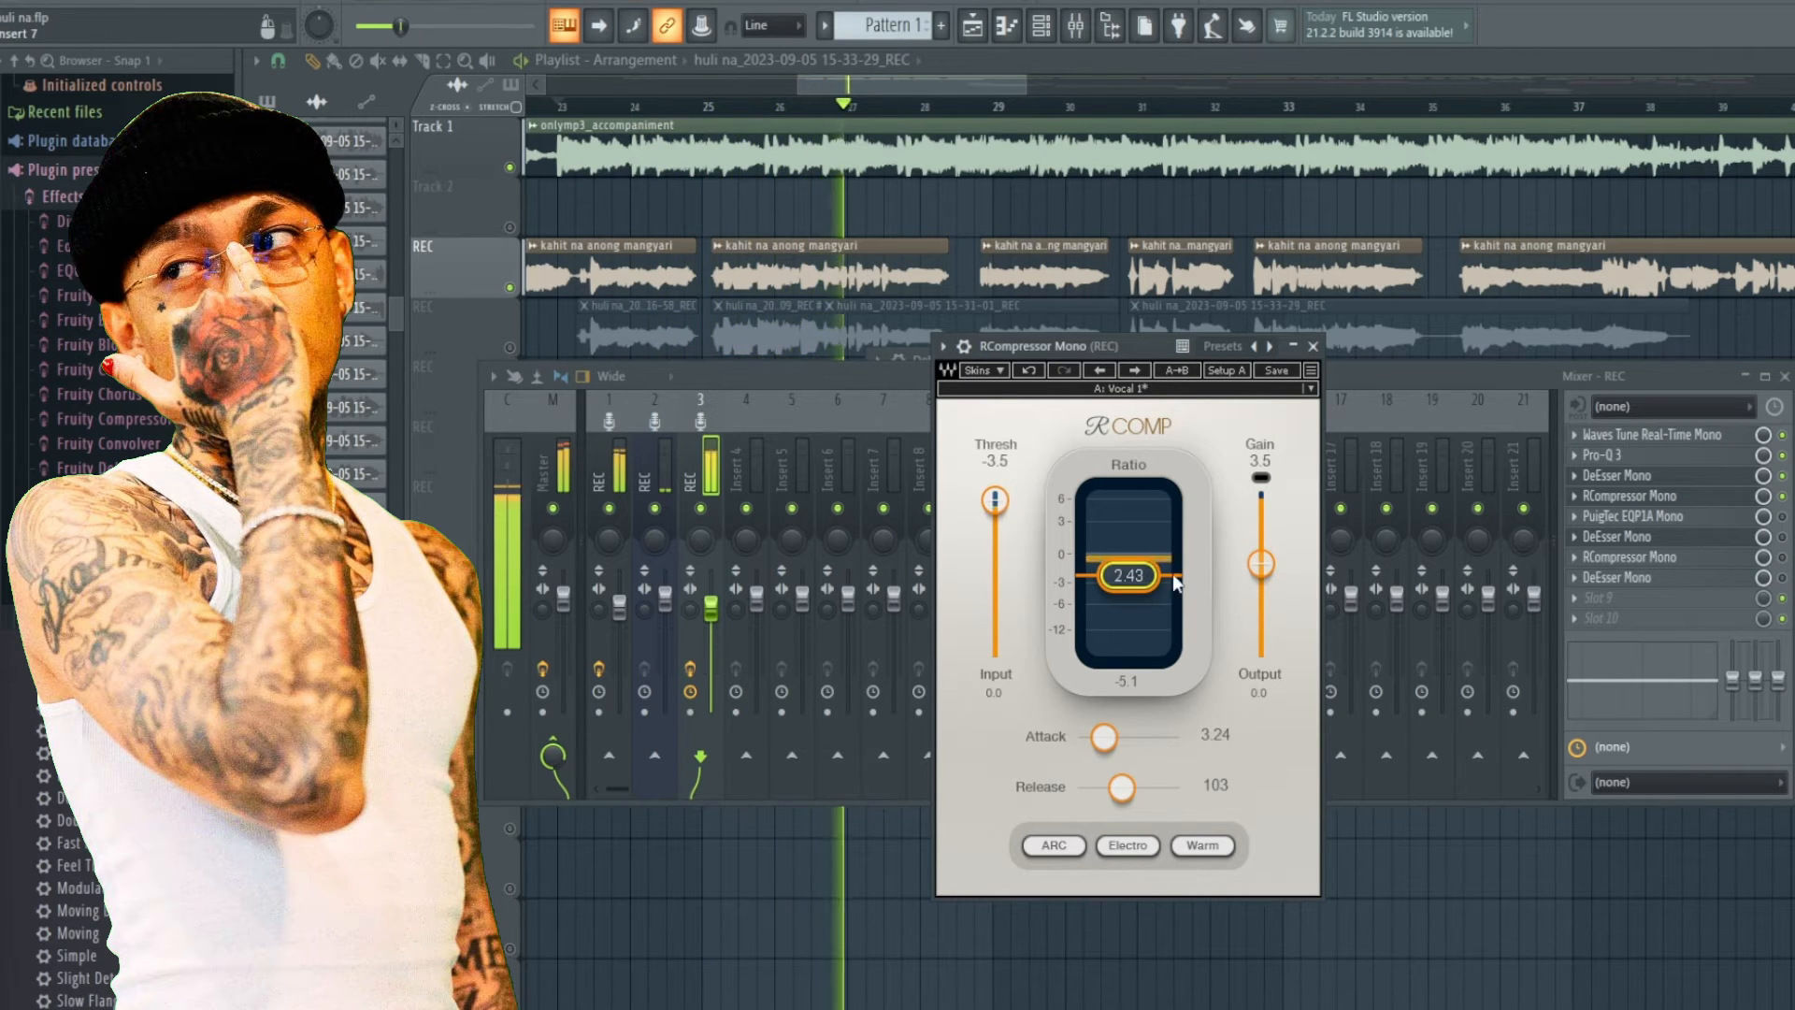
# Mute and unmute the accompaniment track during playback, then bring the mixer back into view.
pyautogui.click(510, 169)
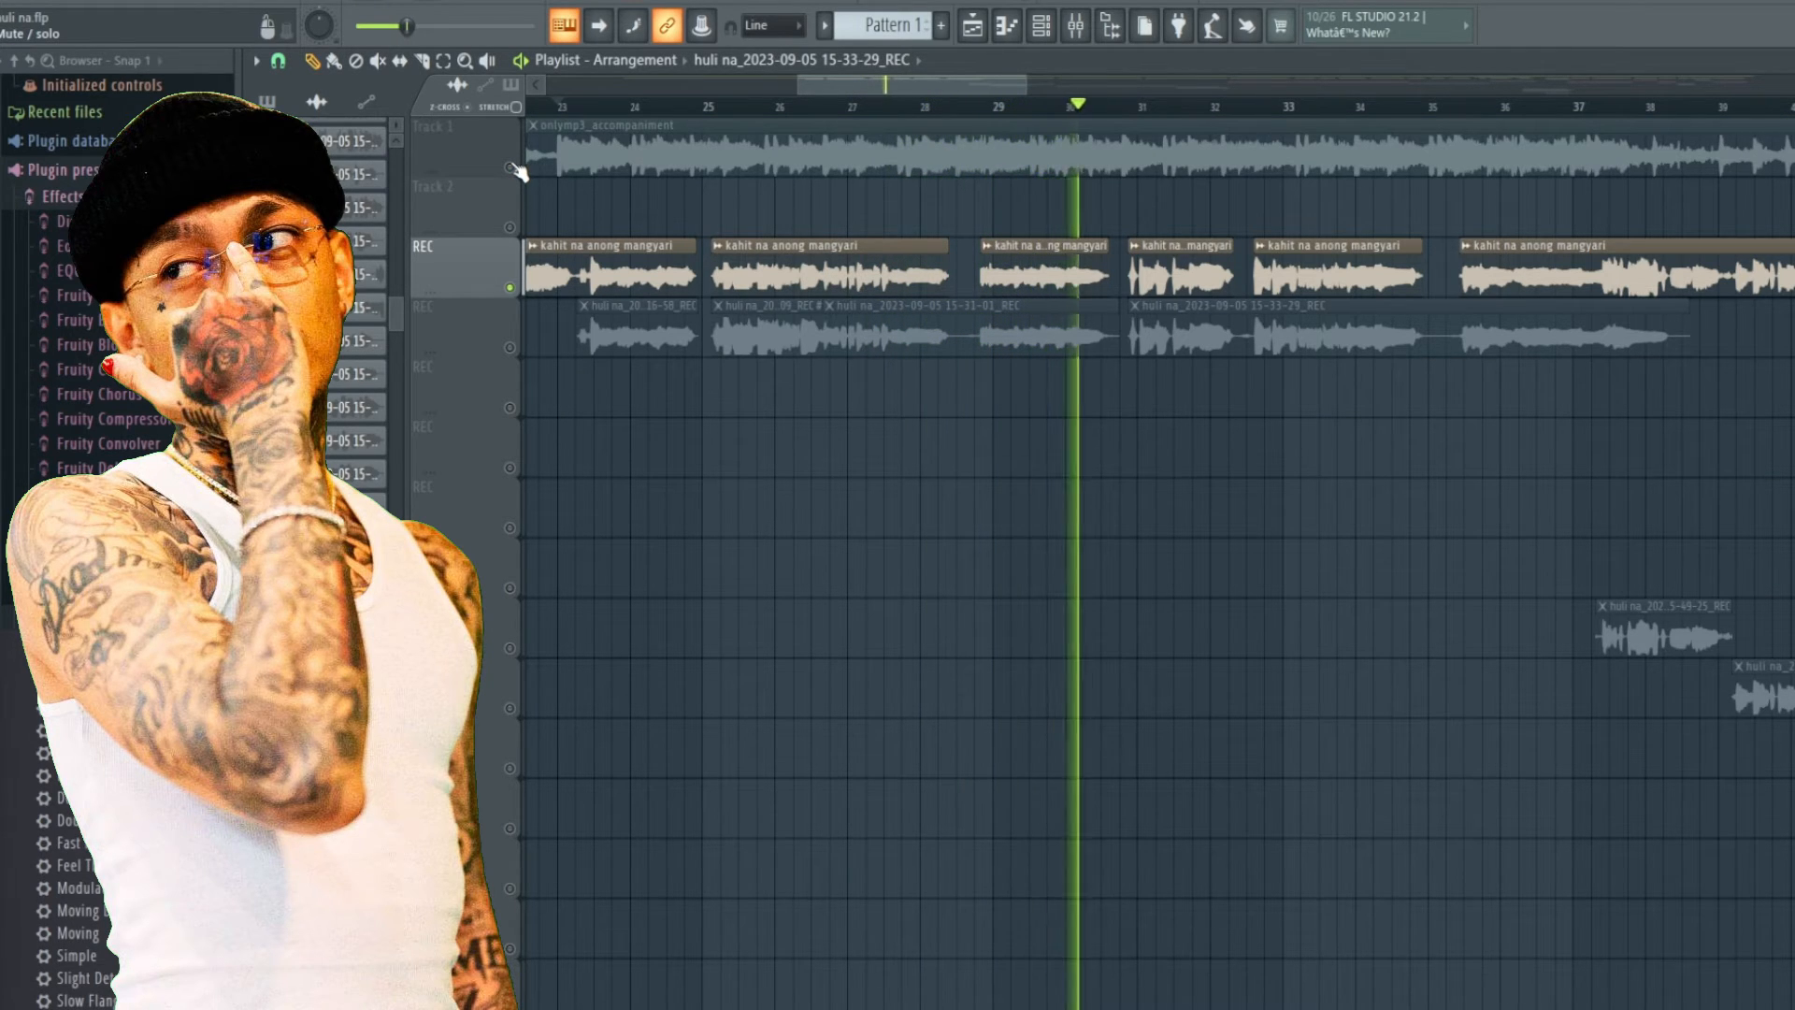
pyautogui.click(510, 168)
pyautogui.press('space')
pyautogui.click(1075, 26)
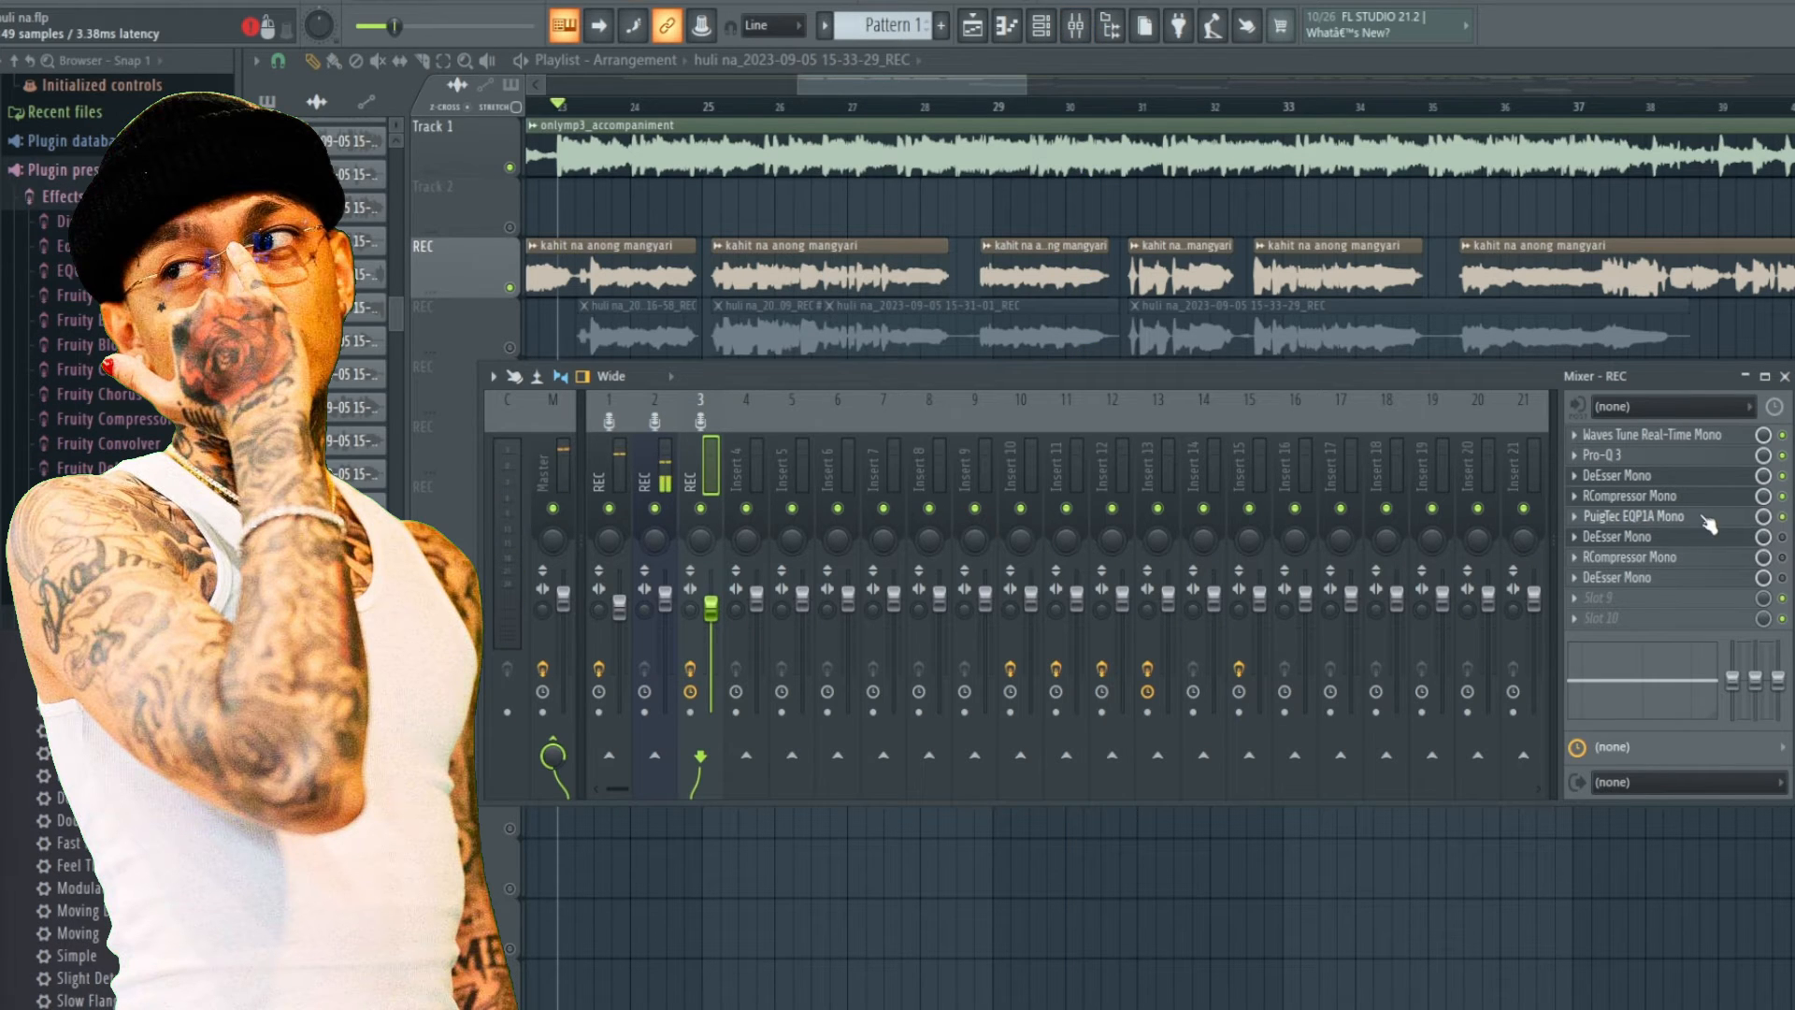
# Open the PuigTec EQP1A Mono plugin on the REC insert, inspect its high-frequency boost knob and close it.
pyautogui.click(1664, 517)
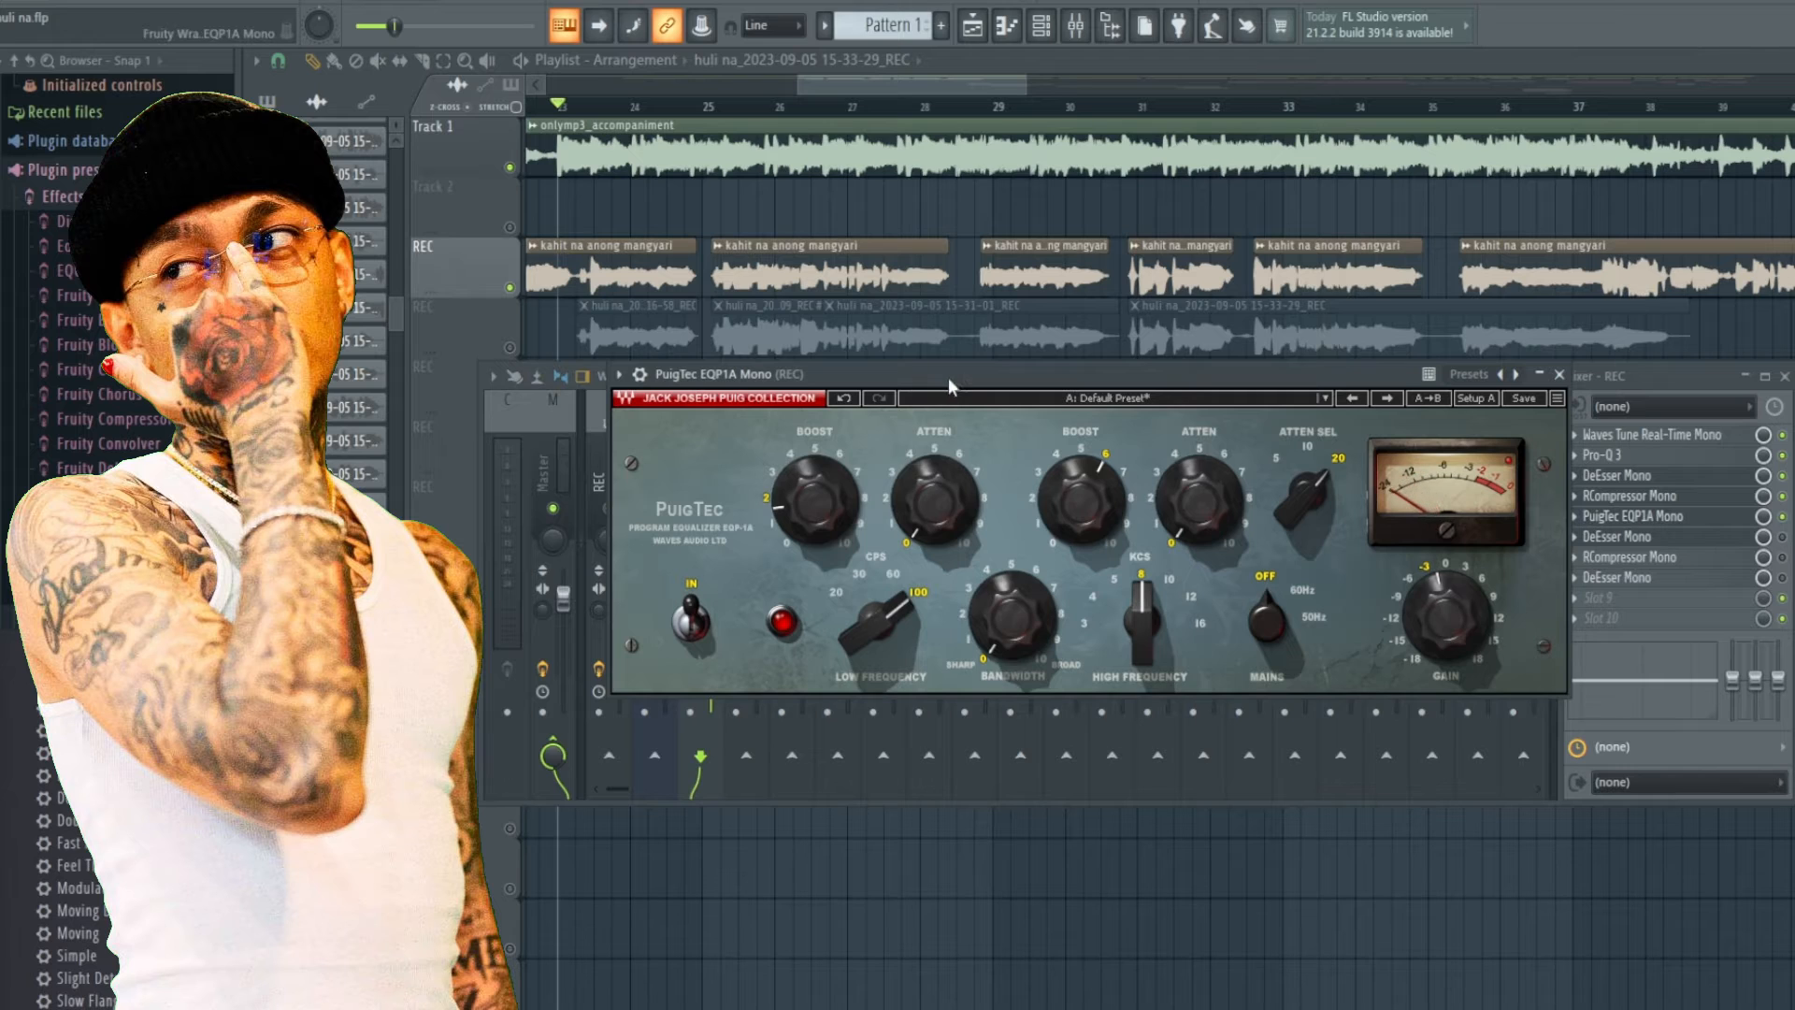
pyautogui.moveTo(948, 378); pyautogui.dragTo(940, 409)
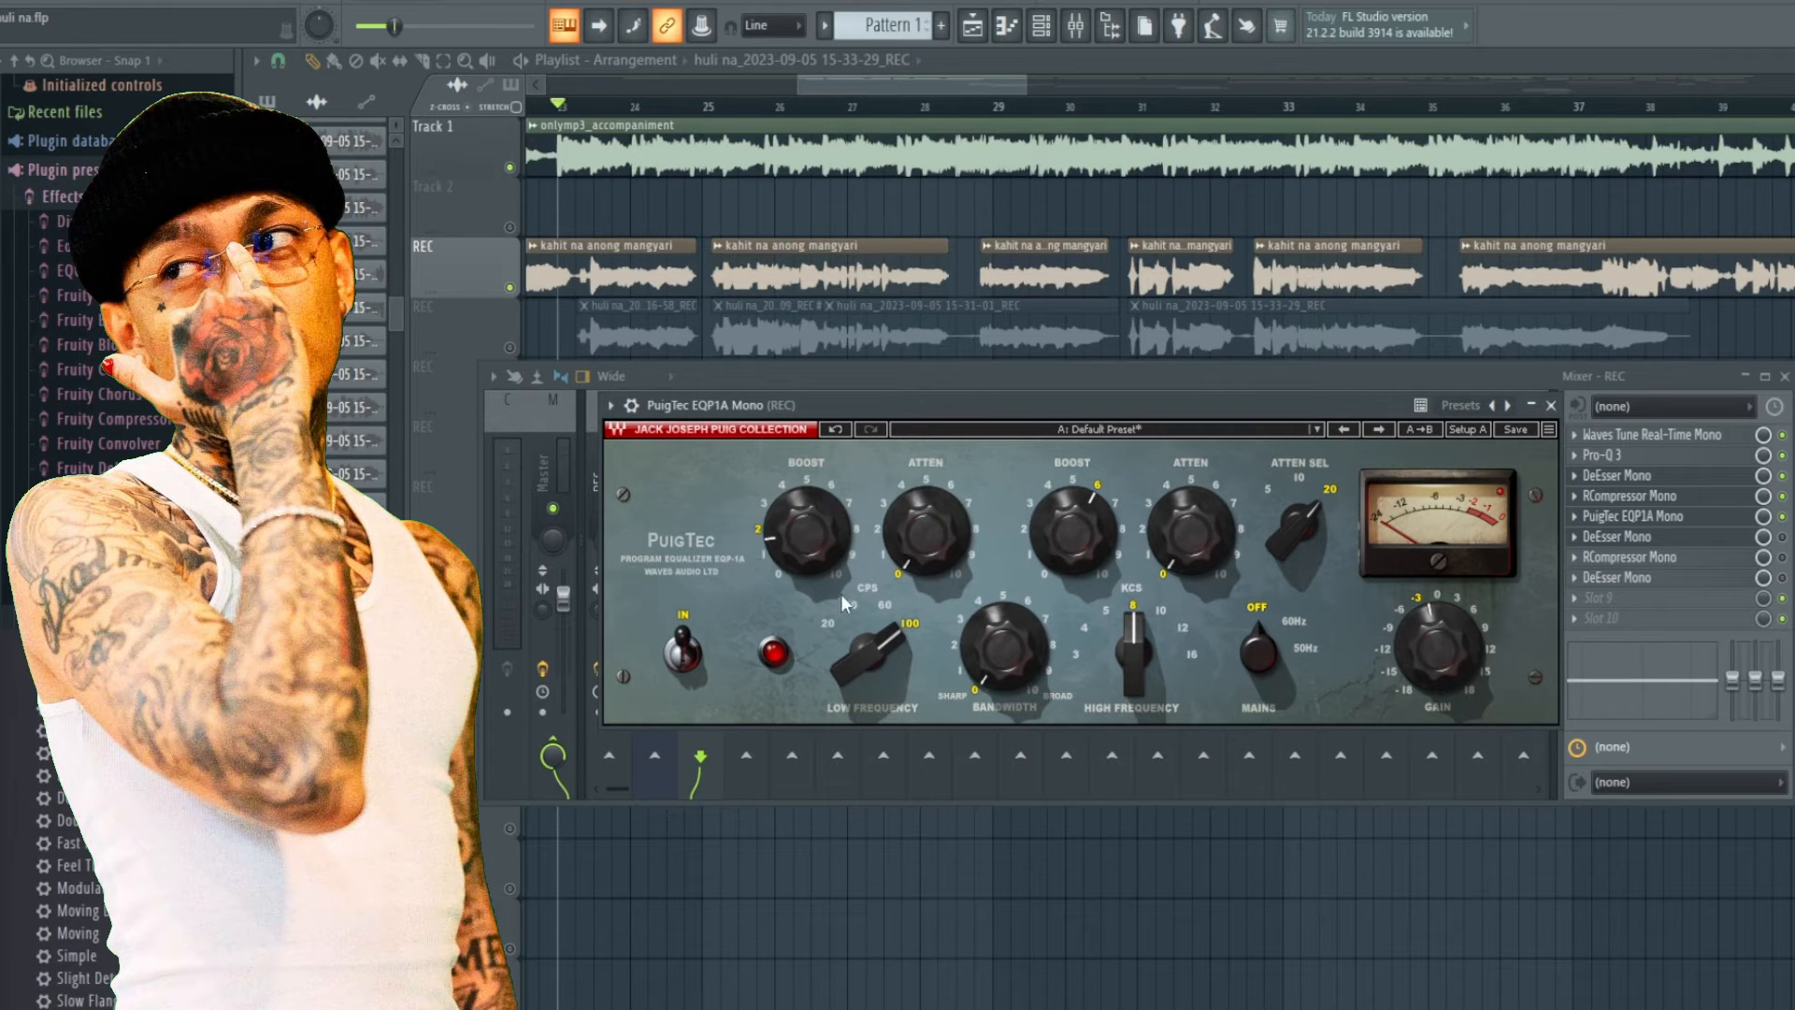
pyautogui.moveTo(771, 550)
pyautogui.click(1097, 488)
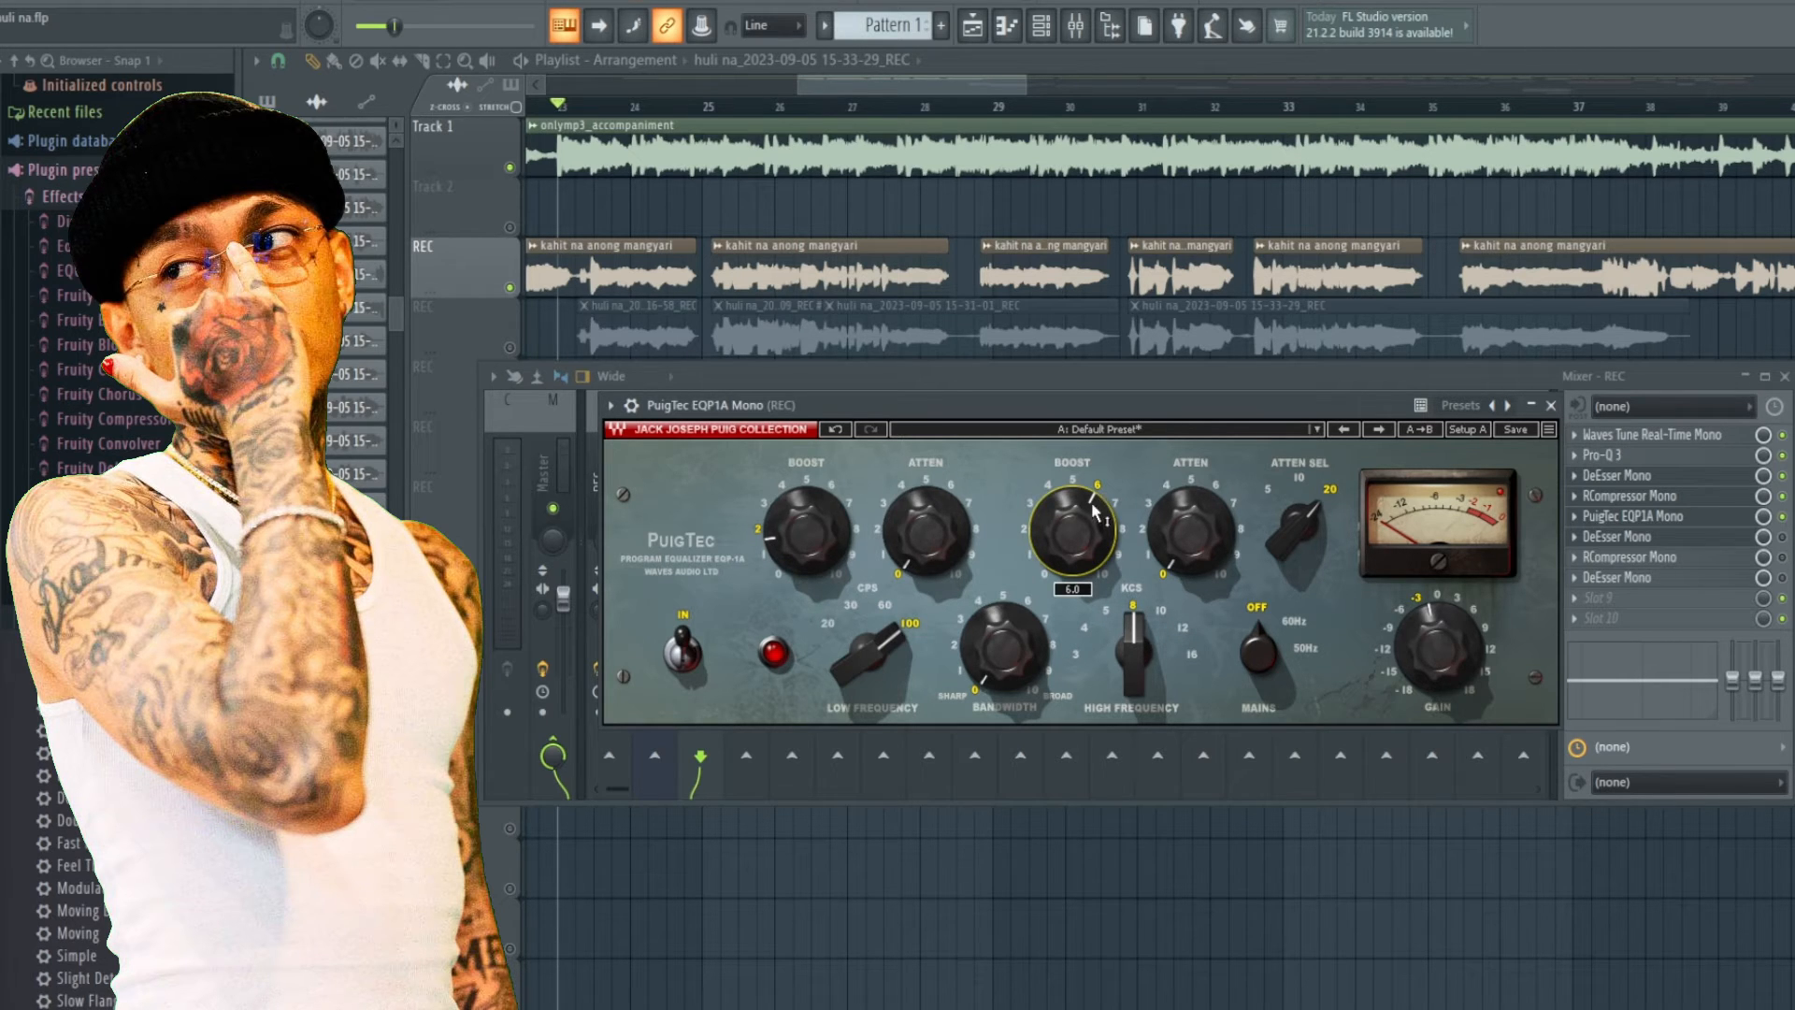
pyautogui.click(1551, 405)
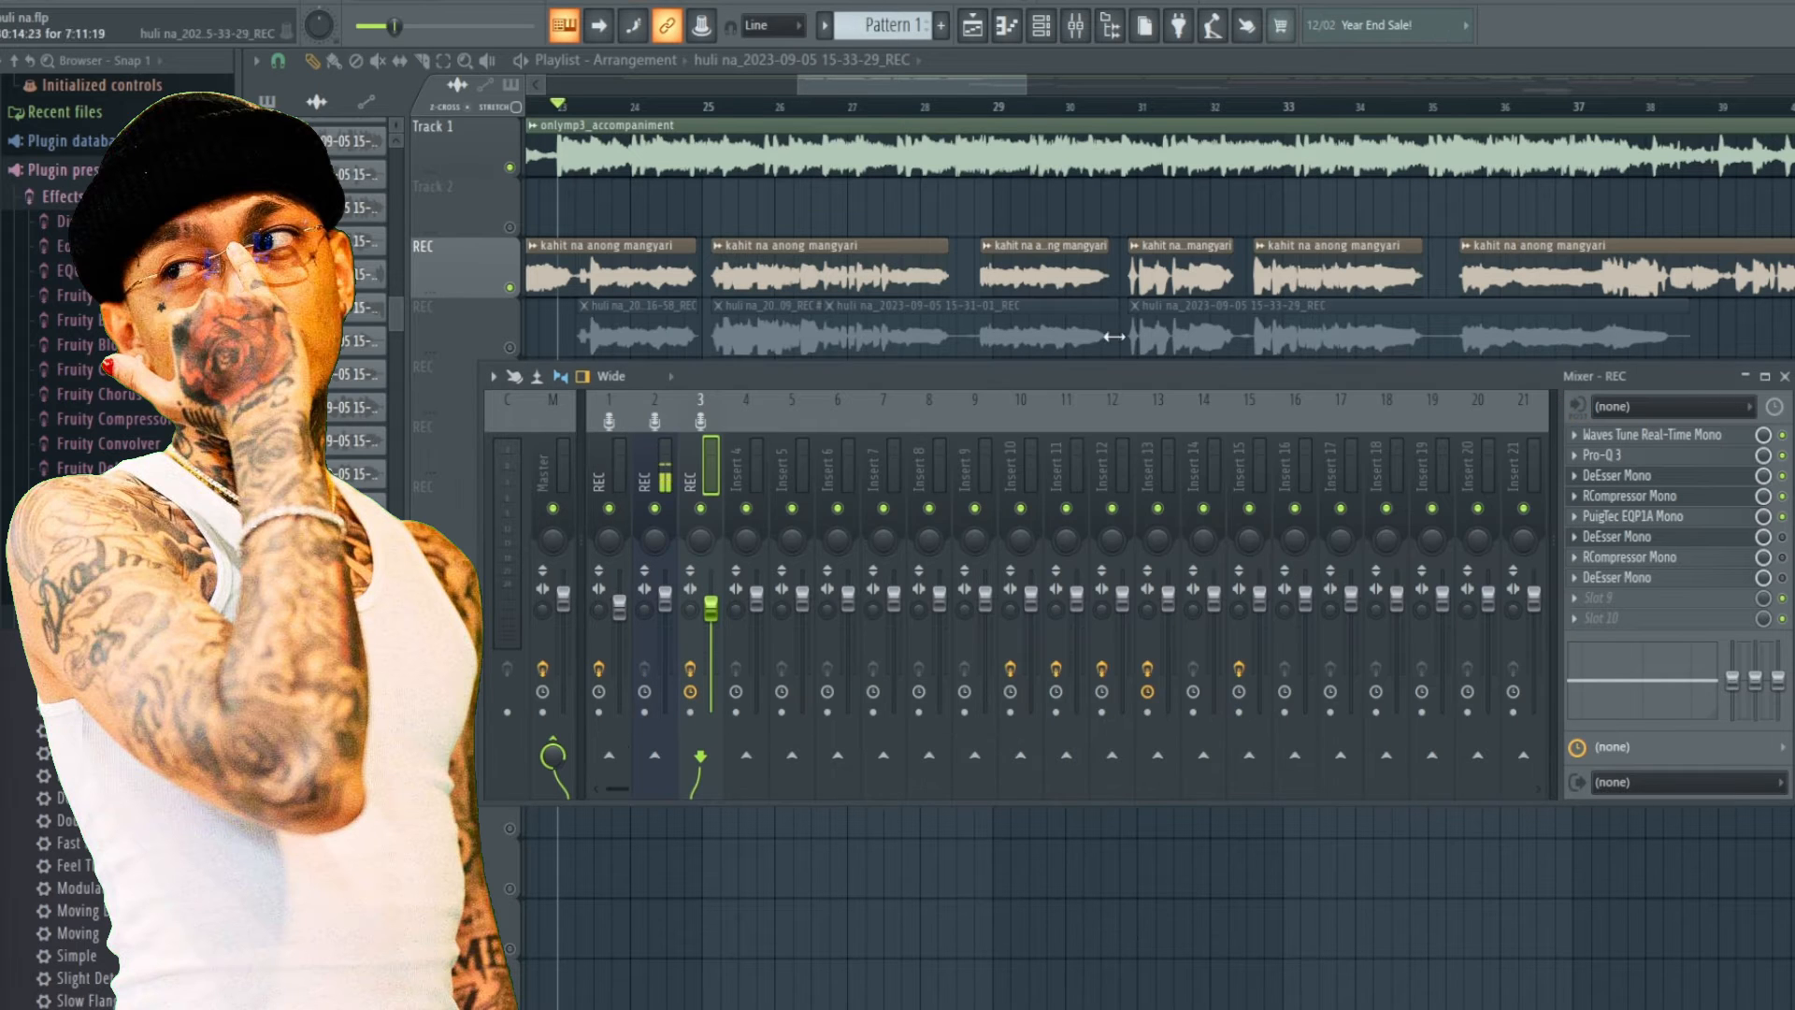
pyautogui.click(1628, 524)
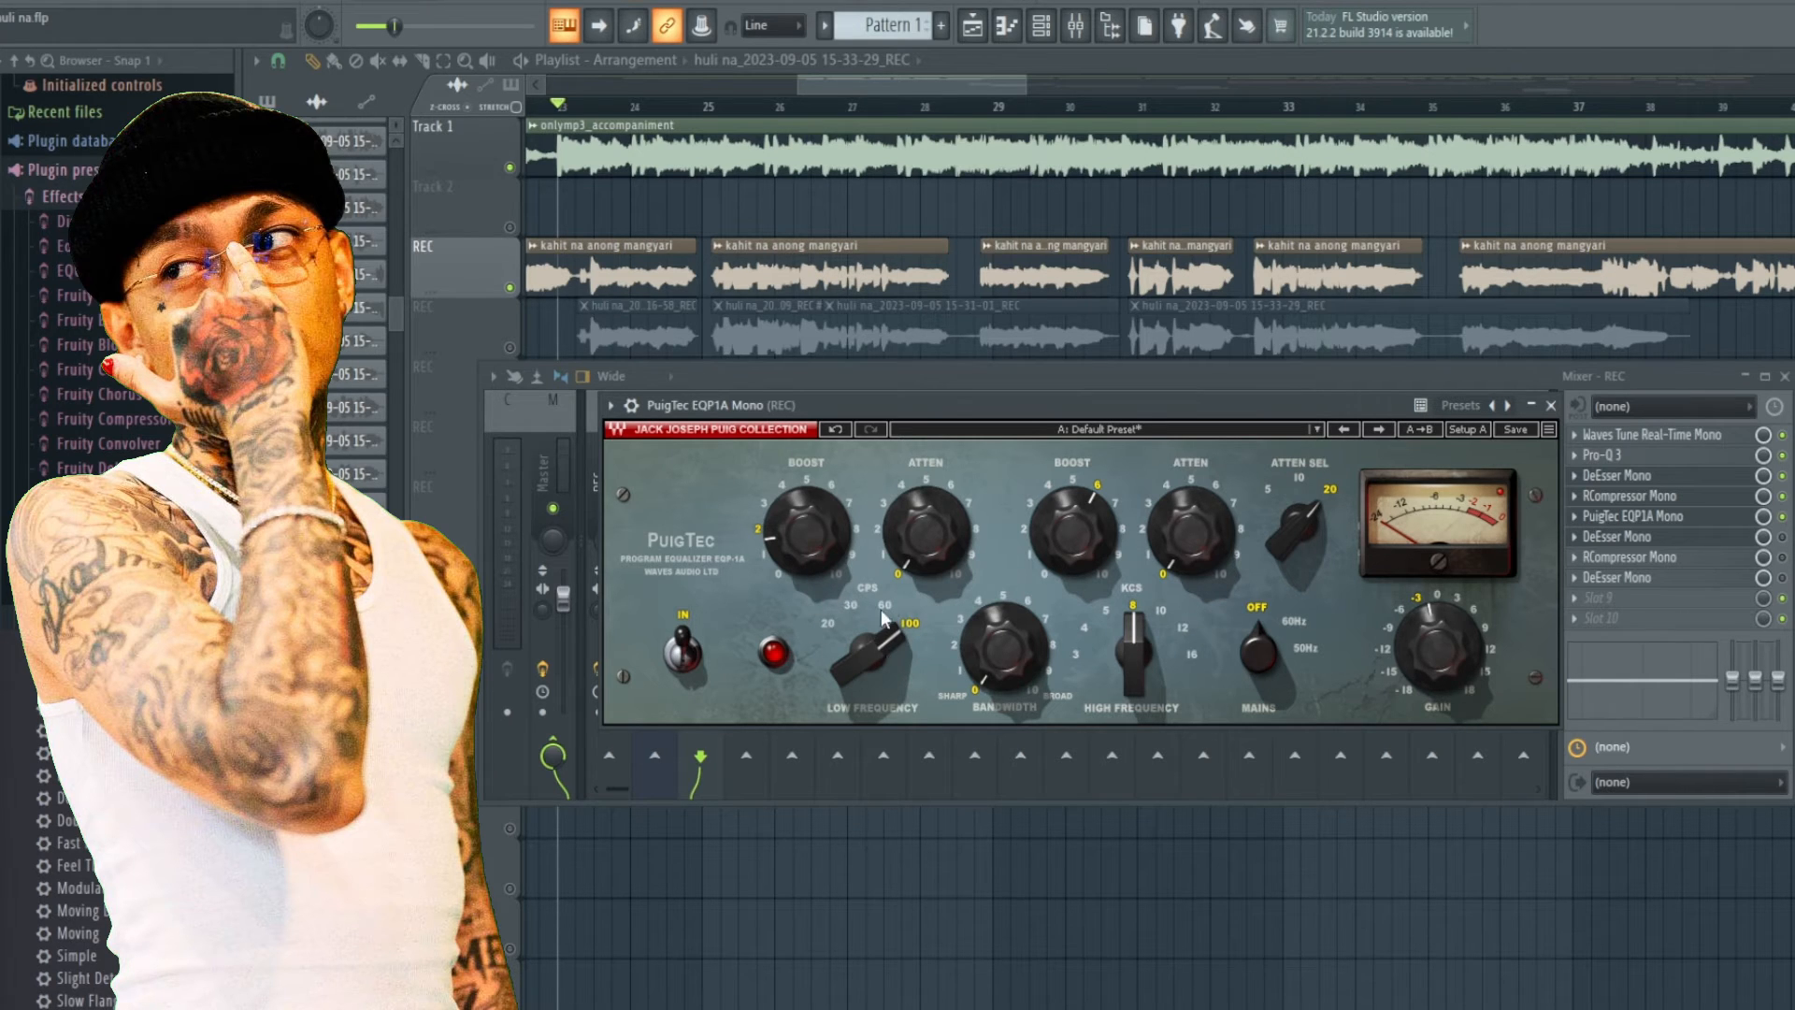
pyautogui.click(1551, 404)
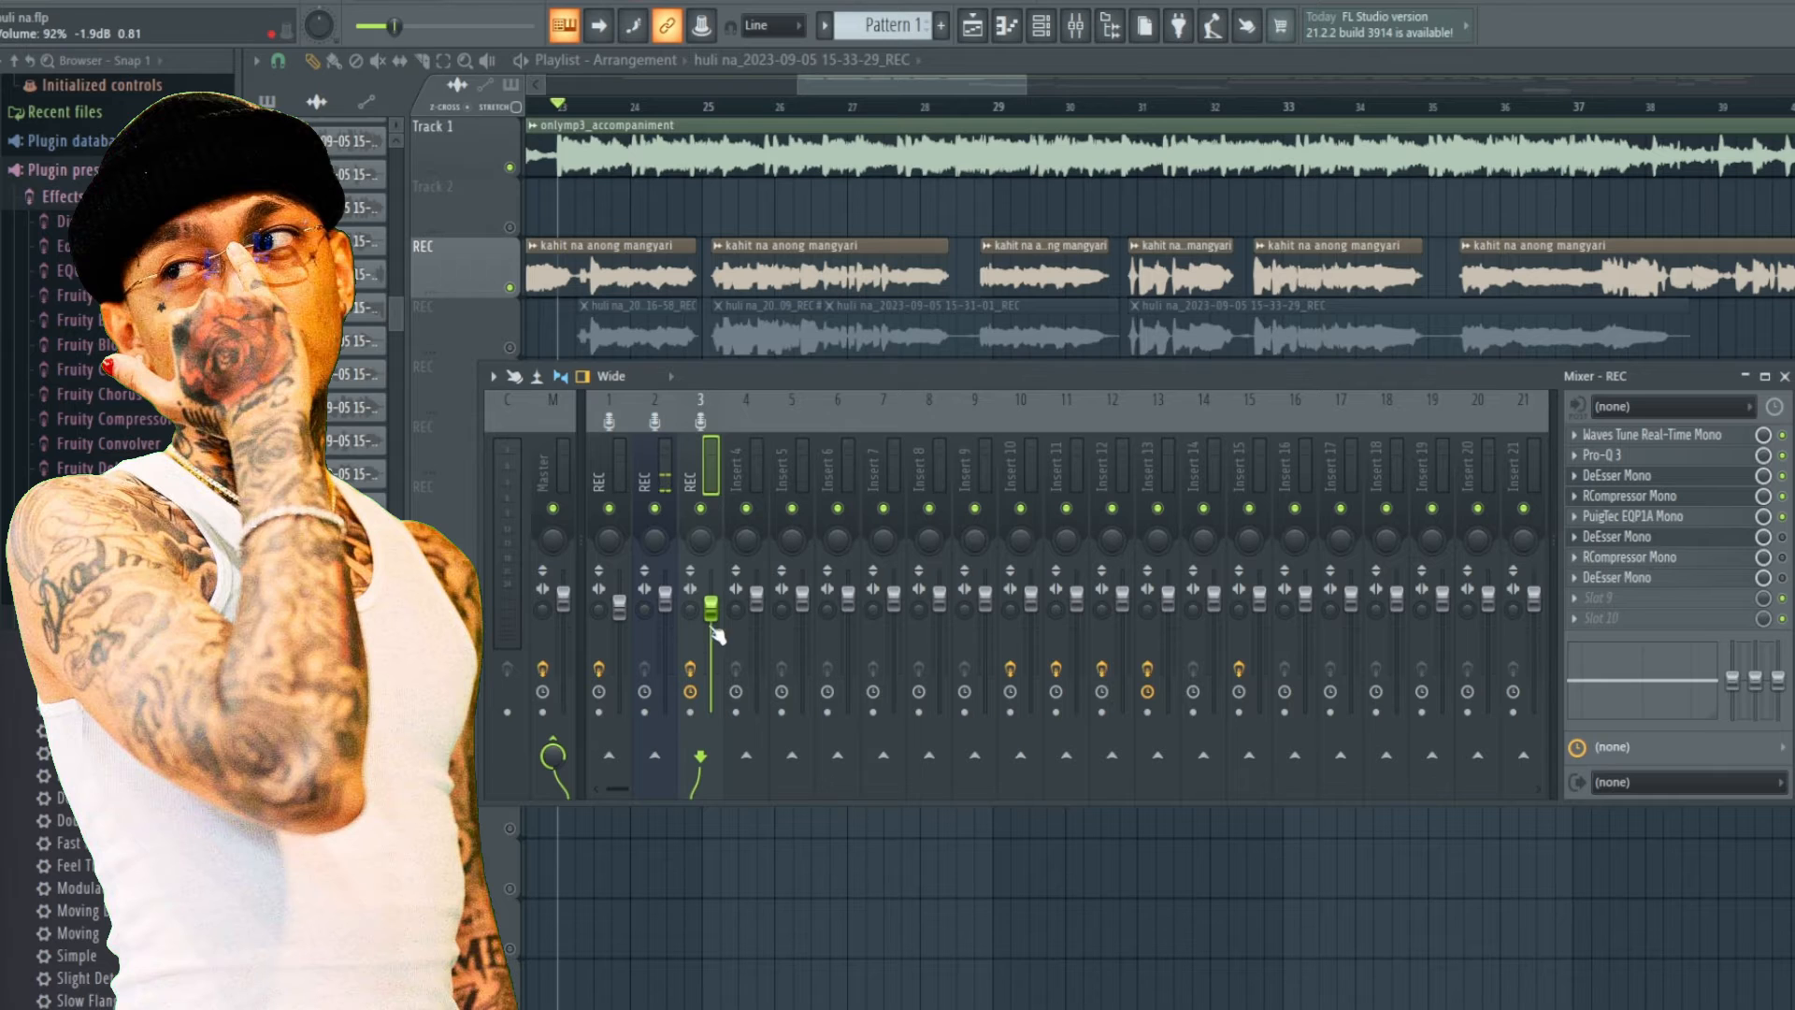
# Lower the REC mixer channel fader to about 73% (-6.5 dB) and play back the mix.
pyautogui.moveTo(716, 635)
pyautogui.mouseDown()
pyautogui.moveTo(716, 663)
pyautogui.moveTo(712, 629)
pyautogui.mouseUp()
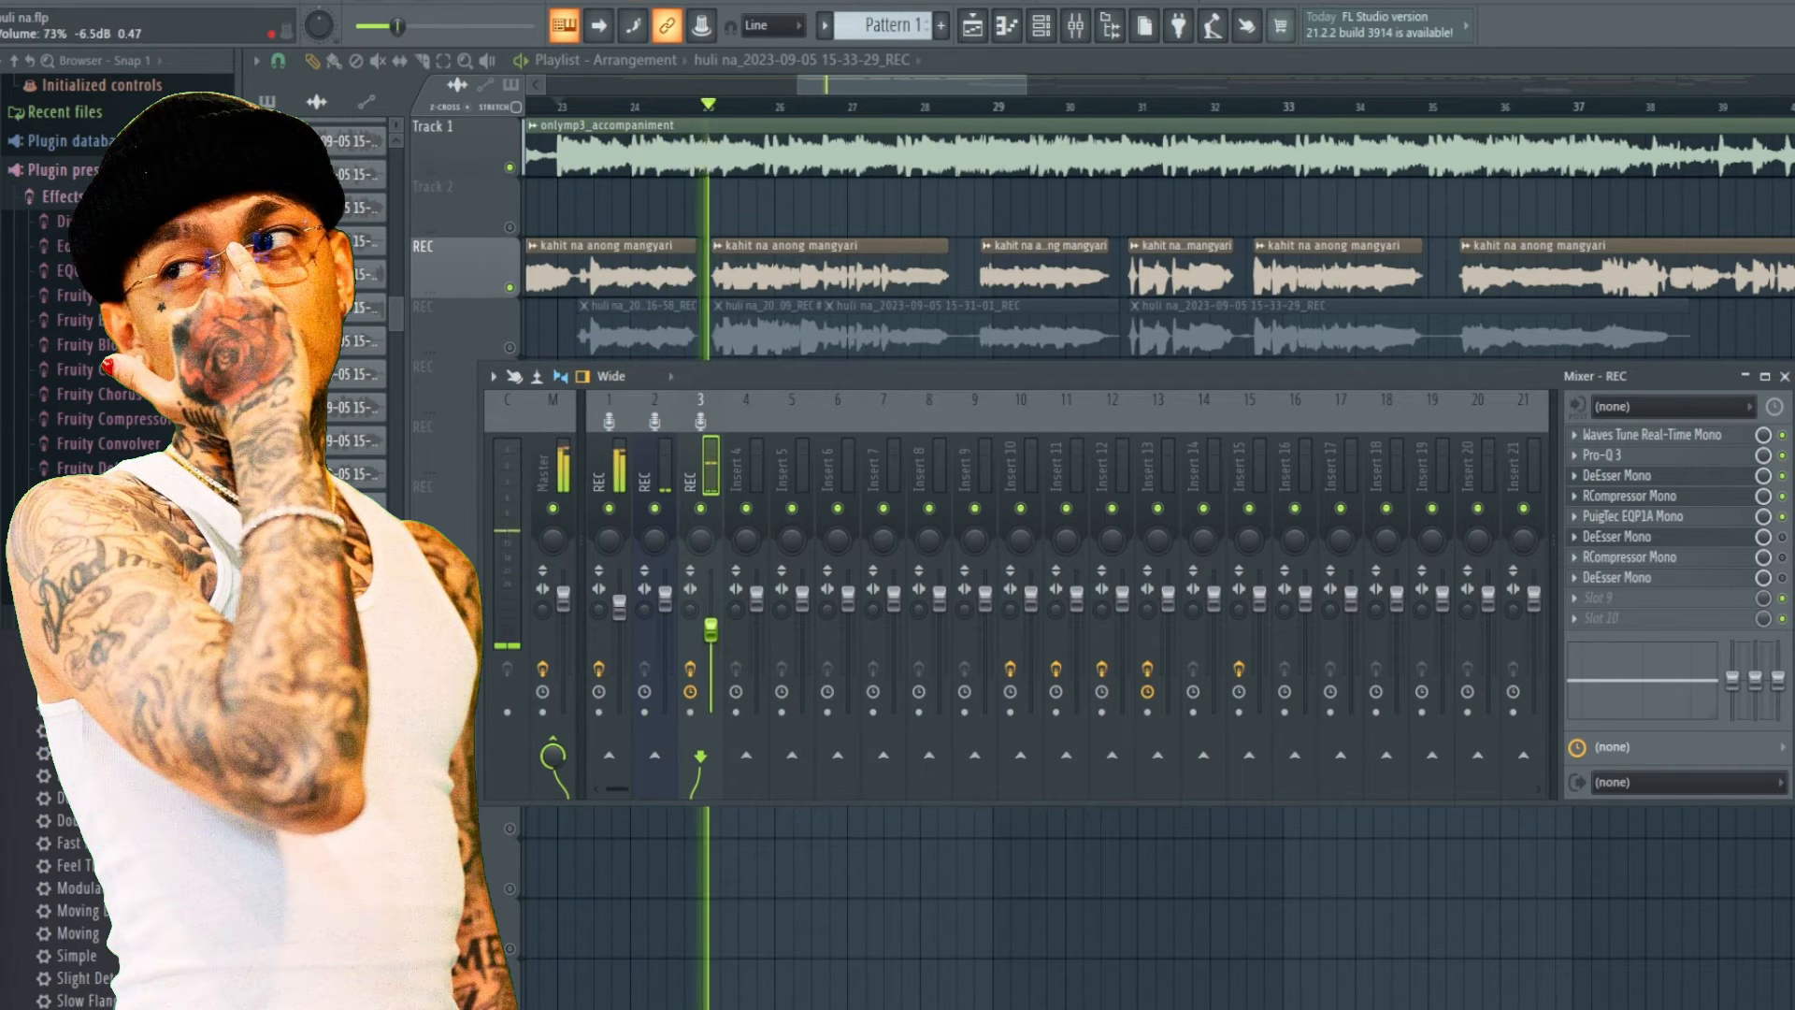
pyautogui.click(1709, 519)
pyautogui.press('space')
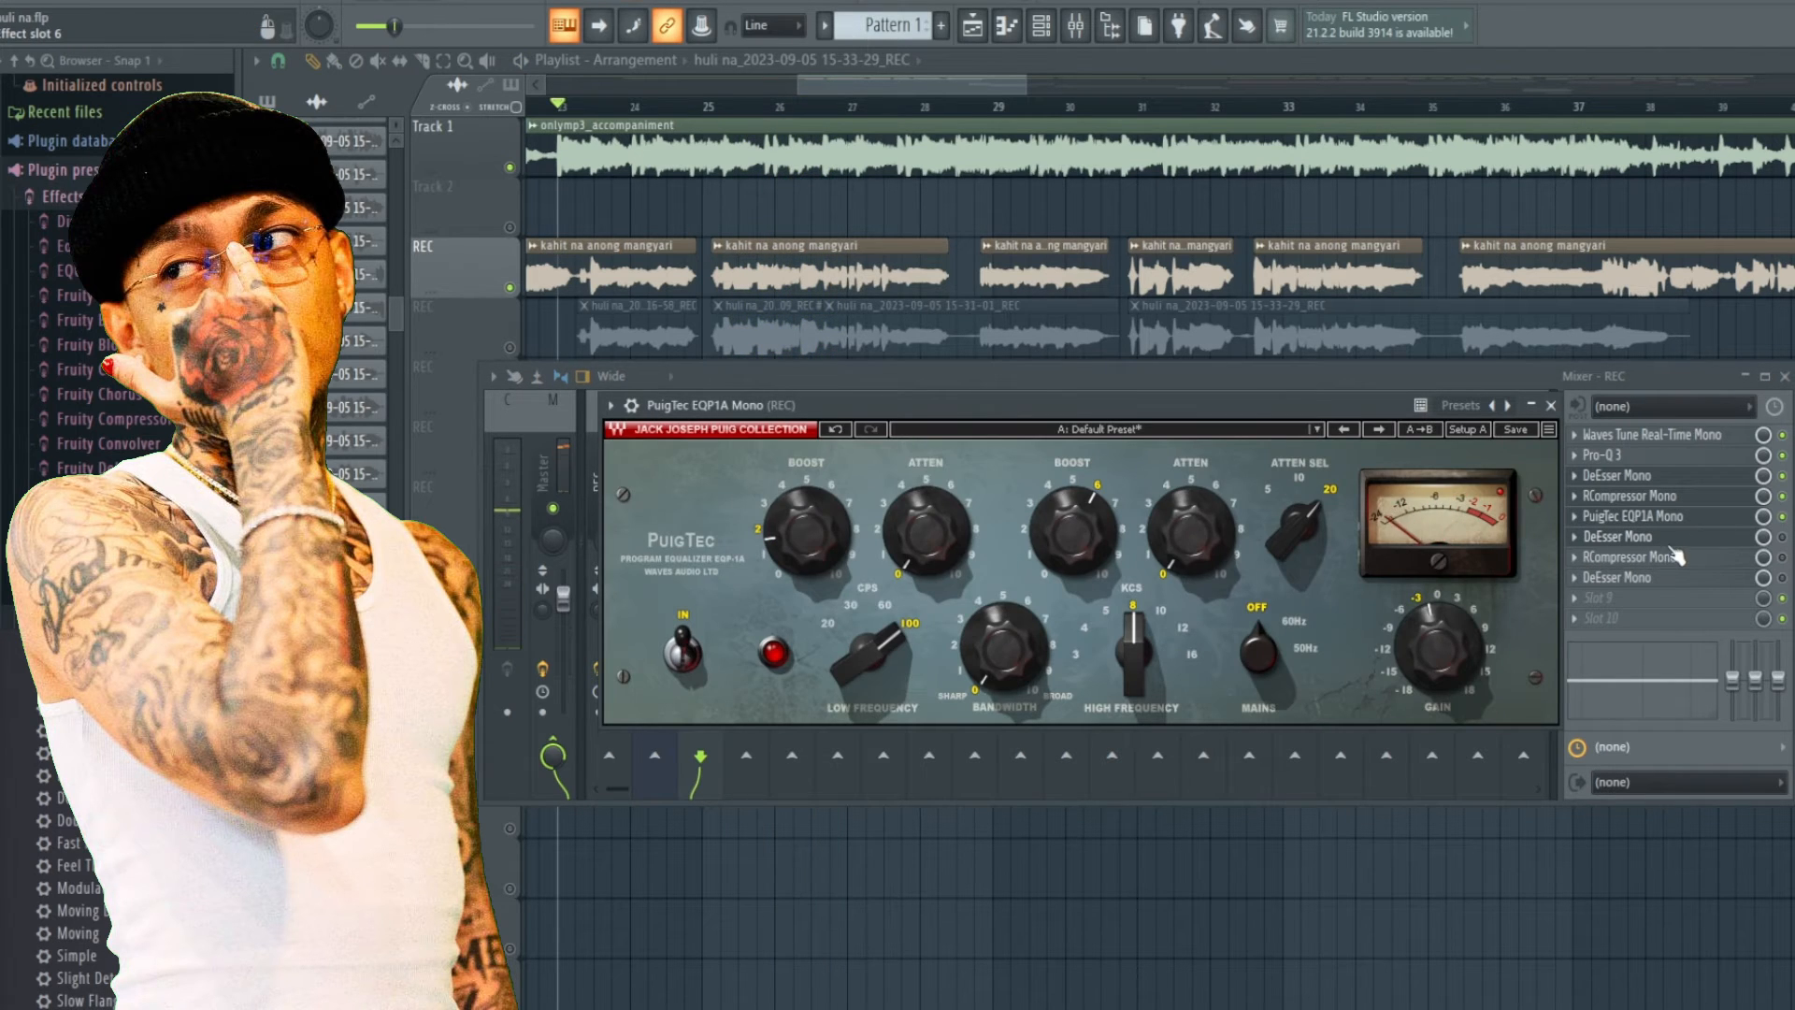
# Toggle the second DeEsser Mono slot on the REC insert, open its window and reposition it.
pyautogui.click(1681, 542)
pyautogui.click(1782, 537)
pyautogui.click(1721, 545)
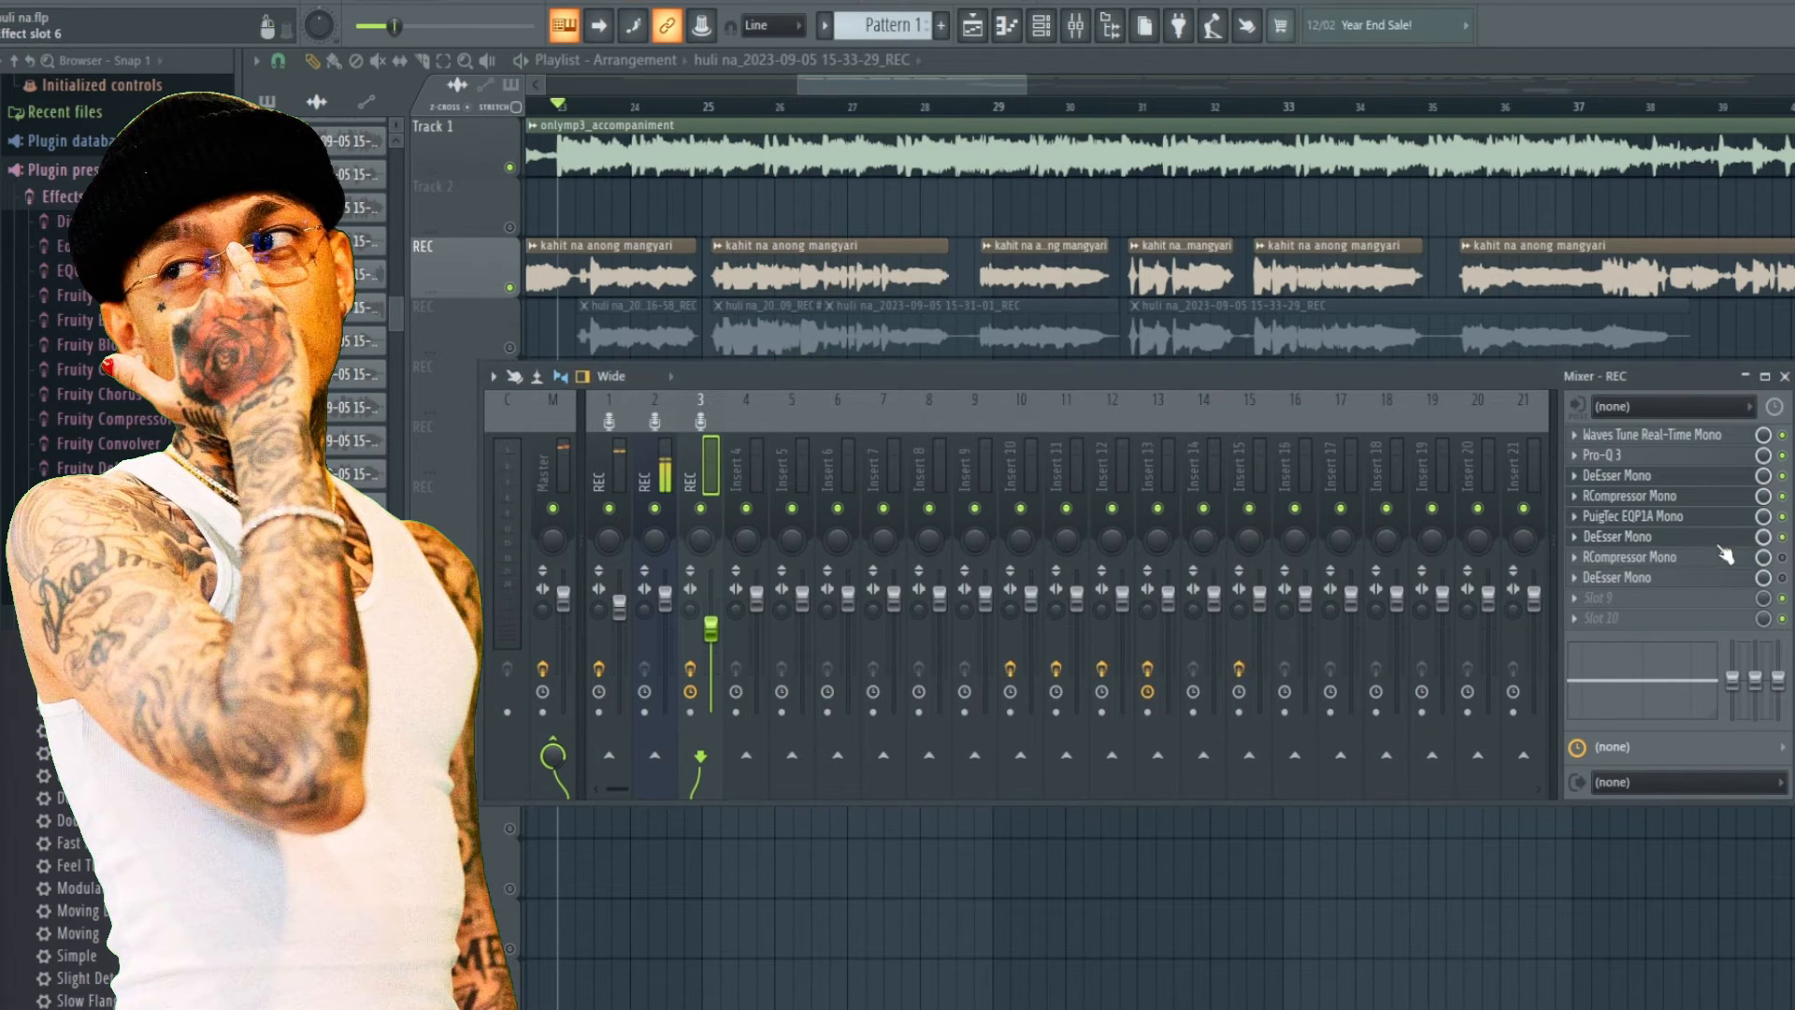
pyautogui.click(1720, 537)
pyautogui.moveTo(1085, 393); pyautogui.dragTo(1066, 392)
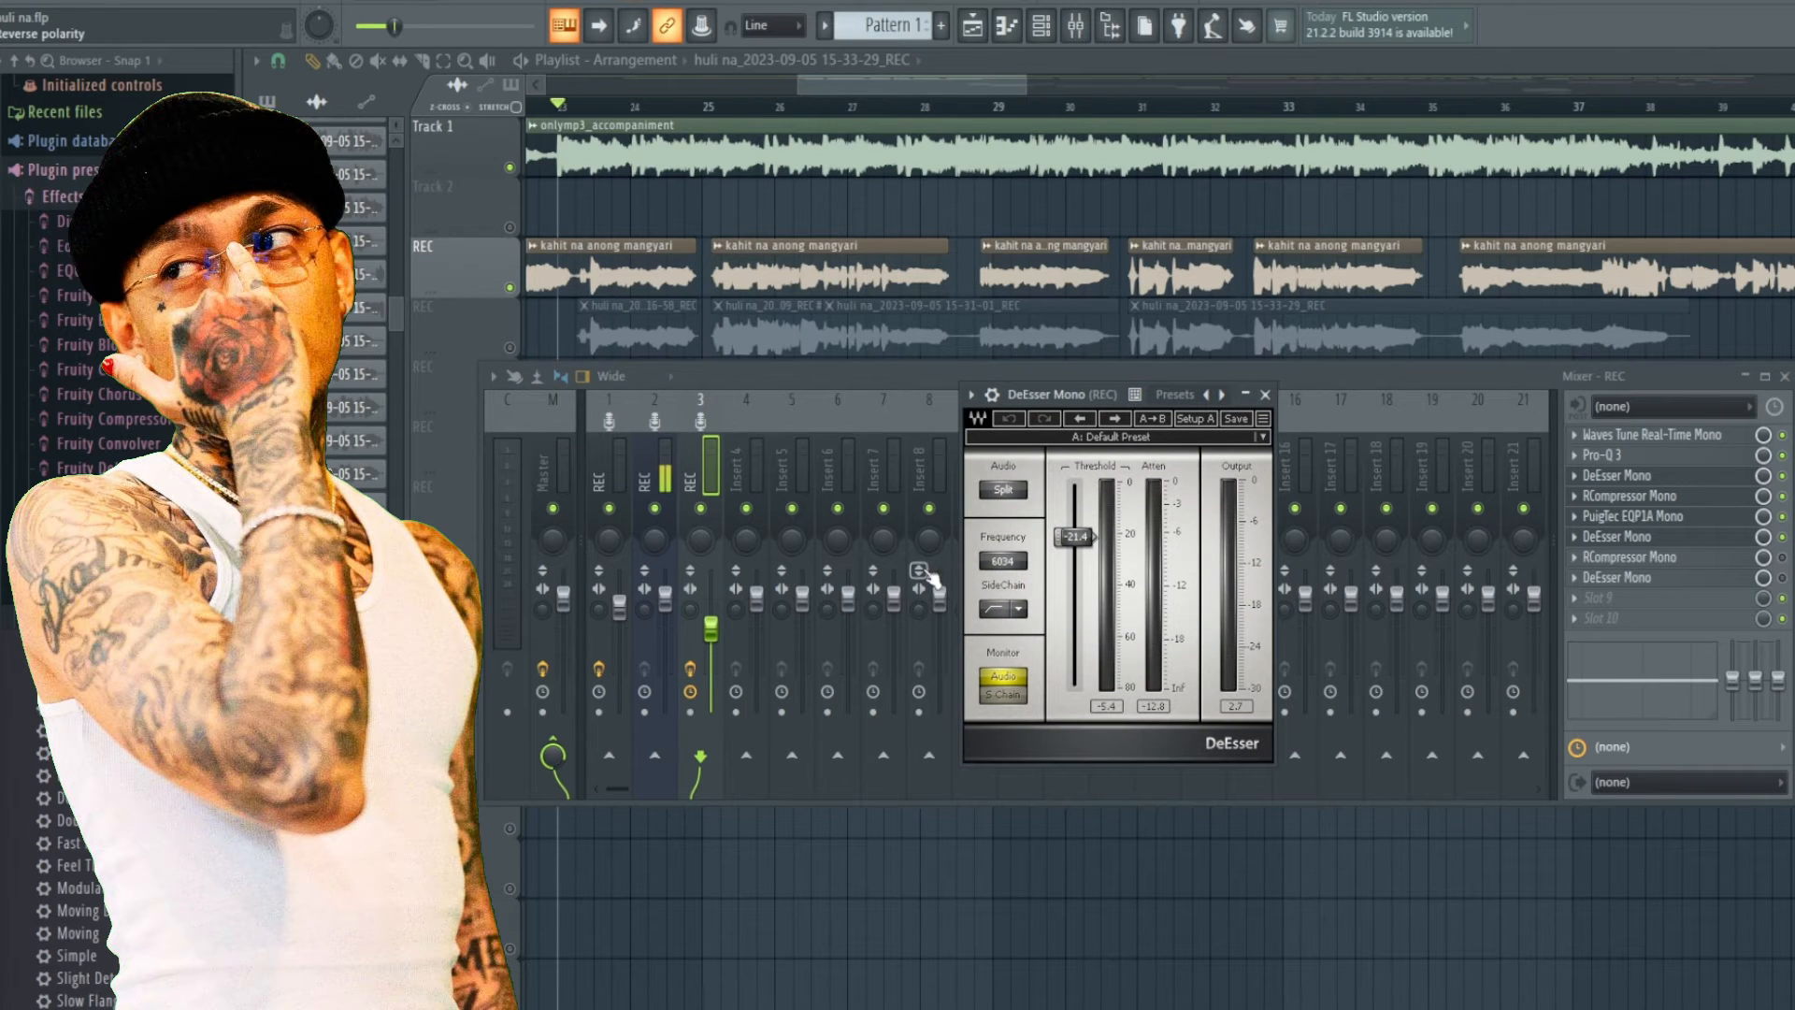
pyautogui.moveTo(1053, 391); pyautogui.dragTo(1004, 397)
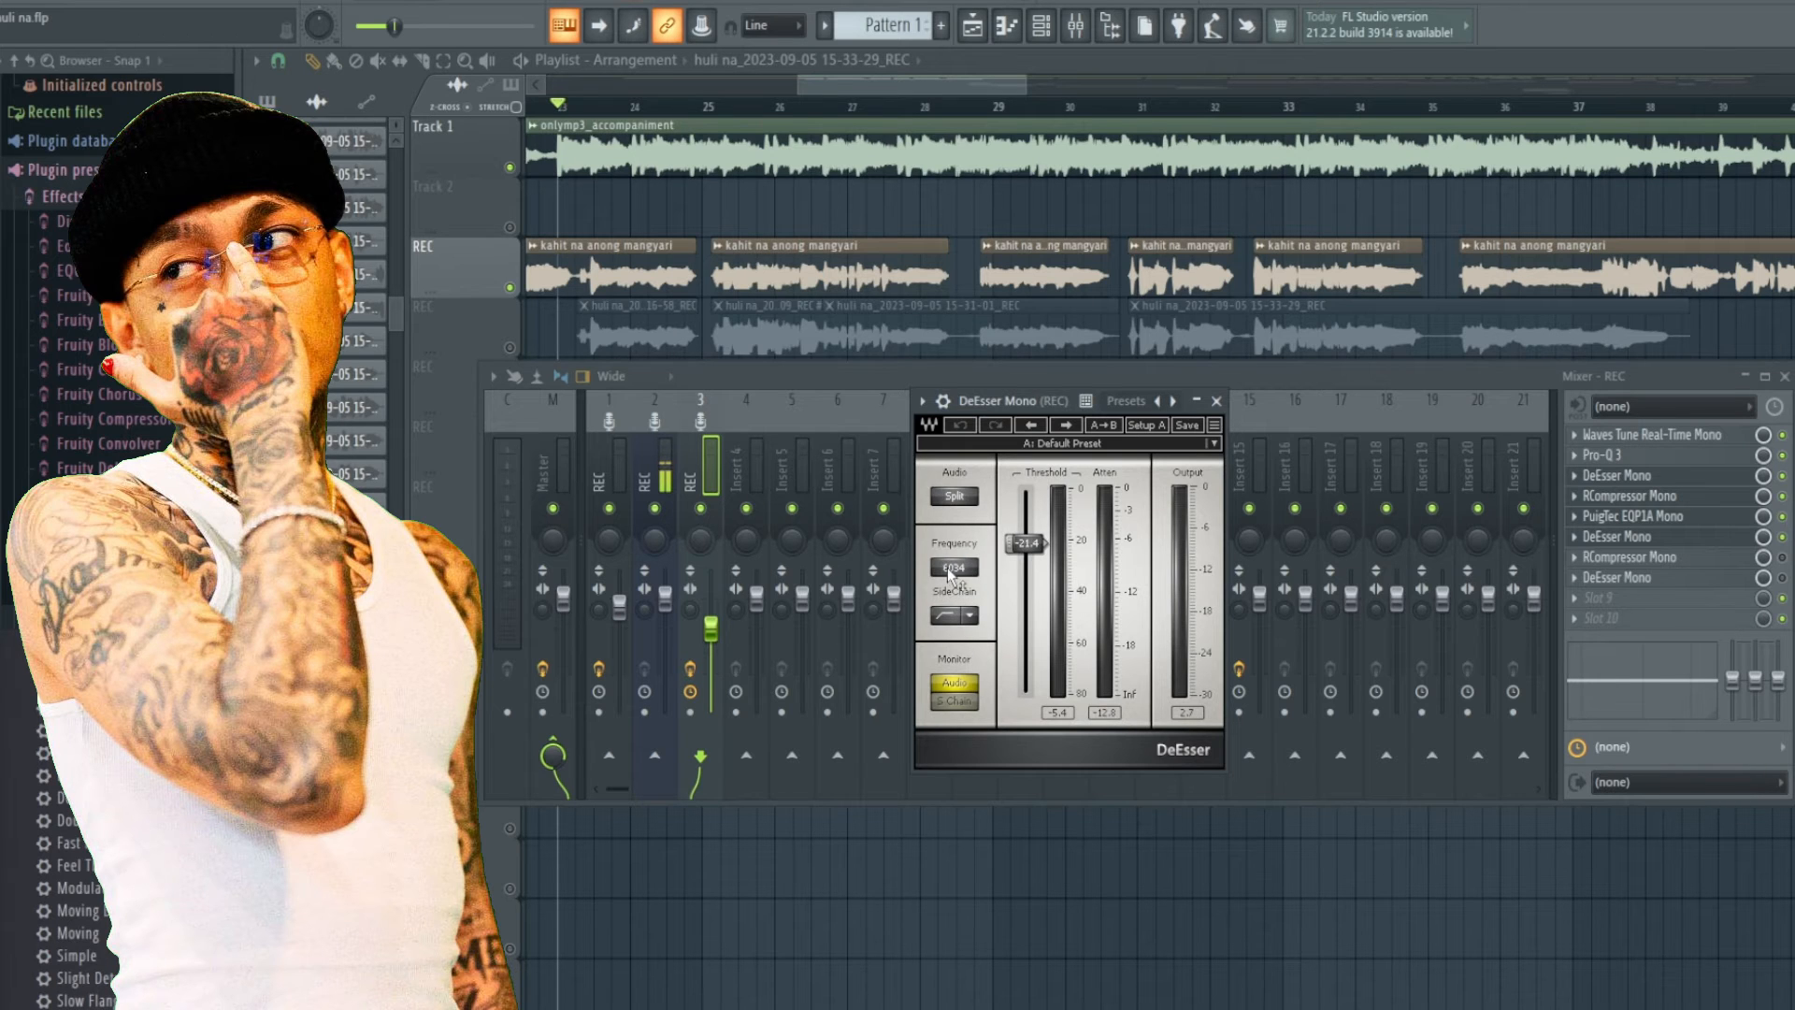
# Compare the first DeEsser Mono settings with the second, then reopen and reposition the second DeEsser window.
pyautogui.click(1616, 475)
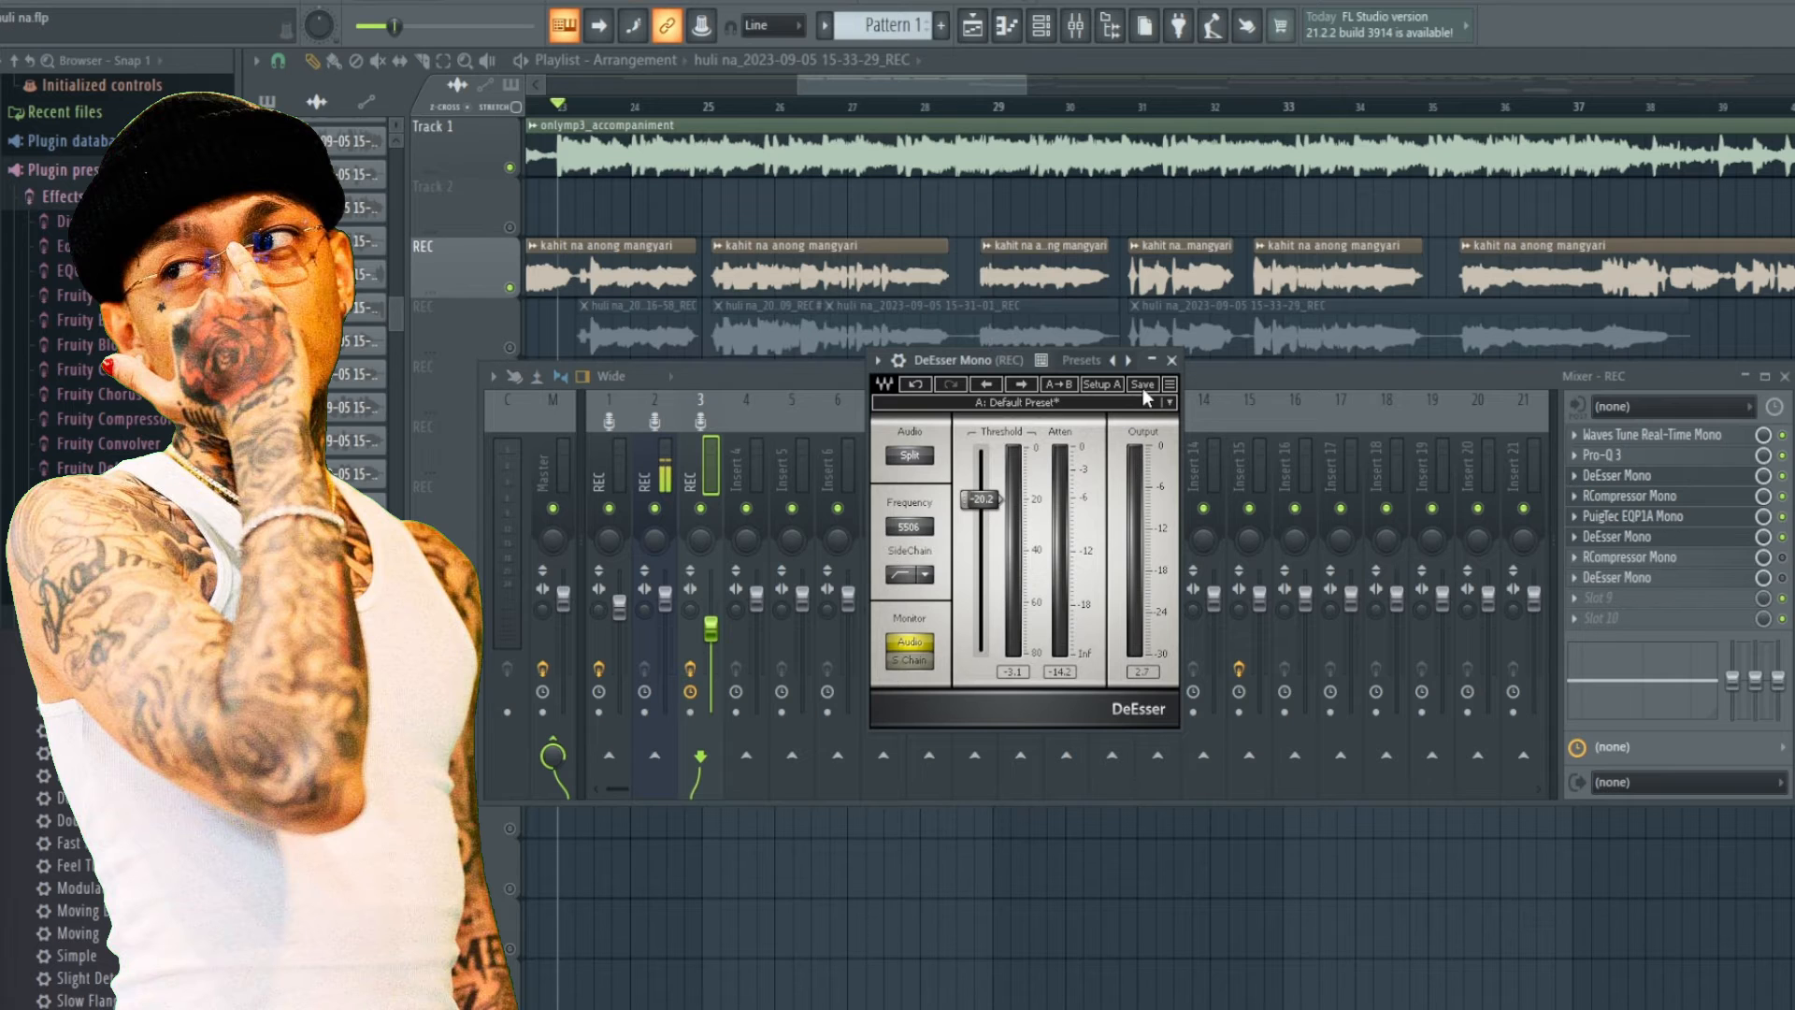
pyautogui.click(1172, 360)
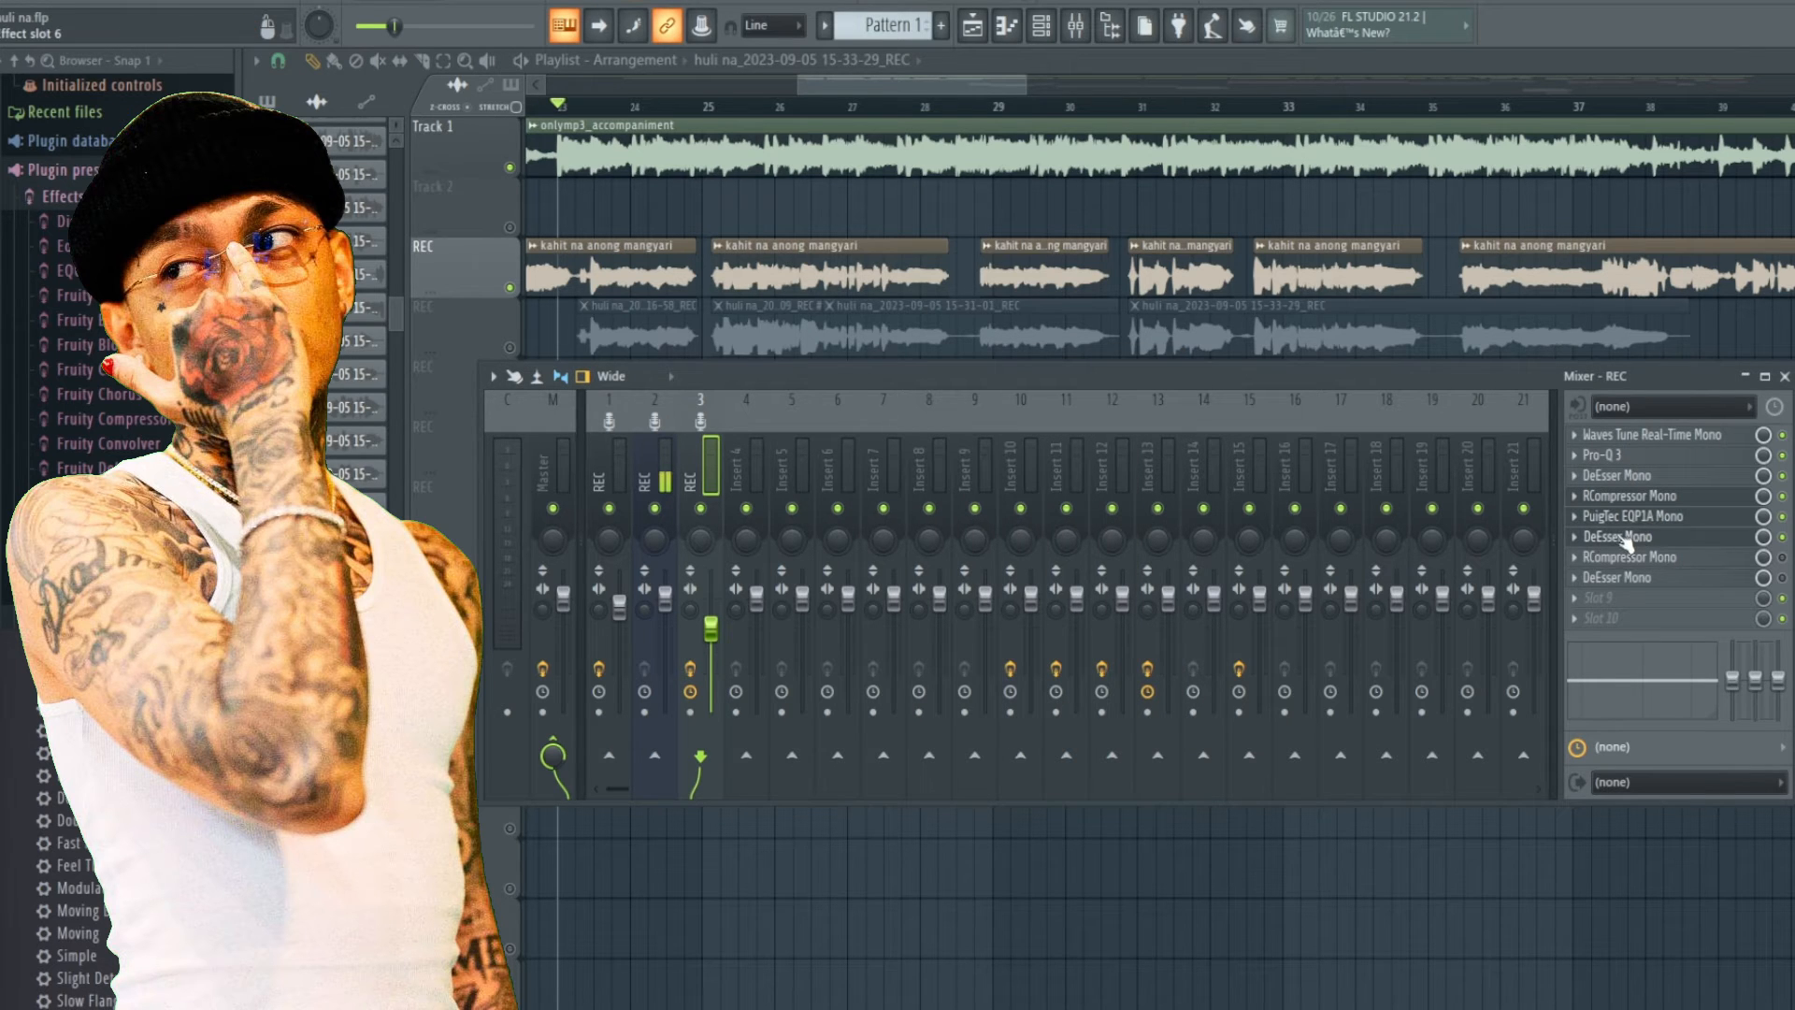
pyautogui.click(1631, 538)
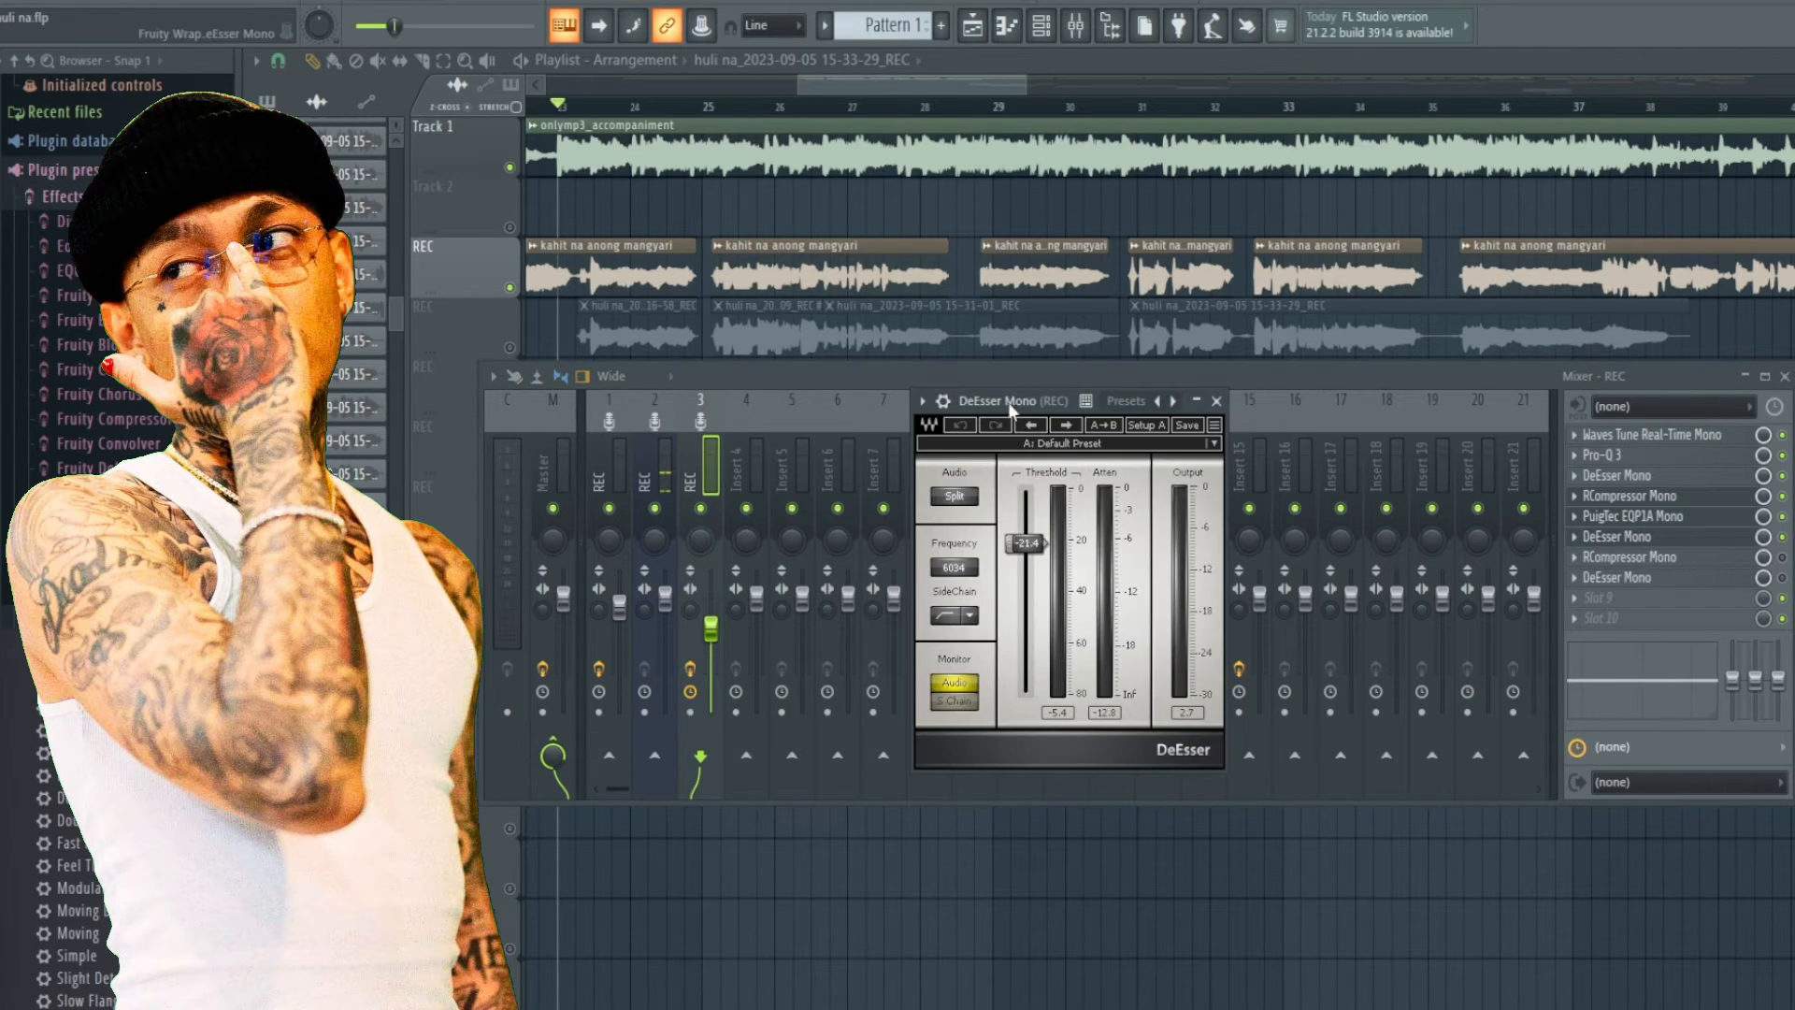
pyautogui.moveTo(1008, 400); pyautogui.dragTo(1003, 356)
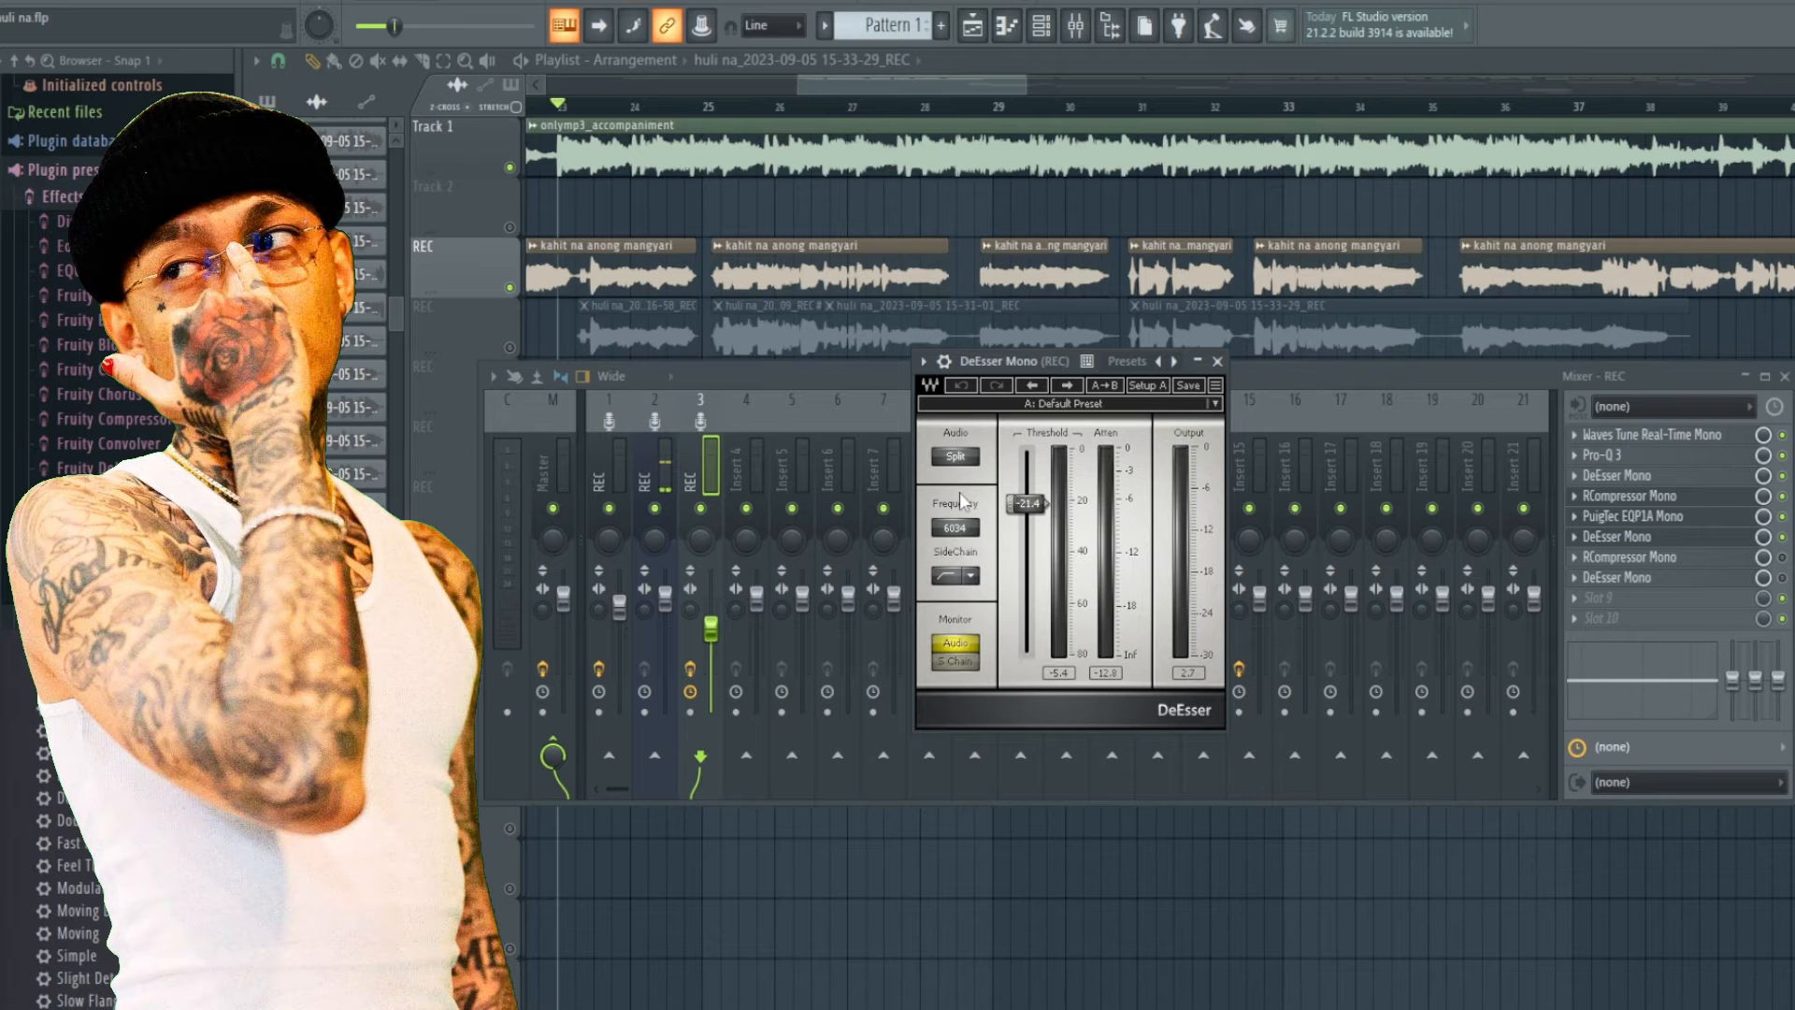
pyautogui.moveTo(965, 397); pyautogui.dragTo(962, 417)
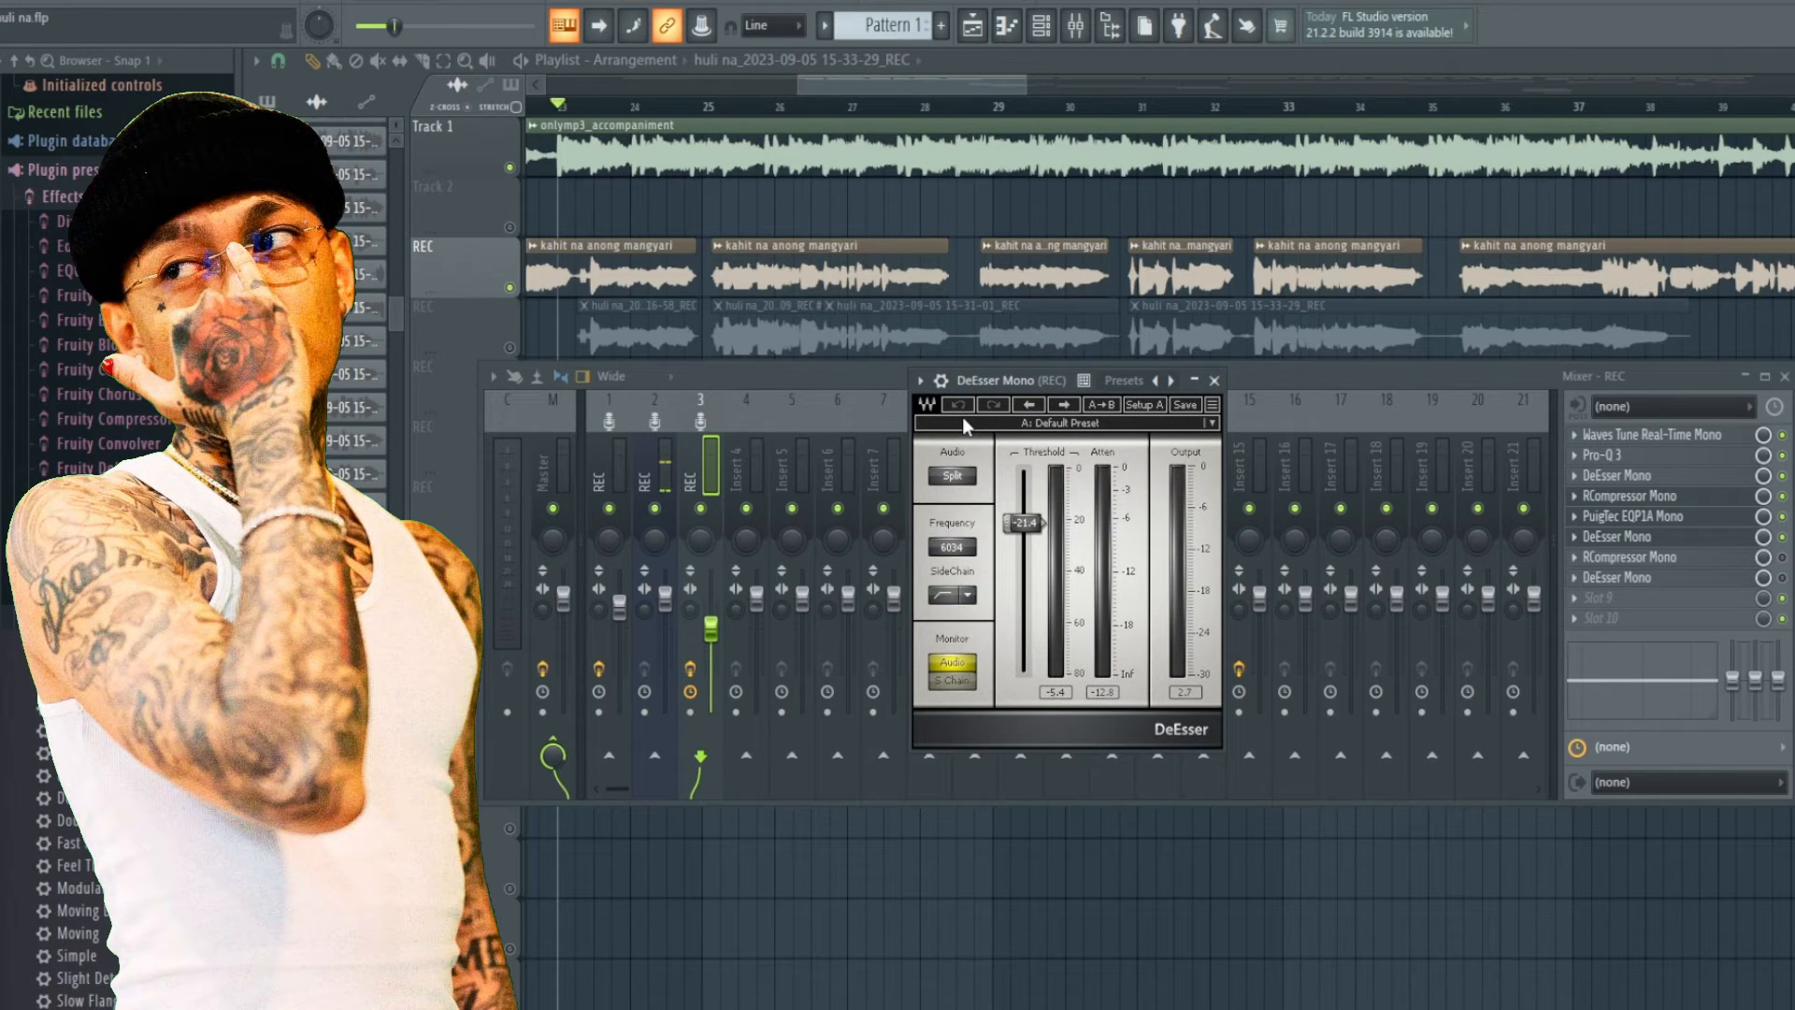
# Play back the mix with the second DeEsser Mono window open, then close that window.
pyautogui.press('space')
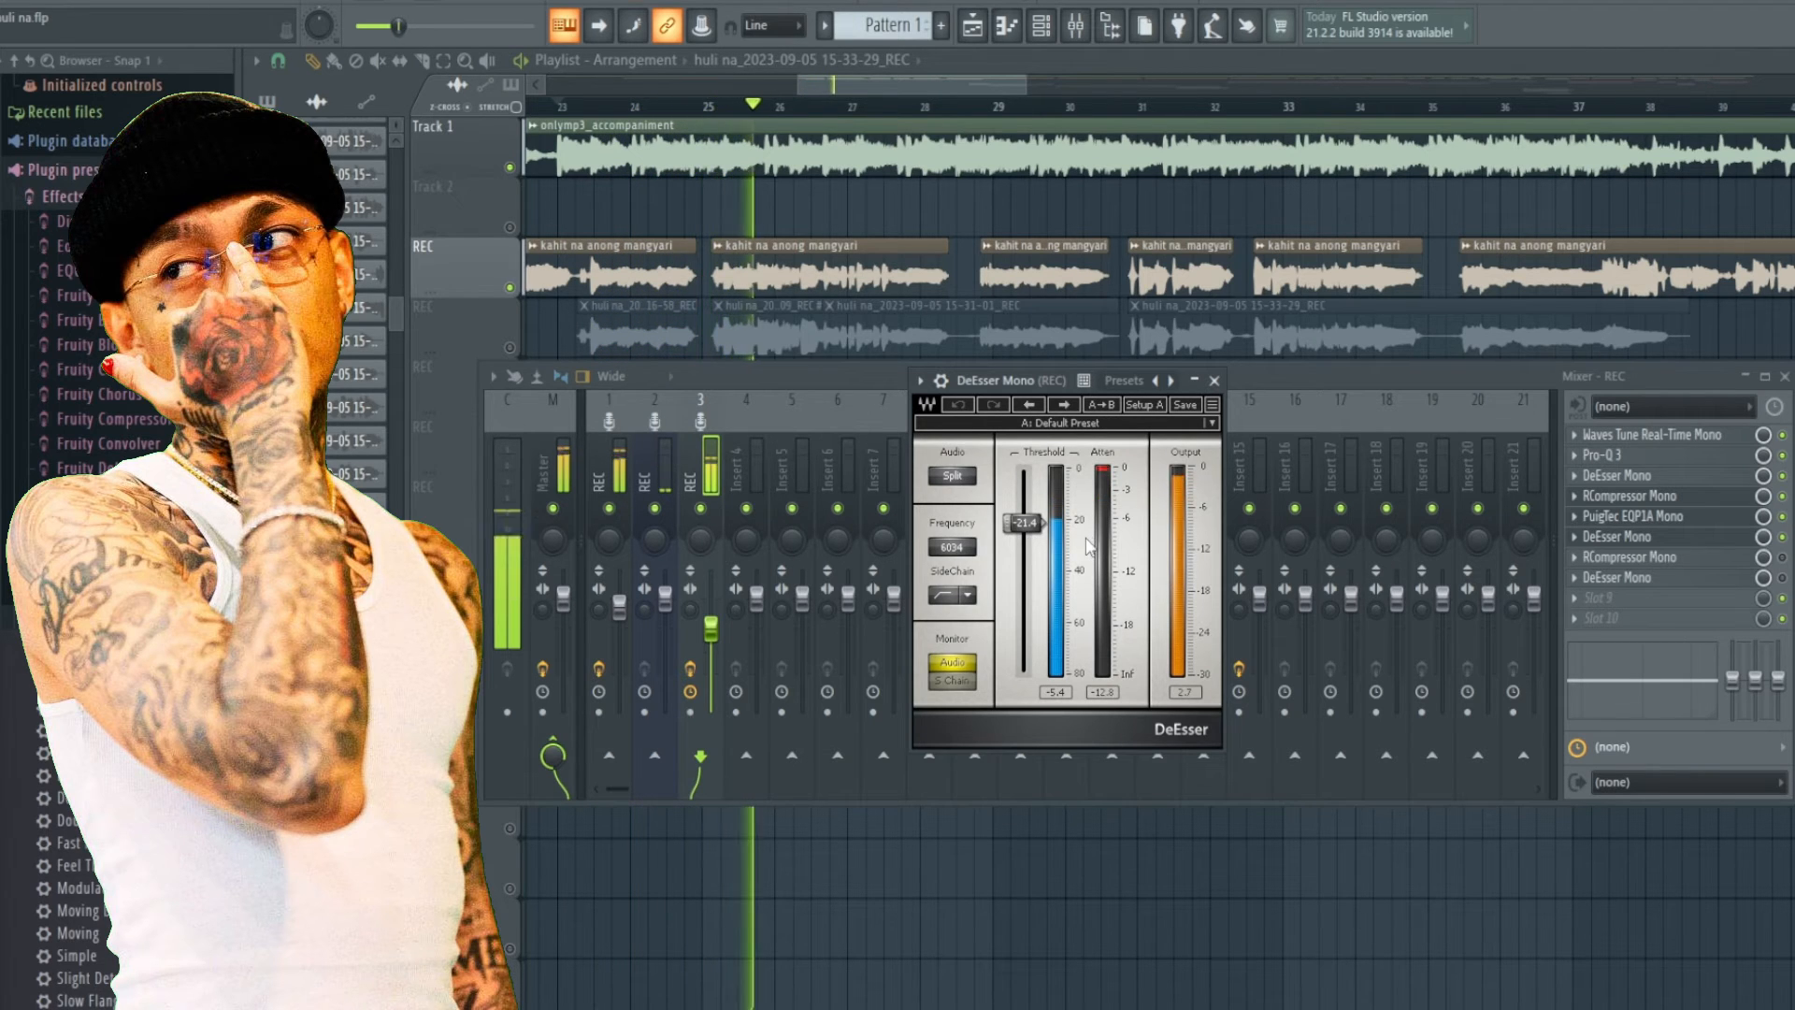
pyautogui.press('space')
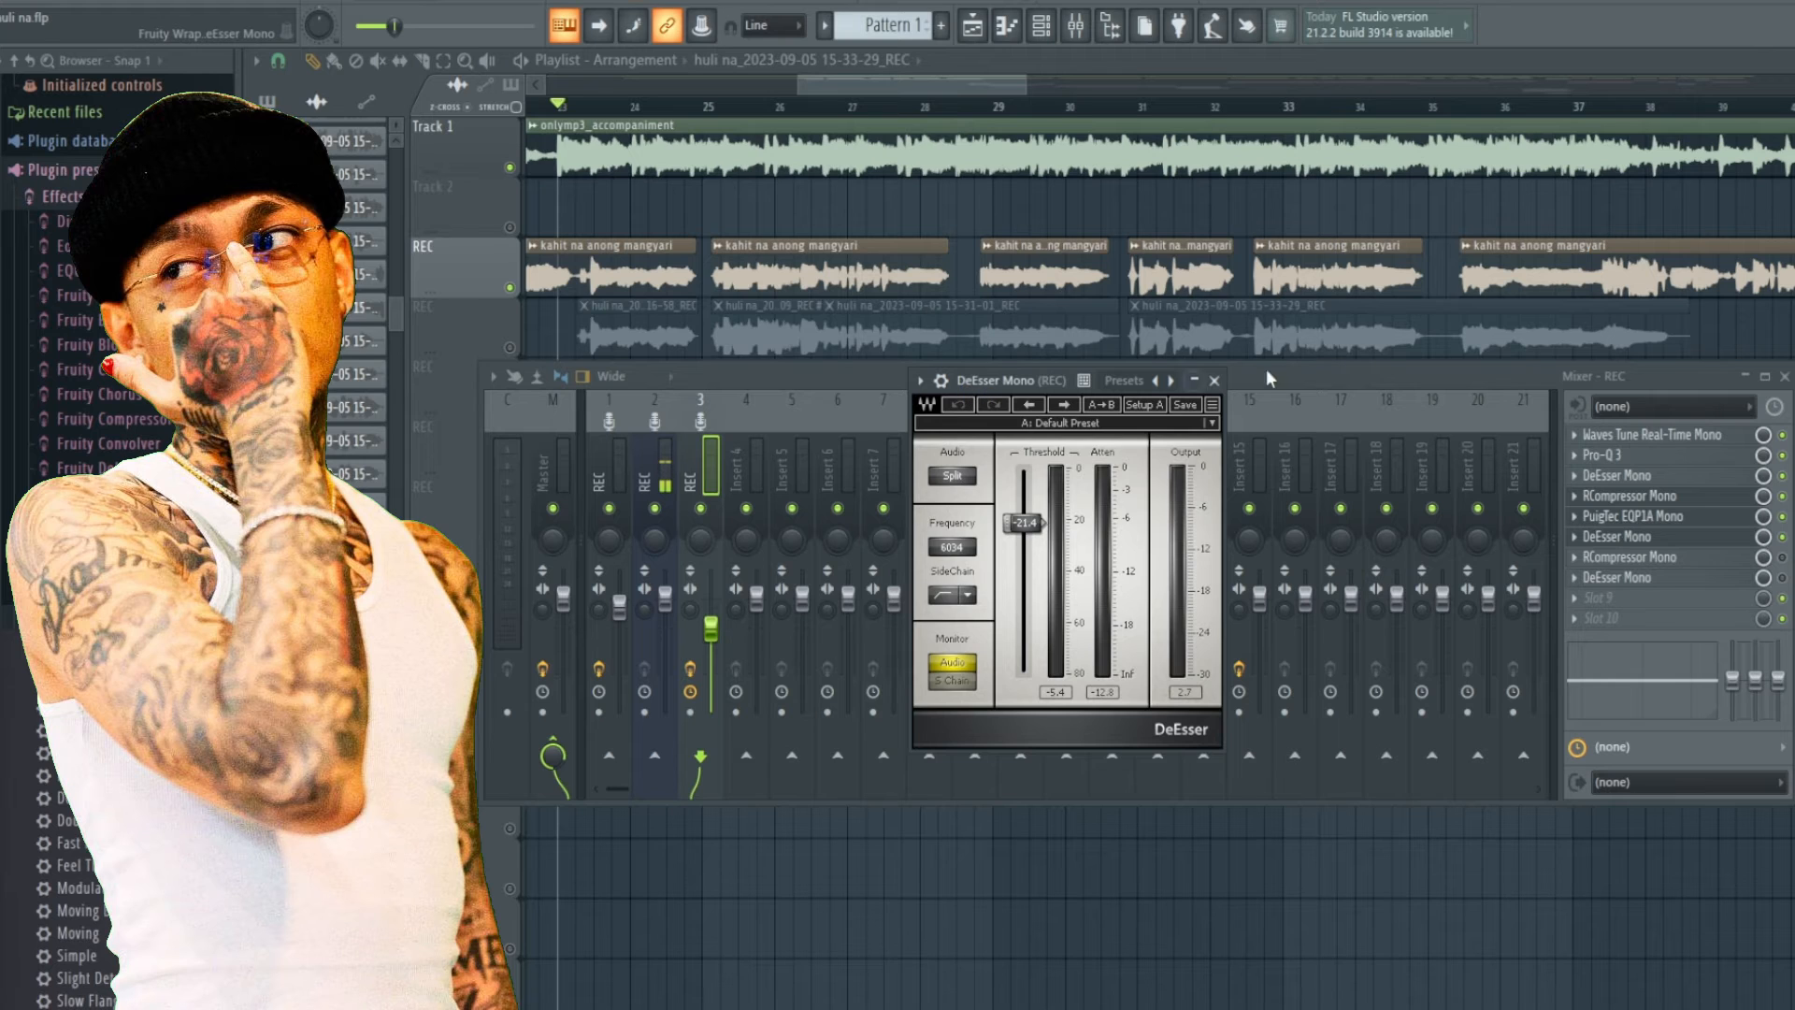
pyautogui.click(1218, 382)
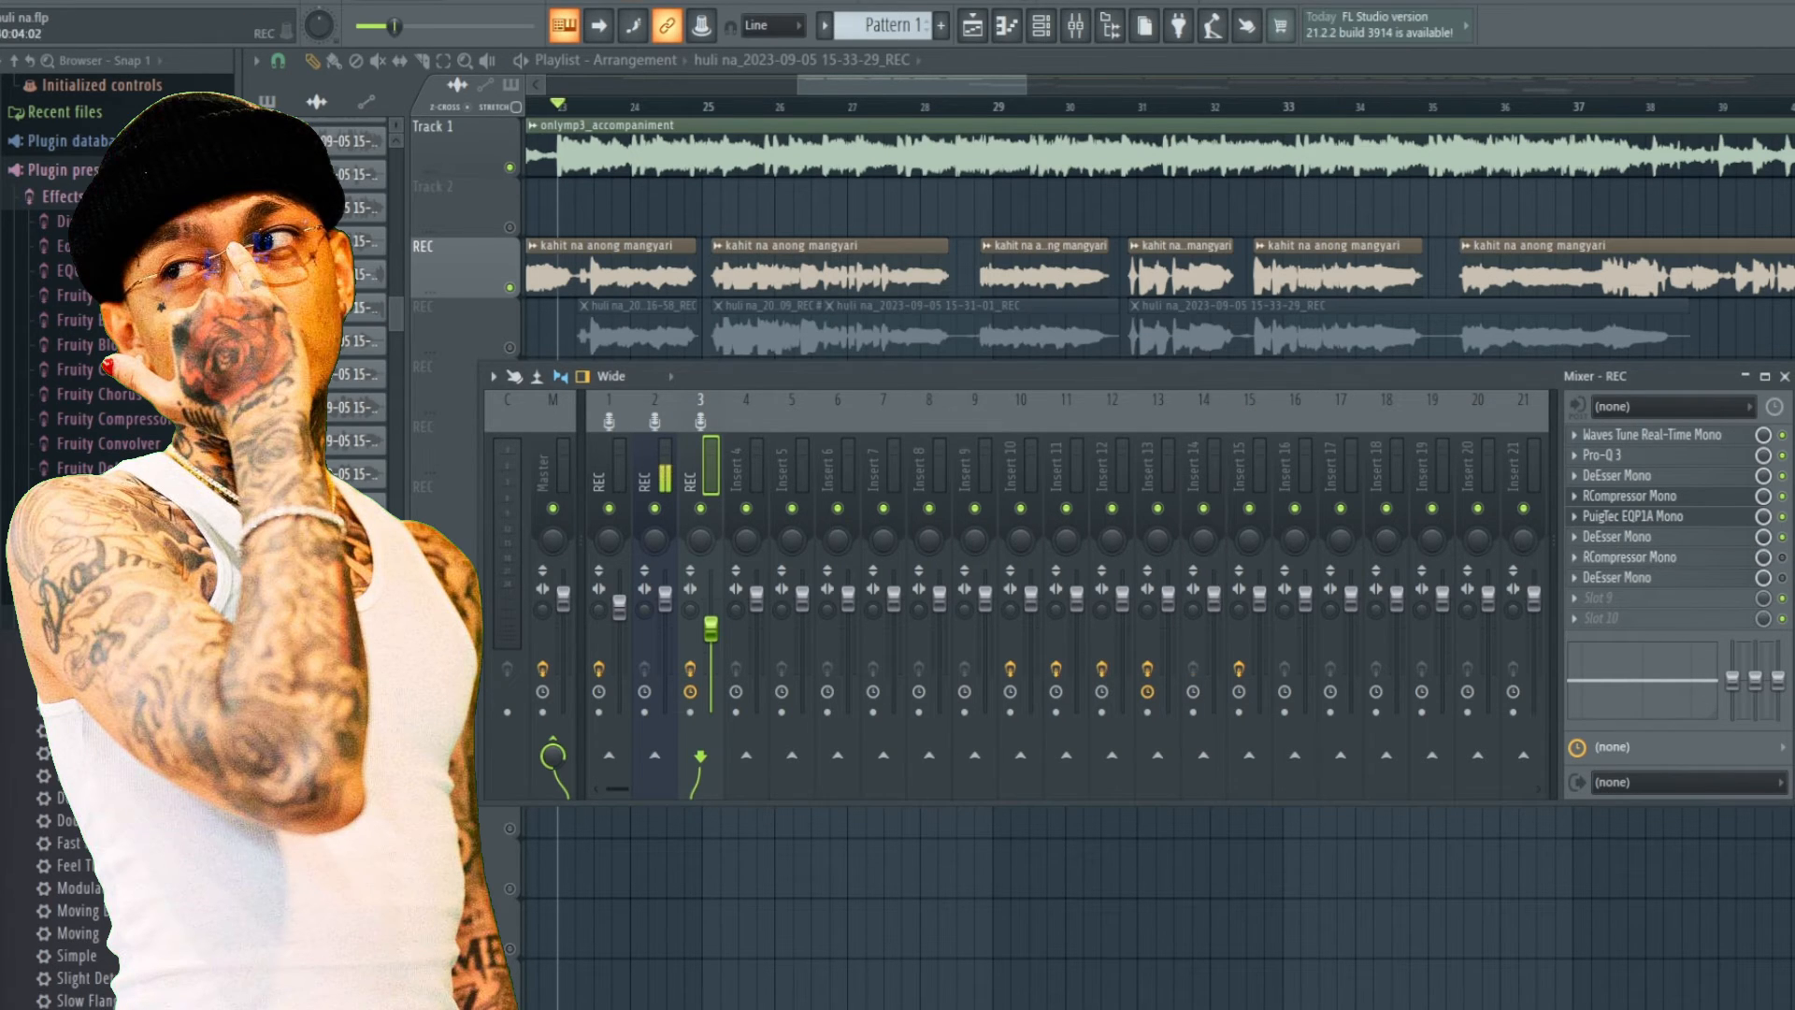
# Open the second RCompressor Mono on the REC insert, reposition its window, and play back the mix.
pyautogui.click(1626, 557)
pyautogui.click(1594, 557)
pyautogui.click(1618, 558)
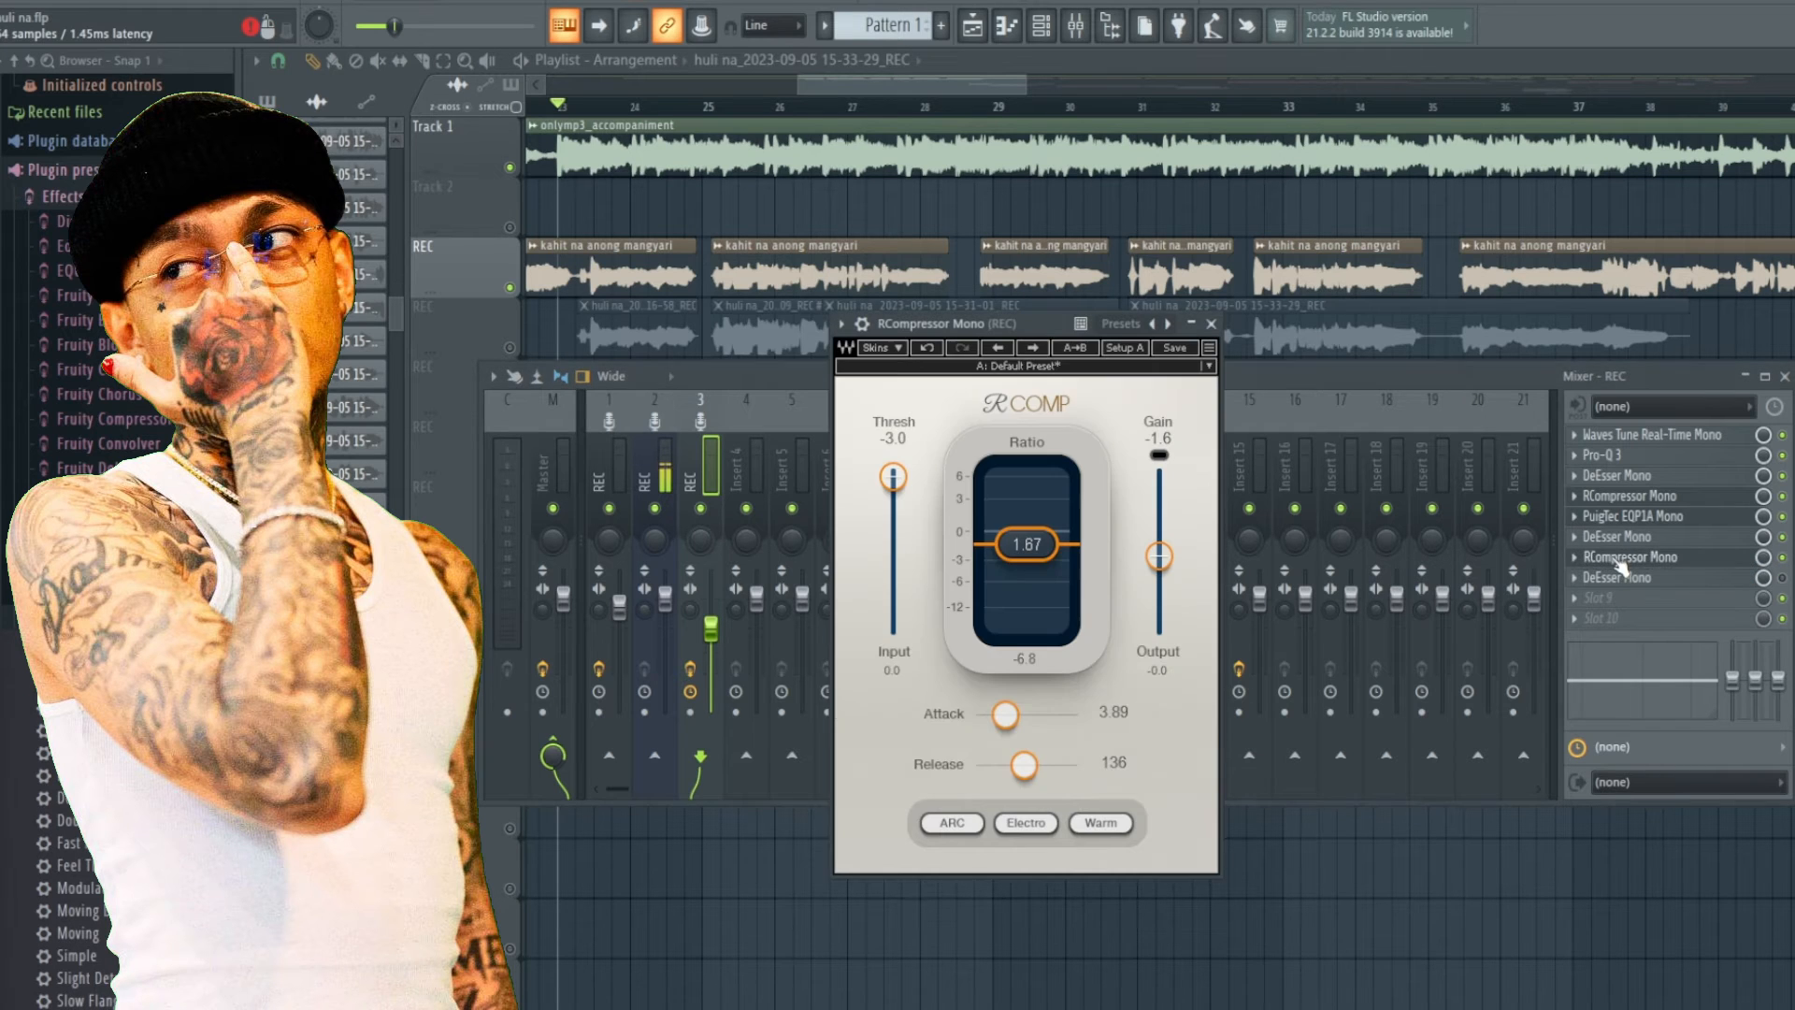
pyautogui.moveTo(923, 324); pyautogui.dragTo(938, 236)
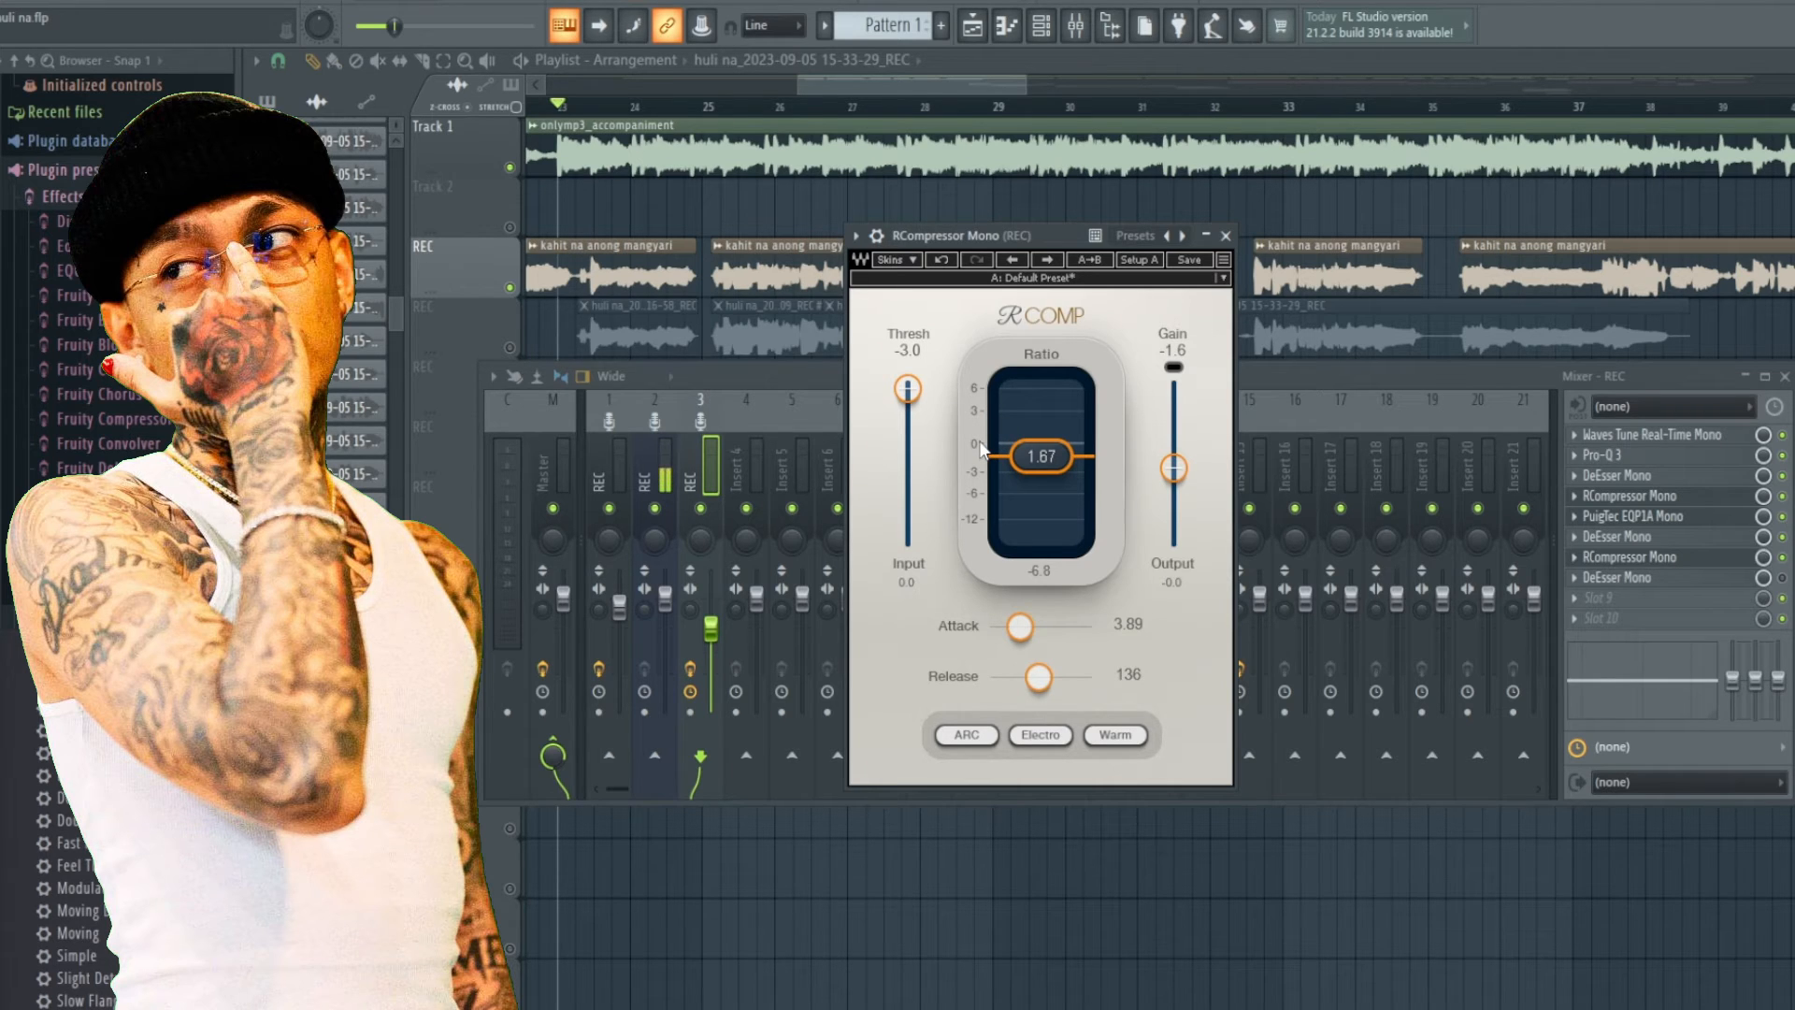
pyautogui.press('space')
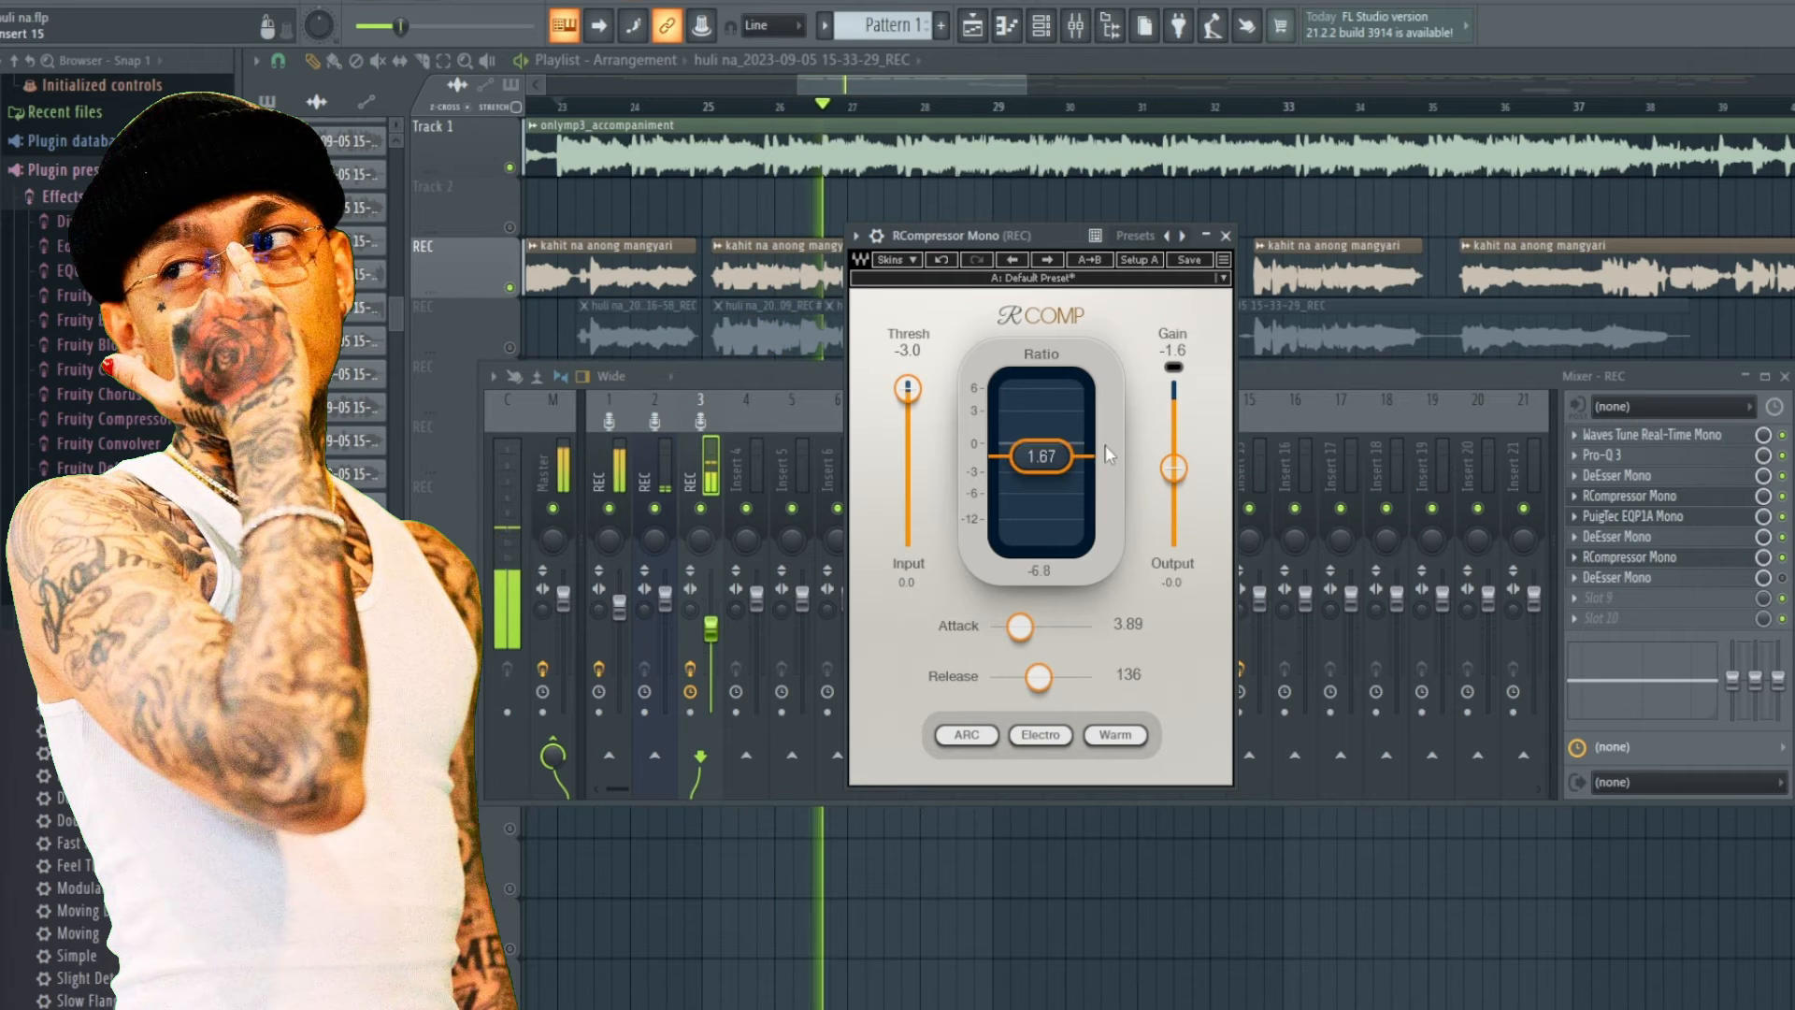
pyautogui.press('space')
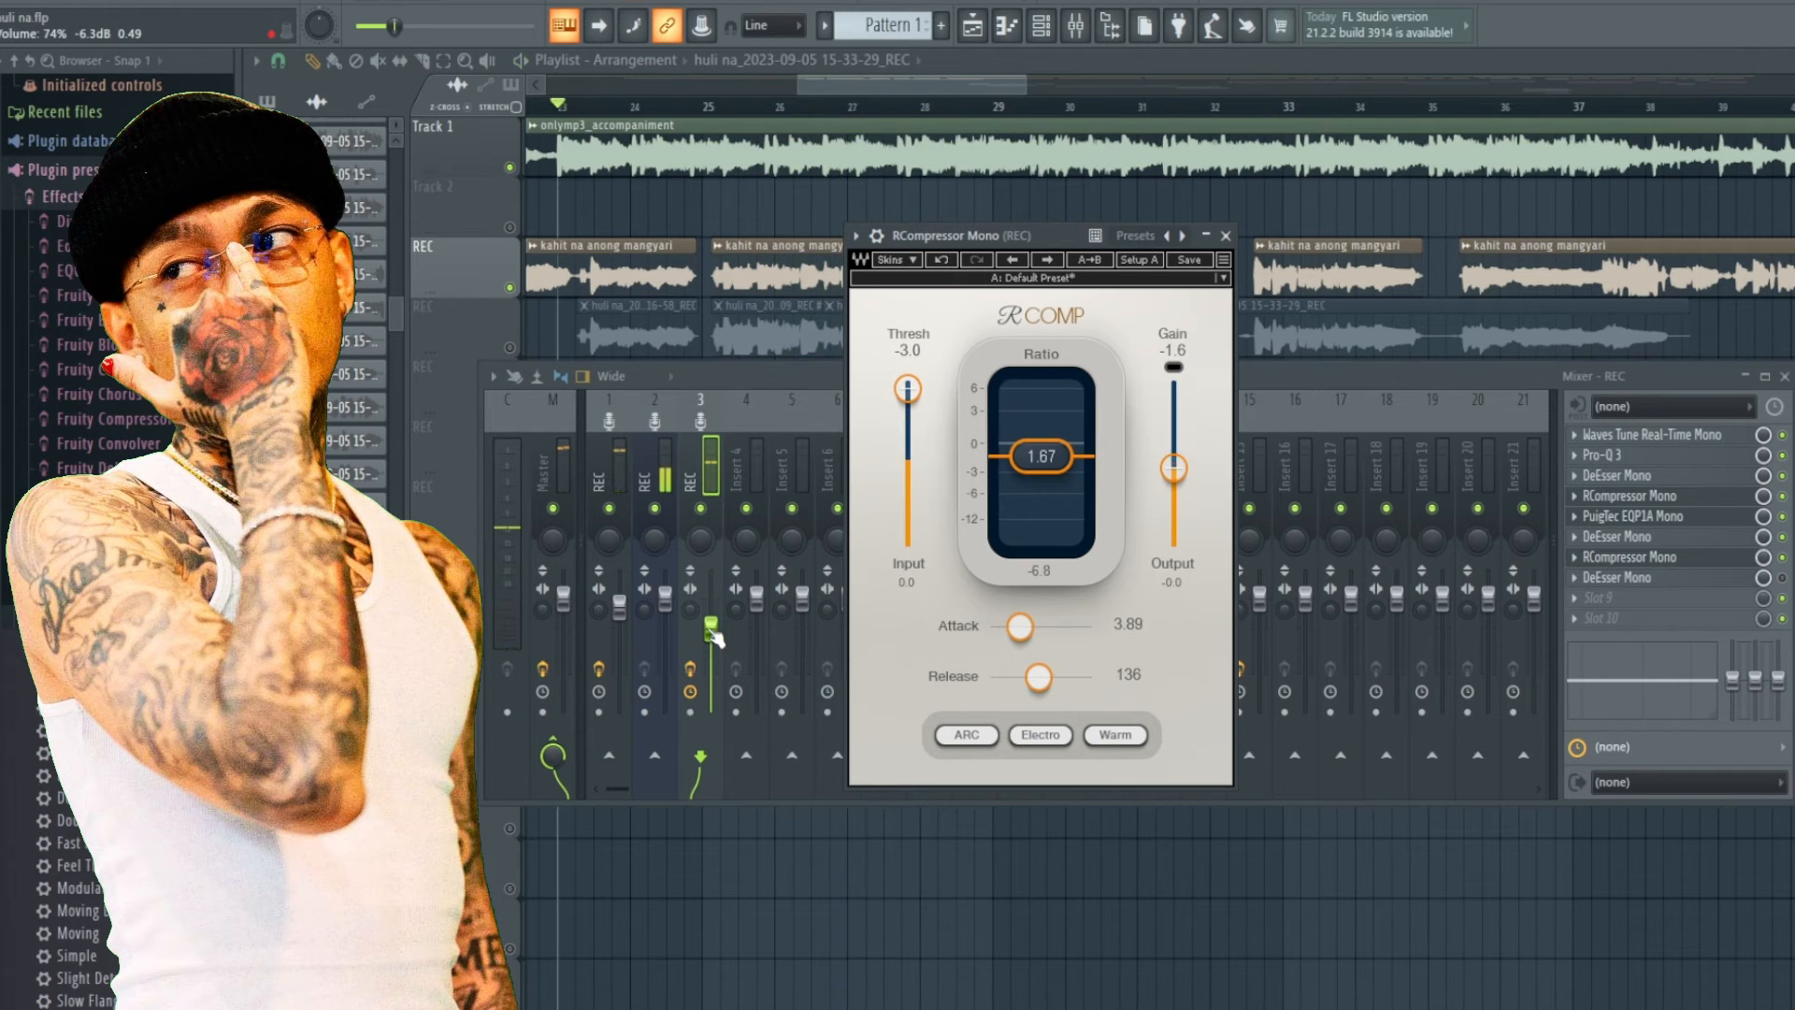
# Nudge the REC channel fader slightly while replaying the mix with the compressor window open.
pyautogui.click(711, 624)
pyautogui.press('space')
pyautogui.click(957, 240)
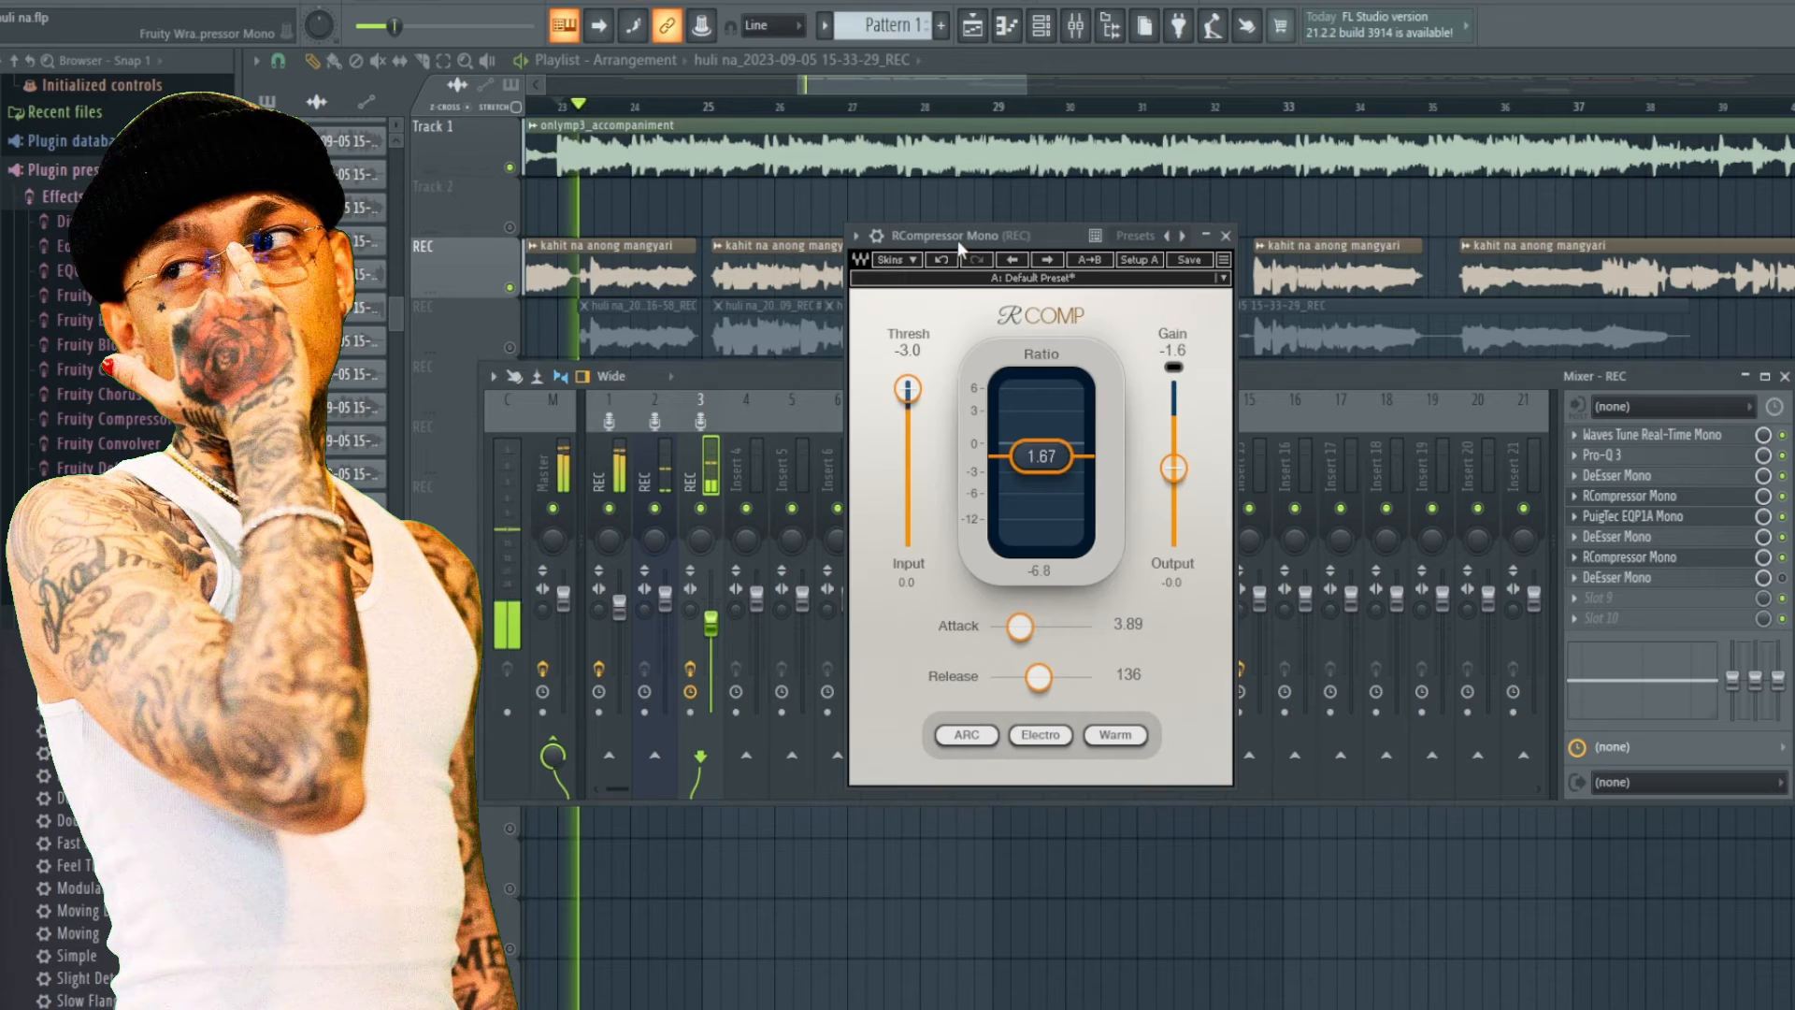
pyautogui.press('space')
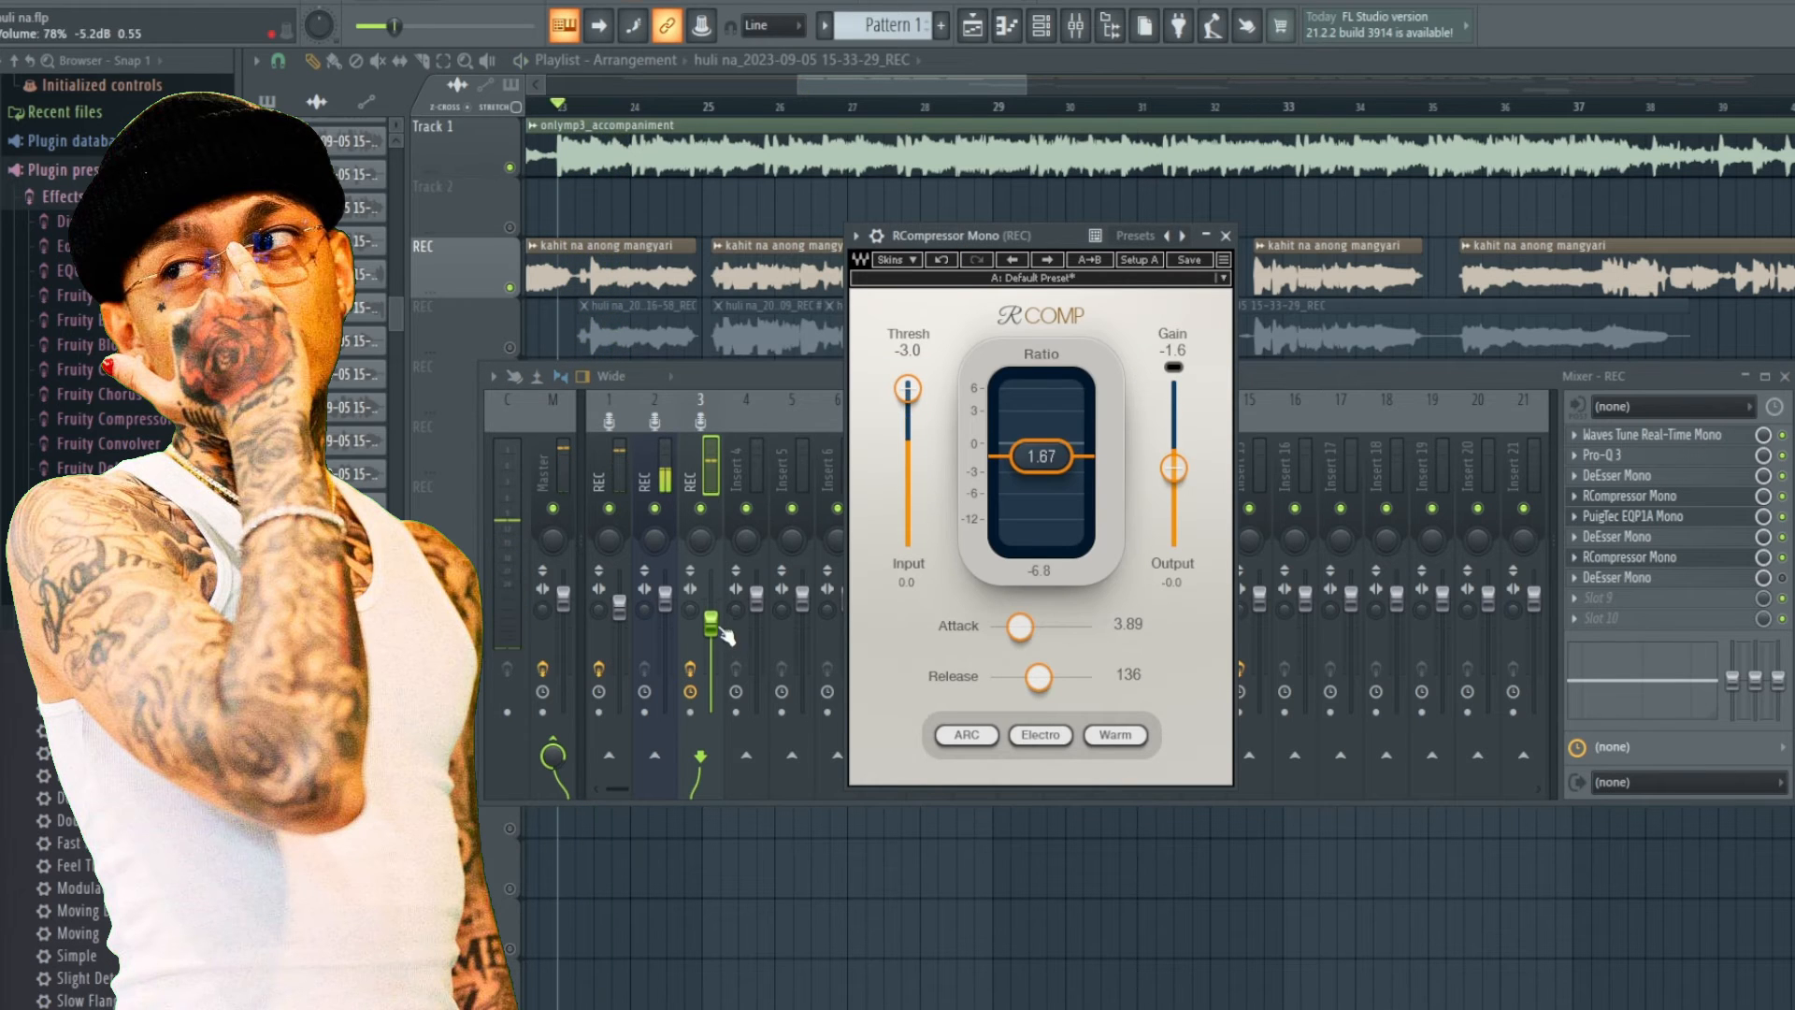
pyautogui.moveTo(716, 622); pyautogui.dragTo(716, 627)
pyautogui.click(957, 258)
pyautogui.press('space')
# Raise the second RCompressor's Gain to 2.5 dB, play back to compare, and close the plugin.
pyautogui.moveTo(1173, 493); pyautogui.dragTo(1173, 456)
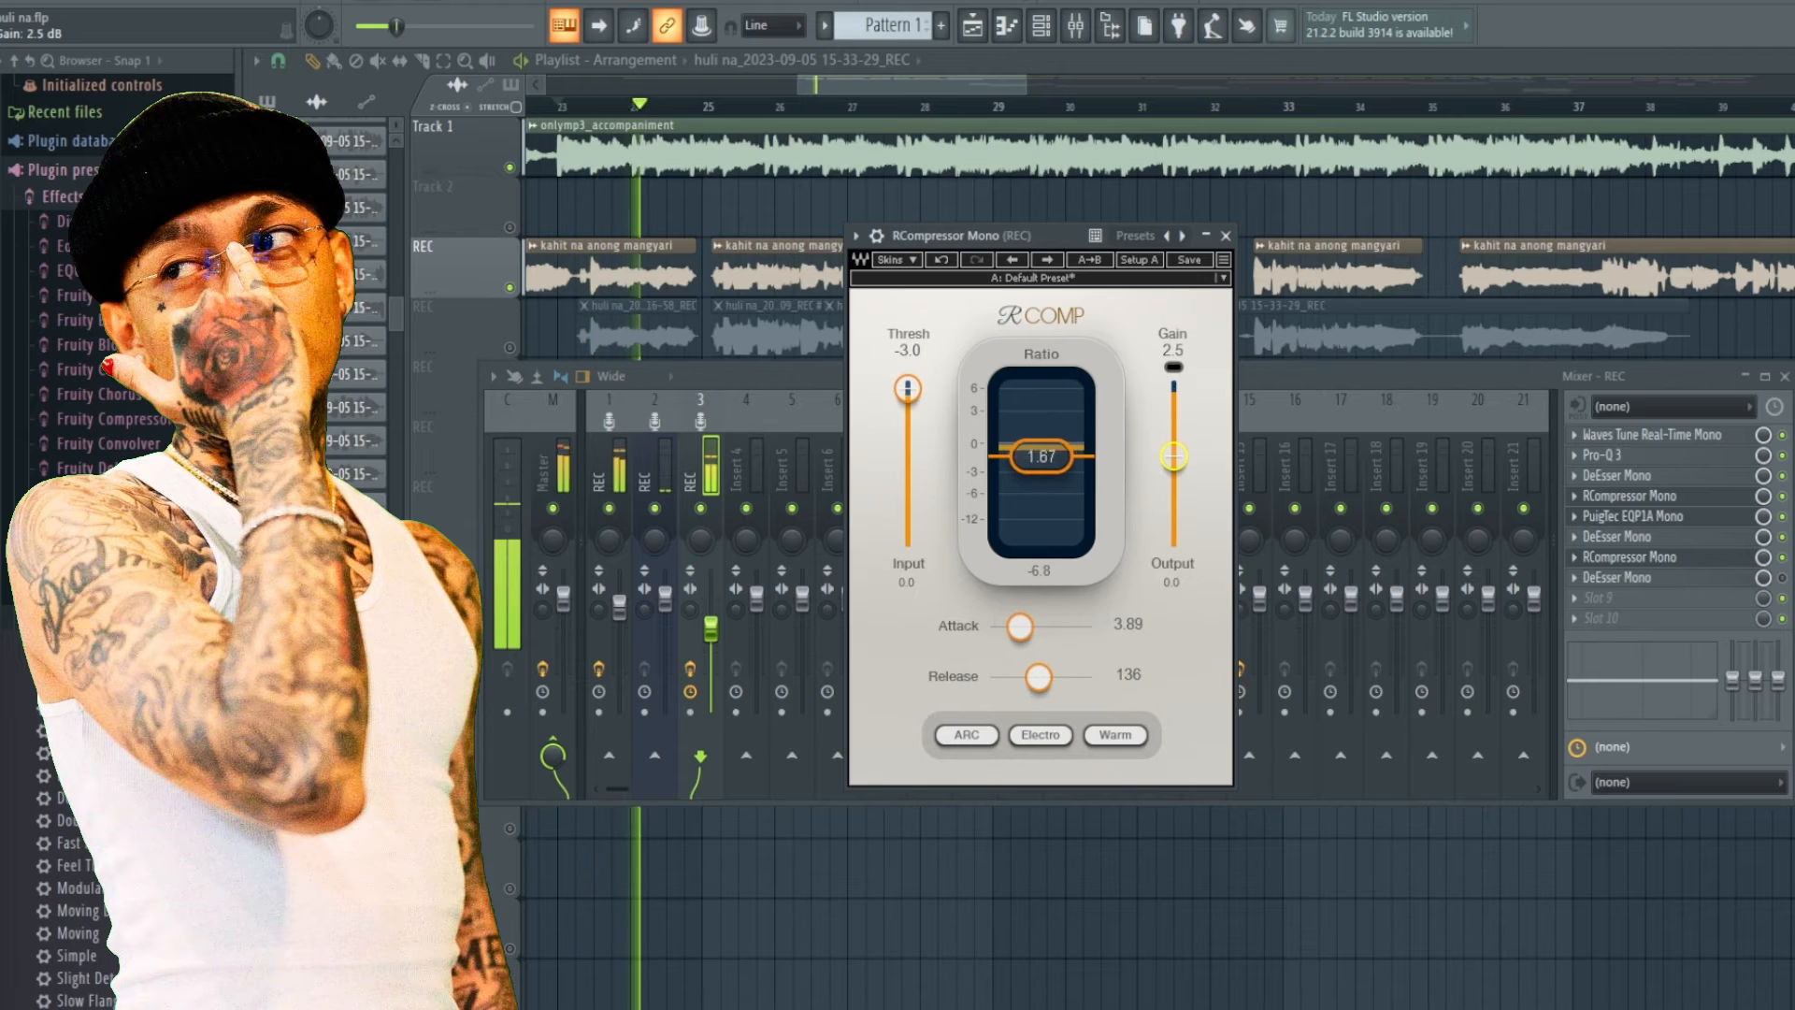
pyautogui.press('space')
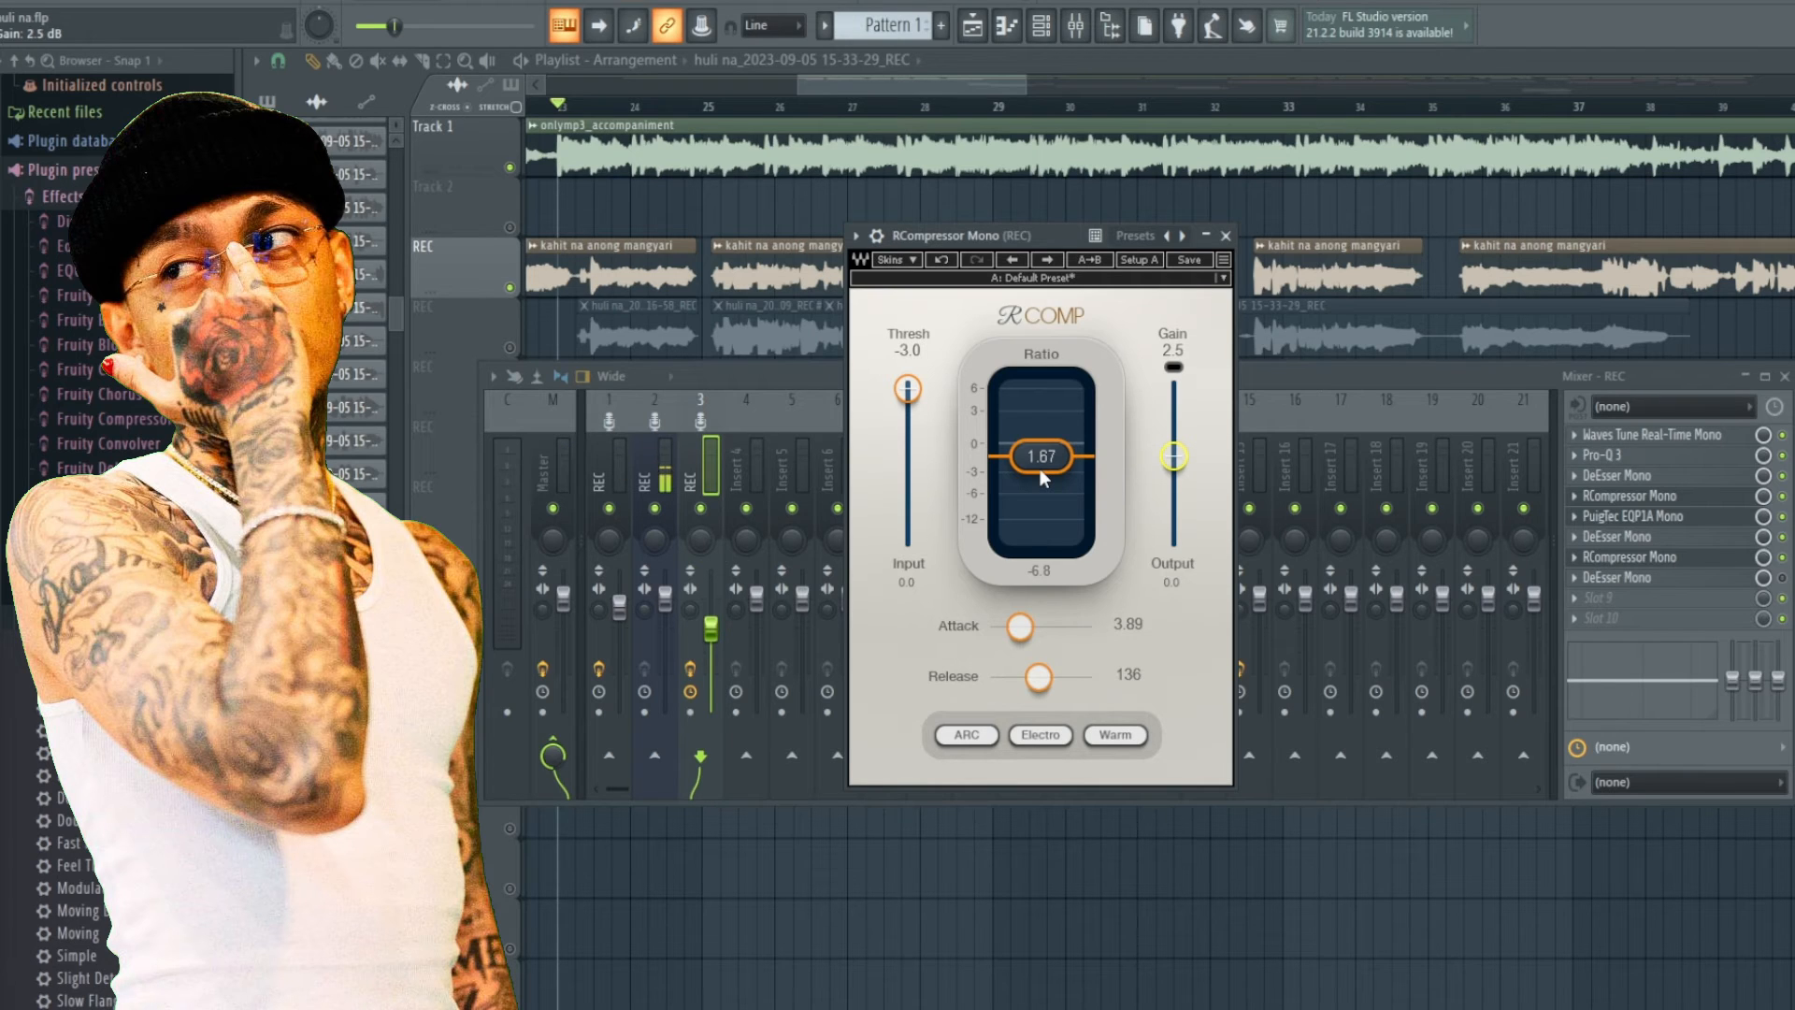
pyautogui.press('space')
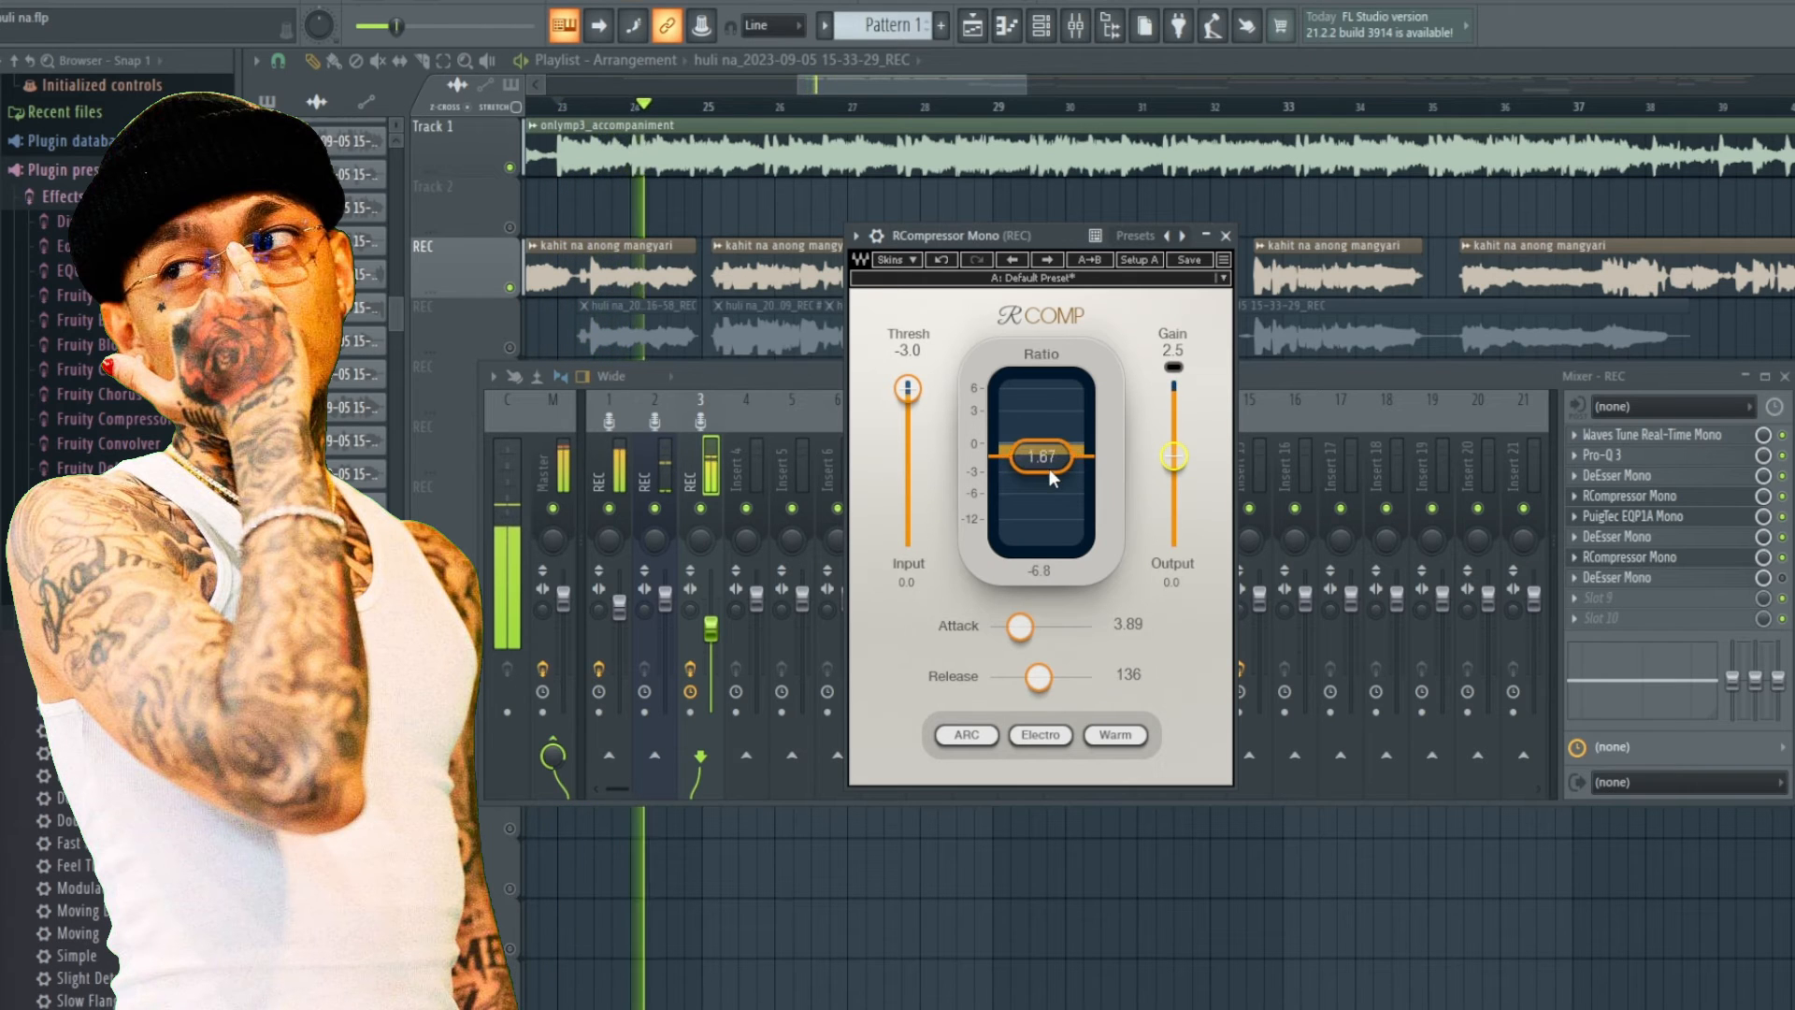
pyautogui.press('space')
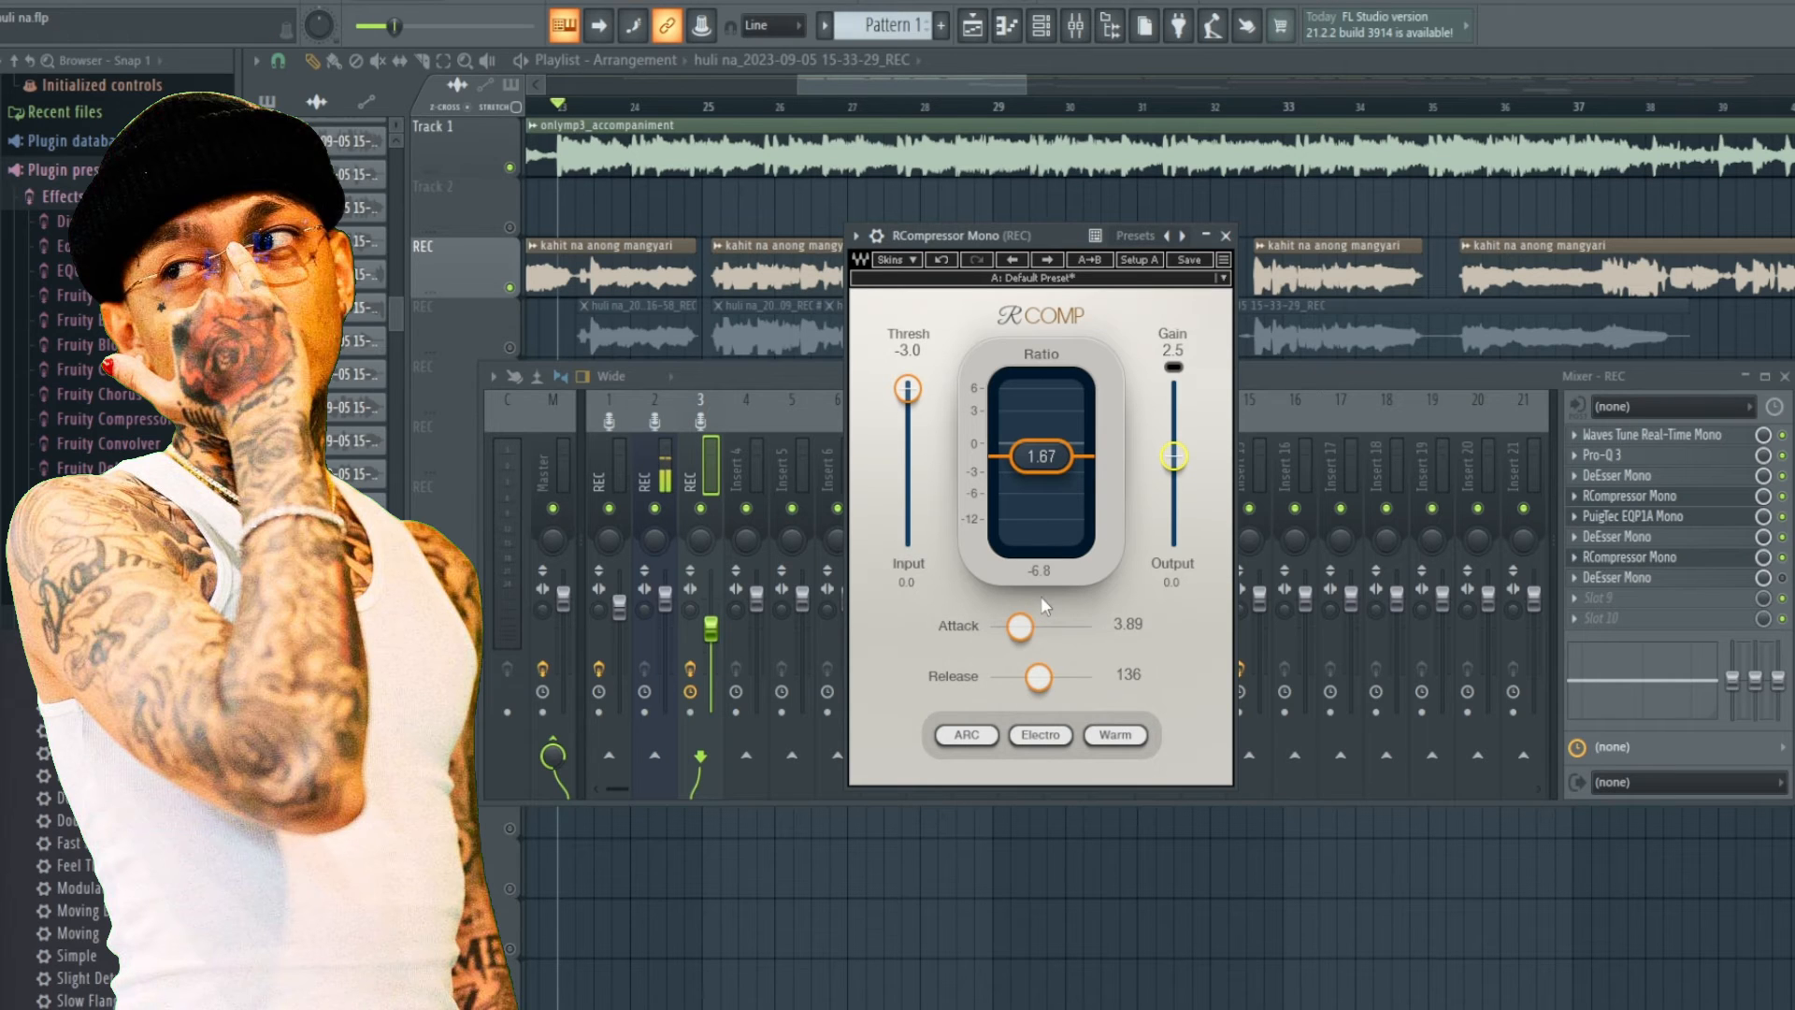
pyautogui.press('space')
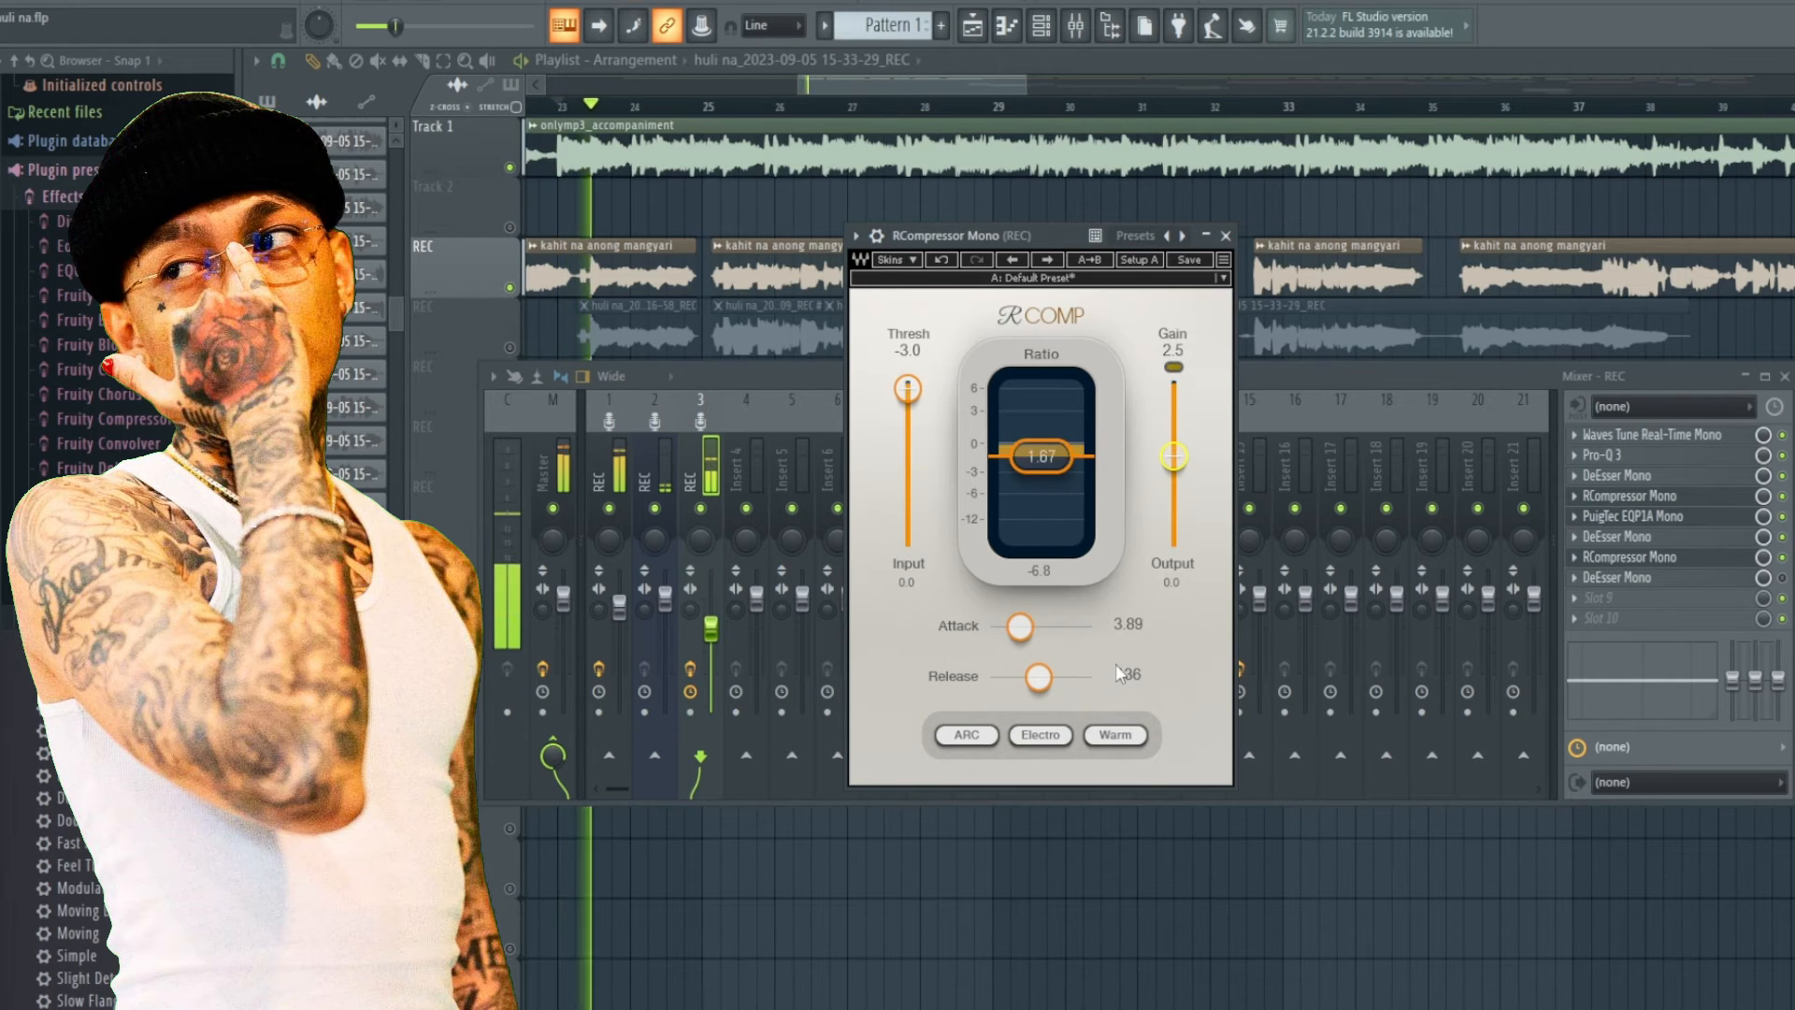
pyautogui.press('space')
pyautogui.click(1226, 236)
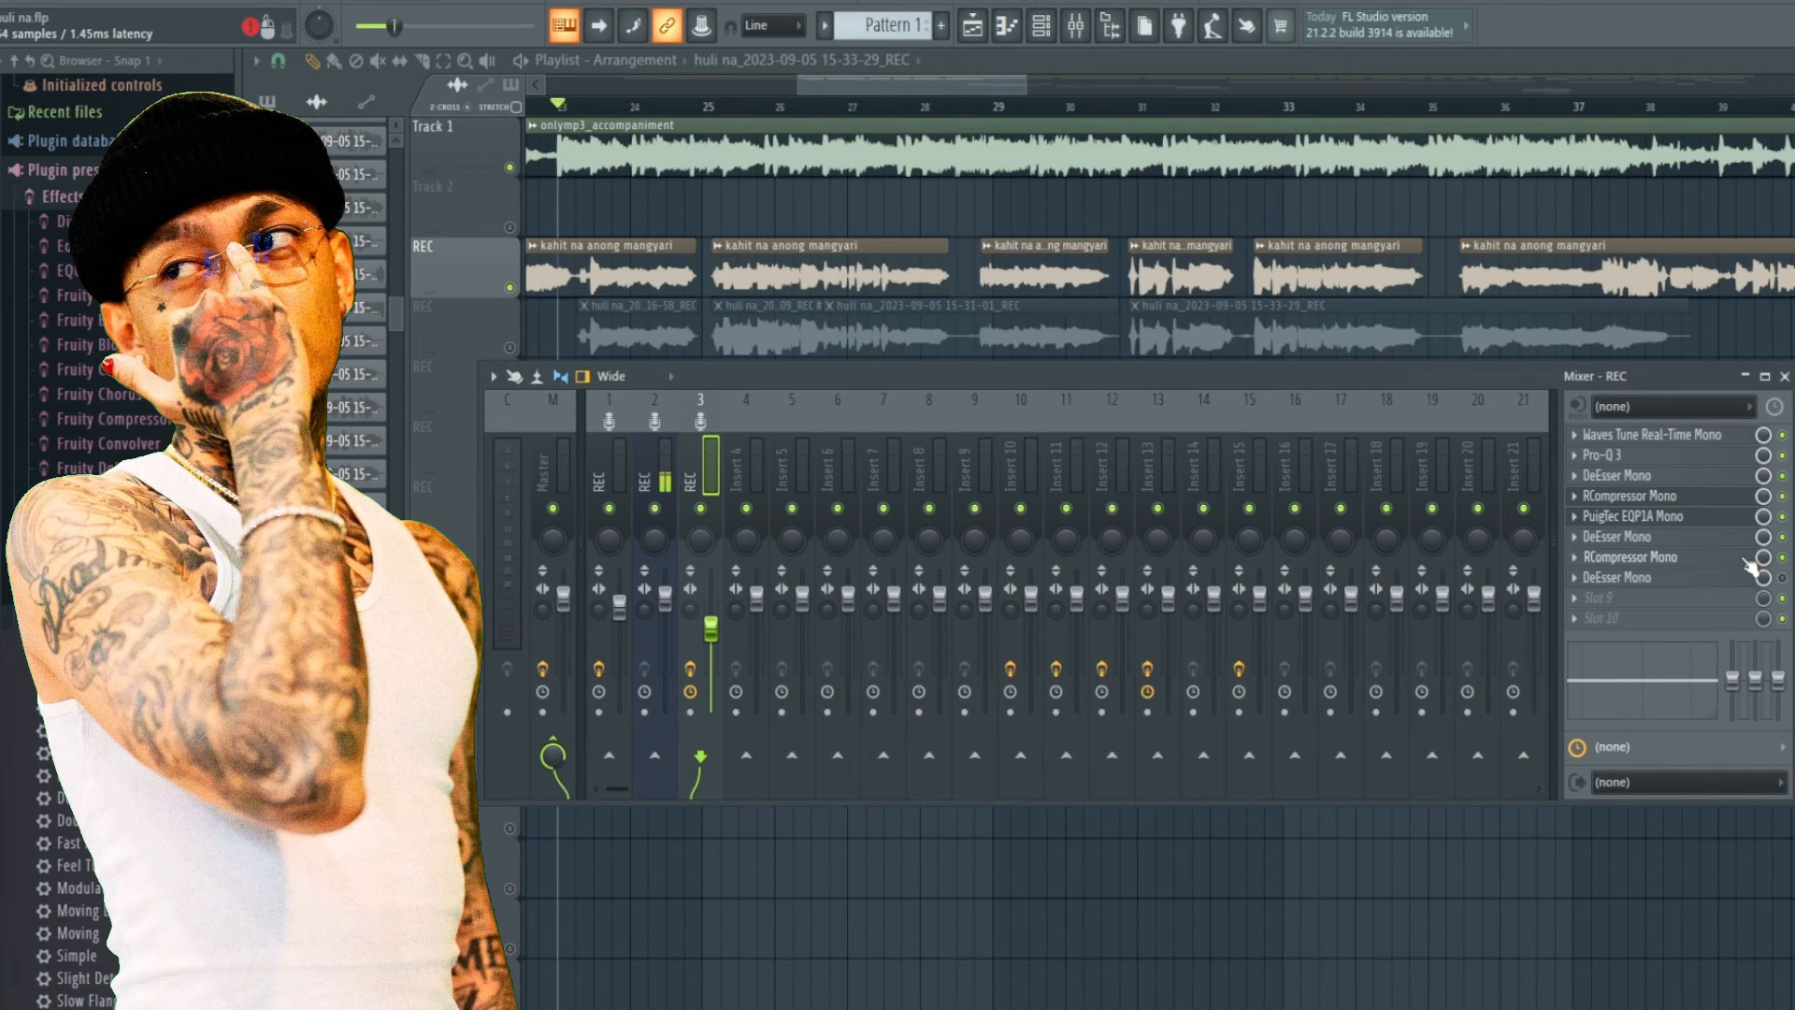
# Toggle the last DeEsser Mono slot on the REC insert, open its window and reposition it.
pyautogui.click(1631, 557)
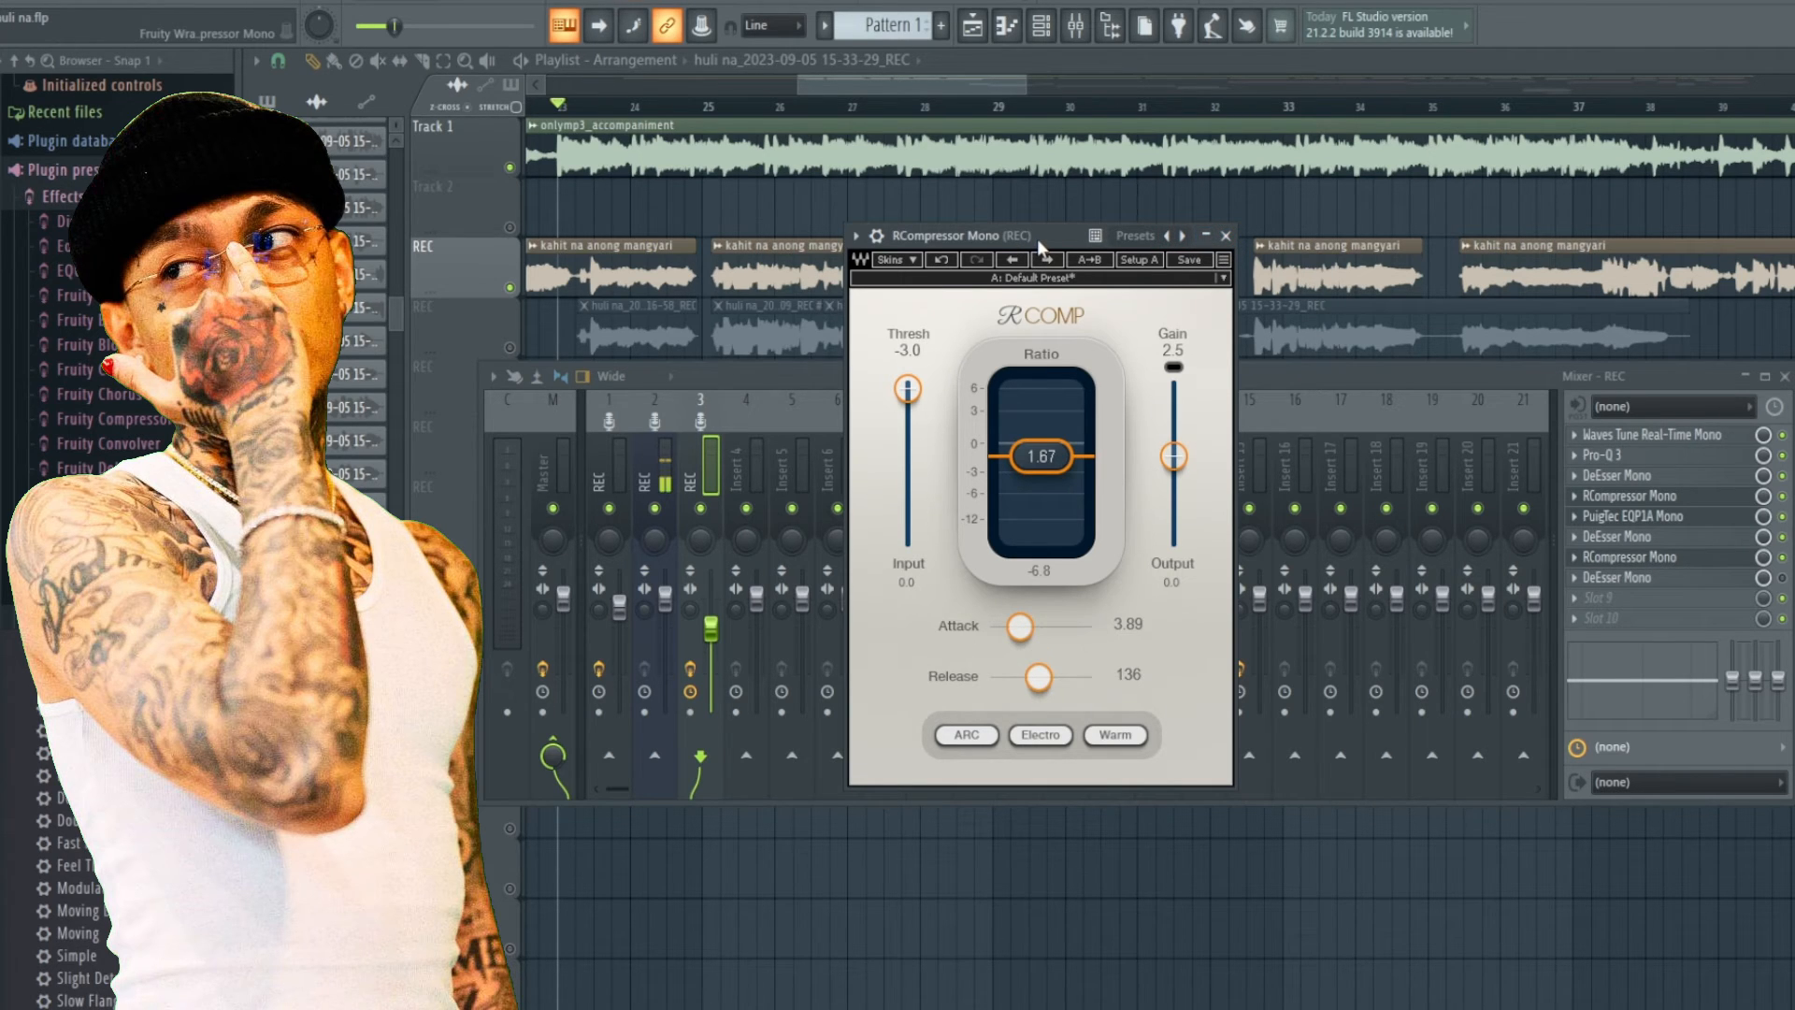
pyautogui.click(1226, 236)
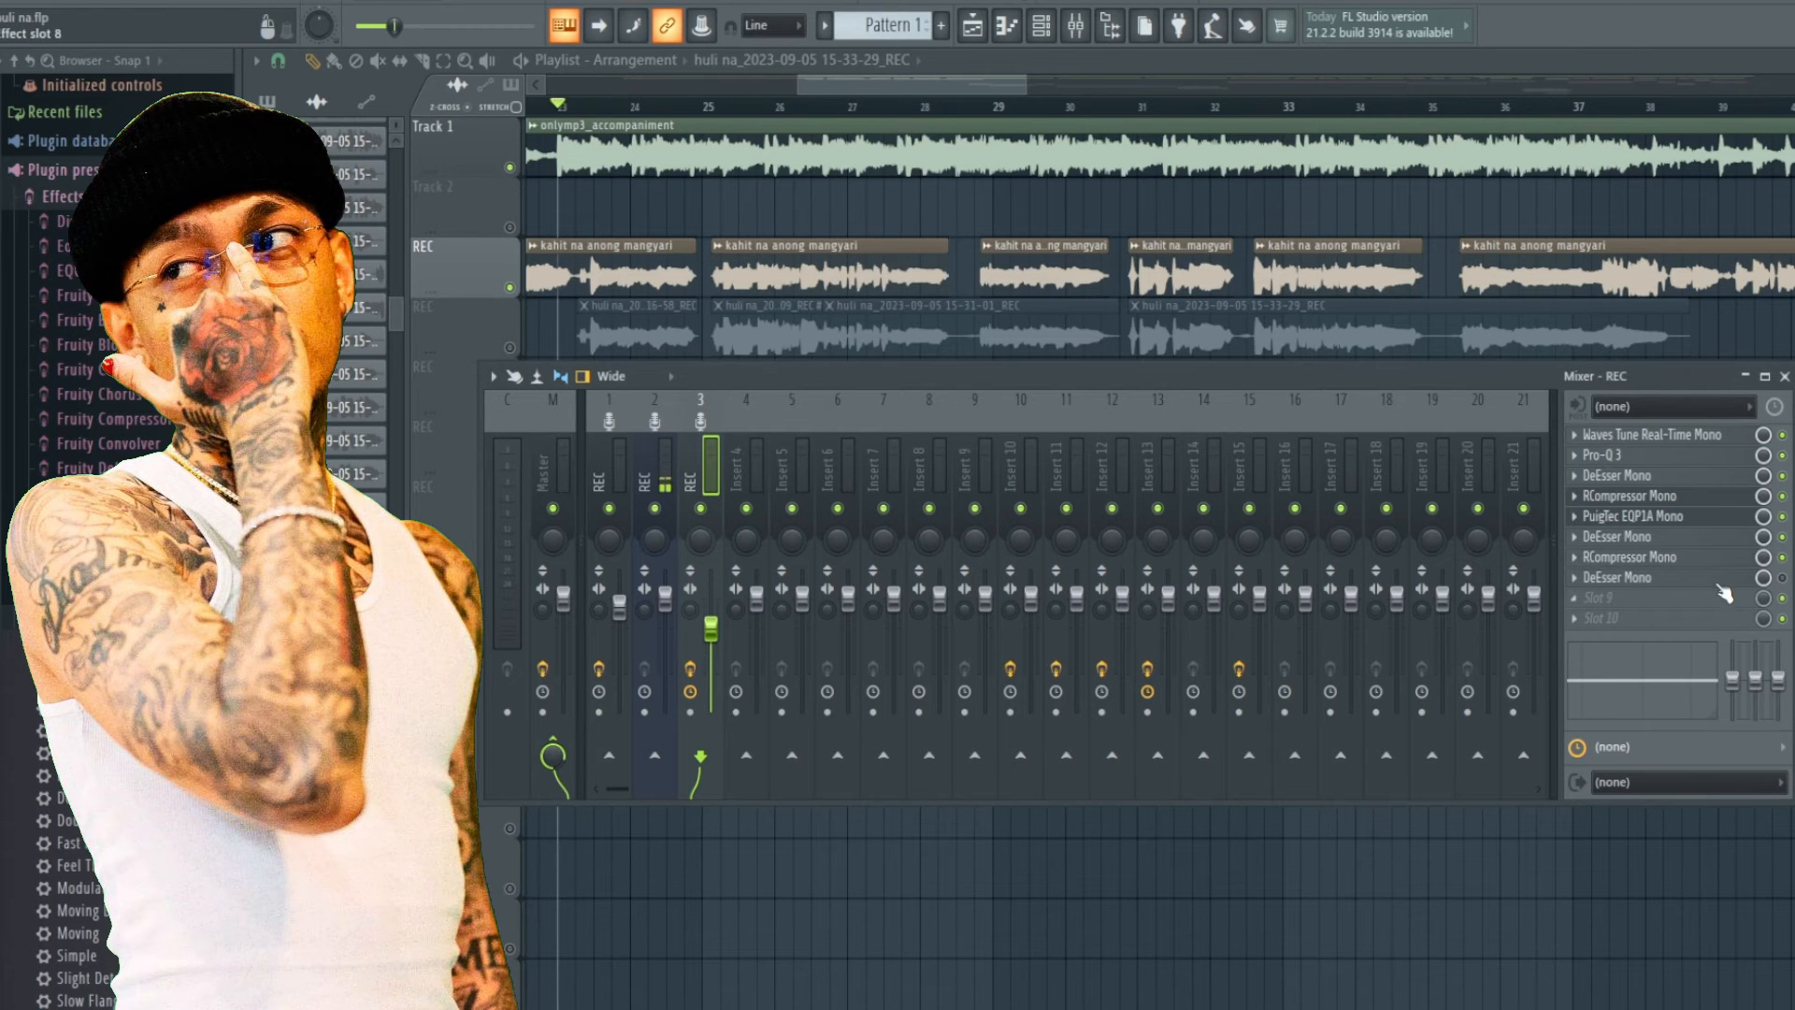
pyautogui.click(1662, 594)
pyautogui.click(1671, 576)
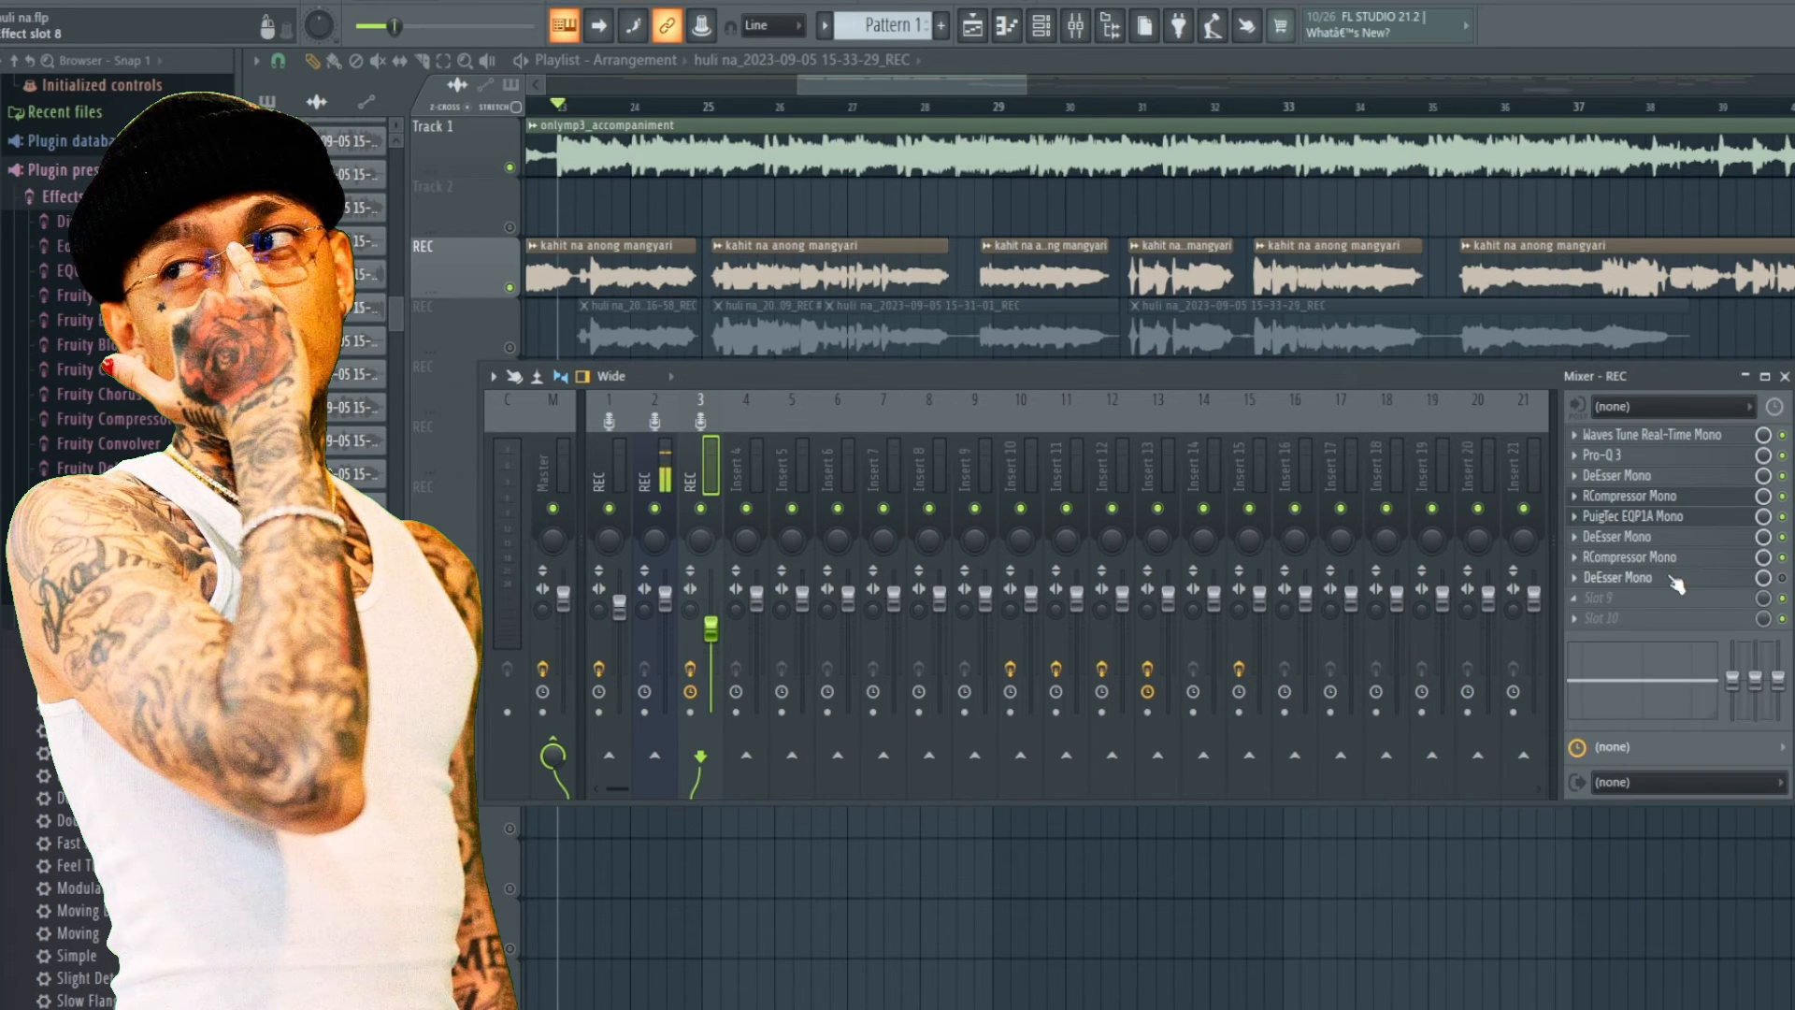
pyautogui.click(1781, 579)
pyautogui.click(1150, 360)
pyautogui.click(1574, 578)
pyautogui.click(1644, 577)
pyautogui.moveTo(928, 364); pyautogui.dragTo(910, 364)
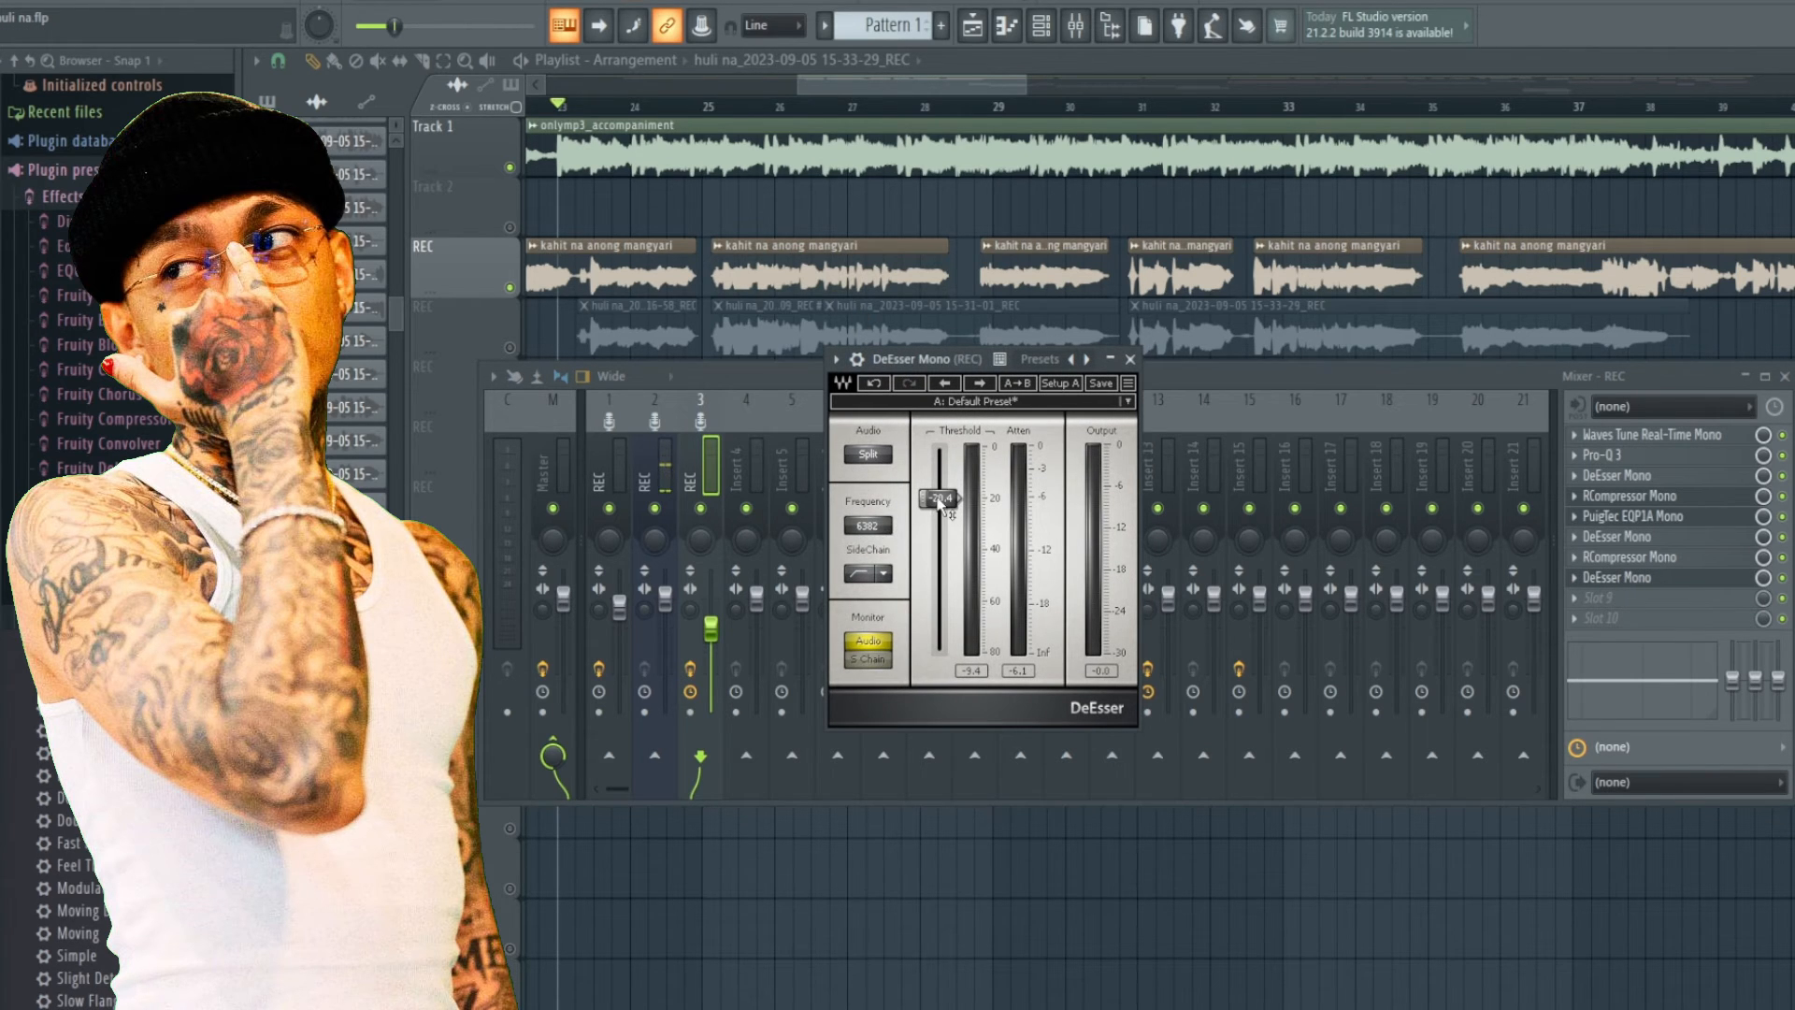
# Play back the mix with the last DeEsser Mono active, then reopen, reposition and close its window.
pyautogui.press('space')
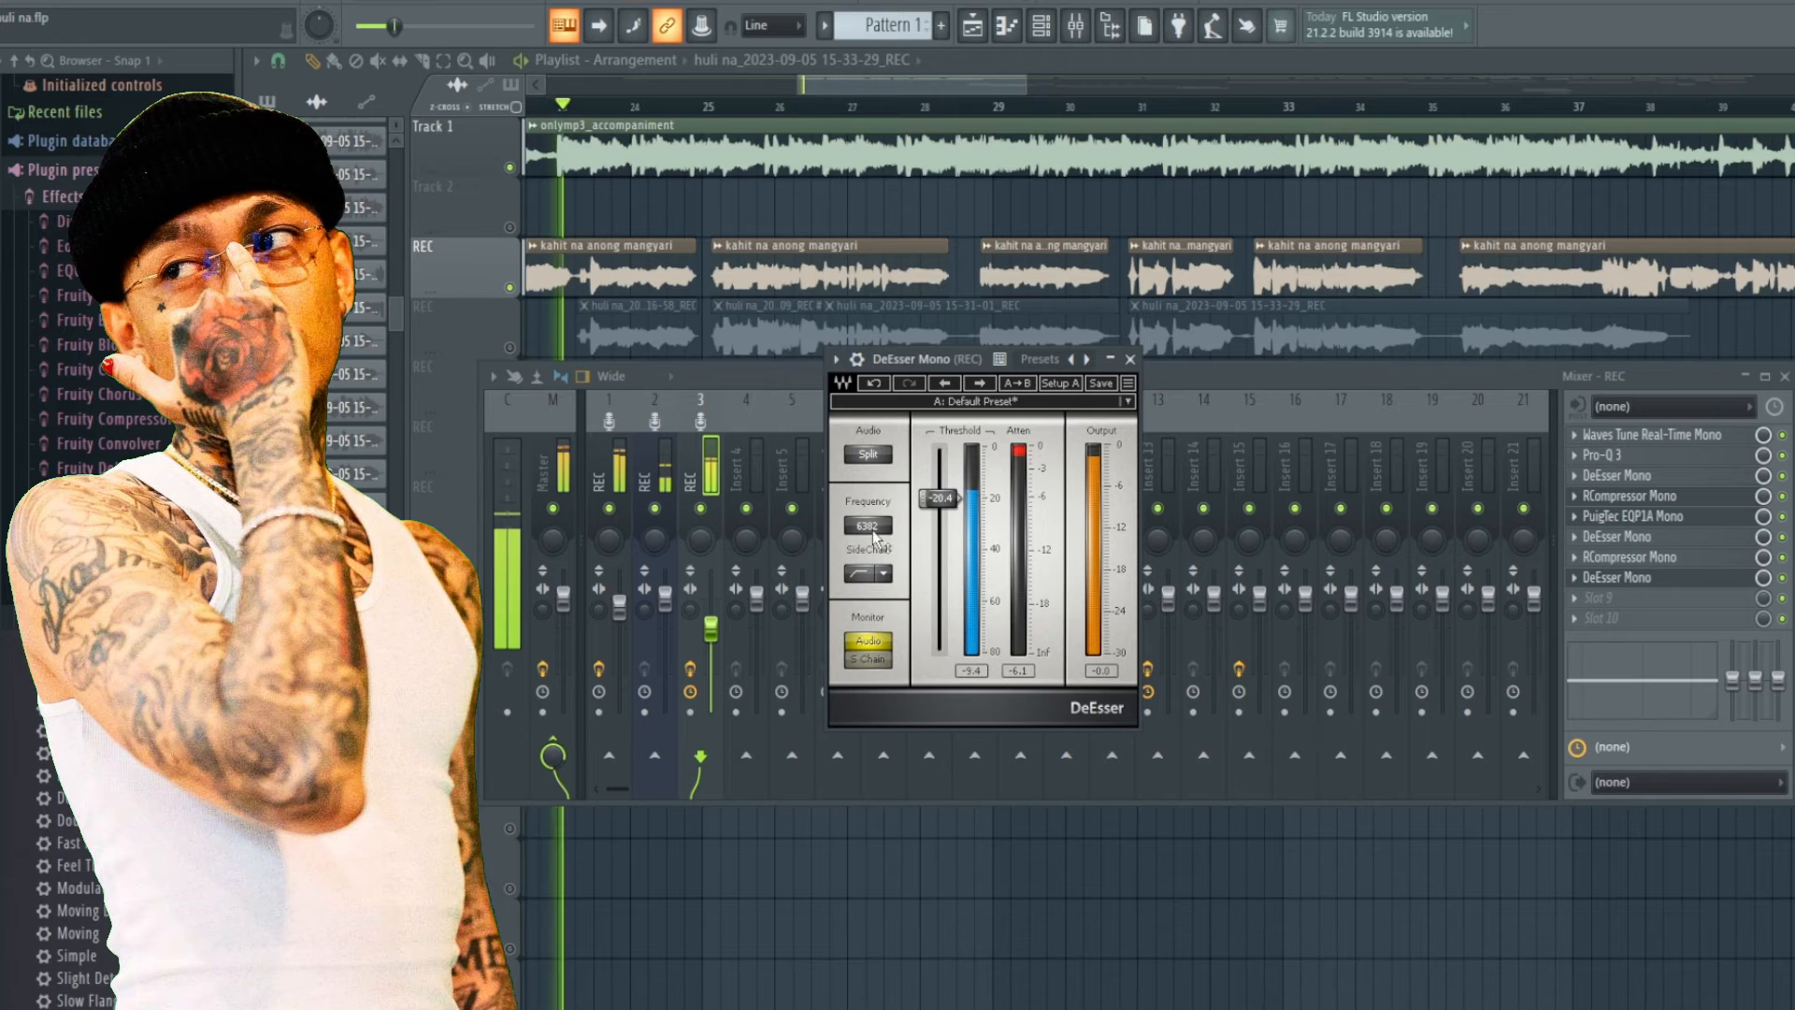
pyautogui.press('space')
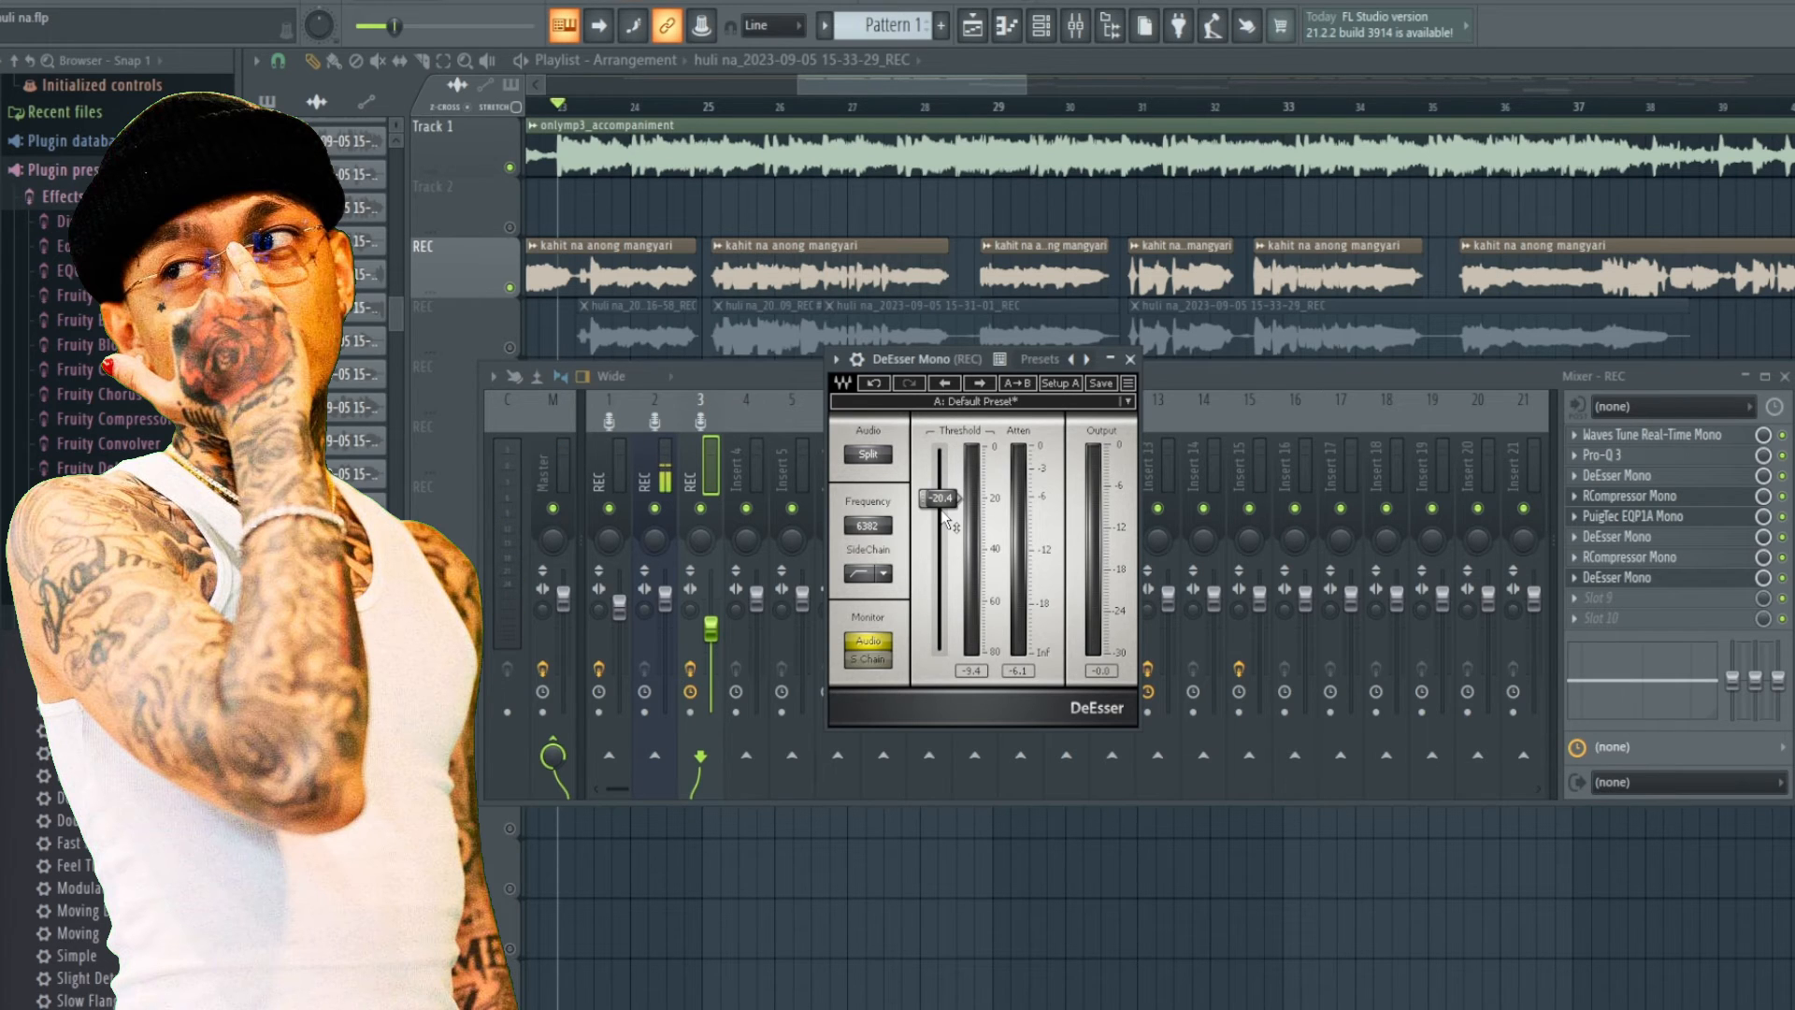
pyautogui.press('space')
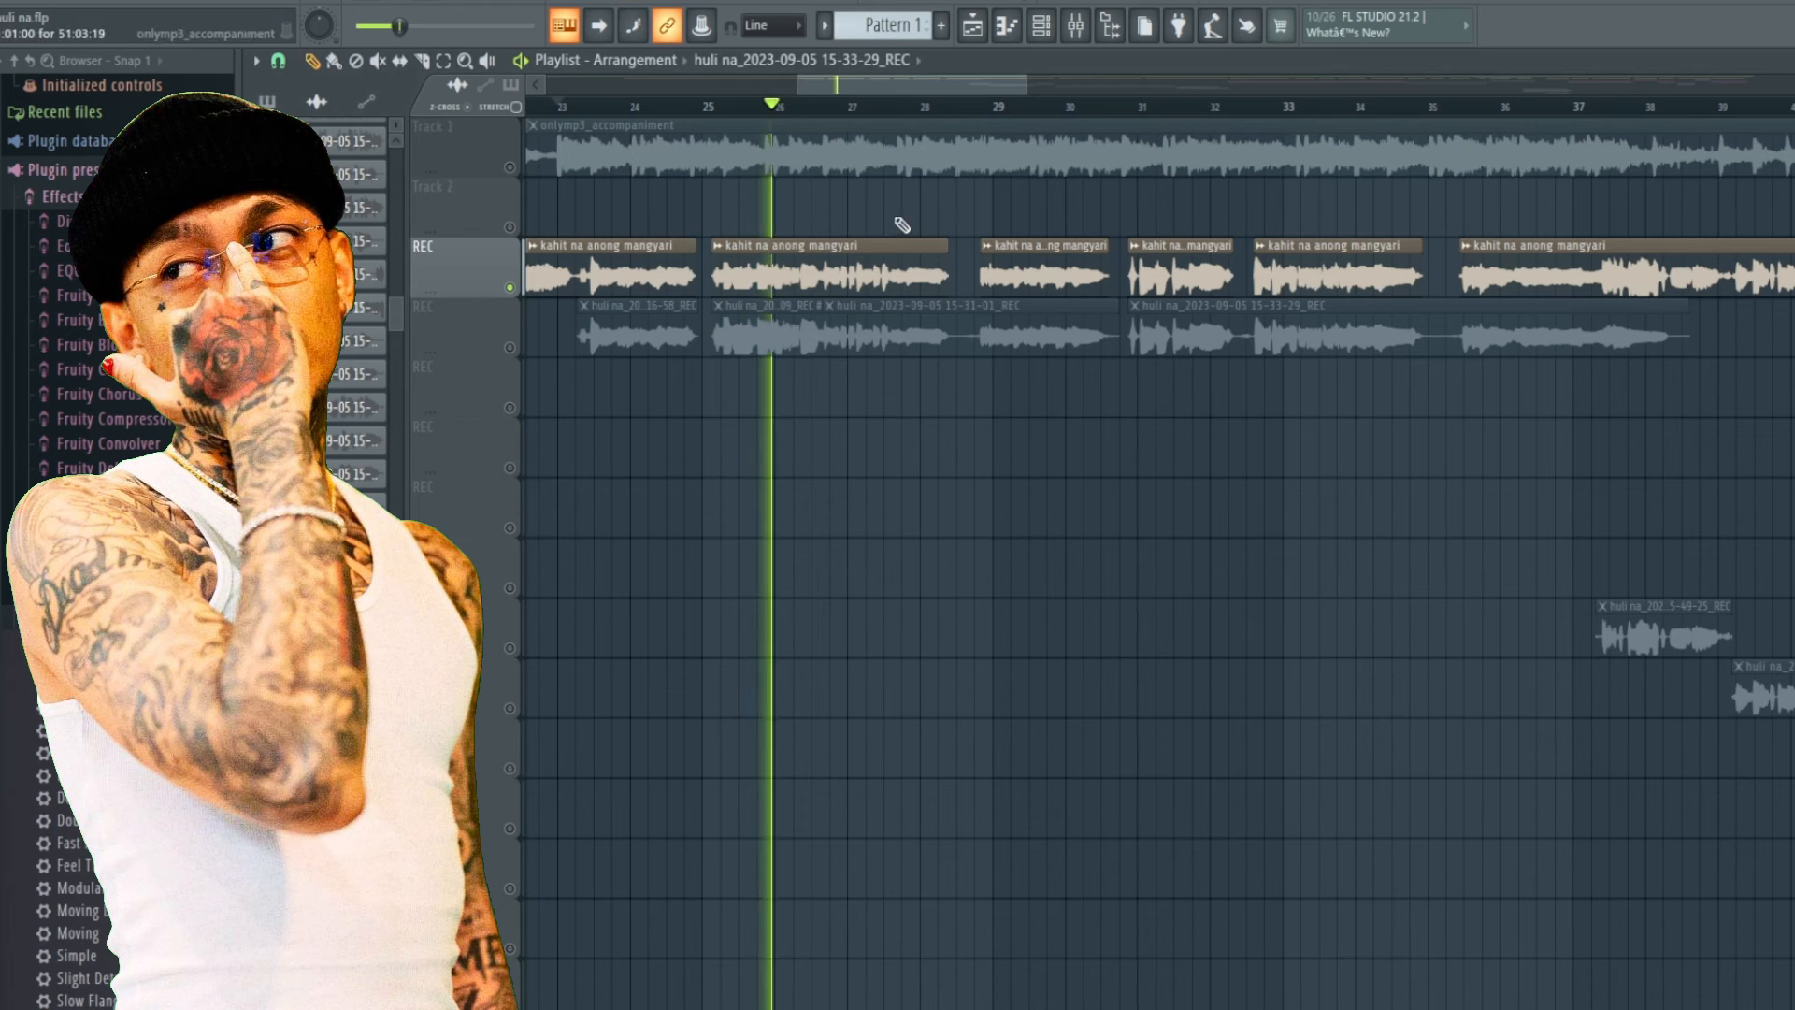
pyautogui.click(1040, 25)
pyautogui.click(1076, 26)
pyautogui.click(1669, 577)
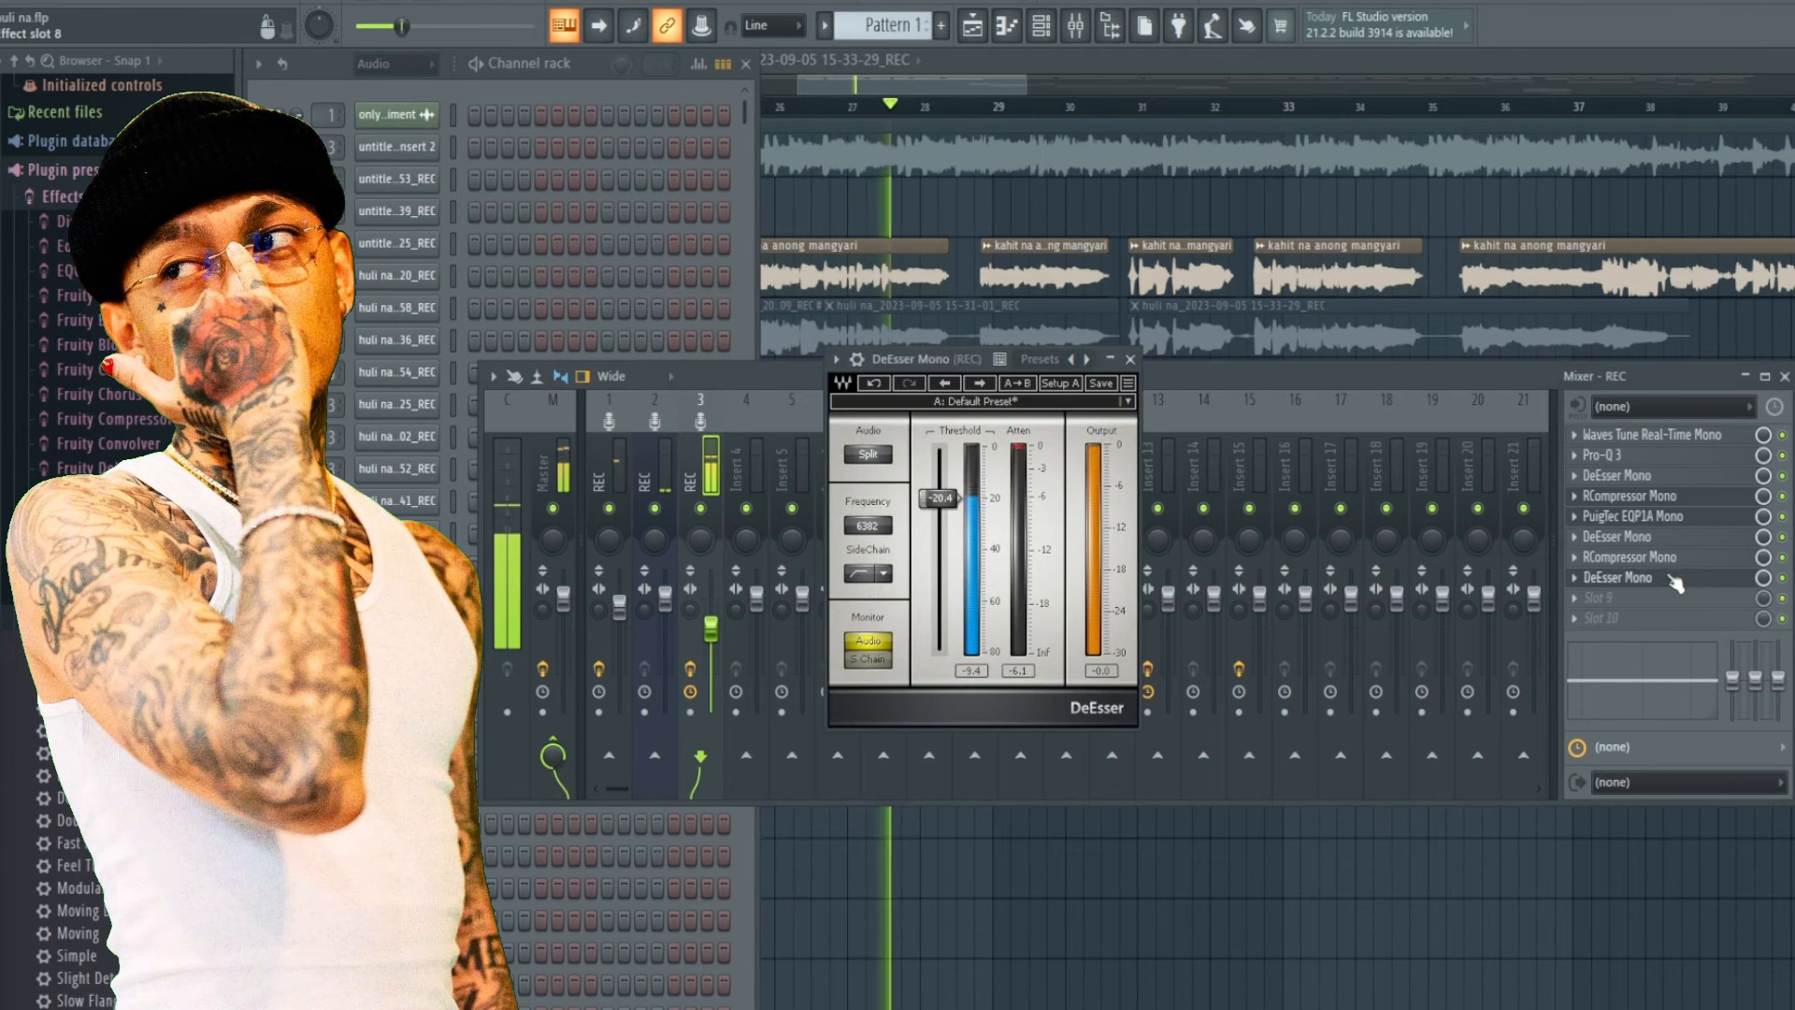
pyautogui.press('space')
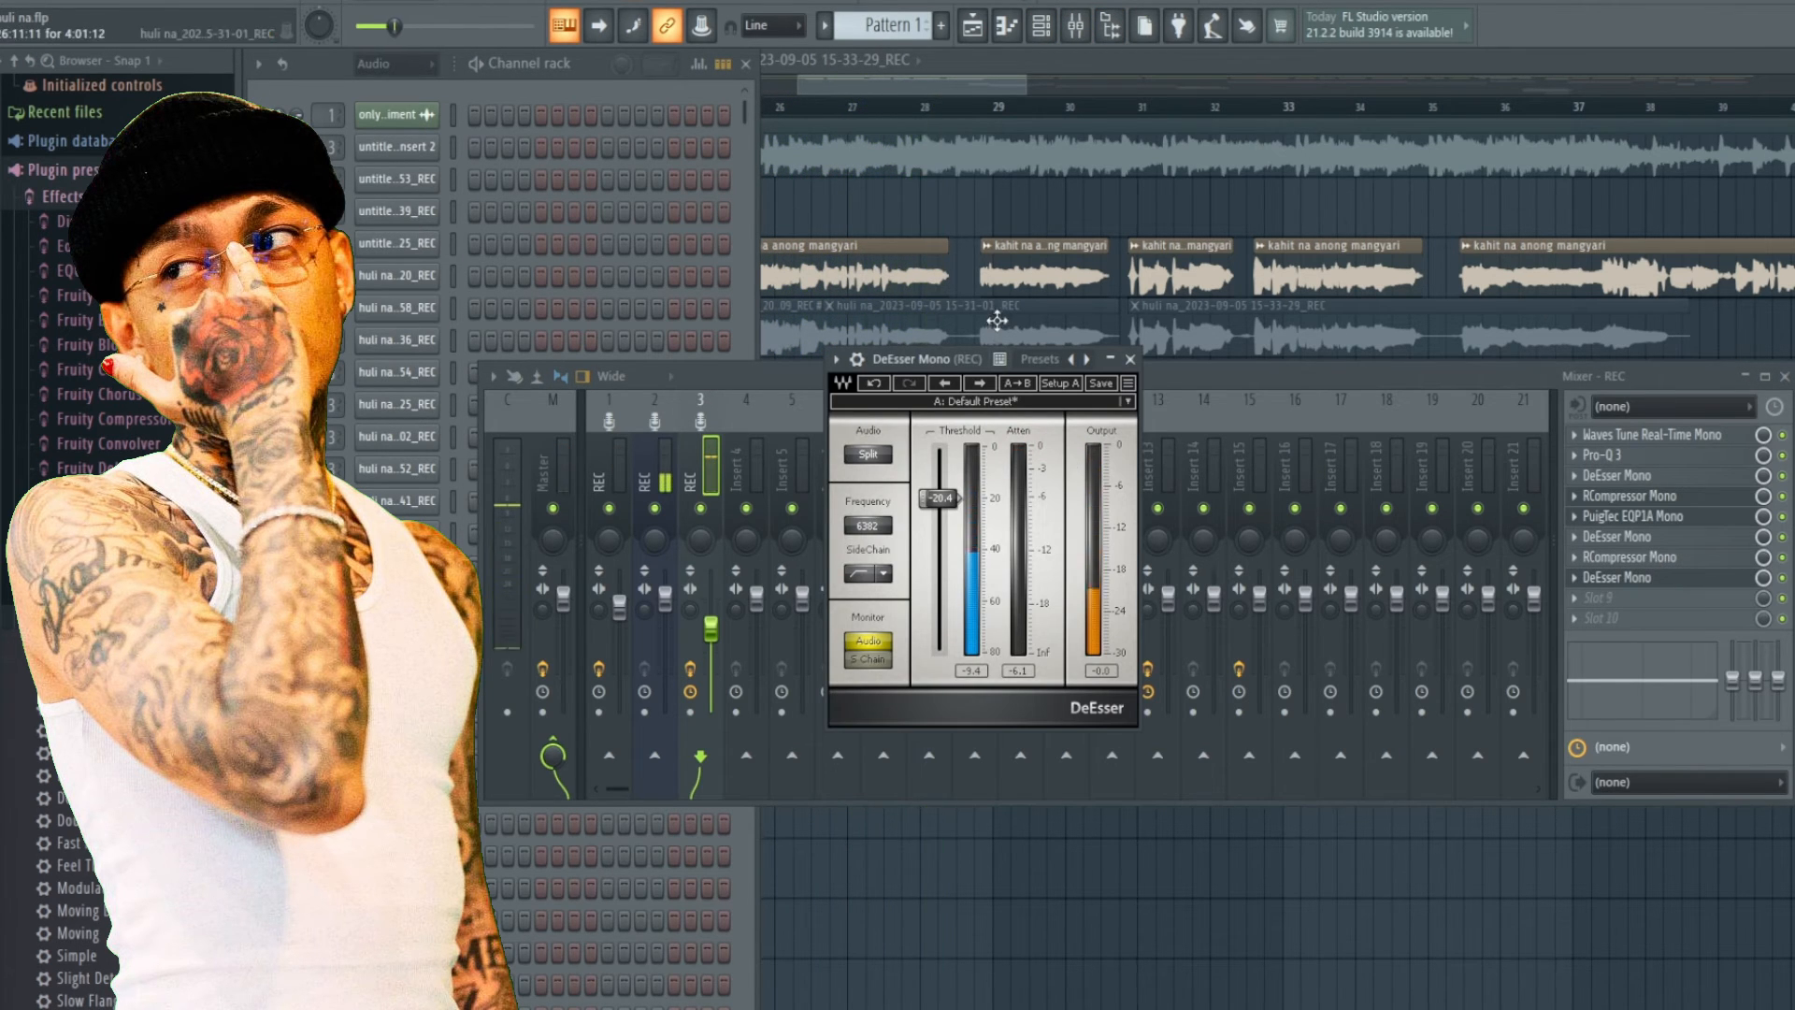
pyautogui.moveTo(945, 355); pyautogui.dragTo(963, 387)
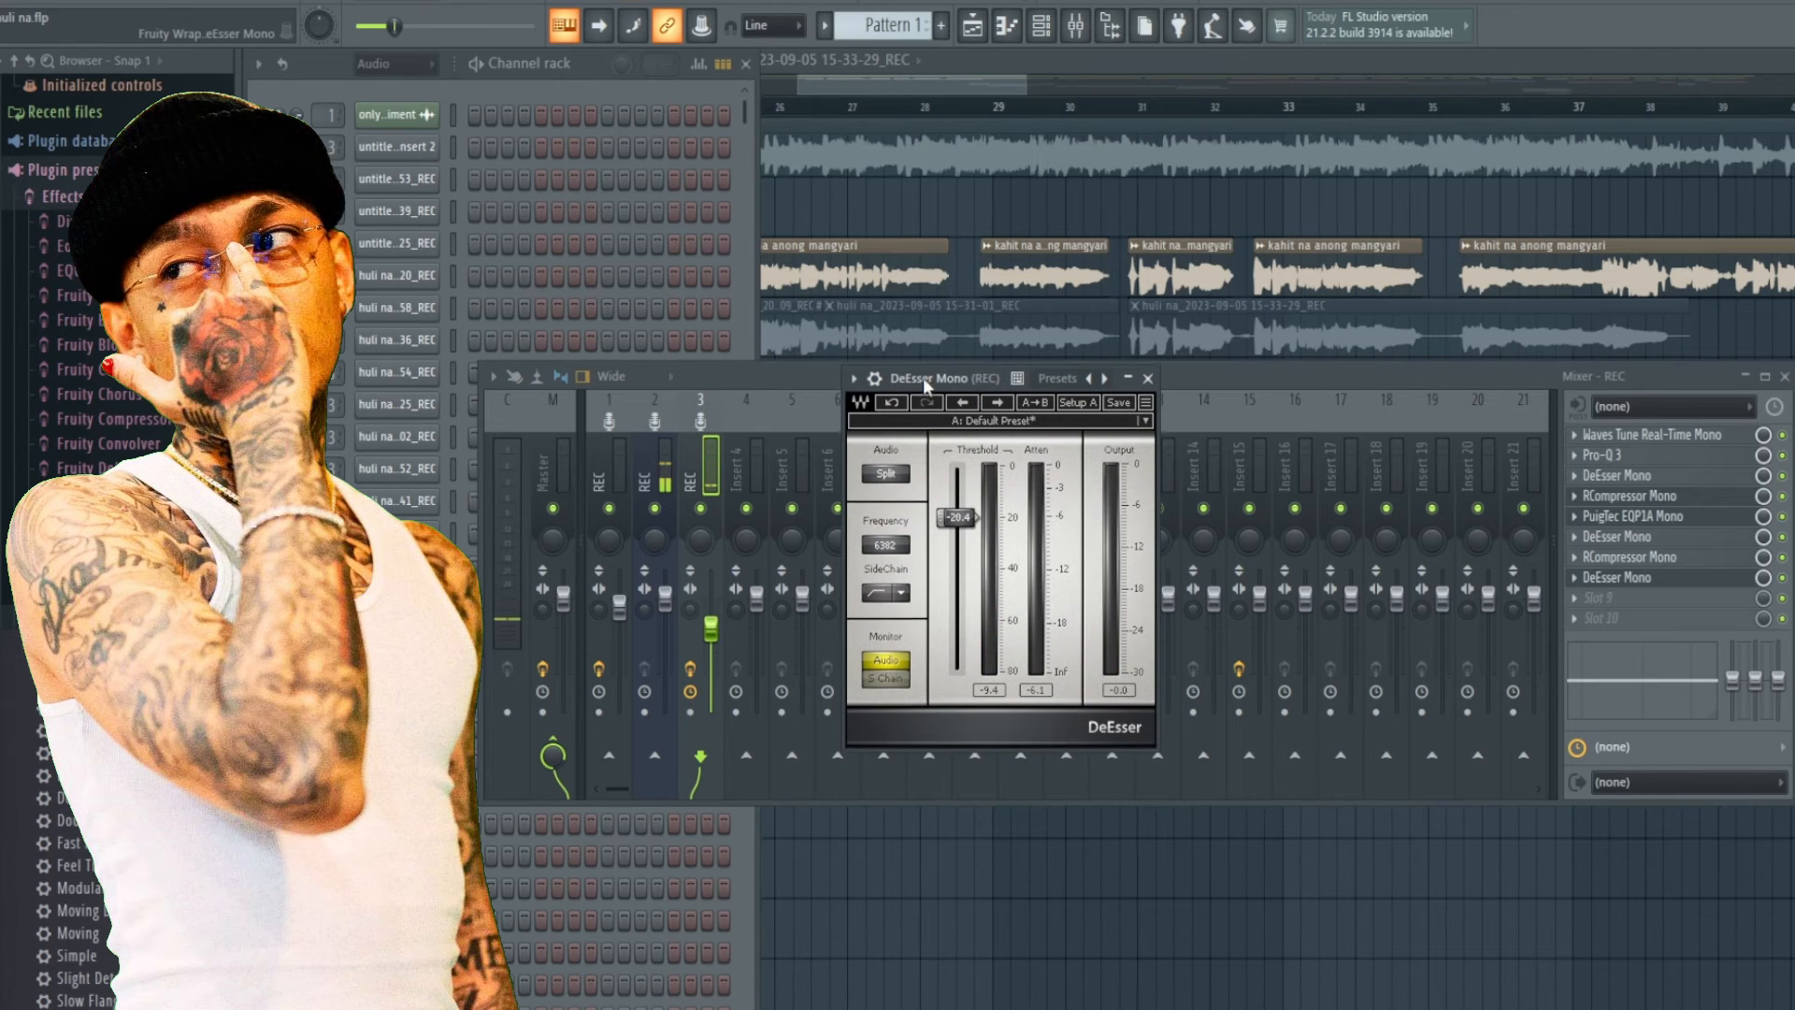
pyautogui.click(1148, 391)
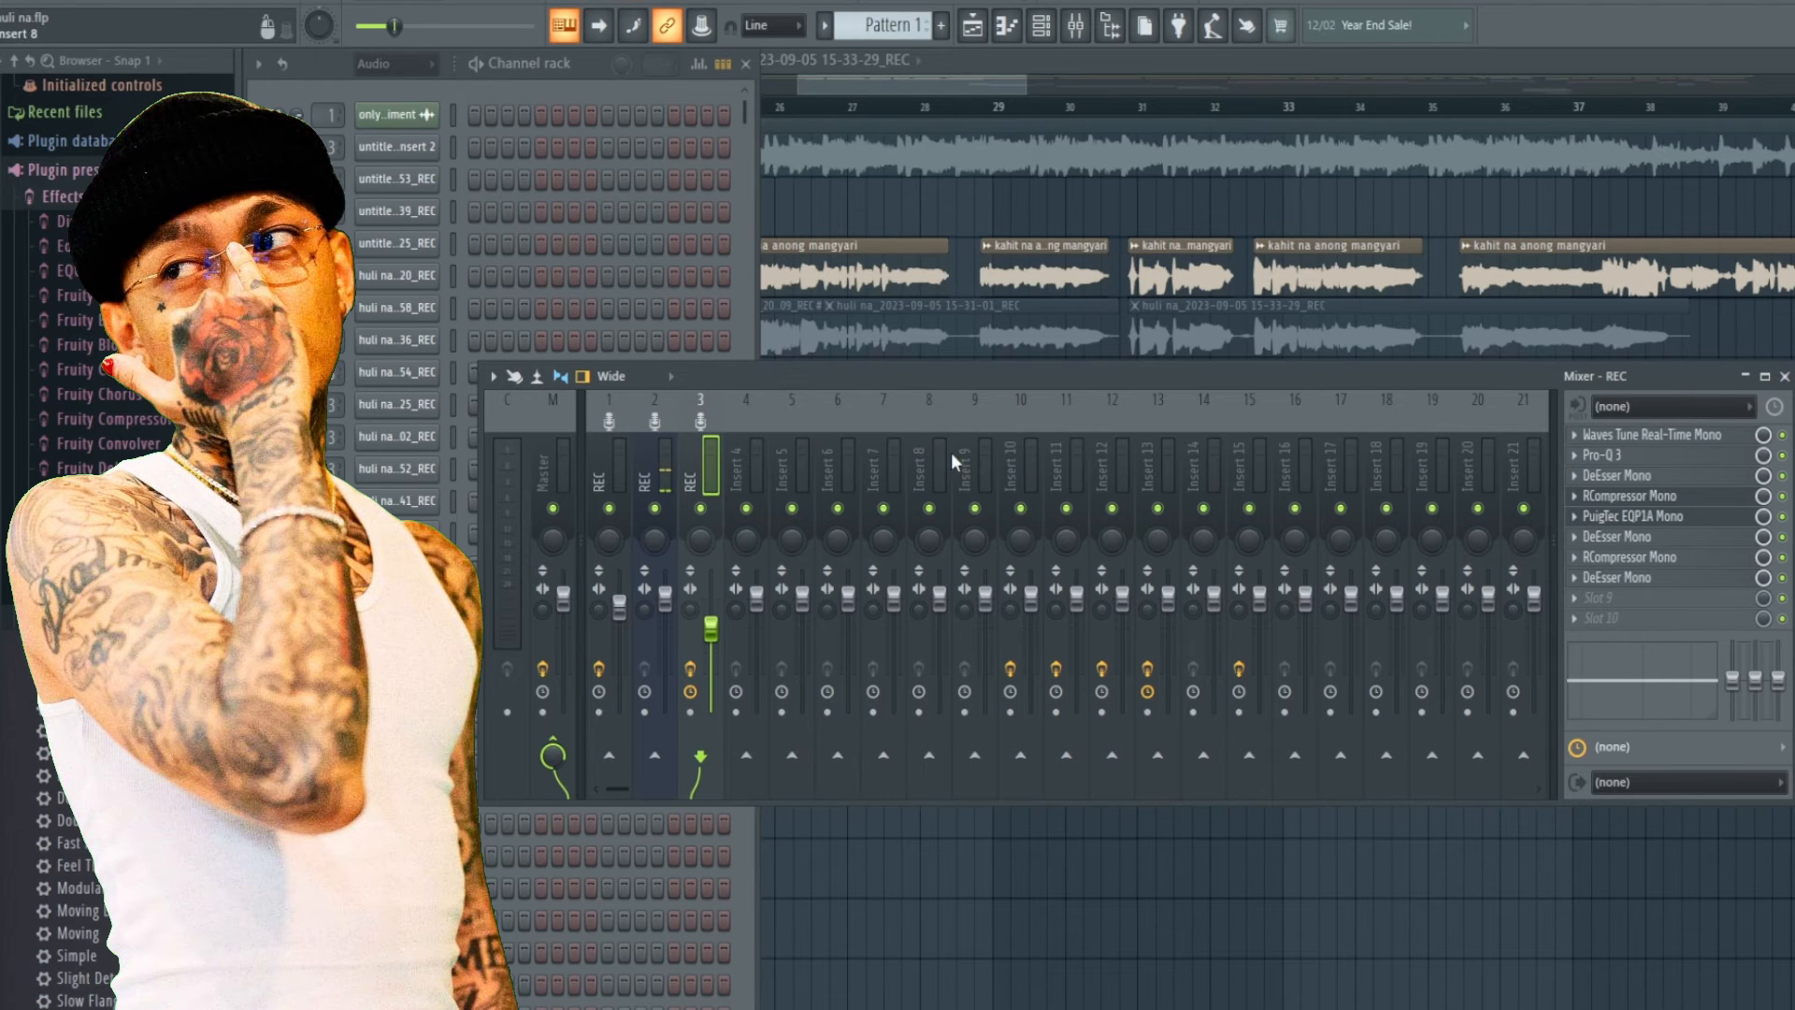
# Inspect the effect chains on mixer inserts 10, 12 and 15.
pyautogui.click(1024, 472)
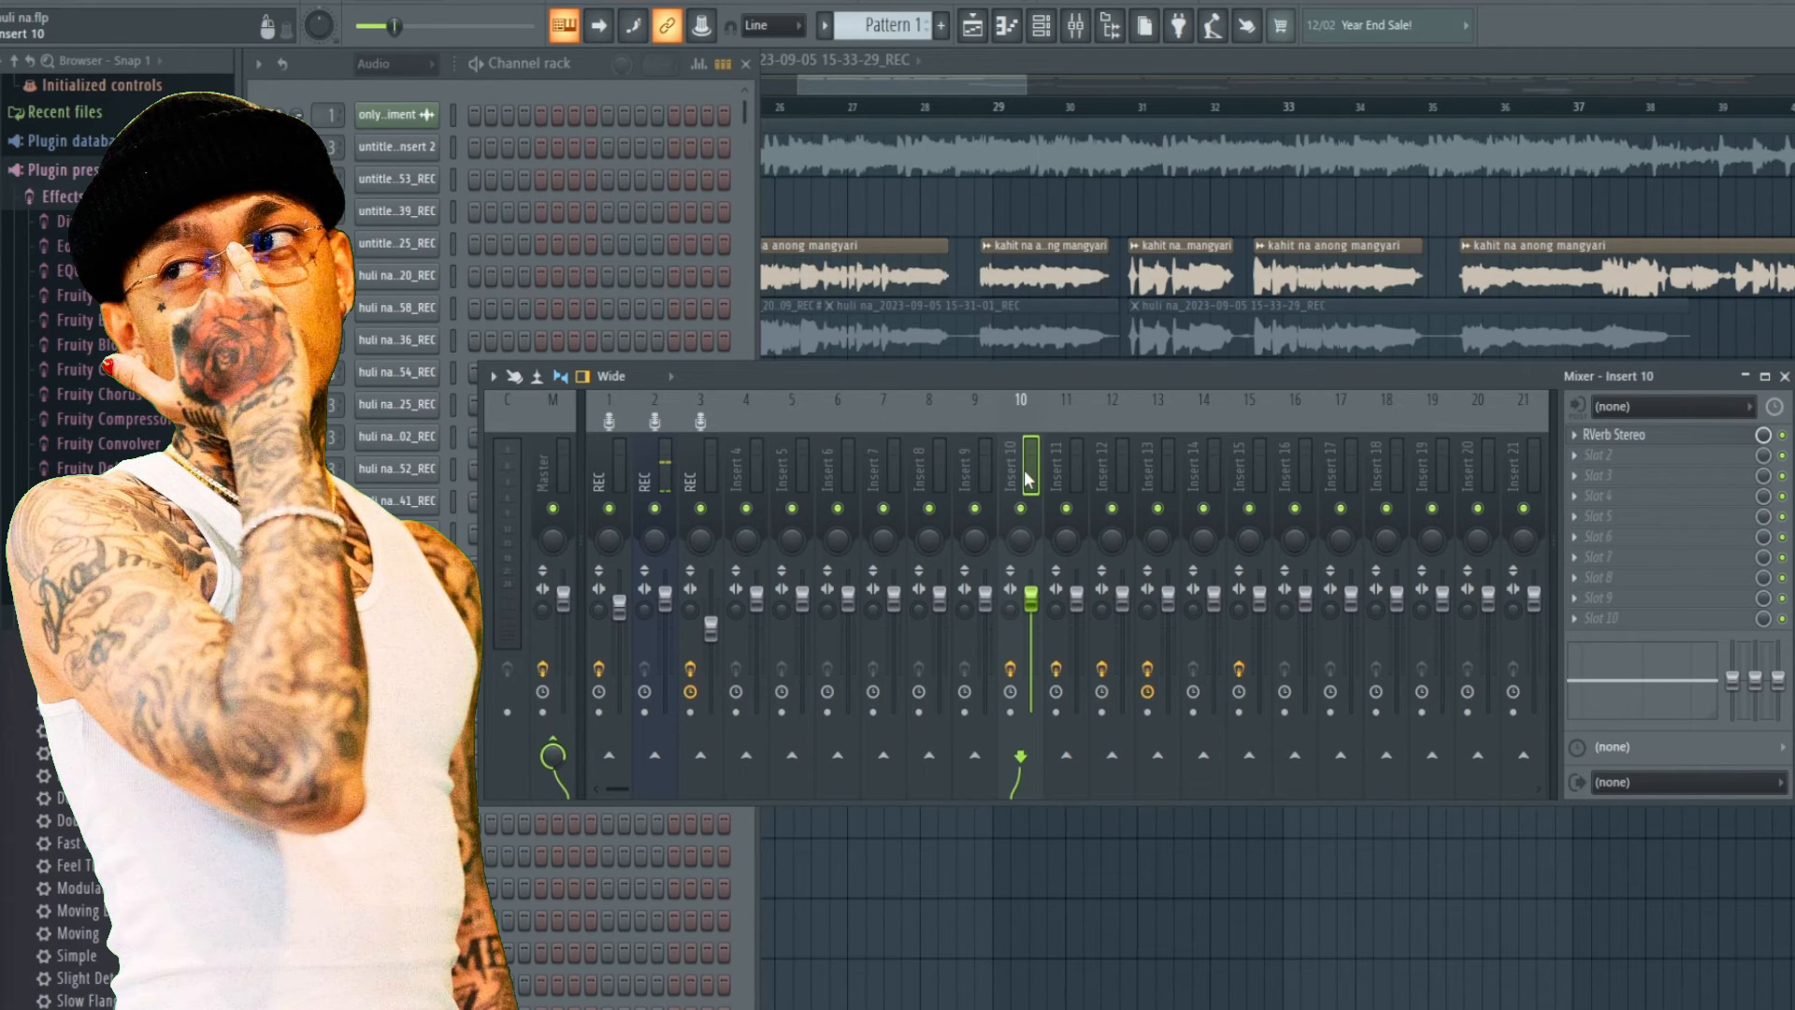
pyautogui.click(1088, 453)
pyautogui.click(1108, 464)
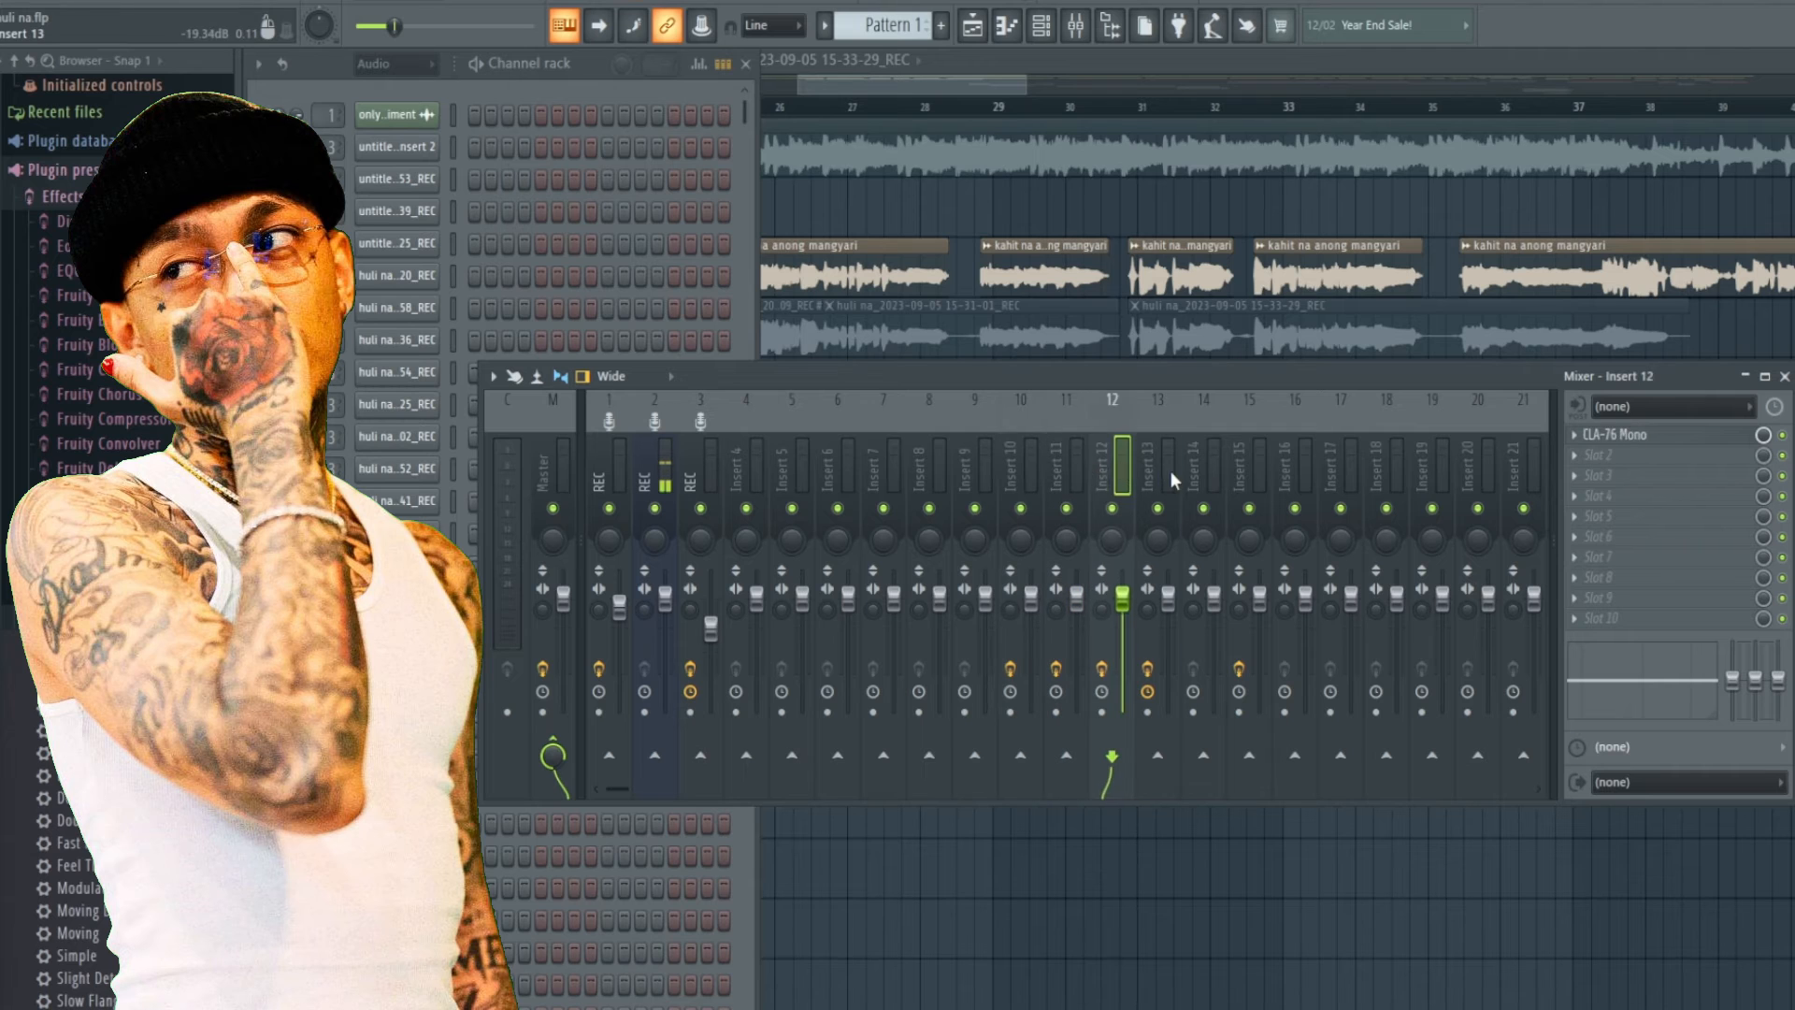
pyautogui.click(1171, 469)
pyautogui.click(1029, 460)
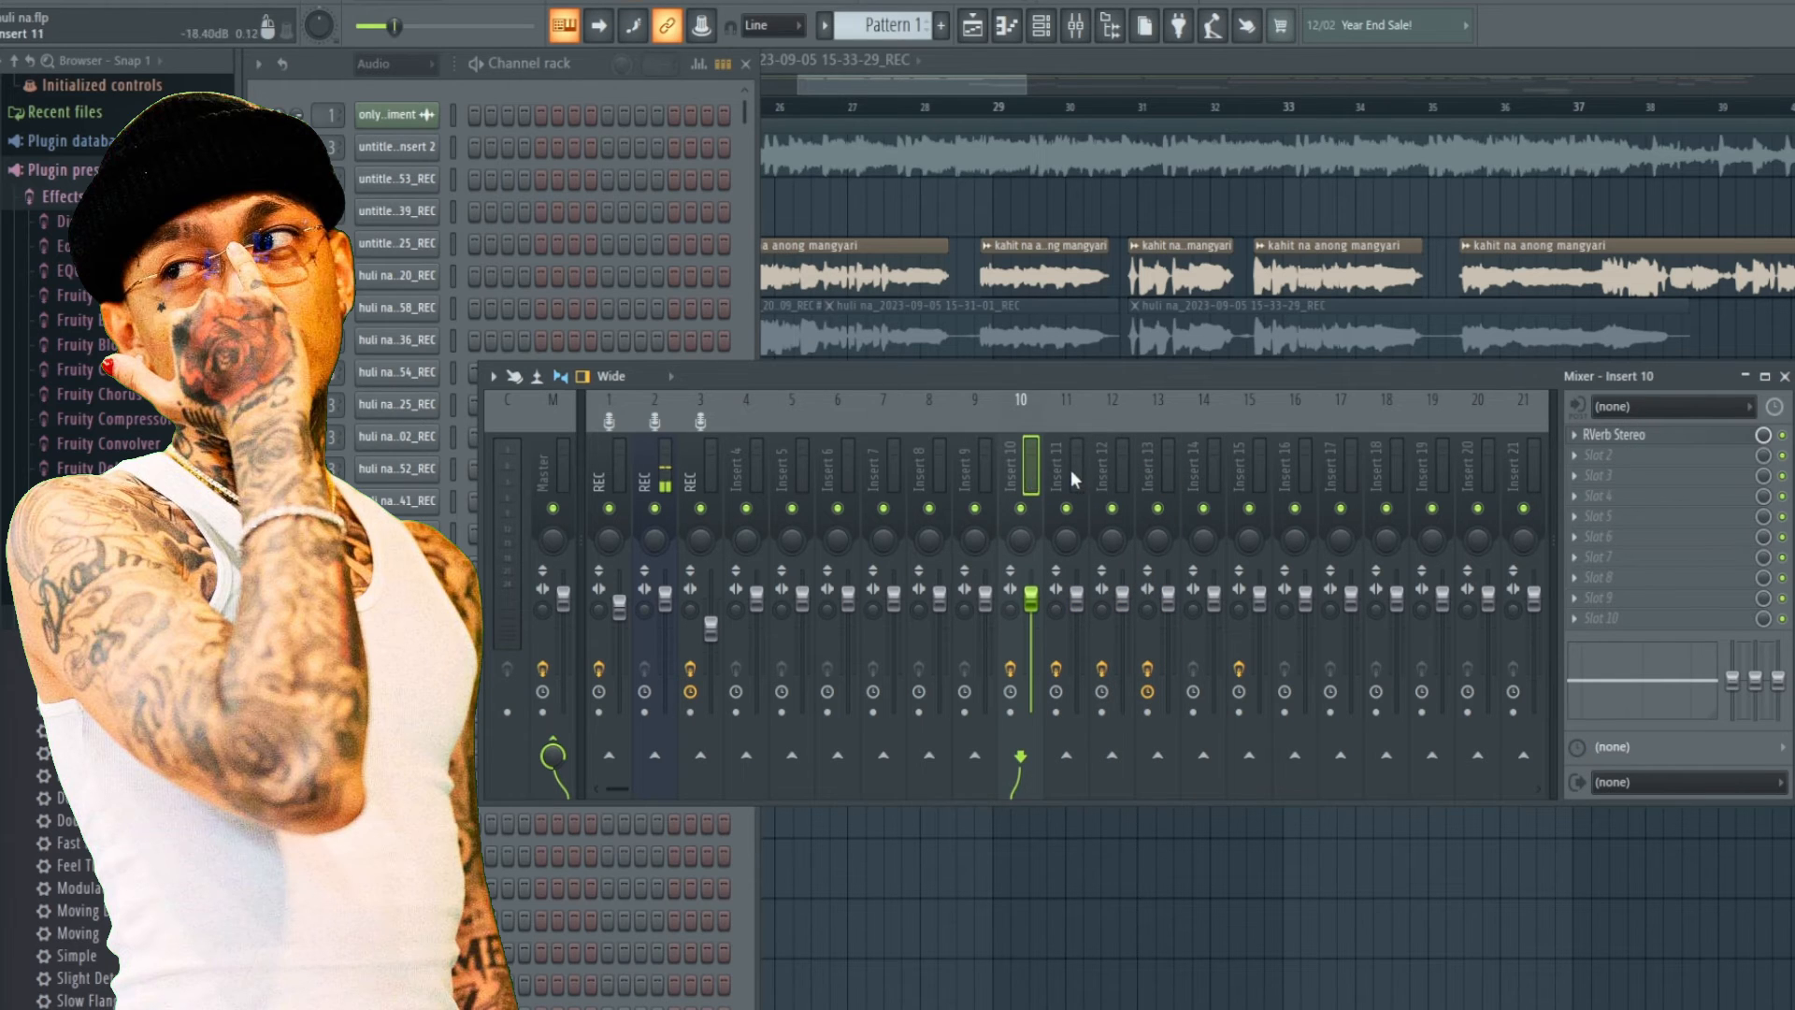
pyautogui.click(1071, 475)
pyautogui.click(1119, 469)
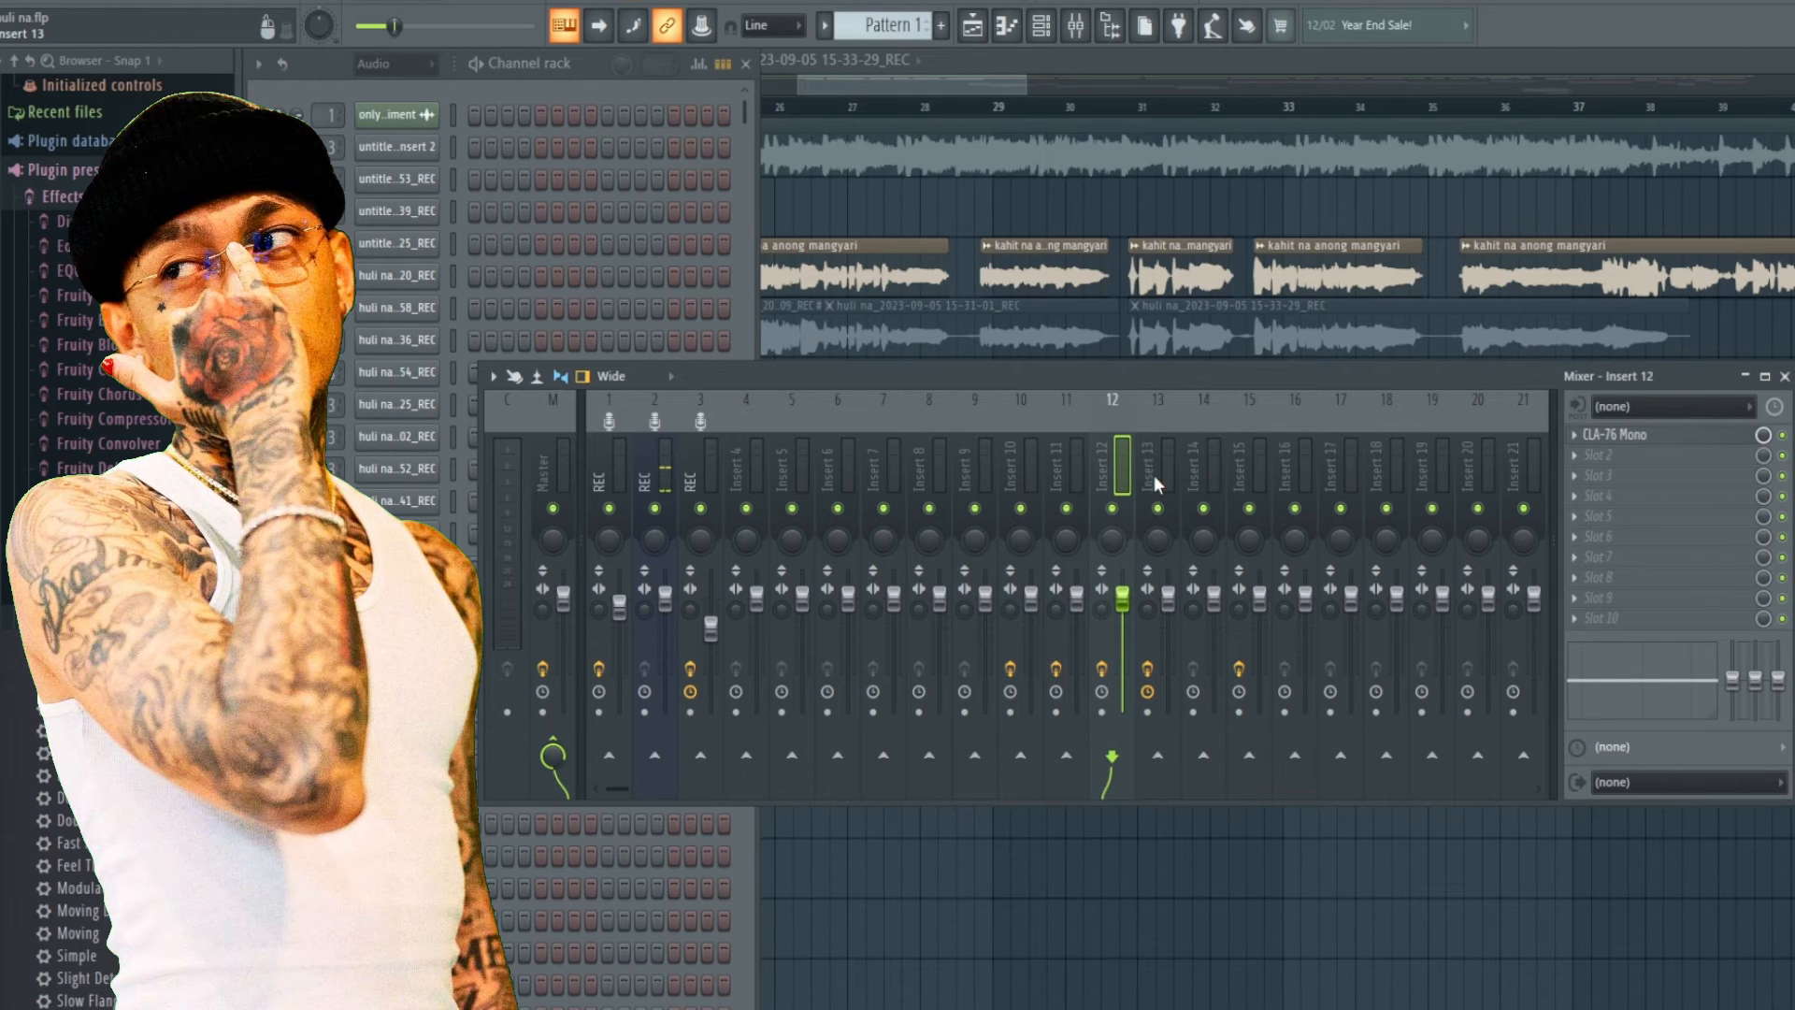
pyautogui.click(1154, 475)
pyautogui.click(1256, 478)
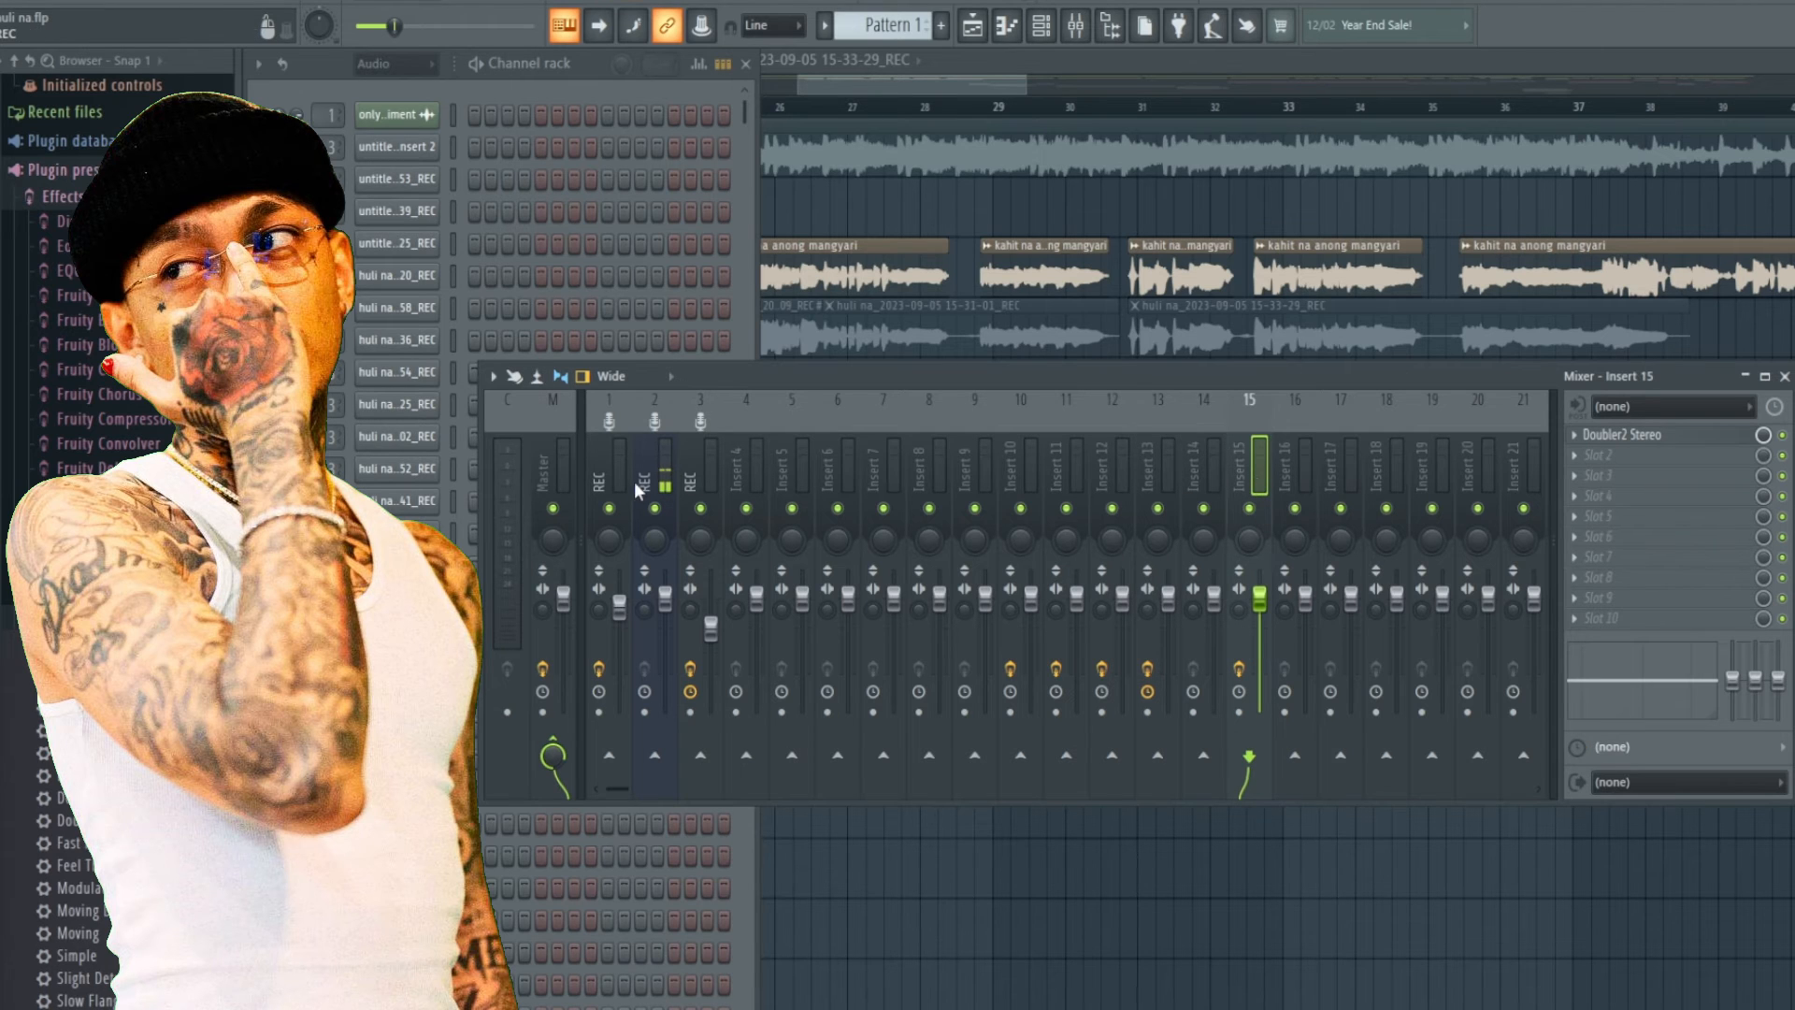
# Enable a send from the REC channel to Insert 10 and open its RVerb Stereo plugin.
pyautogui.click(703, 458)
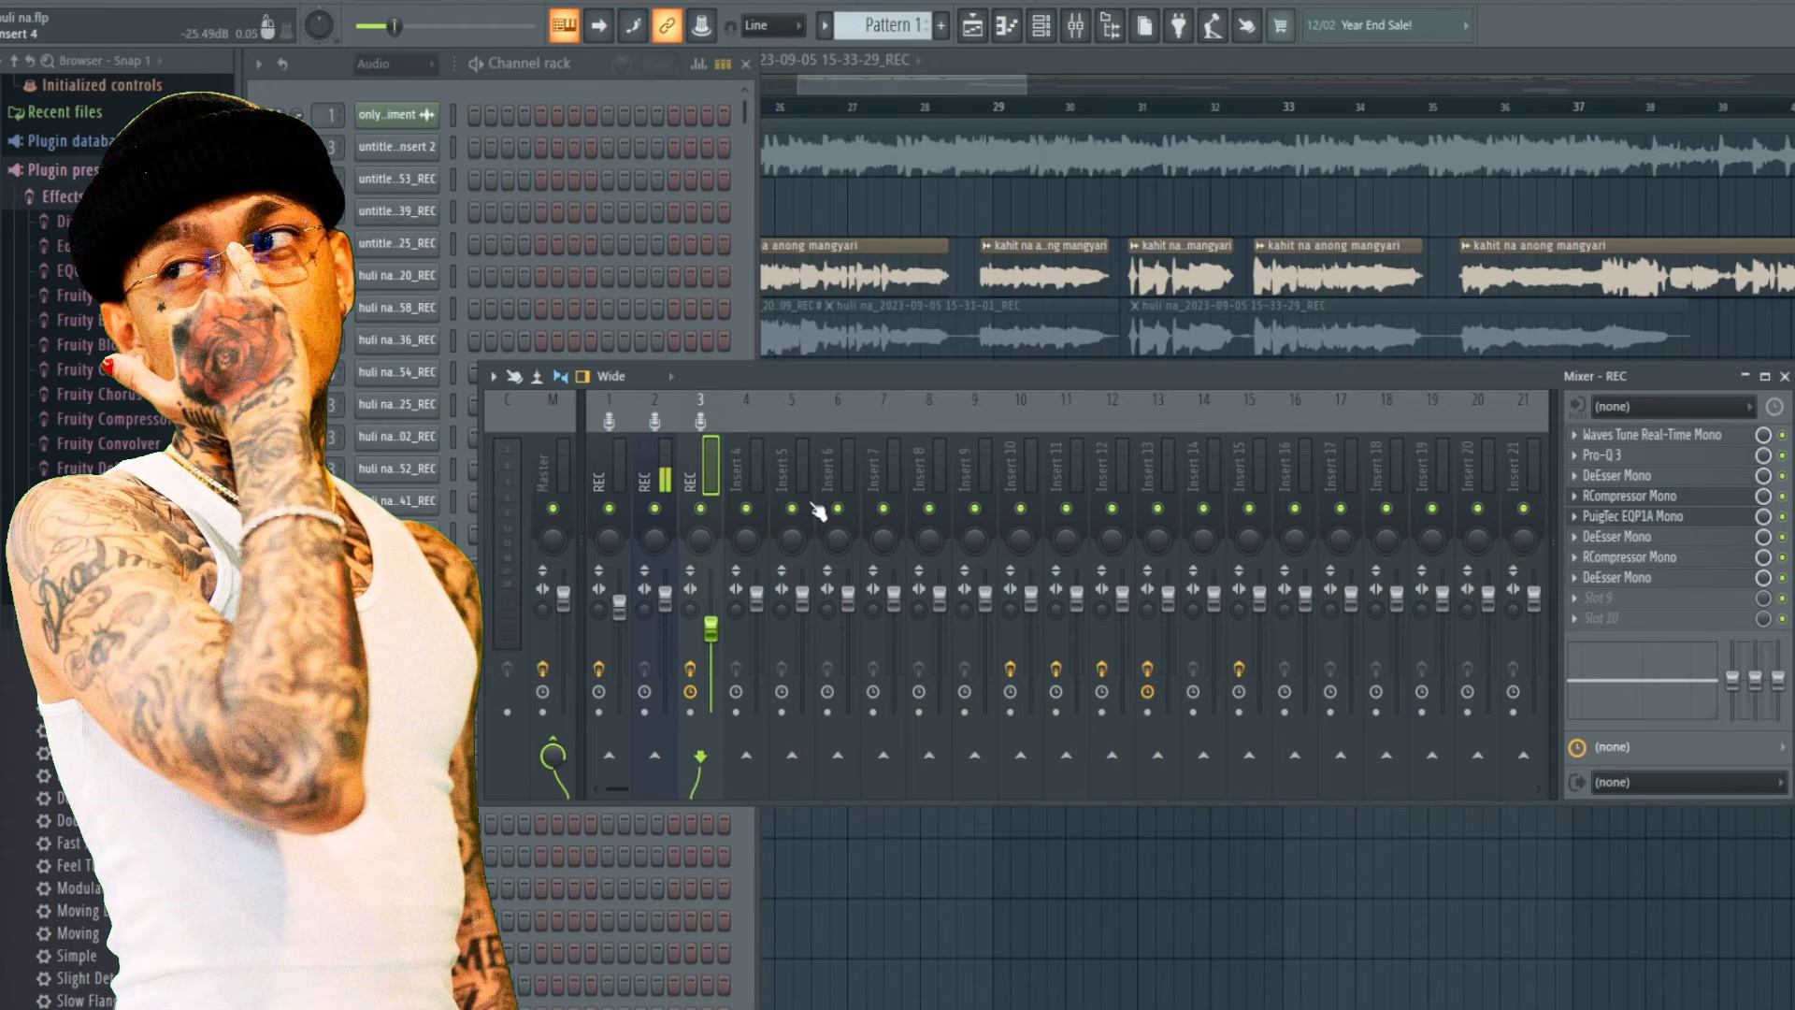
pyautogui.click(1020, 755)
pyautogui.click(1035, 458)
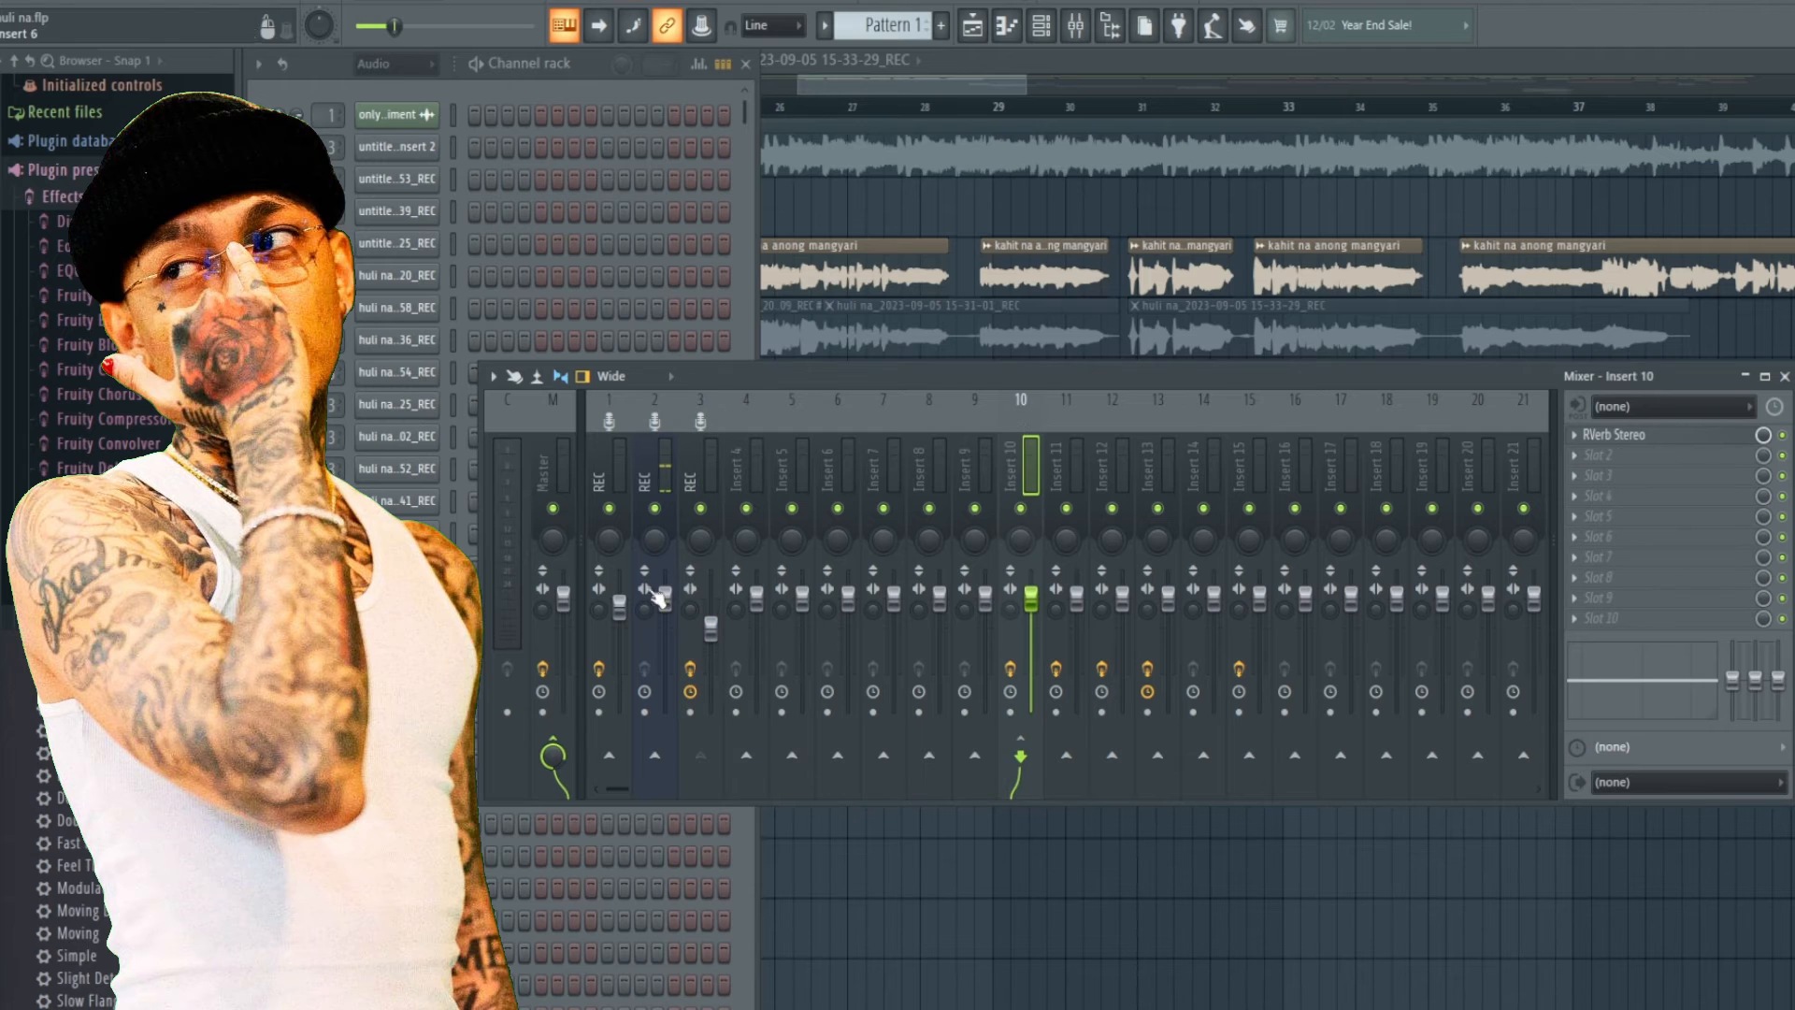
pyautogui.click(703, 471)
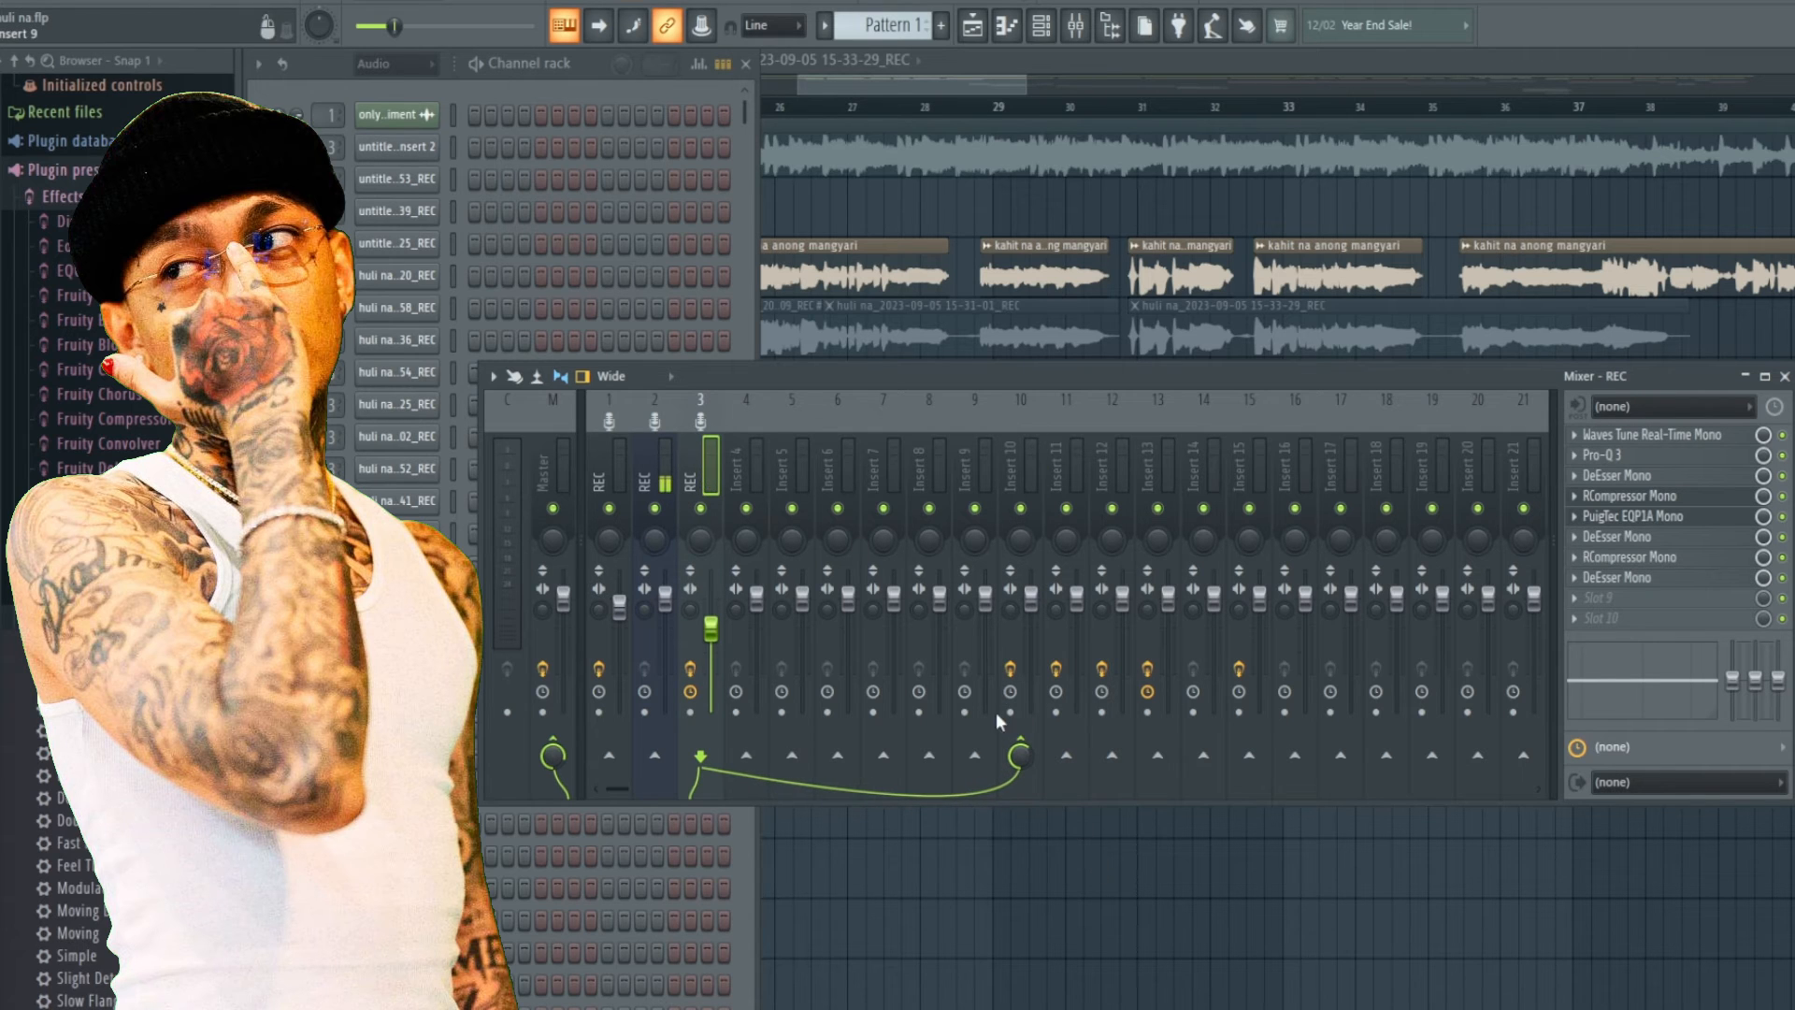
pyautogui.click(1022, 756)
pyautogui.click(1025, 755)
pyautogui.click(1013, 463)
pyautogui.click(1636, 436)
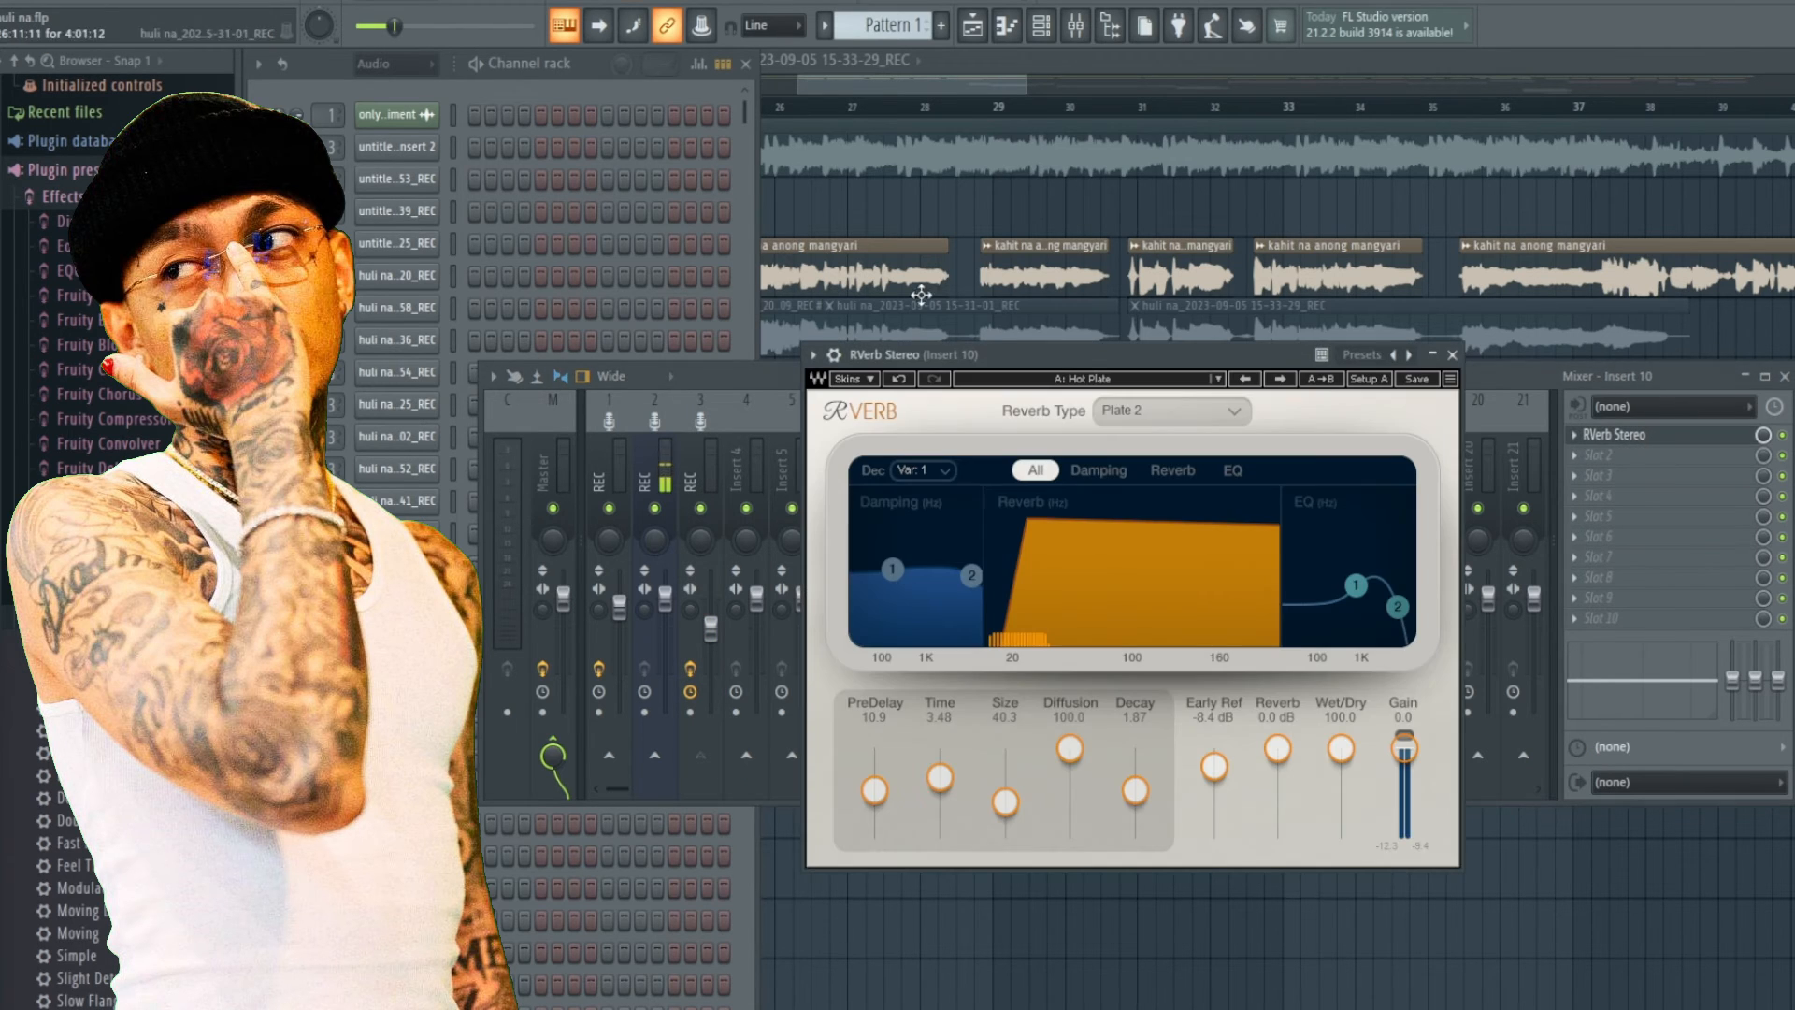
# Browse the RVerb Stereo's artist preset list without changing the preset.
pyautogui.click(1142, 380)
pyautogui.moveTo(1254, 657)
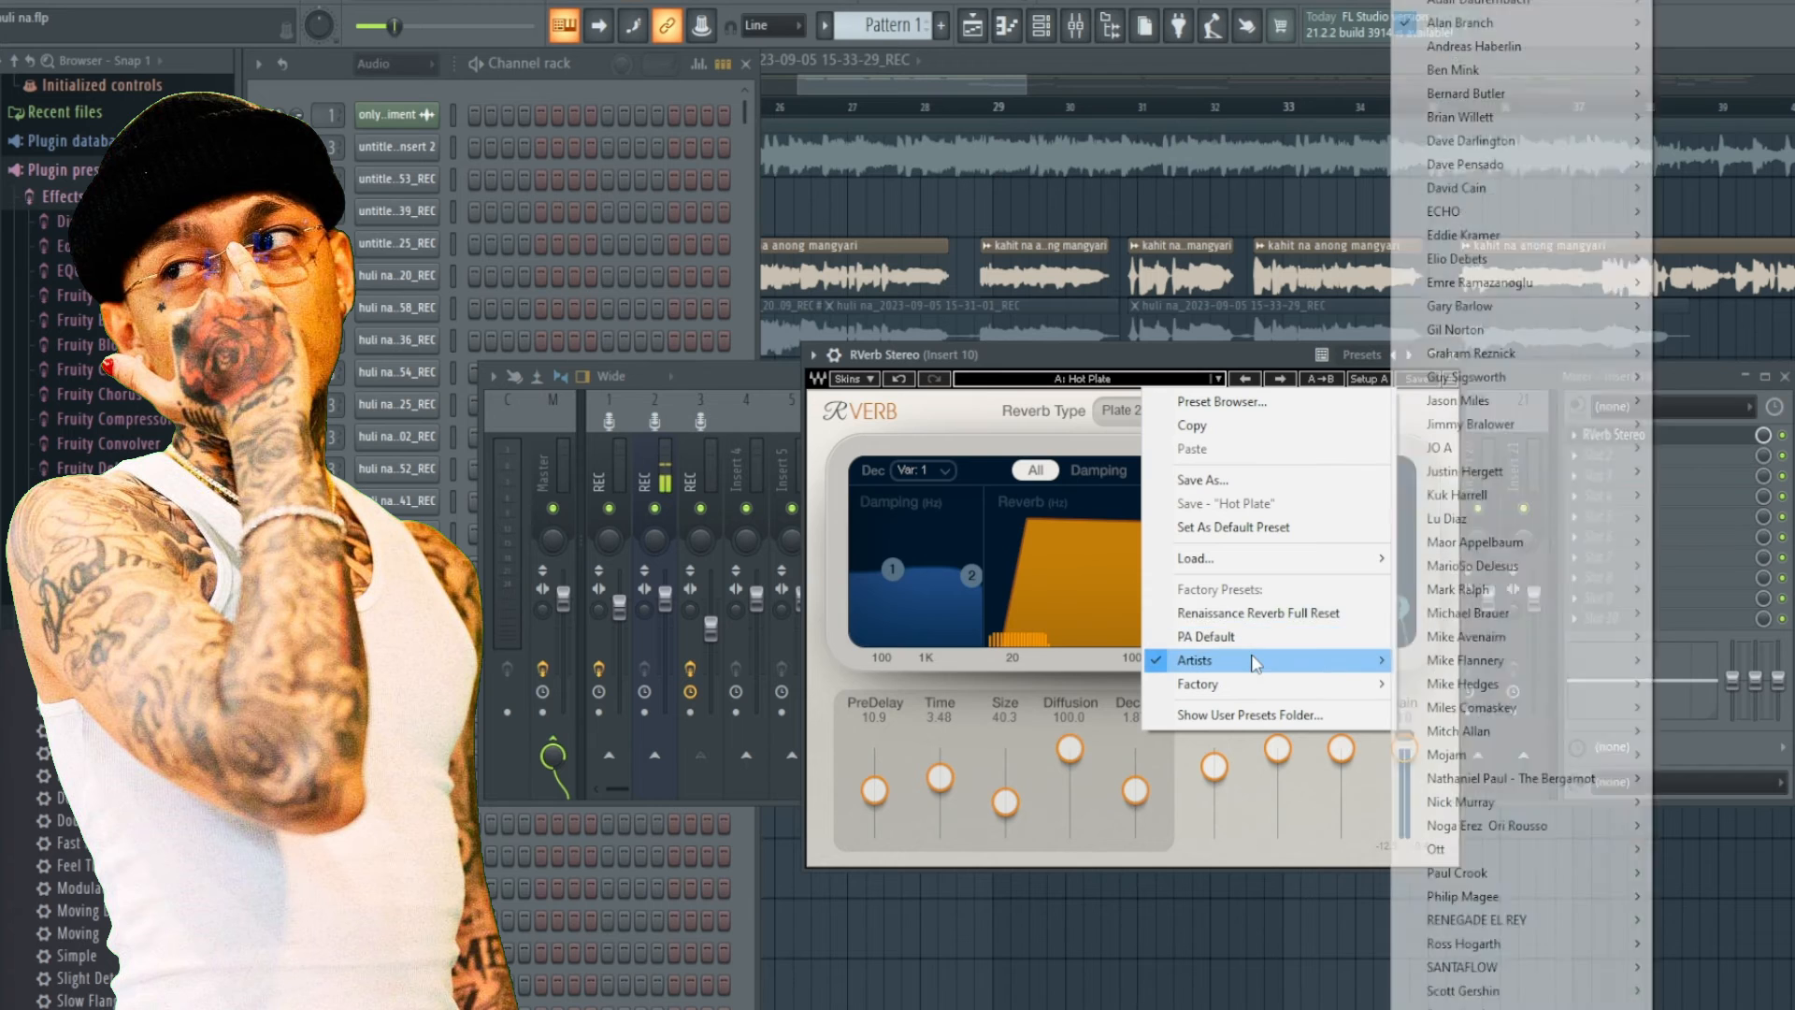
pyautogui.moveTo(1515, 31)
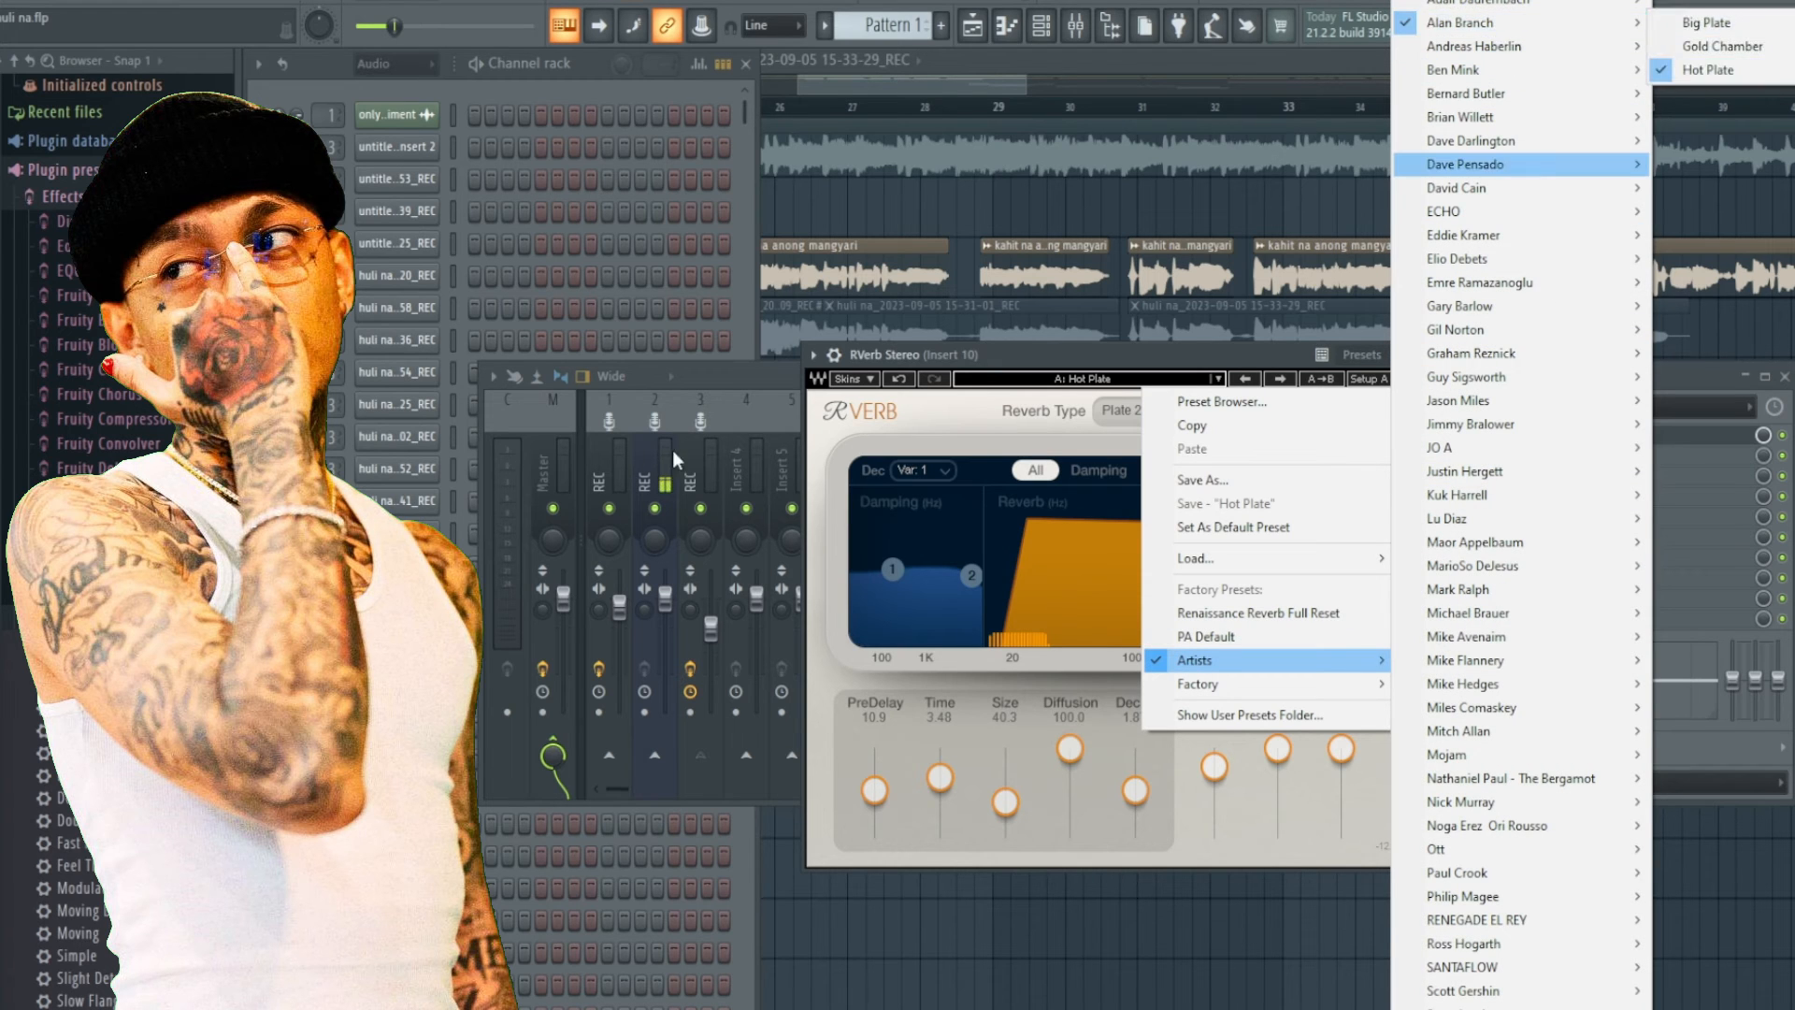
pyautogui.click(993, 353)
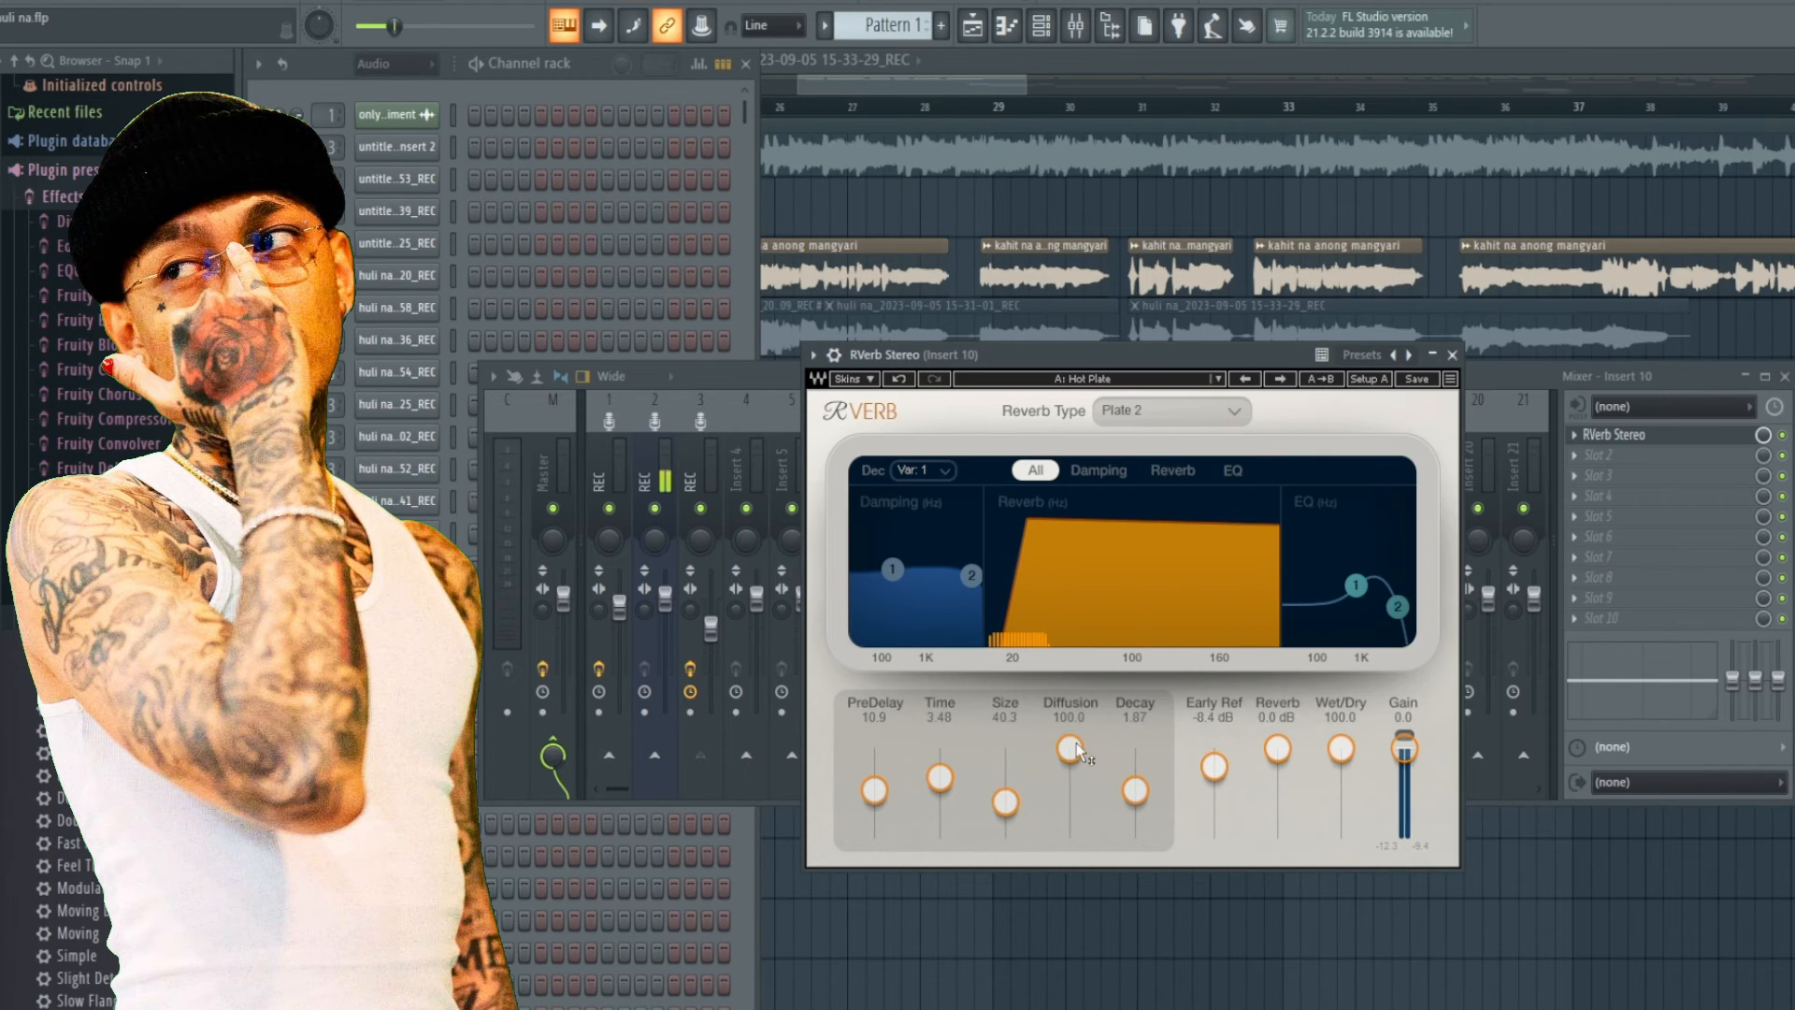
# Close the reverb window and pull the REC insert's volume fader down slightly.
pyautogui.click(1452, 355)
pyautogui.click(711, 473)
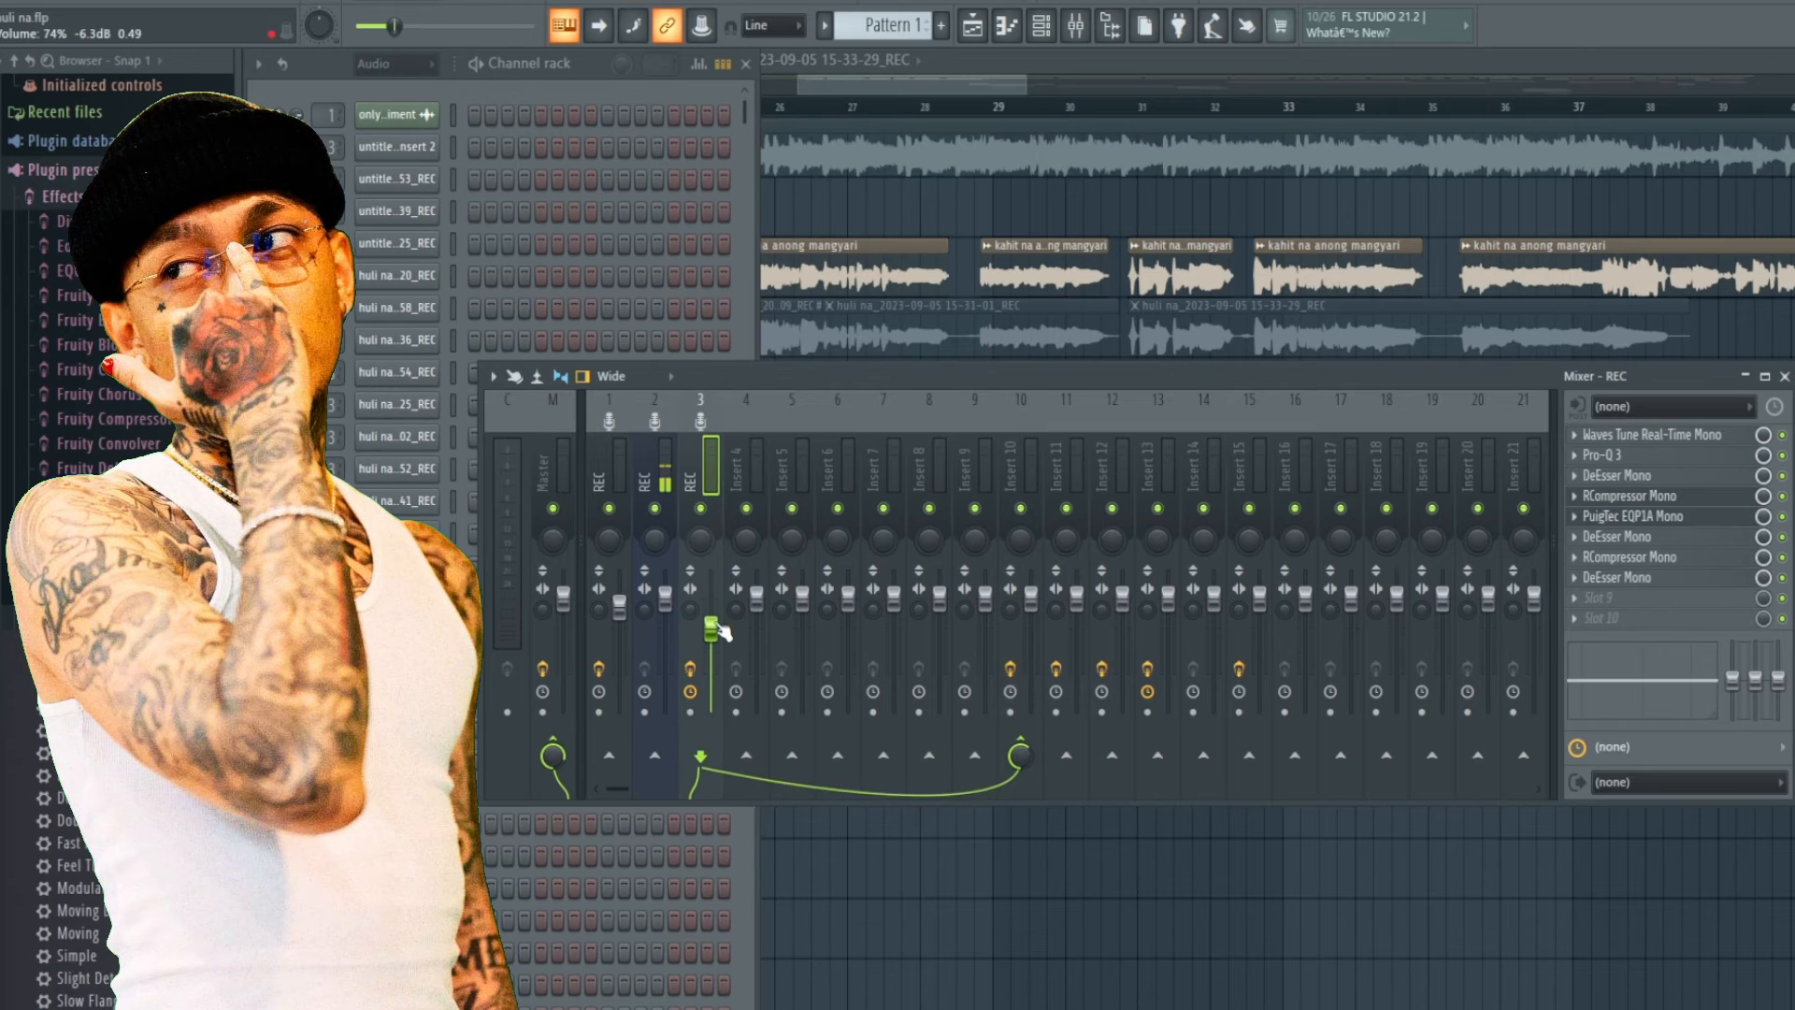
pyautogui.moveTo(718, 640); pyautogui.dragTo(718, 673)
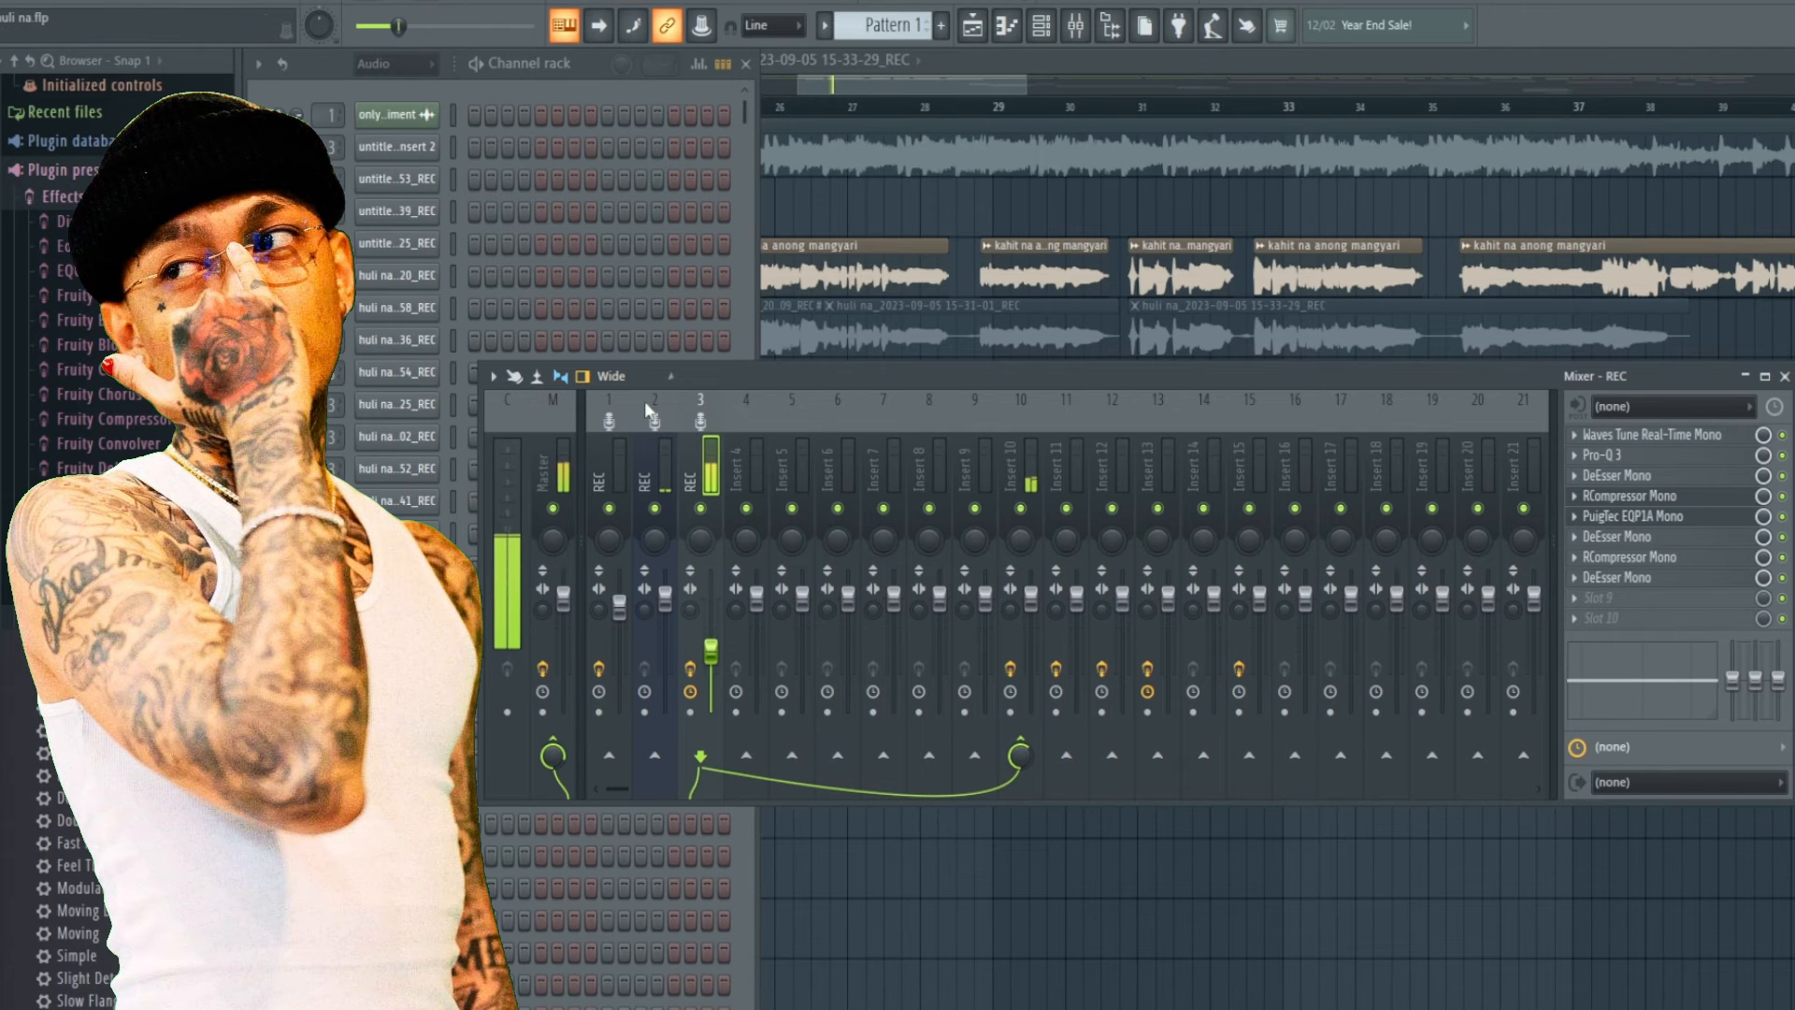
# Position the playhead in the playlist, bring the mixer back and toggle playback.
pyautogui.click(867, 87)
pyautogui.click(510, 167)
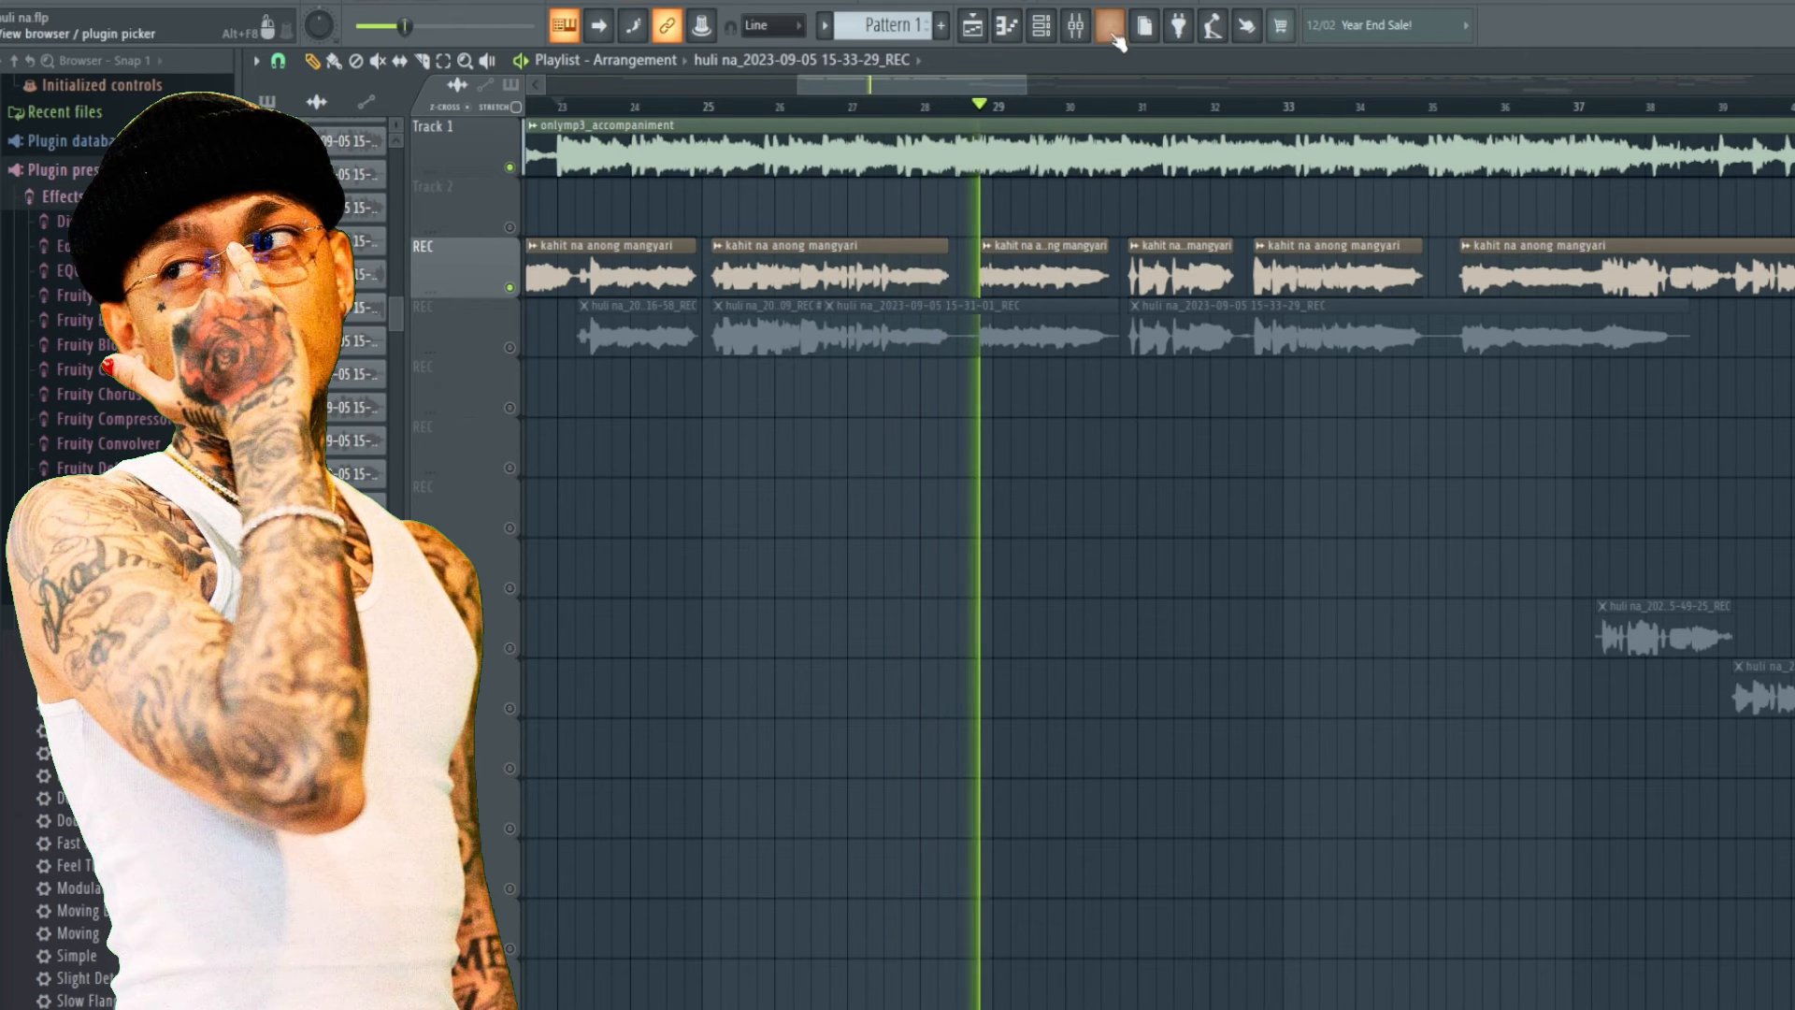
pyautogui.click(1041, 25)
pyautogui.click(1075, 26)
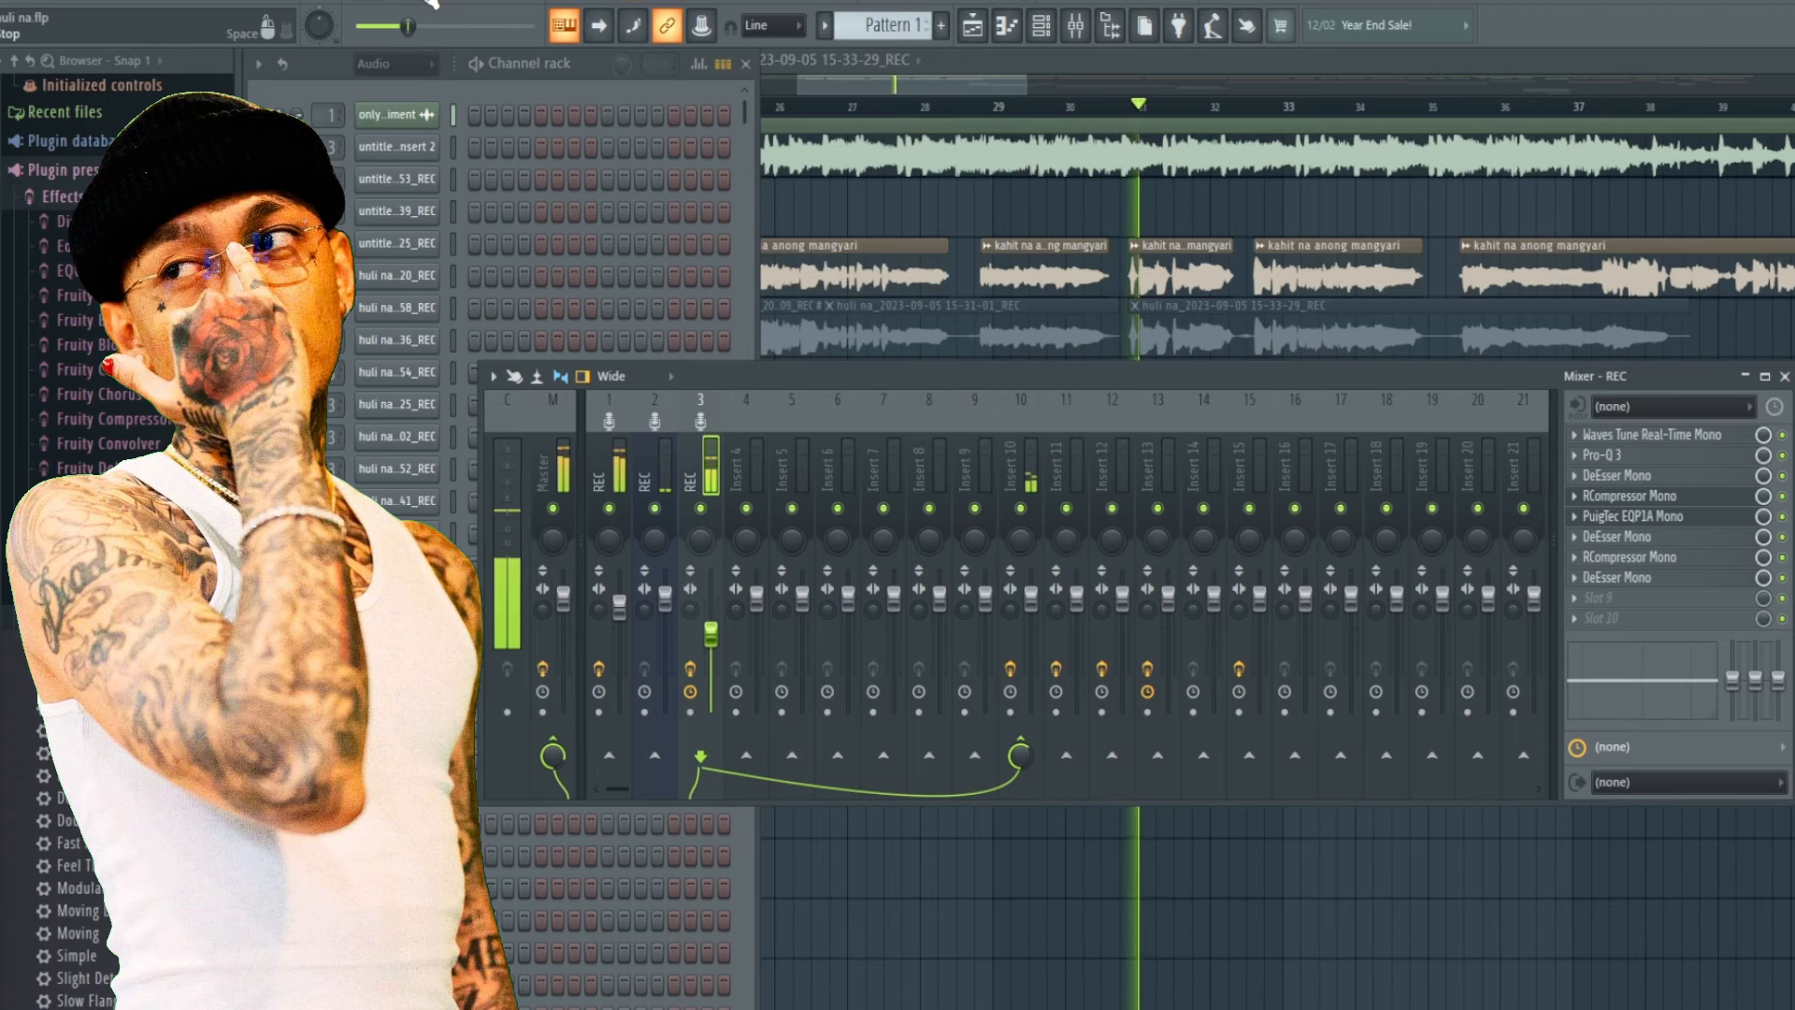
pyautogui.press('space')
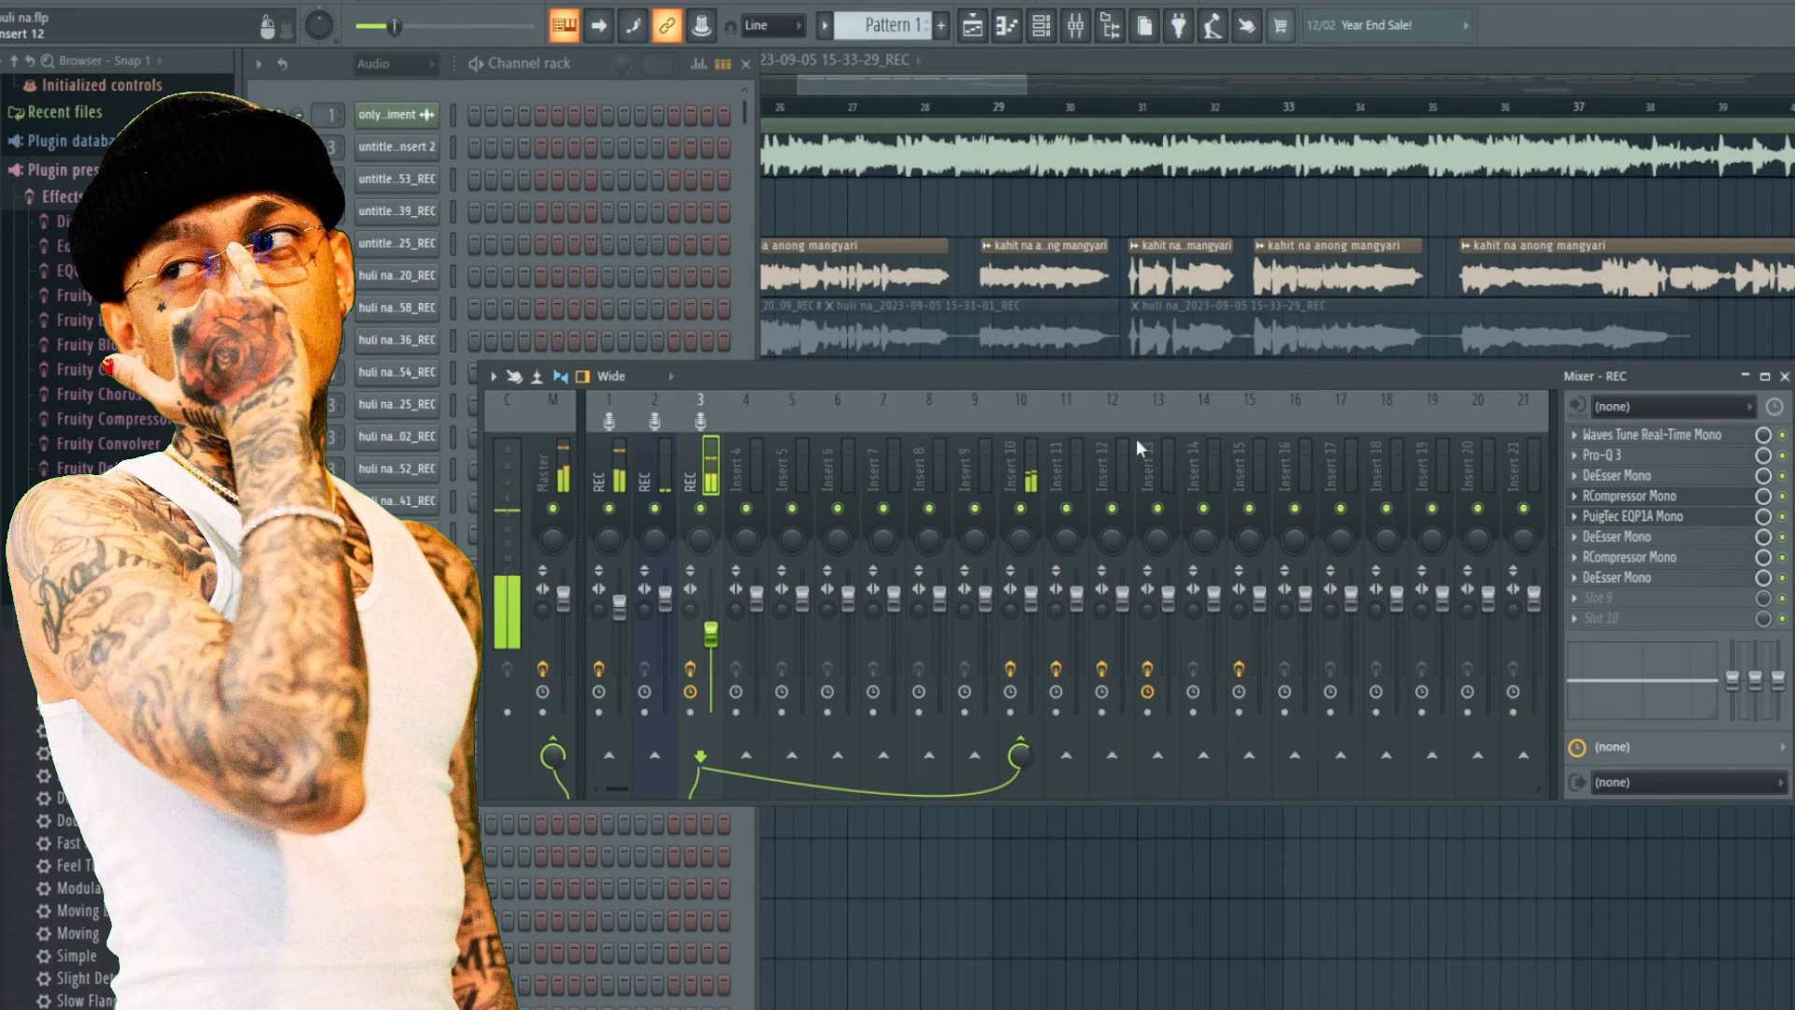
# Open Insert 11's H-Delay Stereo plugin, reposition its window and close it.
pyautogui.click(1081, 471)
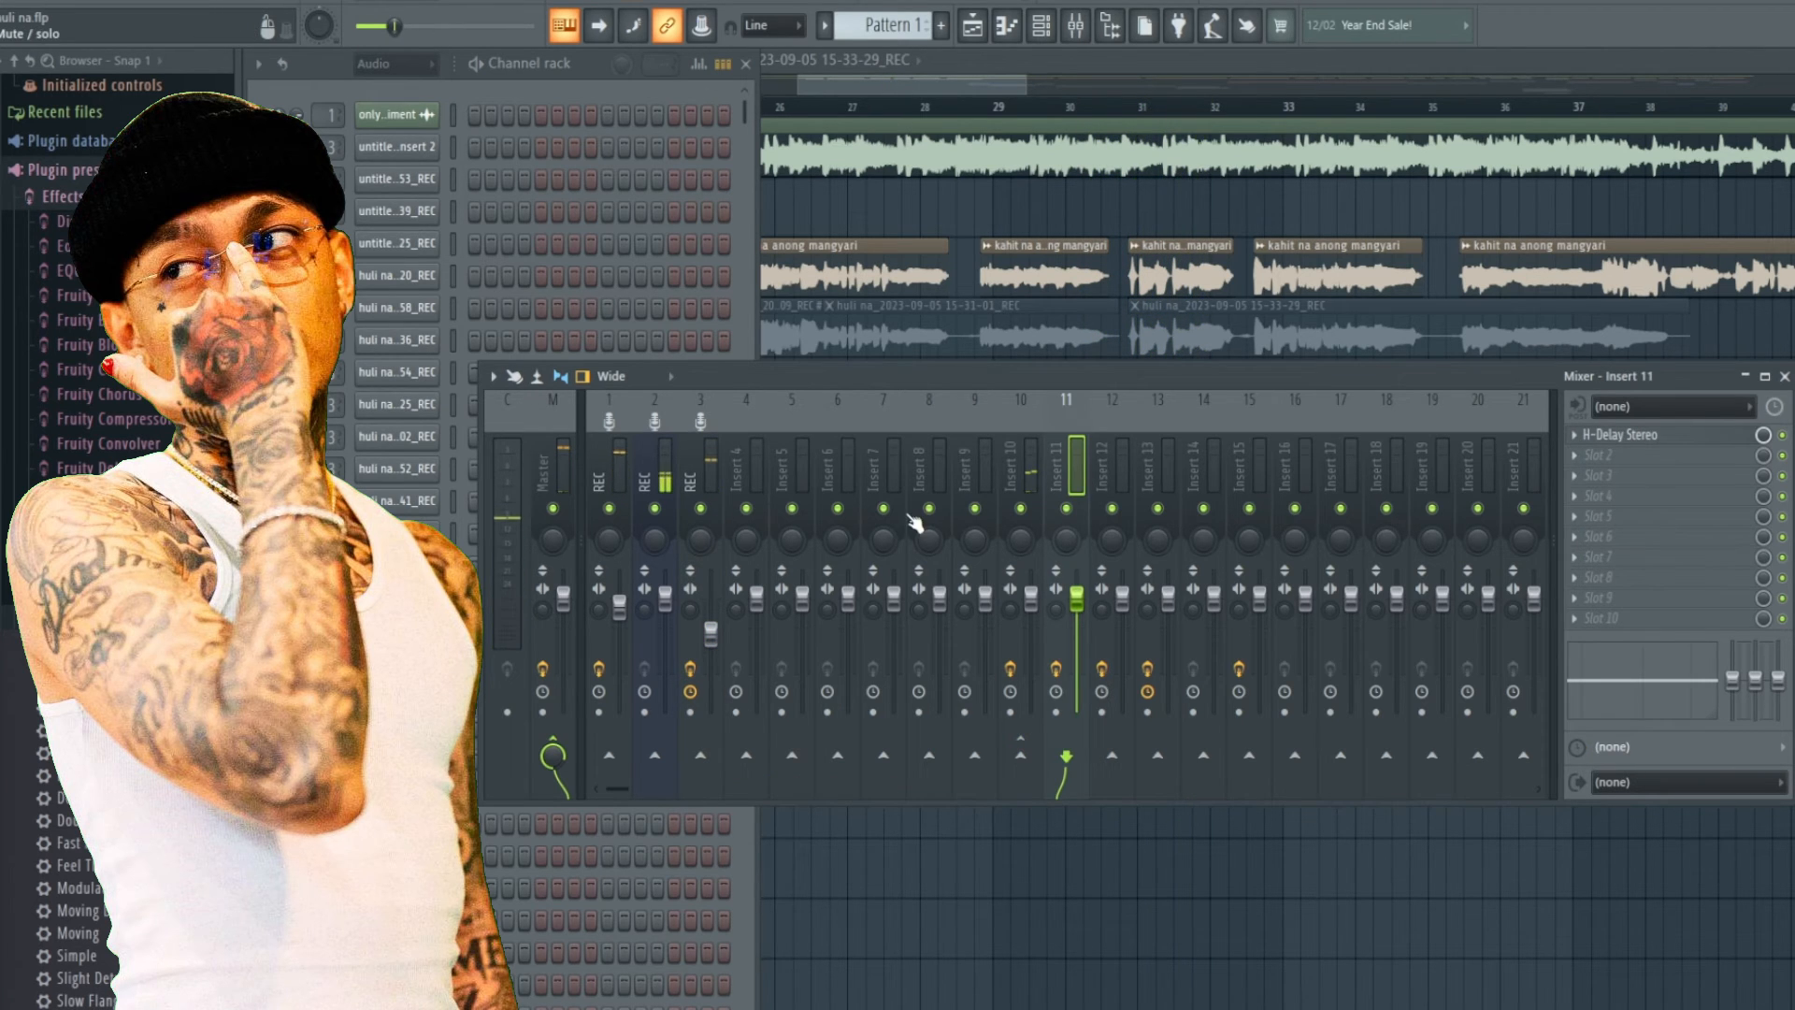
pyautogui.click(705, 466)
pyautogui.click(1013, 458)
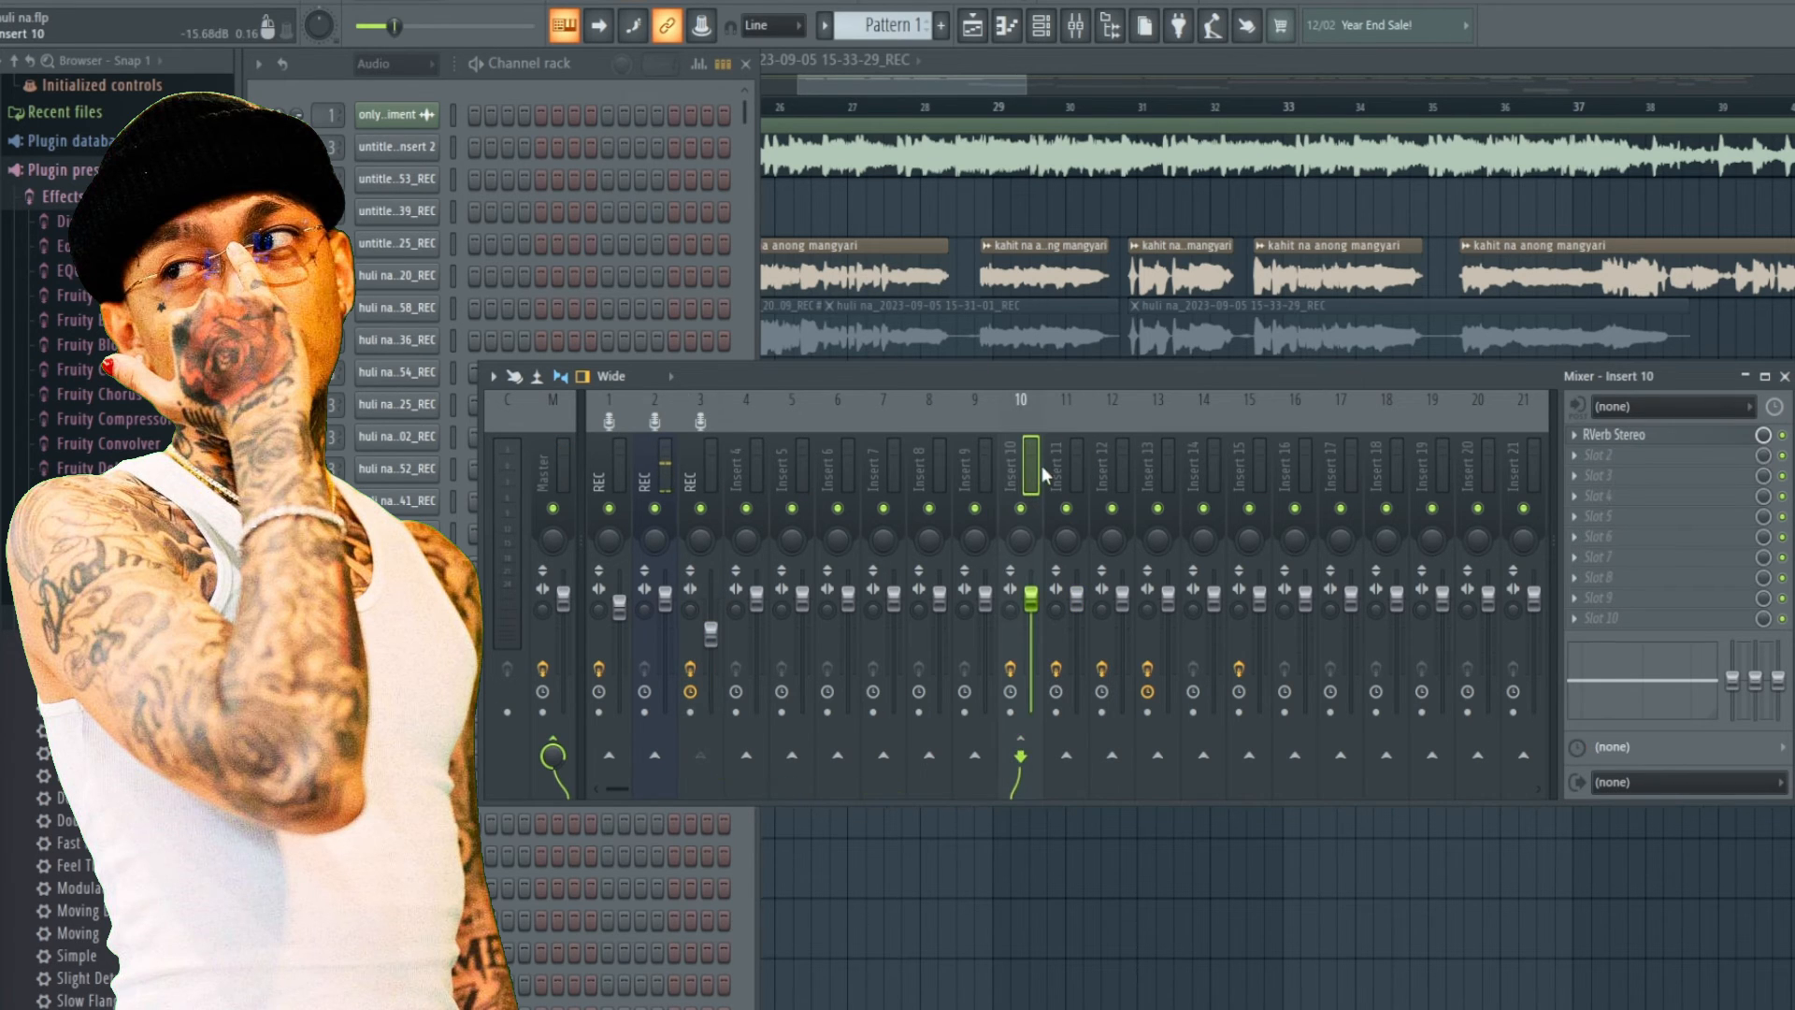
pyautogui.click(1075, 461)
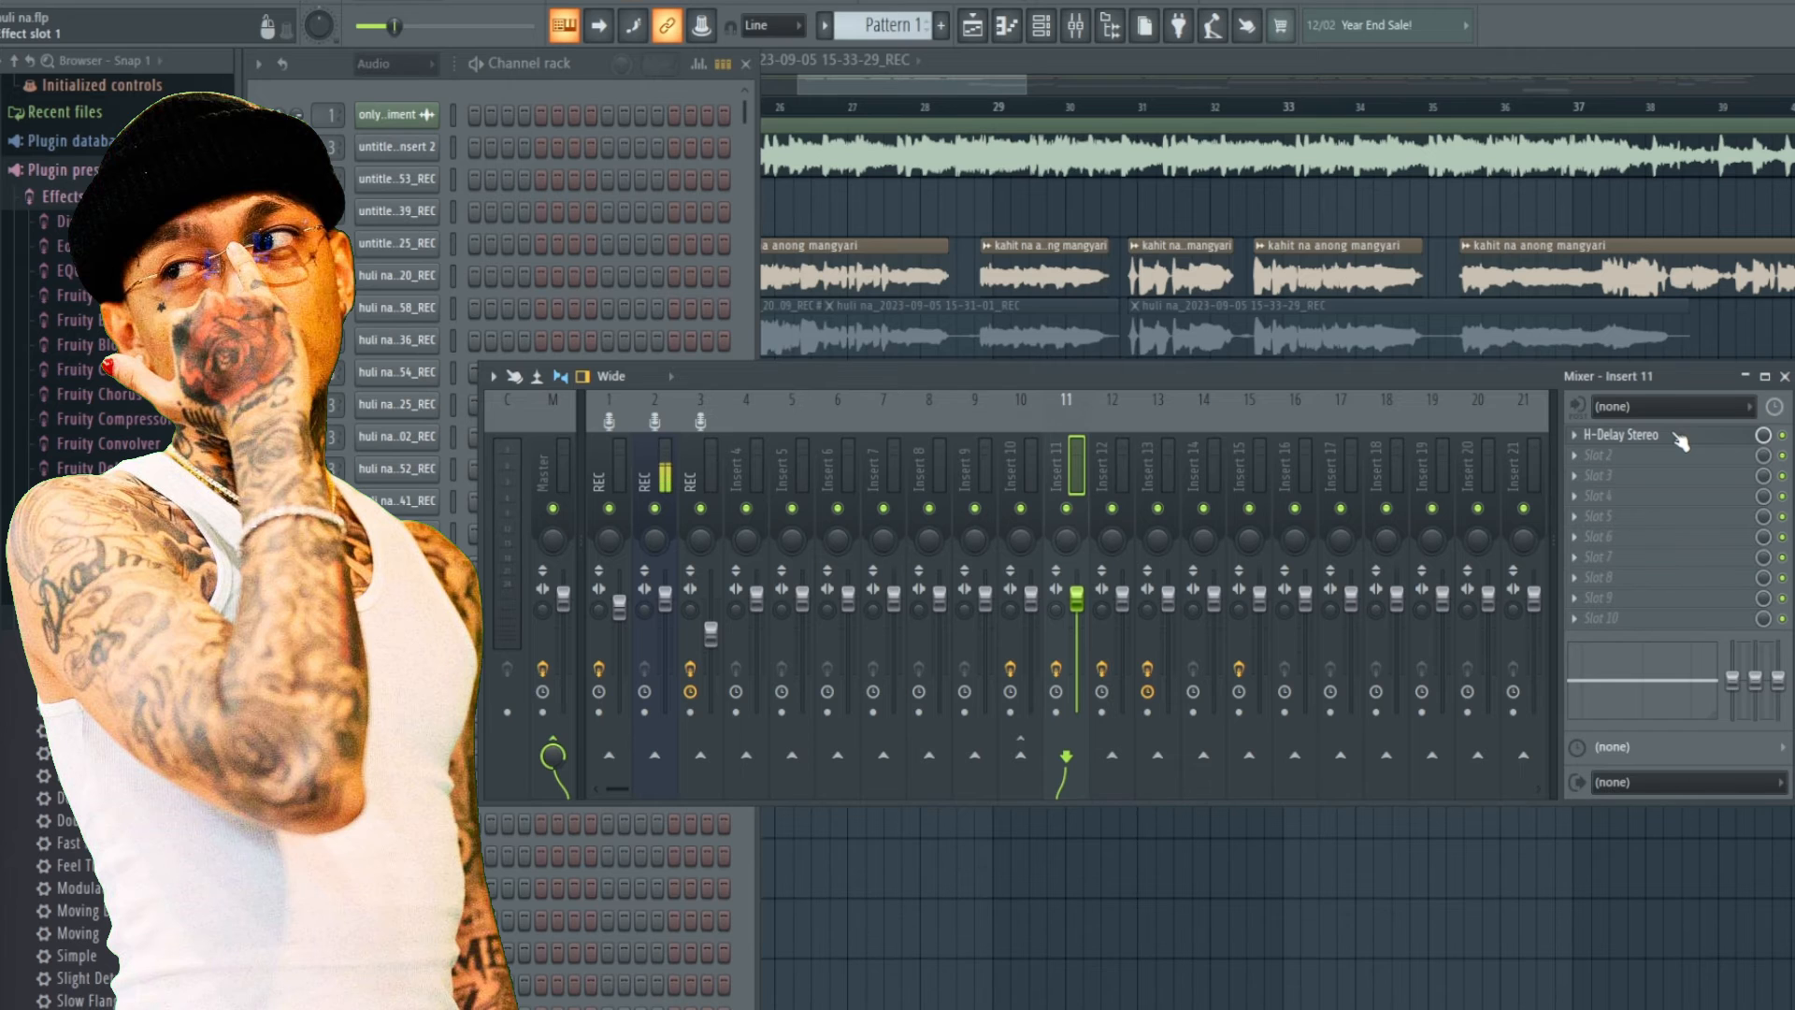
pyautogui.click(1645, 435)
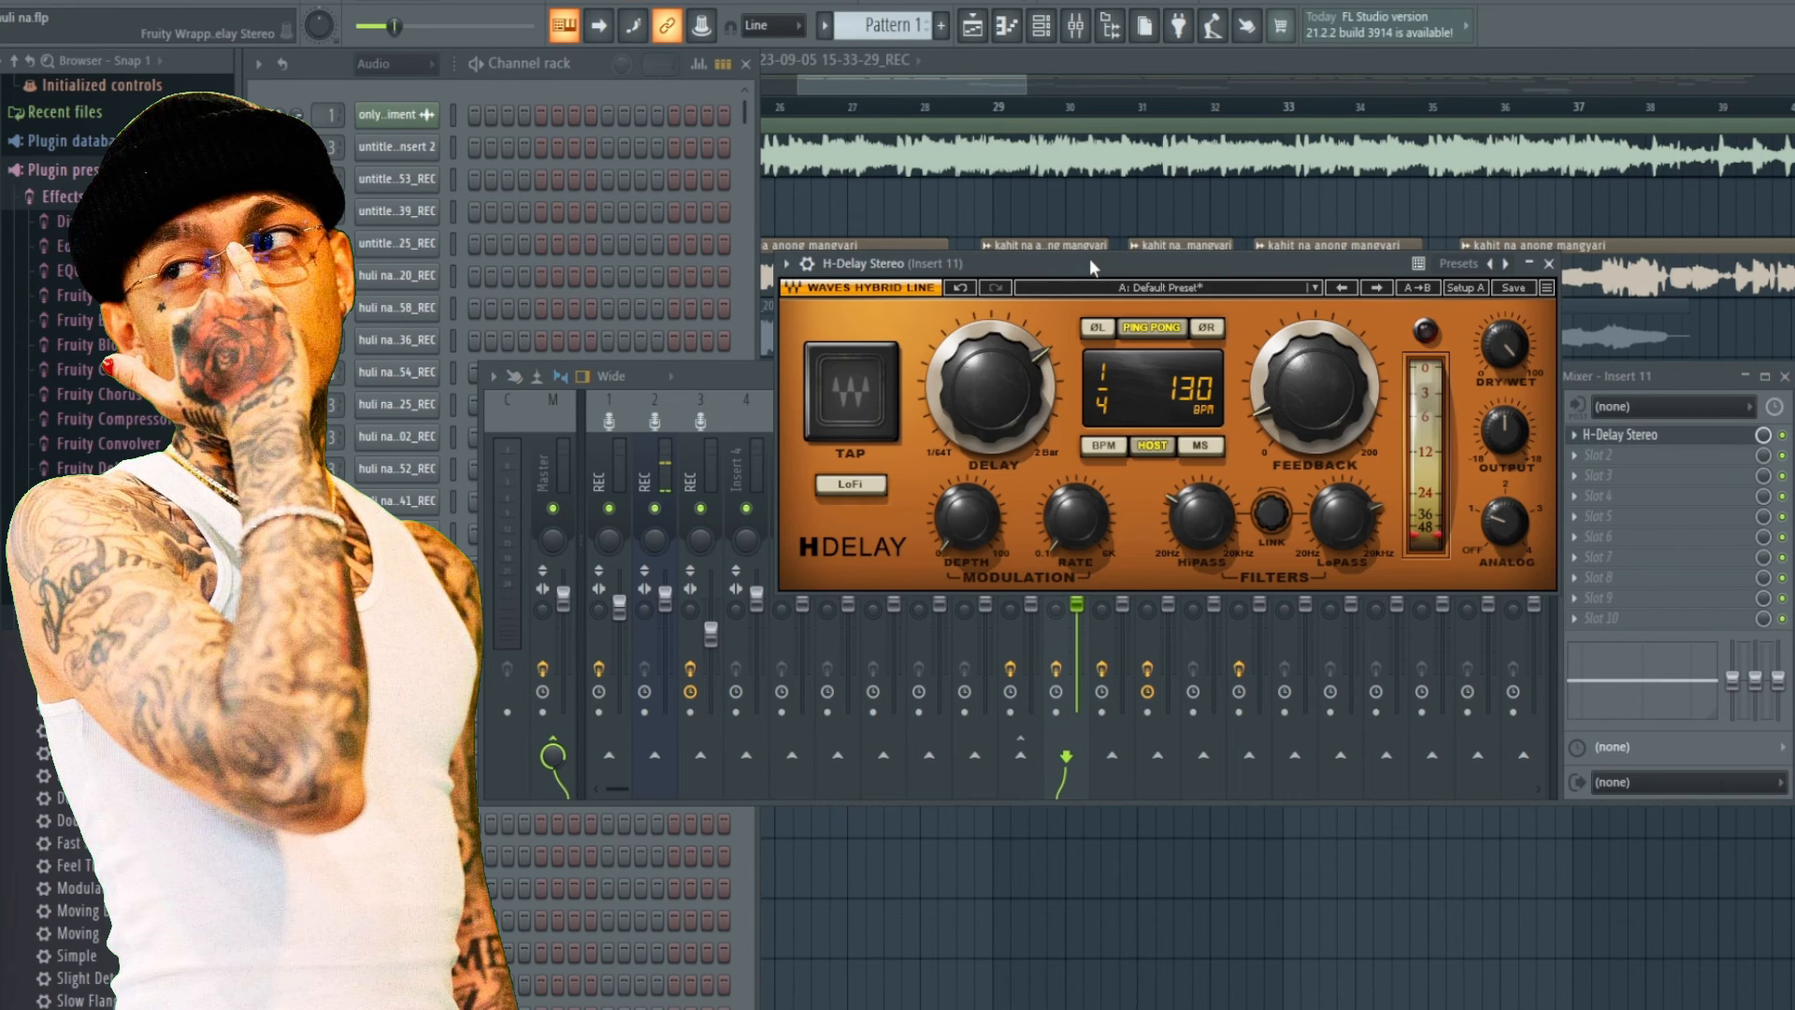
pyautogui.moveTo(1090, 260); pyautogui.dragTo(1016, 295)
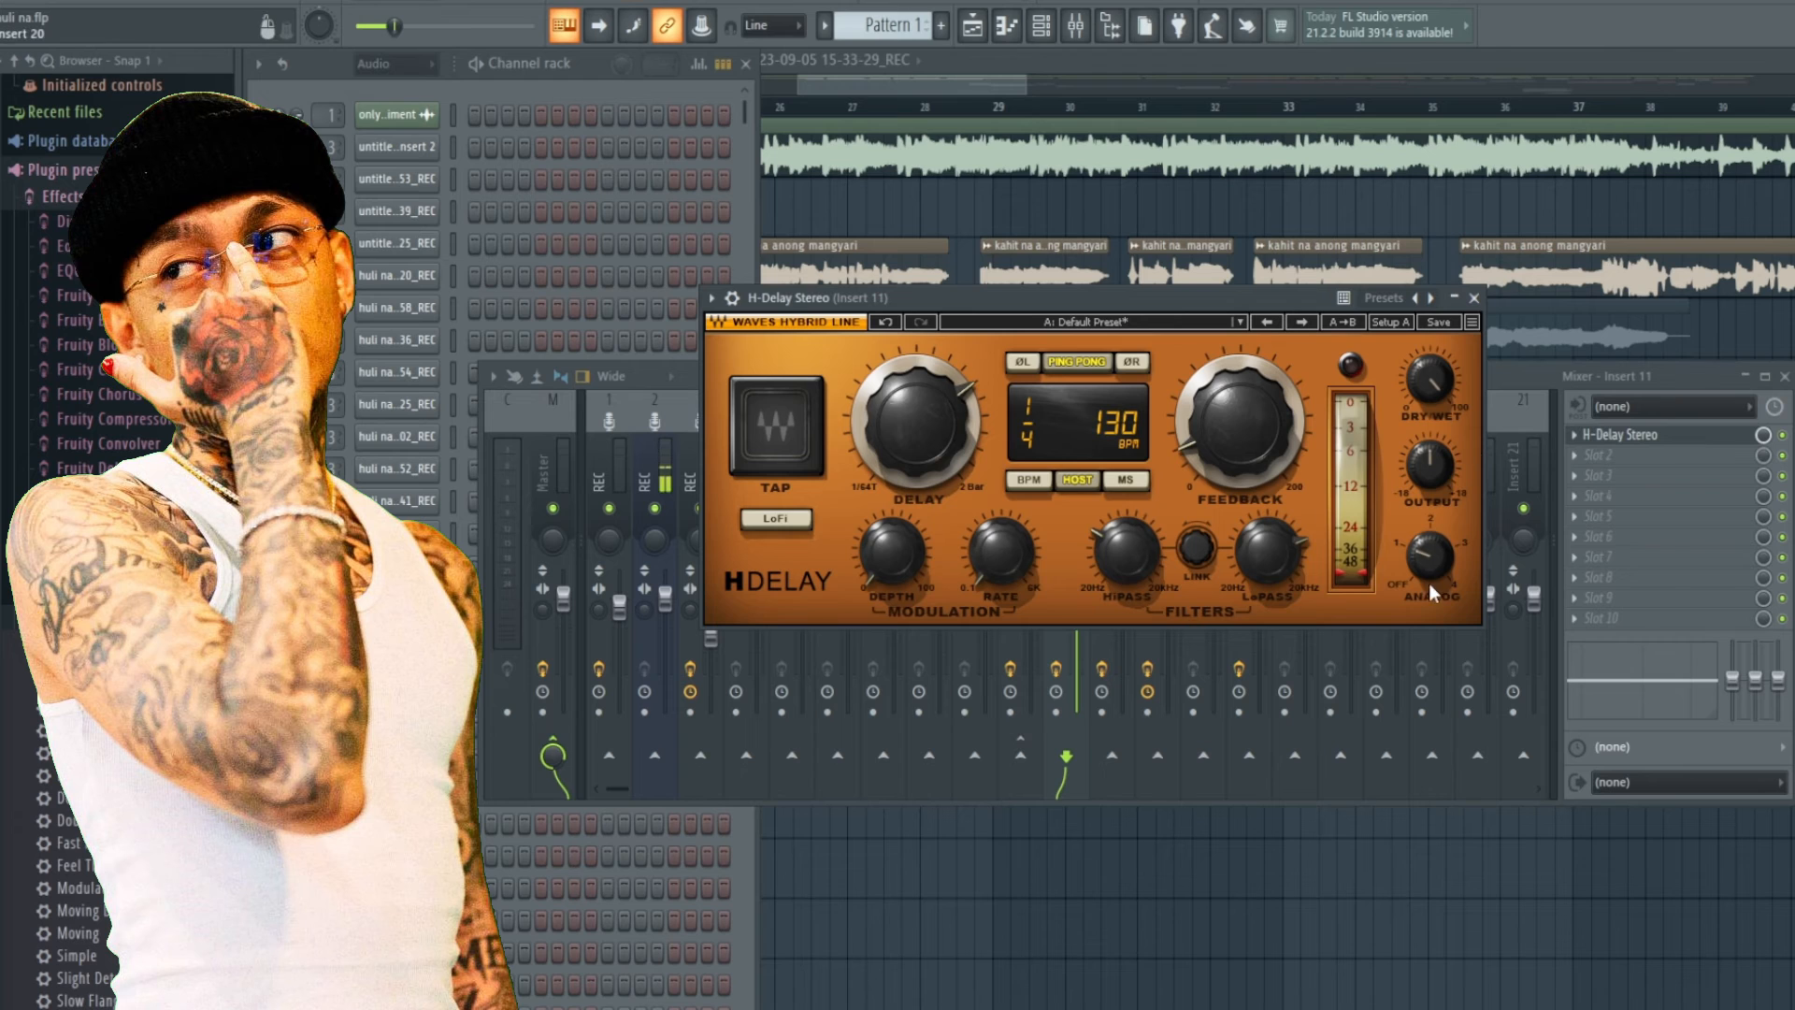
pyautogui.click(1476, 297)
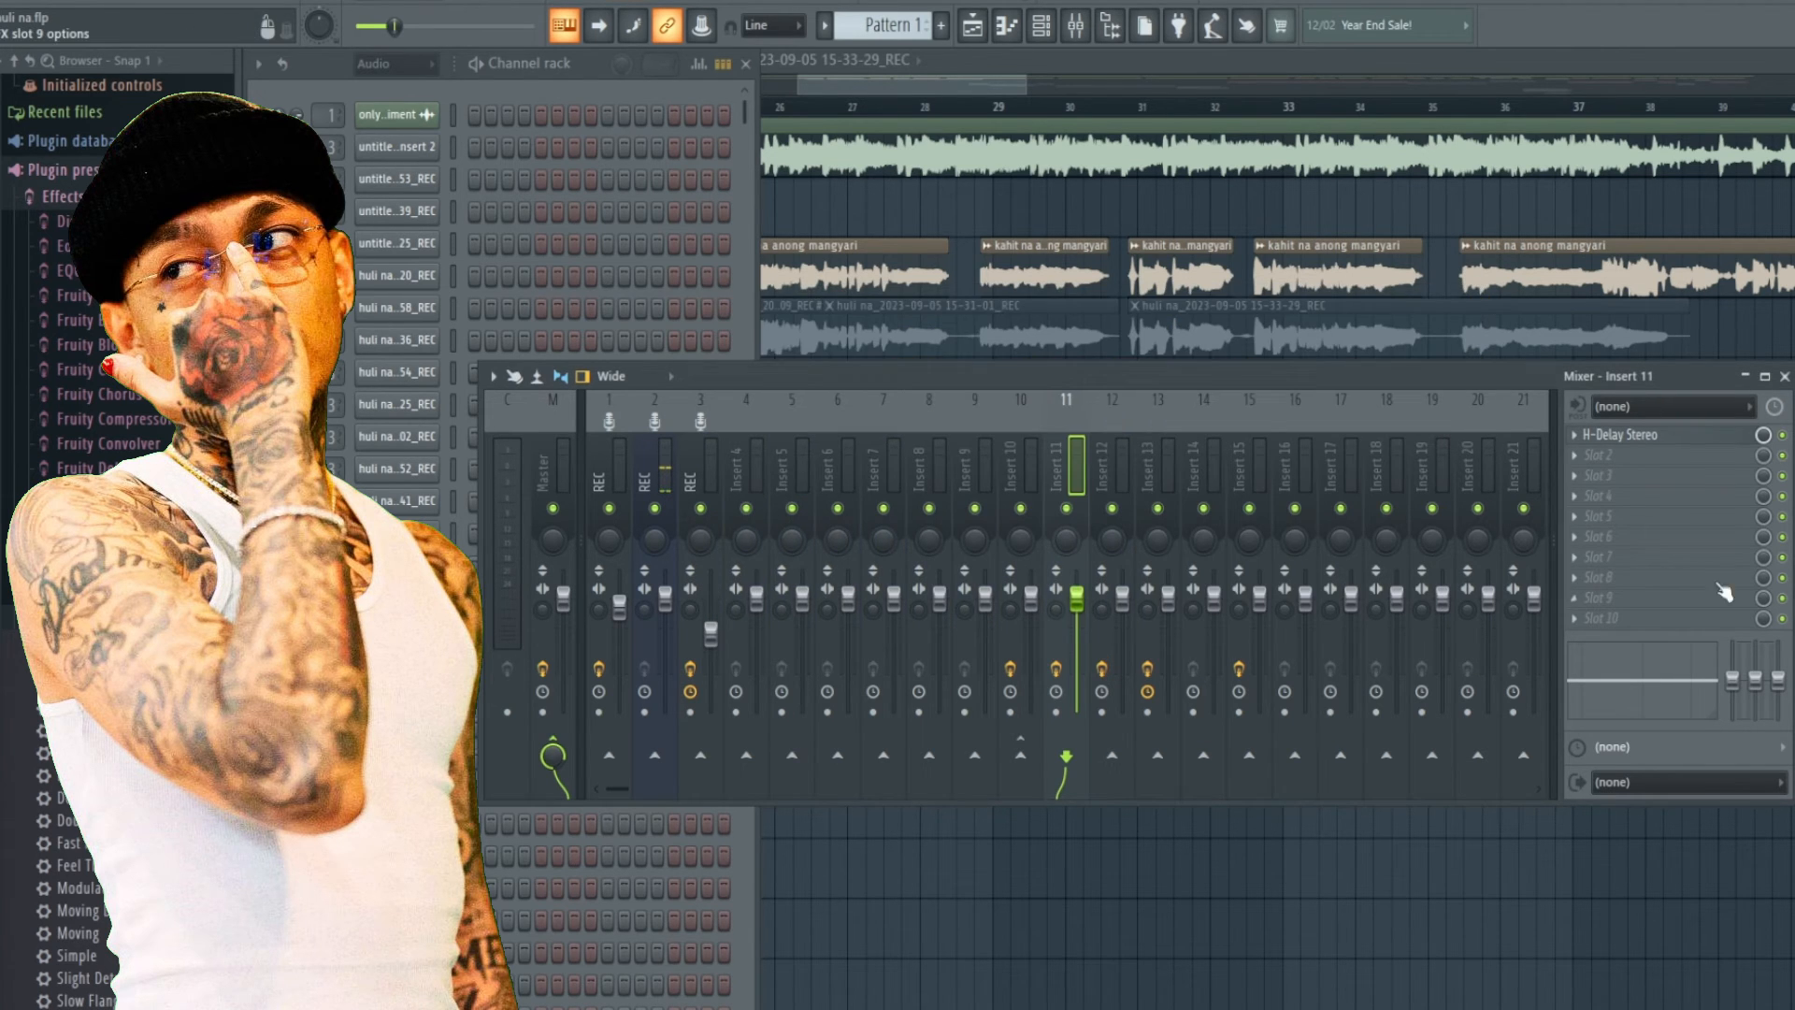
pyautogui.click(1666, 435)
pyautogui.click(1476, 299)
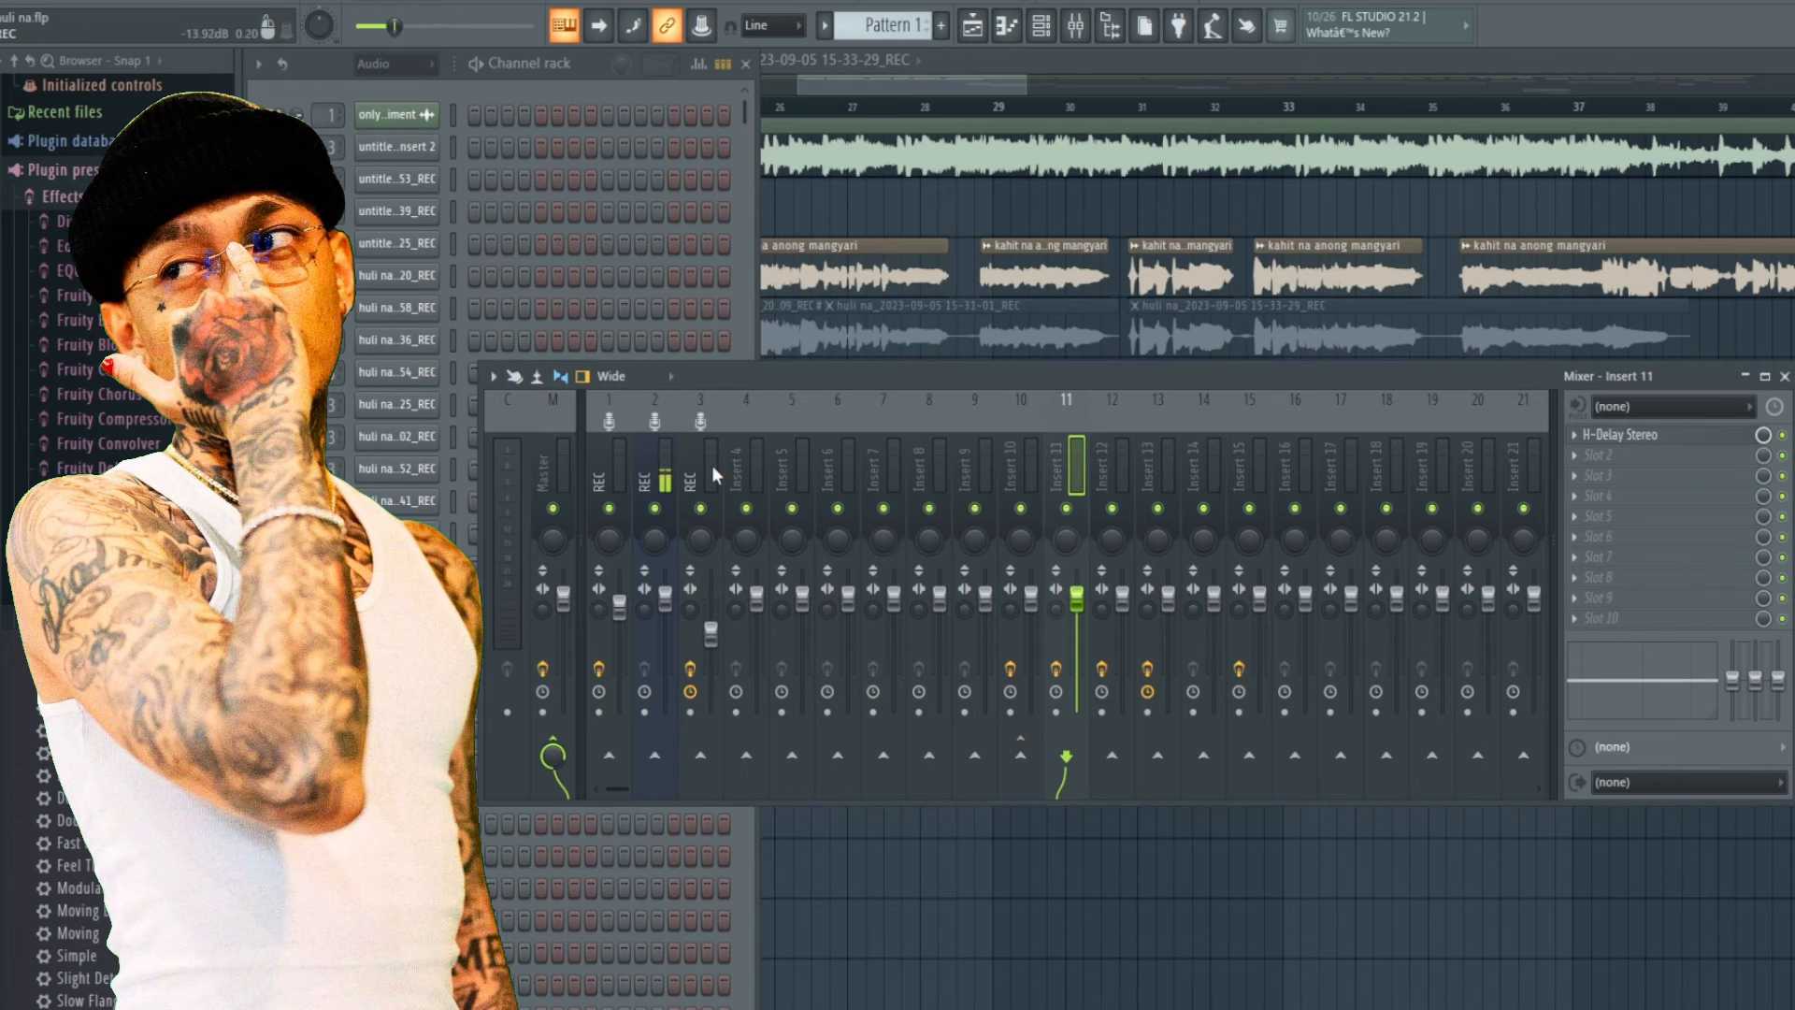
# Enable a send from the REC channel to Insert 11 and start playback.
pyautogui.click(710, 472)
pyautogui.click(1065, 756)
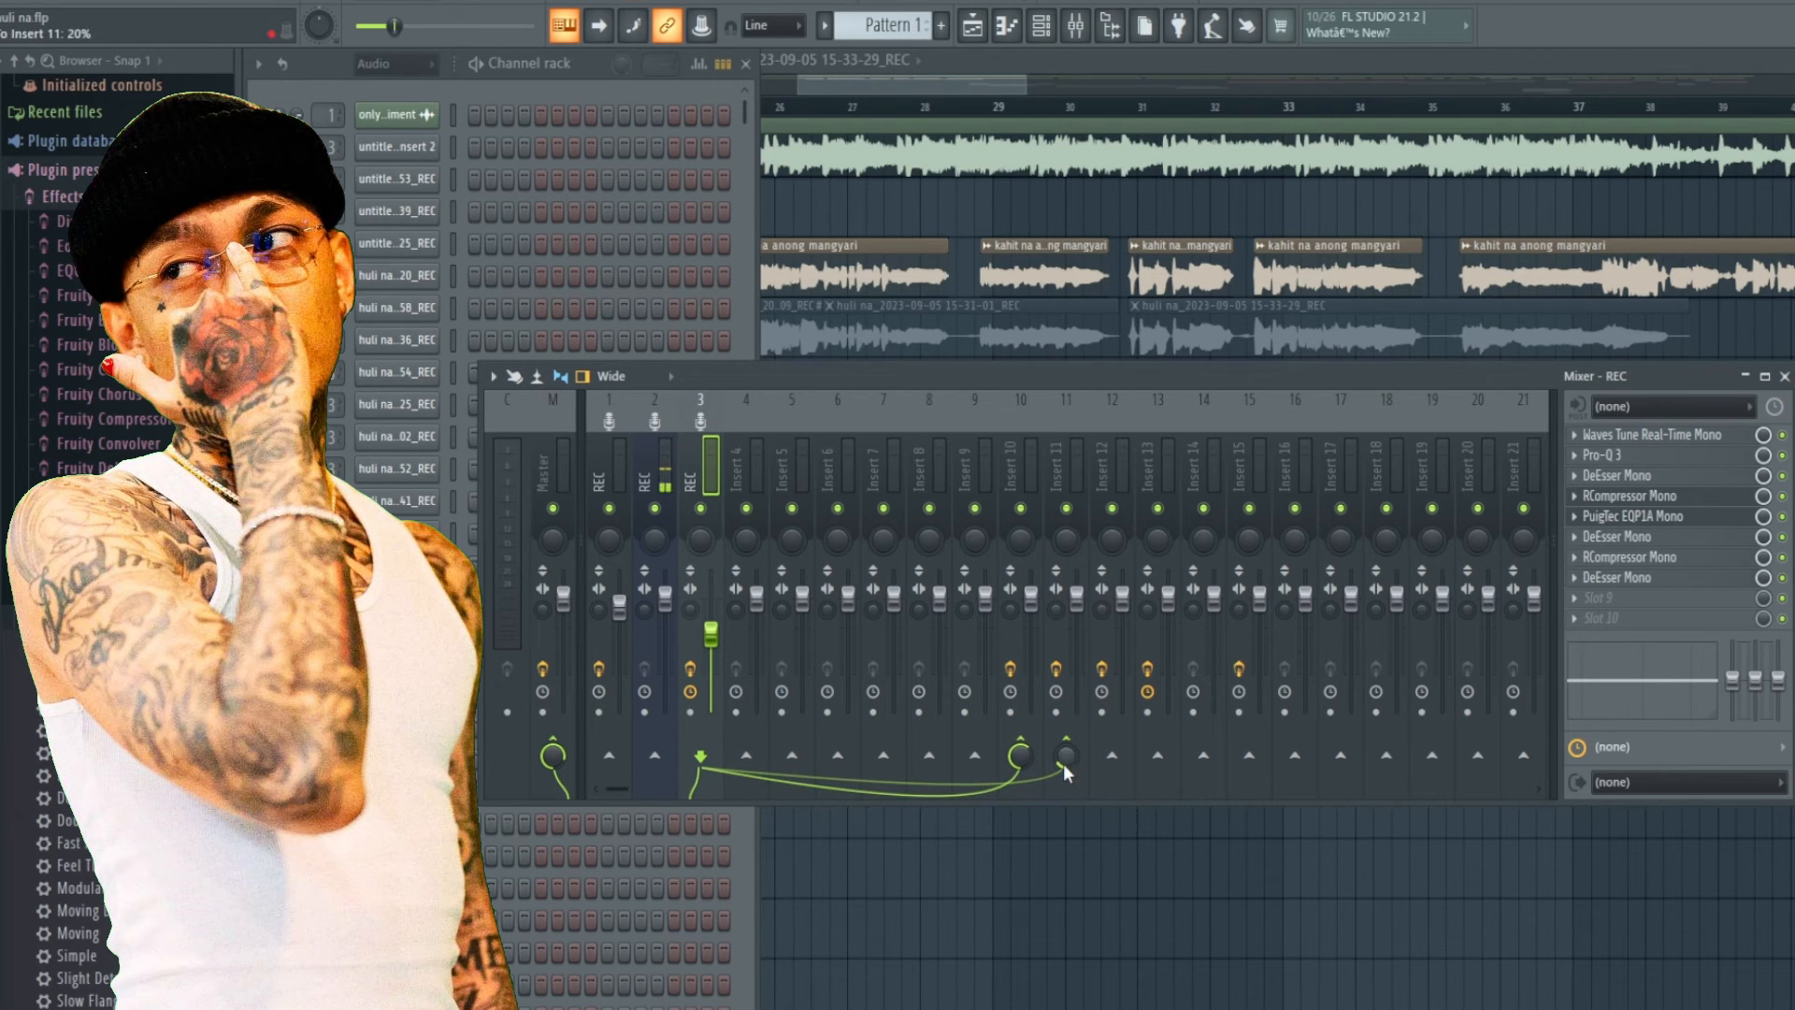
pyautogui.press('space')
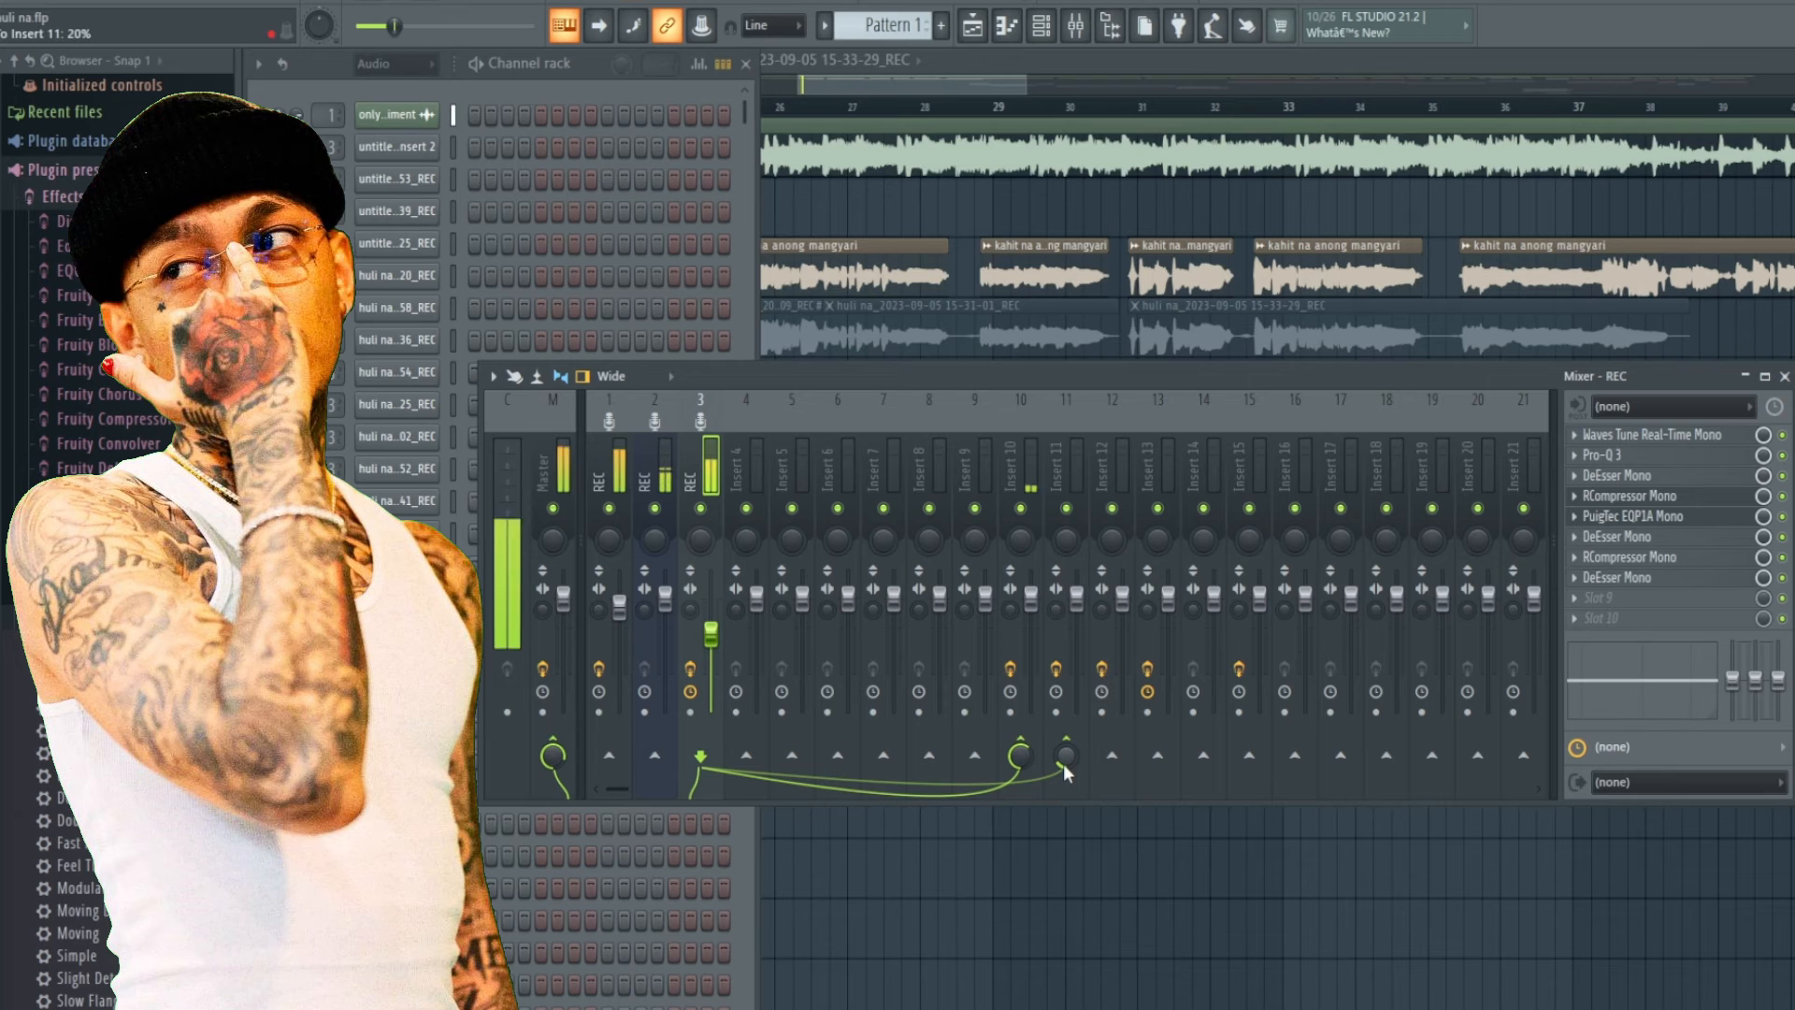
# Mute and unmute insert 1 while listening, then stop playback.
pyautogui.click(609, 508)
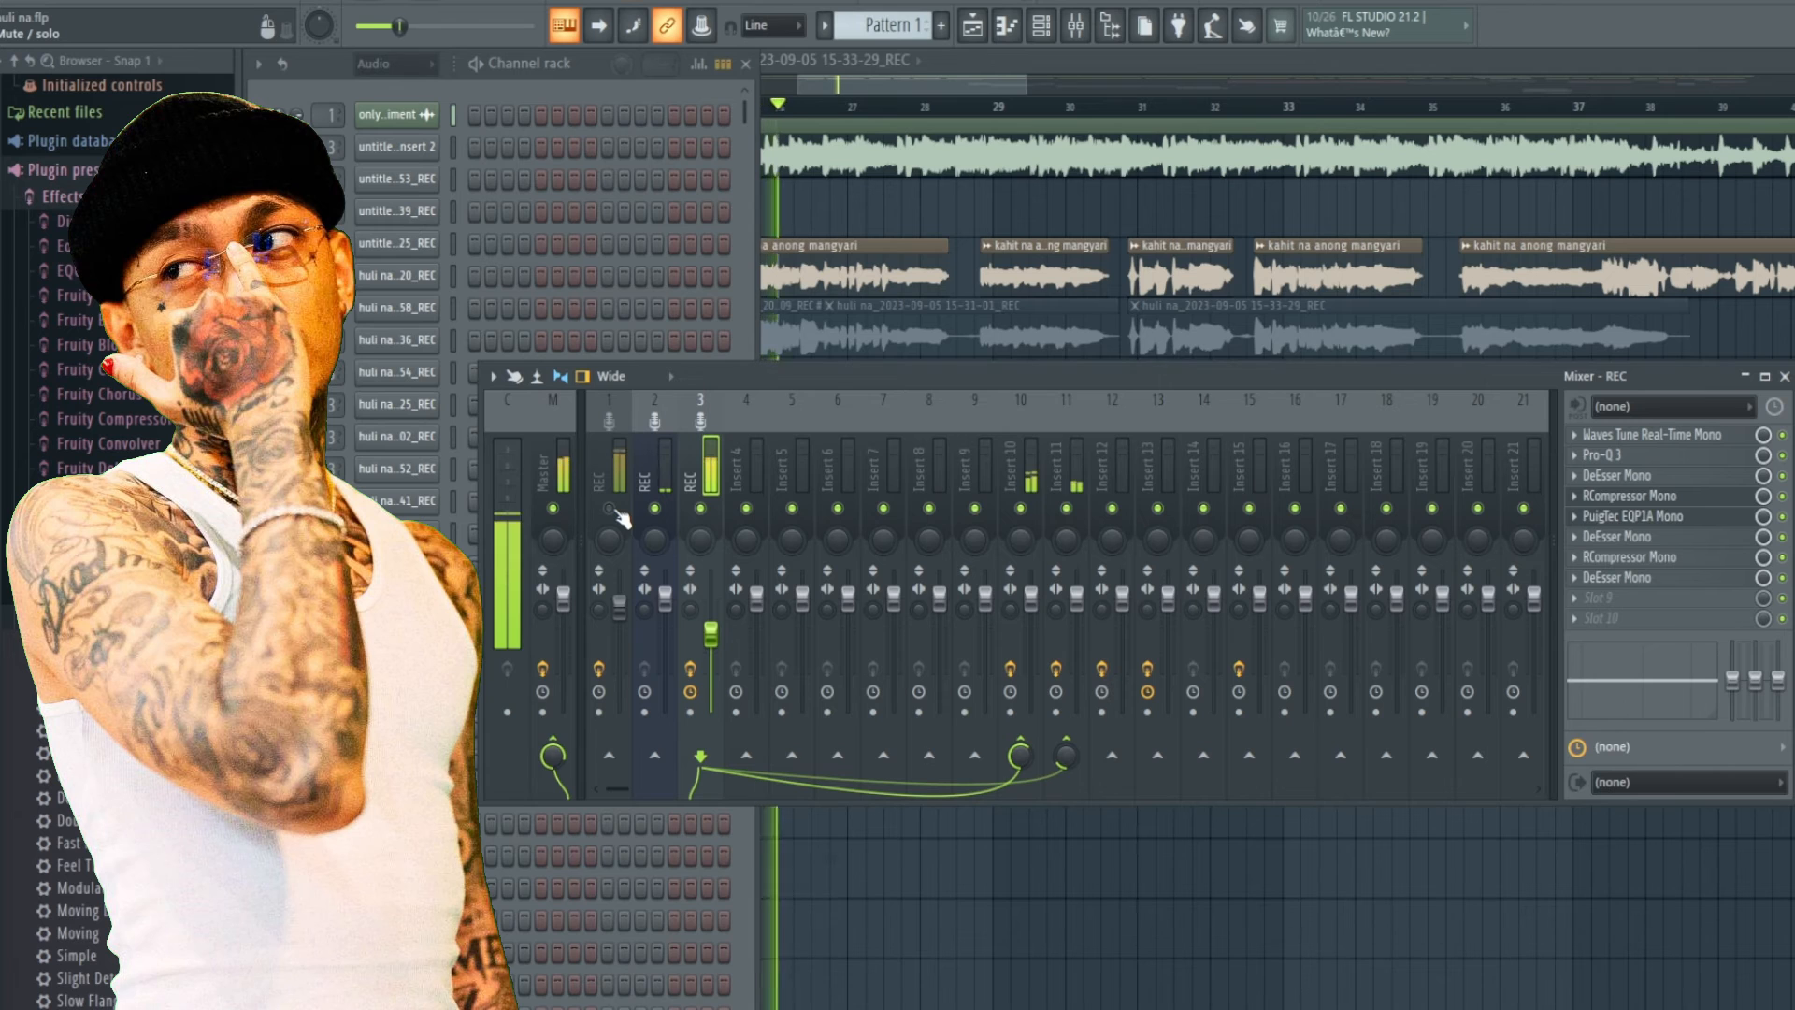
pyautogui.click(611, 509)
pyautogui.press('space')
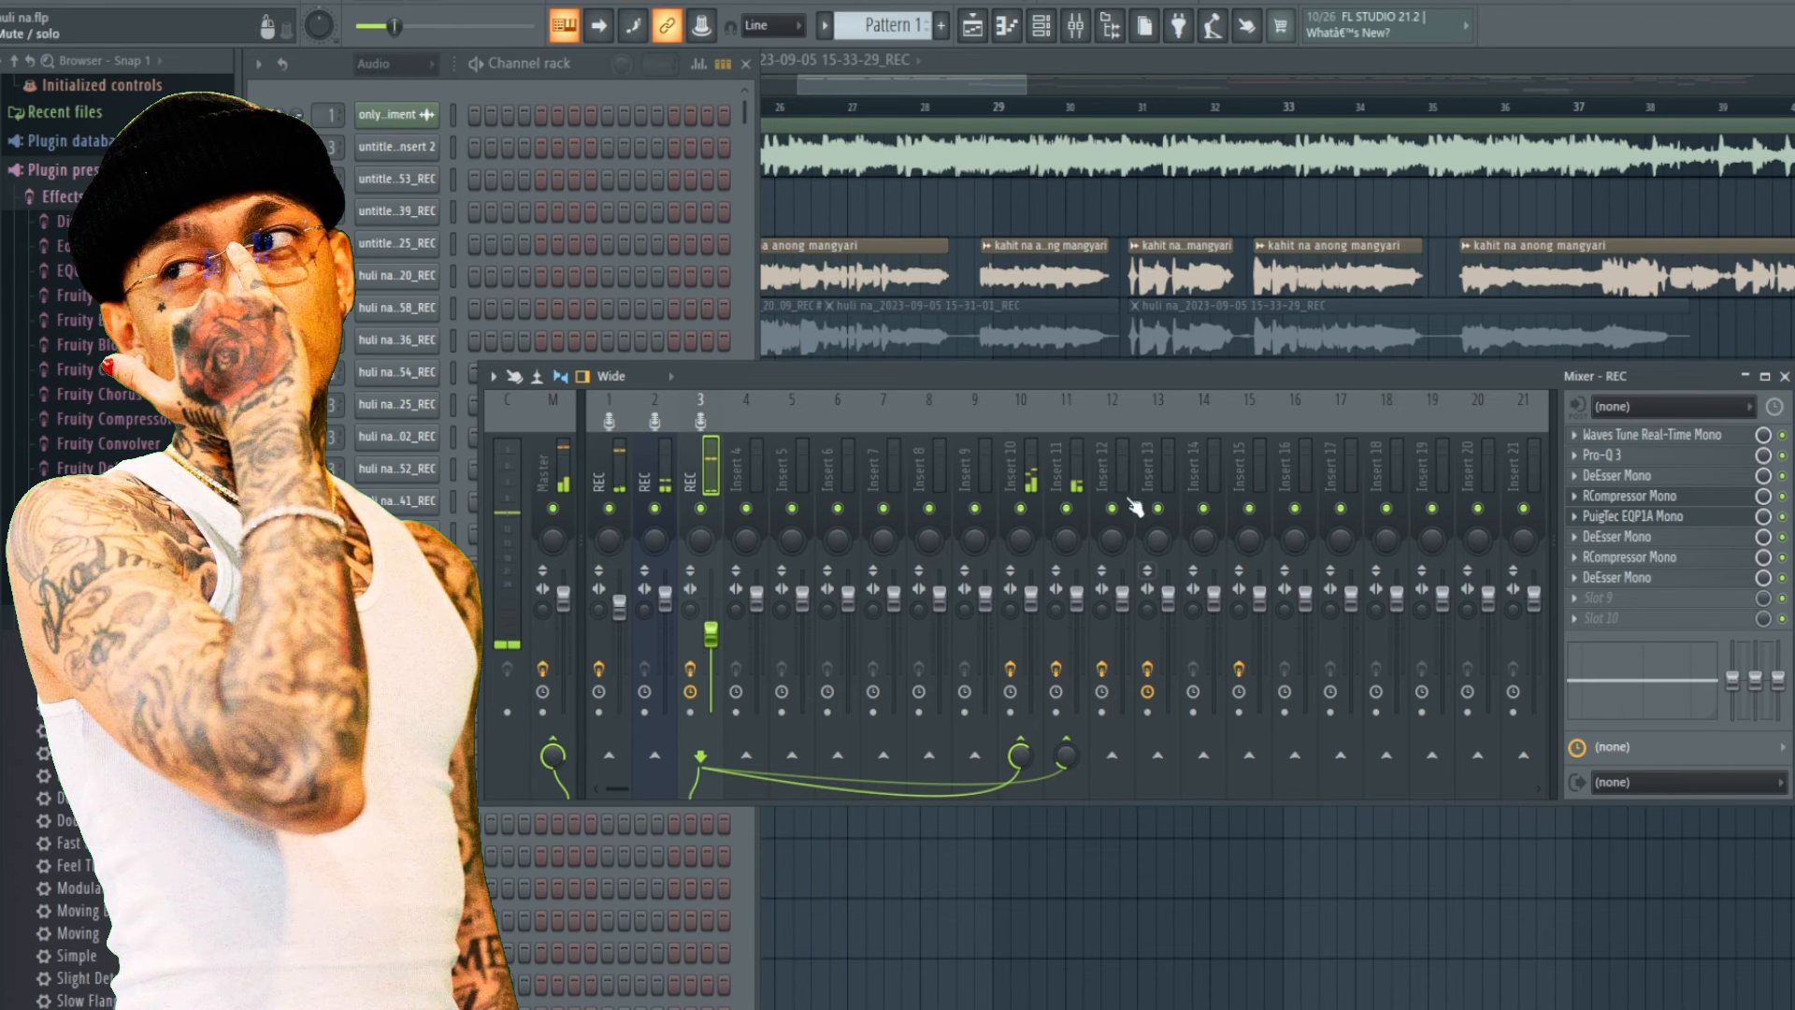
# Open and close Insert 12's CLA-76 Mono, then send the REC channel to Insert 12.
pyautogui.click(1127, 463)
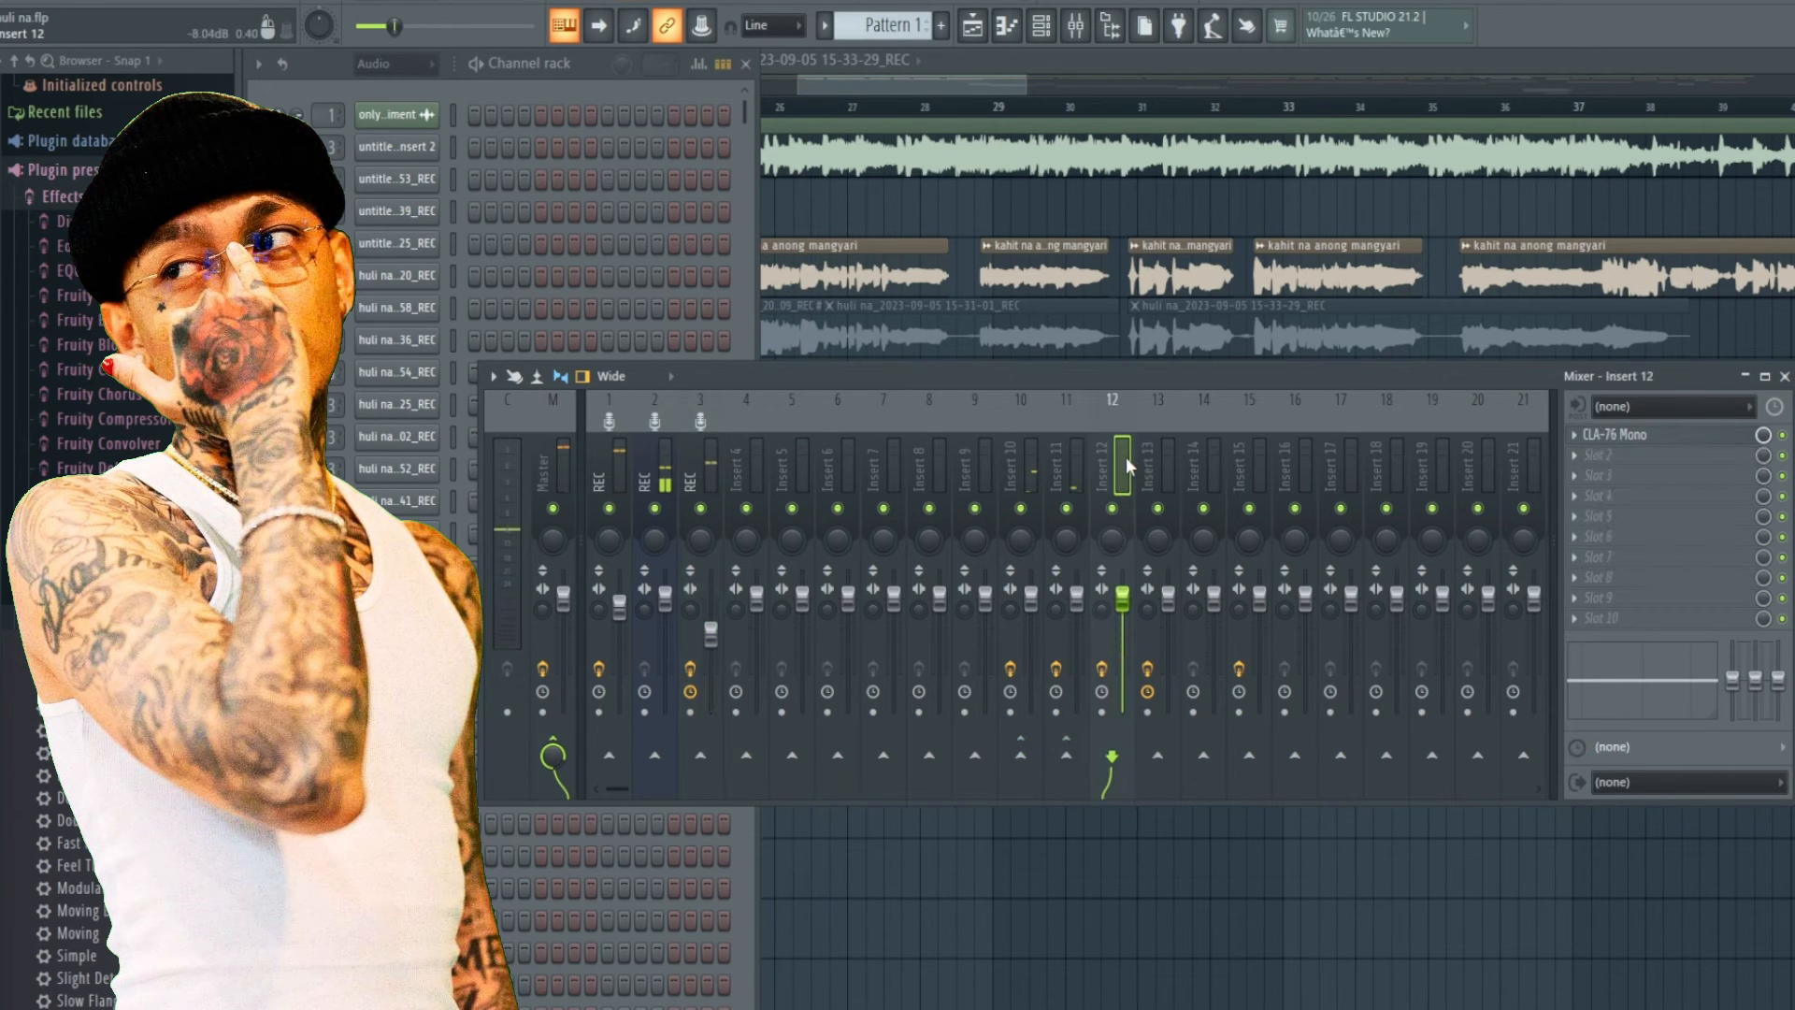
pyautogui.click(1667, 444)
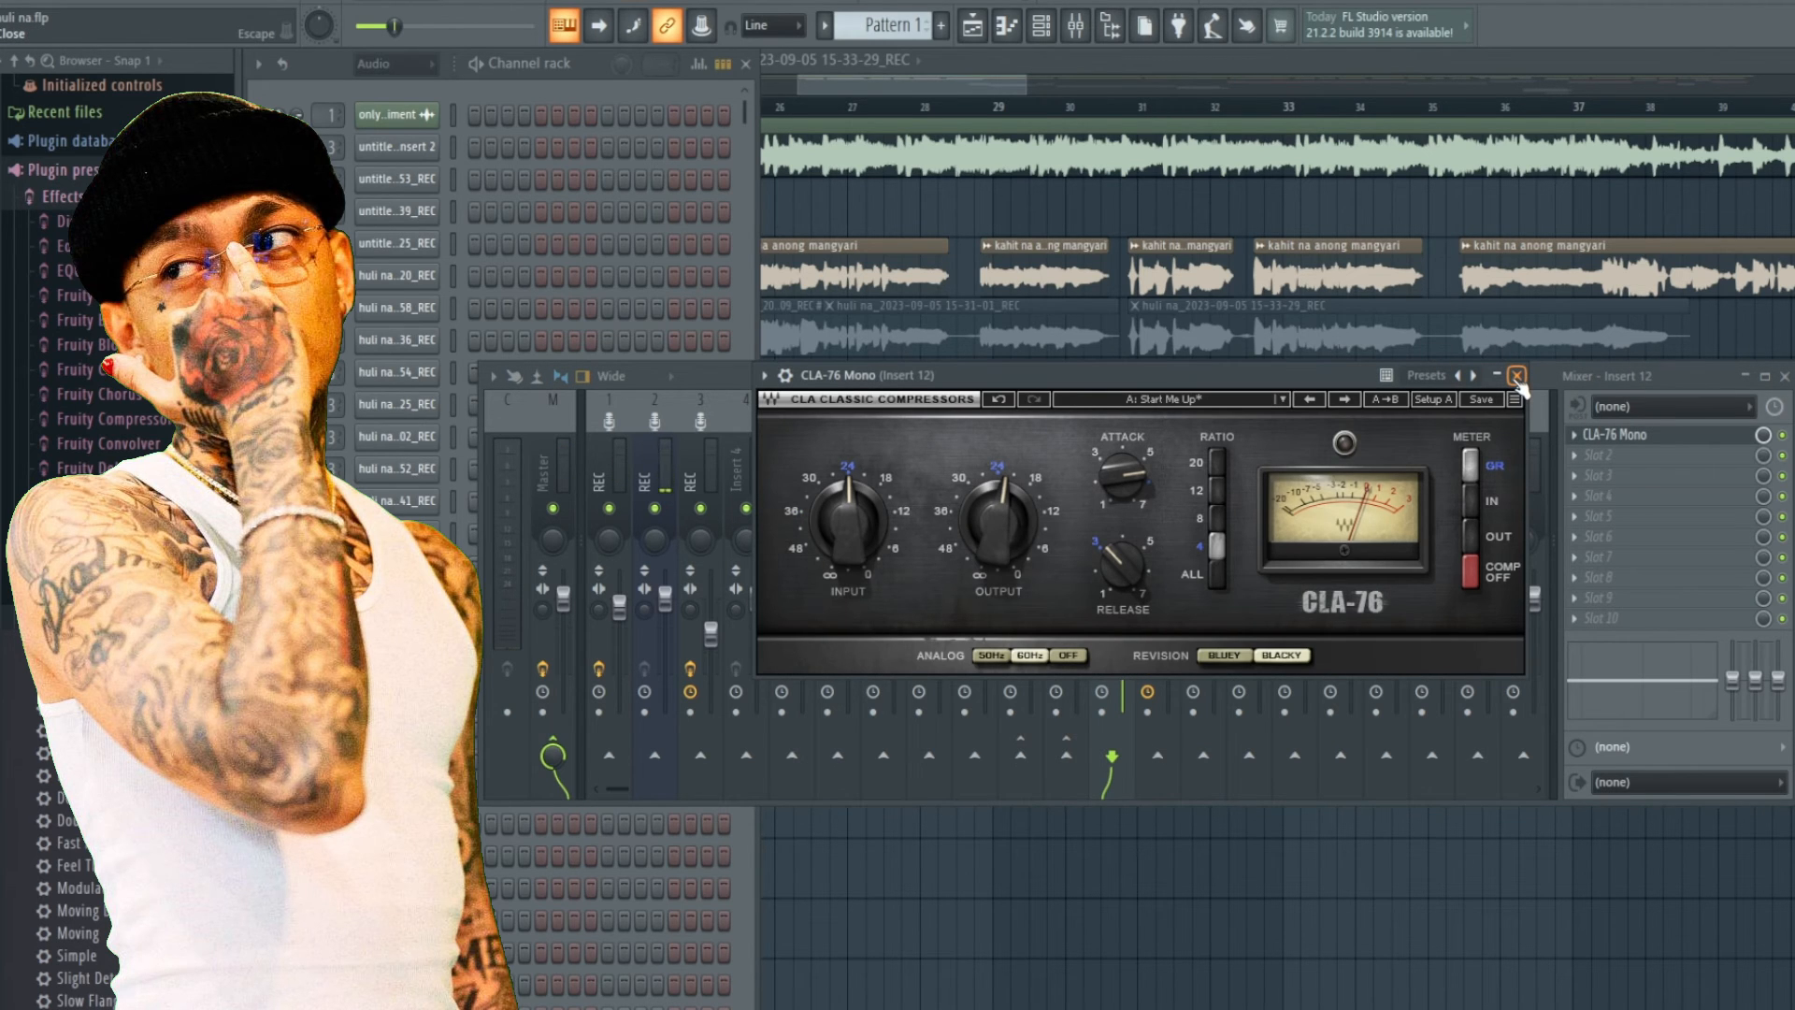
pyautogui.click(1516, 376)
pyautogui.click(700, 468)
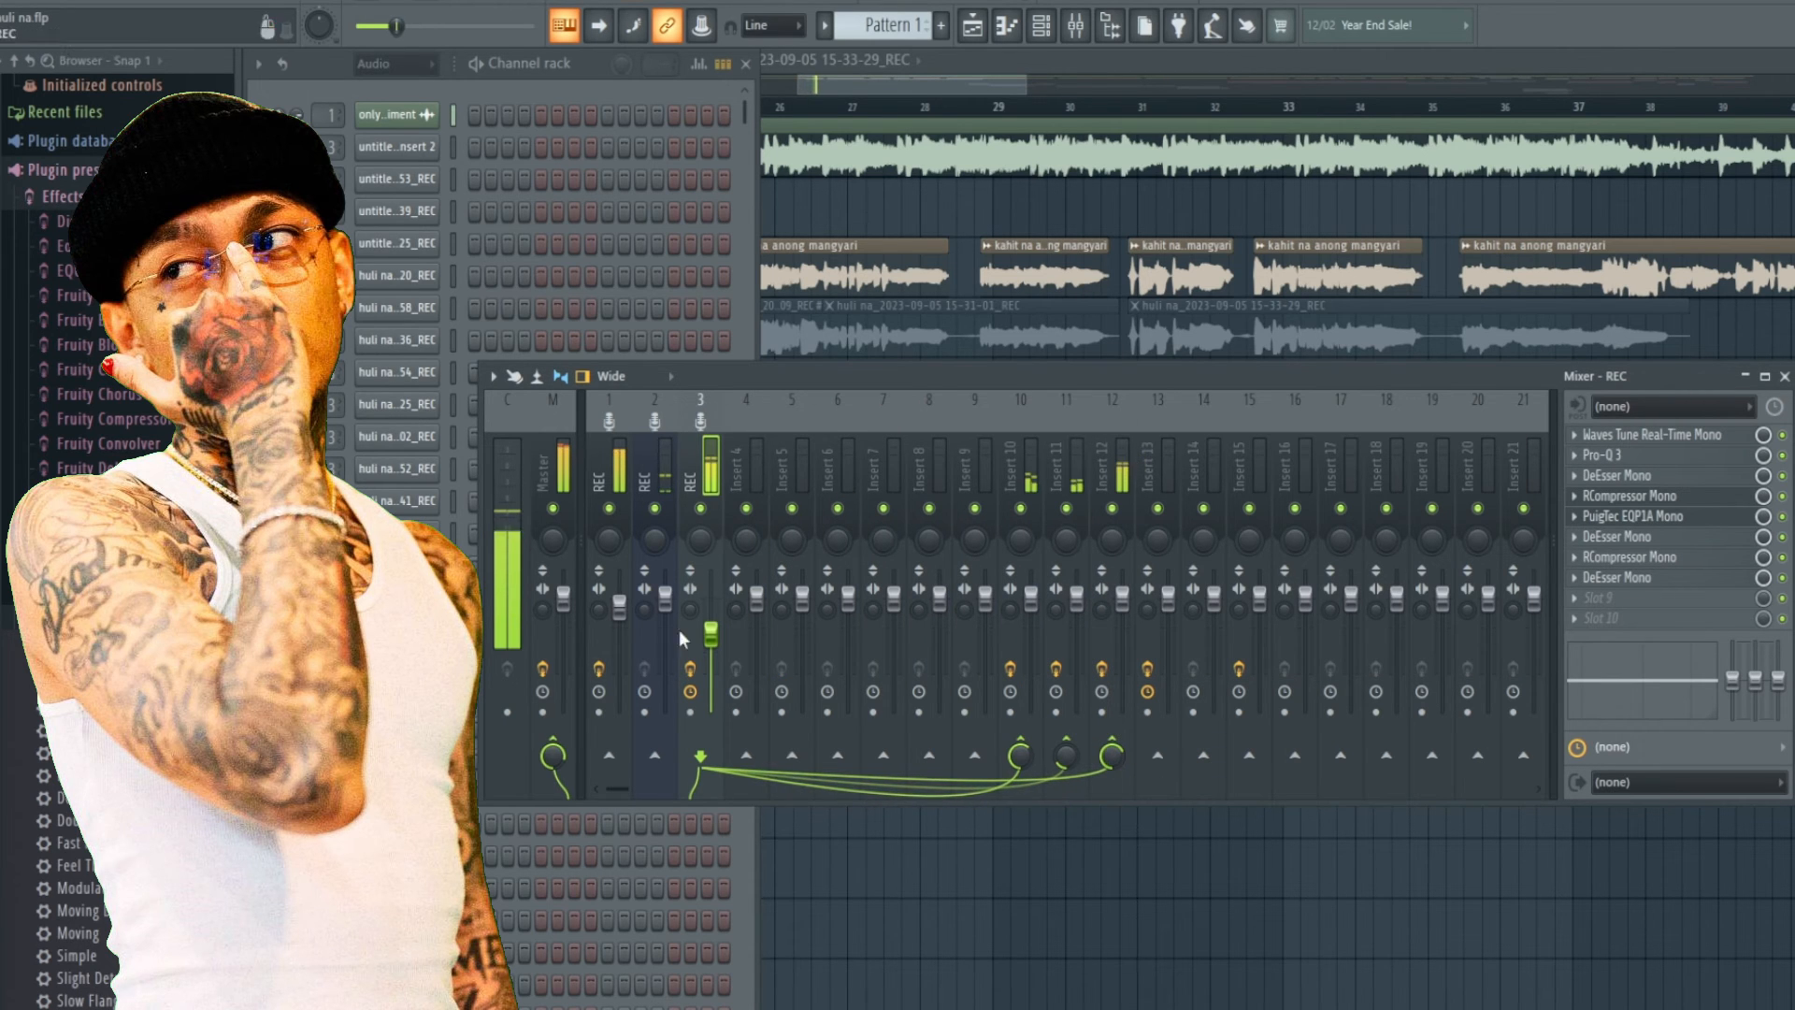
# Mute insert 1 and listen through Insert 12's CLA-76 Mono, repositioning and closing its window.
pyautogui.click(609, 508)
pyautogui.click(1112, 462)
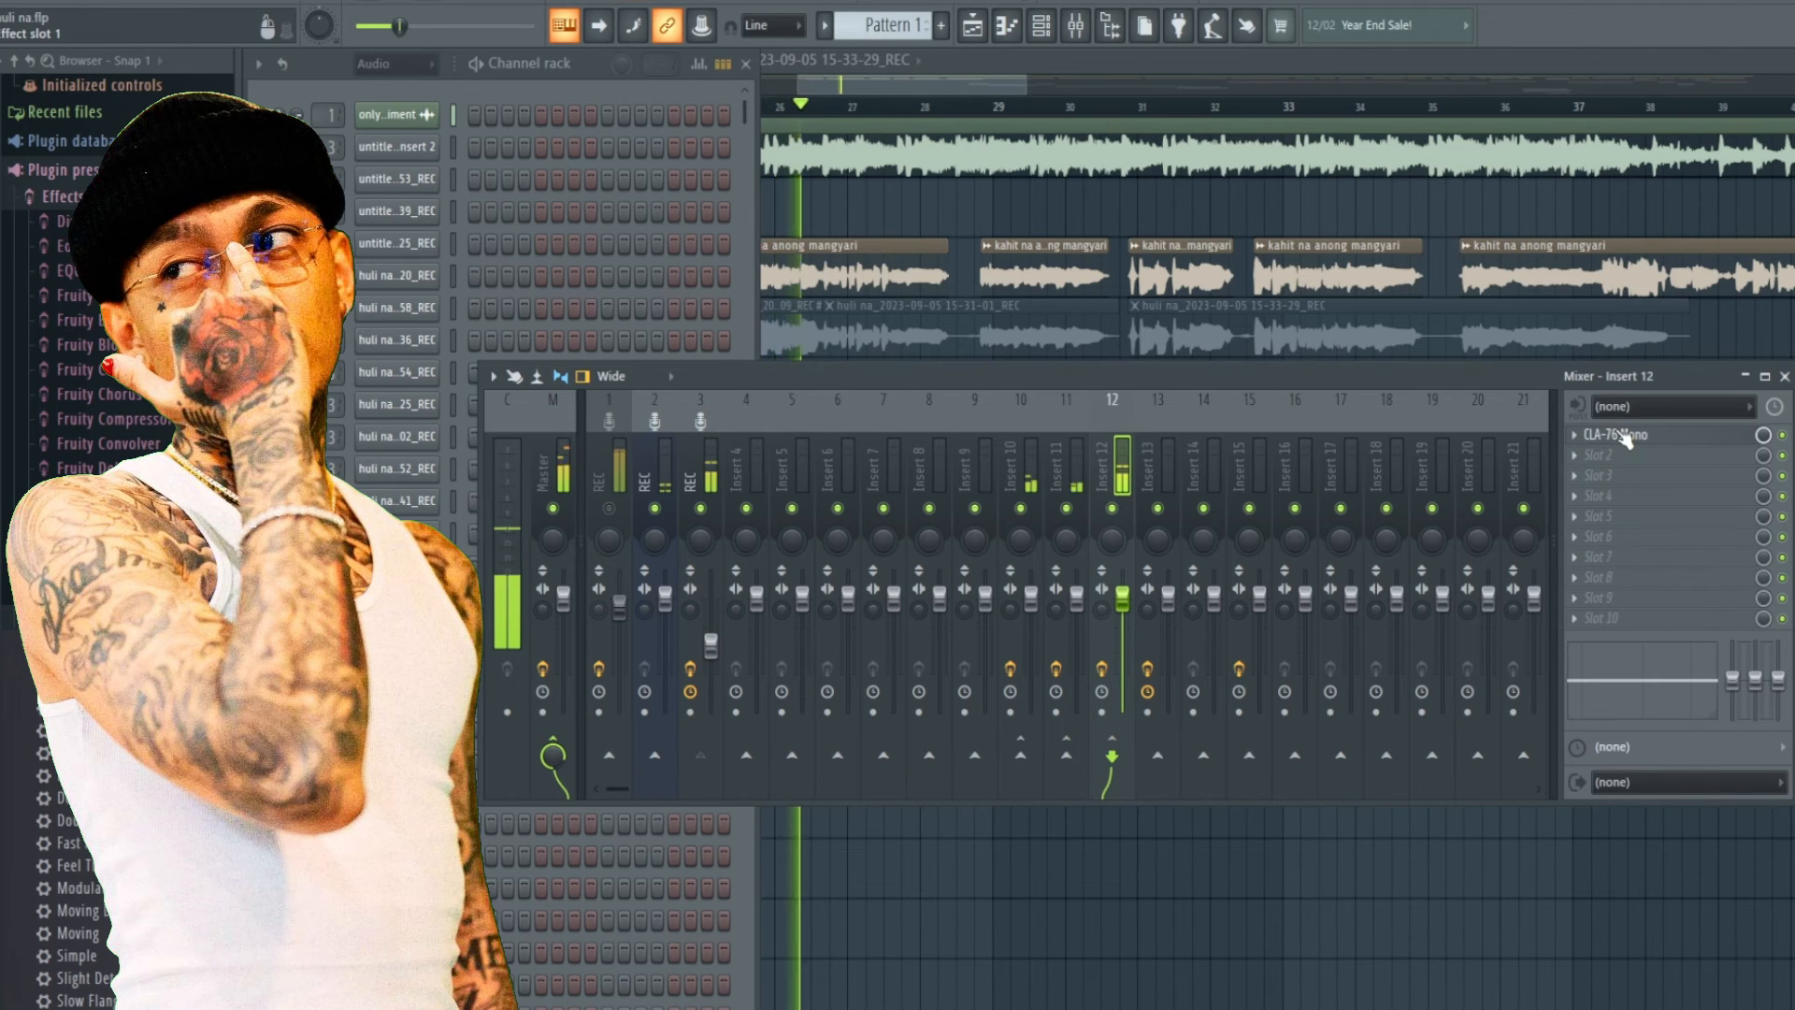
pyautogui.click(1624, 435)
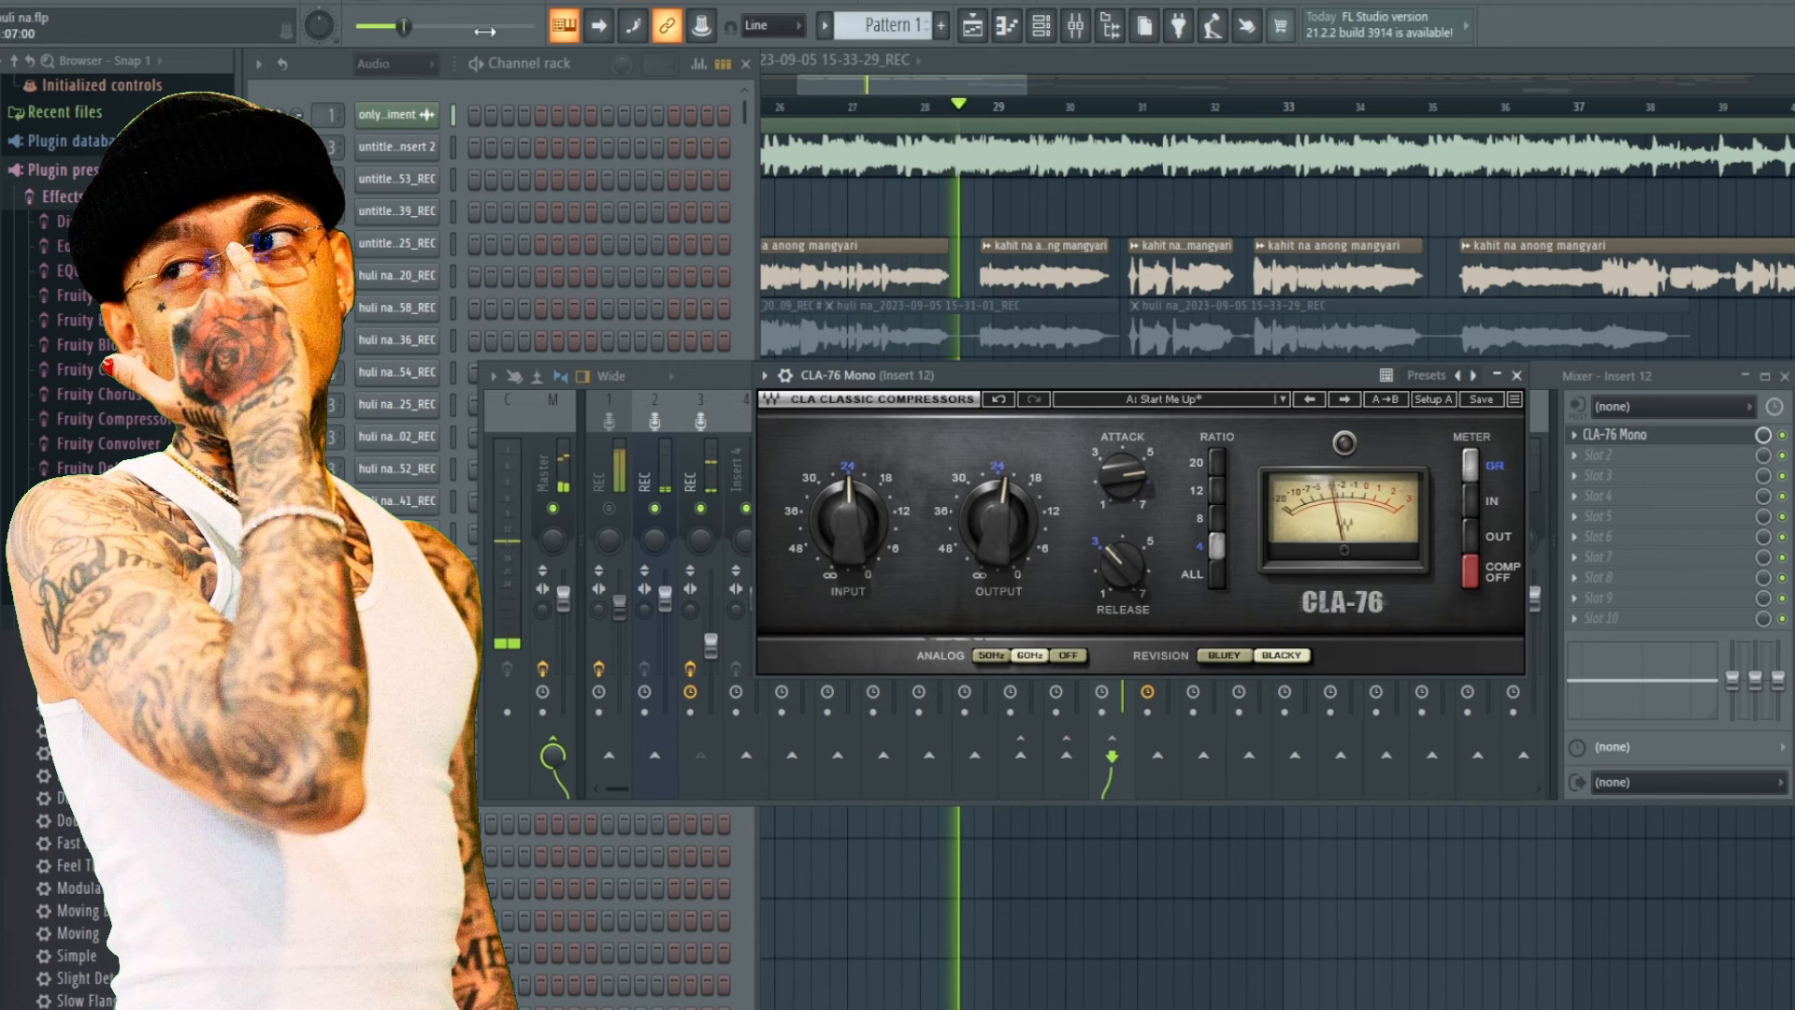
pyautogui.press('space')
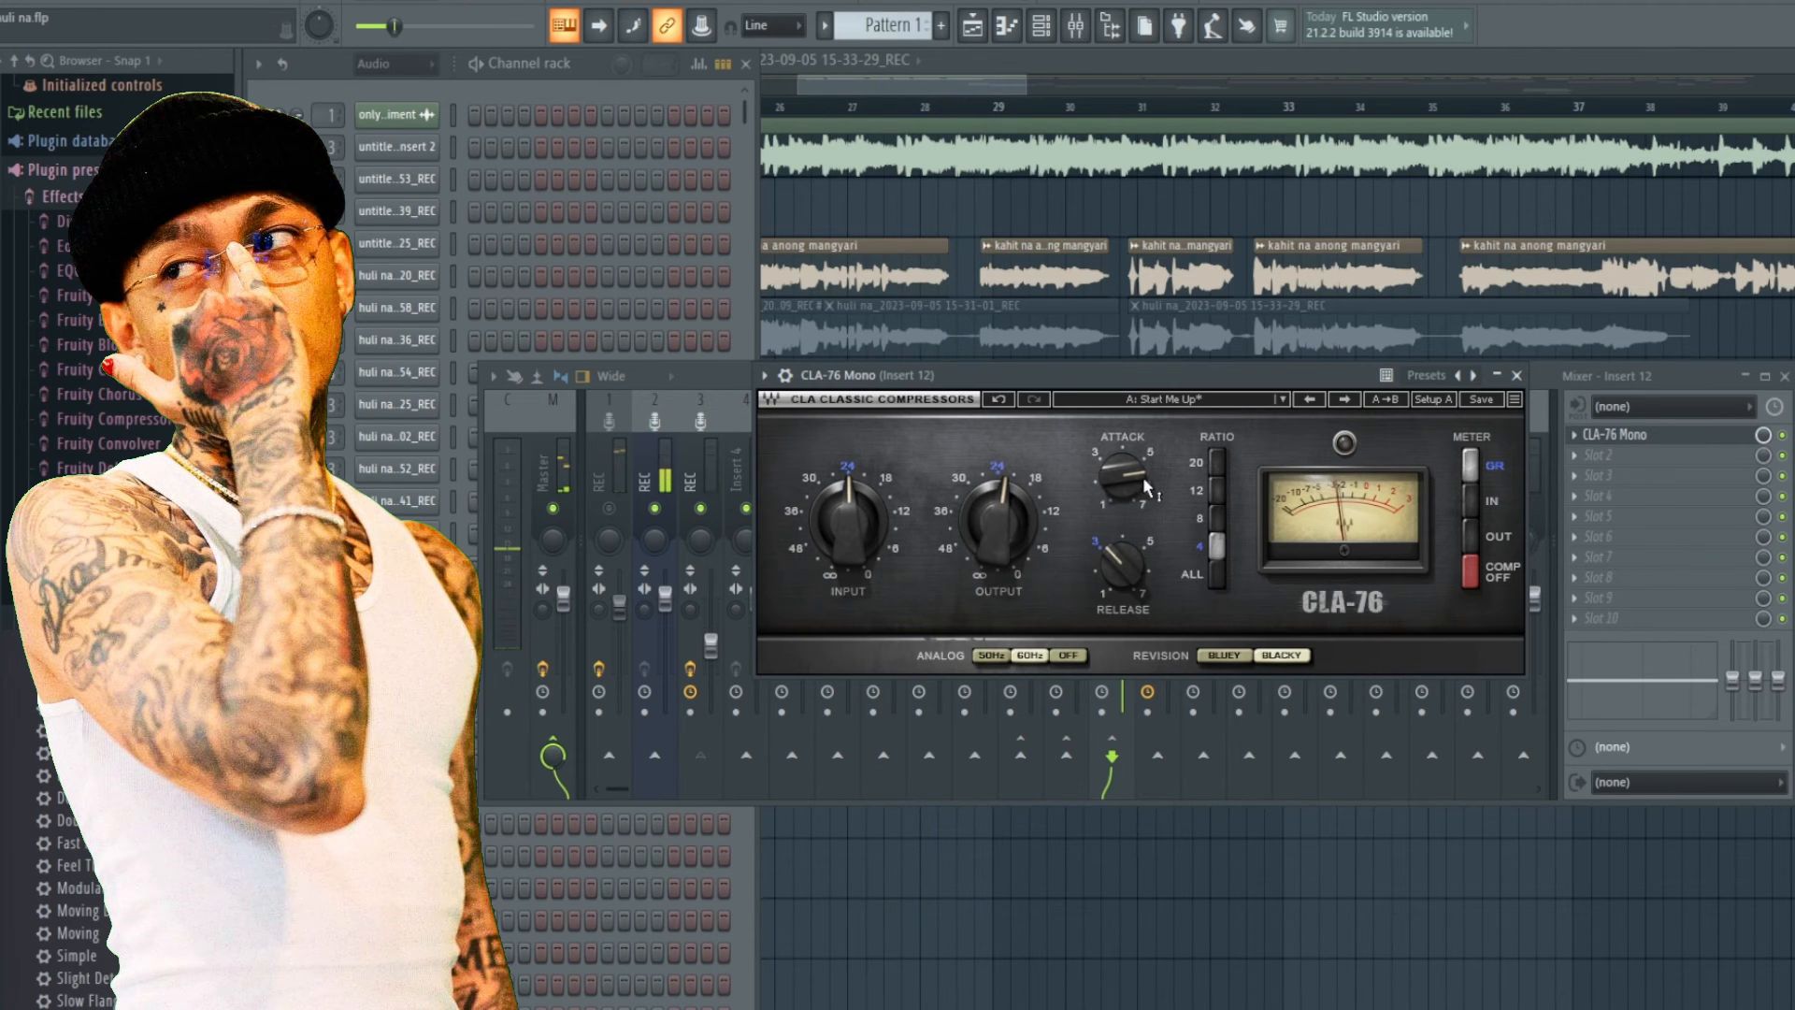
pyautogui.moveTo(1137, 484)
pyautogui.moveTo(1136, 376)
pyautogui.mouseDown()
pyautogui.moveTo(1135, 400)
pyautogui.moveTo(1125, 373)
pyautogui.mouseUp()
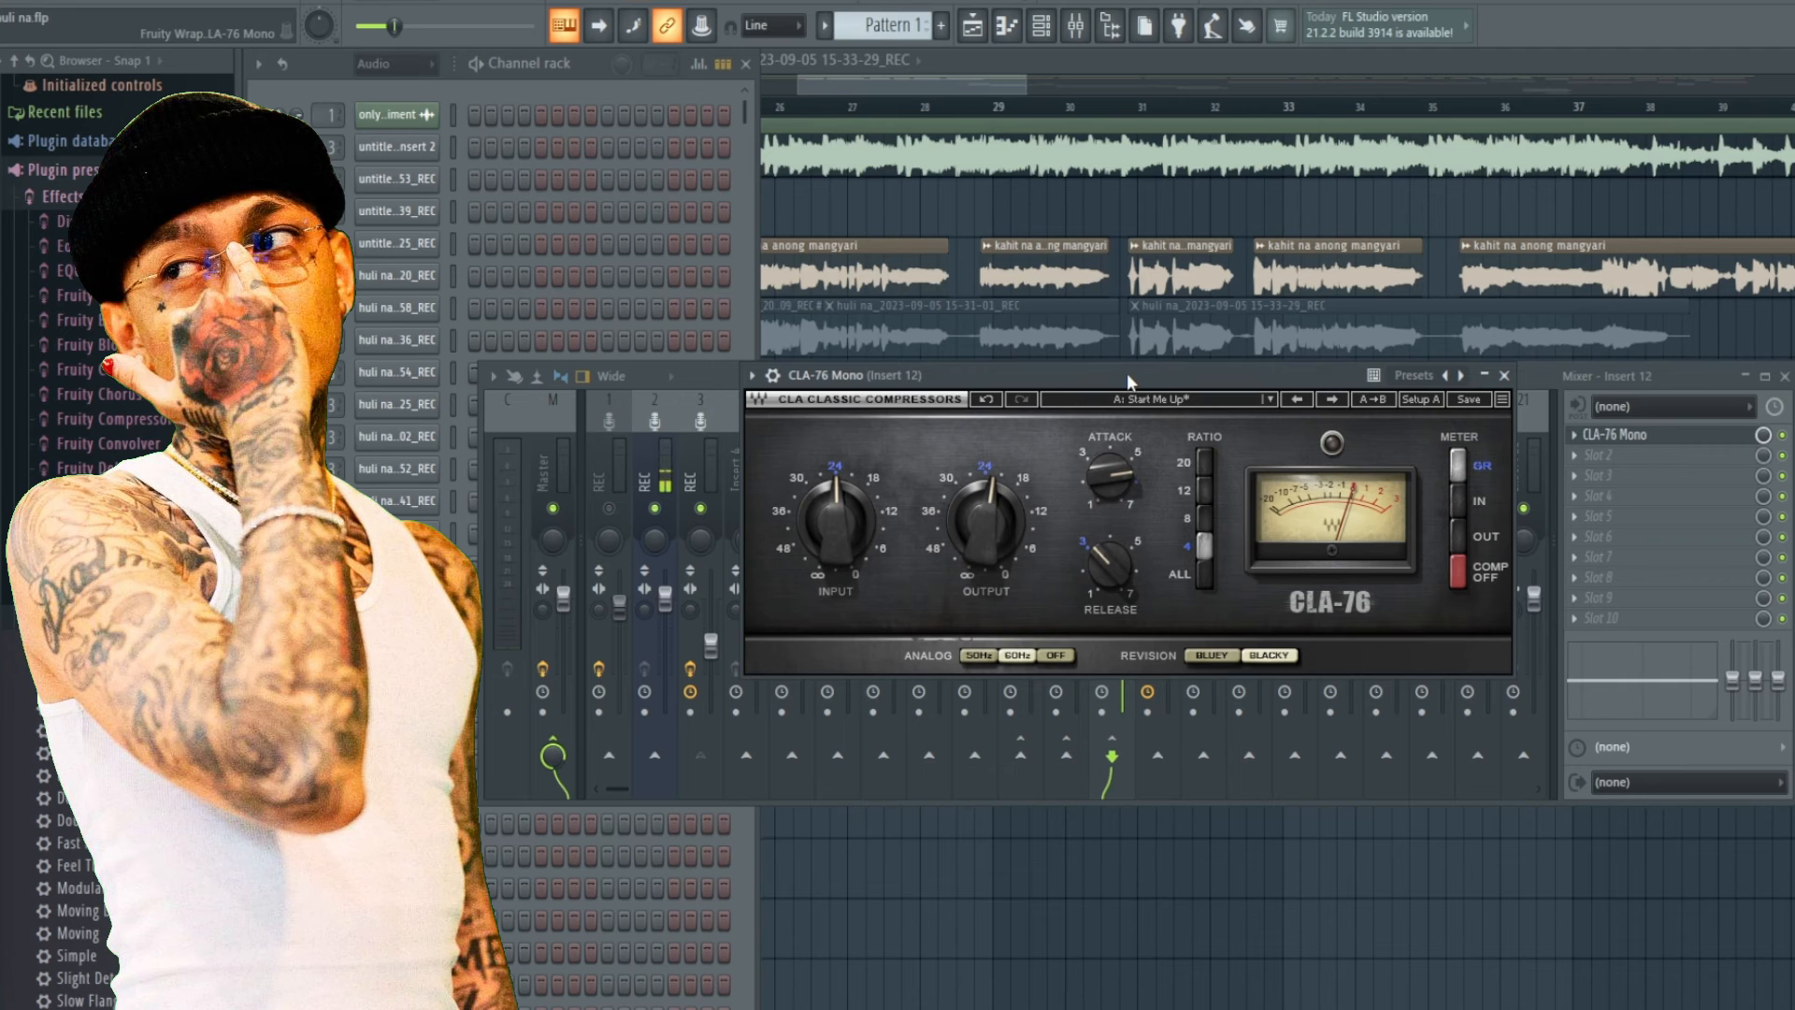
pyautogui.click(1504, 376)
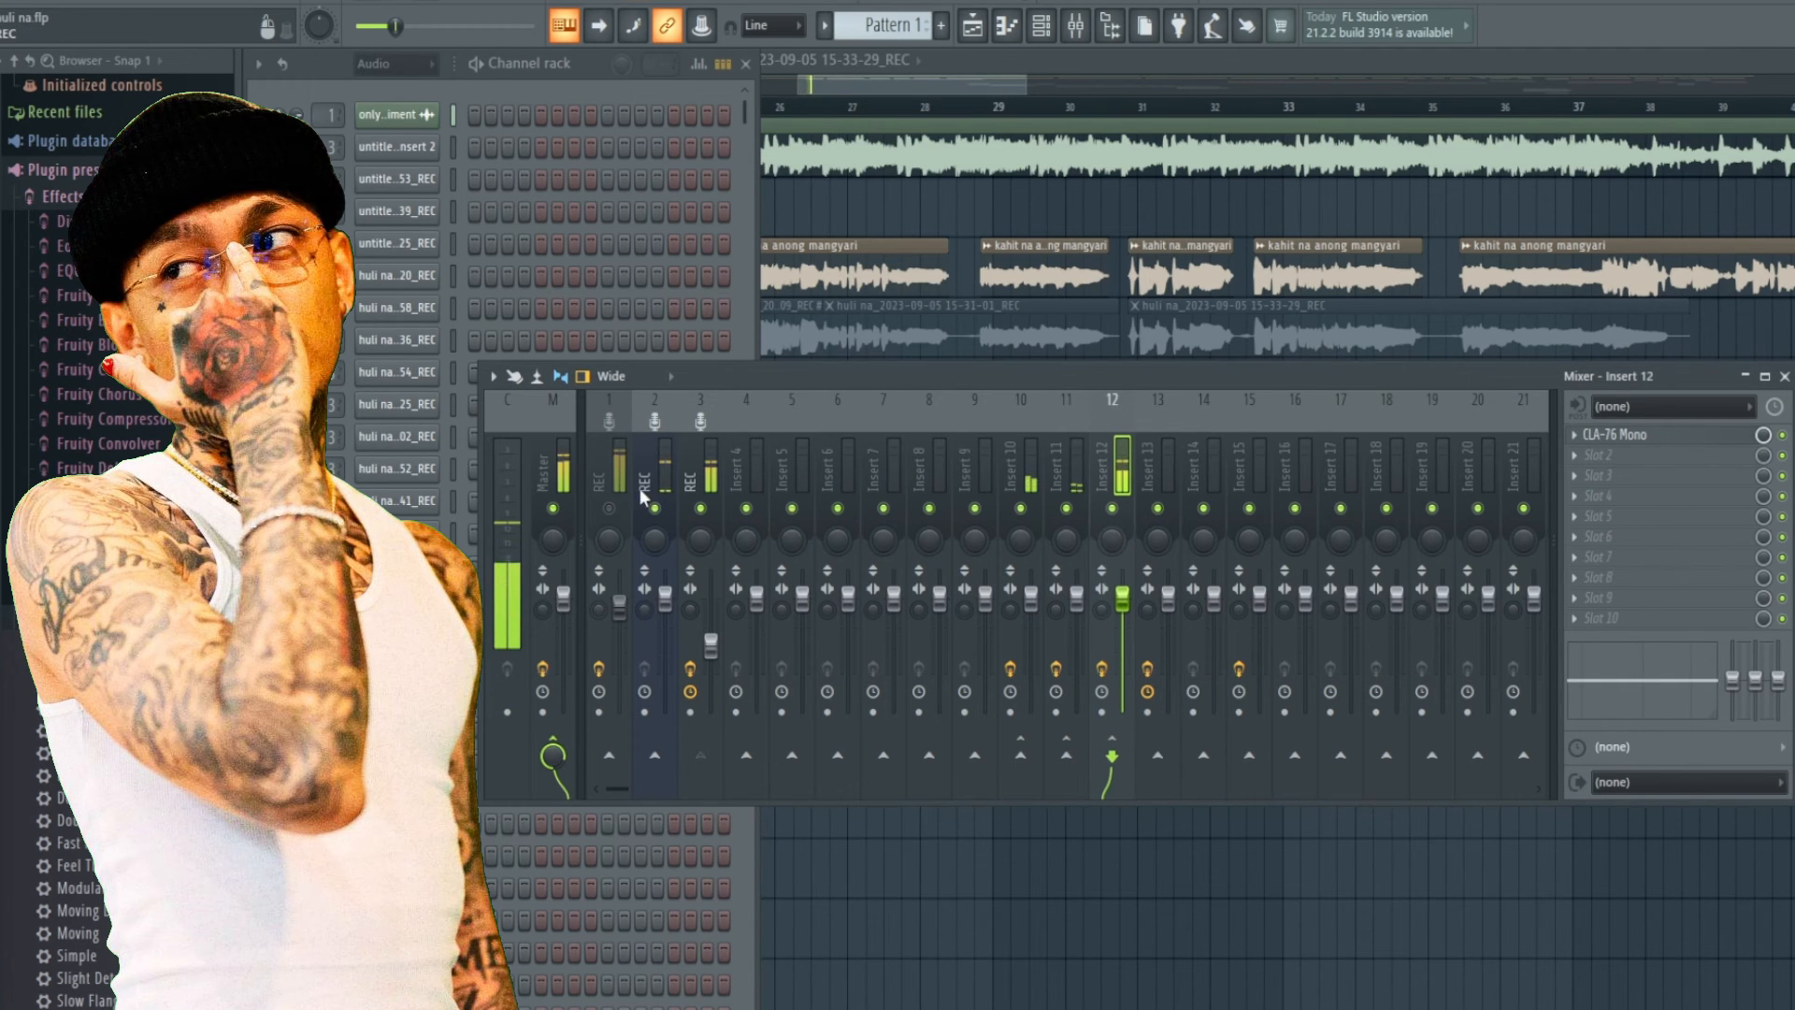
# Switch between the REC channel and Inserts 12 and 13, opening and closing Insert 13's RChannel Stereo.
pyautogui.click(704, 481)
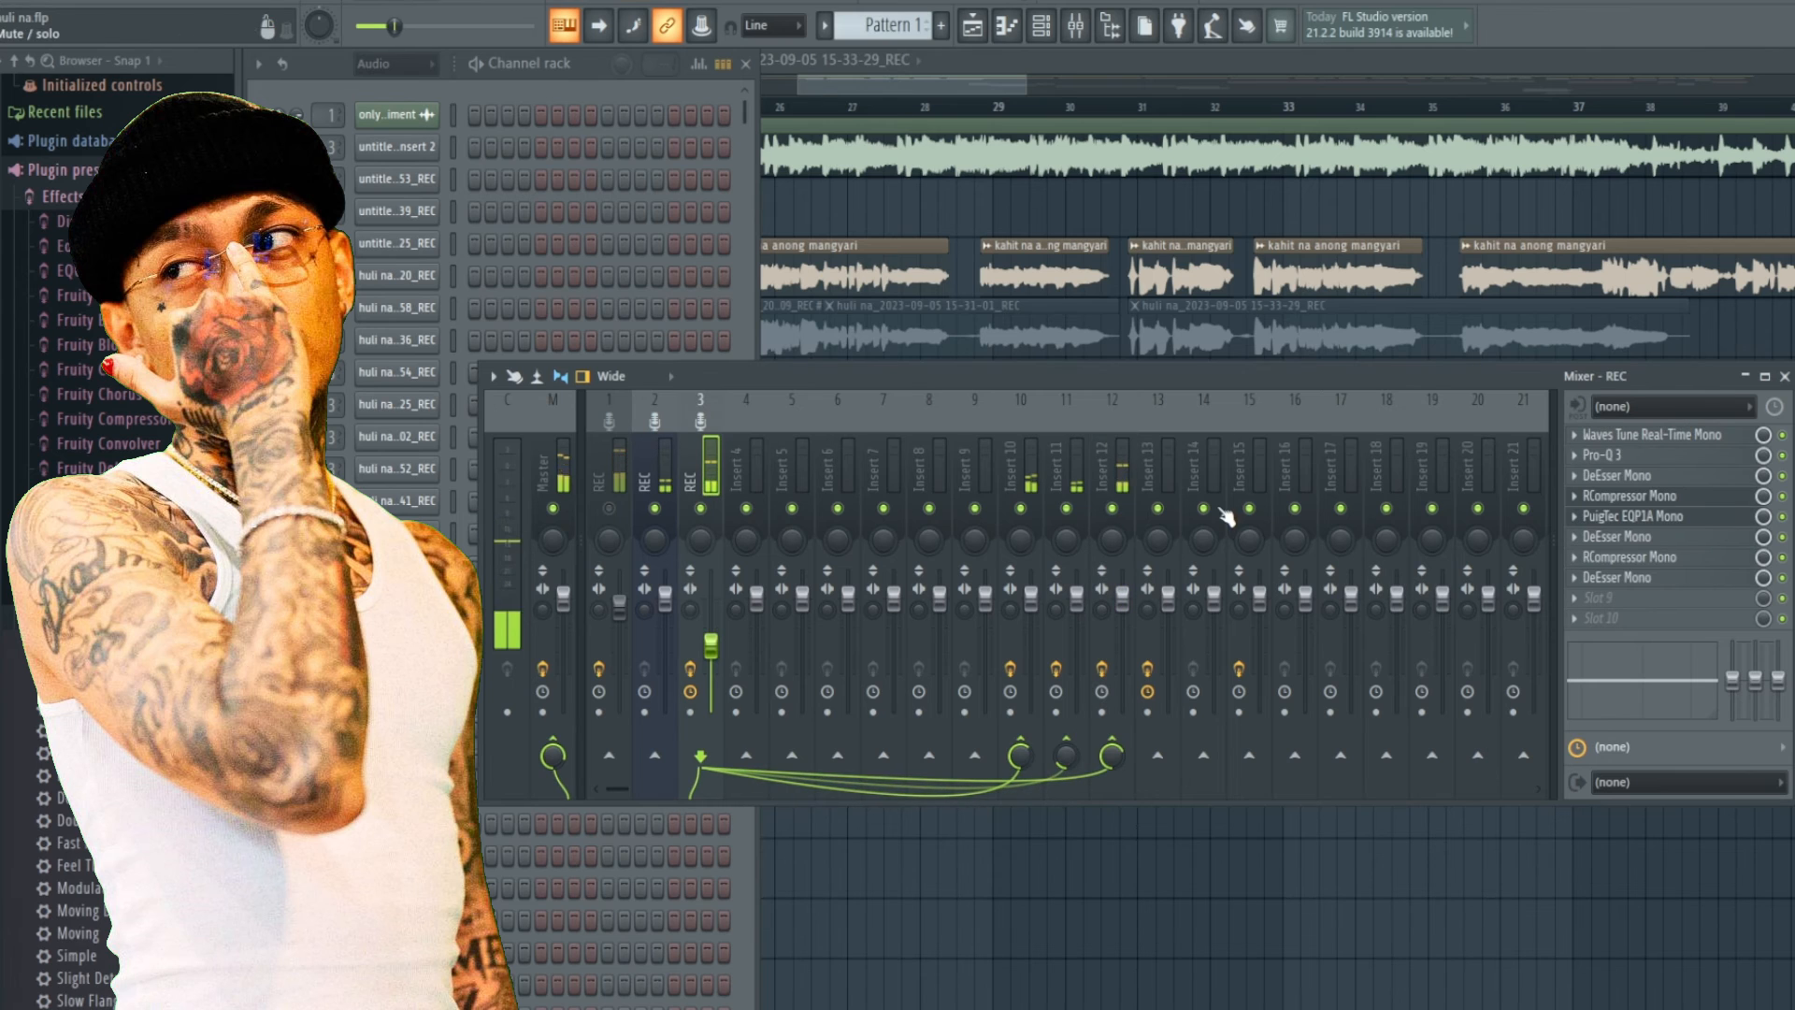
pyautogui.click(1123, 480)
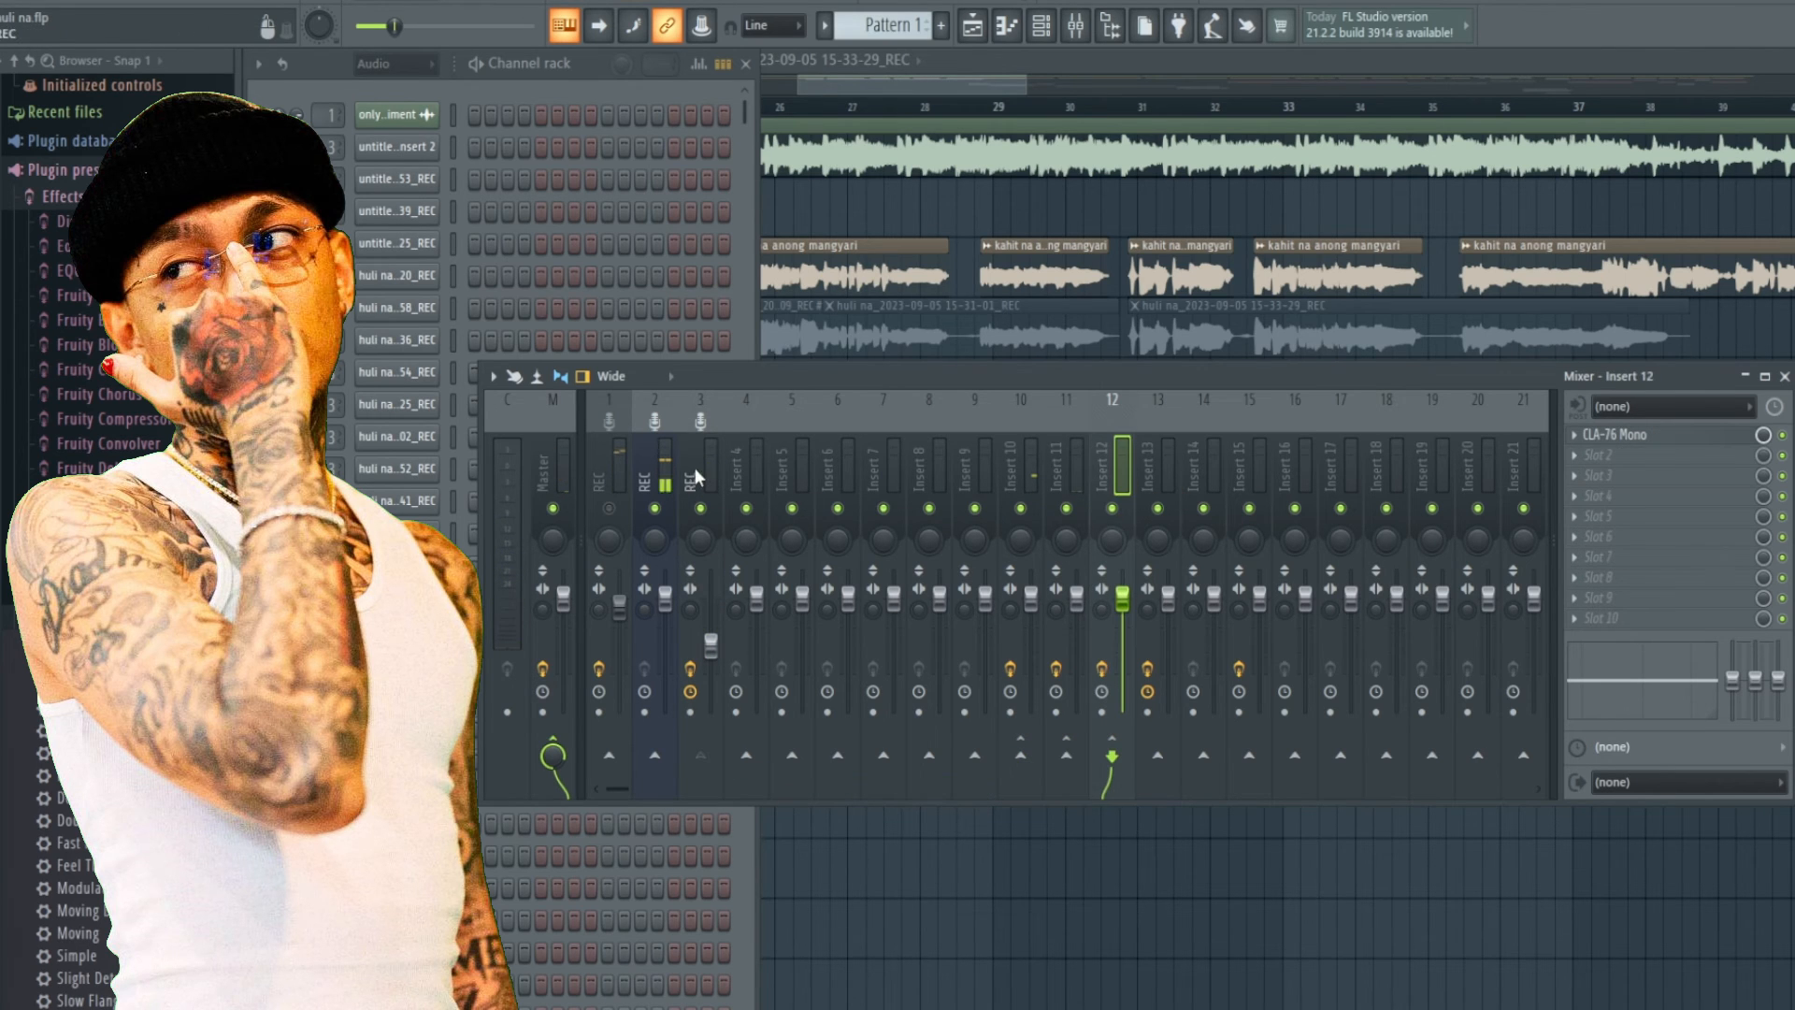
pyautogui.click(696, 479)
pyautogui.click(1146, 467)
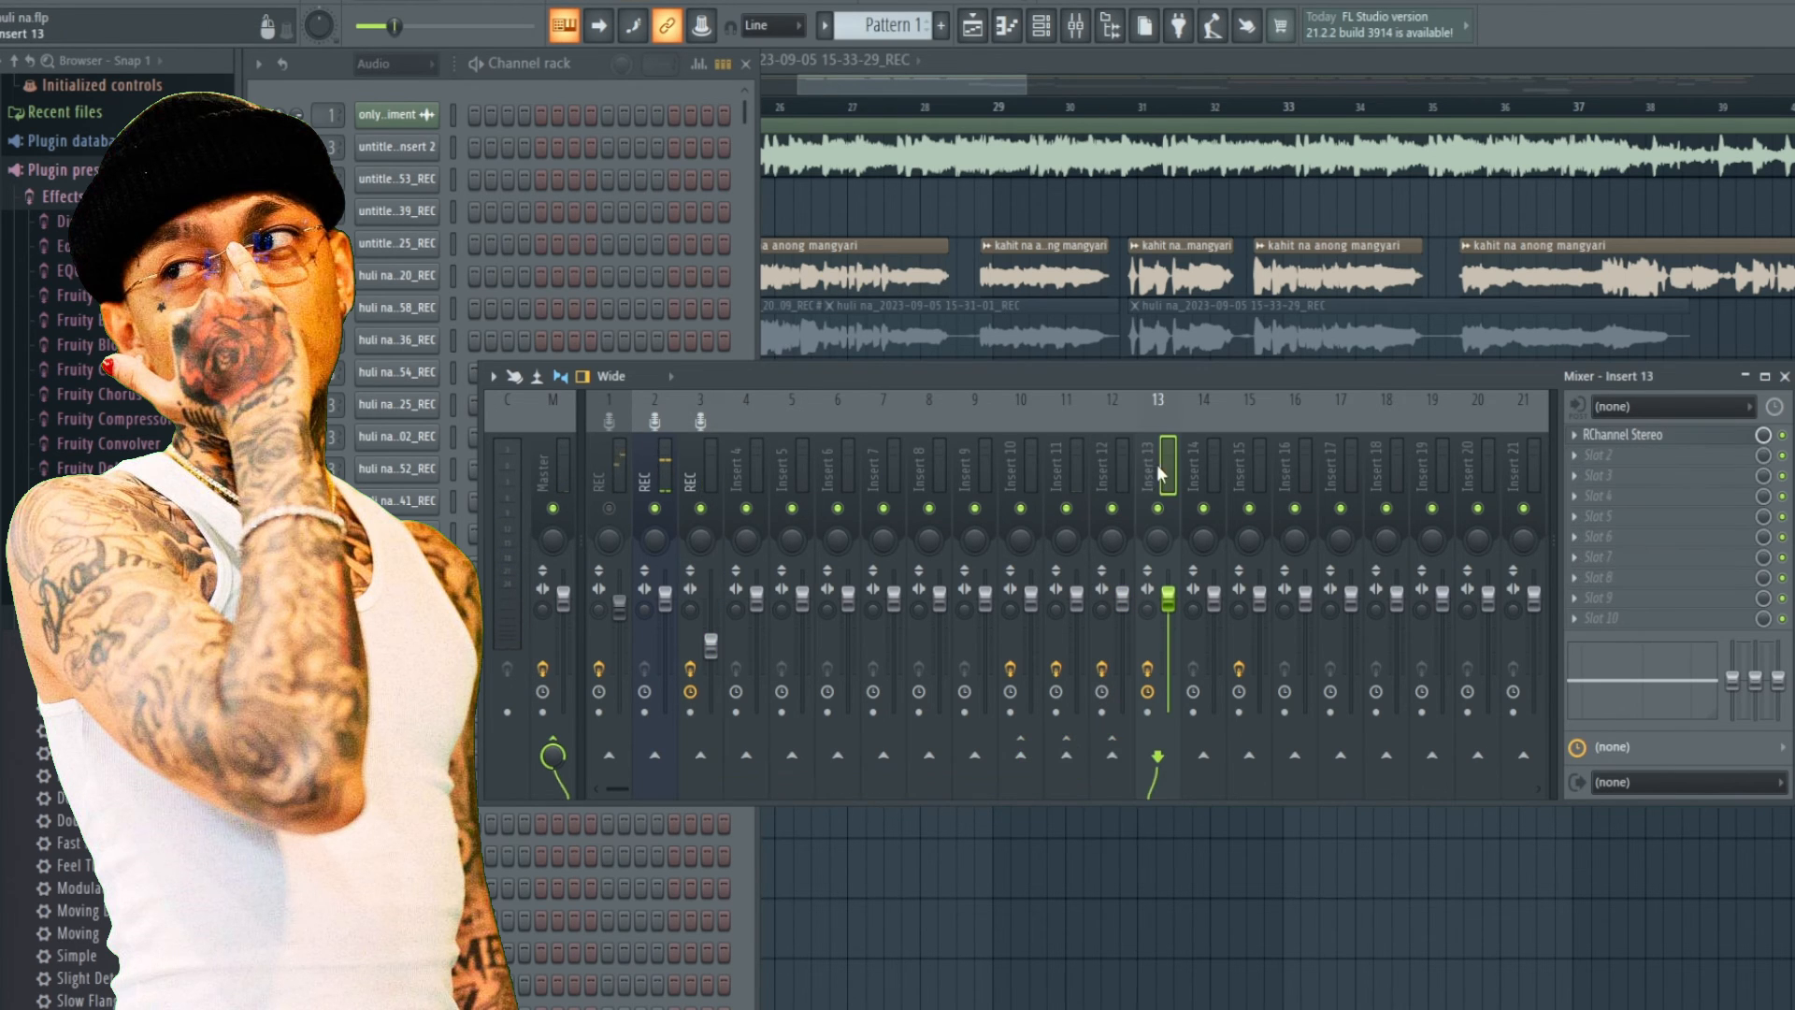
pyautogui.click(1622, 440)
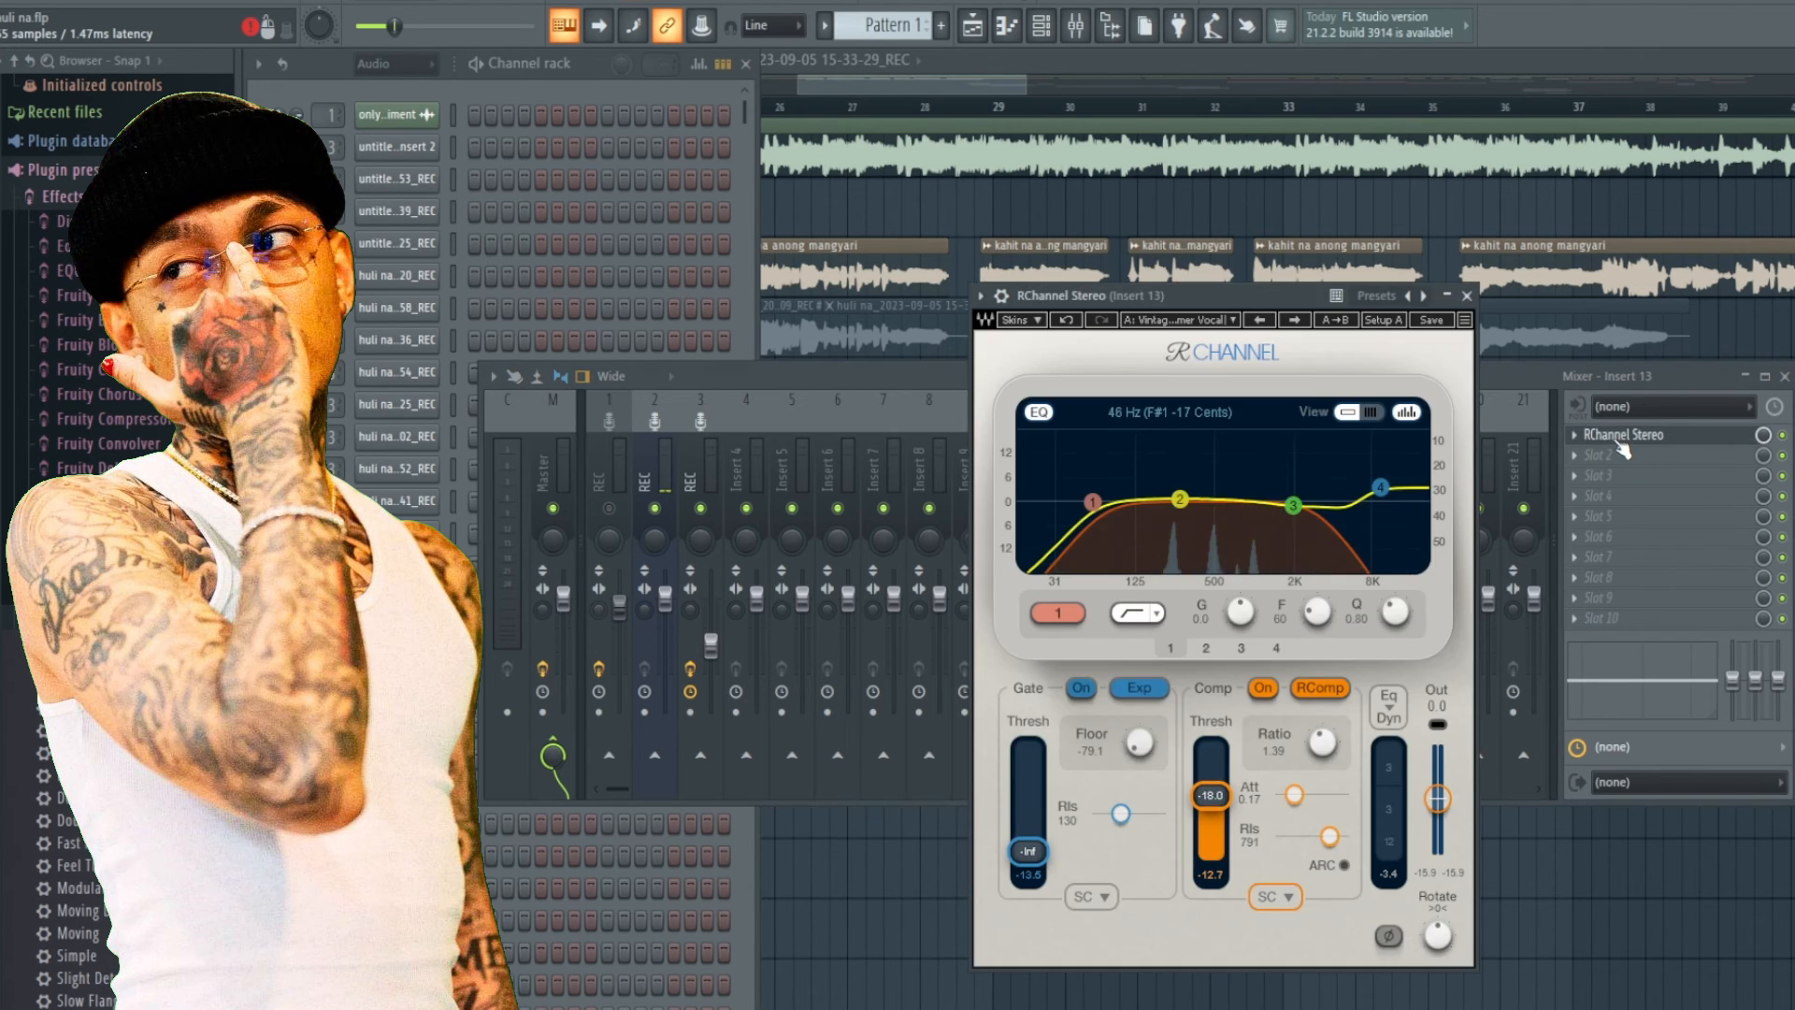
pyautogui.click(1464, 294)
# Open Insert 13's RChannel Stereo, browse its Artists > Lu Diaz presets to Vintage Warmer Vocal, and close the plugin.
pyautogui.click(710, 467)
pyautogui.click(1174, 477)
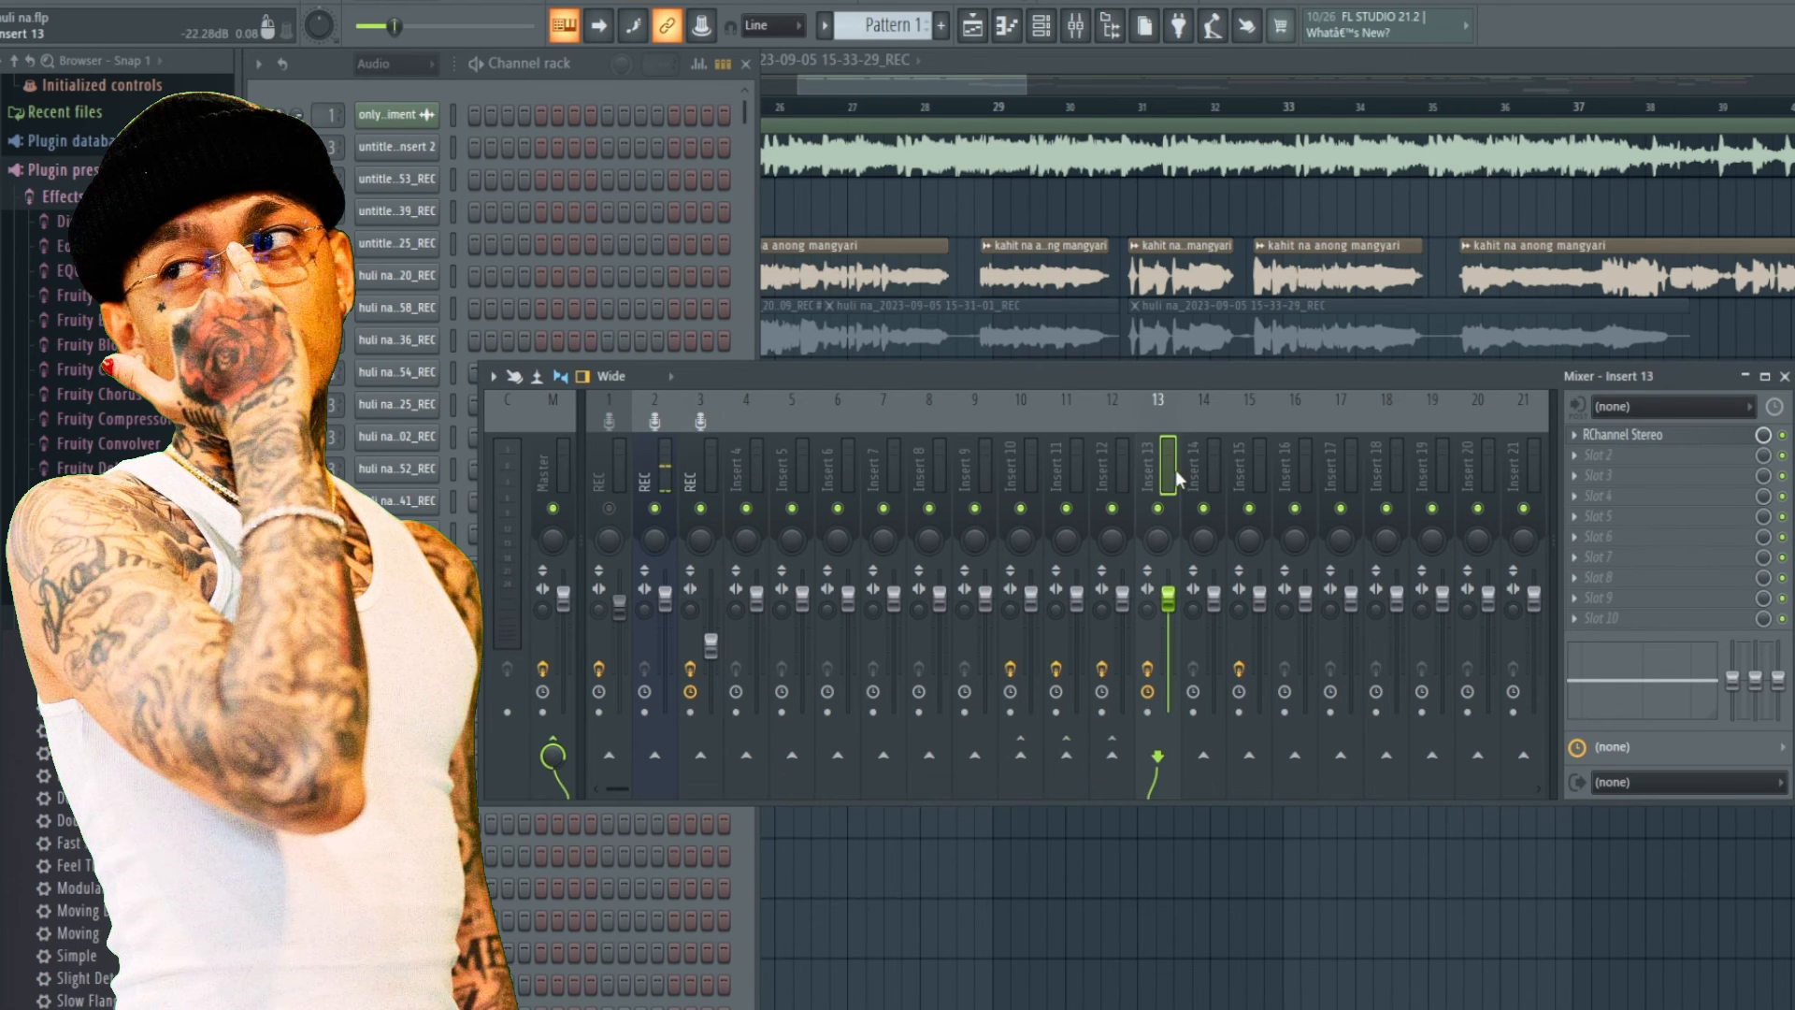
pyautogui.click(1633, 446)
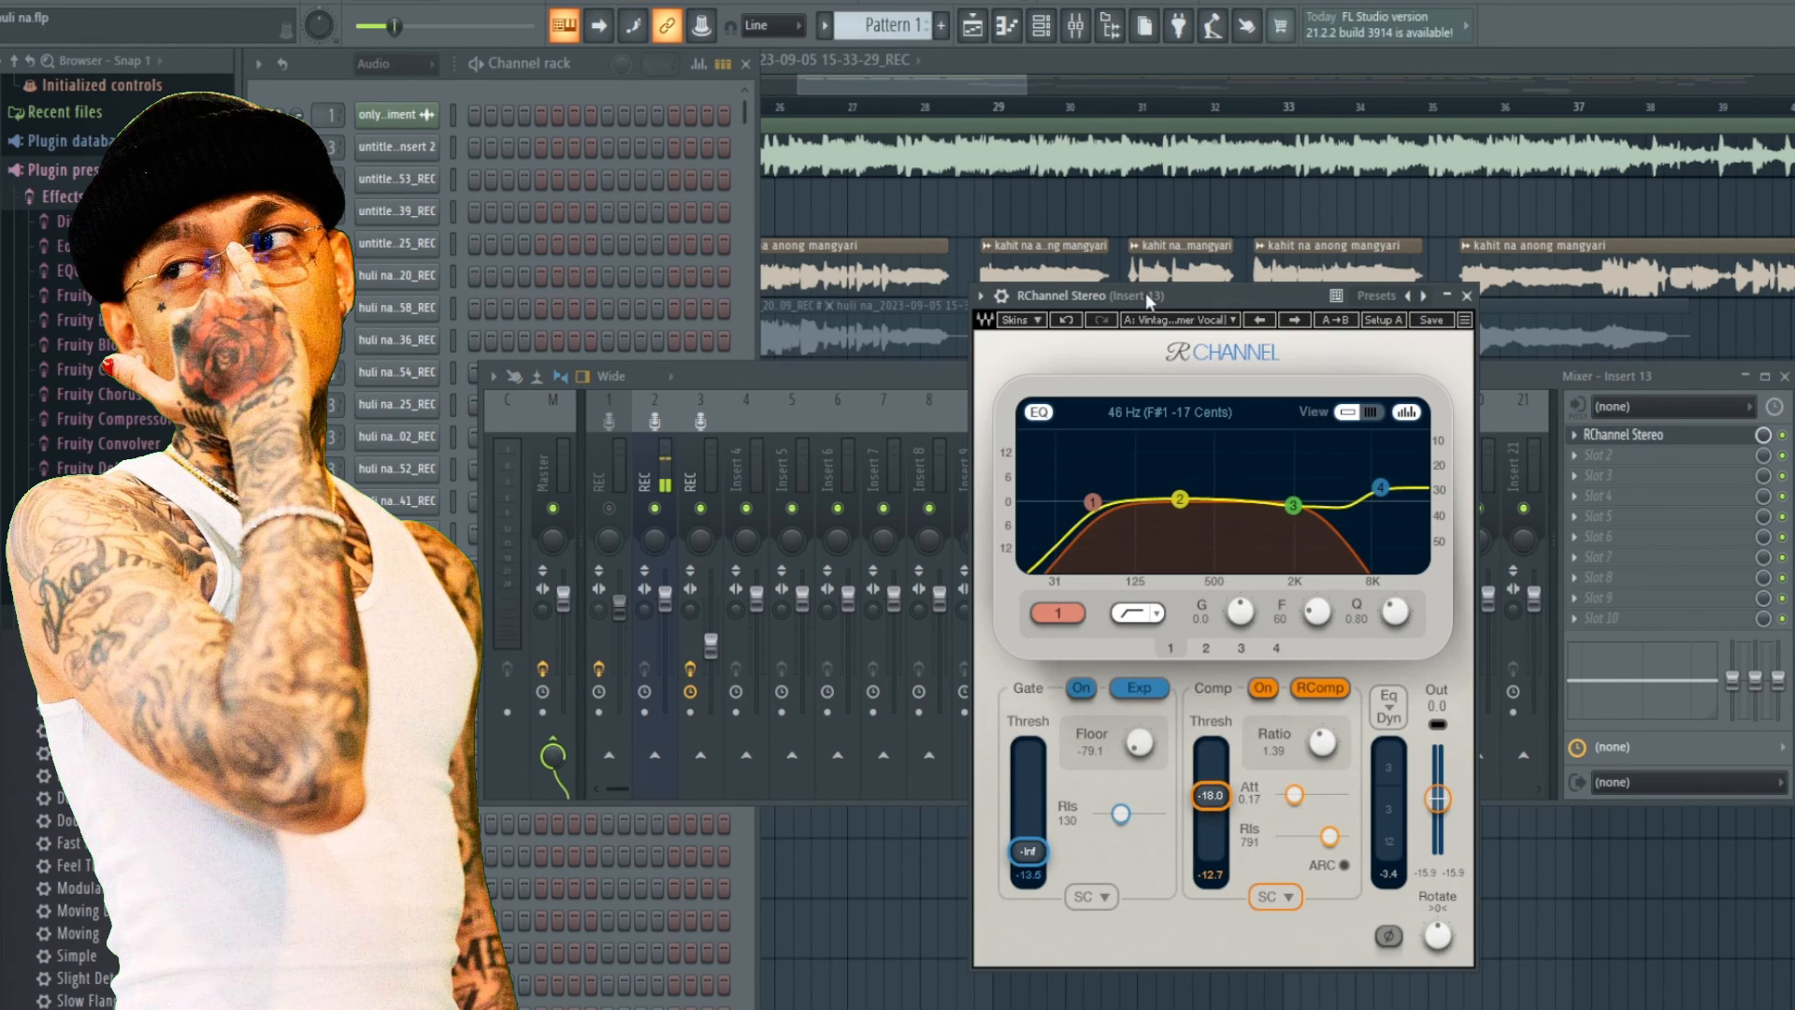
pyautogui.click(1159, 321)
pyautogui.moveTo(1248, 631)
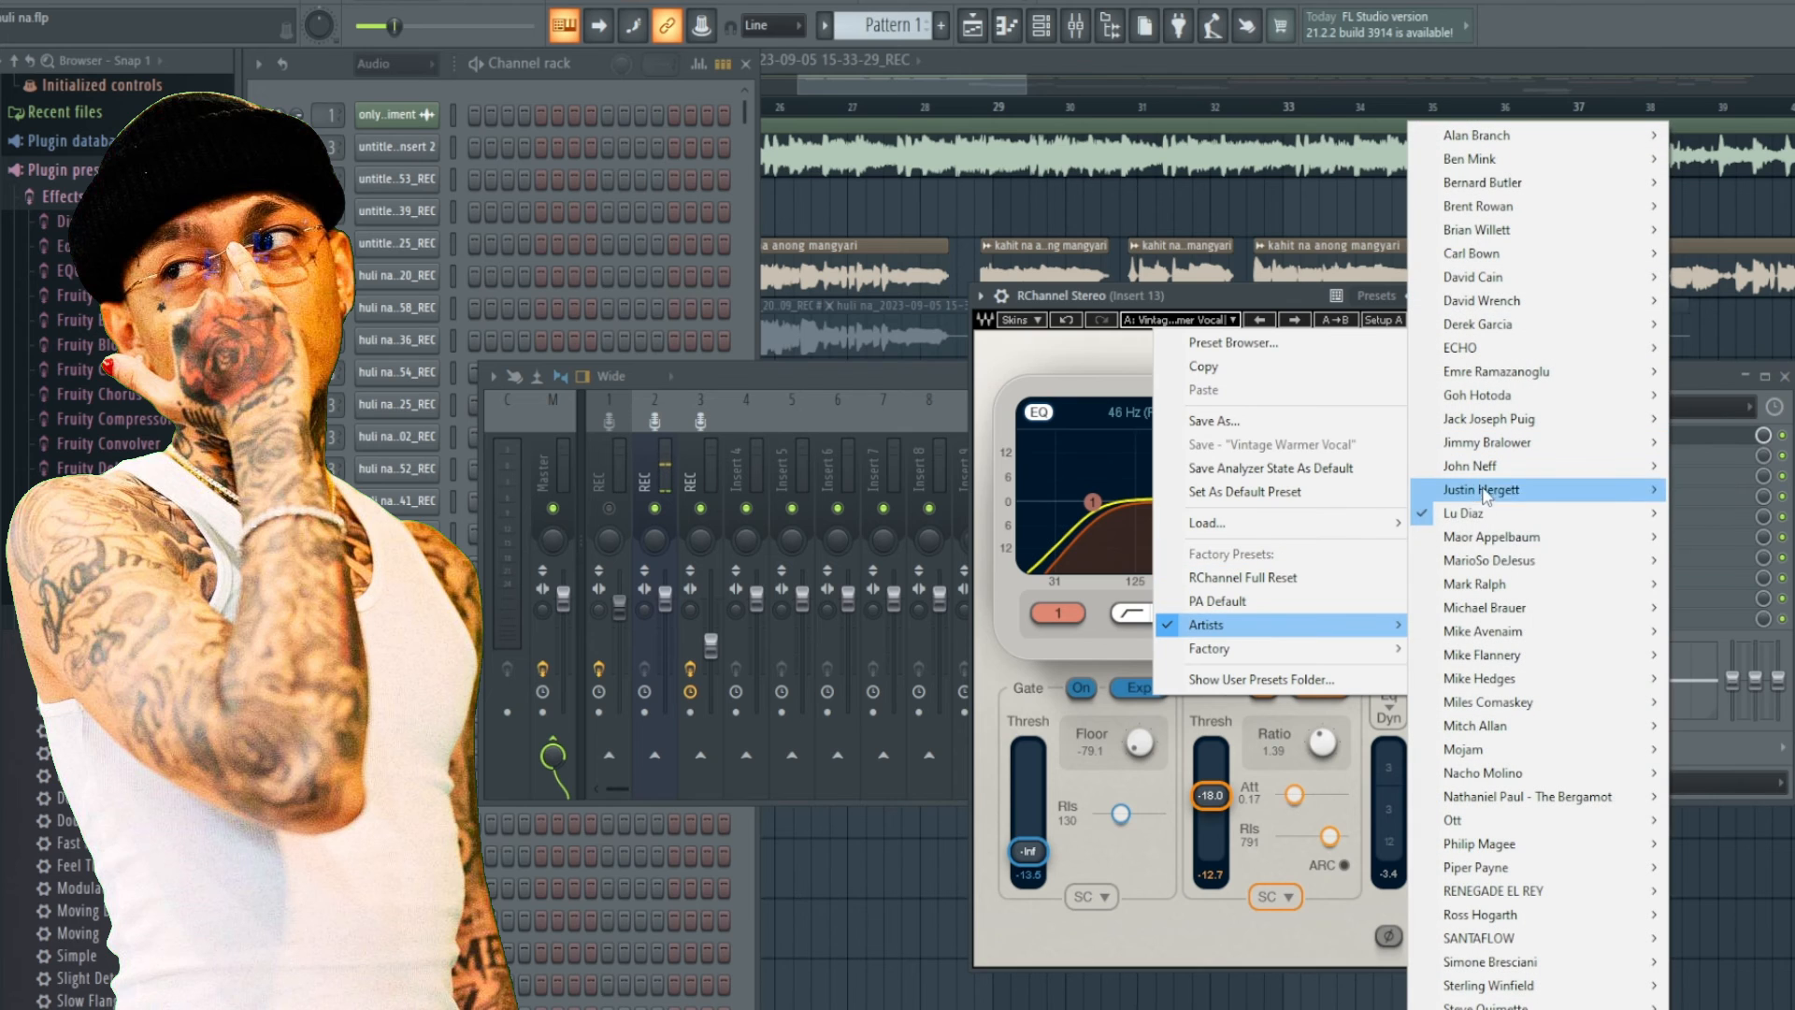
pyautogui.moveTo(1491, 514)
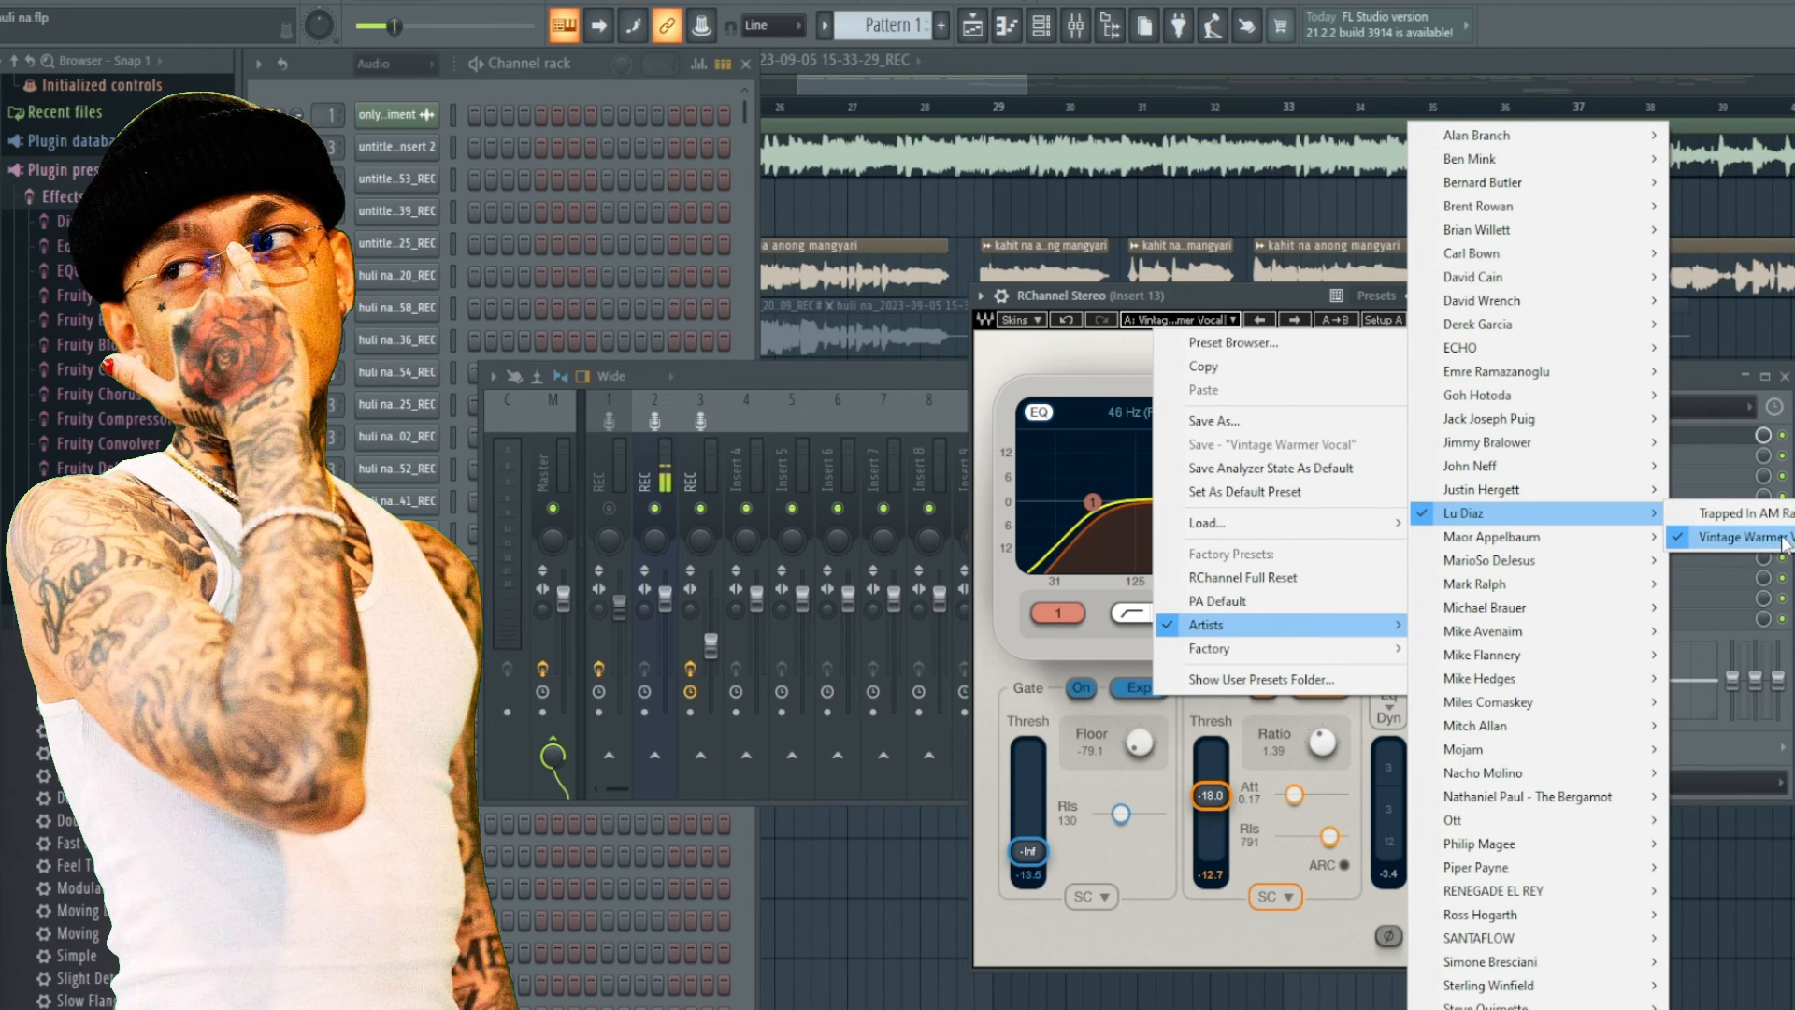
pyautogui.click(1700, 377)
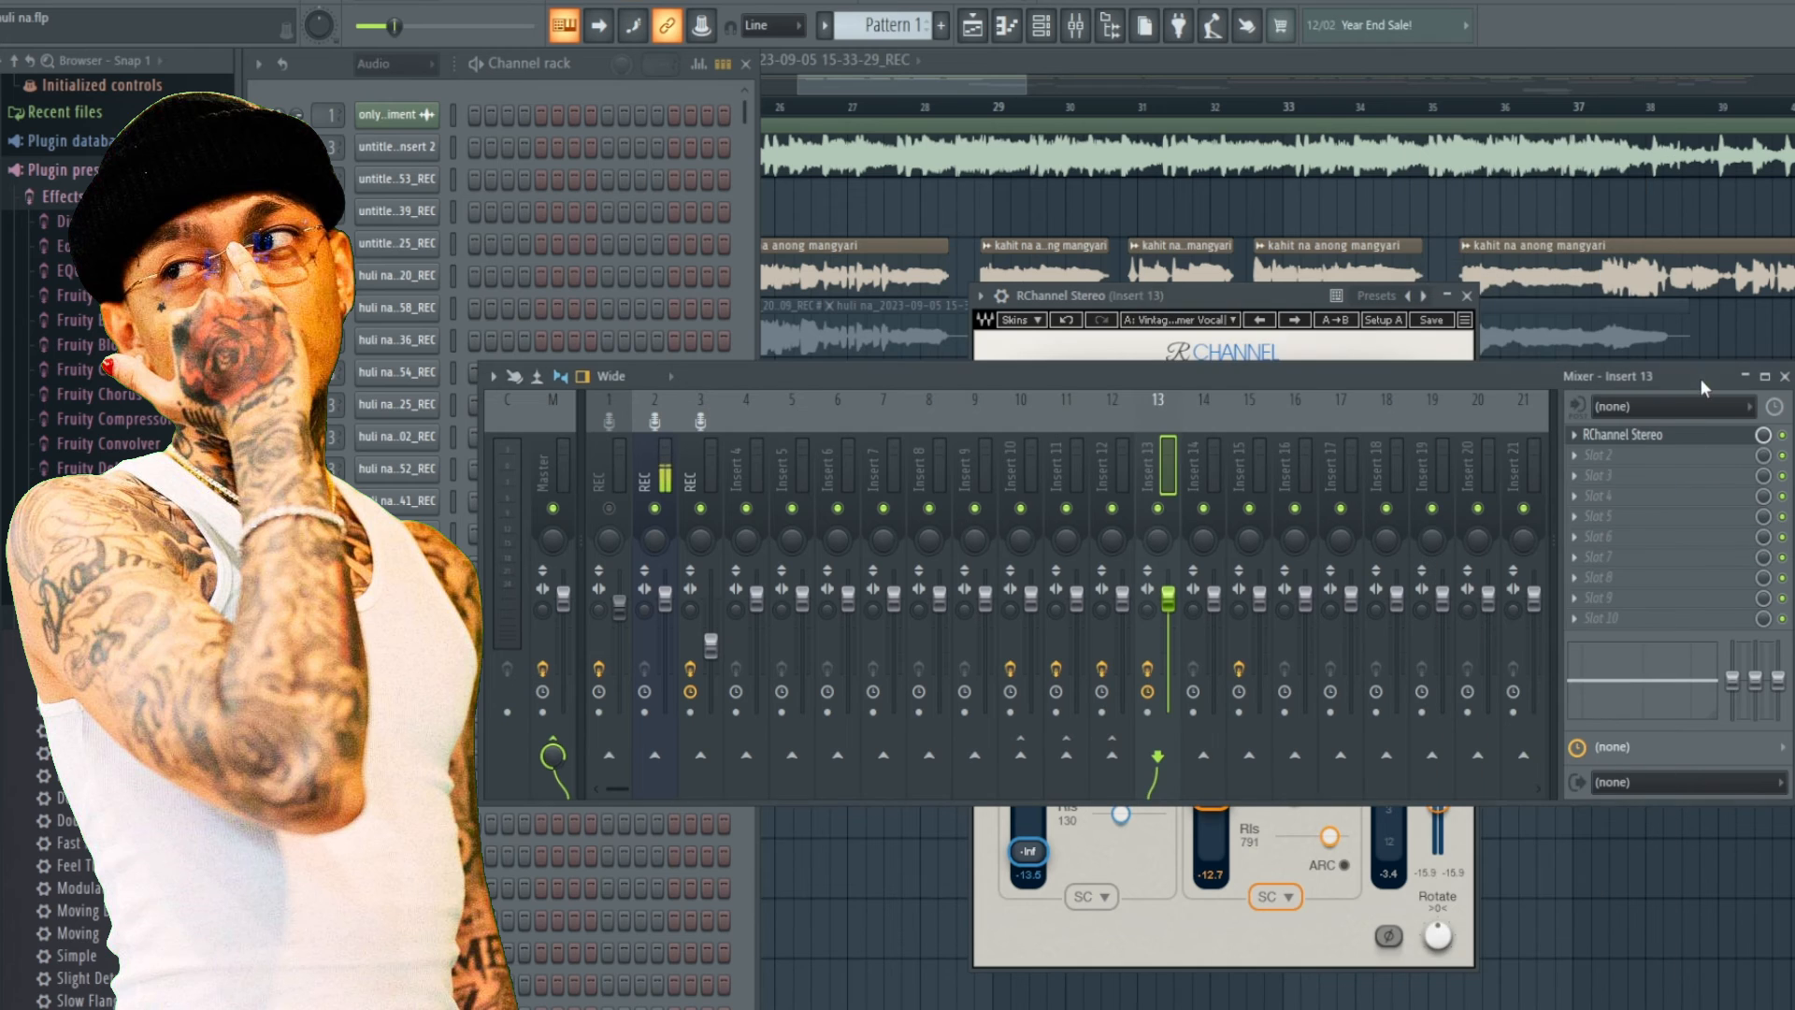
pyautogui.click(1128, 298)
pyautogui.click(1466, 296)
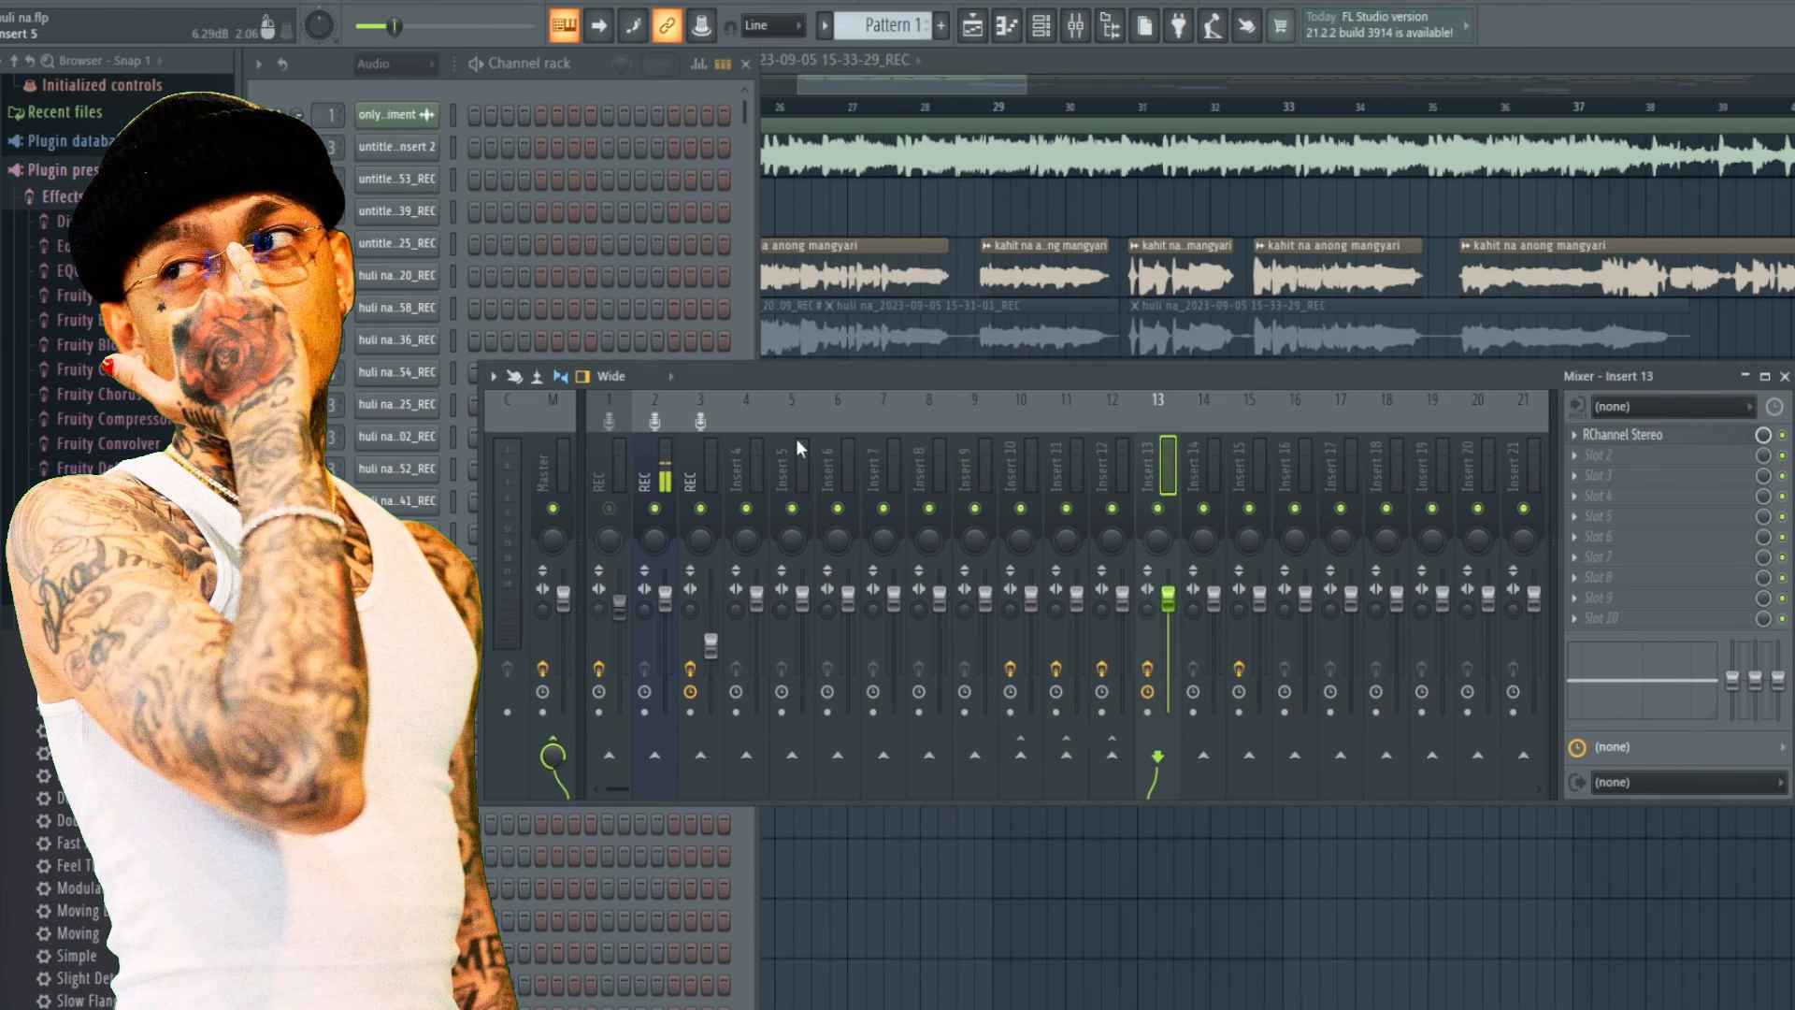
# Start playback with the REC insert selected and lower its fader to about 44% (-14.6 dB).
pyautogui.click(690, 477)
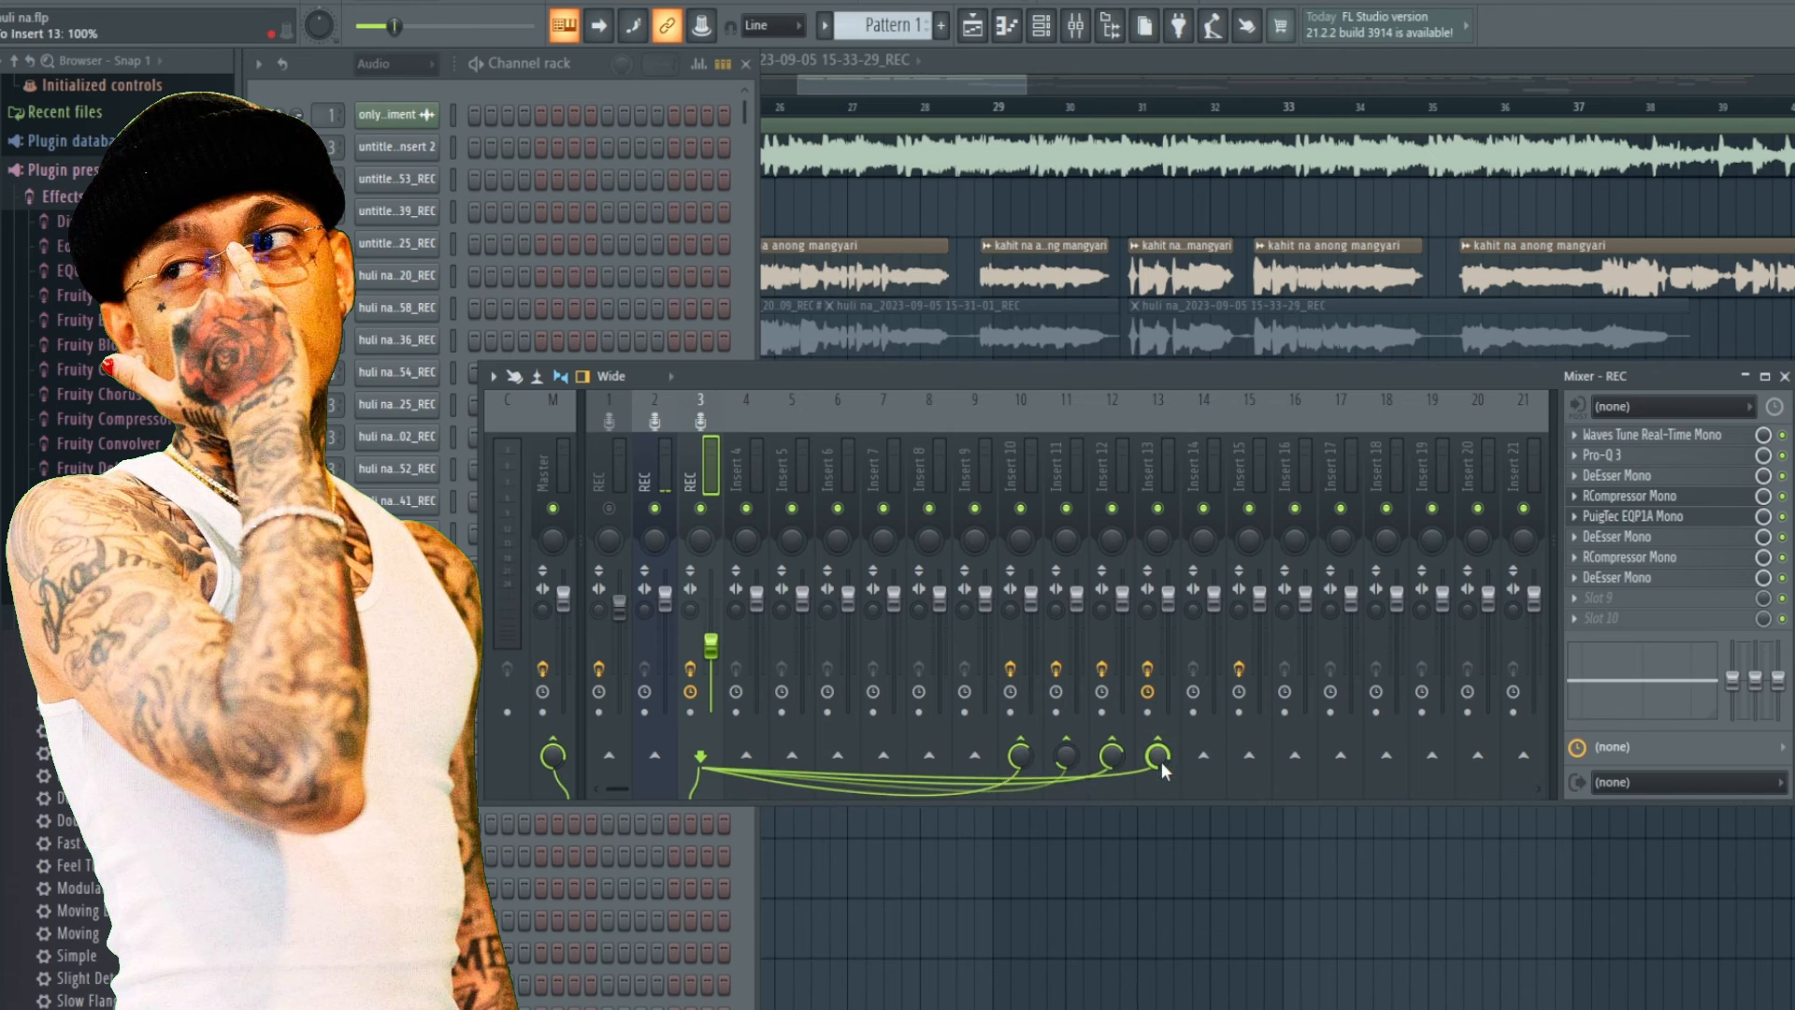
pyautogui.press('space')
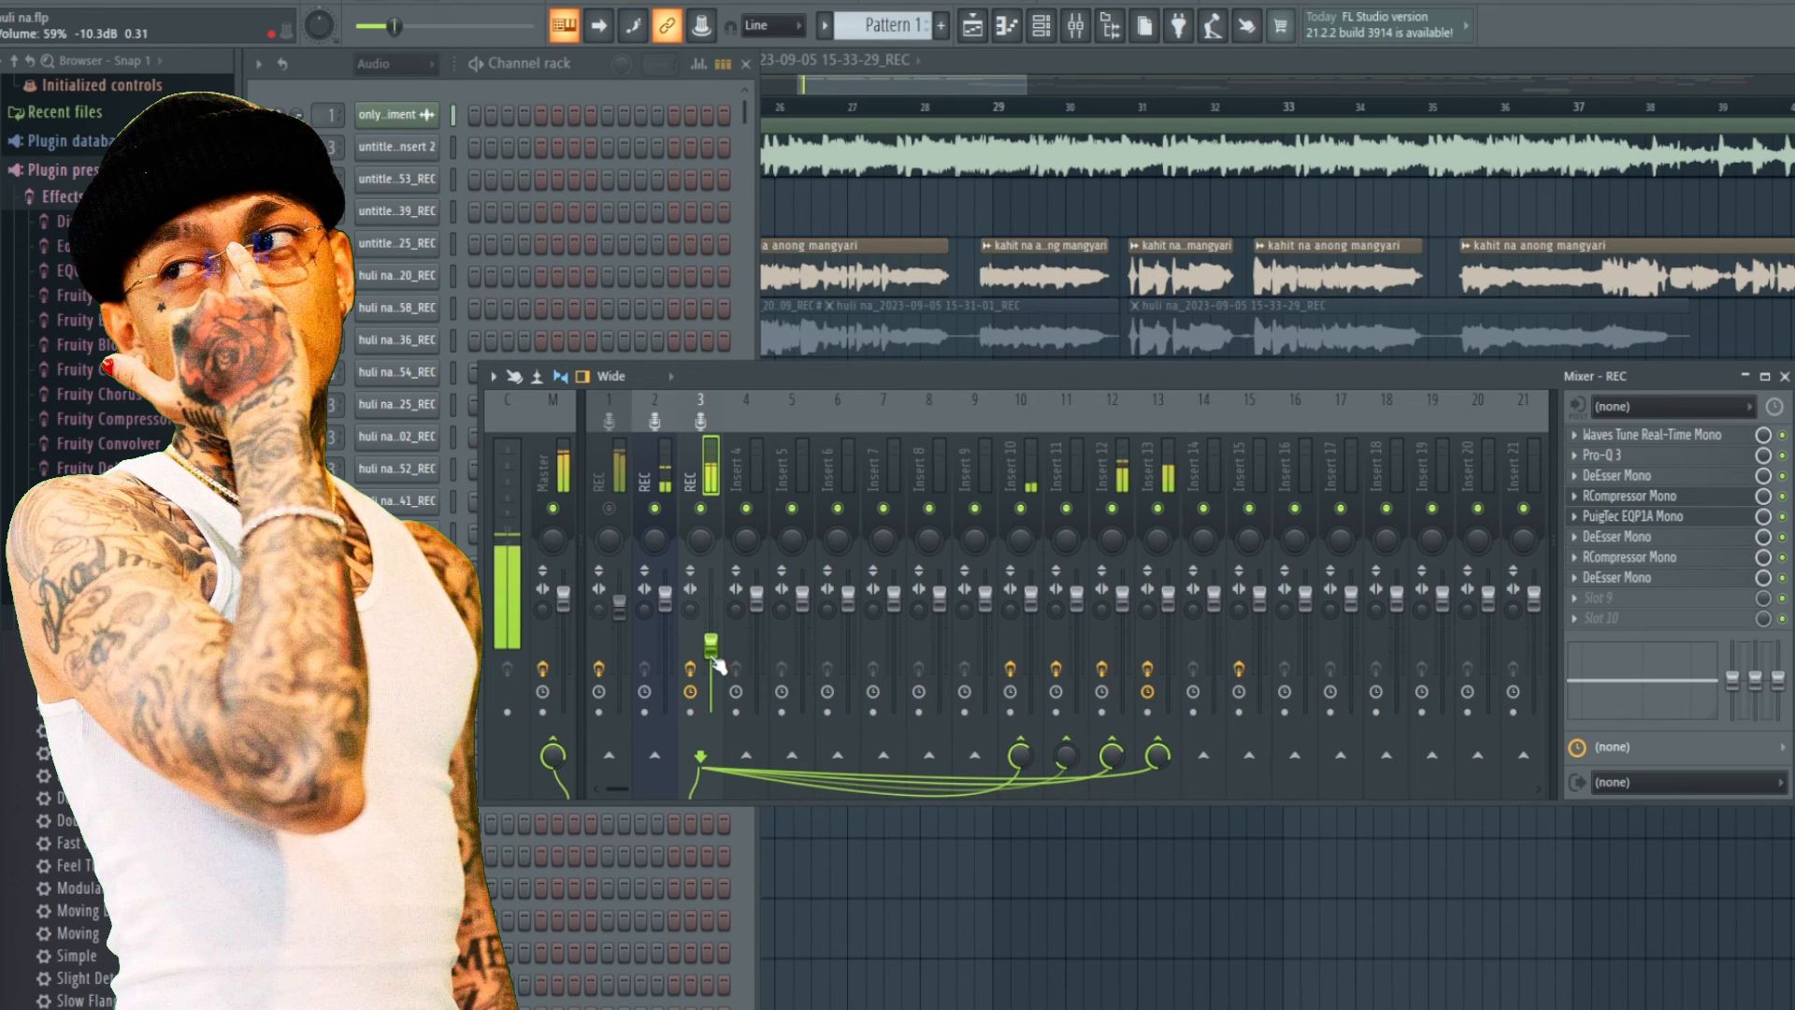
pyautogui.moveTo(715, 661); pyautogui.dragTo(715, 674)
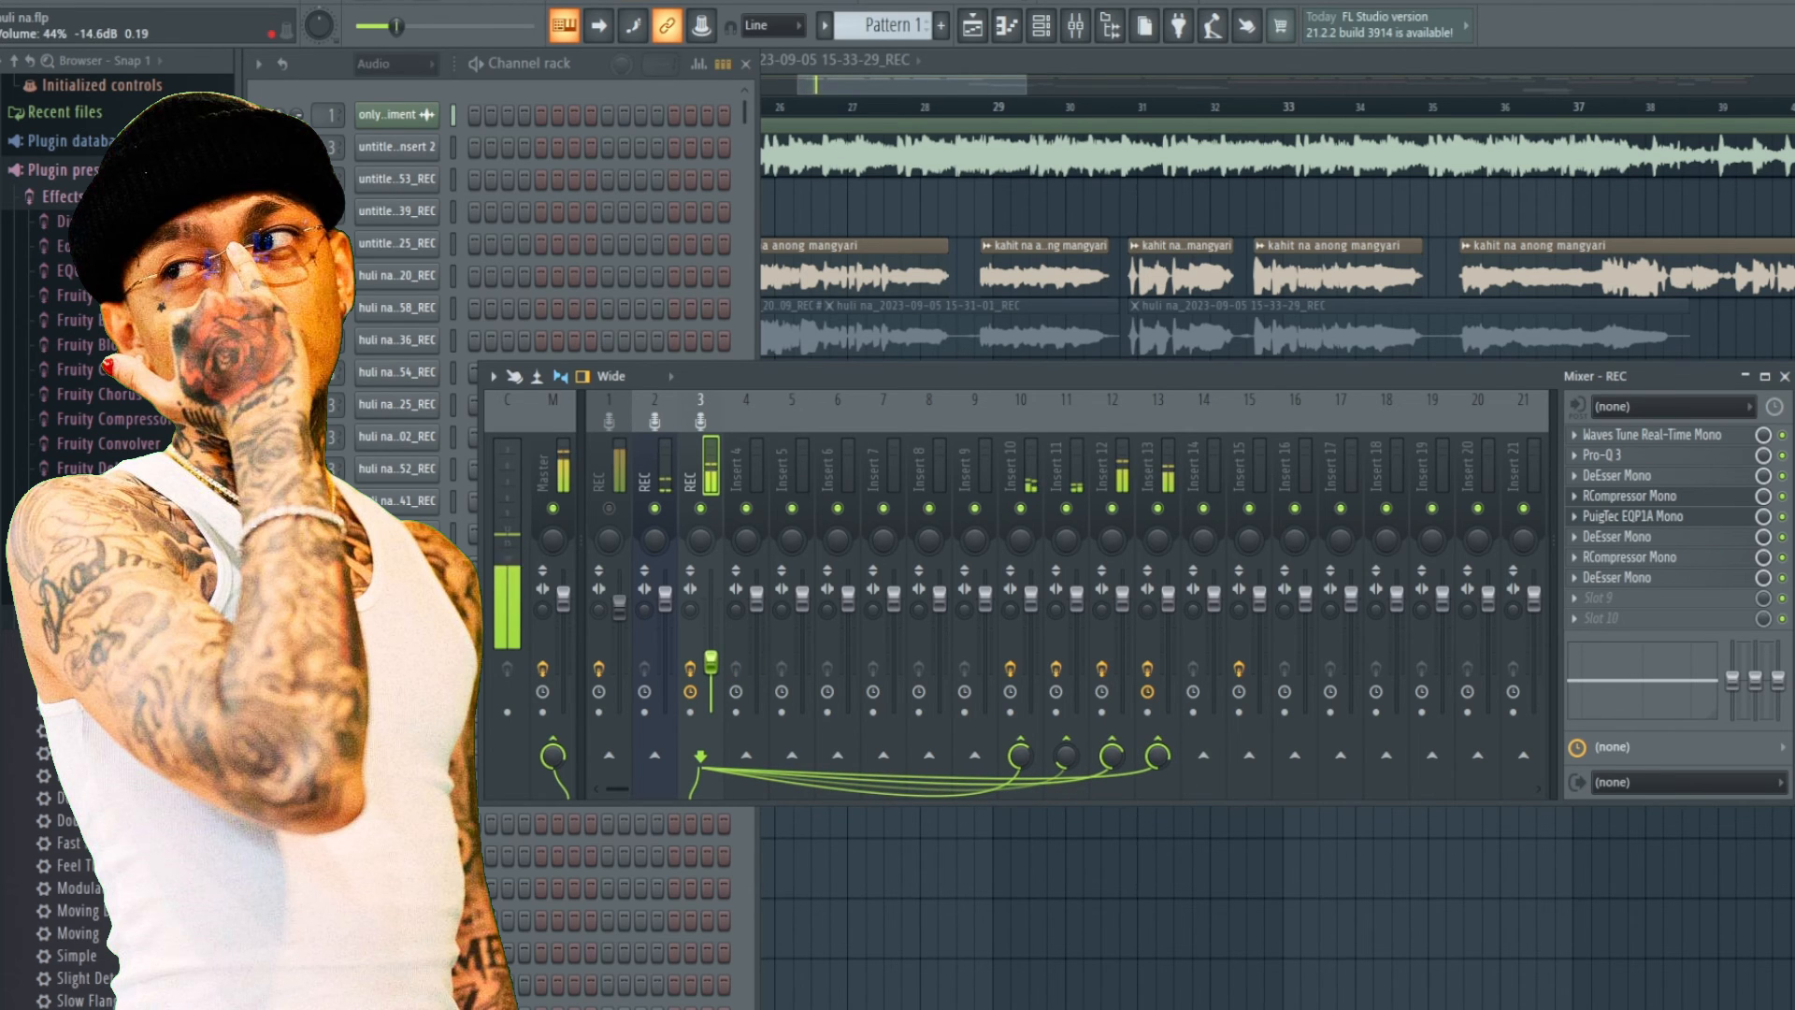
# Toggle mute on insert 1 and Insert 13 while listening to the mix.
pyautogui.click(608, 510)
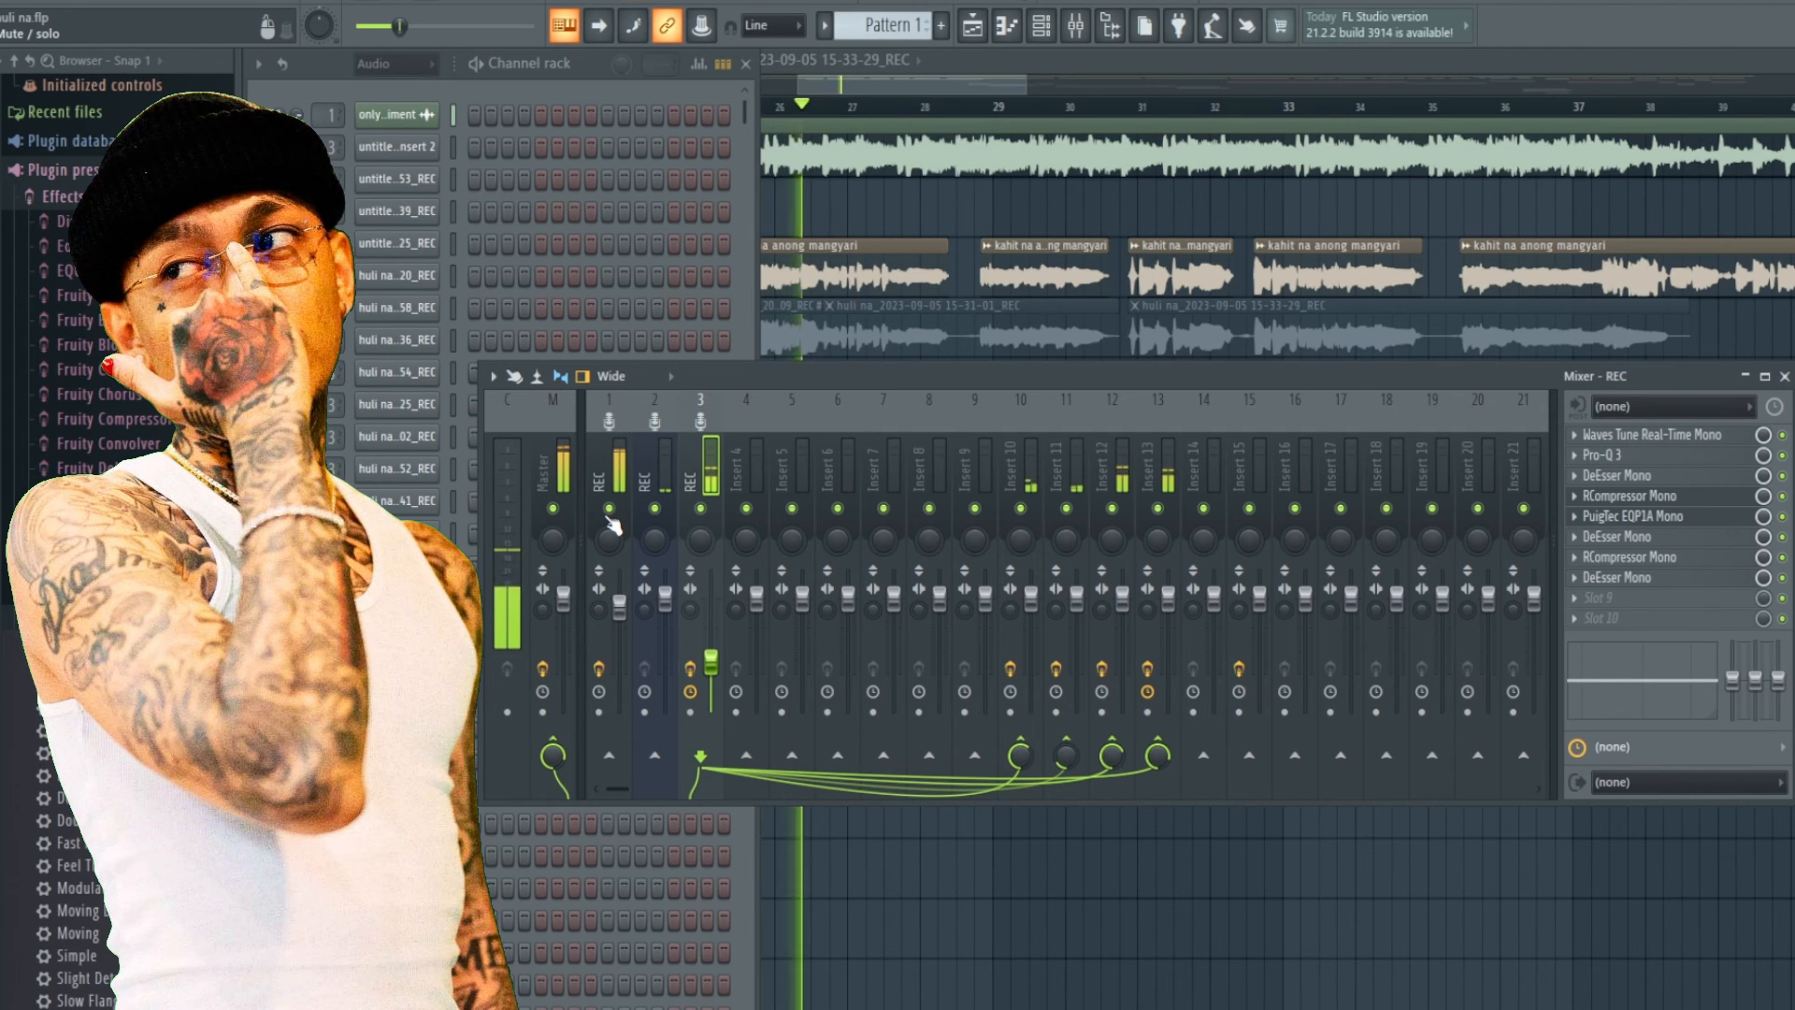
pyautogui.click(1159, 510)
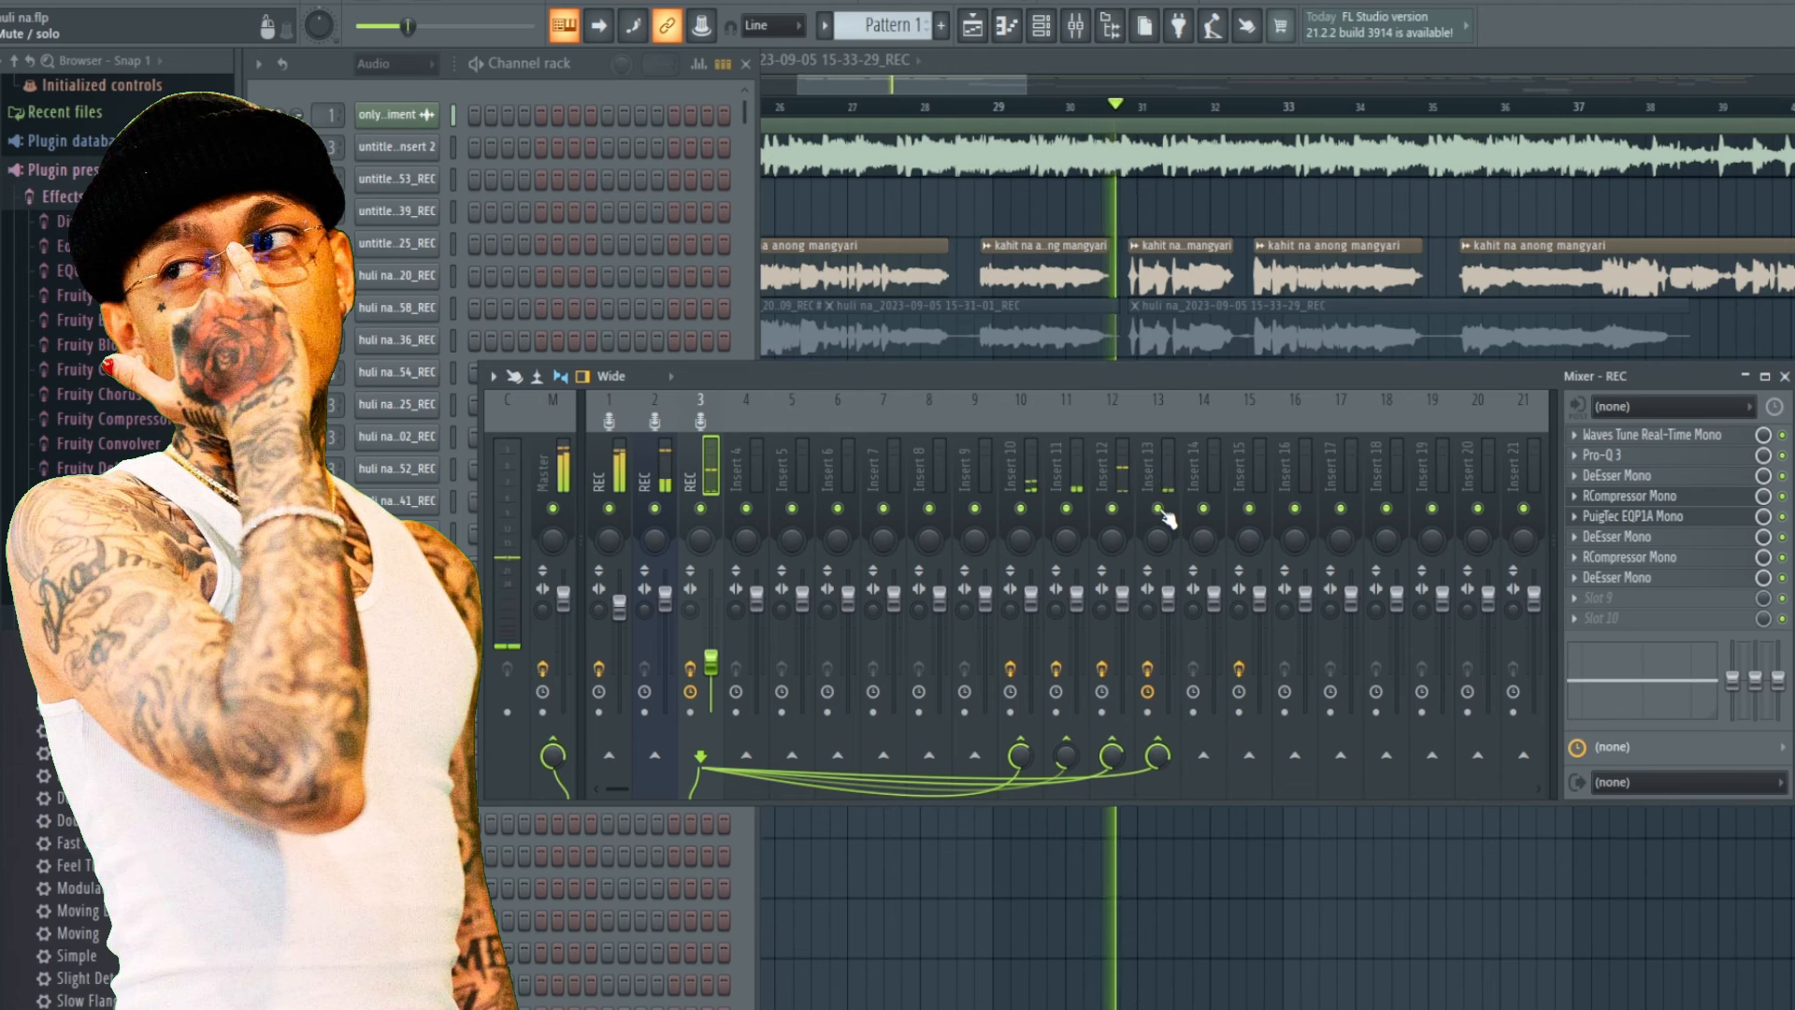
pyautogui.click(454, 2)
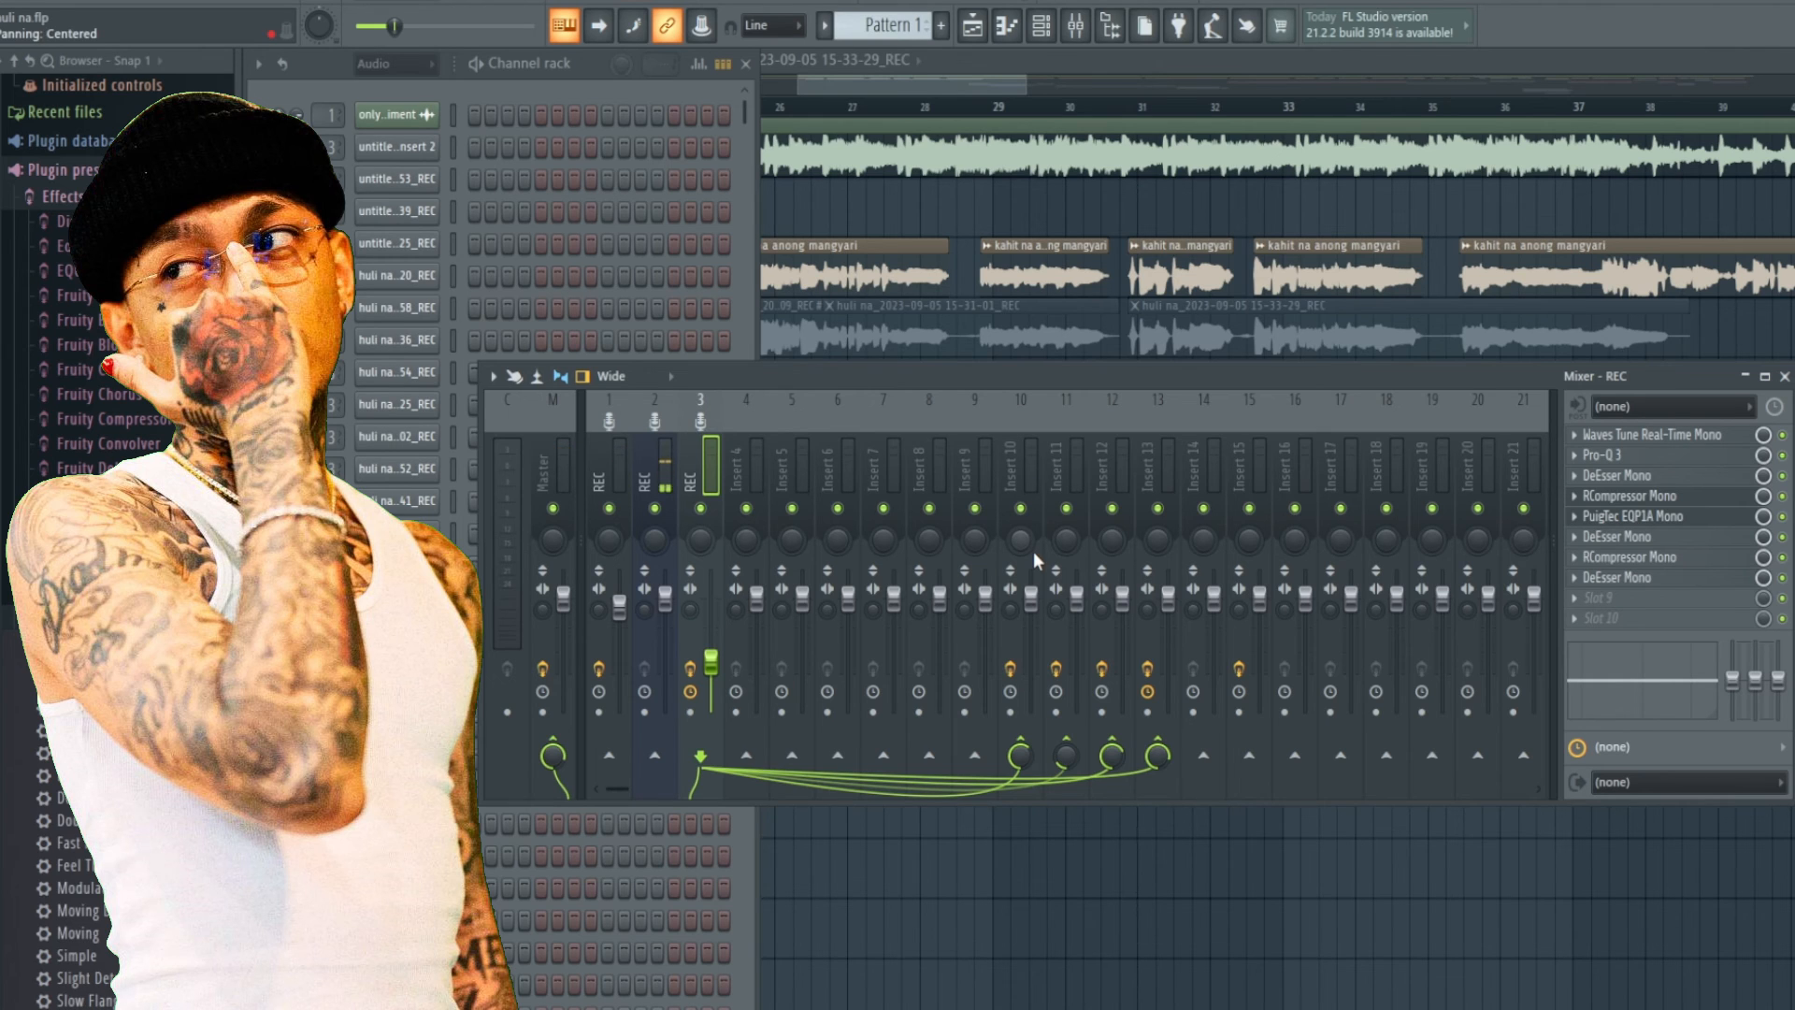
# Check Inserts 14 and 15, opening, repositioning and closing Insert 15's Doubler2 Stereo plugin.
pyautogui.click(1193, 475)
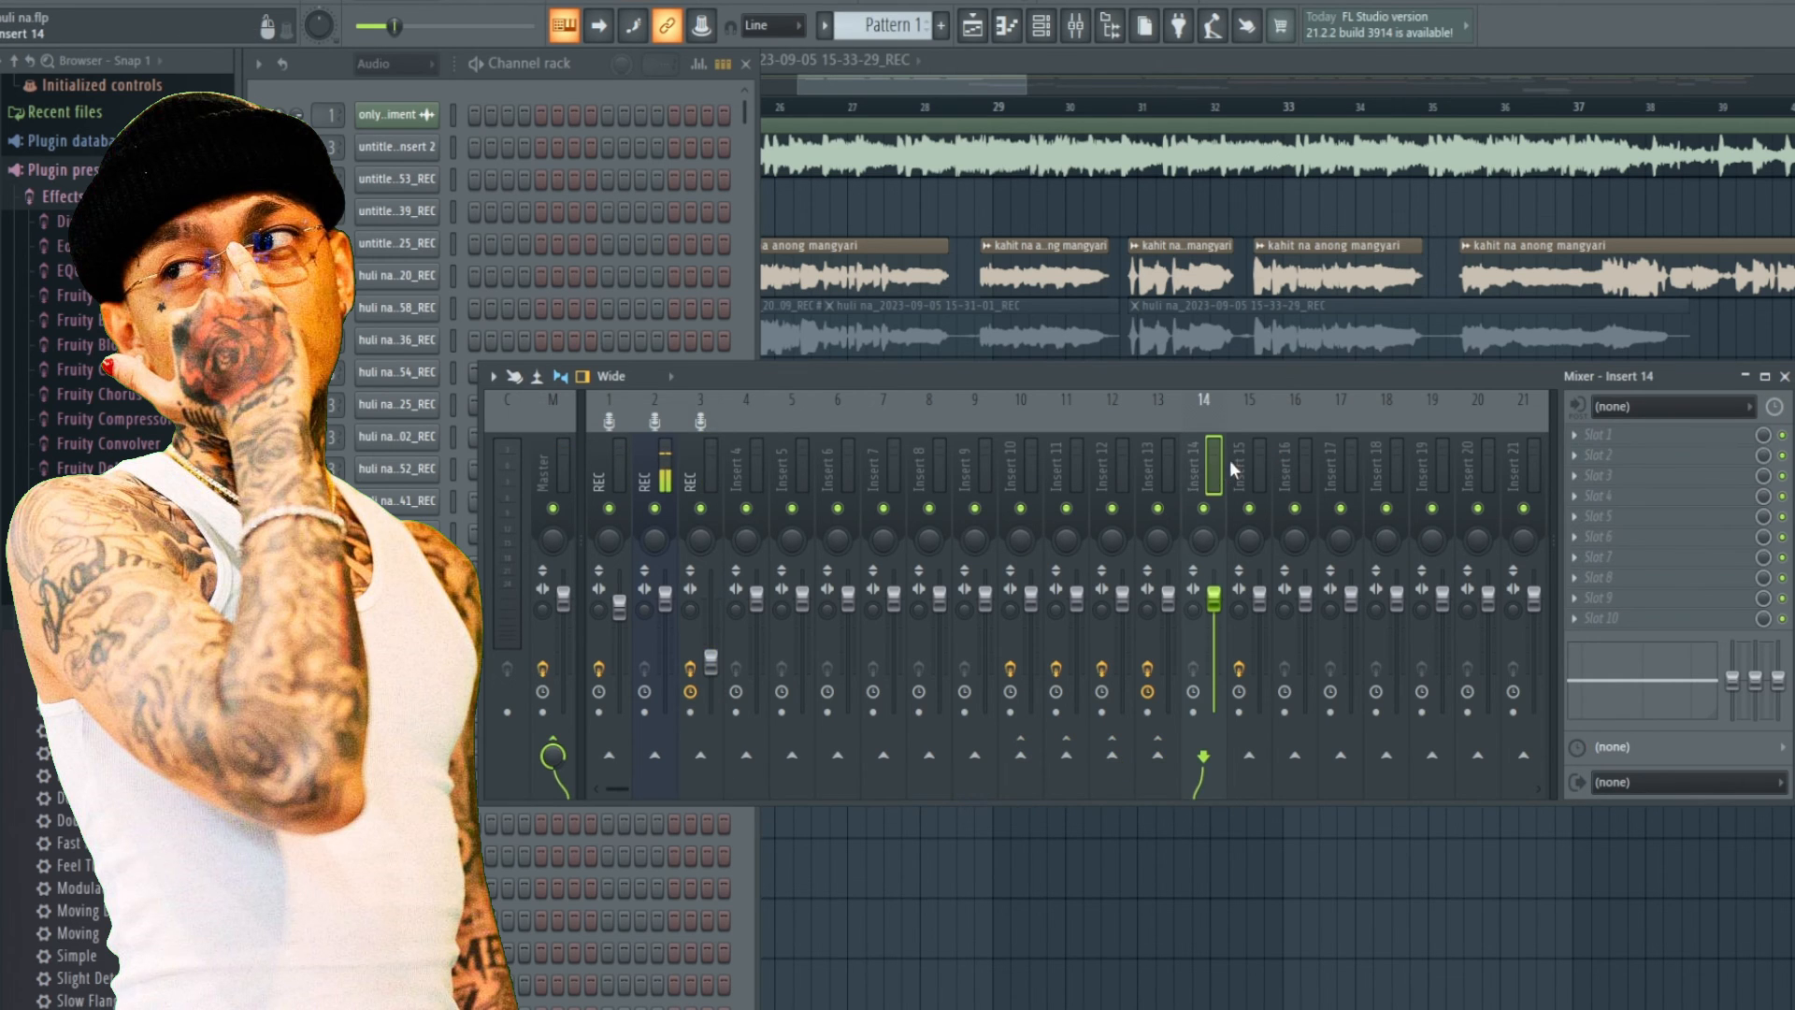
pyautogui.click(1233, 463)
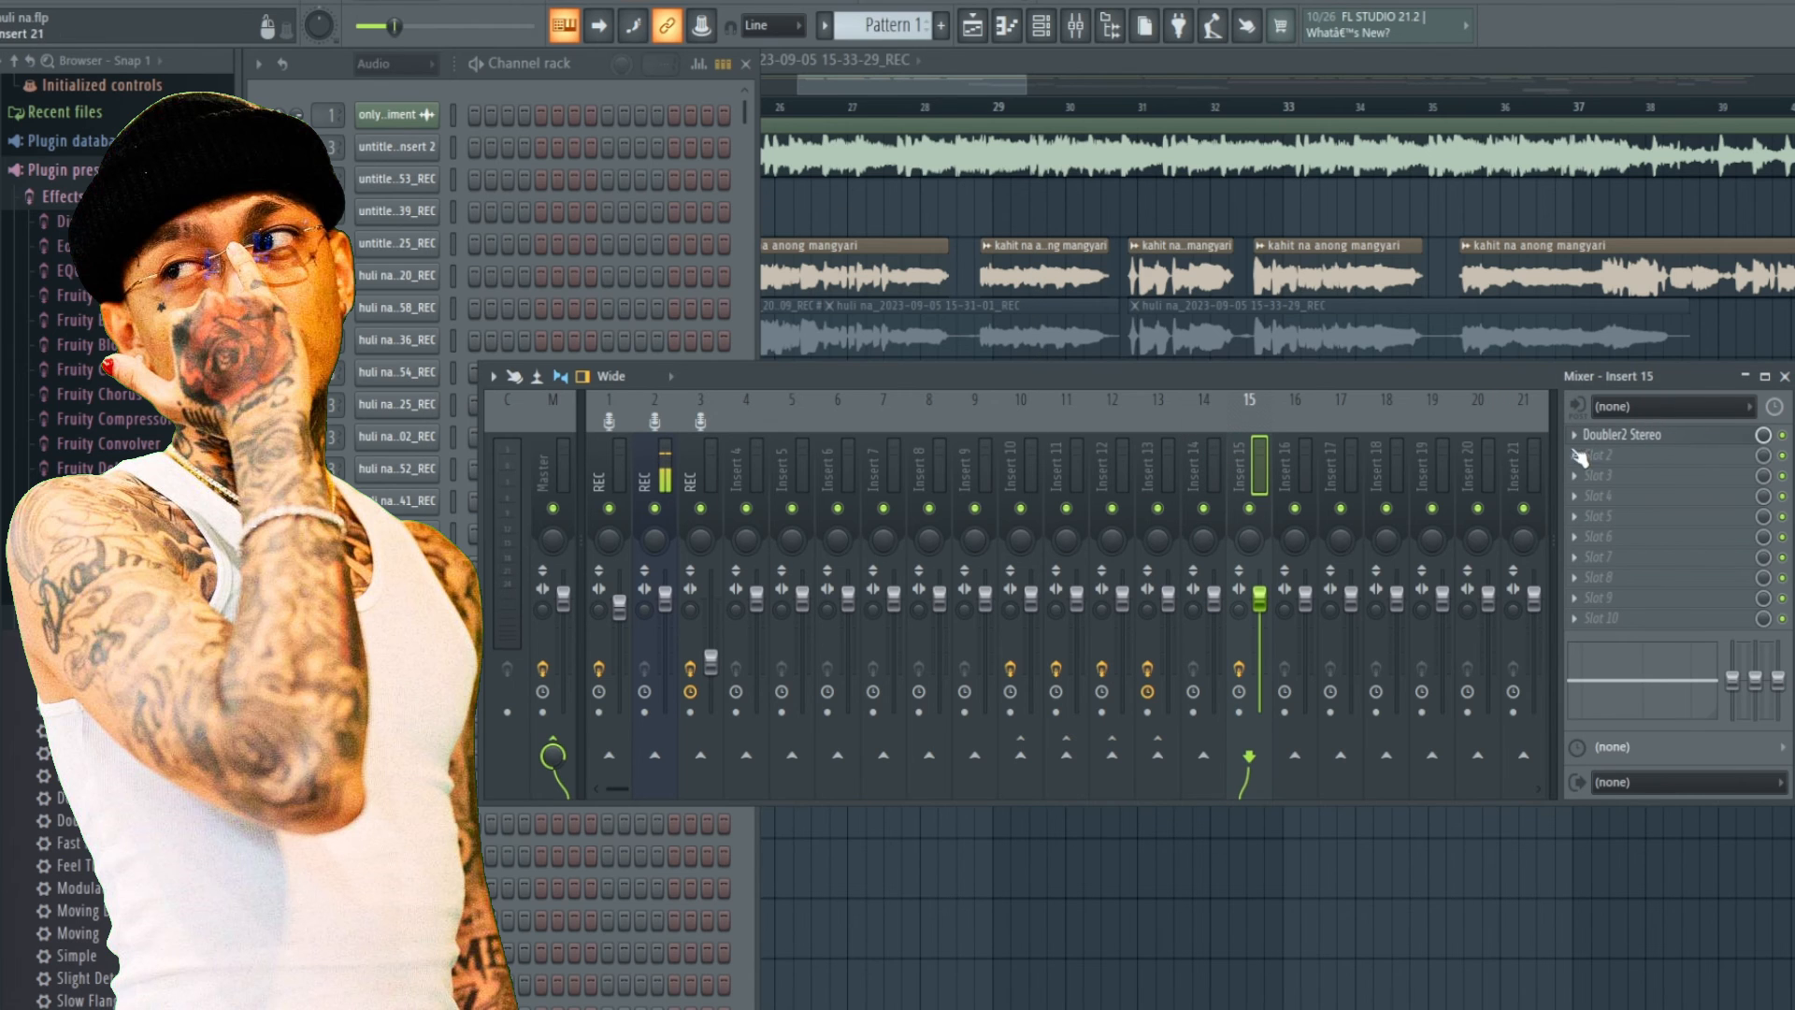
pyautogui.click(1636, 435)
pyautogui.moveTo(653, 222); pyautogui.dragTo(911, 228)
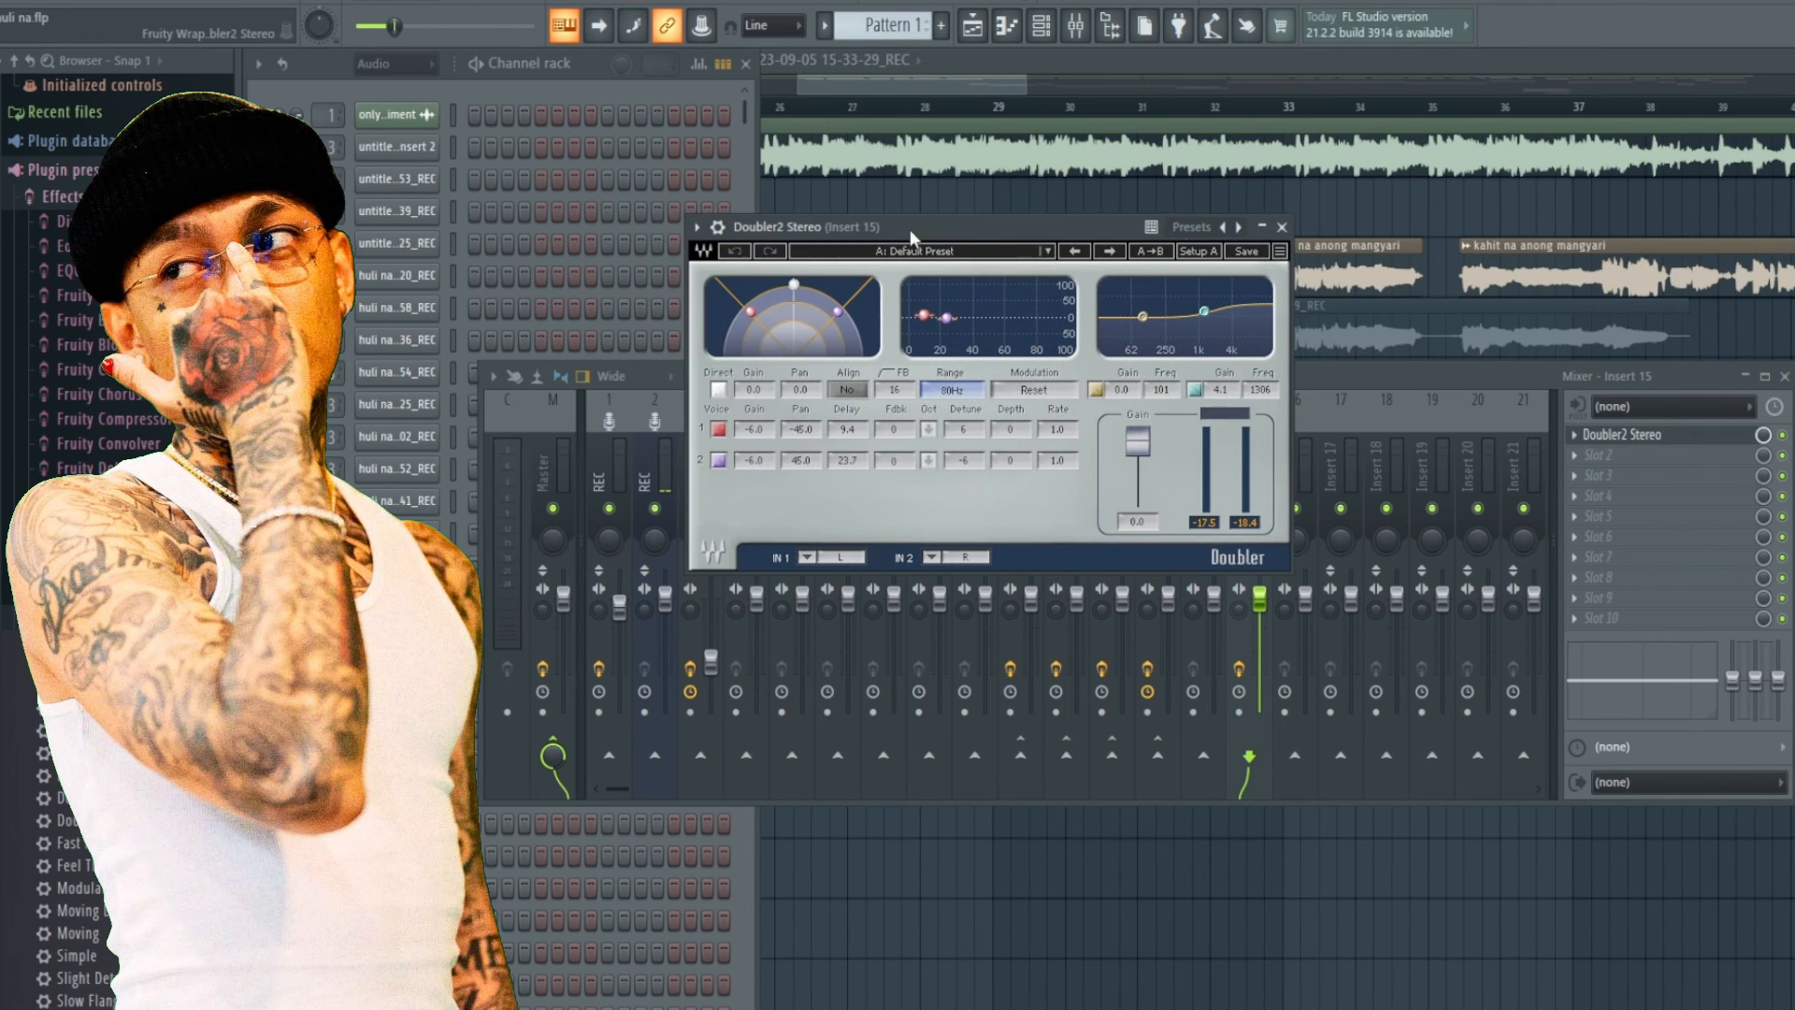
pyautogui.click(1282, 227)
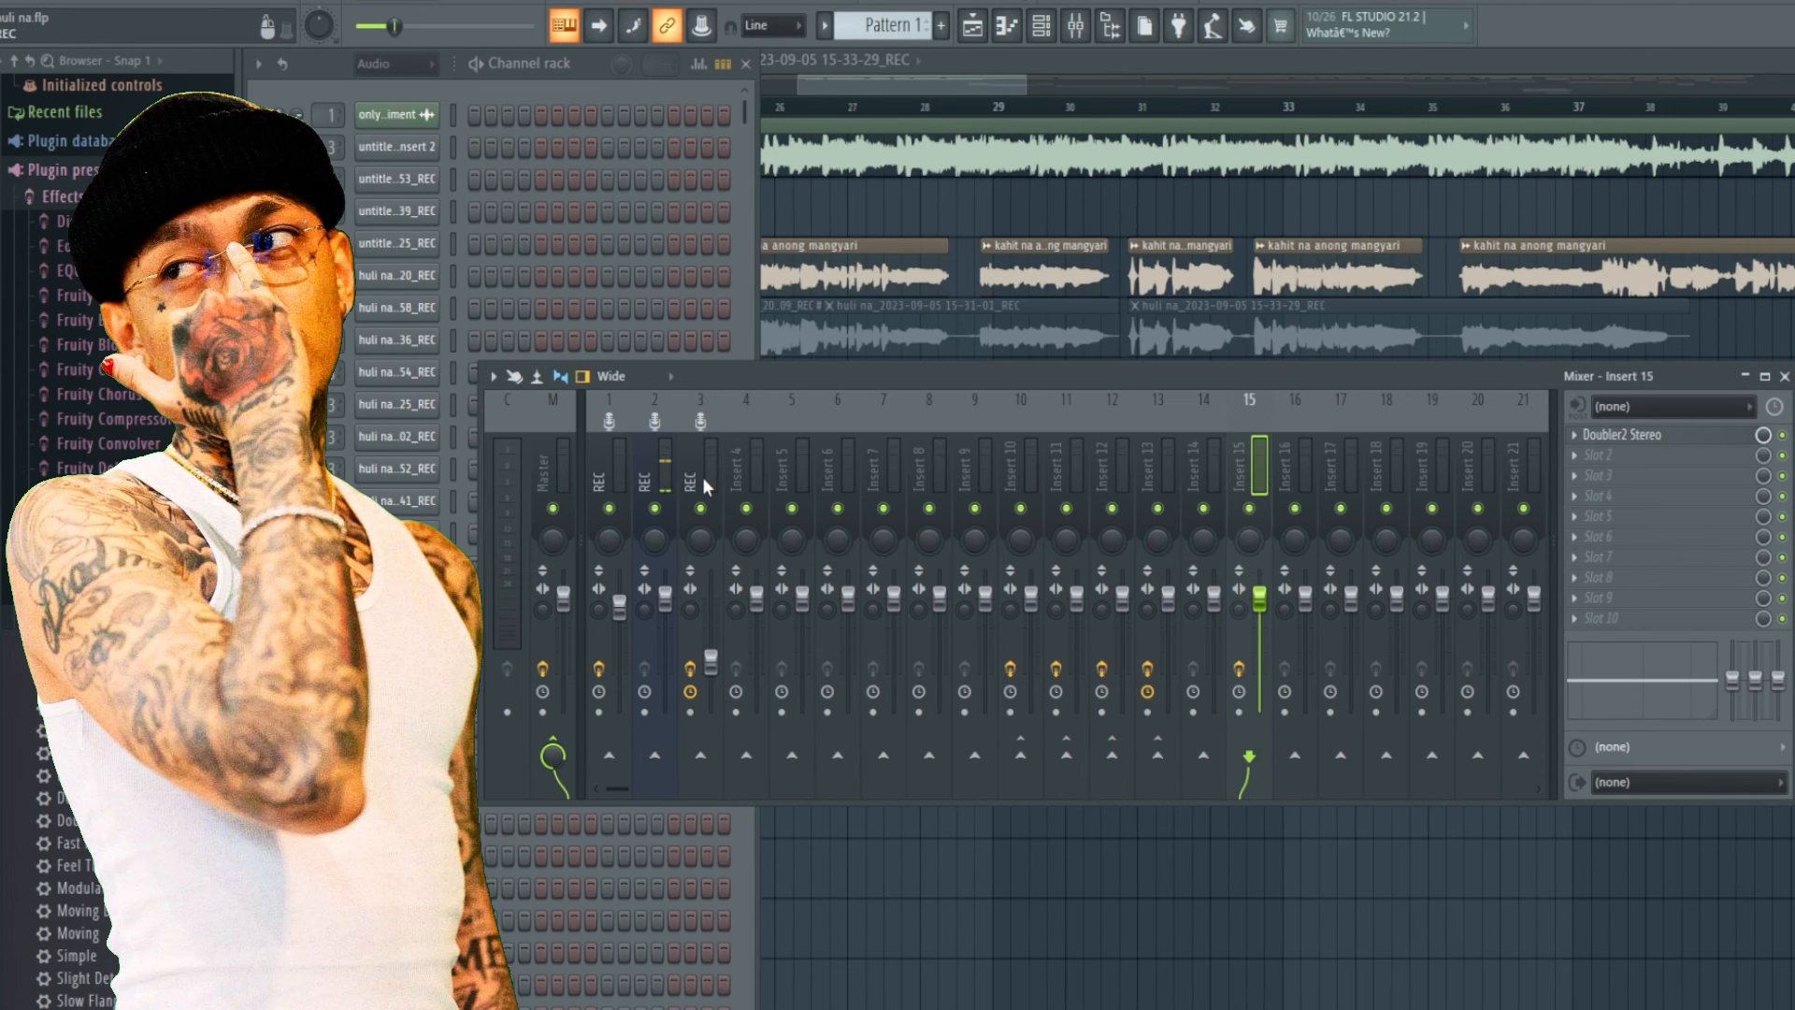
# Send the REC channel to Insert 15 and listen, muting and unmuting insert 1.
pyautogui.click(705, 486)
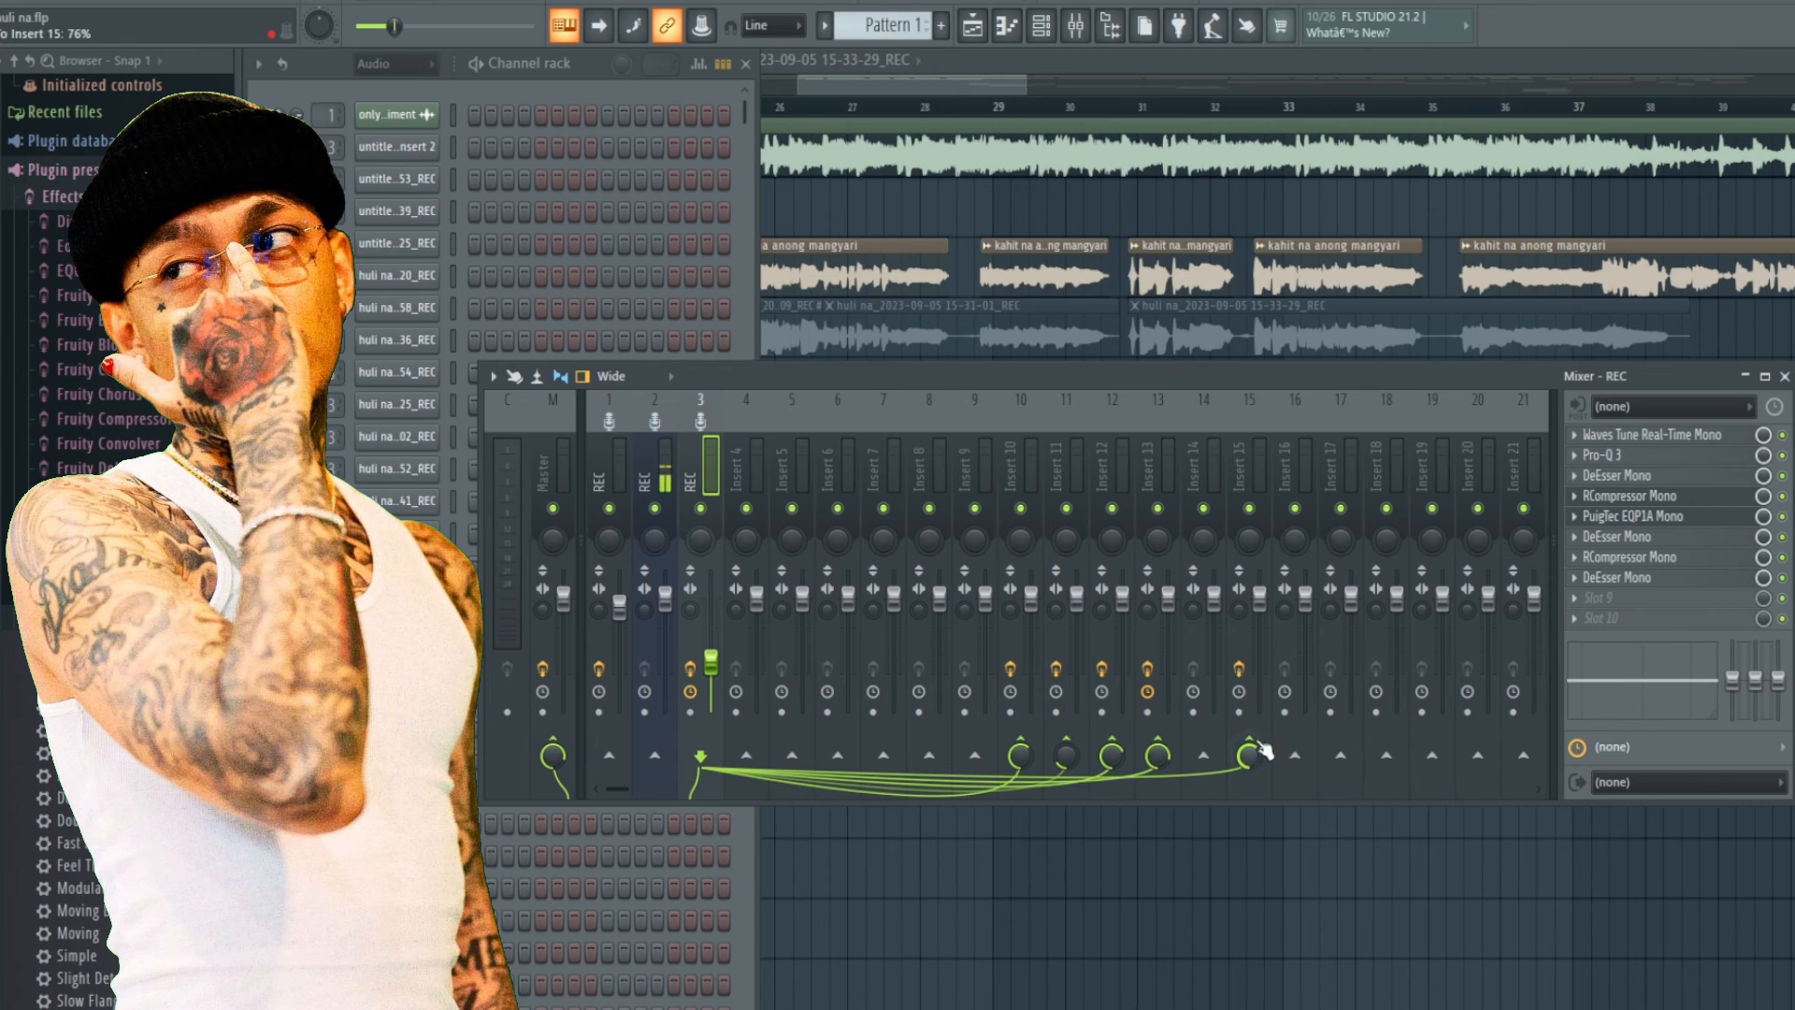
pyautogui.press('space')
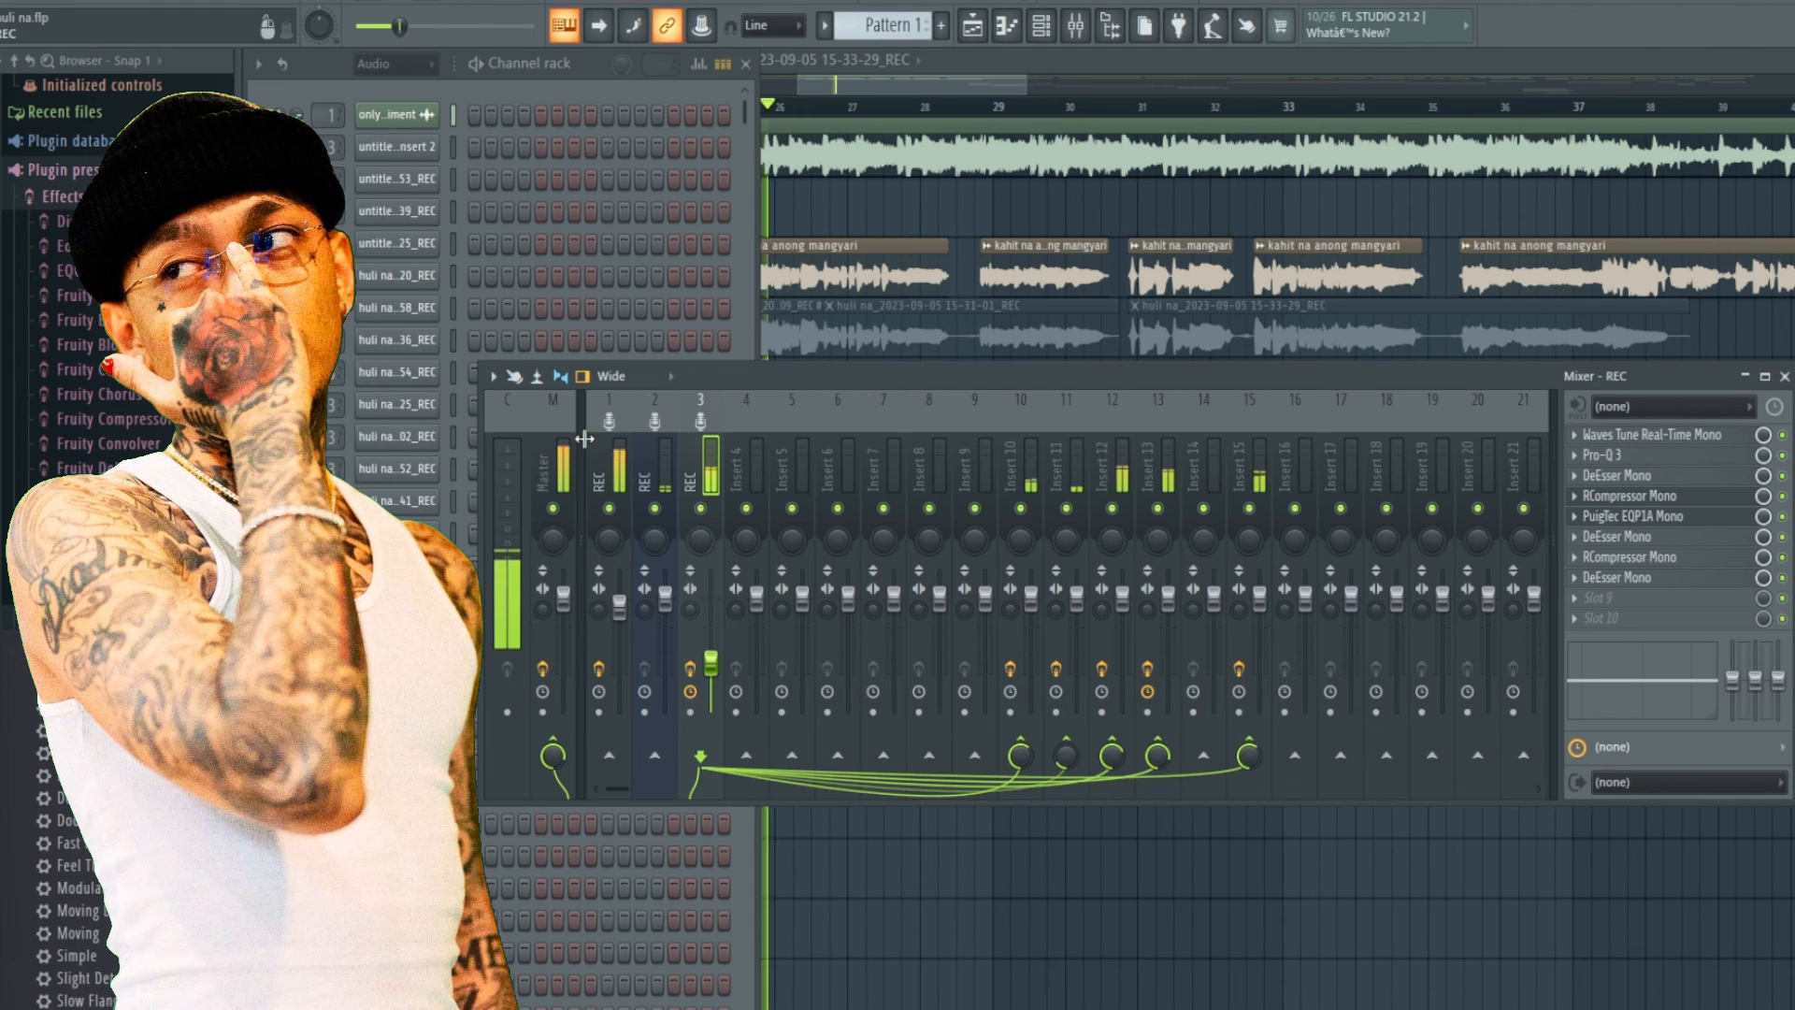
pyautogui.click(609, 508)
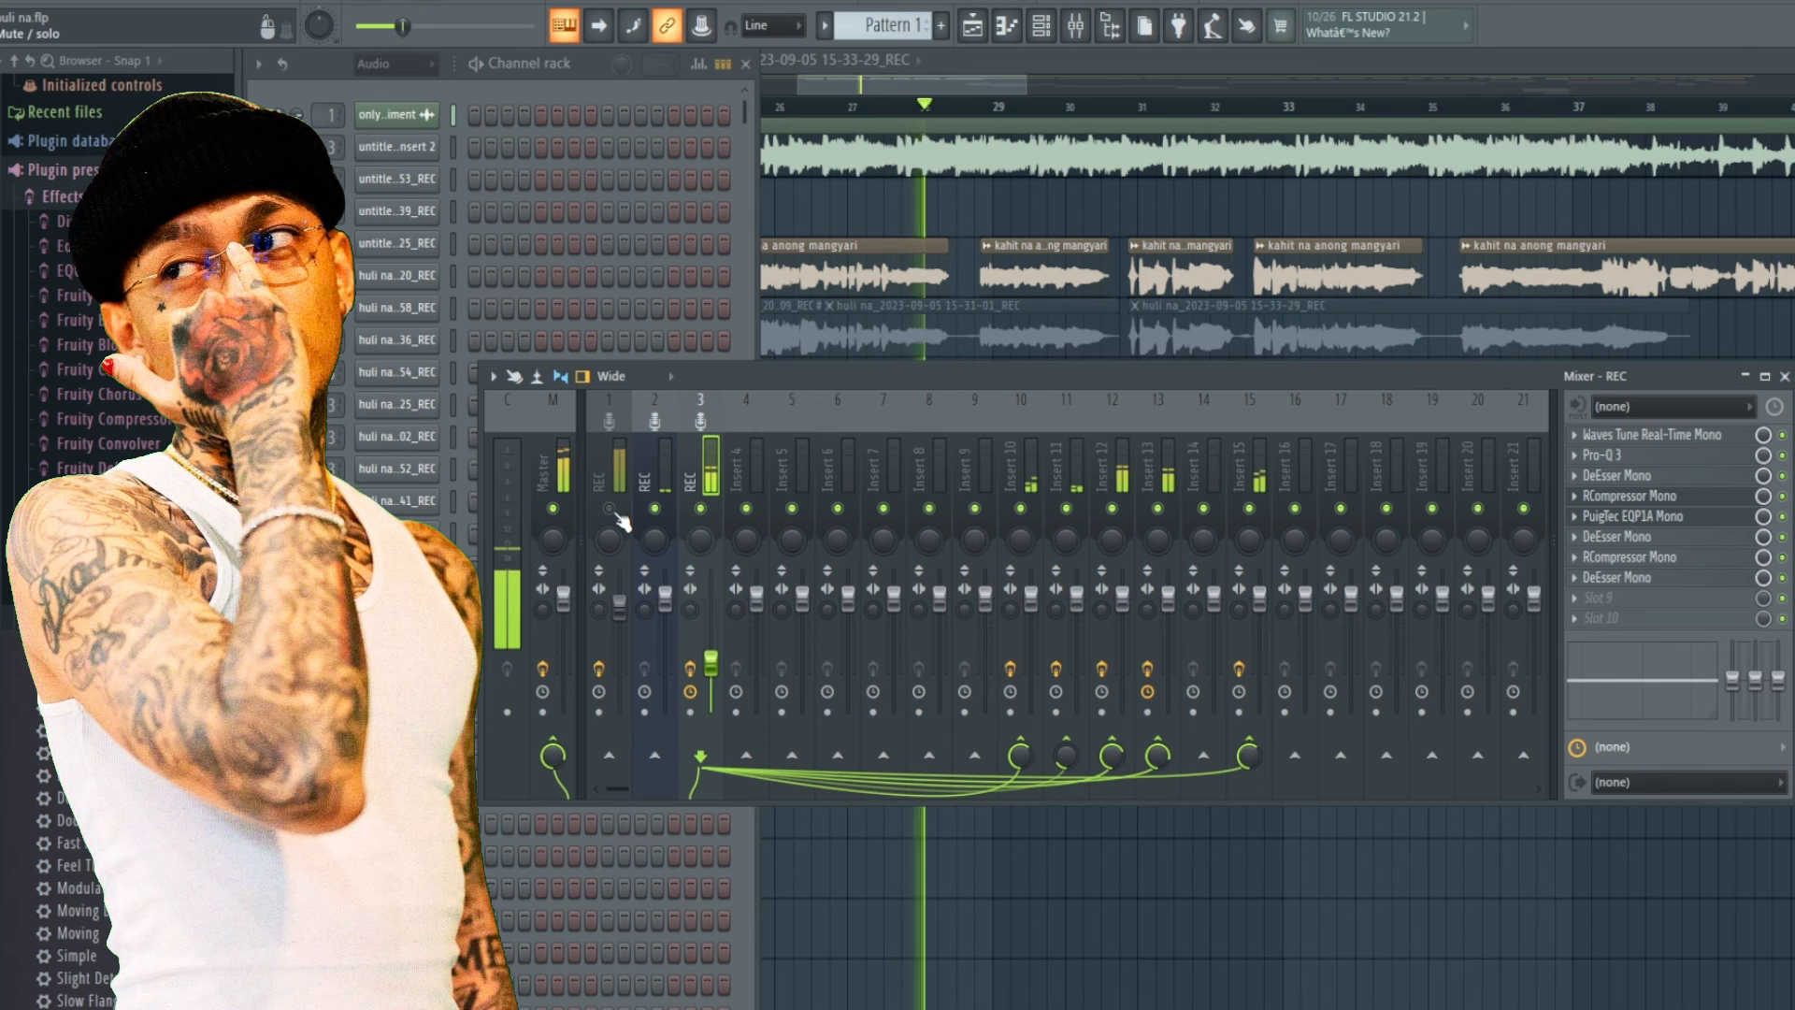
pyautogui.click(612, 510)
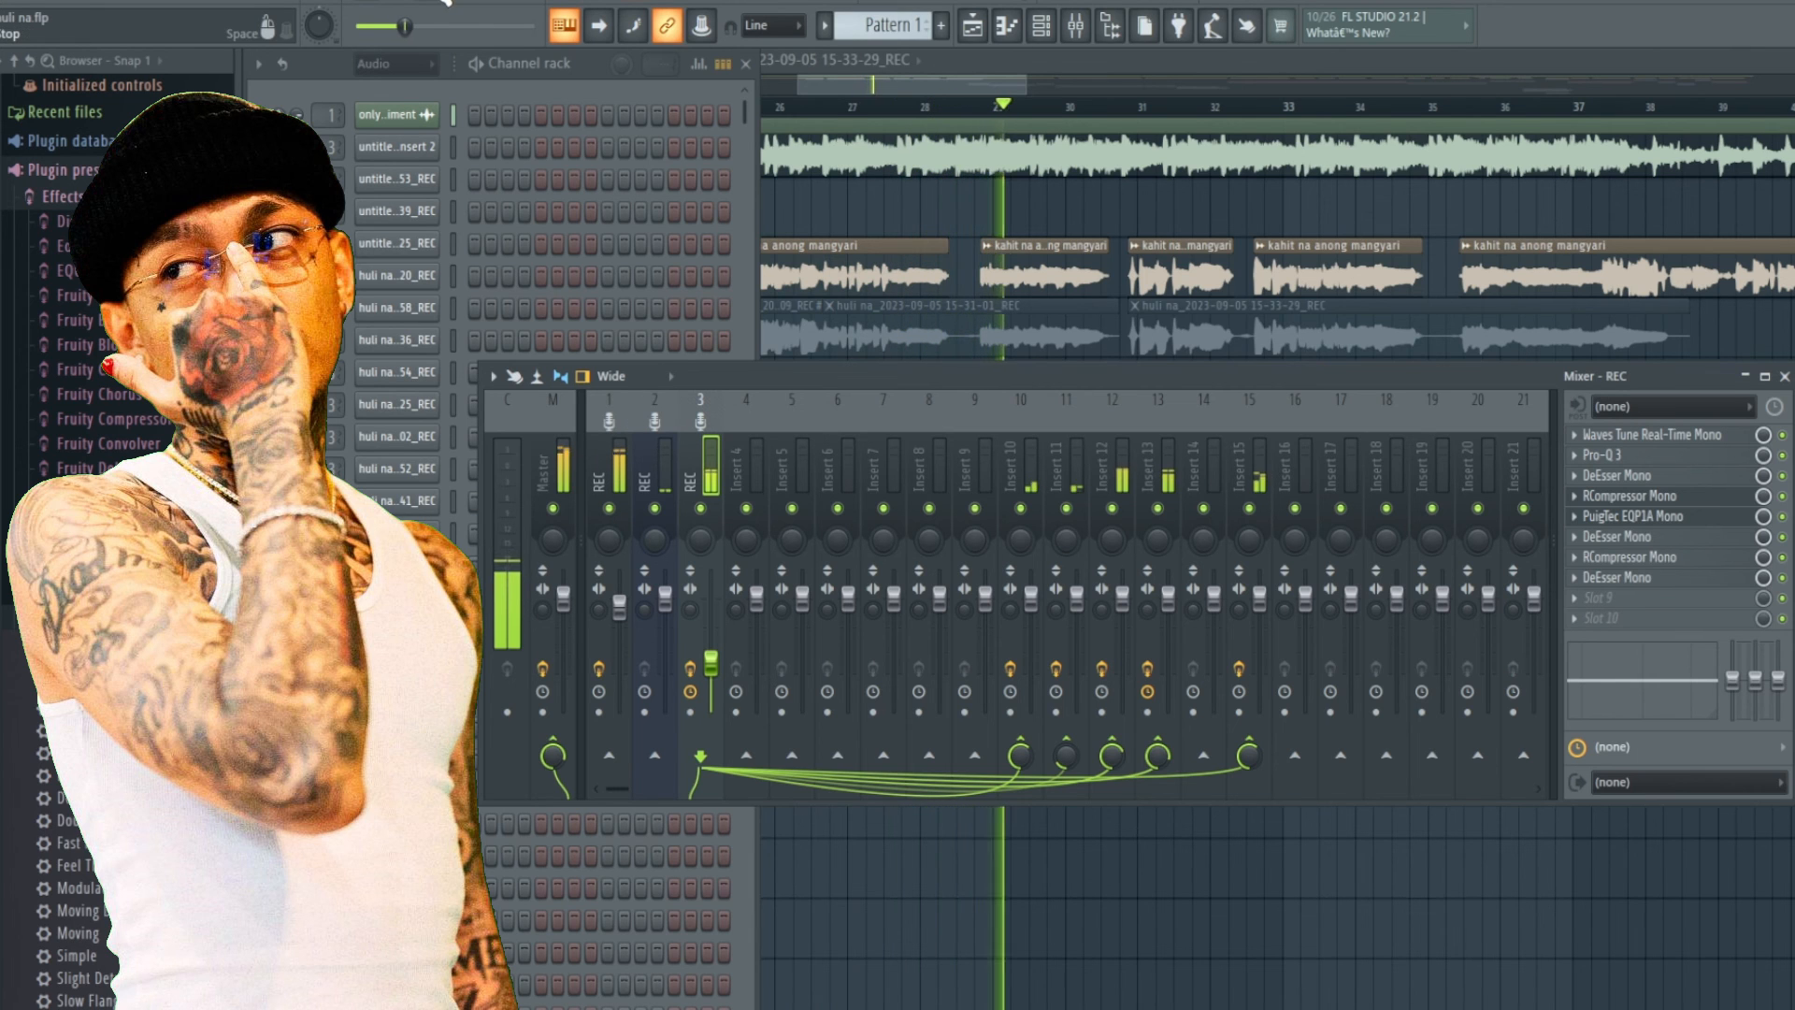
# Zoom out the playlist arrangement and move the playhead to around bar 88.
pyautogui.click(929, 89)
pyautogui.moveTo(929, 89); pyautogui.dragTo(1034, 90)
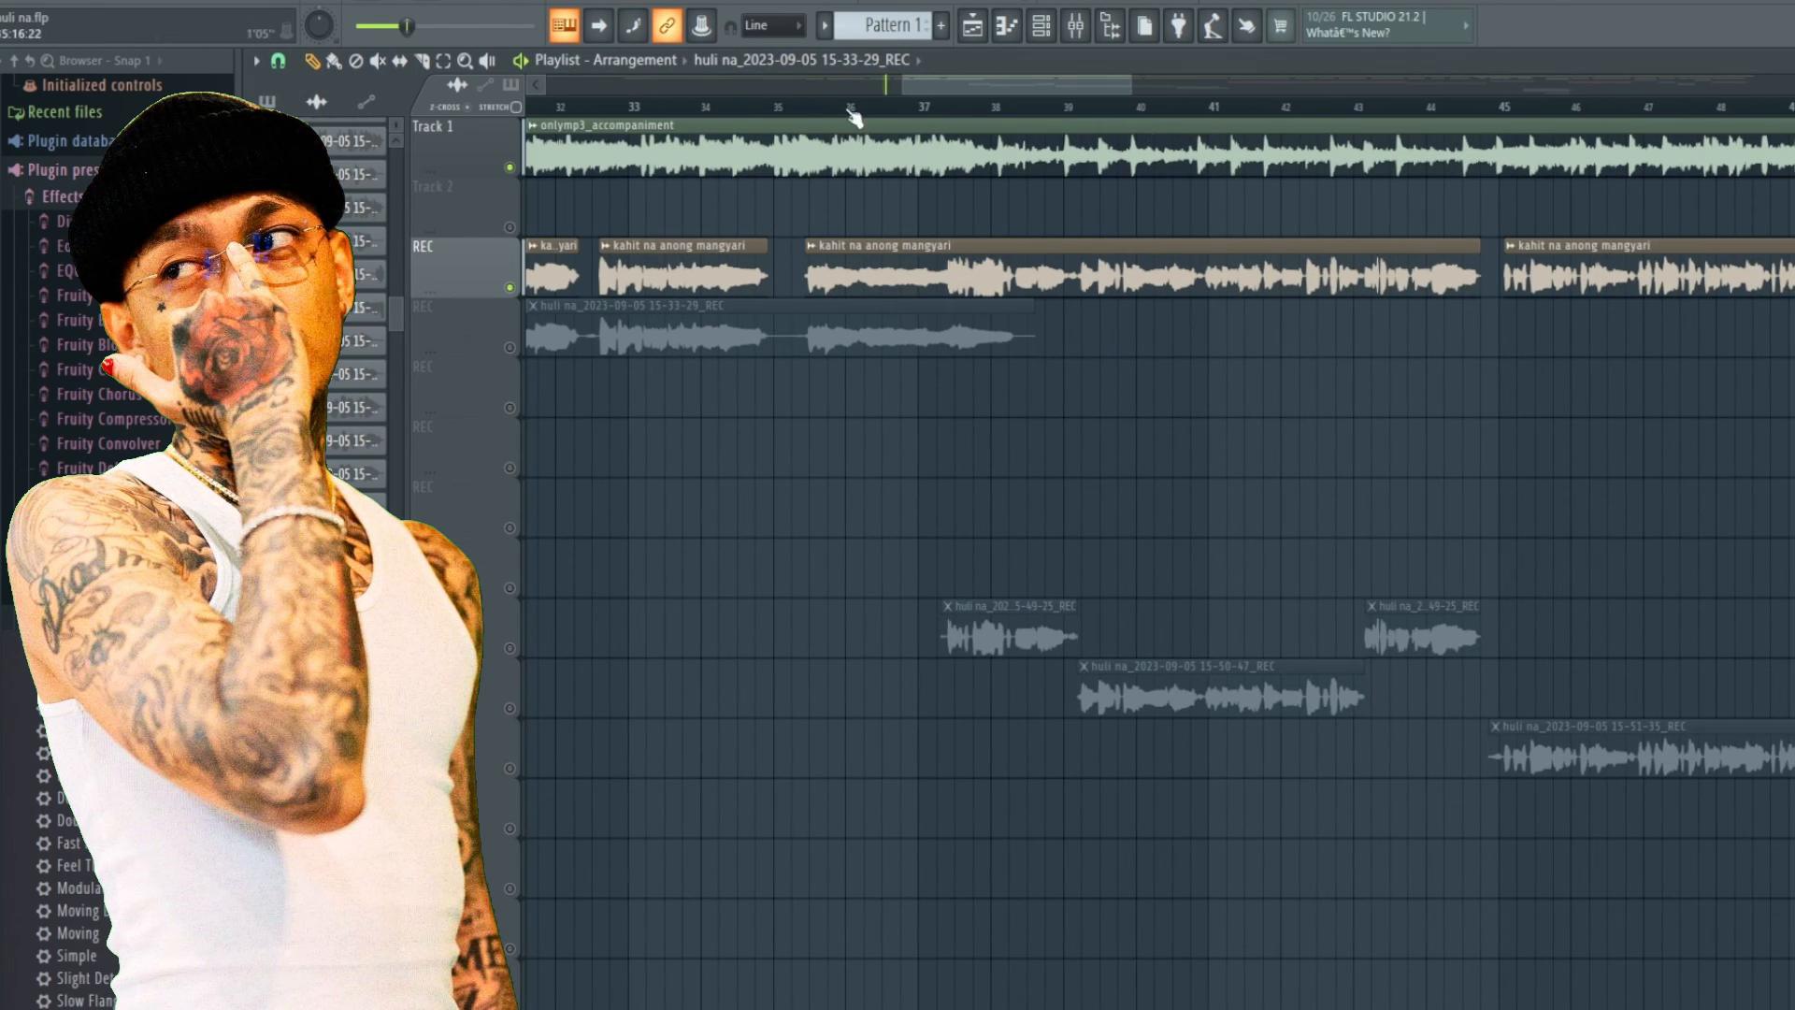
pyautogui.click(1147, 104)
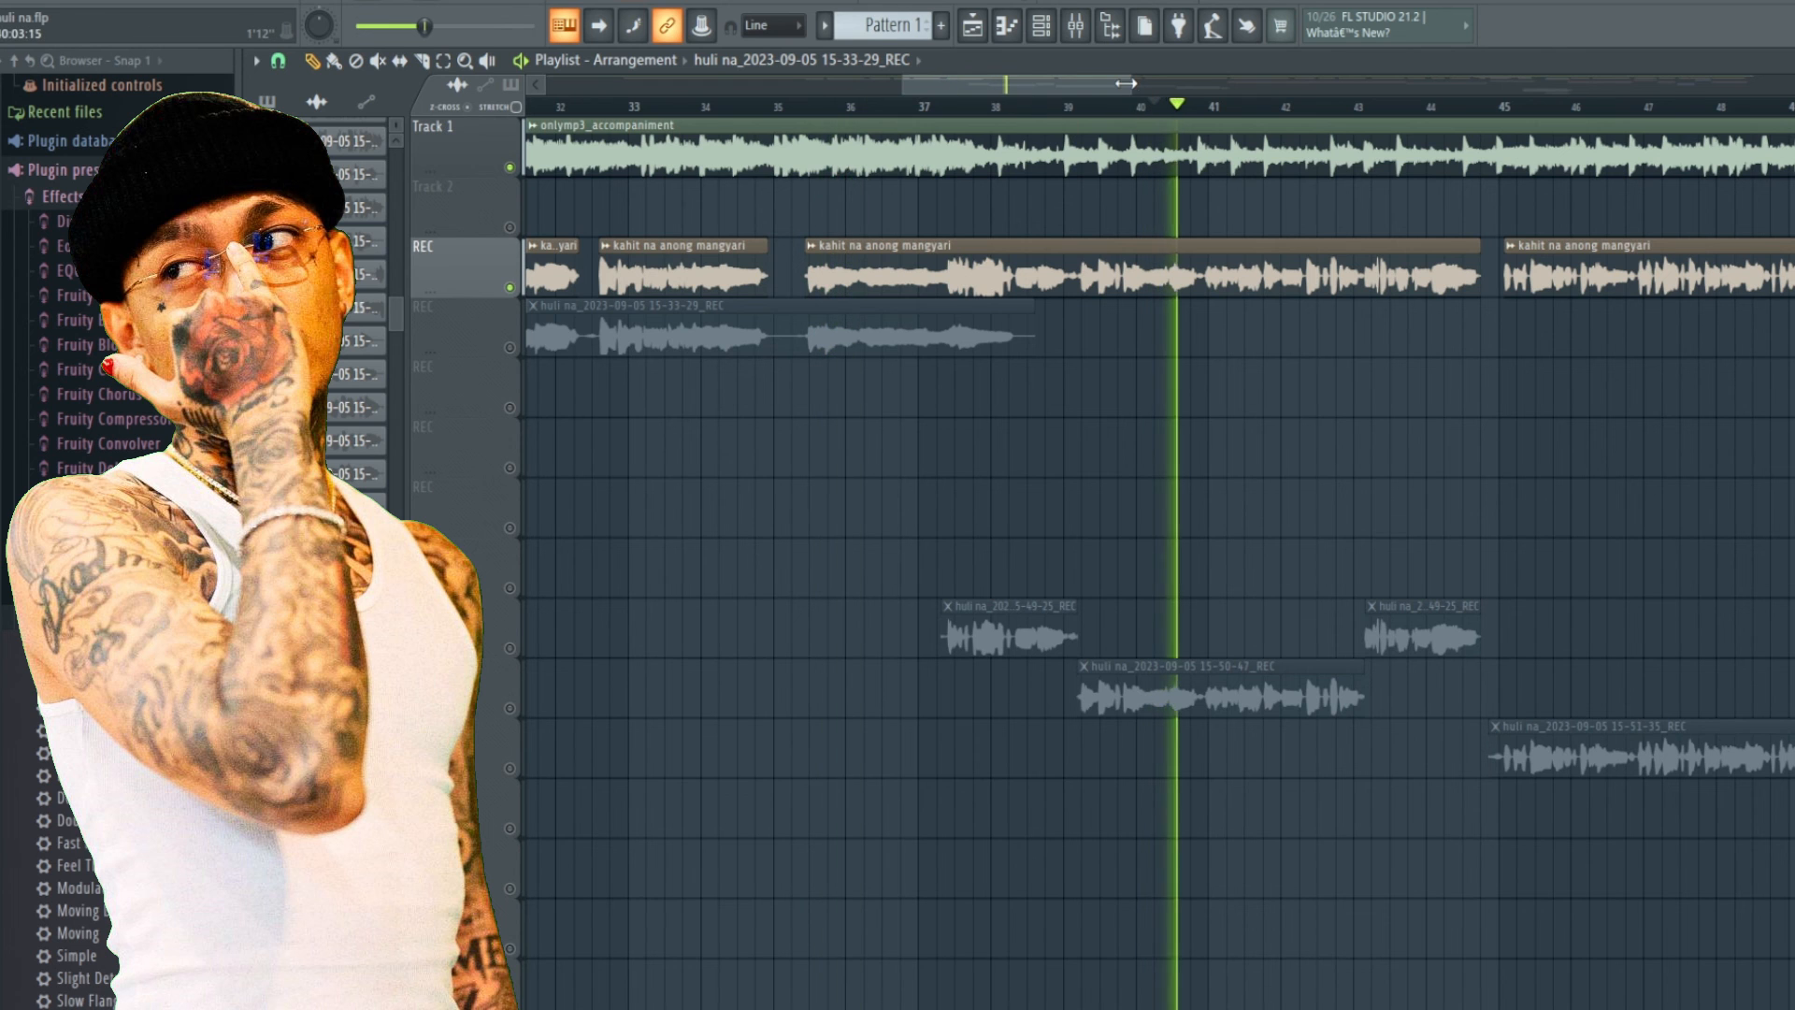
pyautogui.moveTo(1126, 83); pyautogui.dragTo(1785, 84)
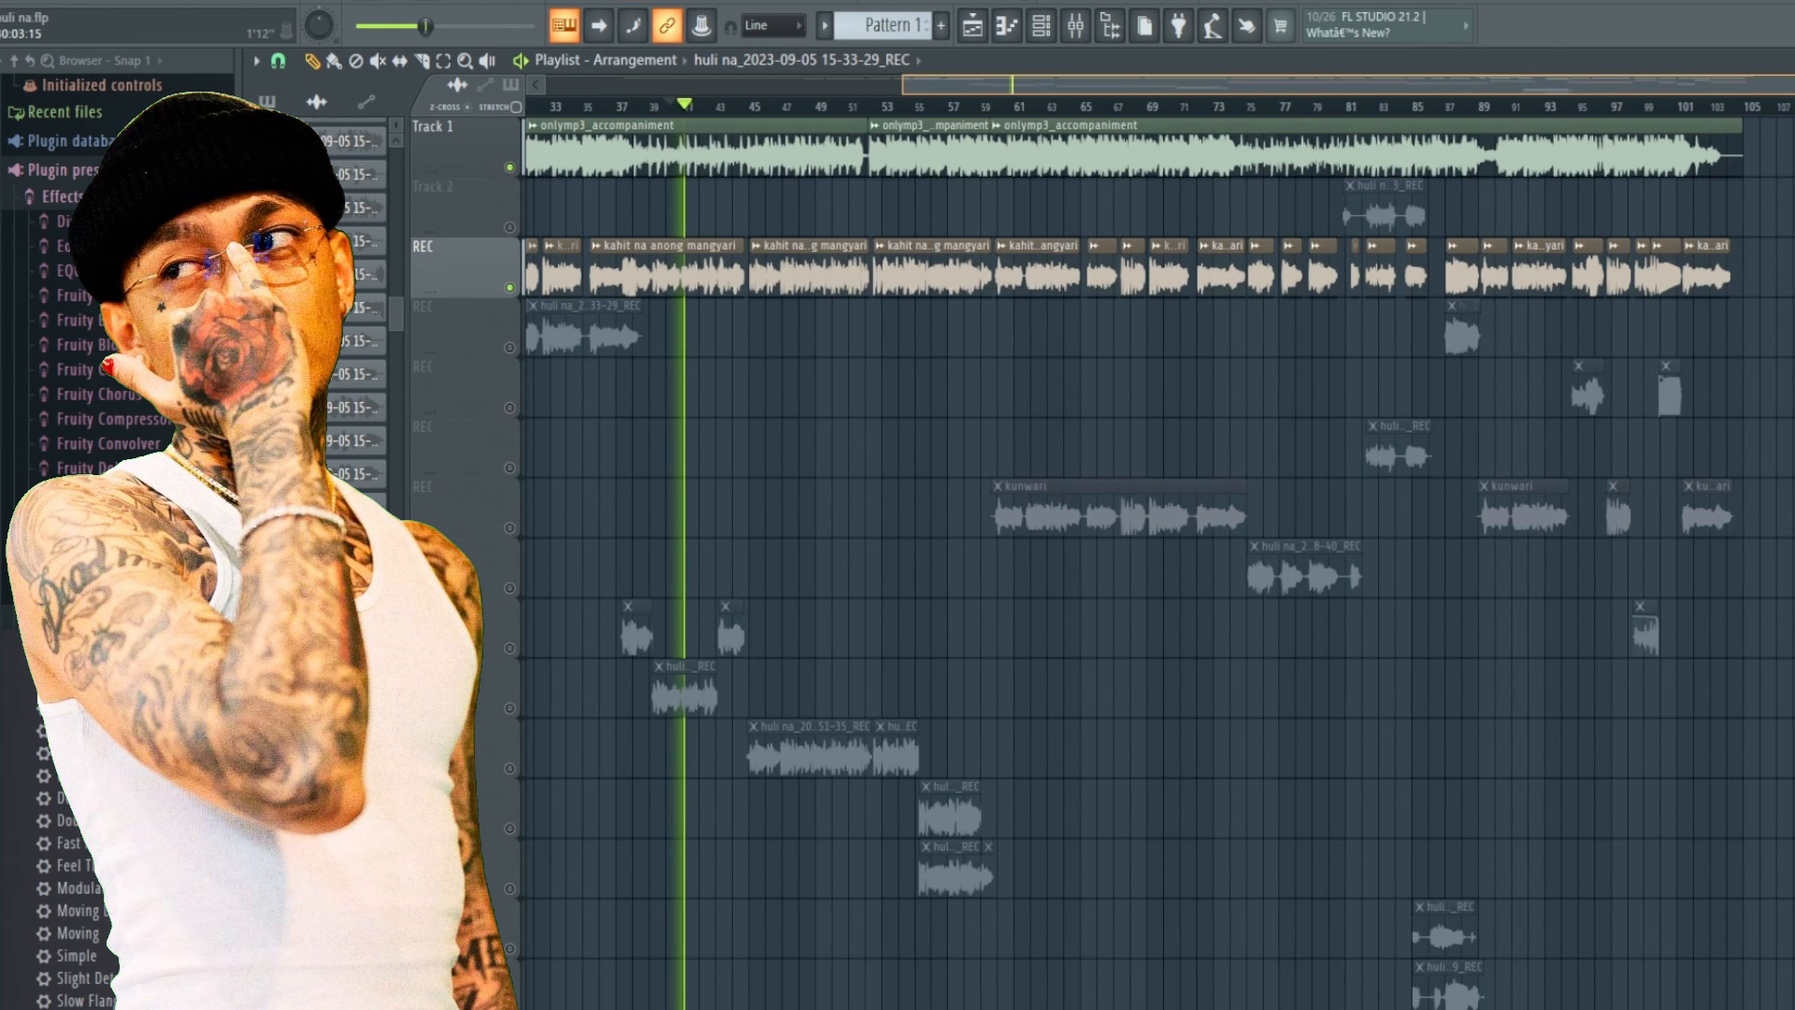
pyautogui.click(1443, 106)
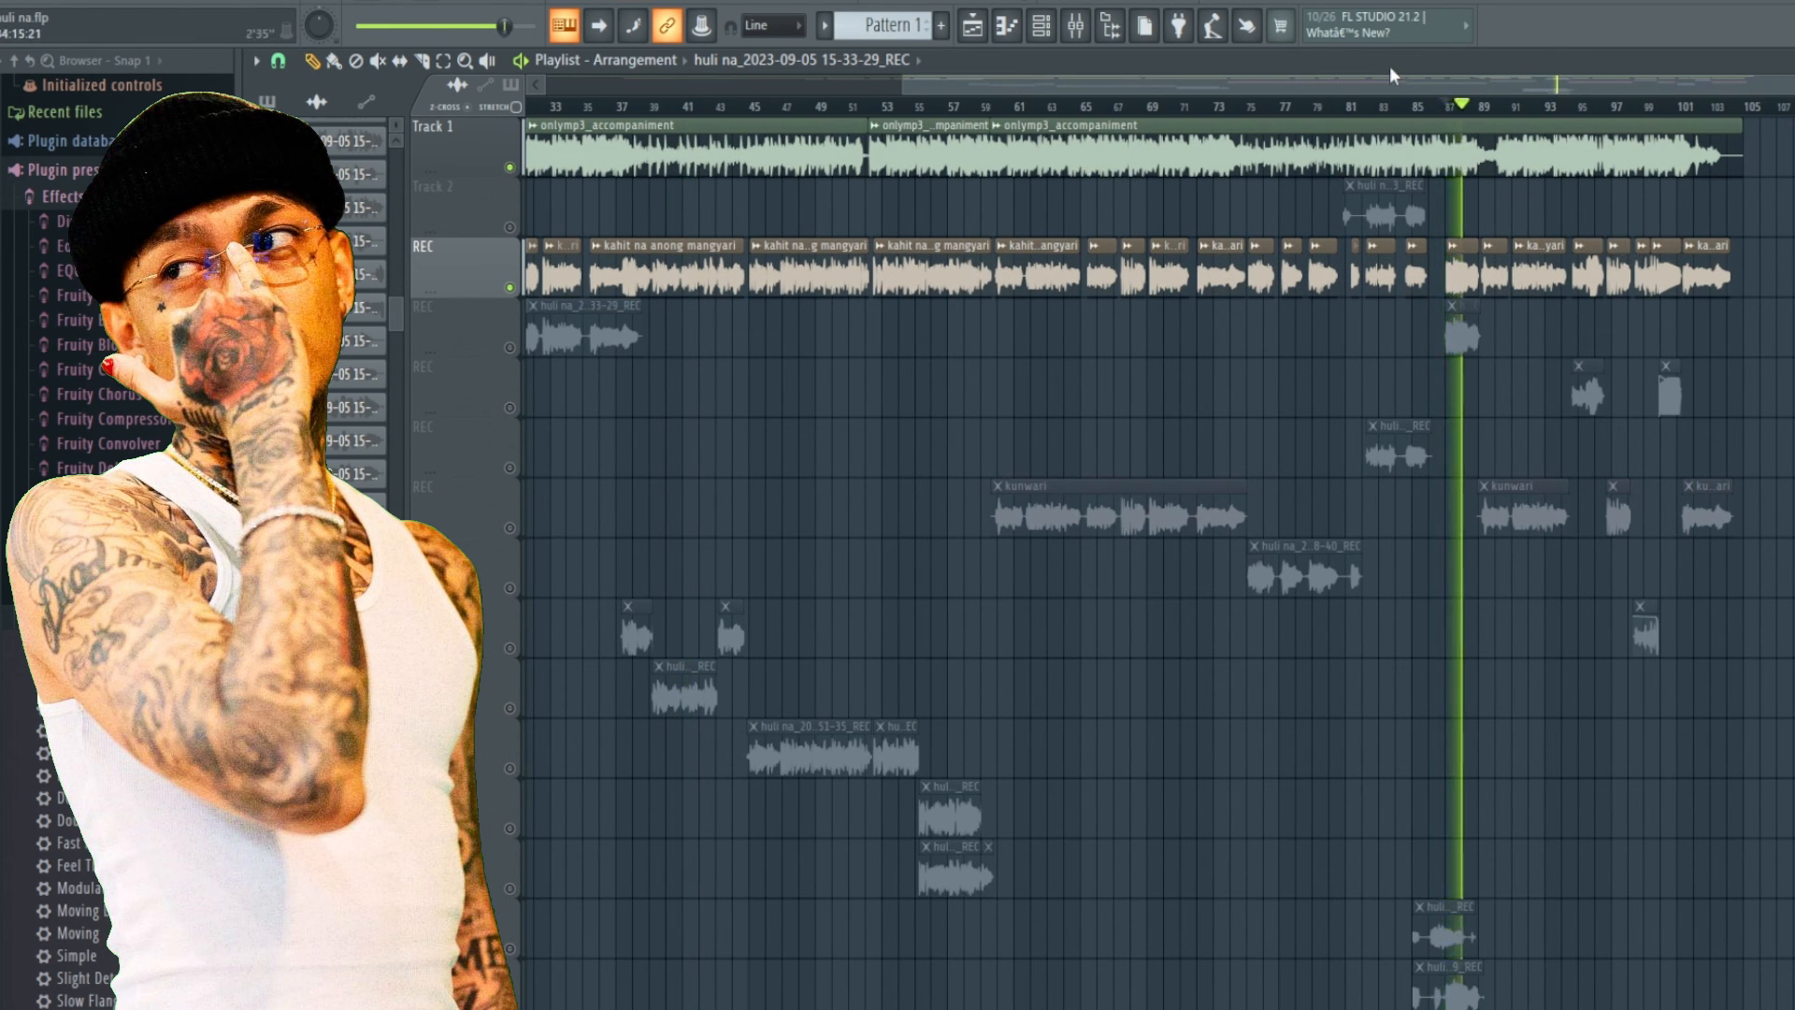
pyautogui.moveTo(1440, 84); pyautogui.dragTo(1613, 114)
# Repeatedly mute and unmute the Track 1 accompaniment while playing the vocals.
pyautogui.click(511, 168)
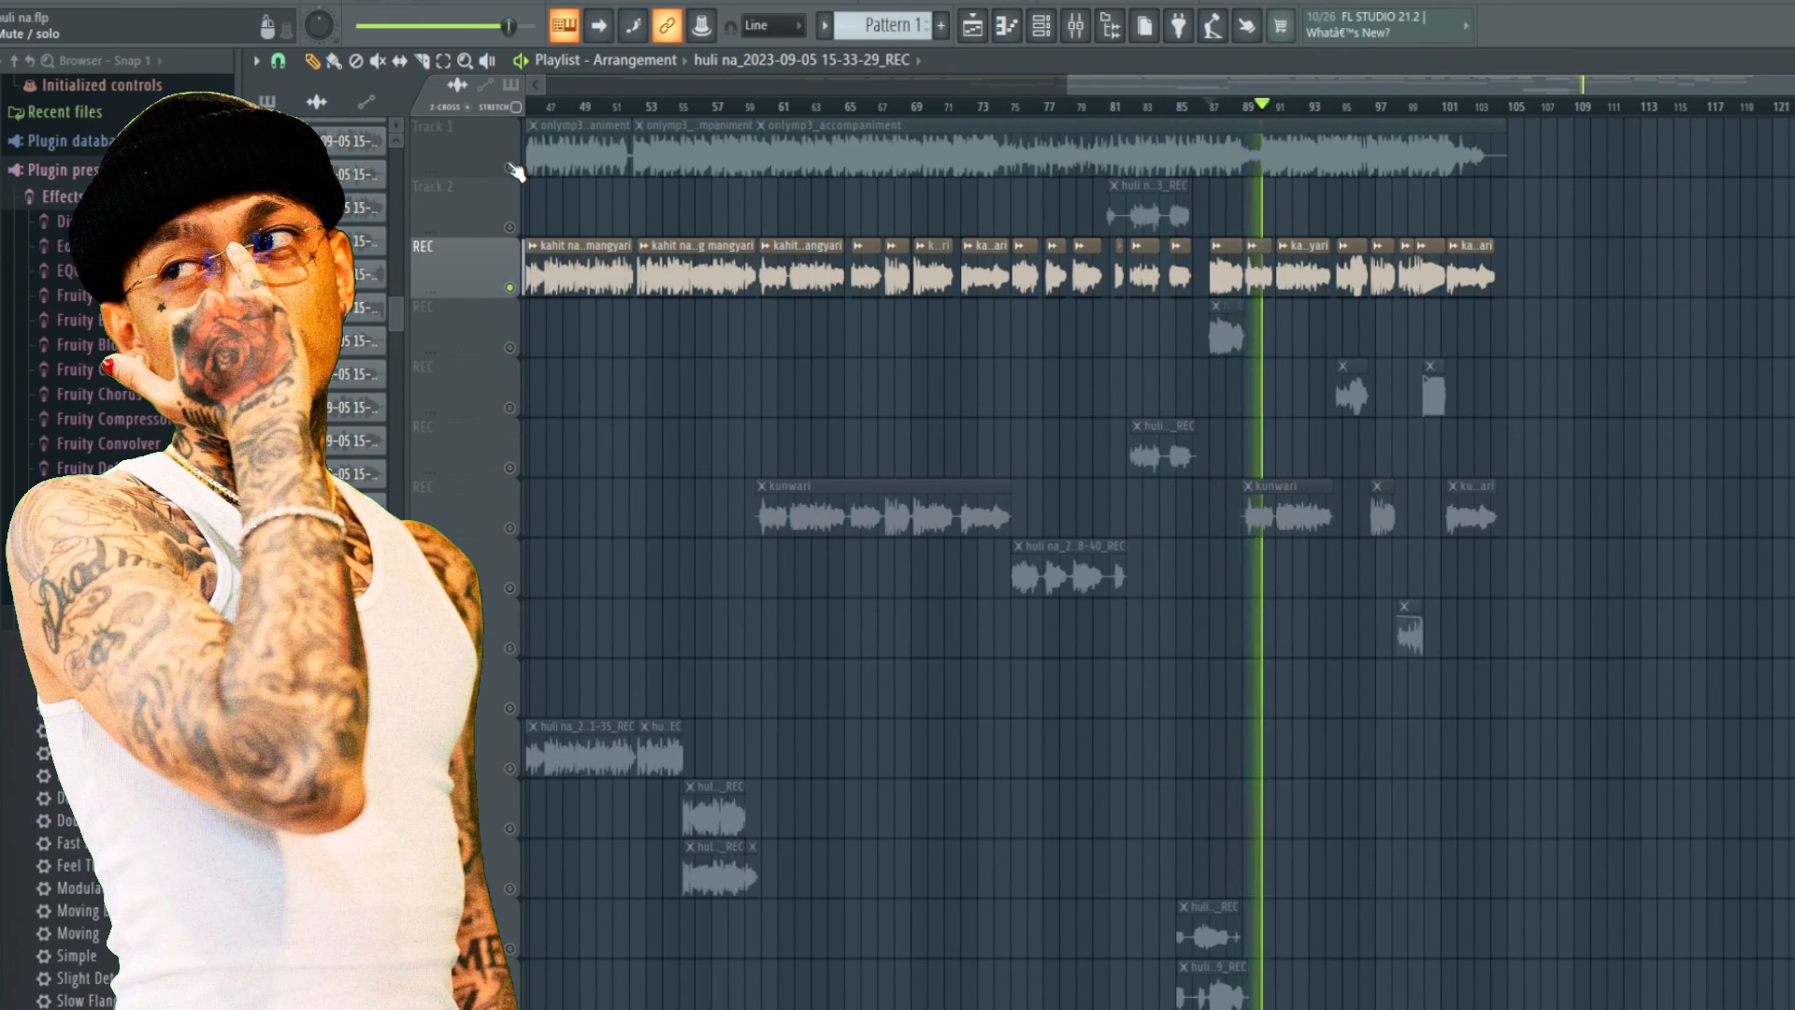
pyautogui.click(510, 169)
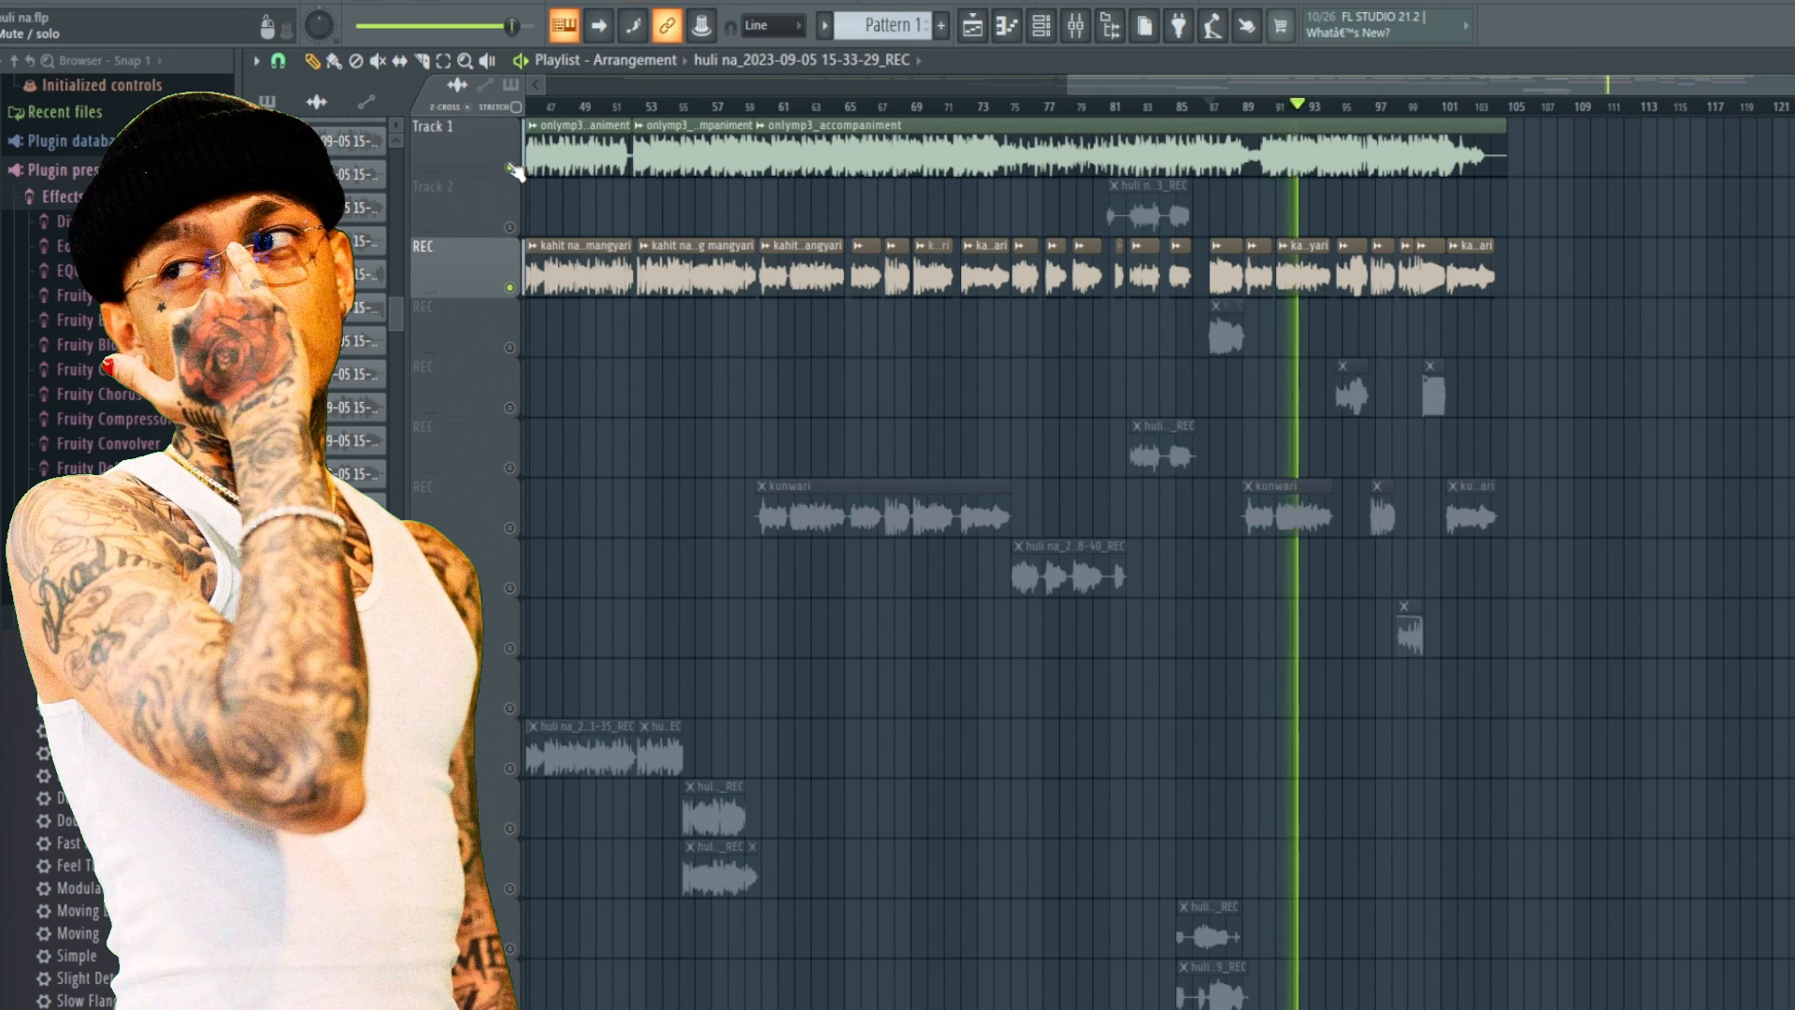
pyautogui.click(511, 168)
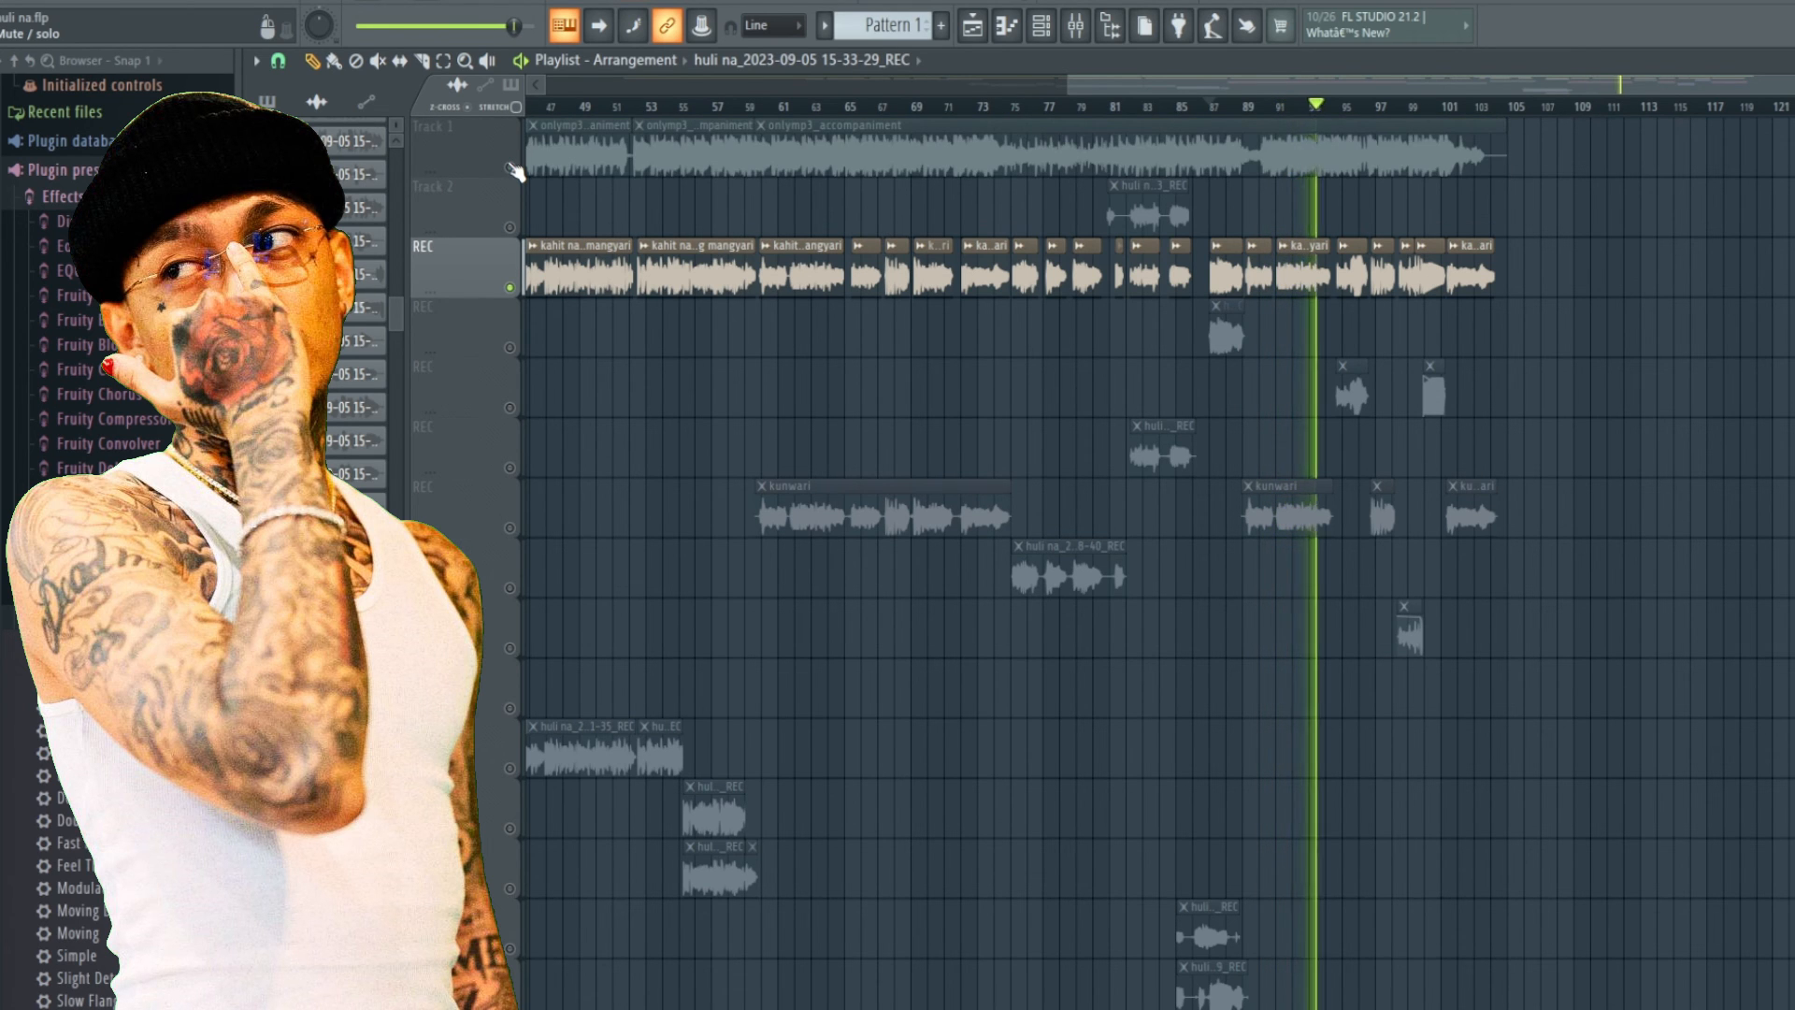
pyautogui.click(510, 168)
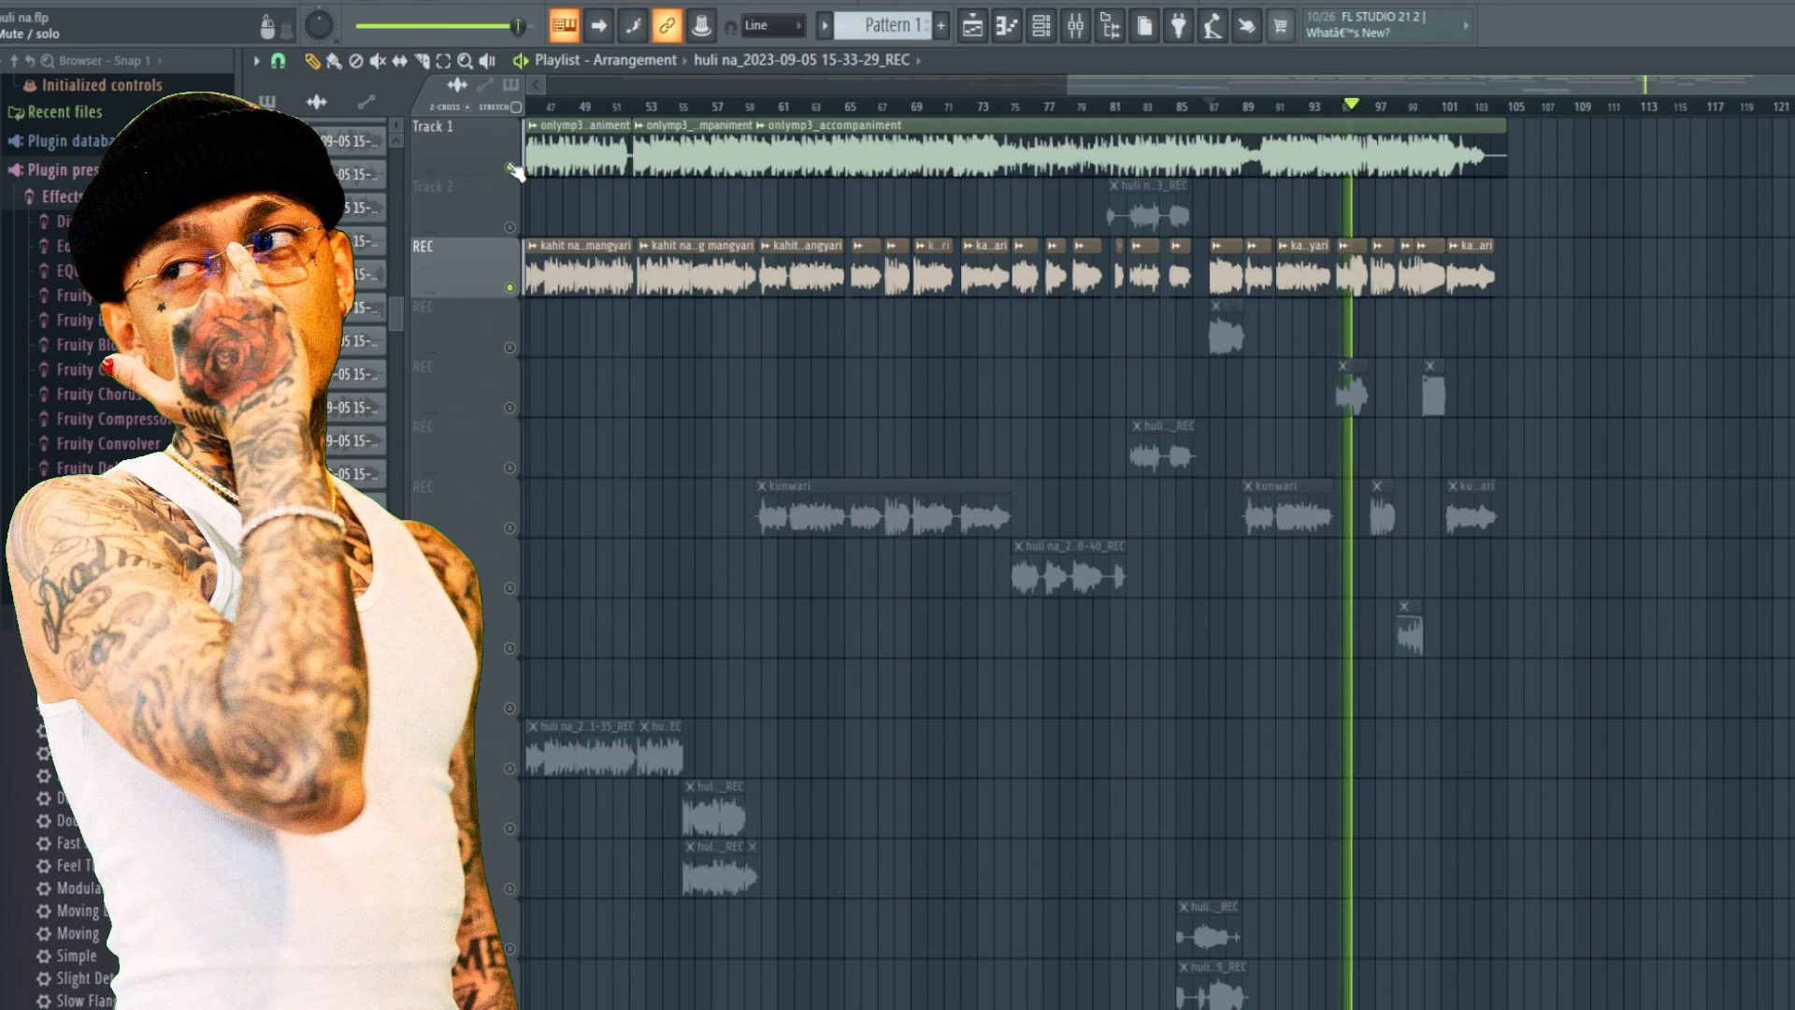
pyautogui.click(511, 169)
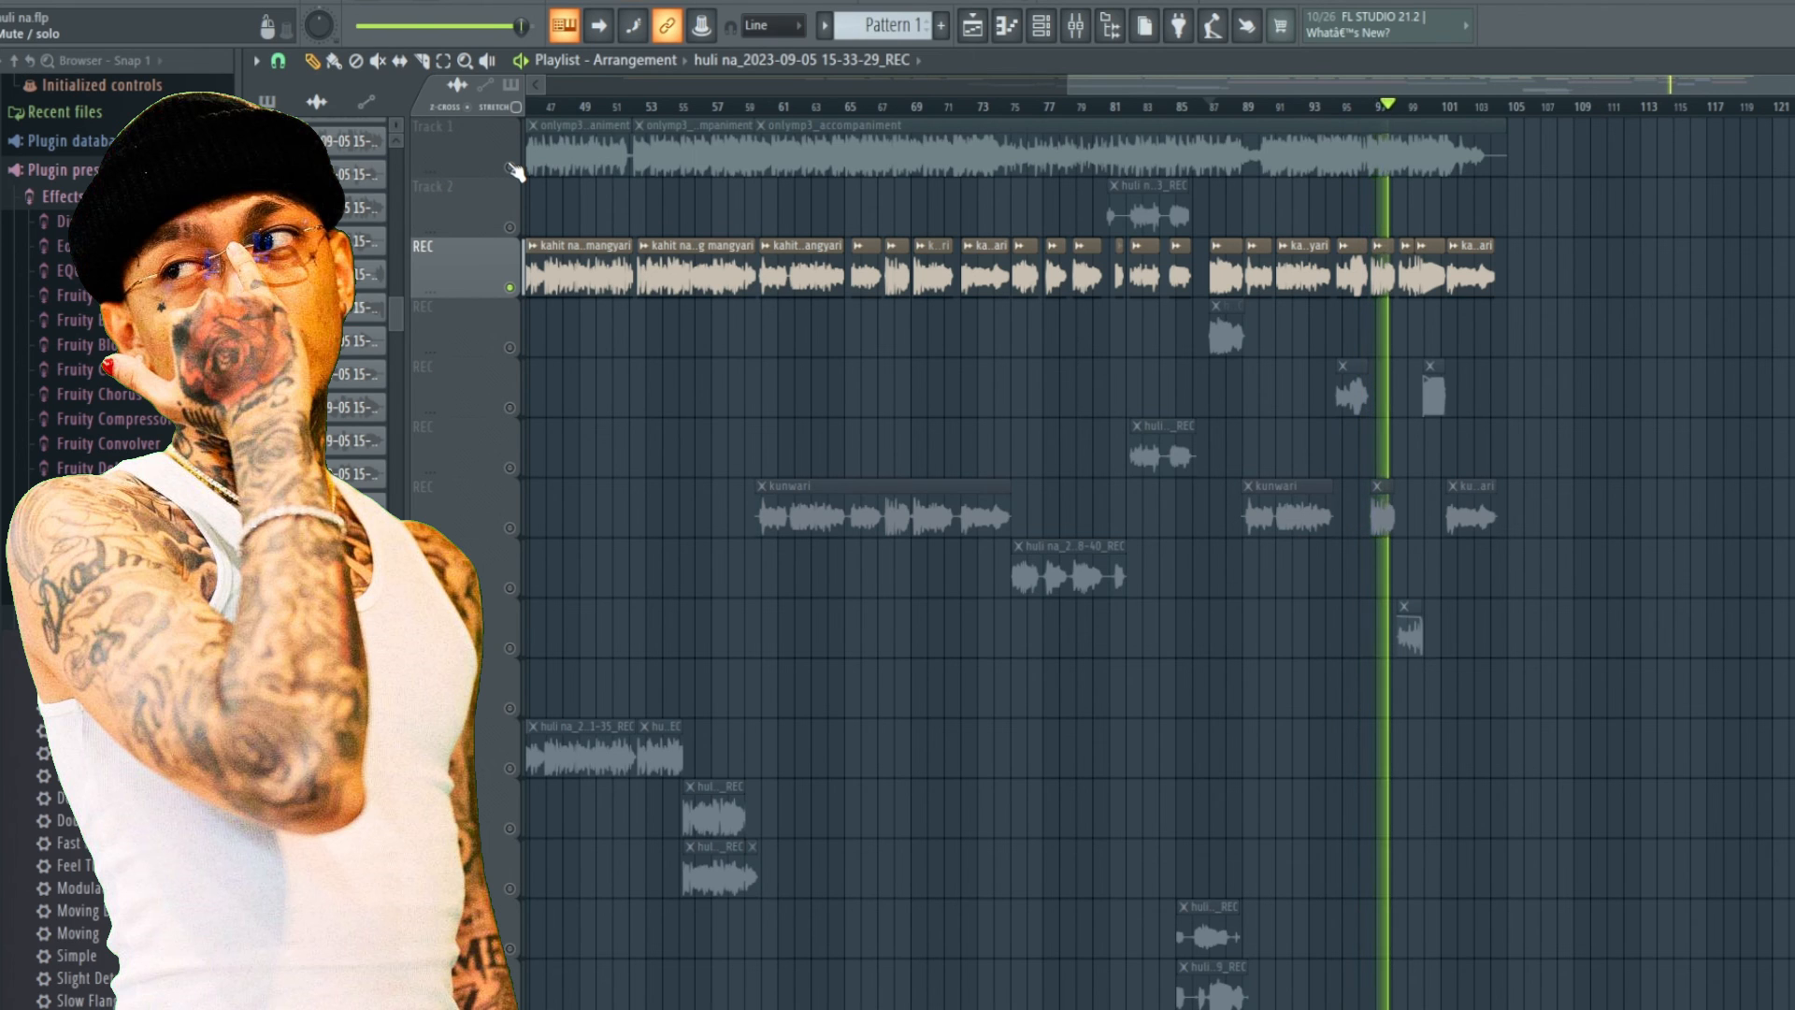
pyautogui.click(512, 168)
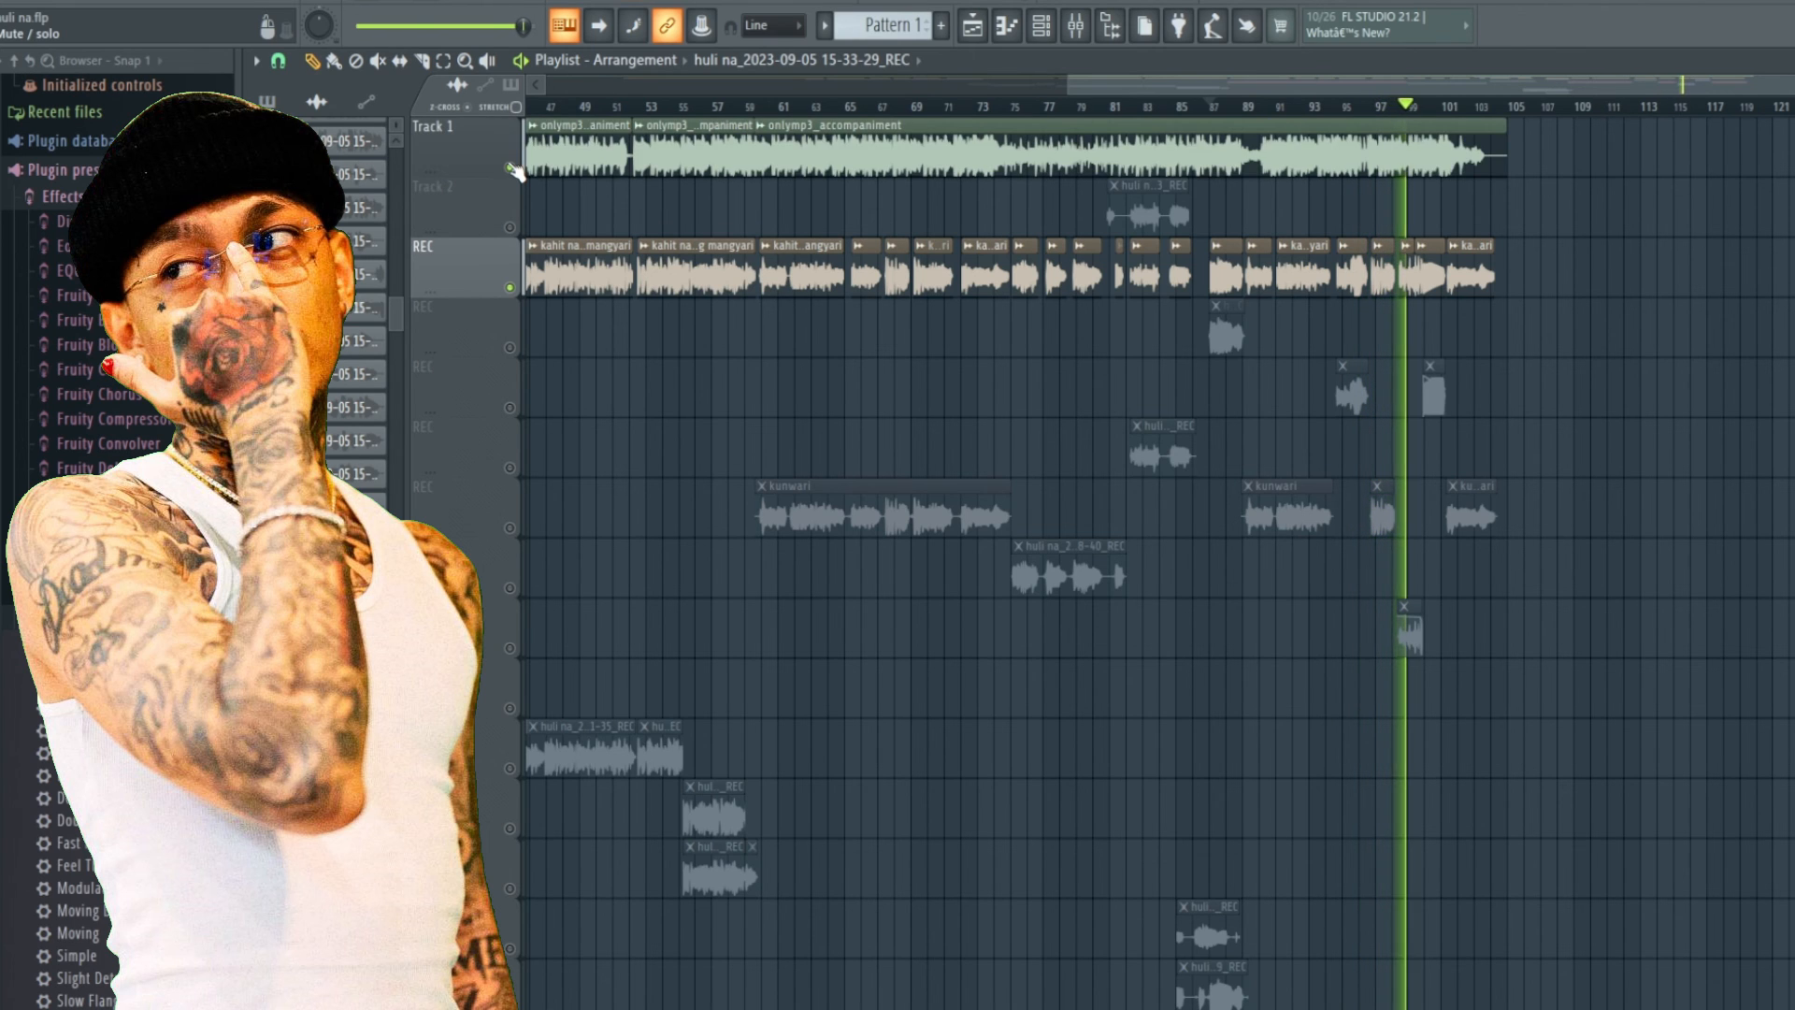
pyautogui.click(512, 168)
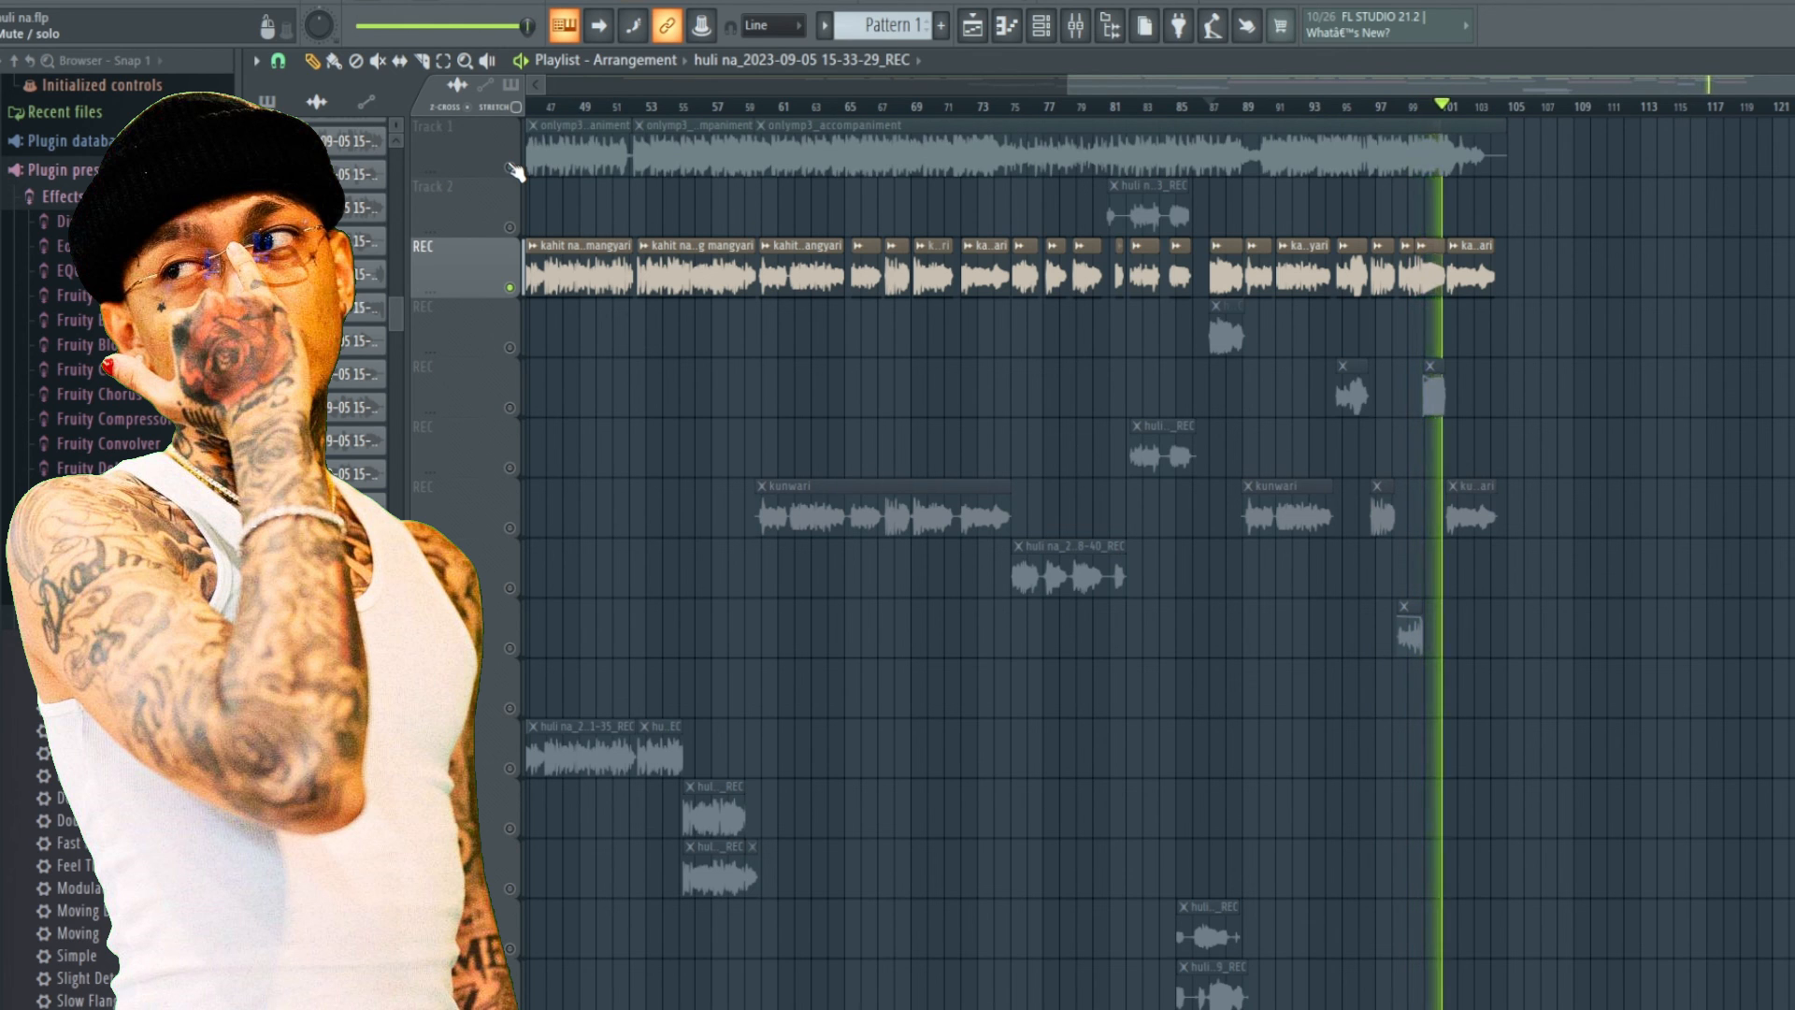
pyautogui.click(512, 169)
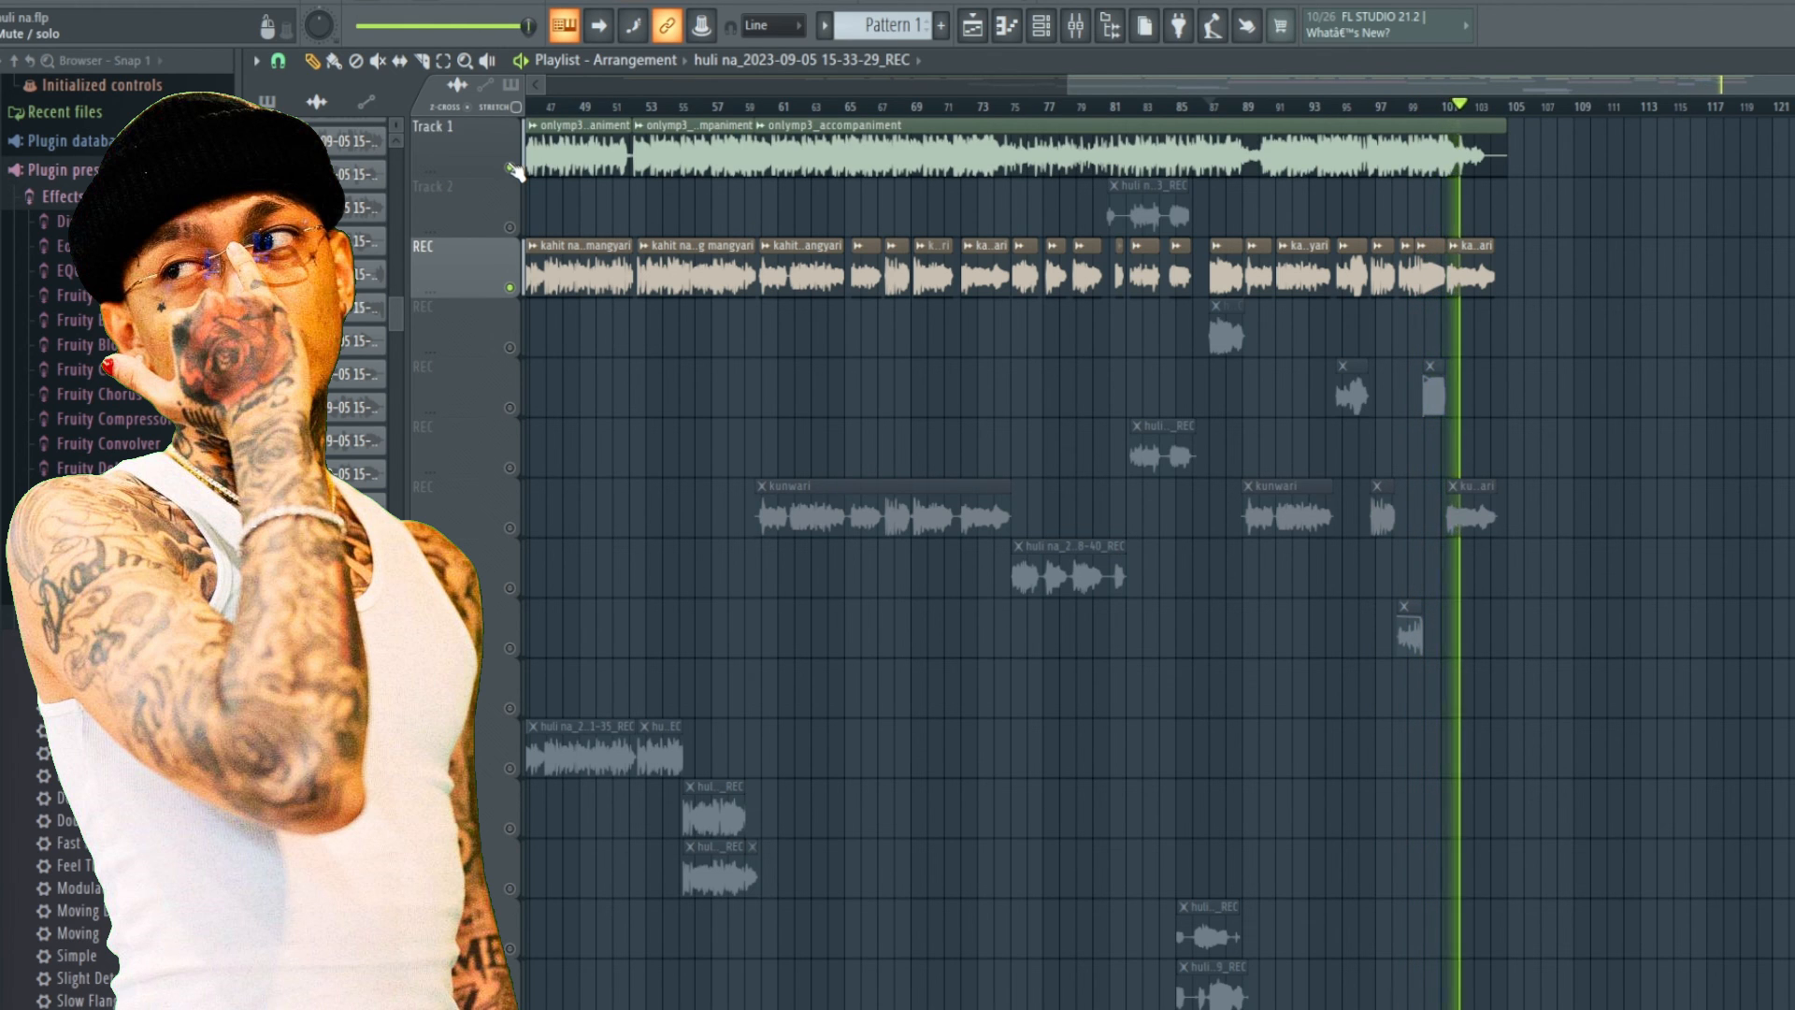
pyautogui.click(511, 168)
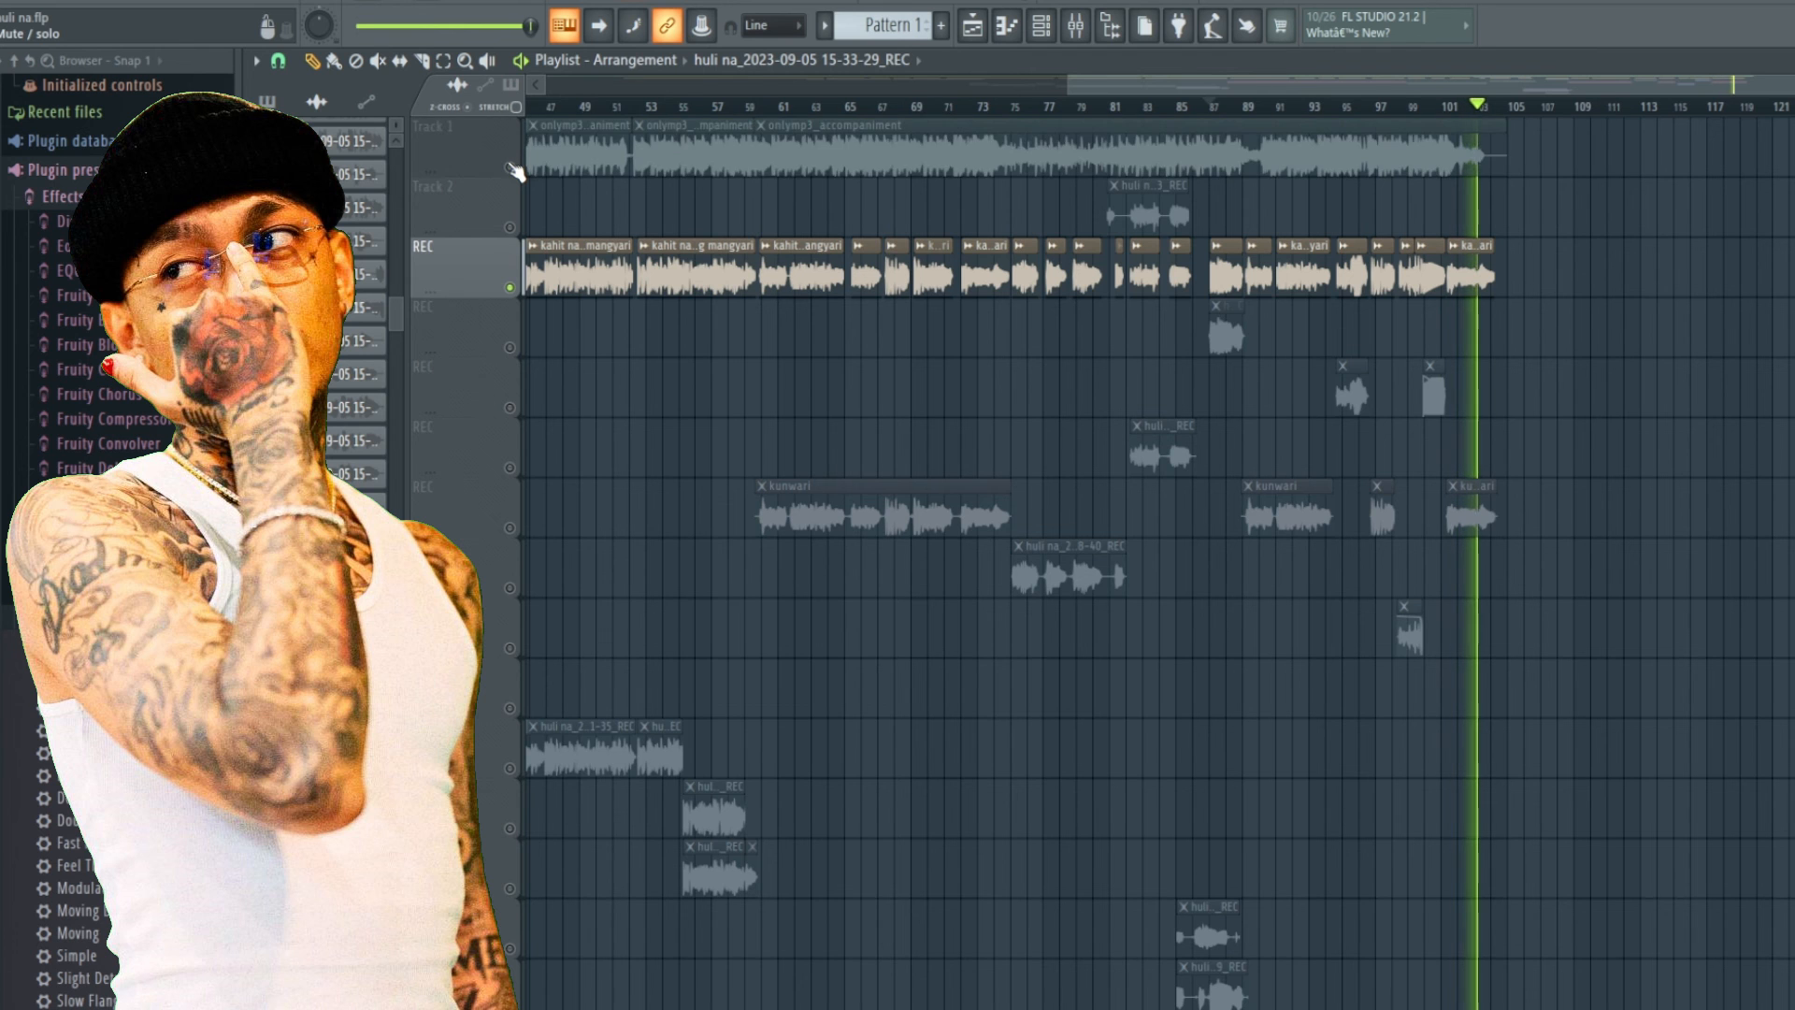
pyautogui.click(512, 169)
pyautogui.click(443, 1)
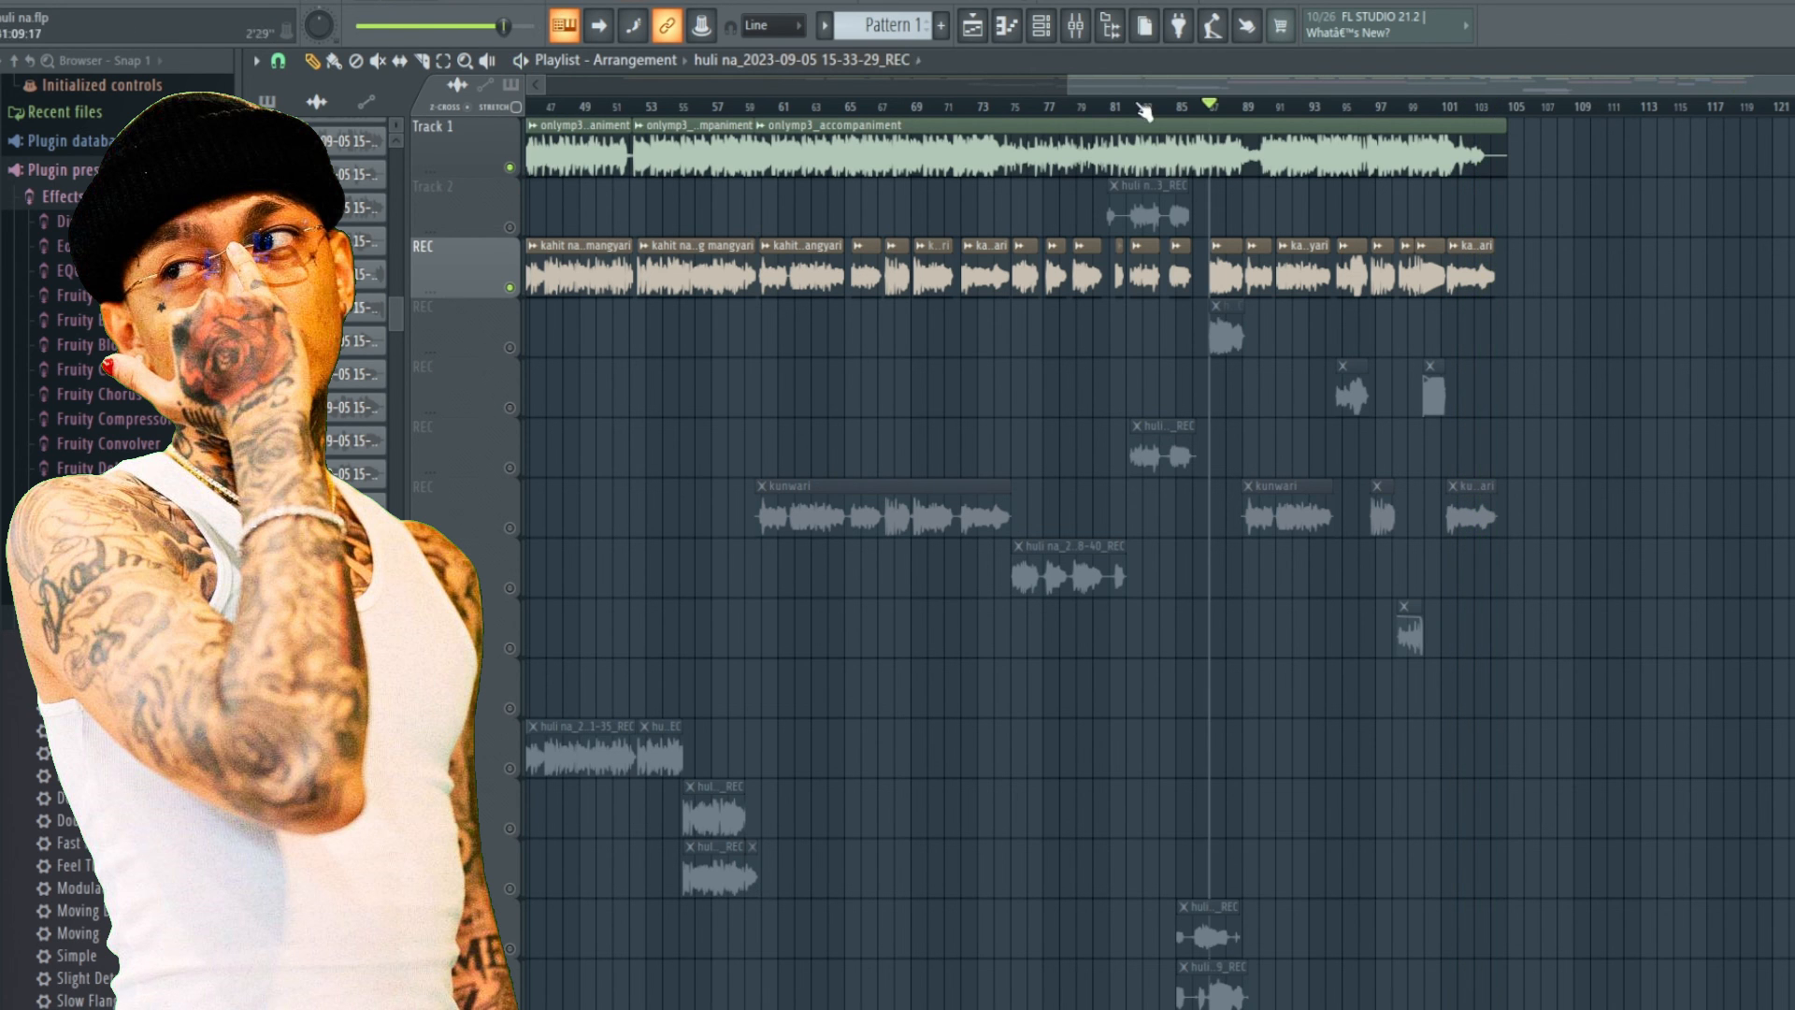
pyautogui.moveTo(1137, 86); pyautogui.dragTo(721, 93)
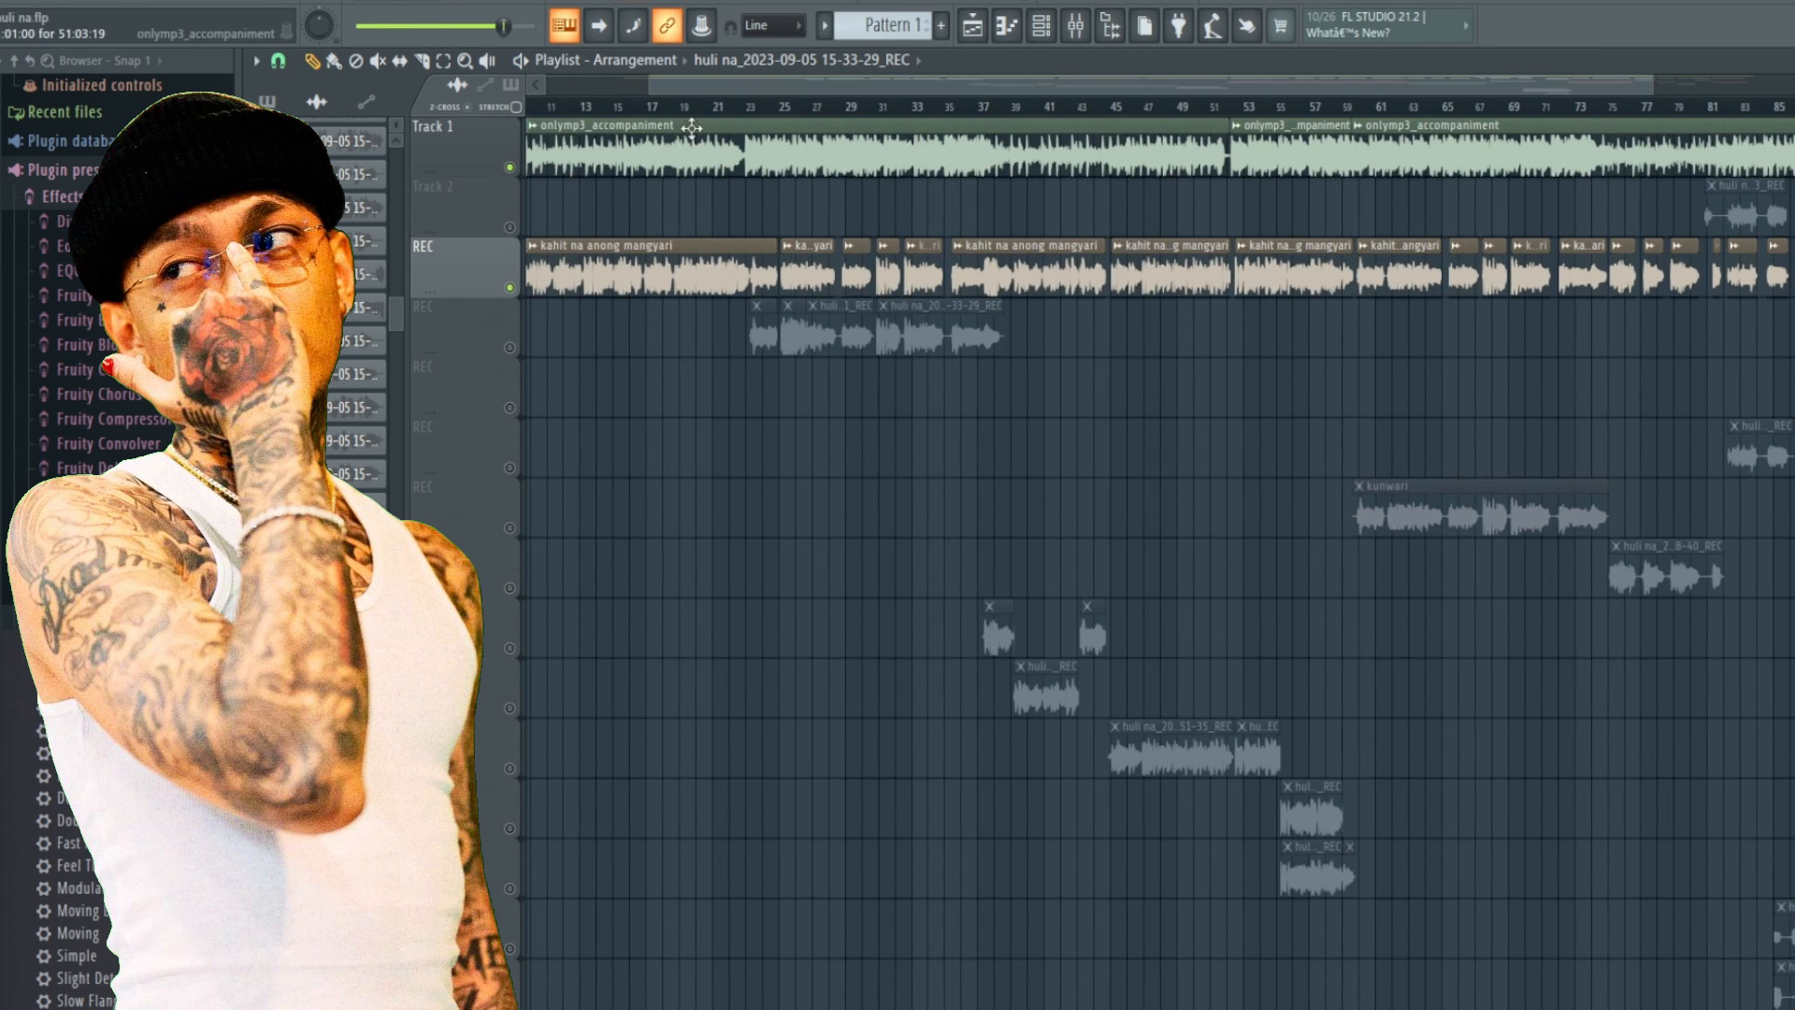
# Solo the second REC vocal track by muting the first REC track and unmuting the second, then start playback.
pyautogui.click(512, 287)
pyautogui.click(510, 347)
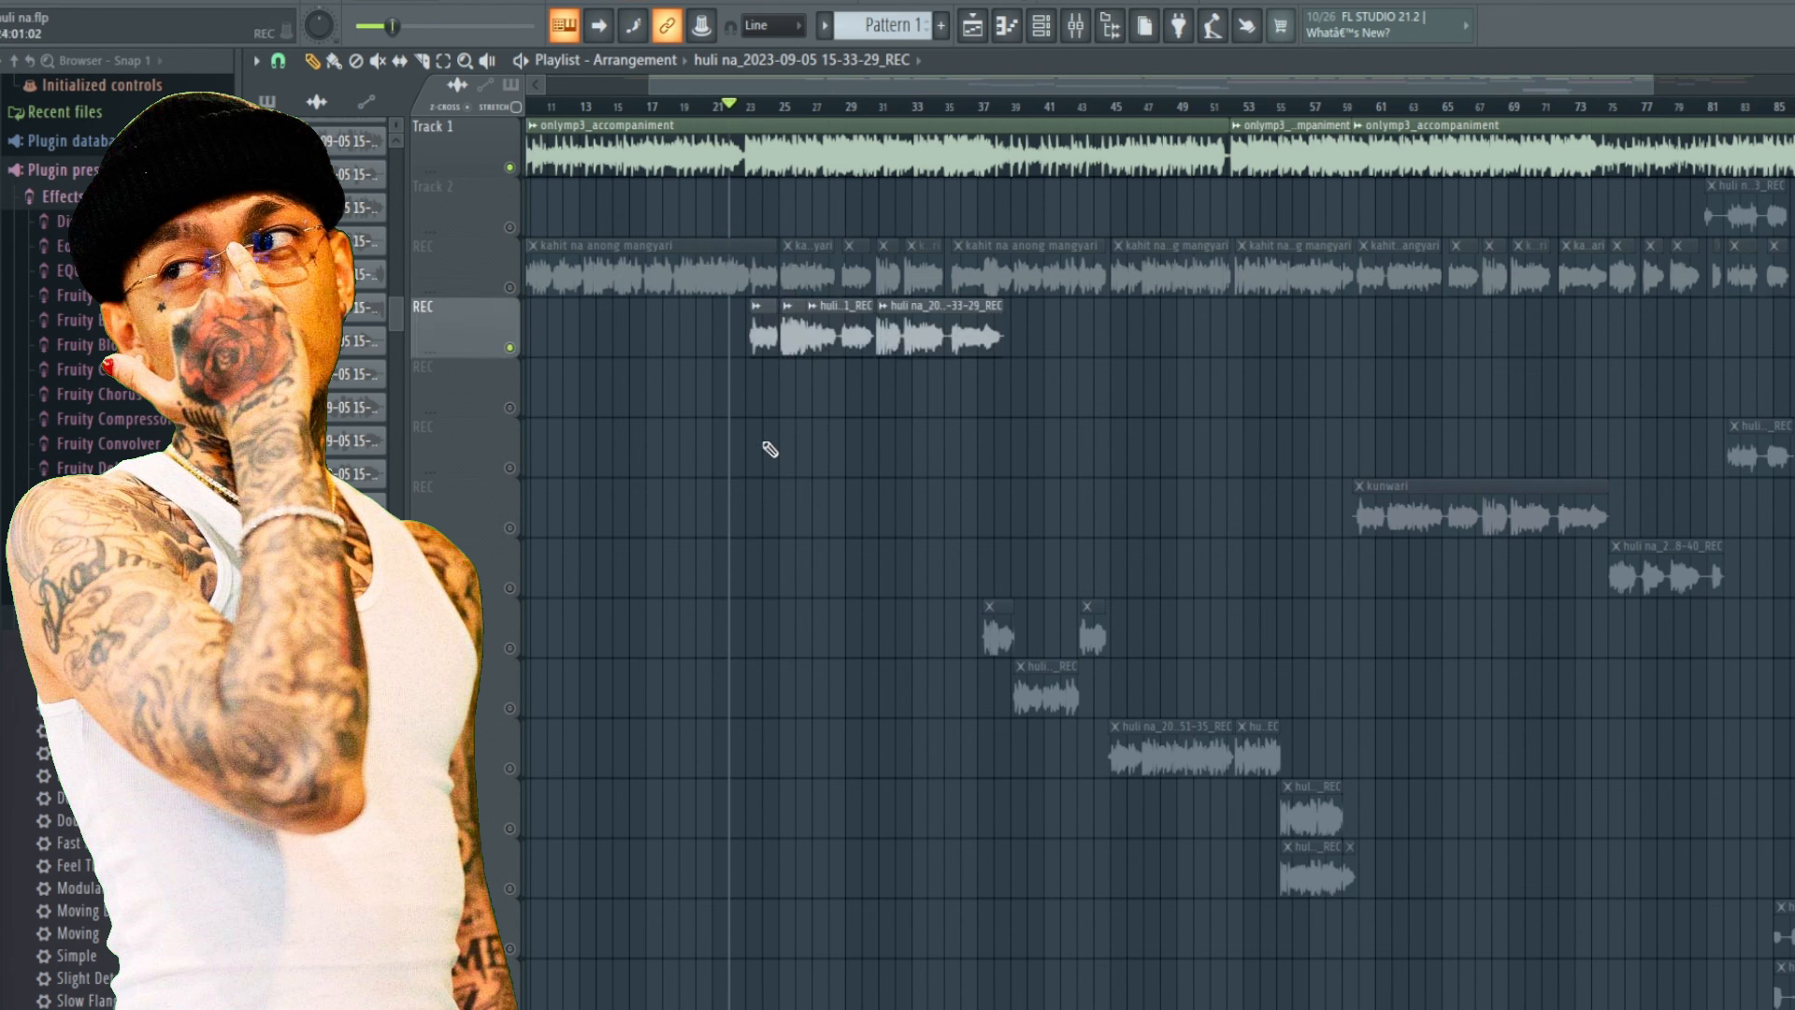
pyautogui.press('space')
pyautogui.scroll(5, 781, 409)
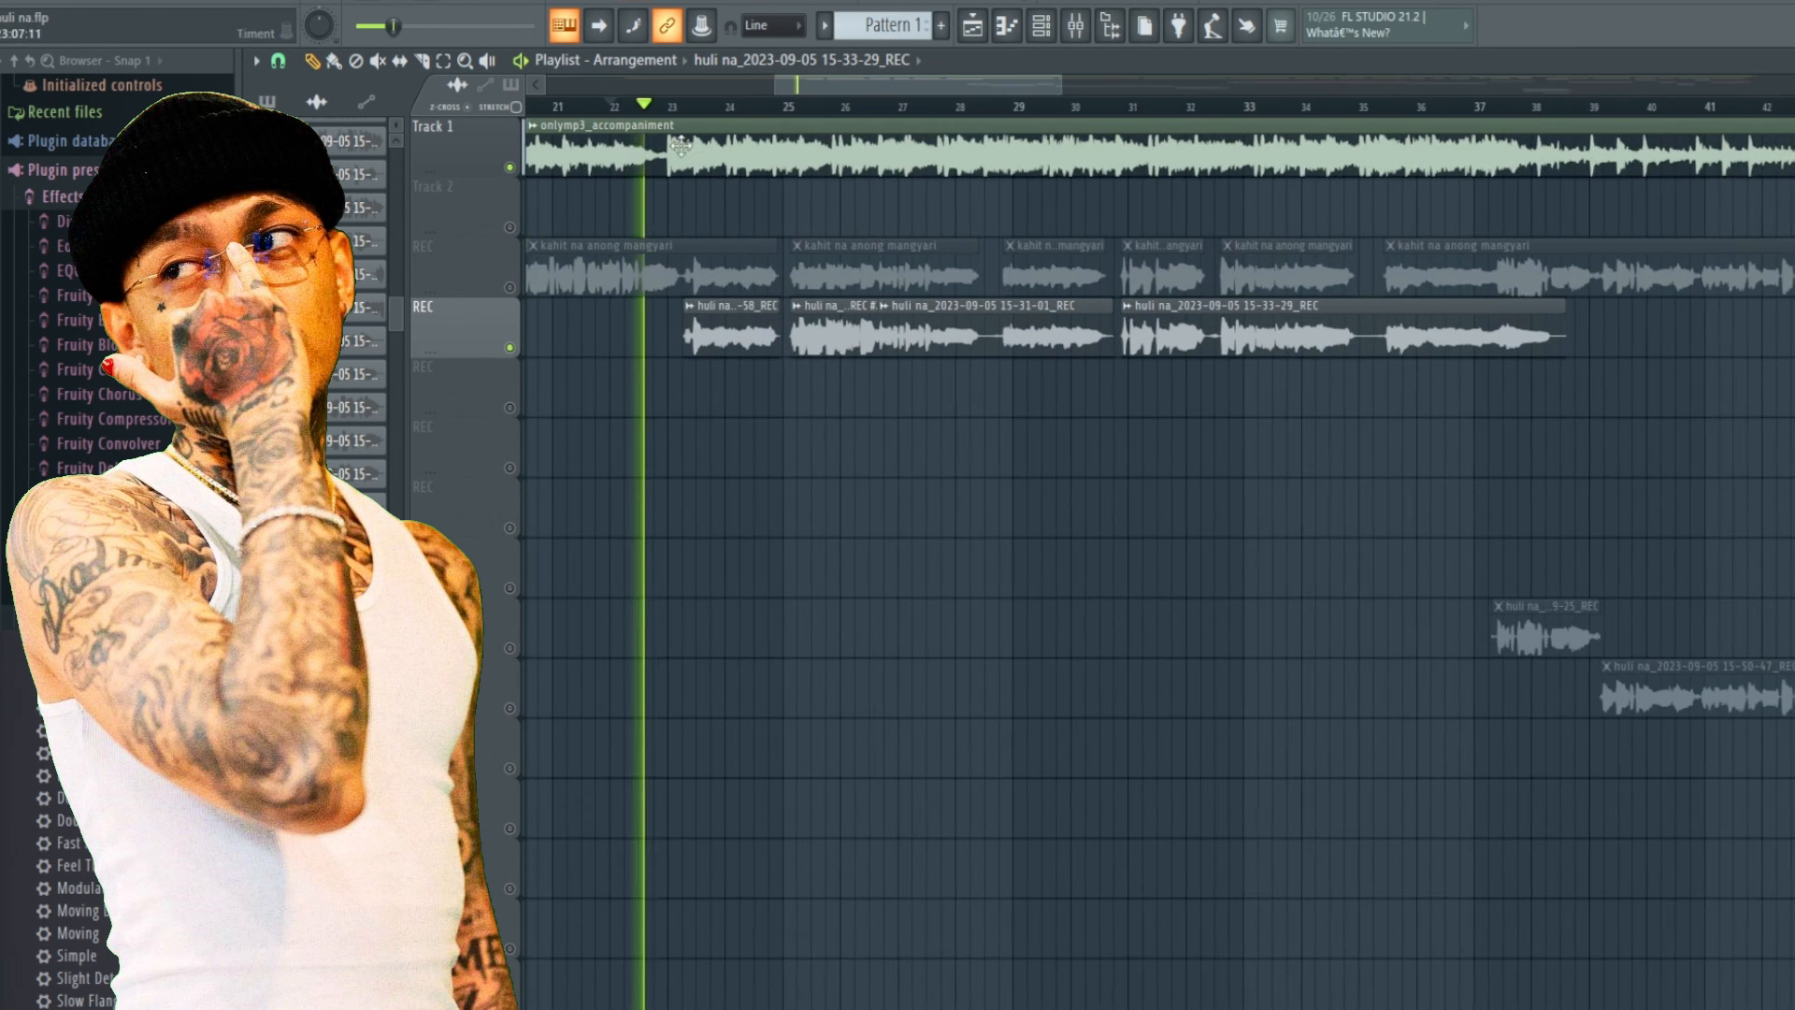
# Toggle the Track 1 accompaniment mute repeatedly against the second REC take, then stop playback.
pyautogui.click(511, 169)
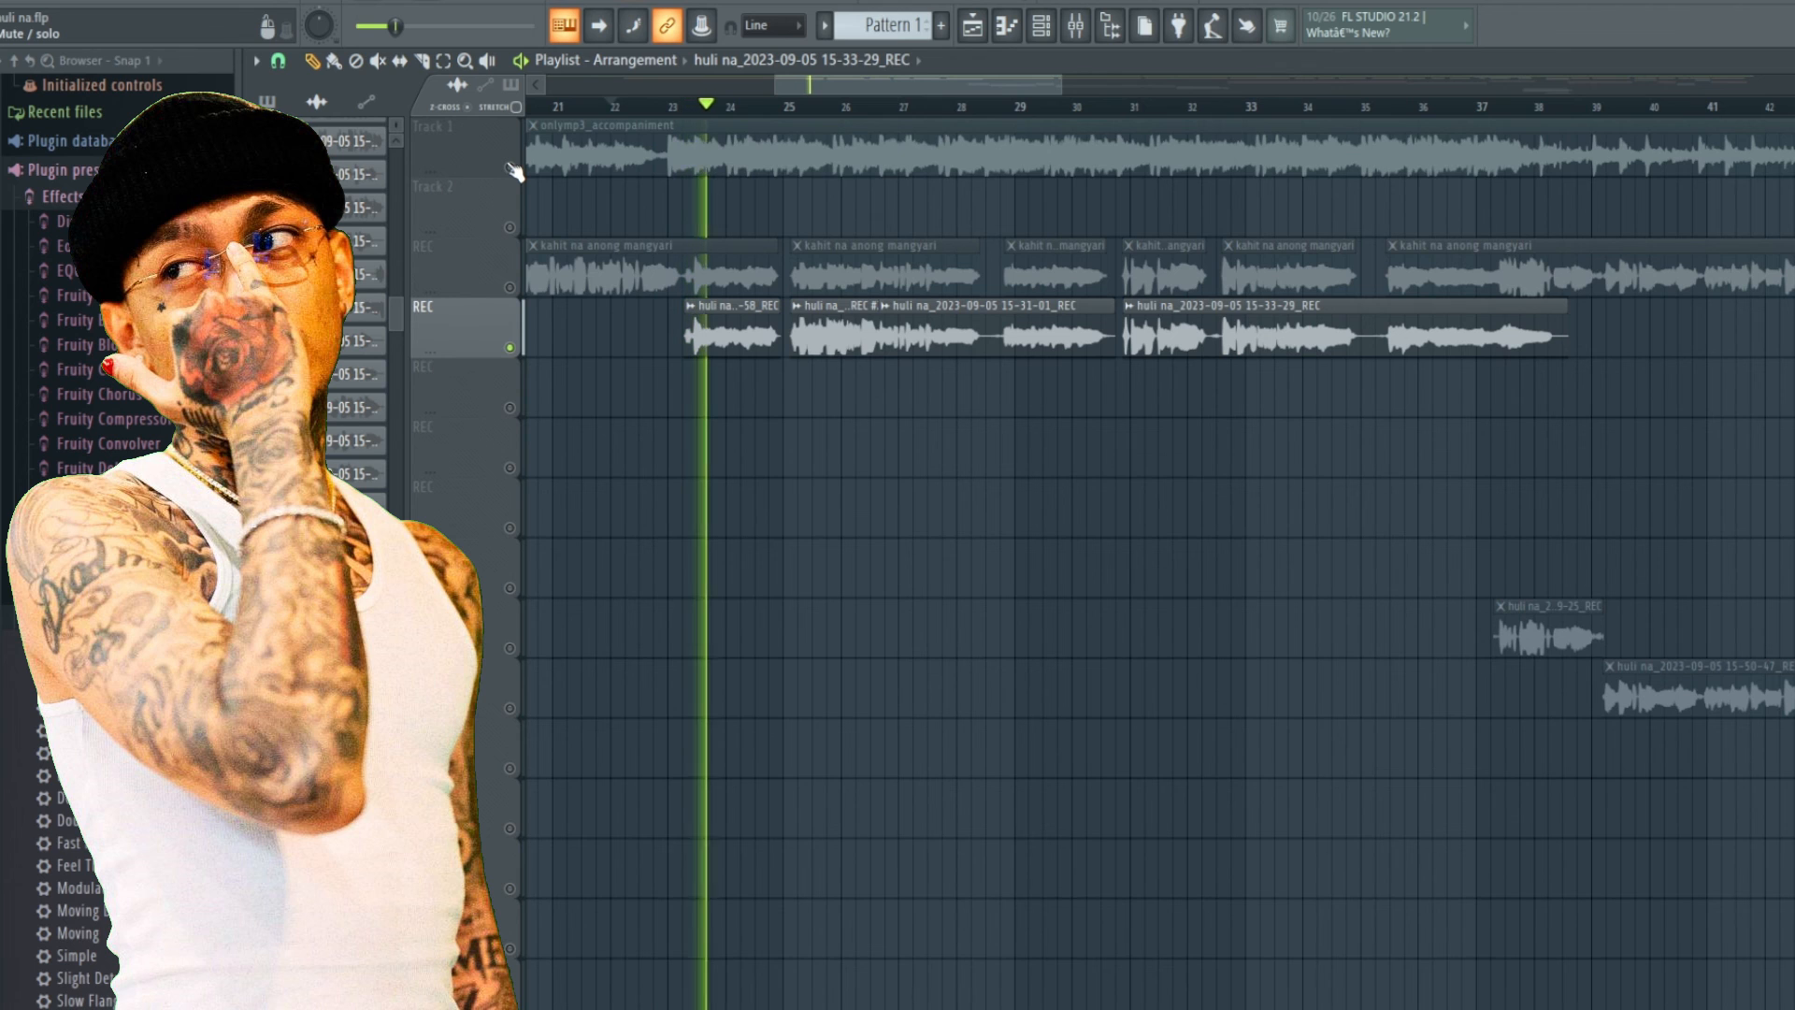
pyautogui.click(511, 169)
pyautogui.click(511, 169)
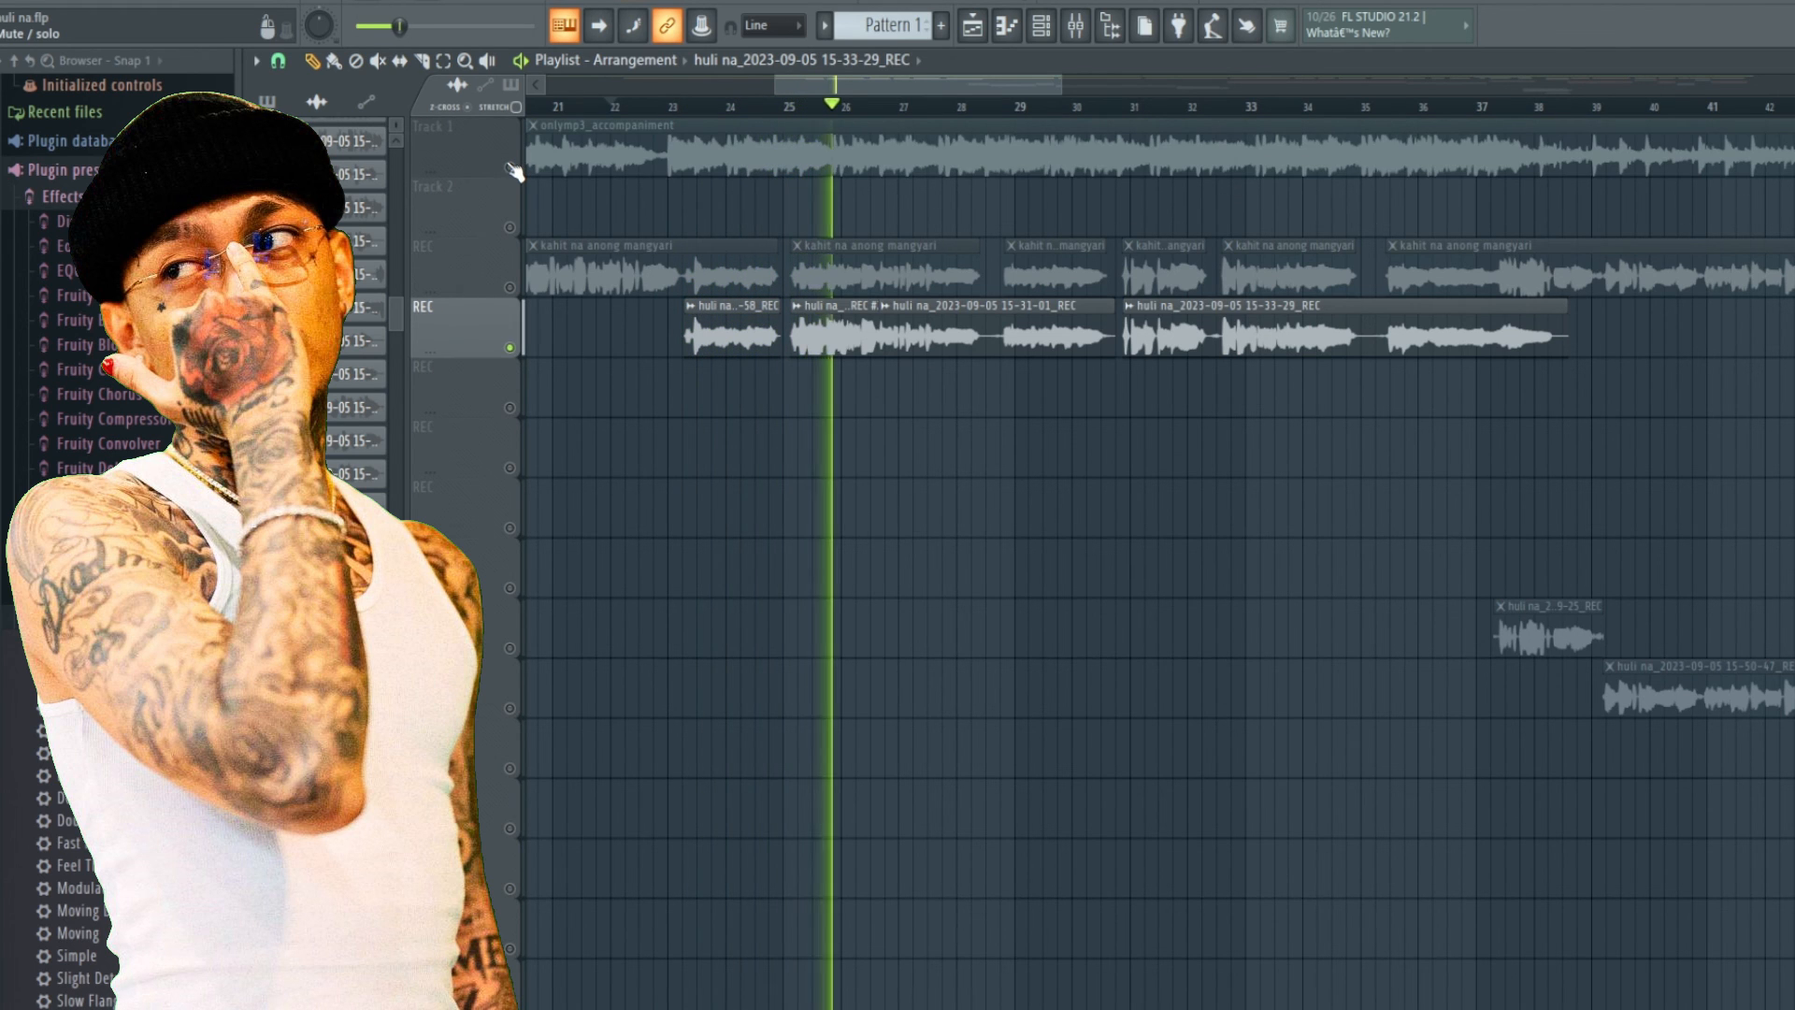
pyautogui.click(511, 168)
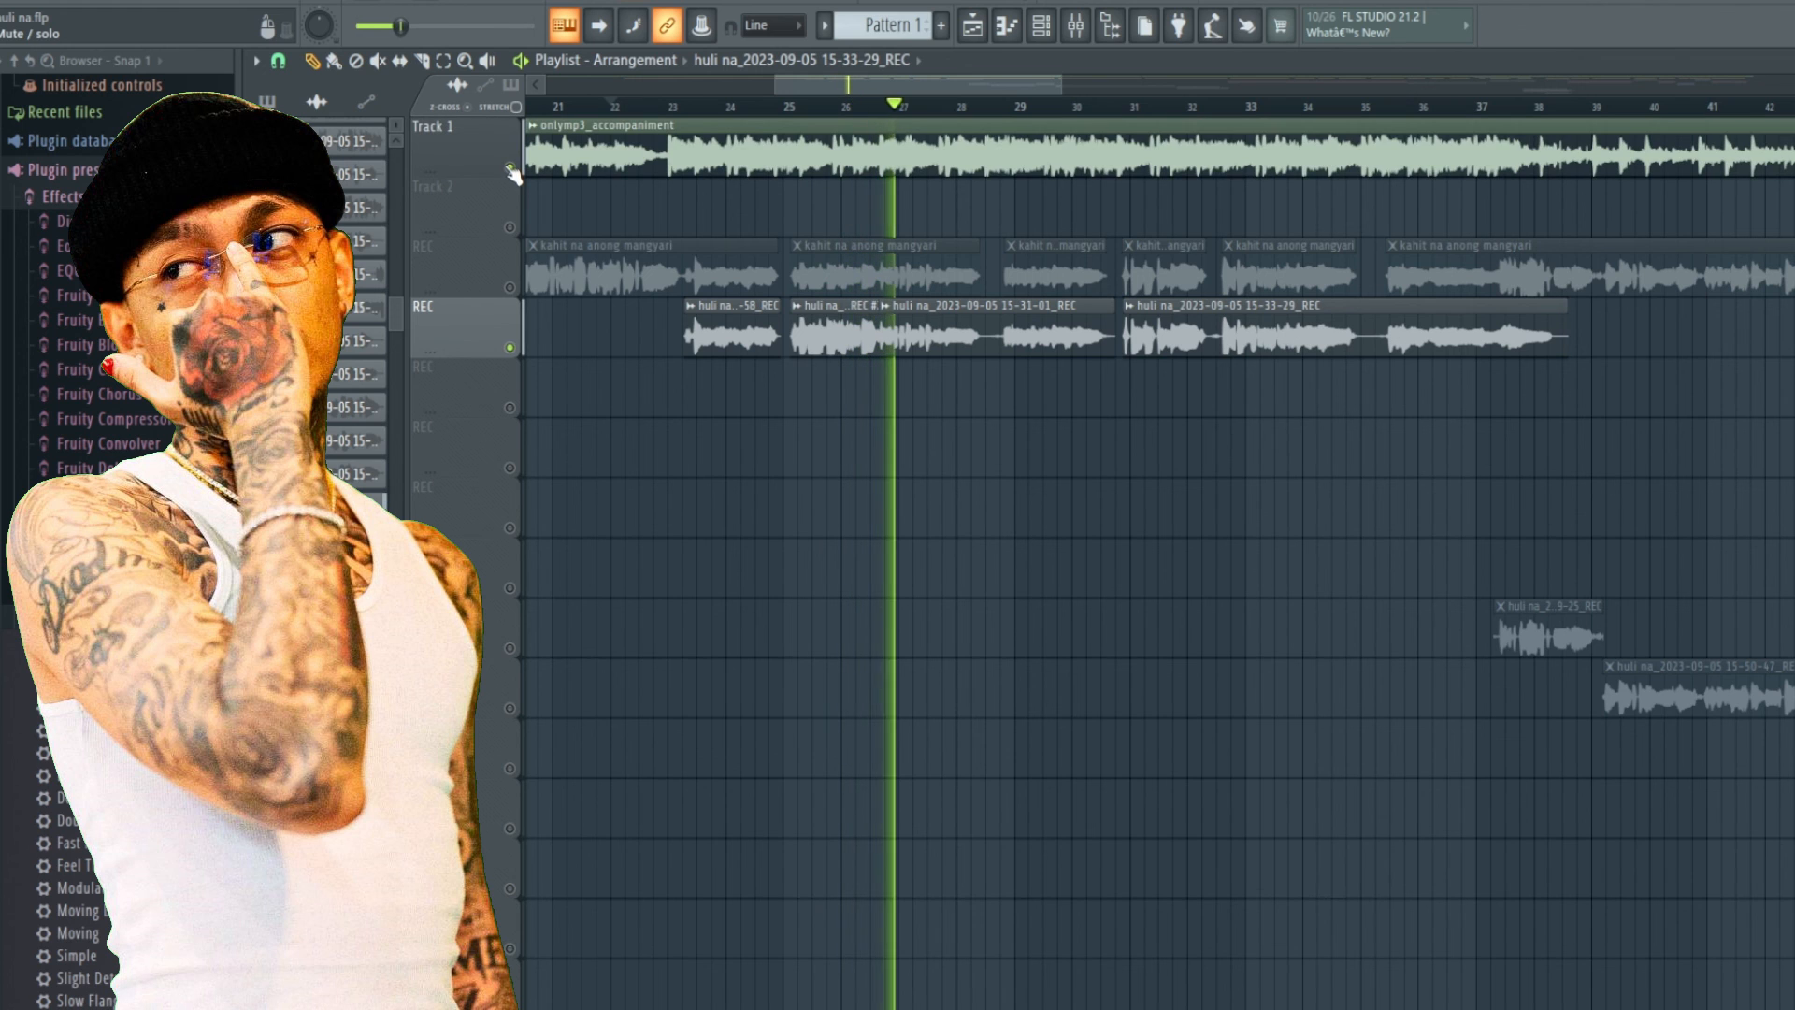
pyautogui.click(511, 169)
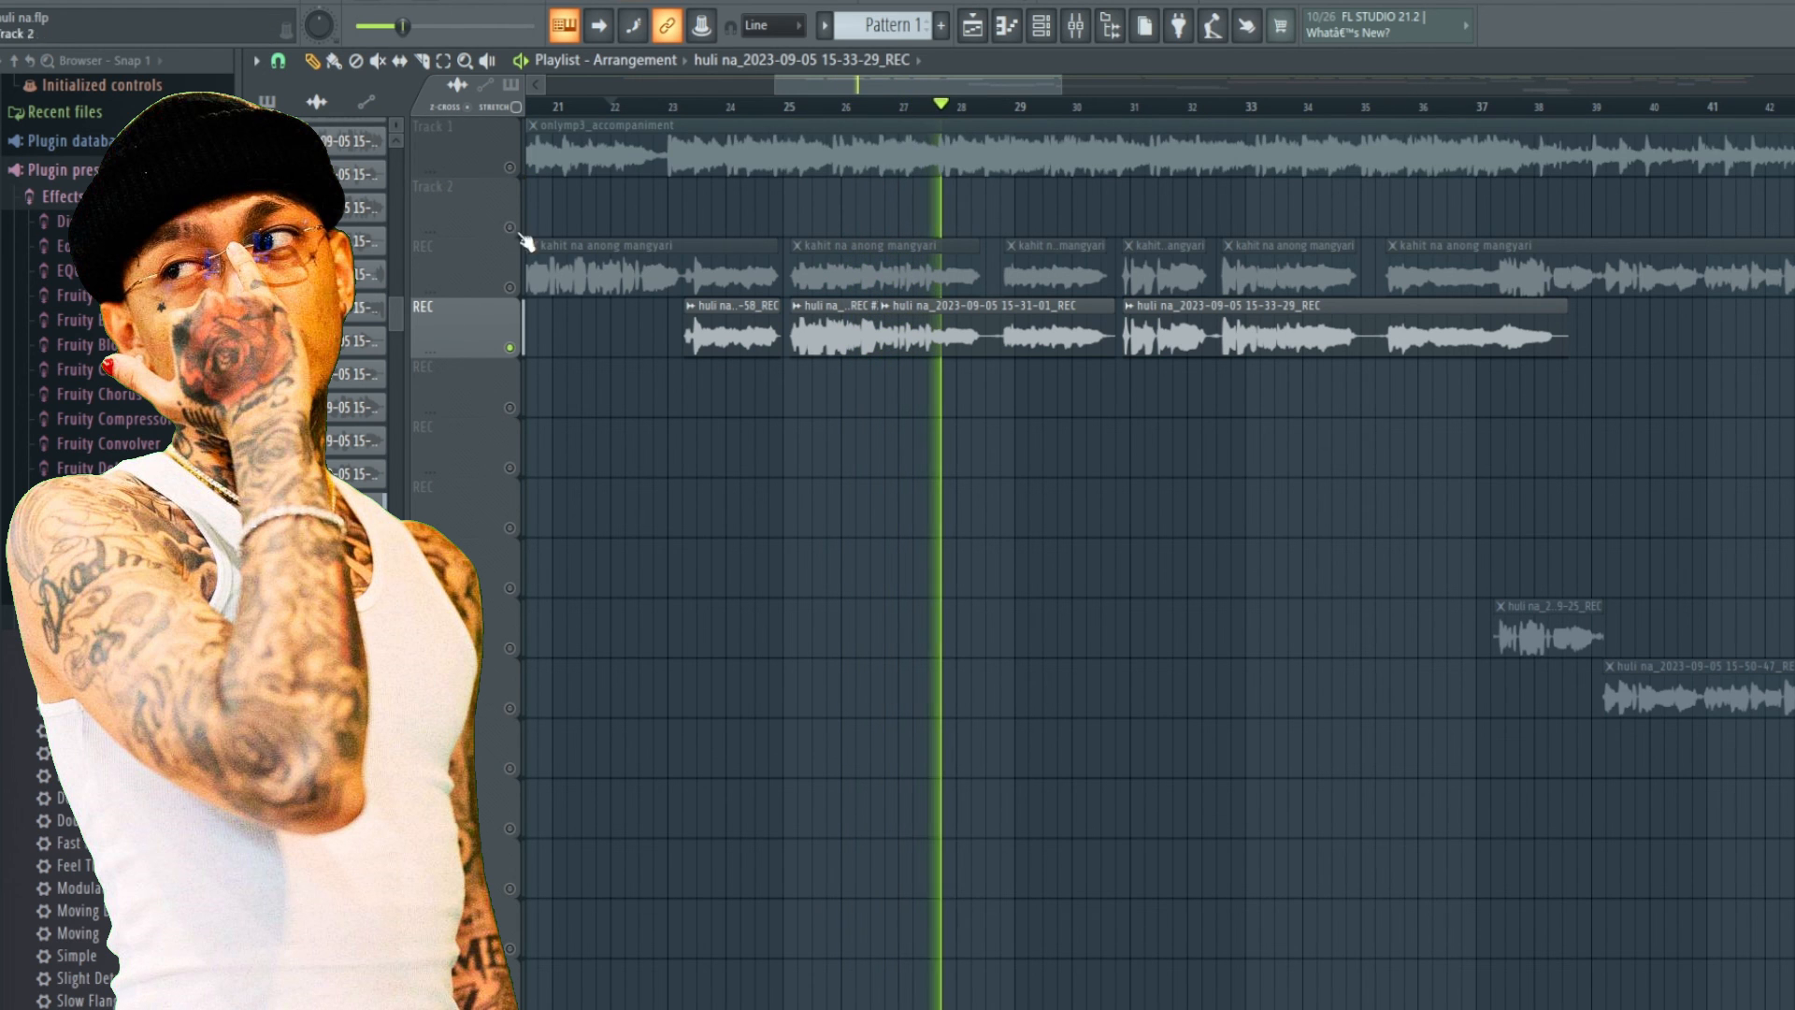
pyautogui.click(512, 169)
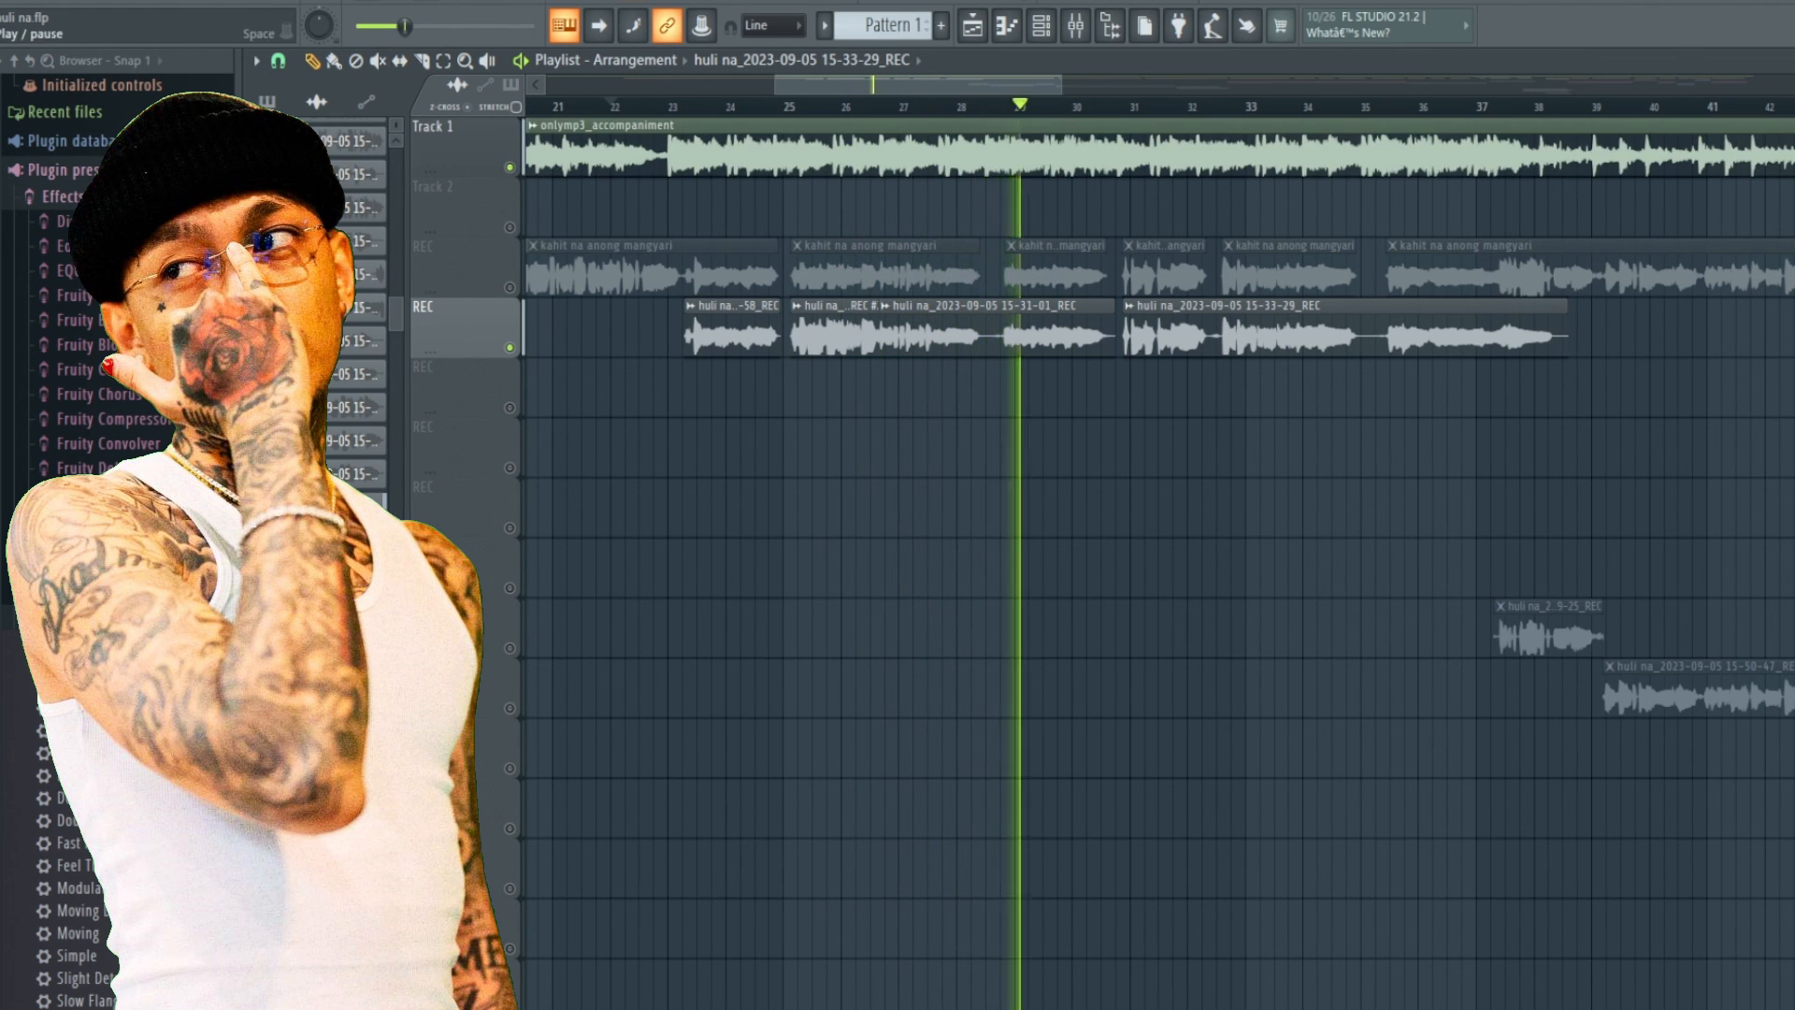
pyautogui.press('space')
# Switch back to the first REC track by muting the second one, and play from around bar 23.
pyautogui.click(509, 348)
pyautogui.click(510, 287)
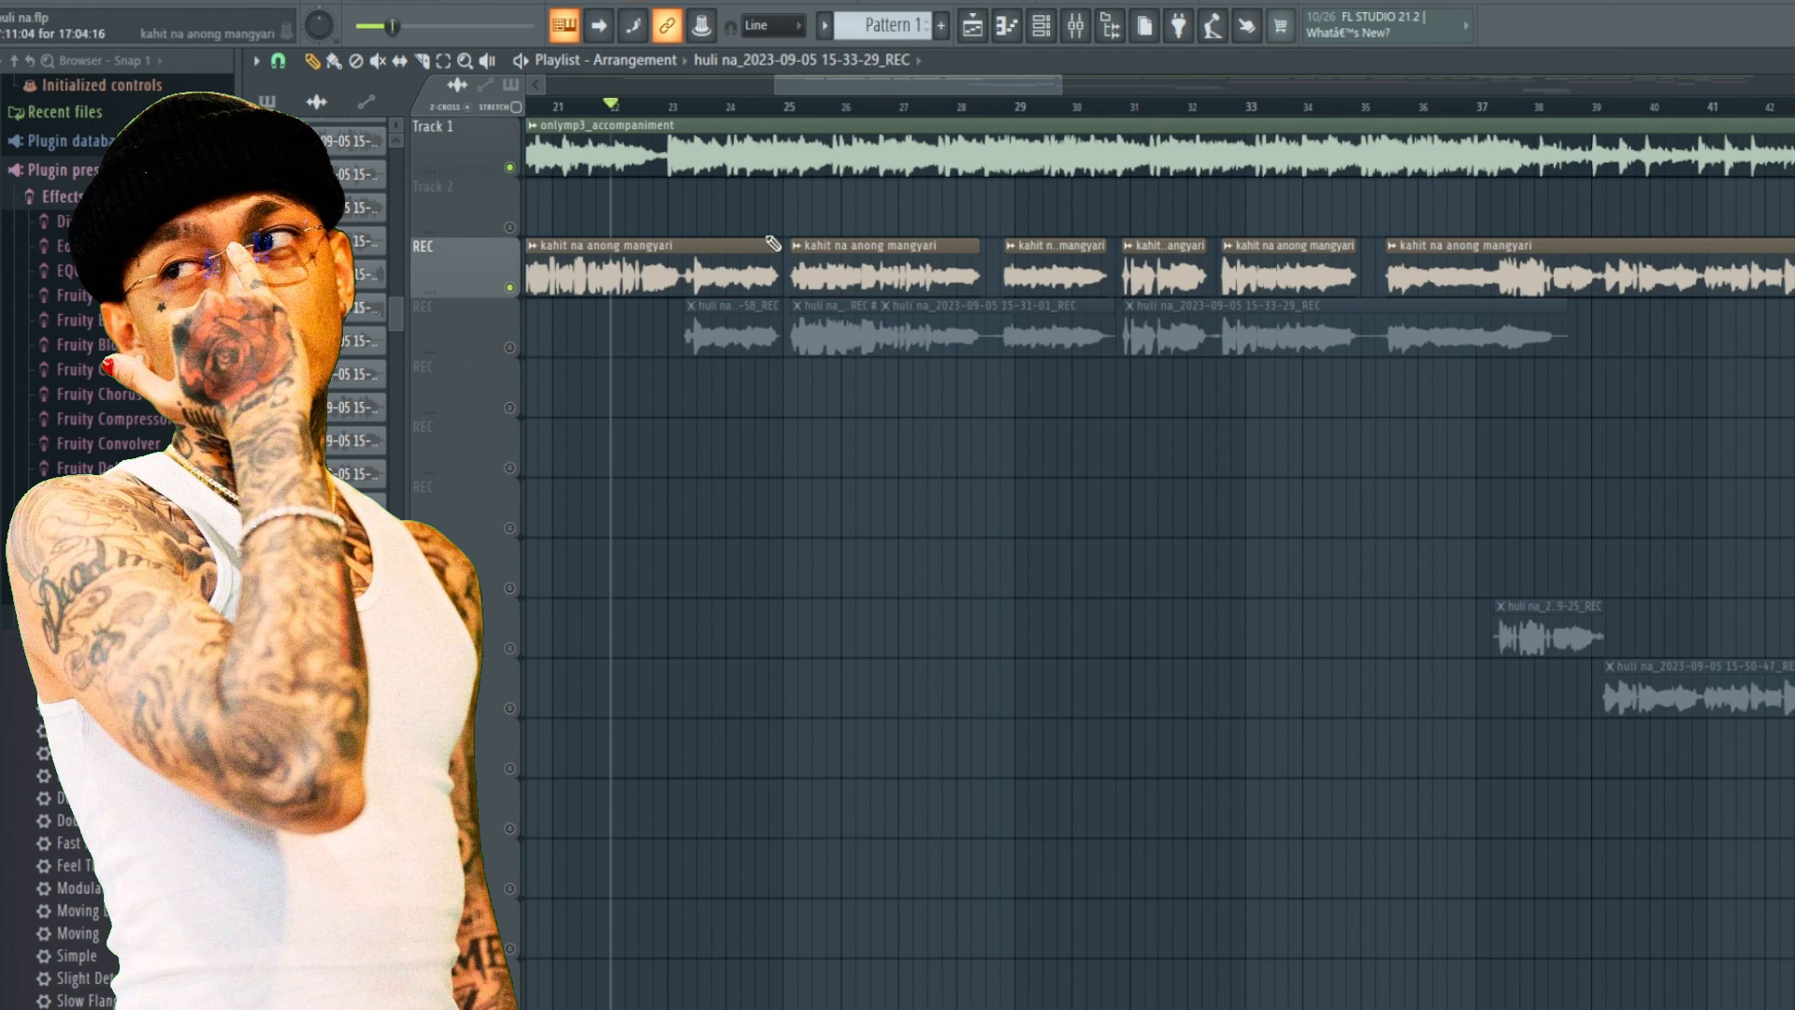
pyautogui.click(668, 107)
pyautogui.press('space')
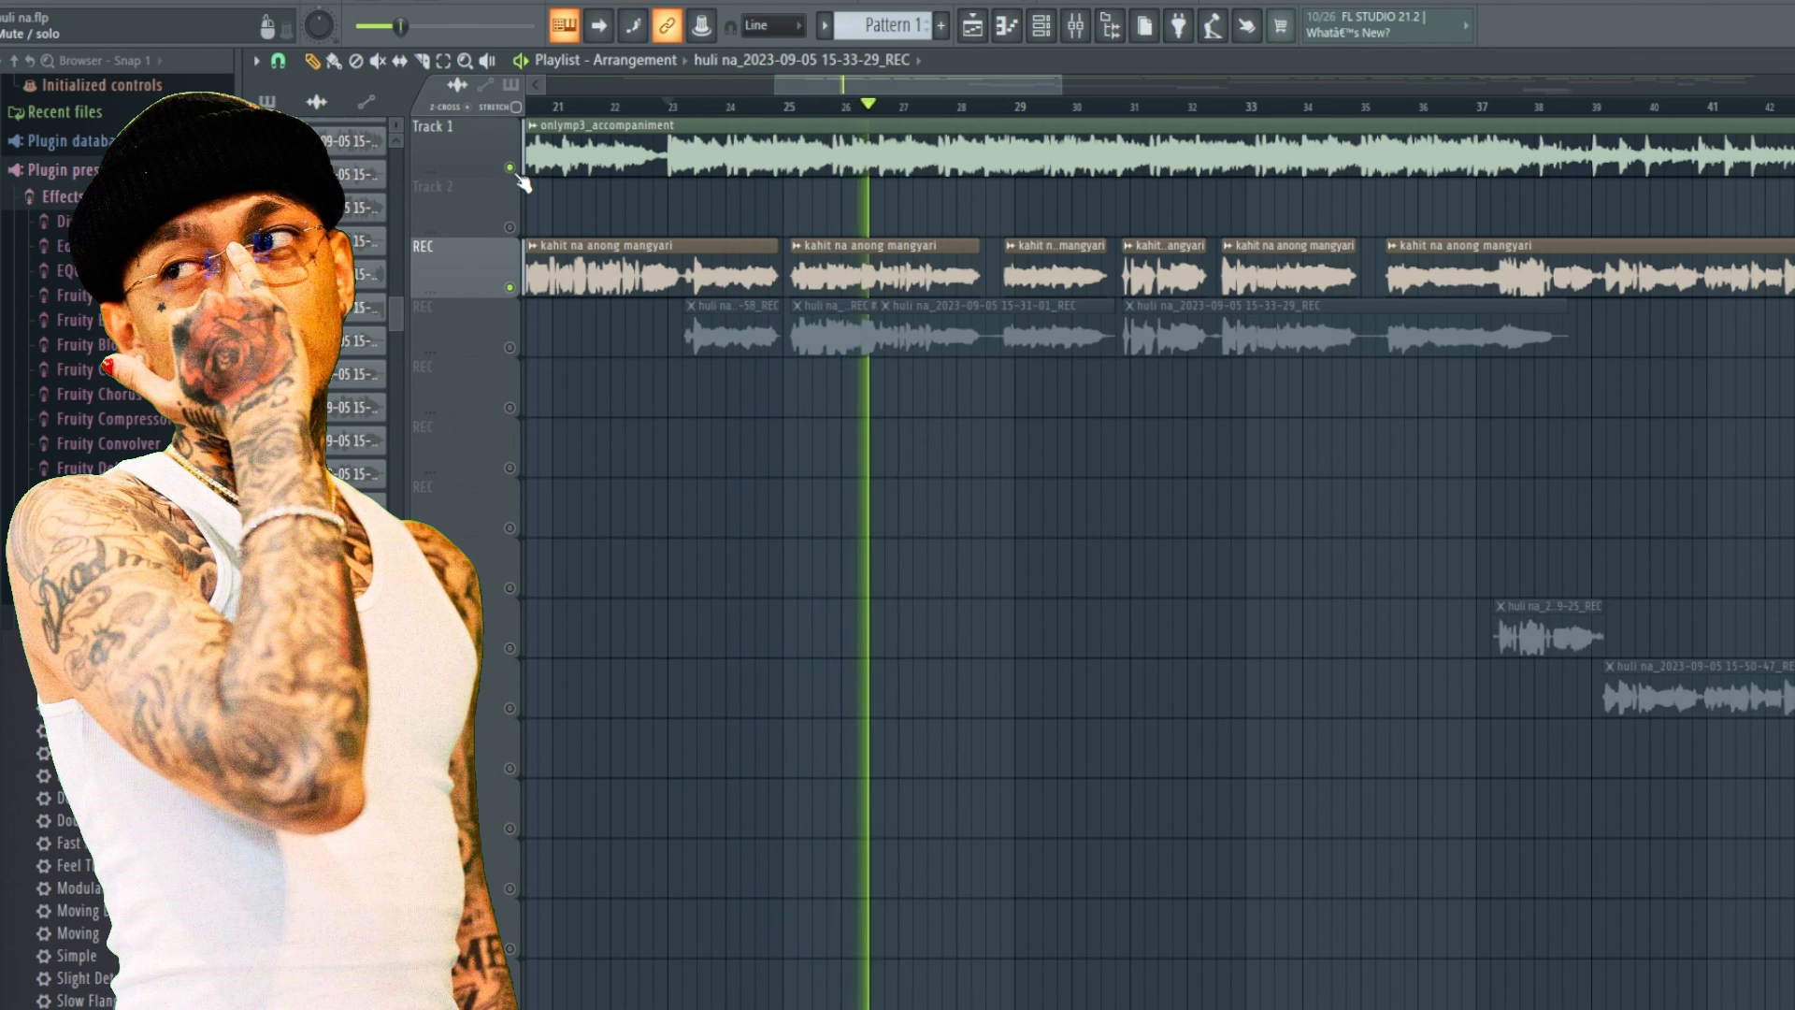
# Toggle the Track 1 accompaniment mute repeatedly against the first REC take, then stop playback.
pyautogui.click(511, 169)
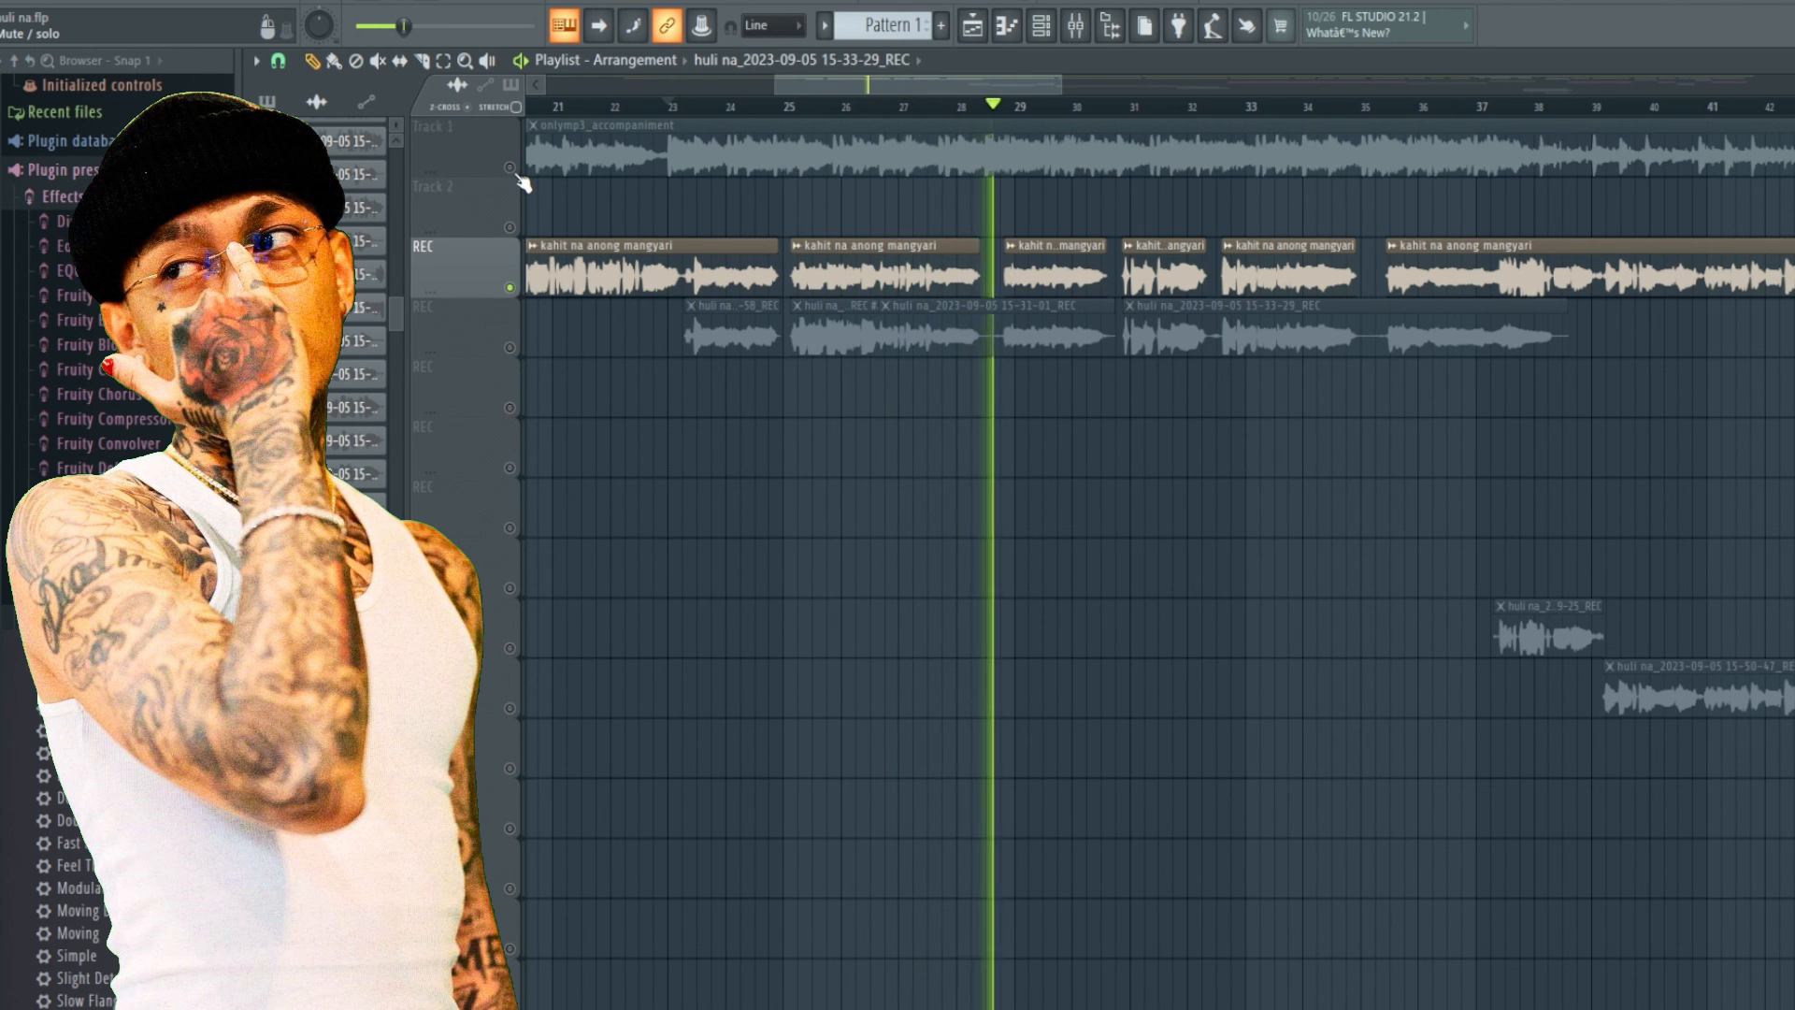
pyautogui.click(512, 170)
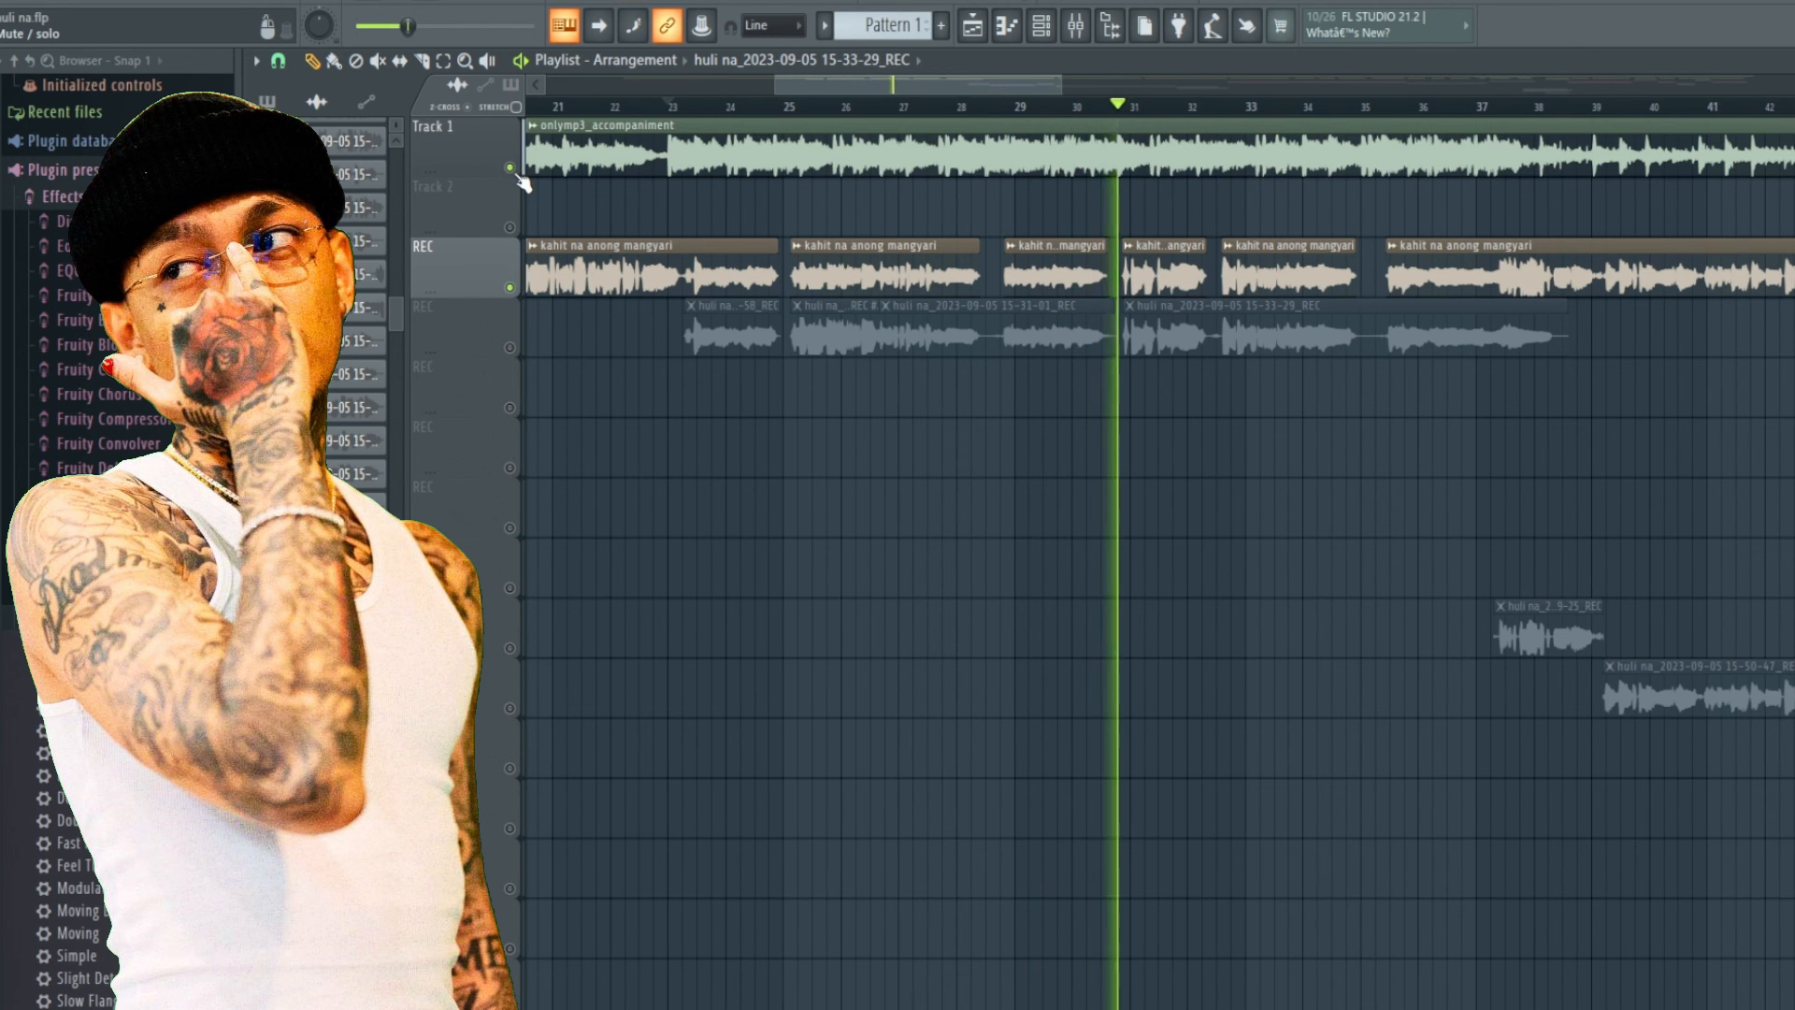
pyautogui.click(511, 169)
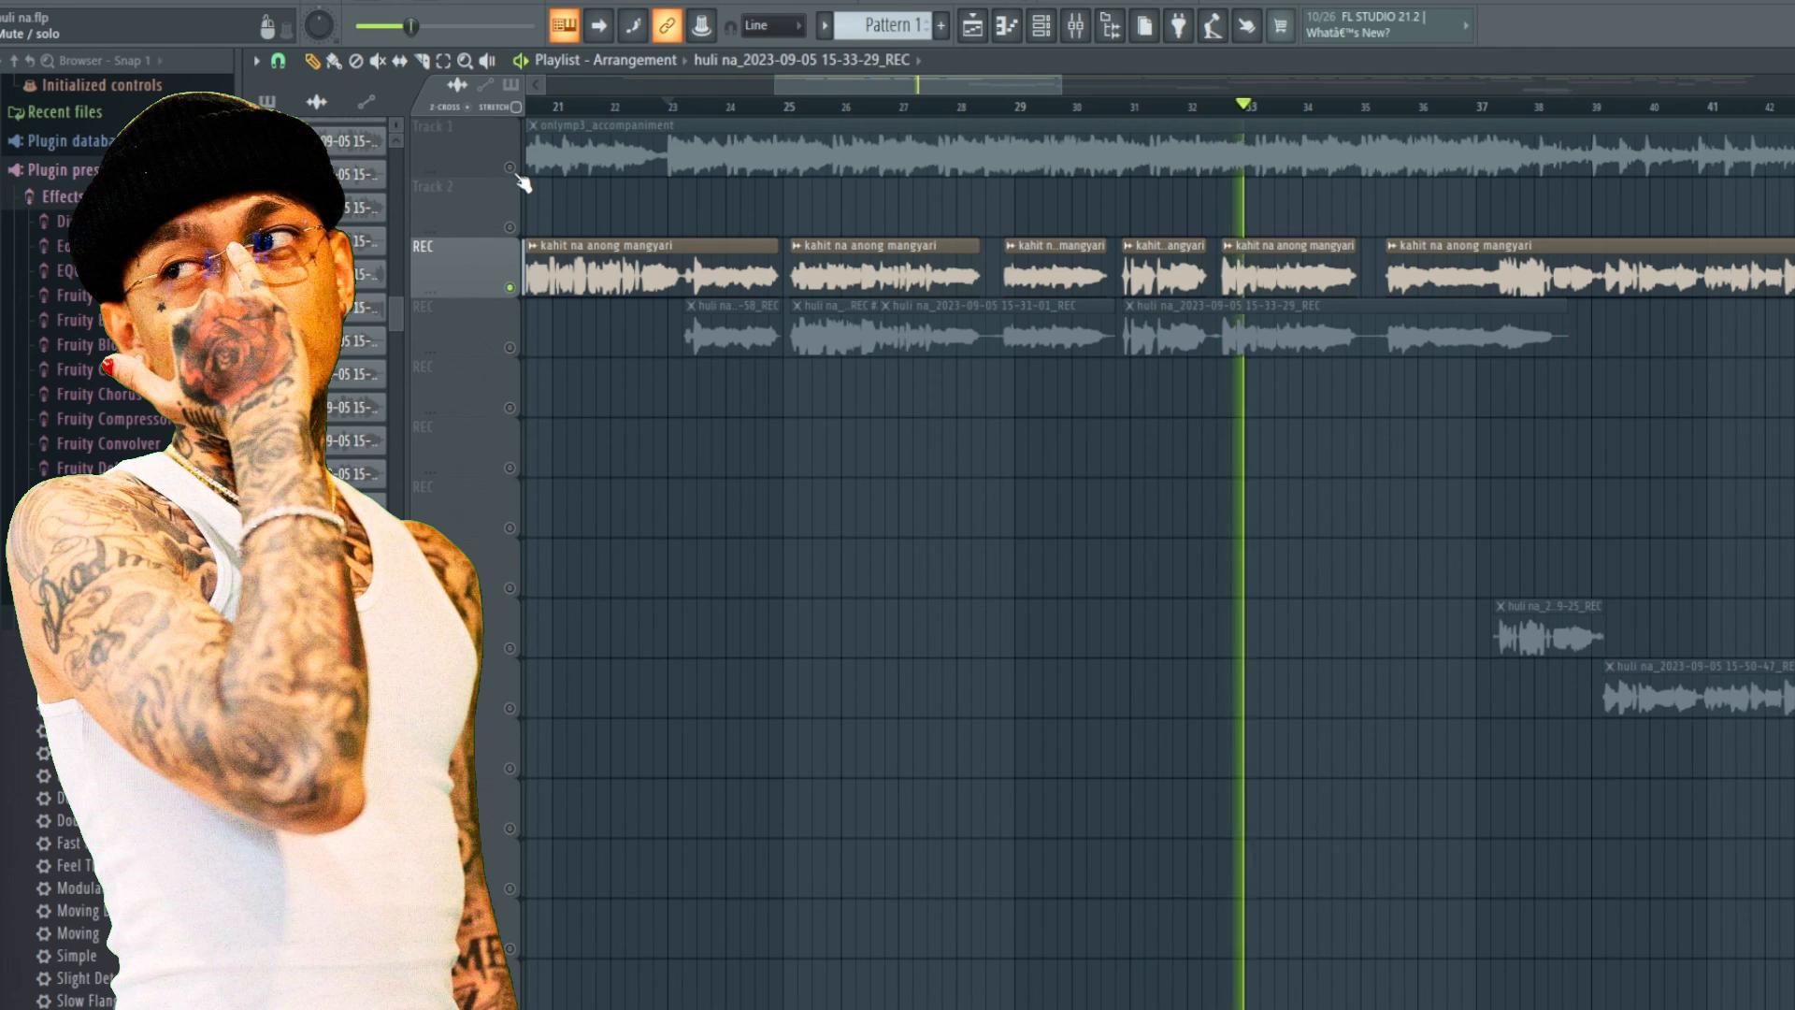
pyautogui.click(509, 167)
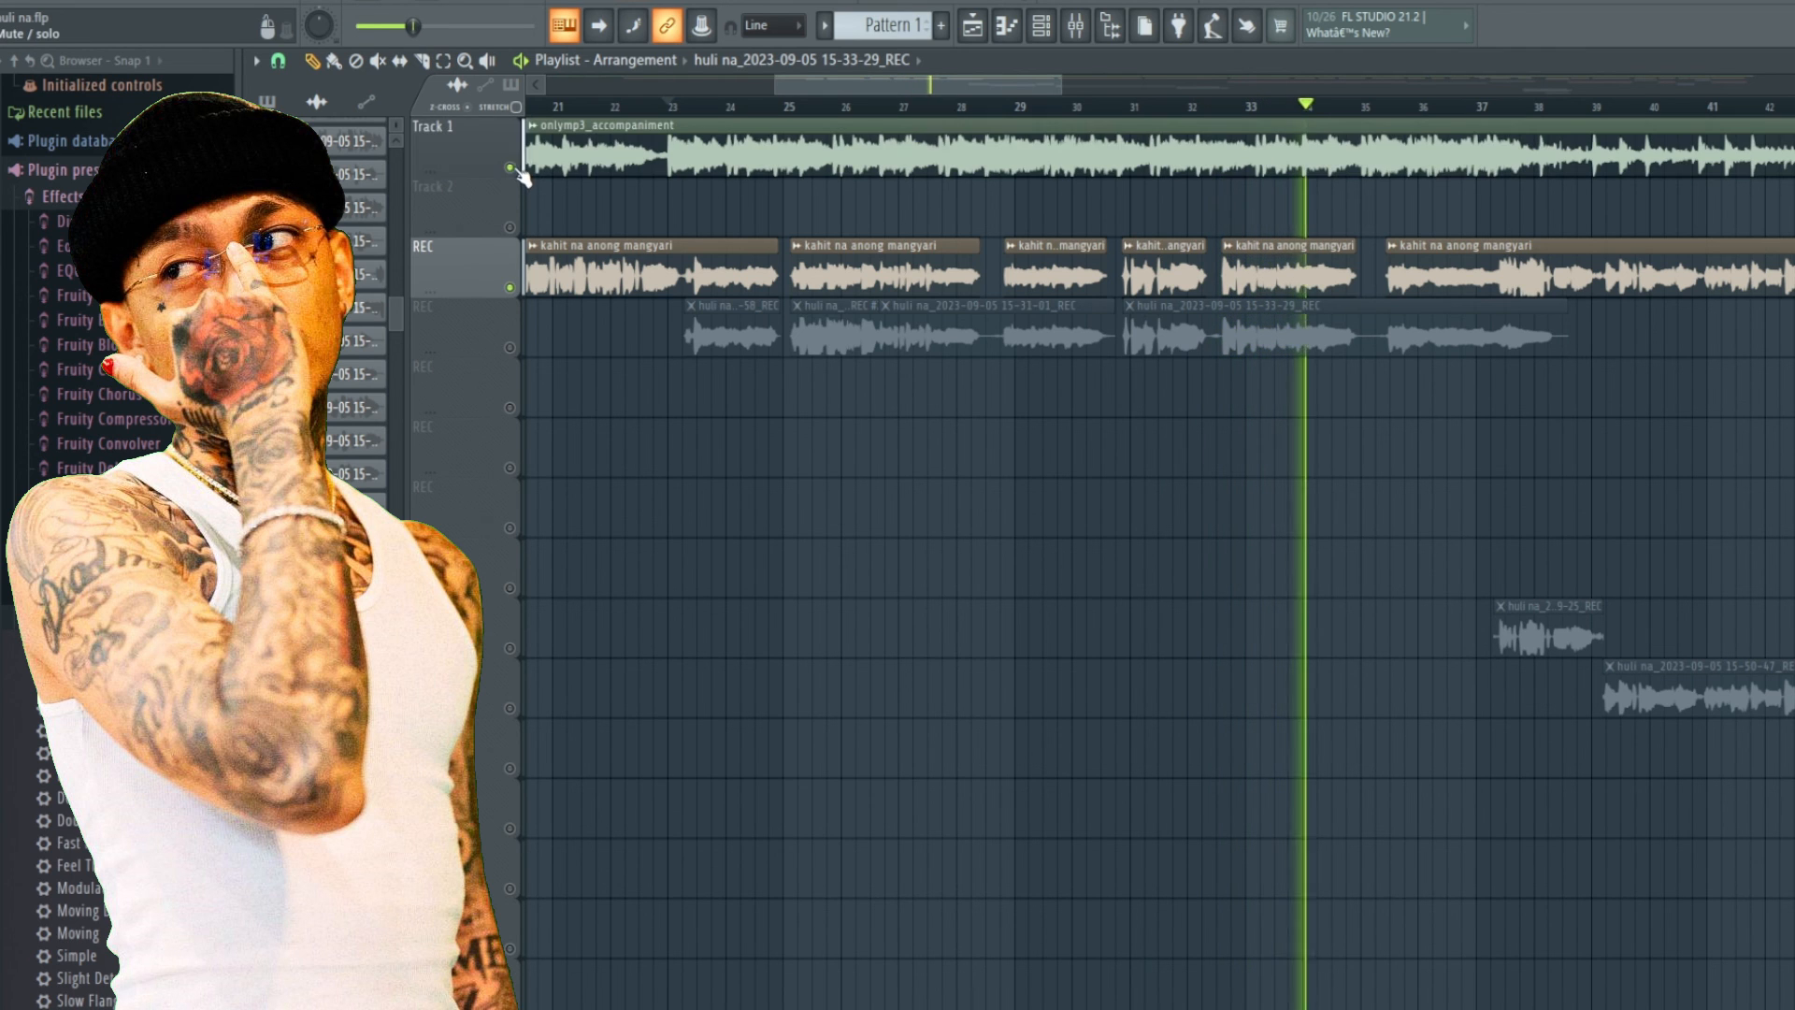
pyautogui.press('space')
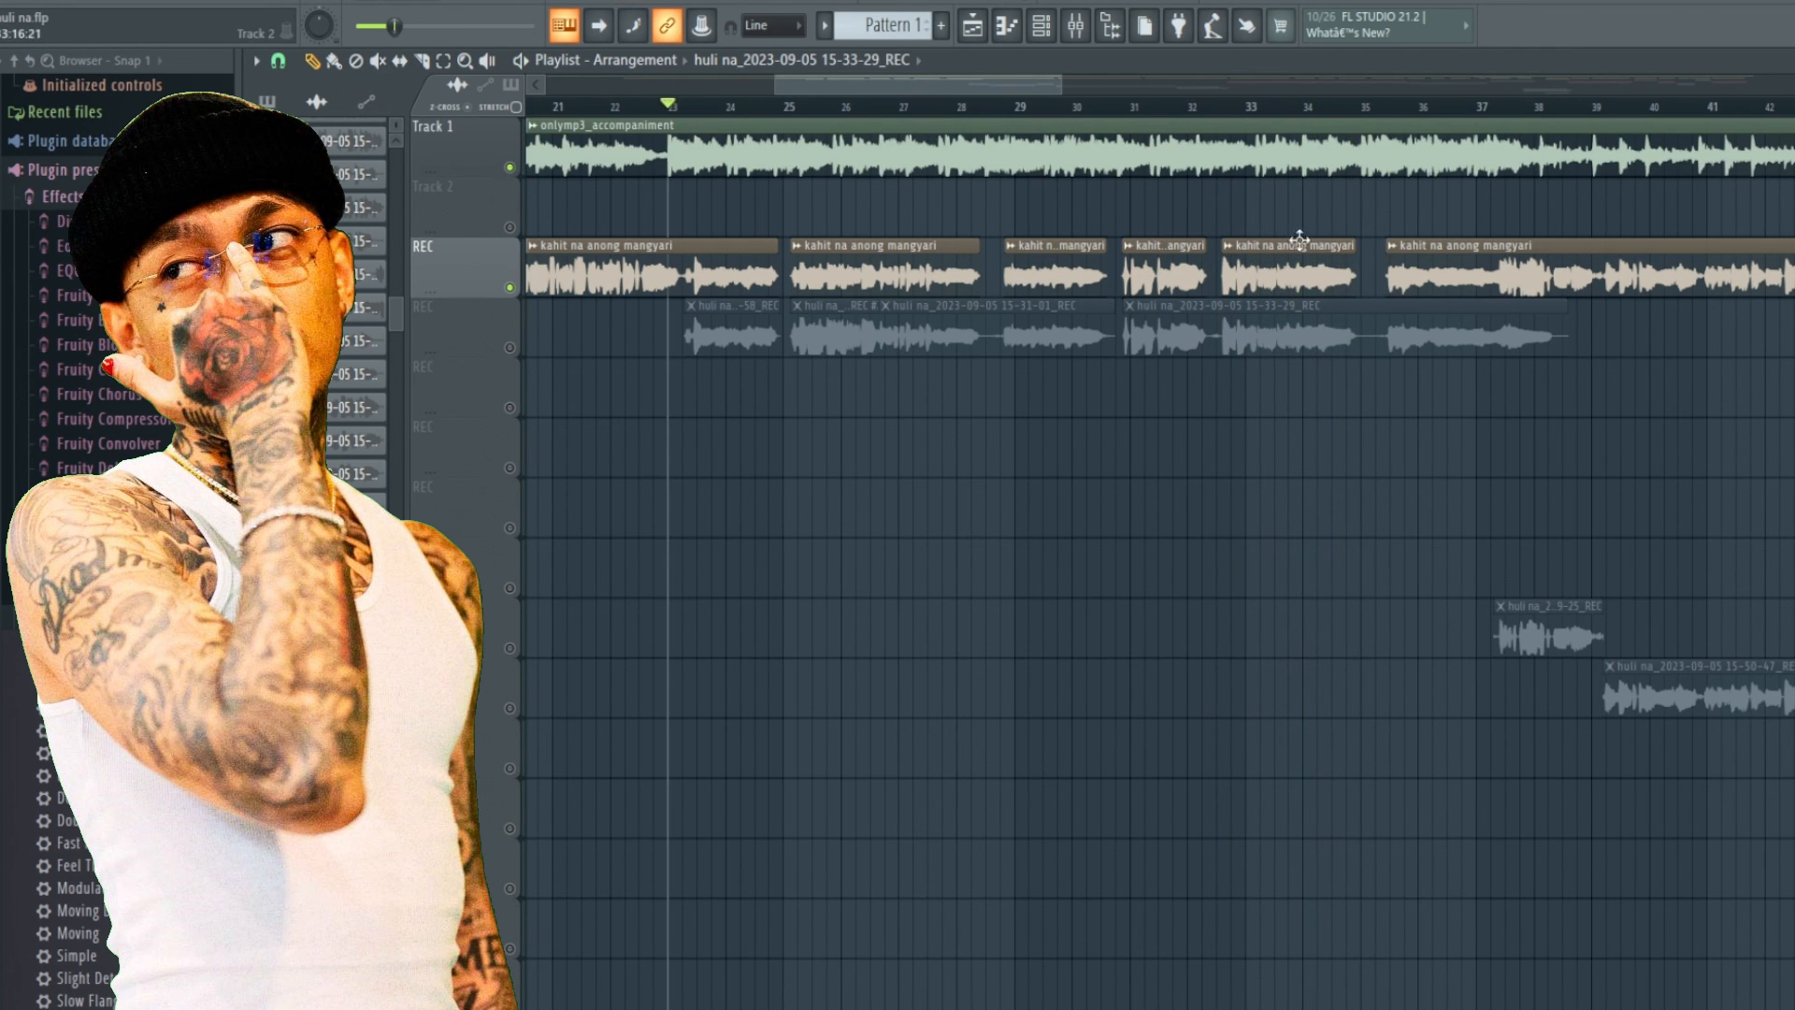